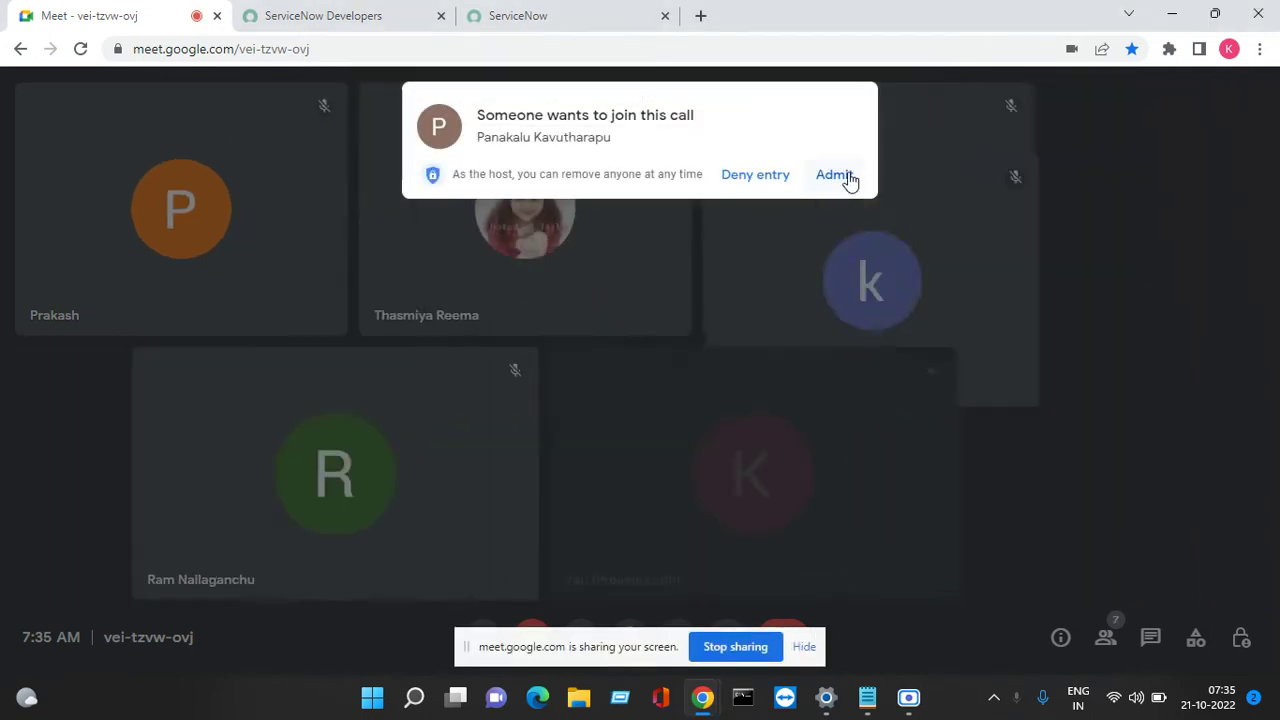
Admit the waiting participant to the call and dismiss the screen-sharing notices
left_click(846, 176)
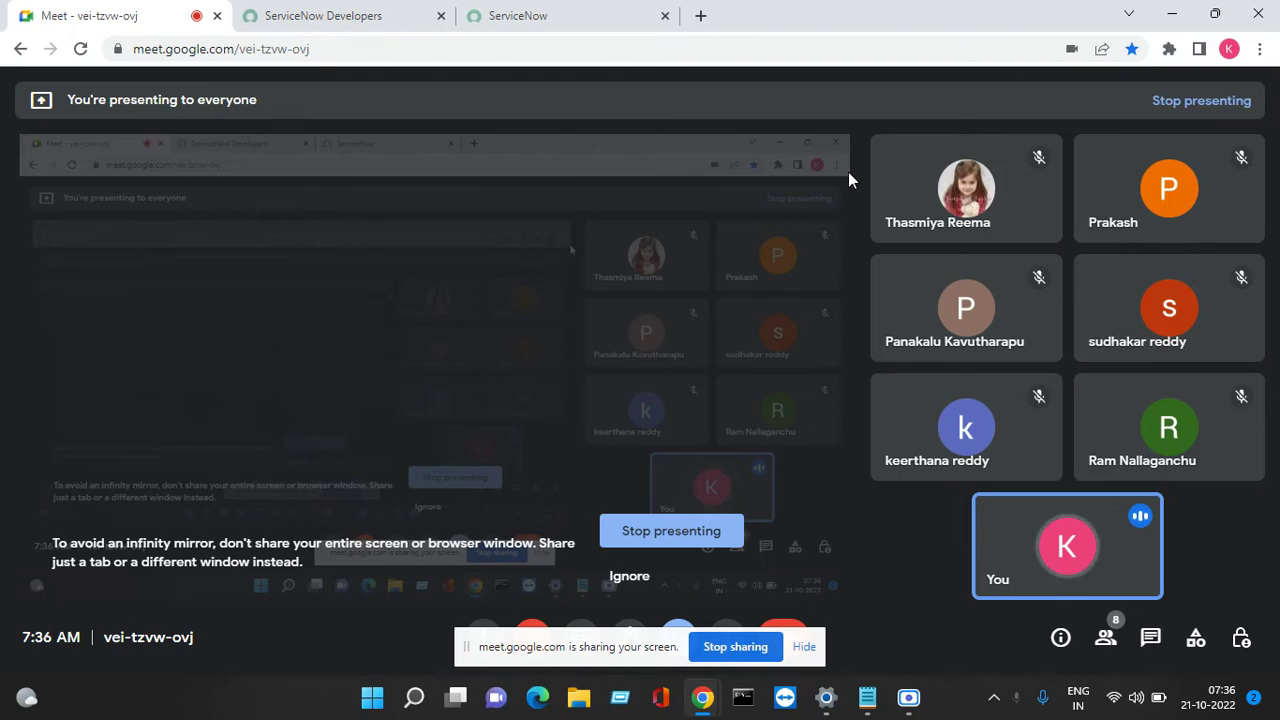
left_click(618, 588)
left_click(808, 648)
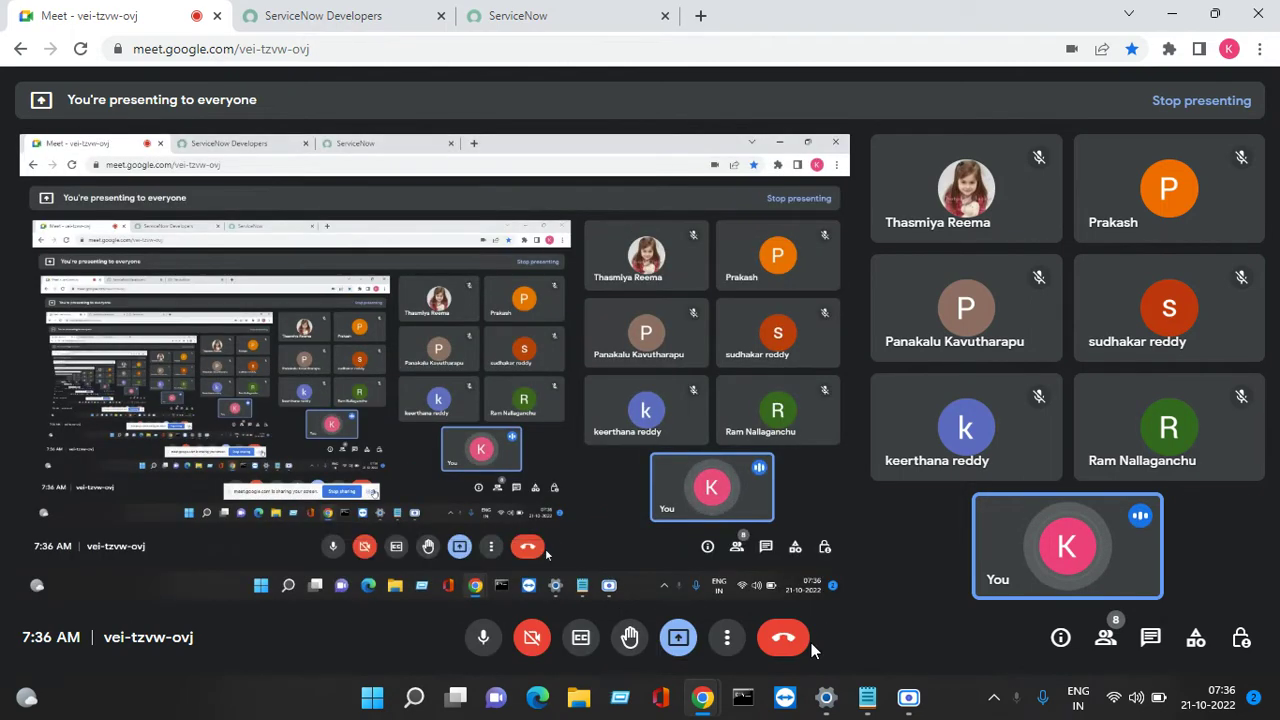
Switch from the meeting to the ServiceNow instance's home page
left_click(335, 15)
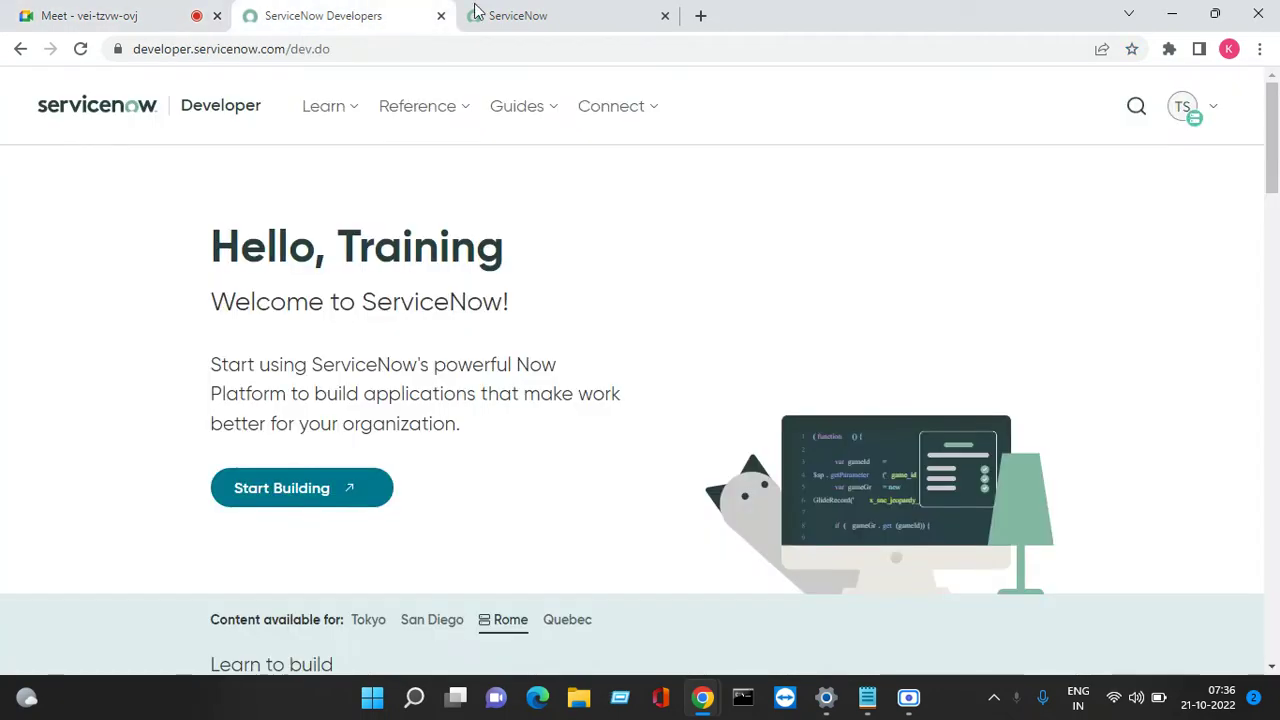
left_click(491, 12)
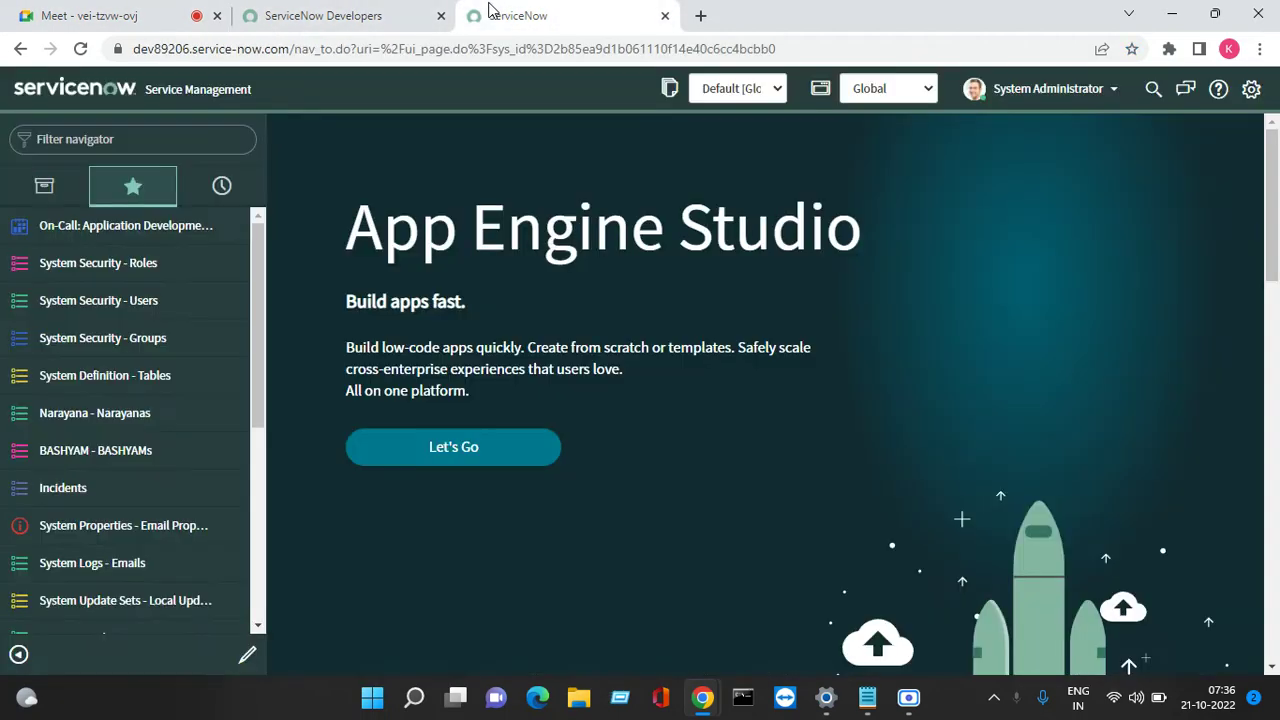
left_click(129, 139)
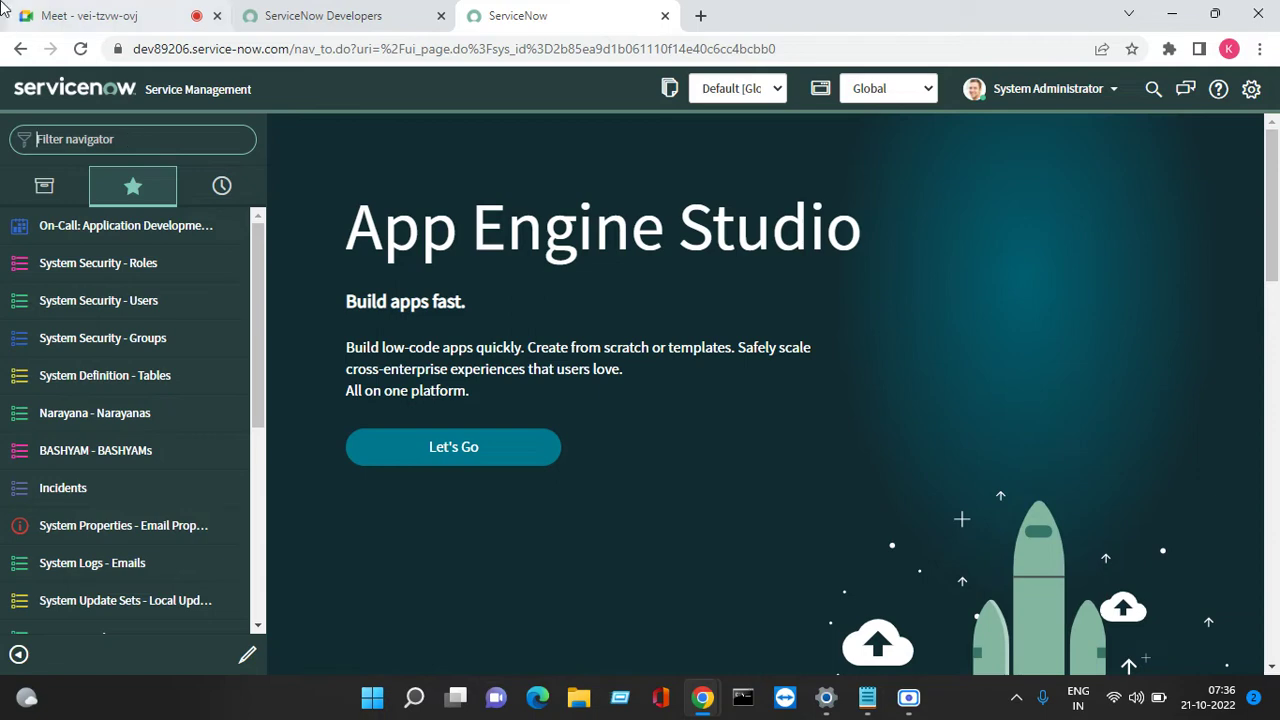
left_click(132, 12)
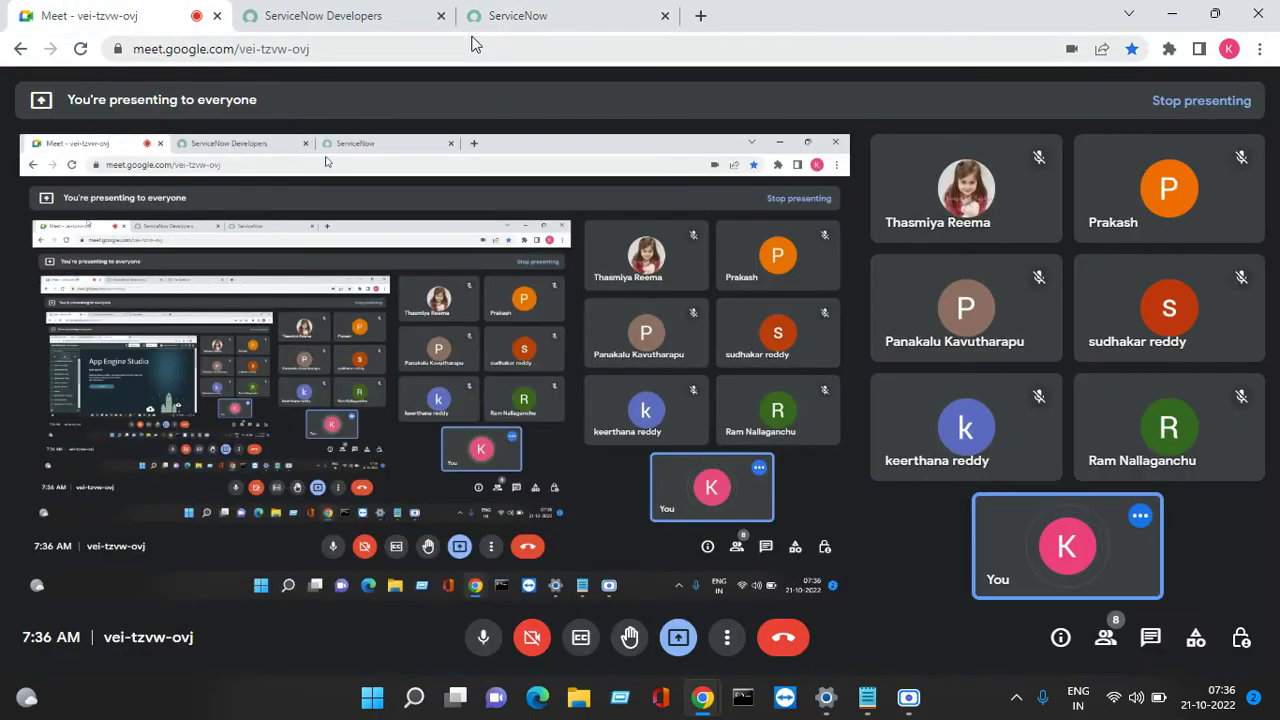
left_click(554, 12)
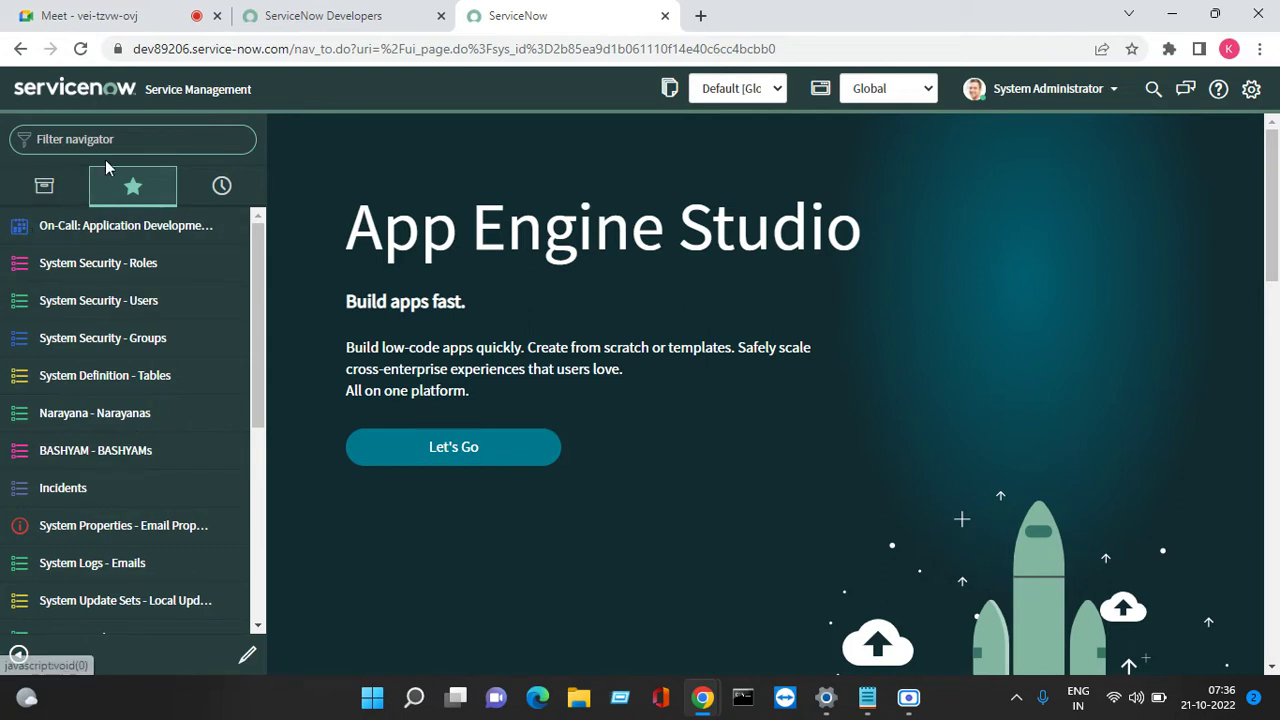
Find the favorite Incidents list by filtering the navigator for "incide" and open incident INC0010023
type("in")
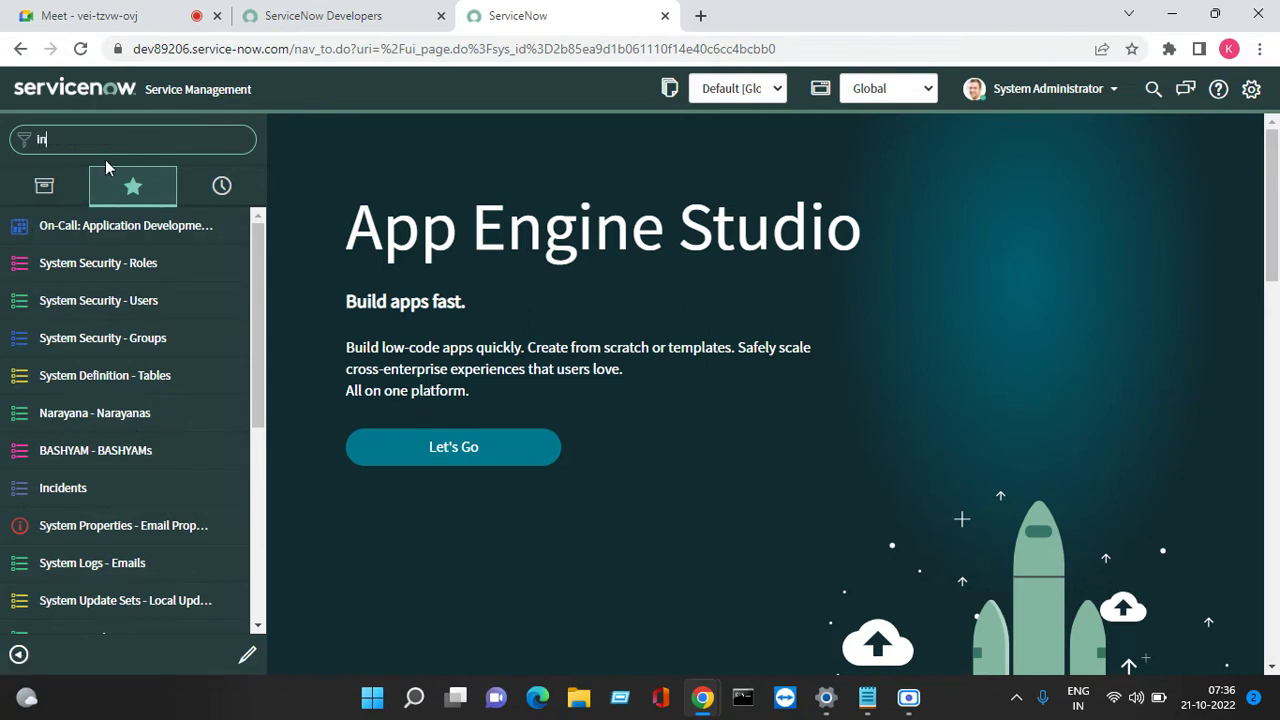
type("cide")
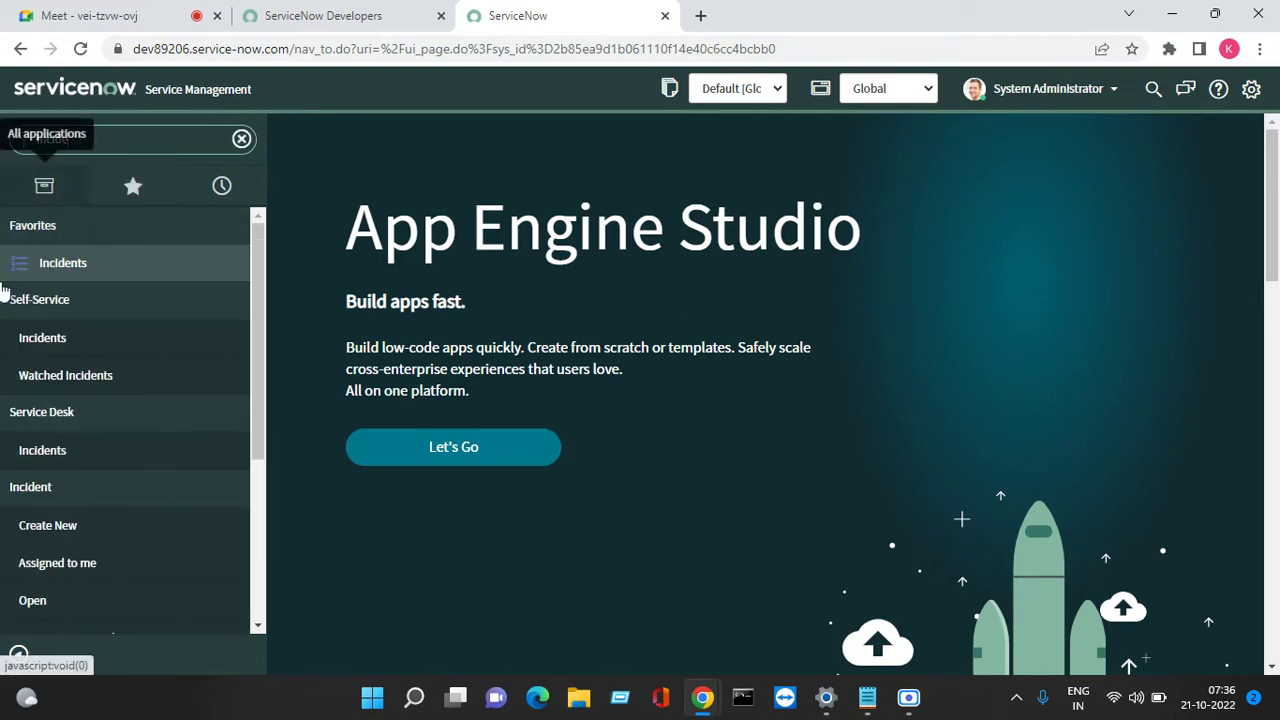
left_click(81, 265)
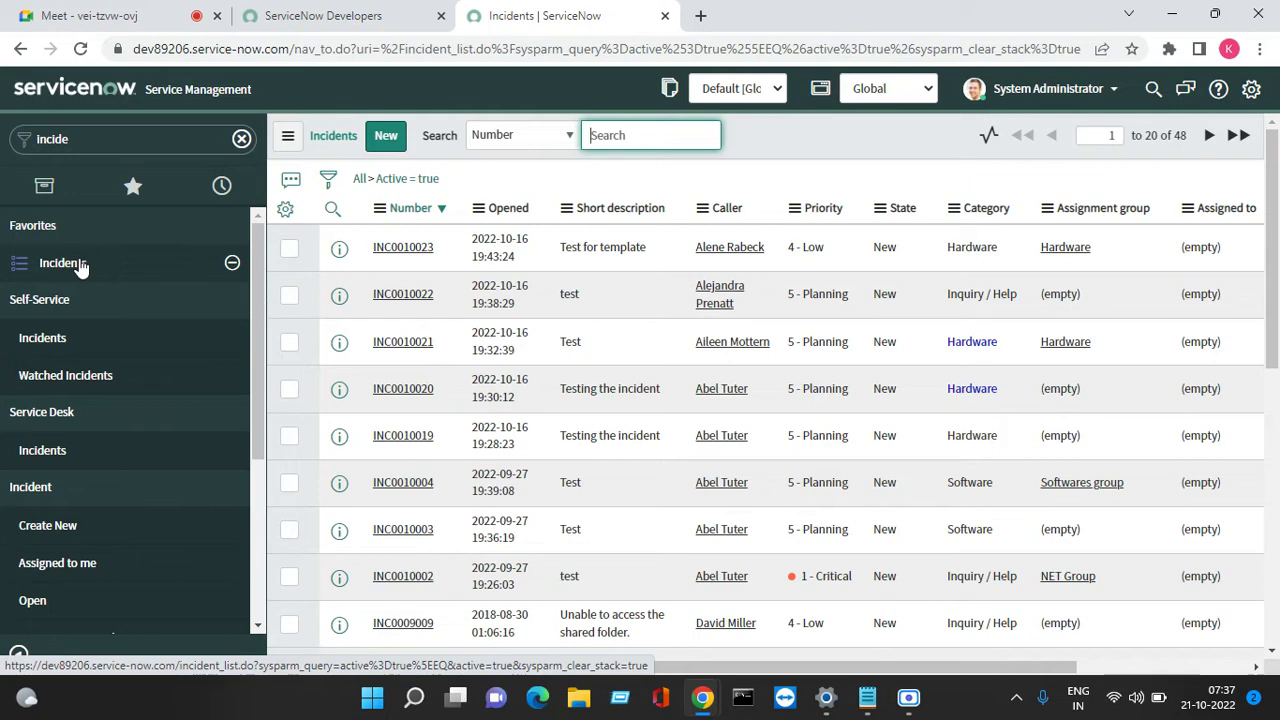
left_click(390, 249)
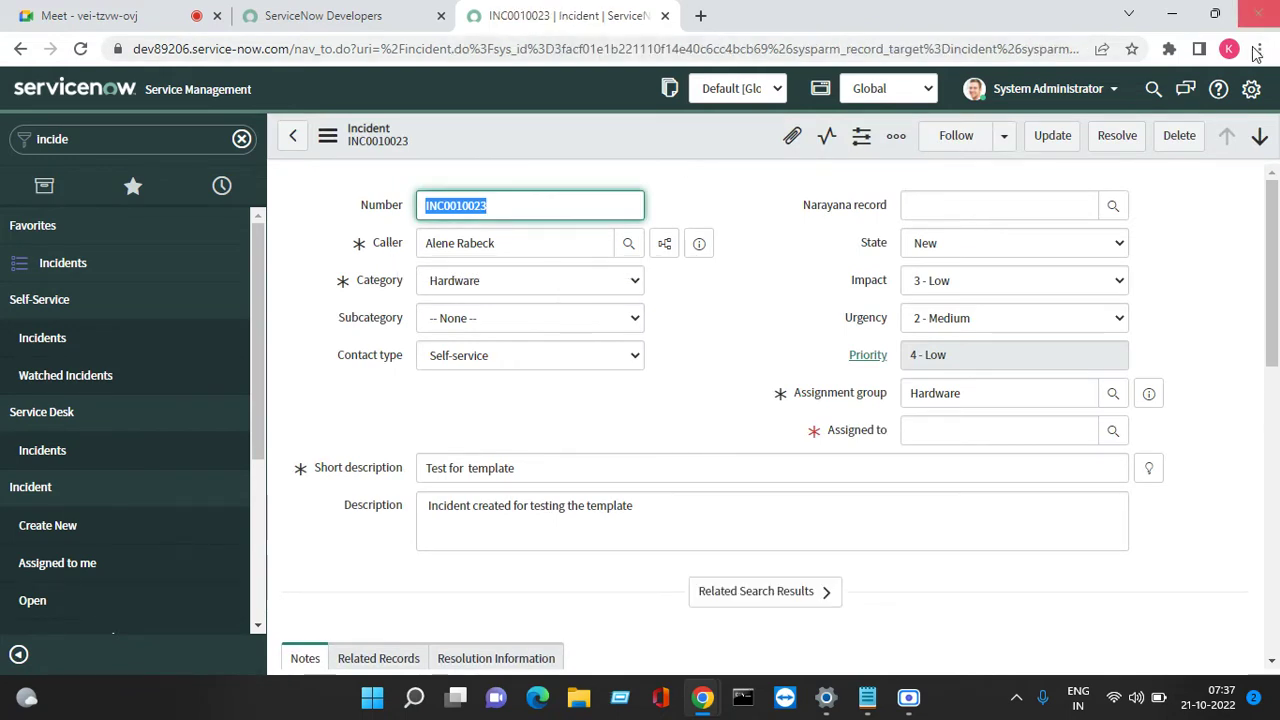
Try to resolve the incident, fill in the assignee and show its resolution information fields
left_click(1105, 133)
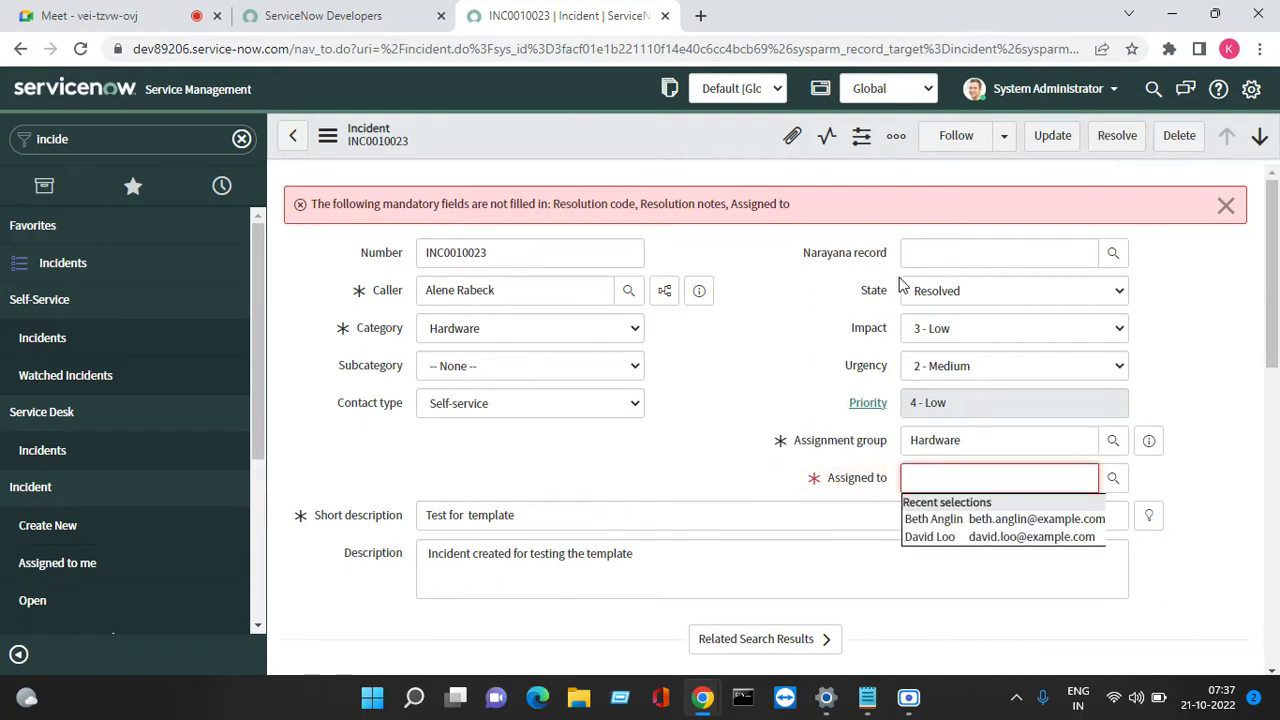
left_click(966, 520)
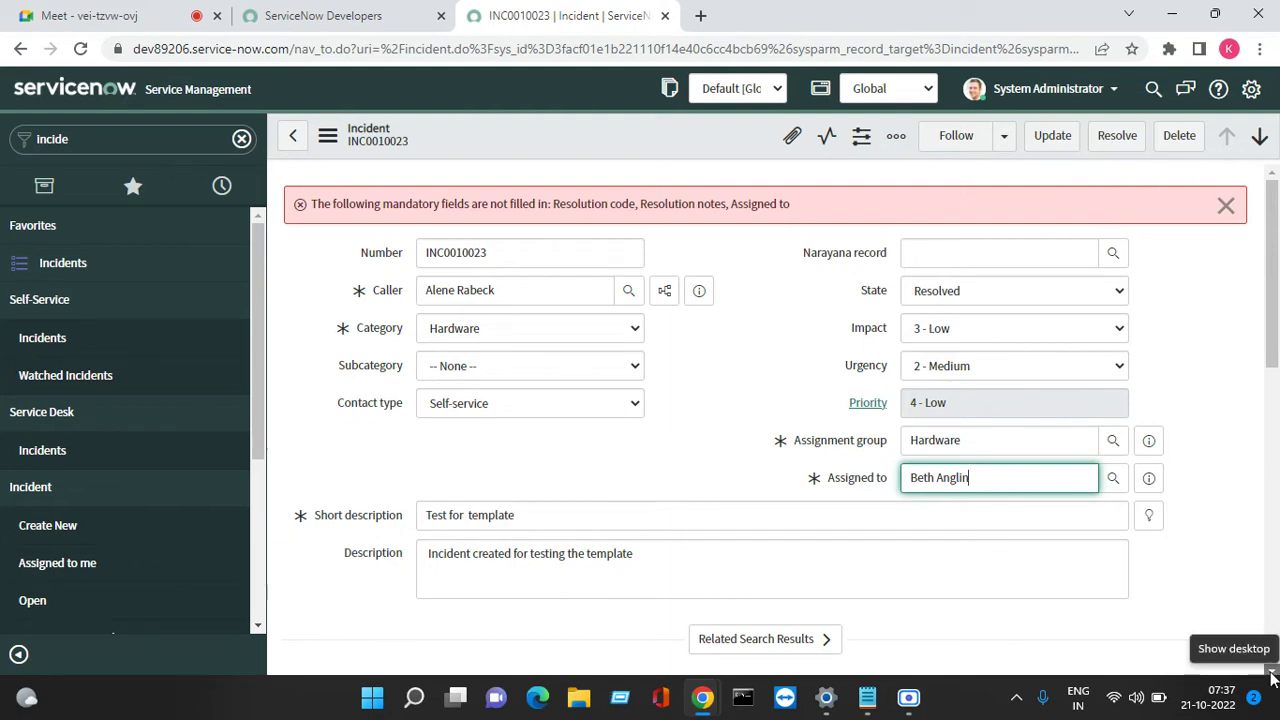
scroll(1272, 676, "down", 1)
scroll(1272, 676, "down", 2)
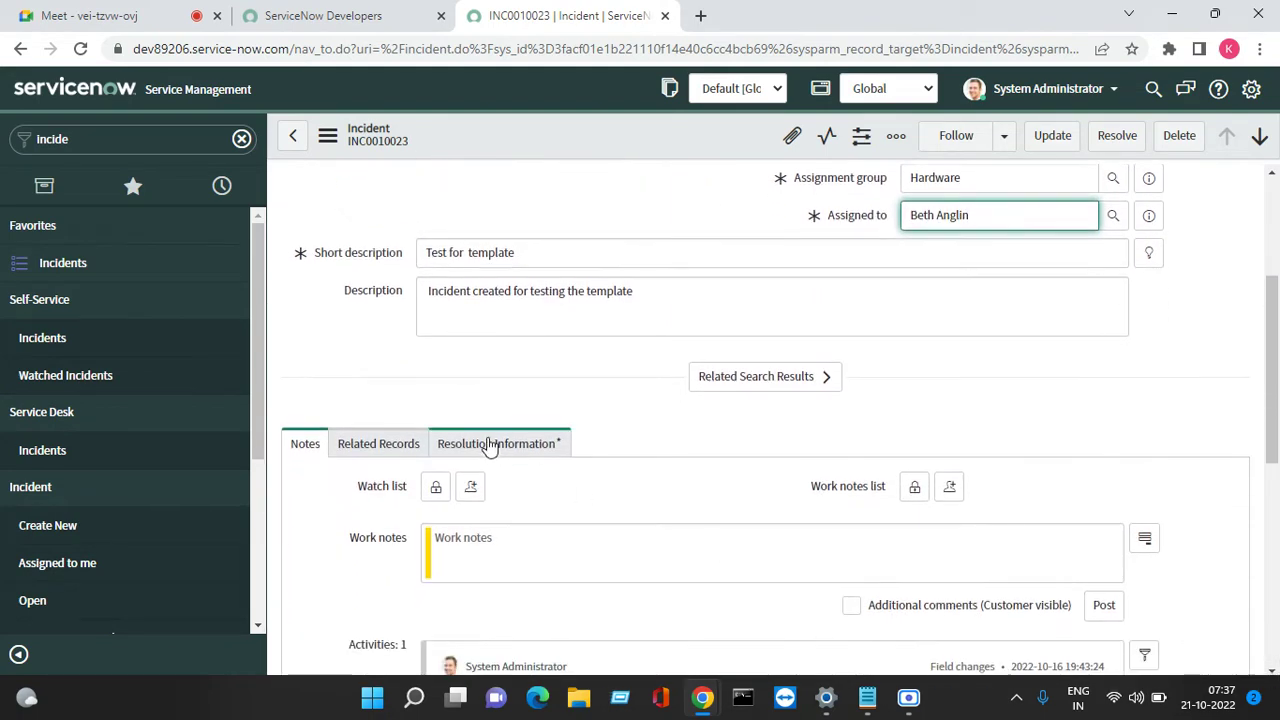
left_click(491, 446)
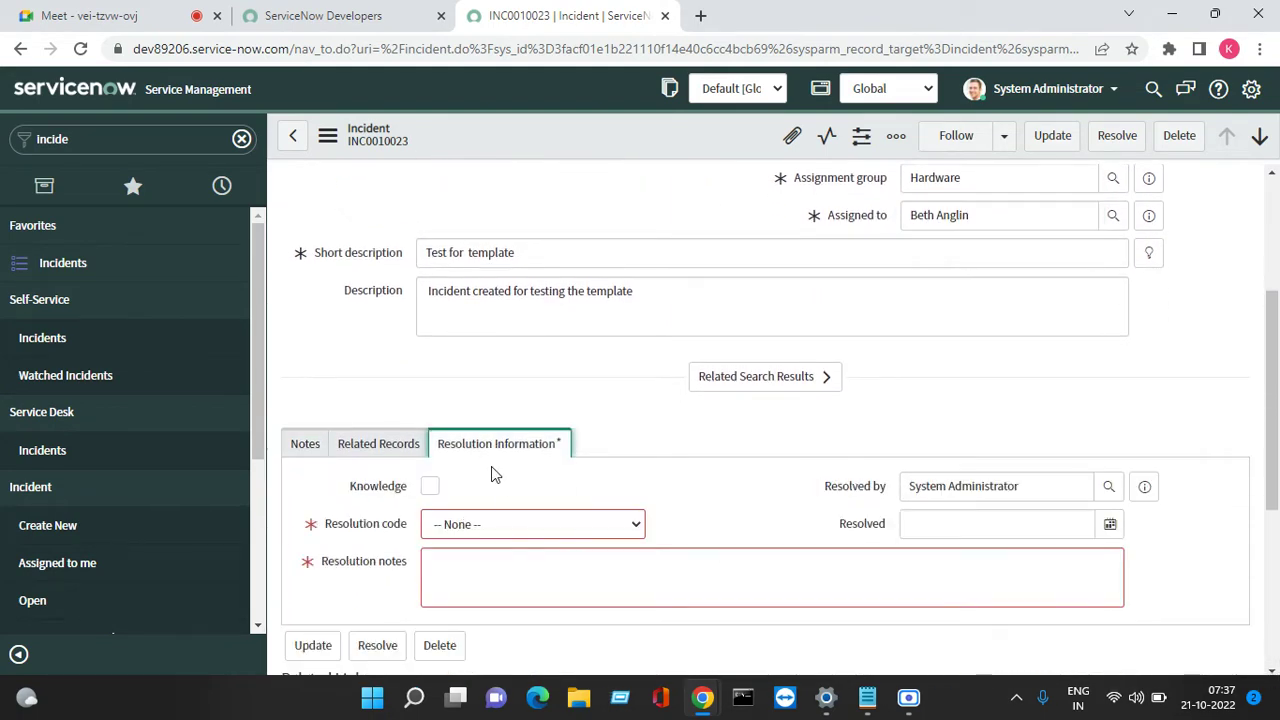
Open the UI Actions configuration for the incident form, leaving the record without saving its changes
right_click(512, 142)
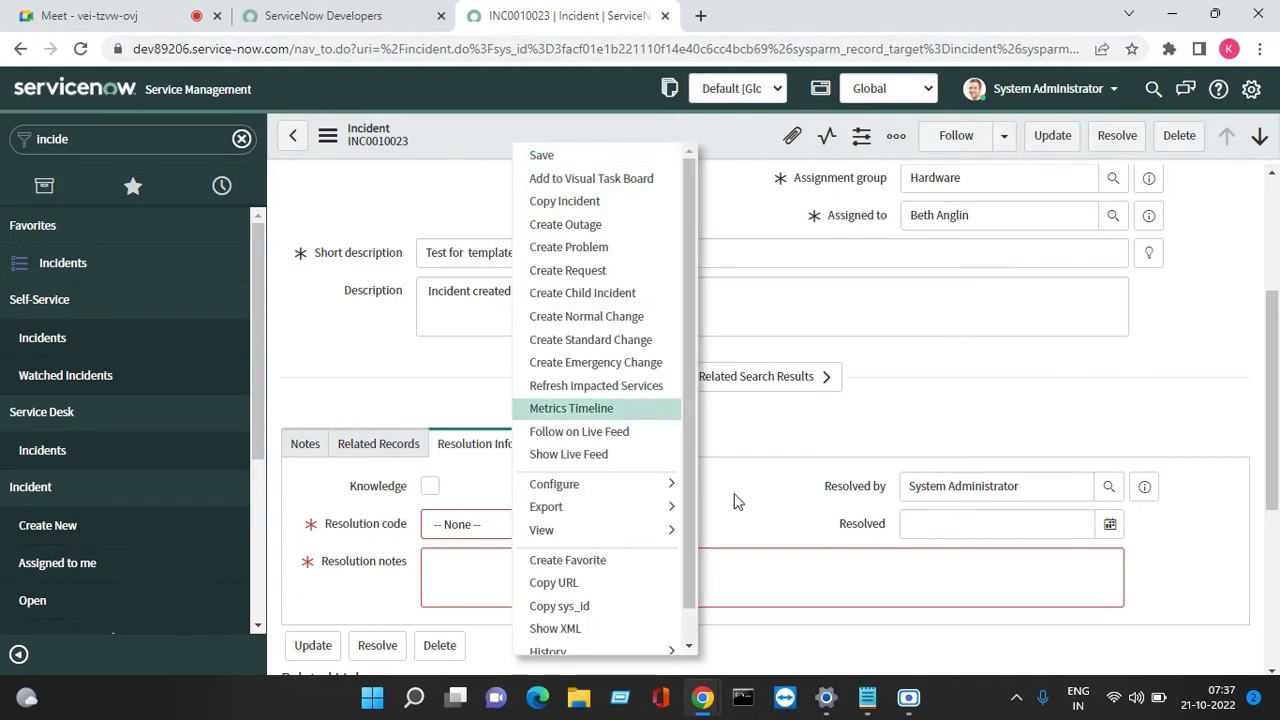
mouse_move(648, 516)
mouse_move(632, 486)
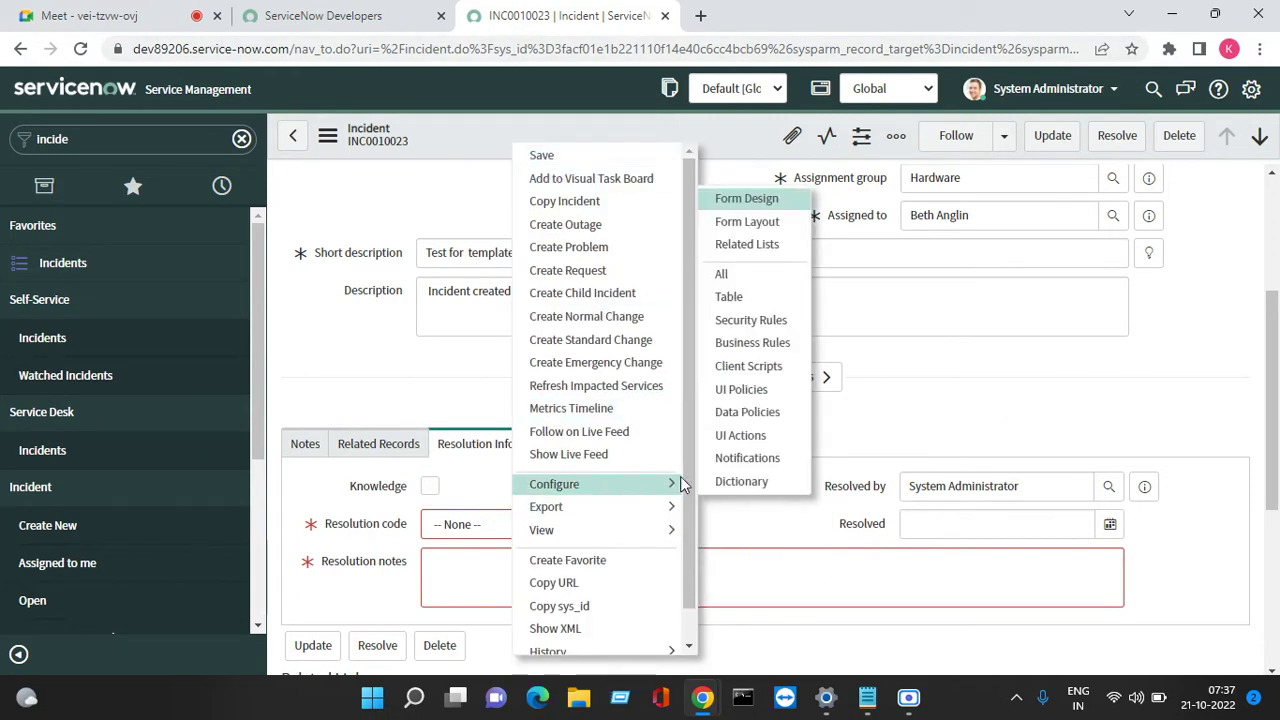
left_click(751, 440)
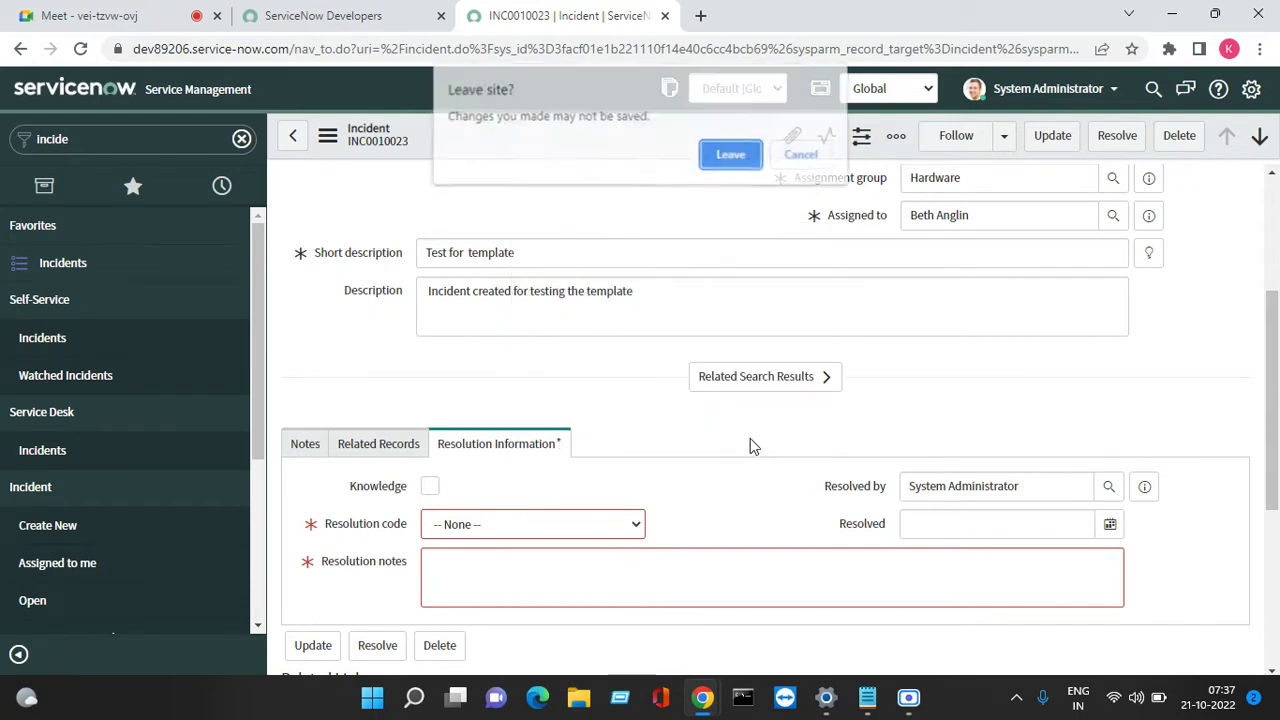
left_click(731, 157)
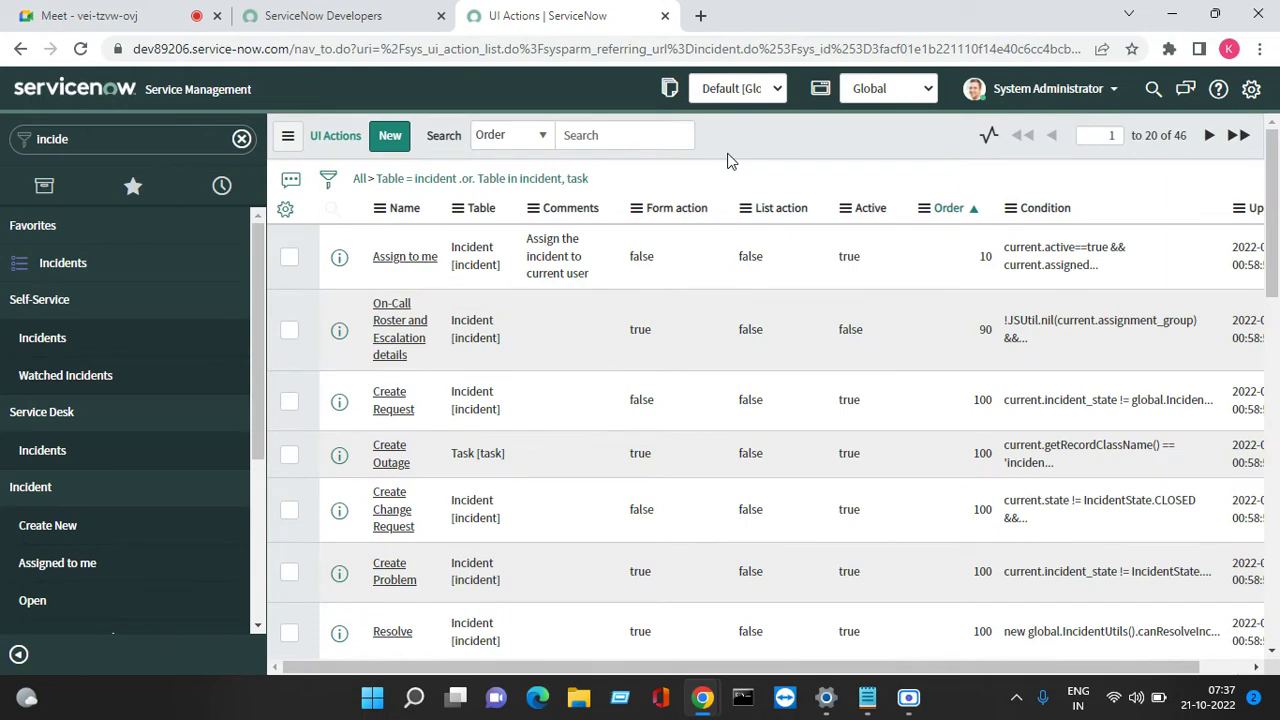
Search the UI actions by Name for "*resol"
left_click(522, 135)
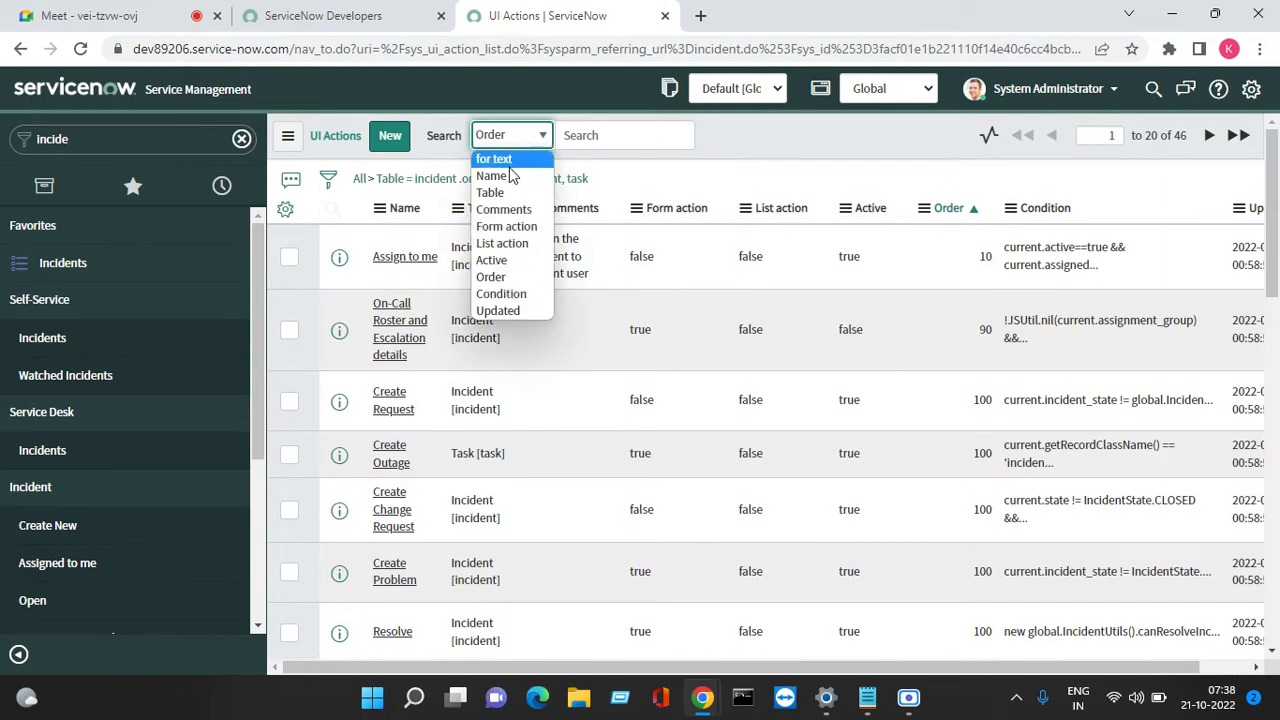
left_click(505, 175)
left_click(583, 135)
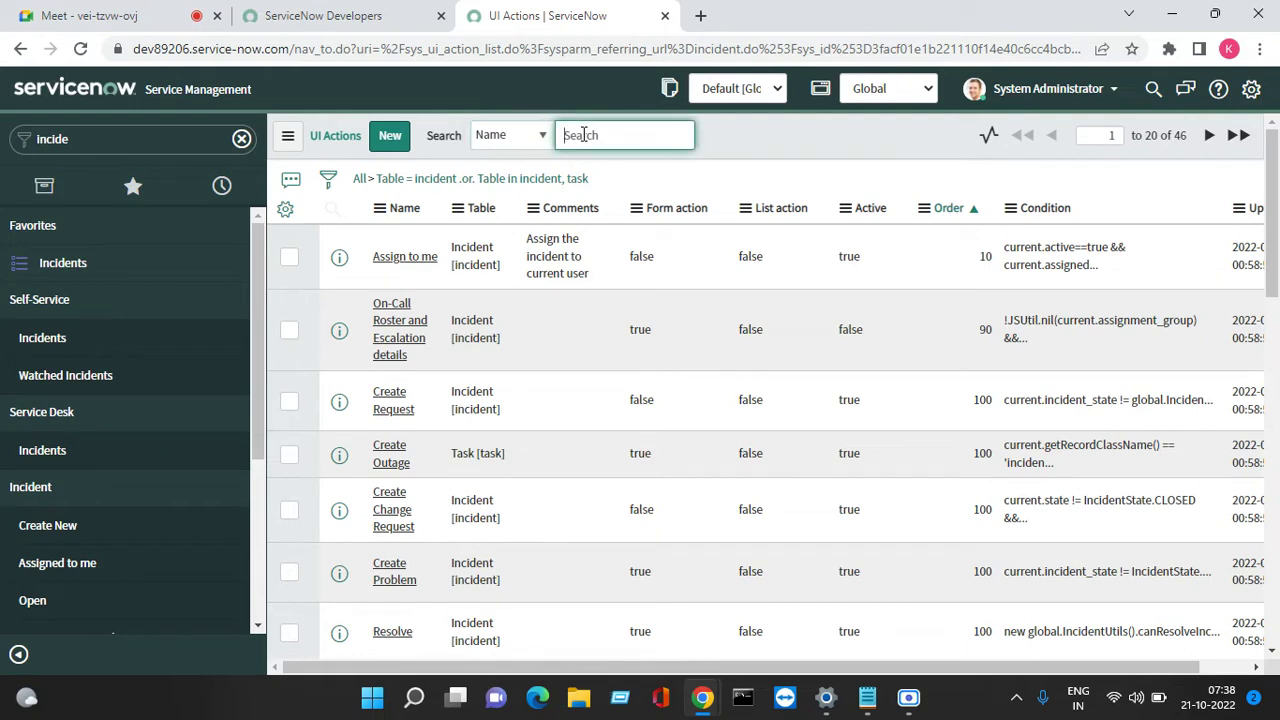
type("*resol")
key("Return")
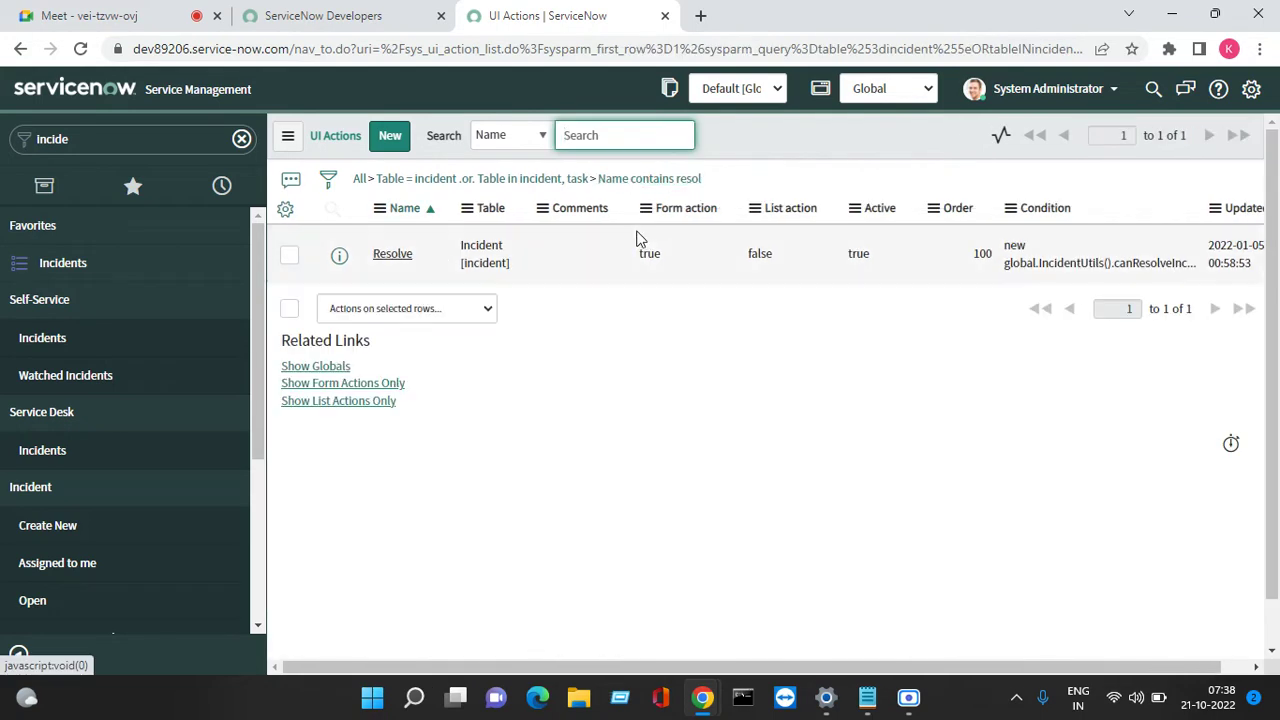
Set the Resolve UI action's Active value to false and refresh the list
left_click(868, 270)
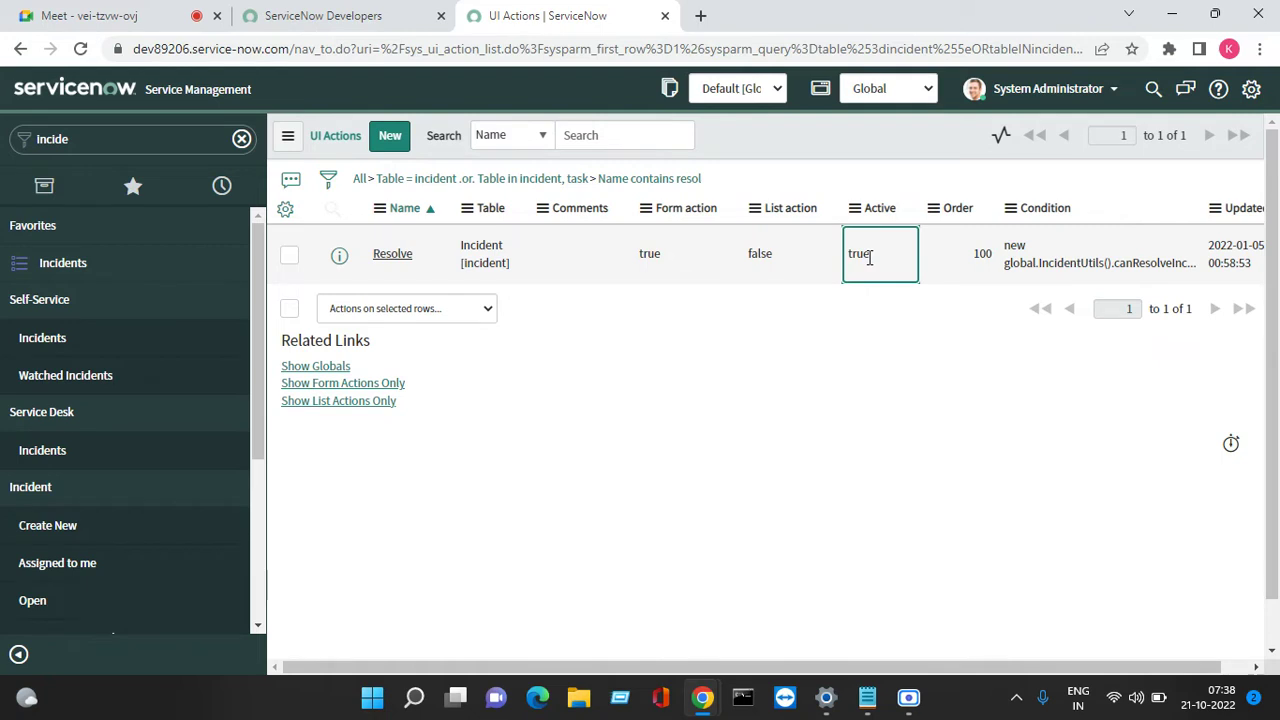
double_click(869, 257)
left_click(869, 257)
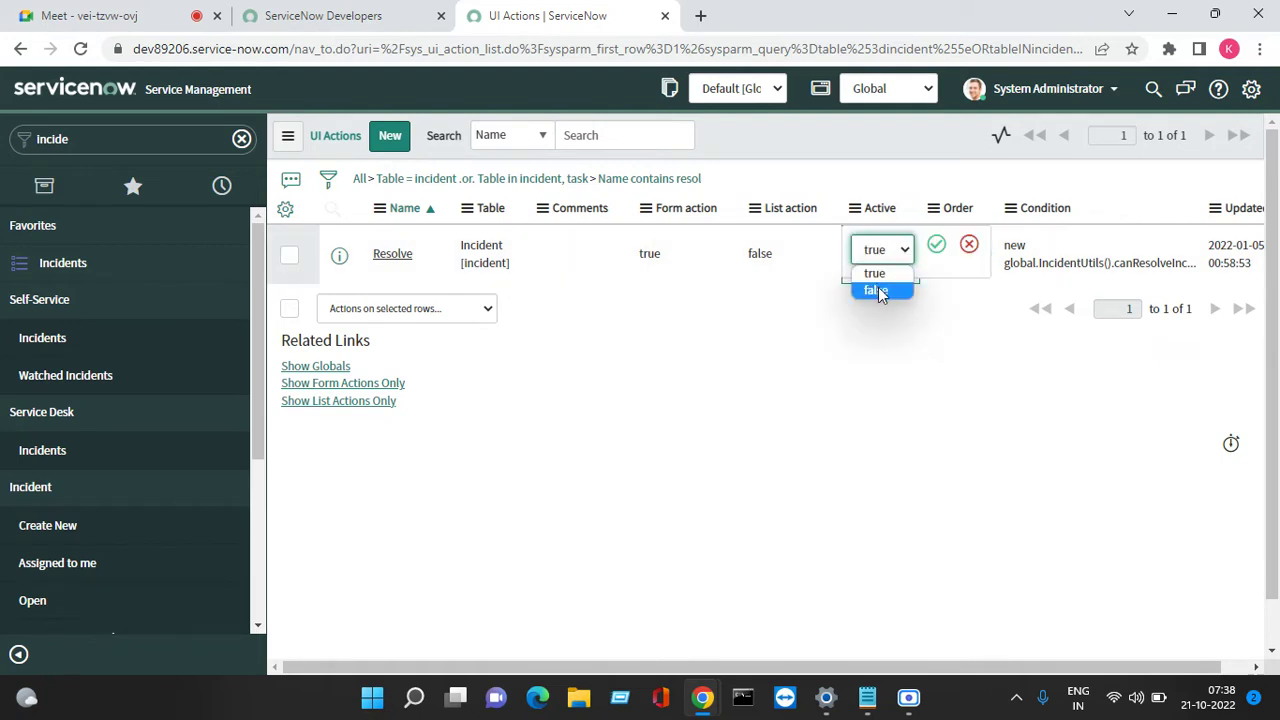
left_click(878, 291)
left_click(935, 247)
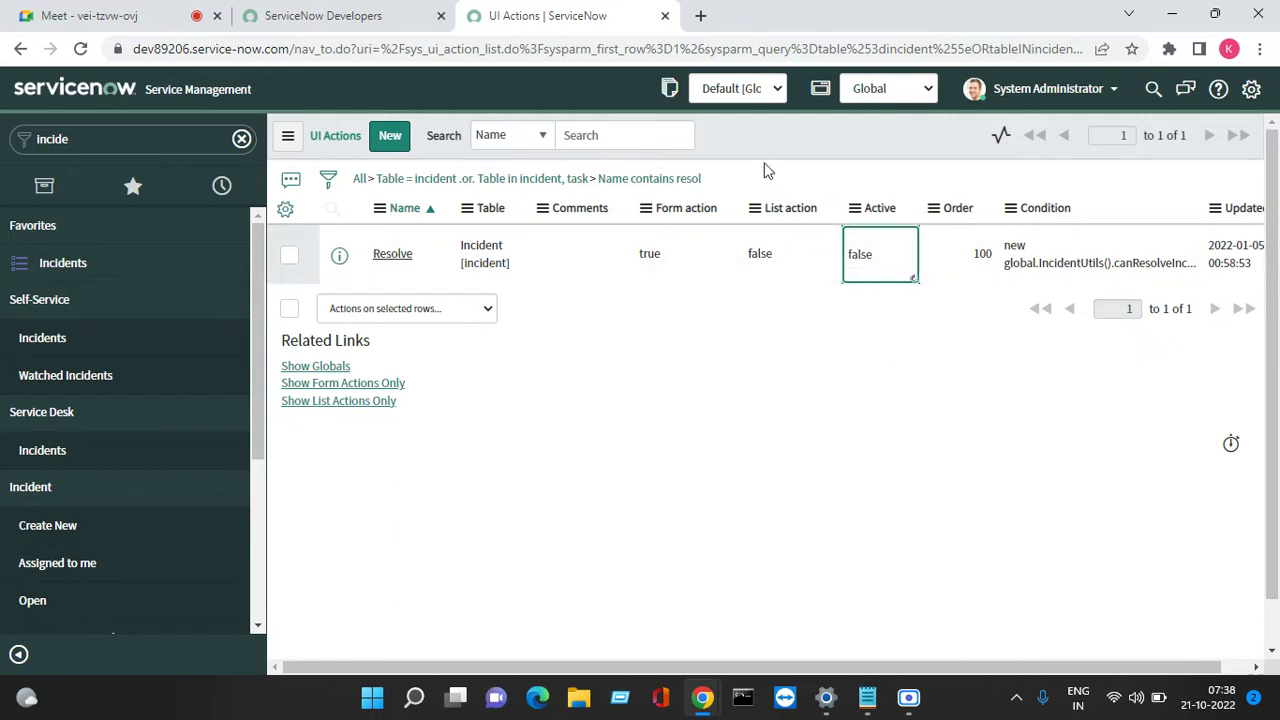
right_click(748, 146)
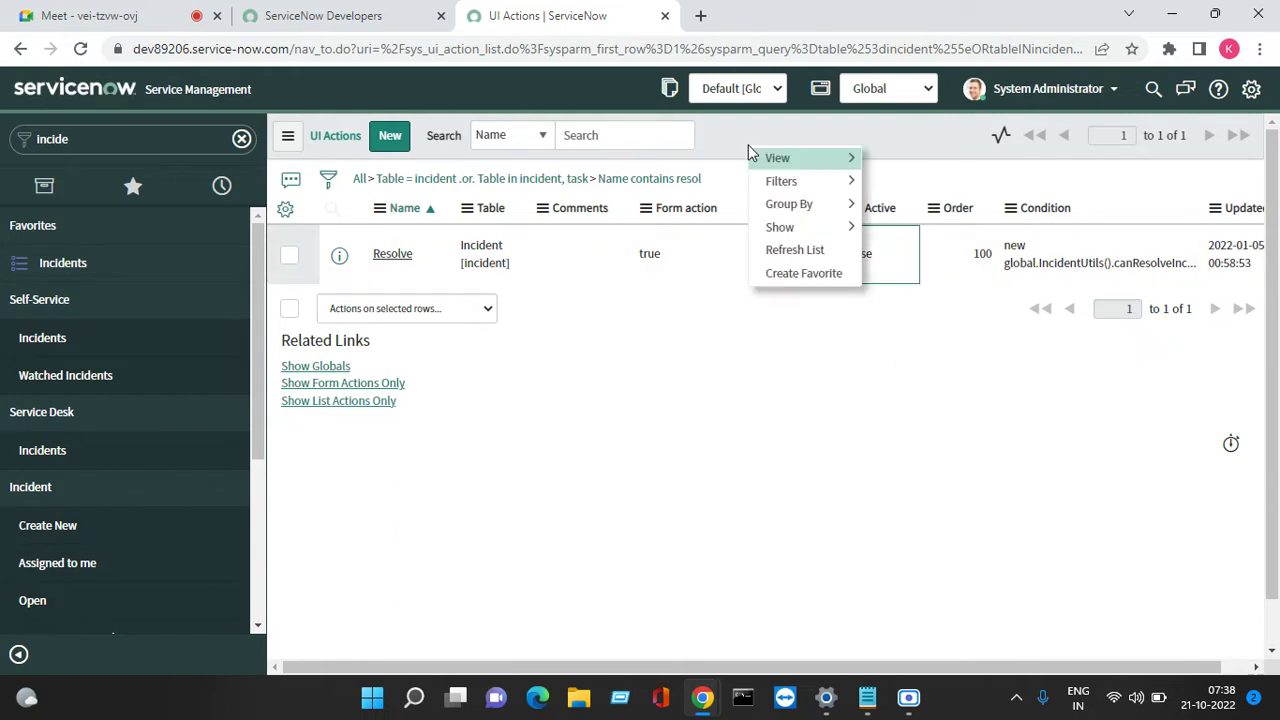
left_click(786, 252)
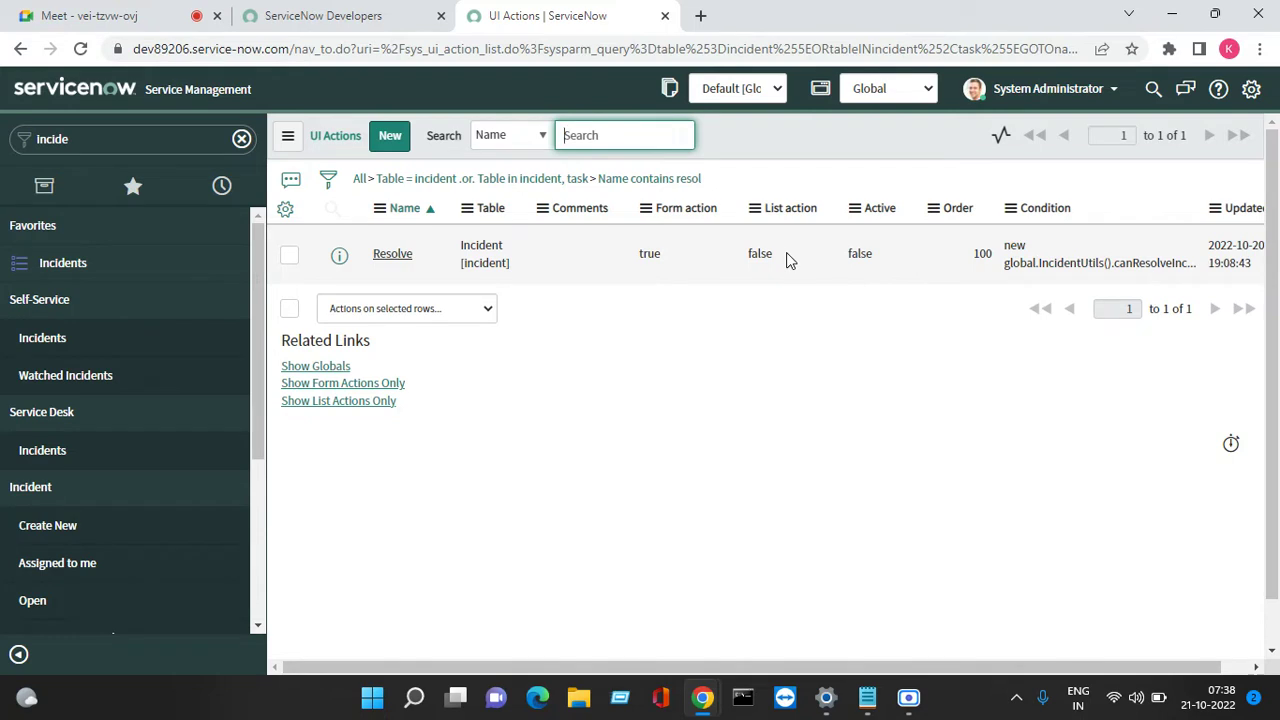
Start a new UI action record for the Incident table and name it "Incident Resolve"
left_click(390, 138)
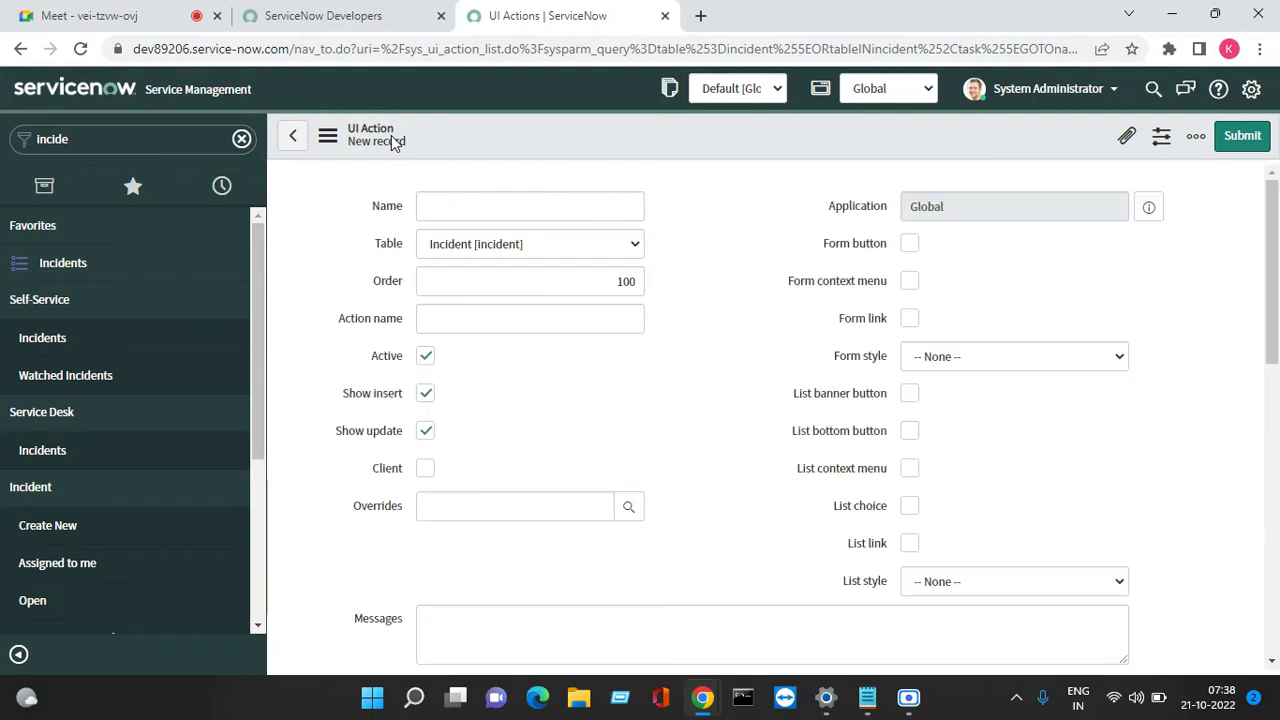
left_click(449, 212)
type("Incident")
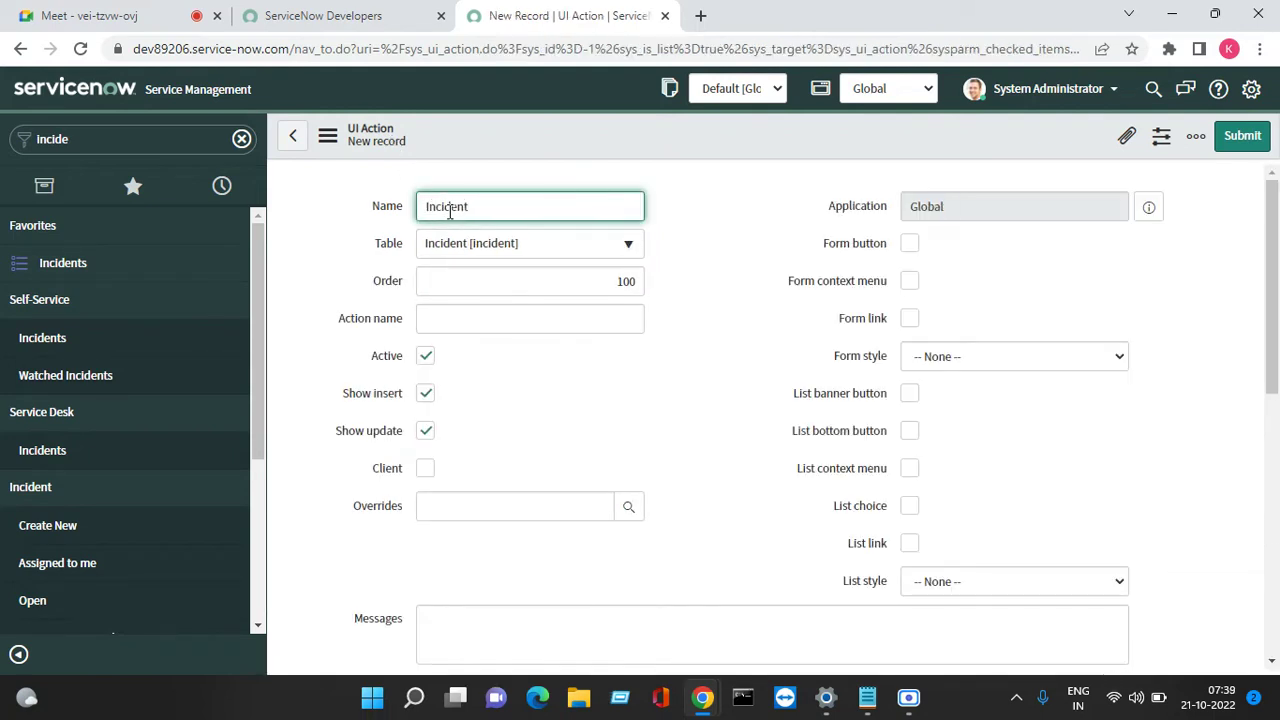
scroll(691, 394, "down", 4)
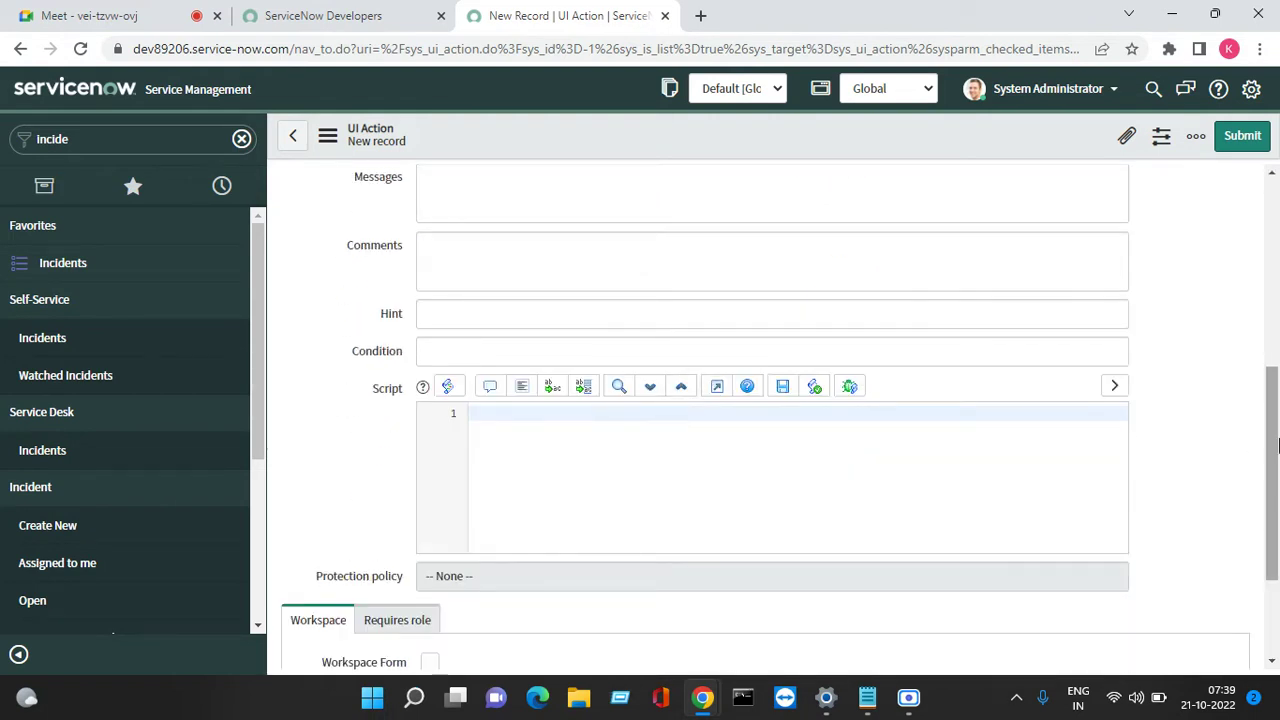
scroll(1257, 443, "up", 5)
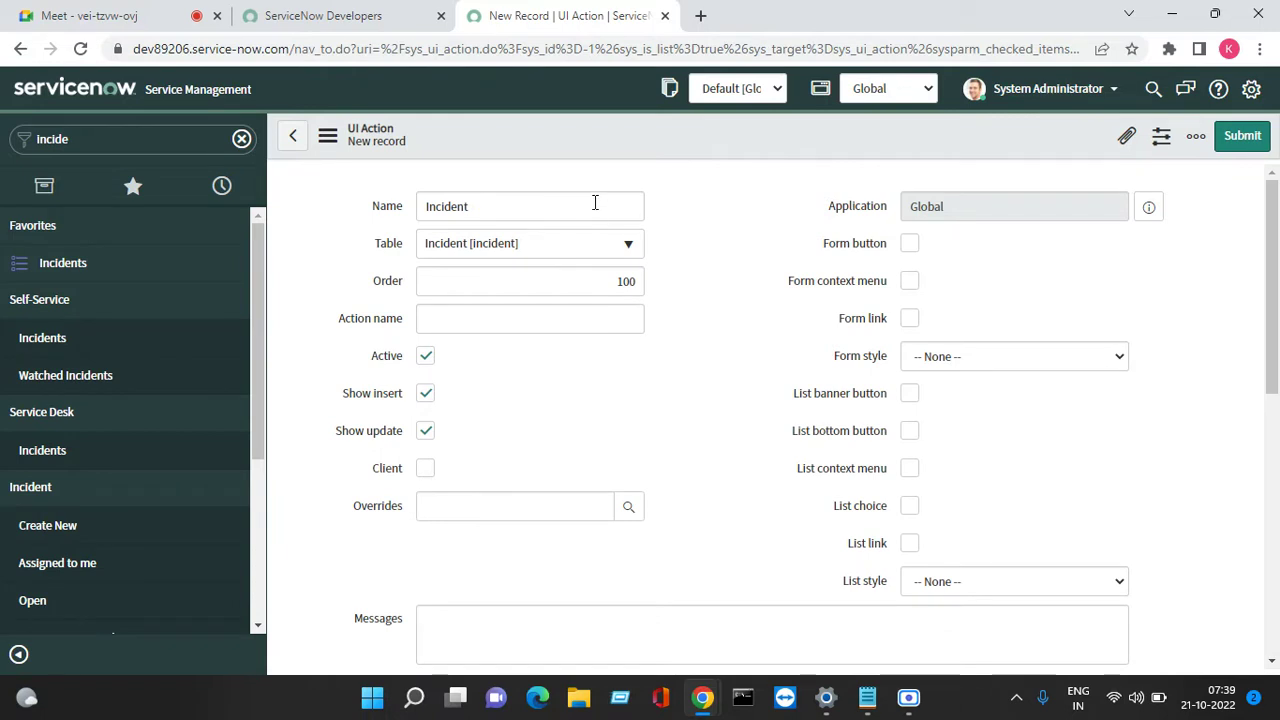
left_click(595, 204)
type("Reso")
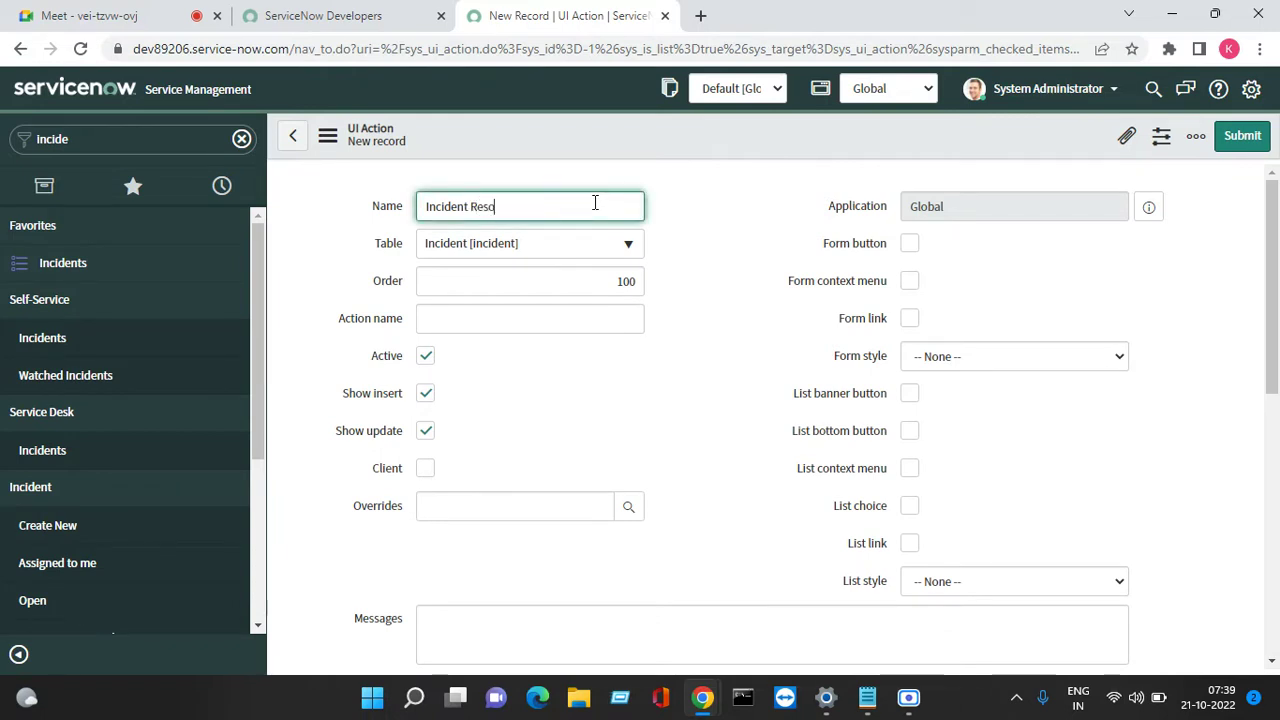
type("lved")
key("BackSpace")
left_click(520, 410)
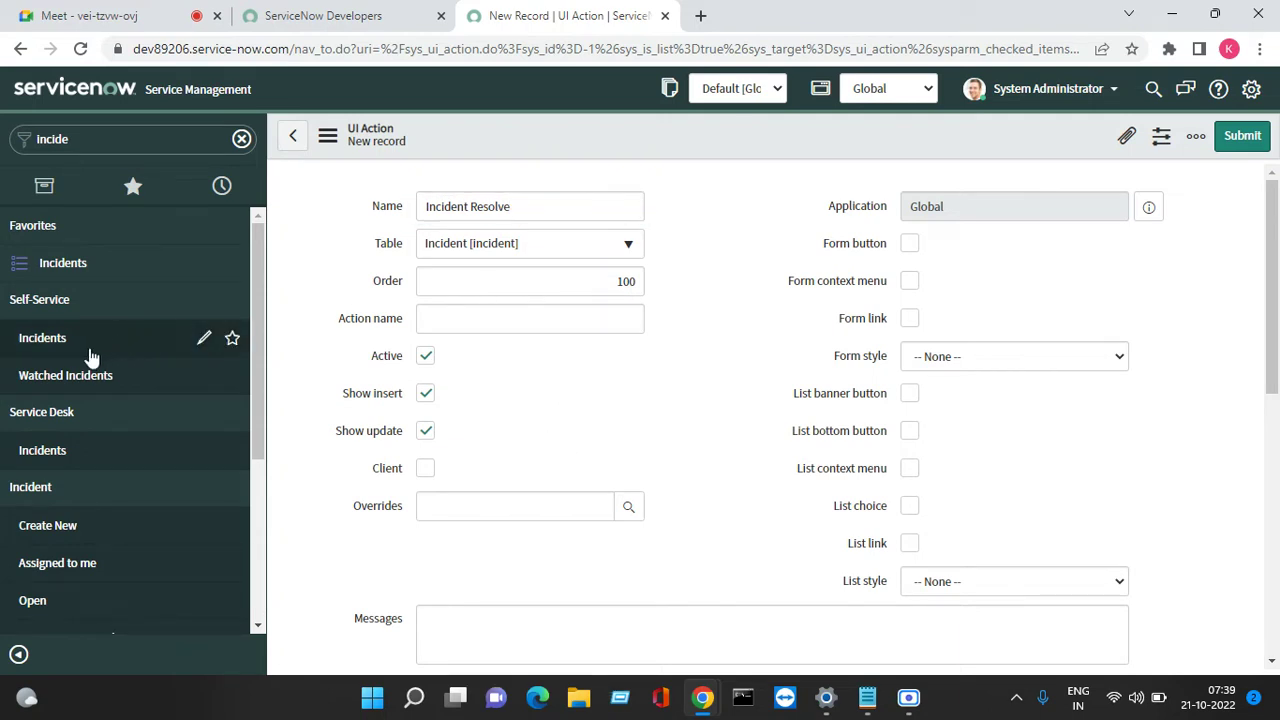
left_click(110, 266)
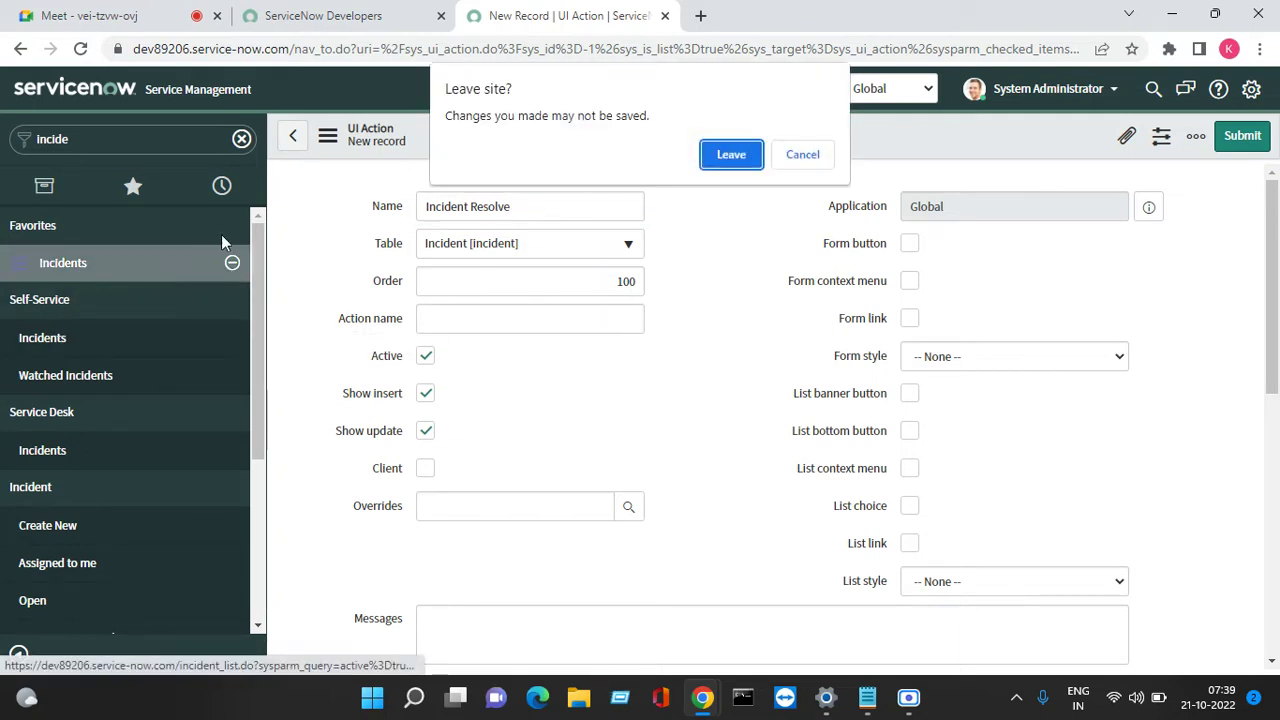
left_click(812, 166)
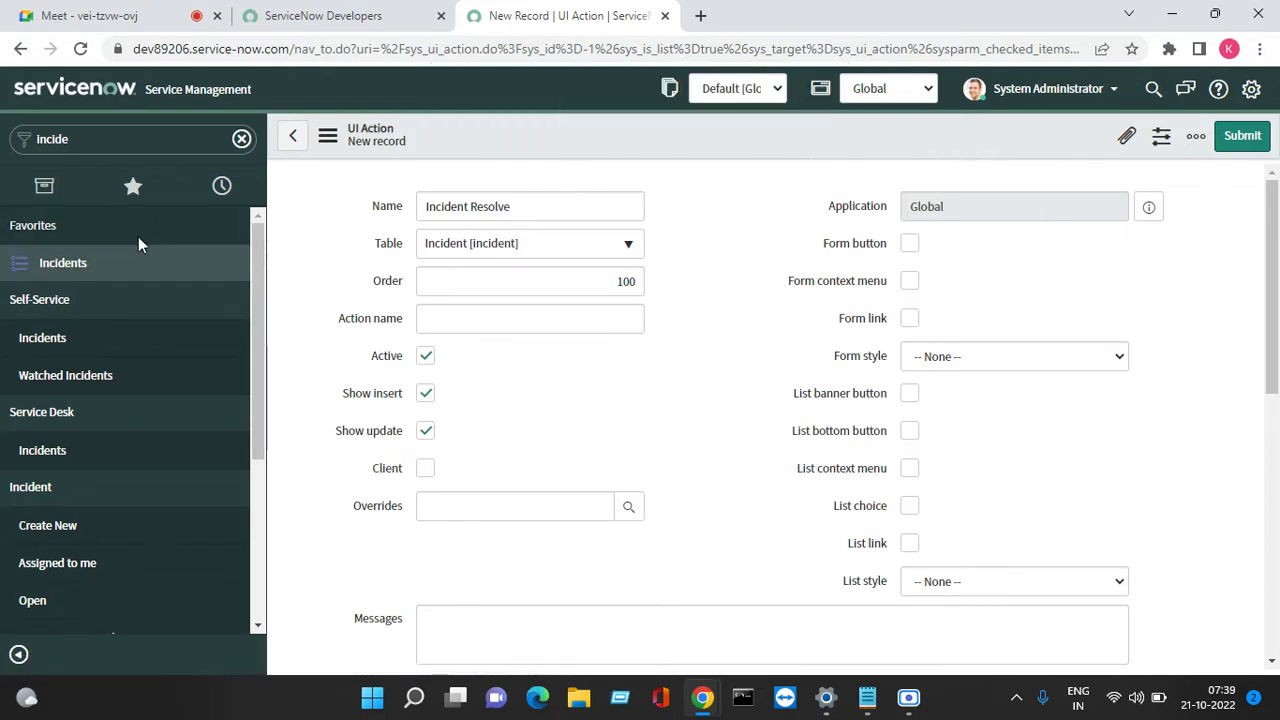
Open the Incidents list in a new browser tab and open its newest incident record
right_click(88, 268)
left_click(125, 283)
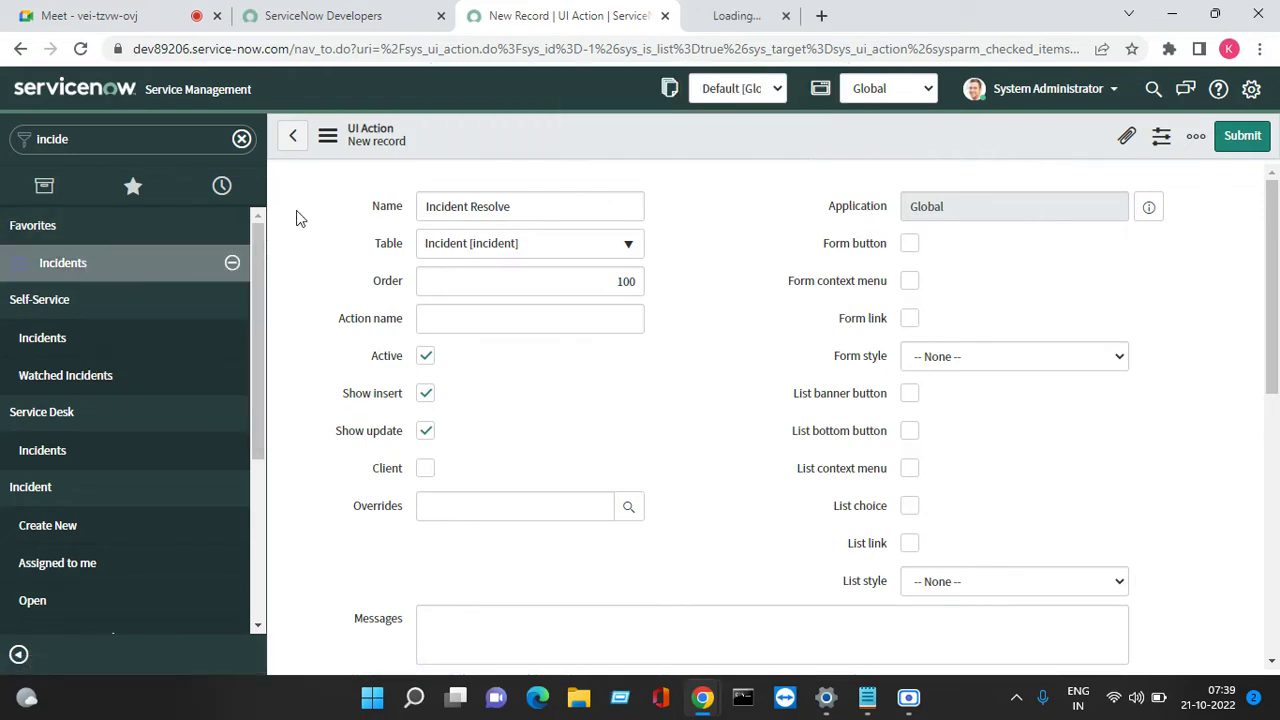
left_click(494, 318)
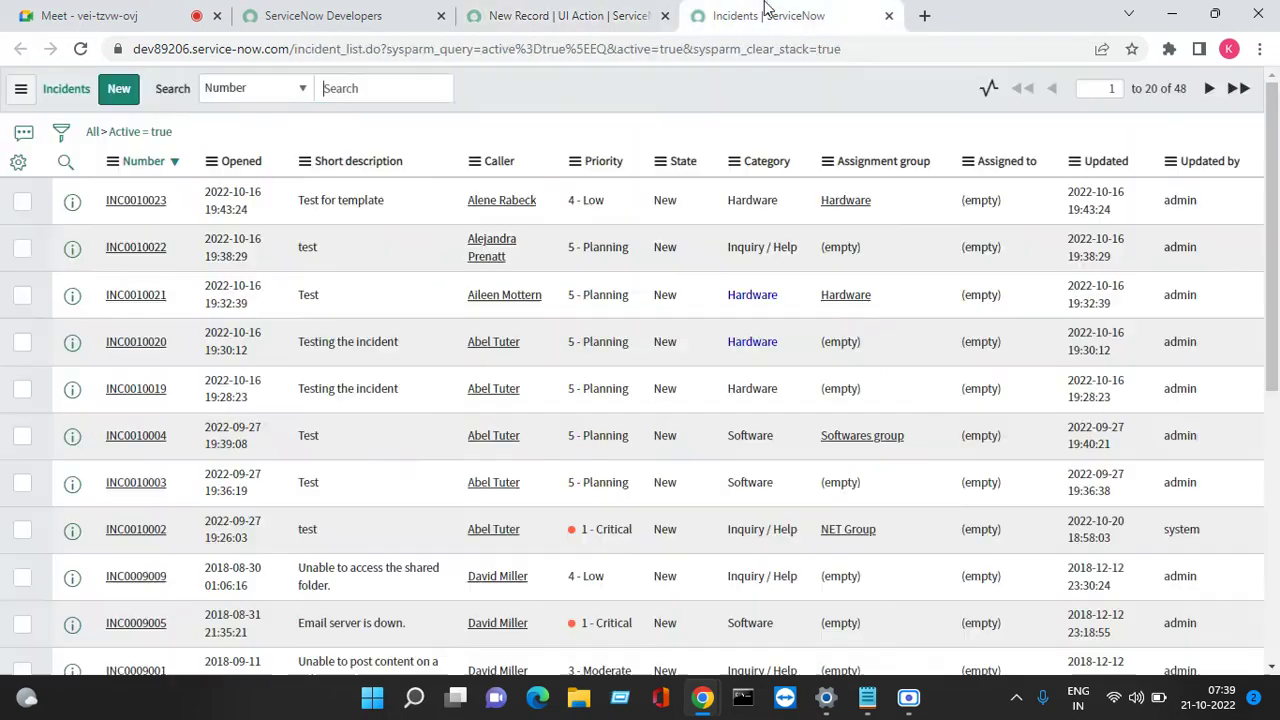
left_click(772, 14)
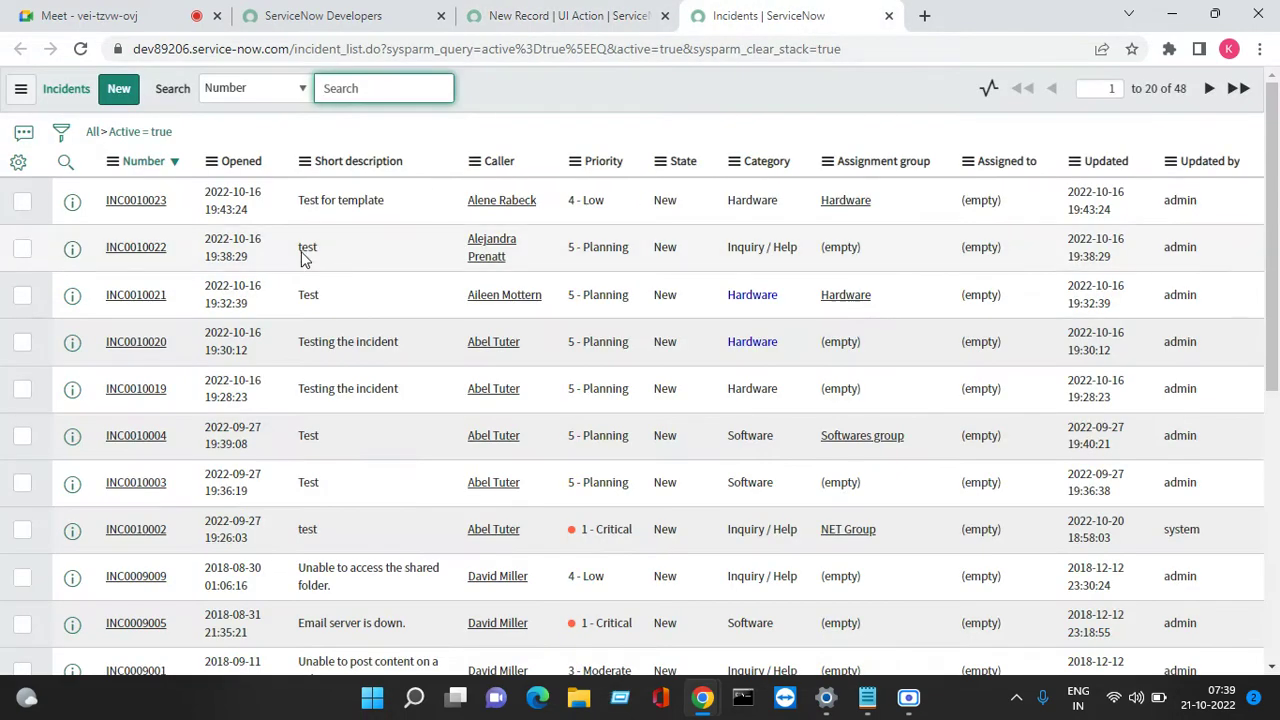
left_click(134, 200)
Return the incident tab to the Incidents list and go back to the new UI action record
left_click(594, 10)
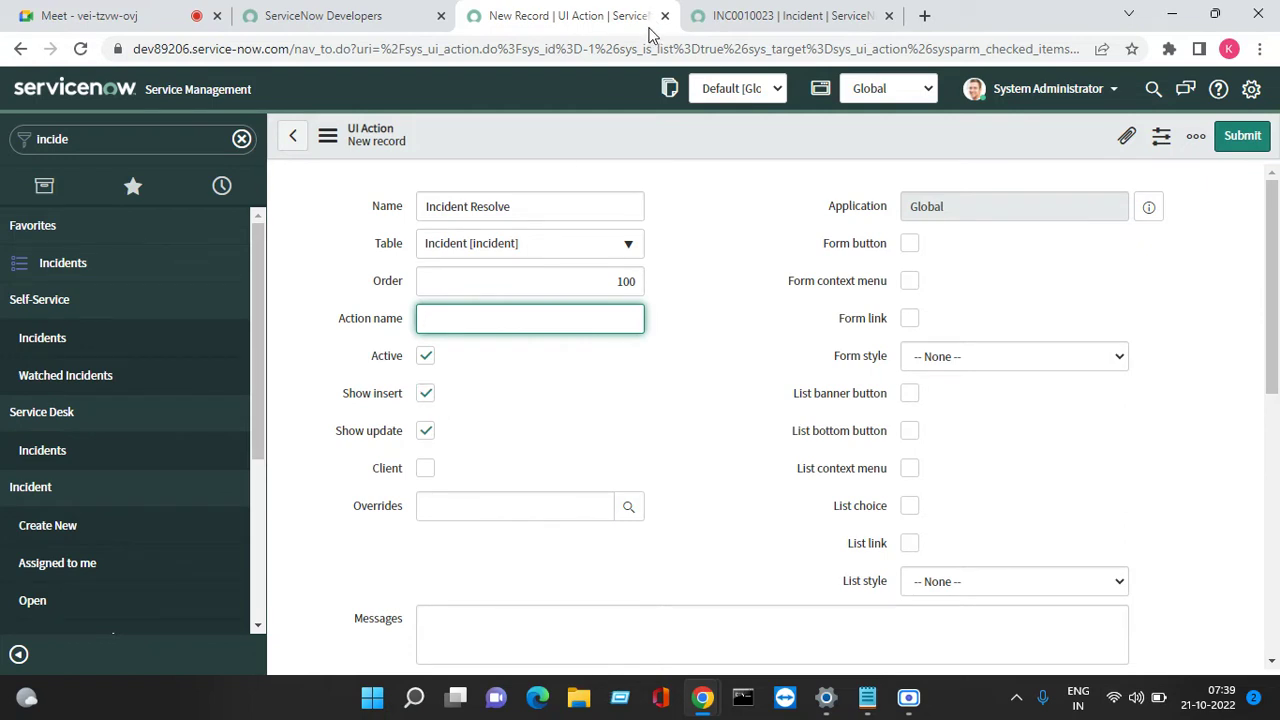
left_click(742, 12)
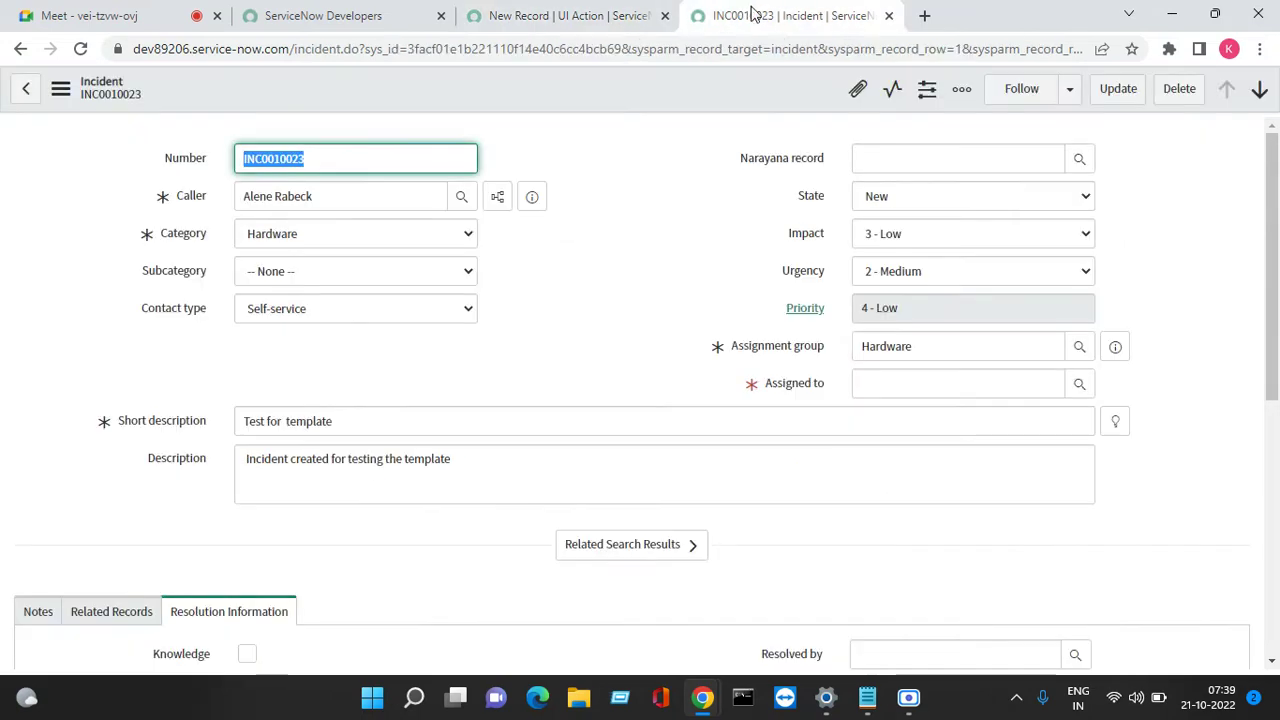
left_click(26, 88)
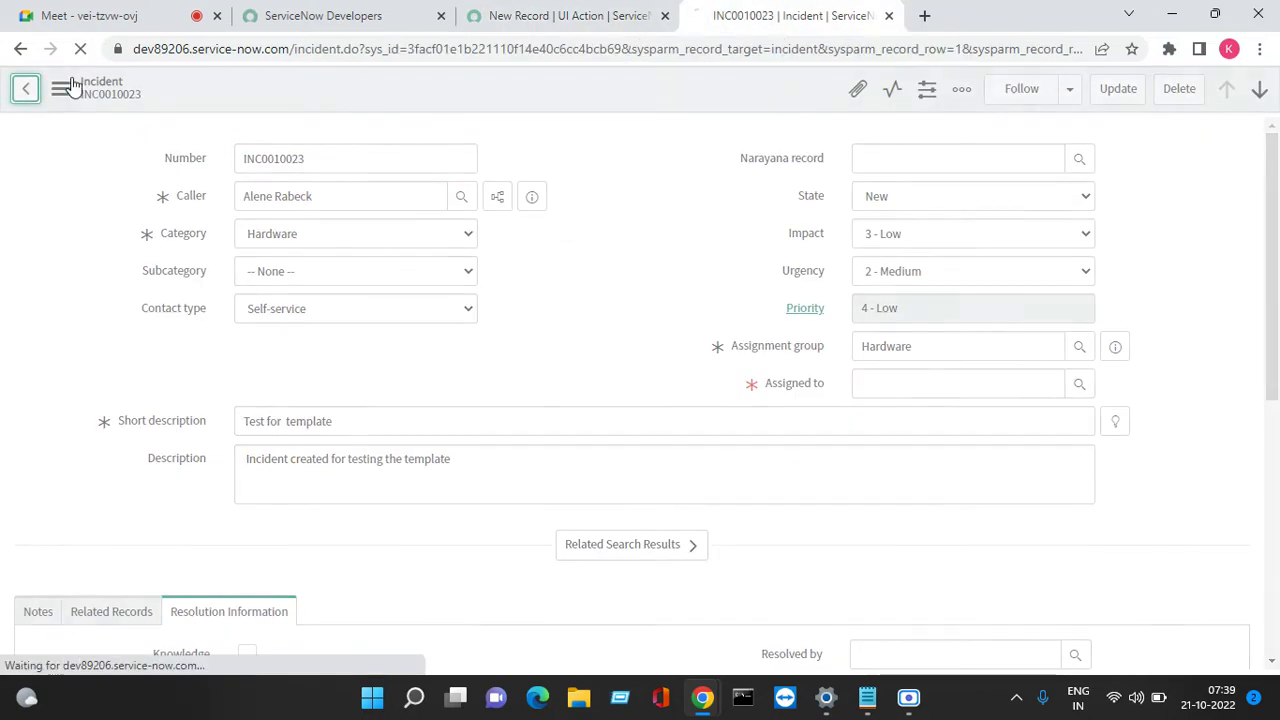
left_click(523, 20)
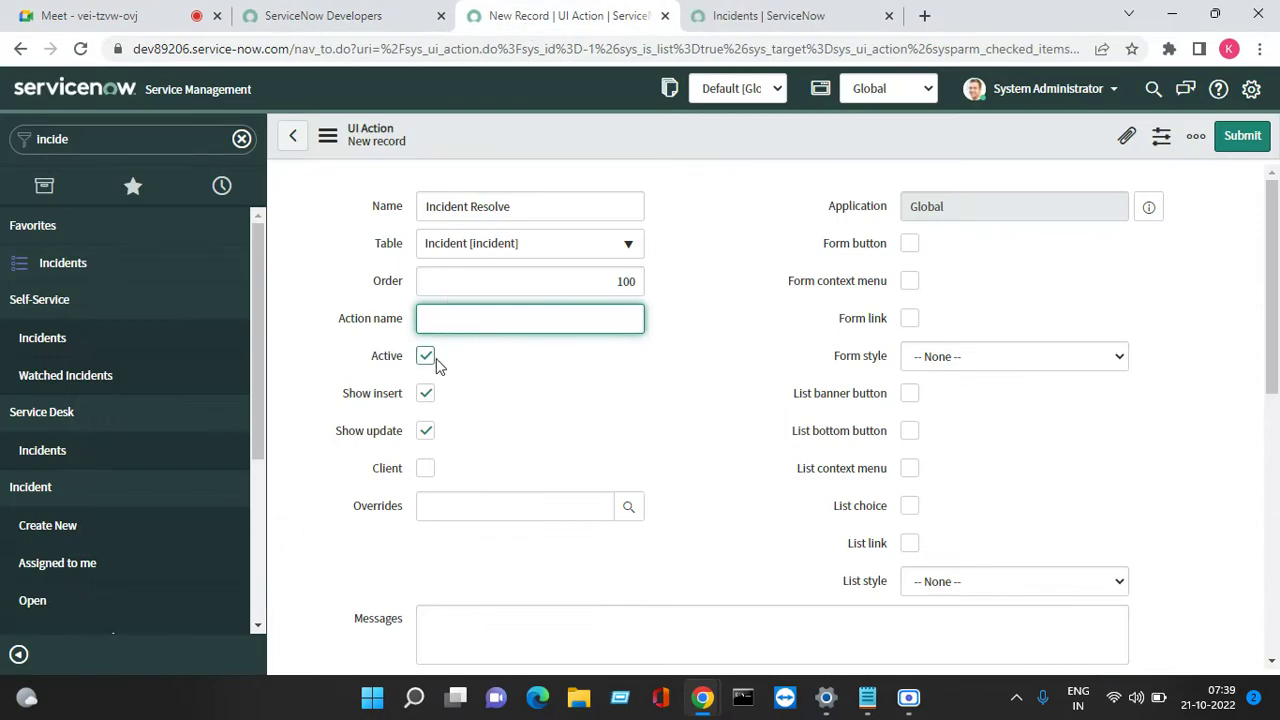
Save the Incident Resolve UI action with Show insert enabled, and start a new incident from the Incidents list
left_click(426, 394)
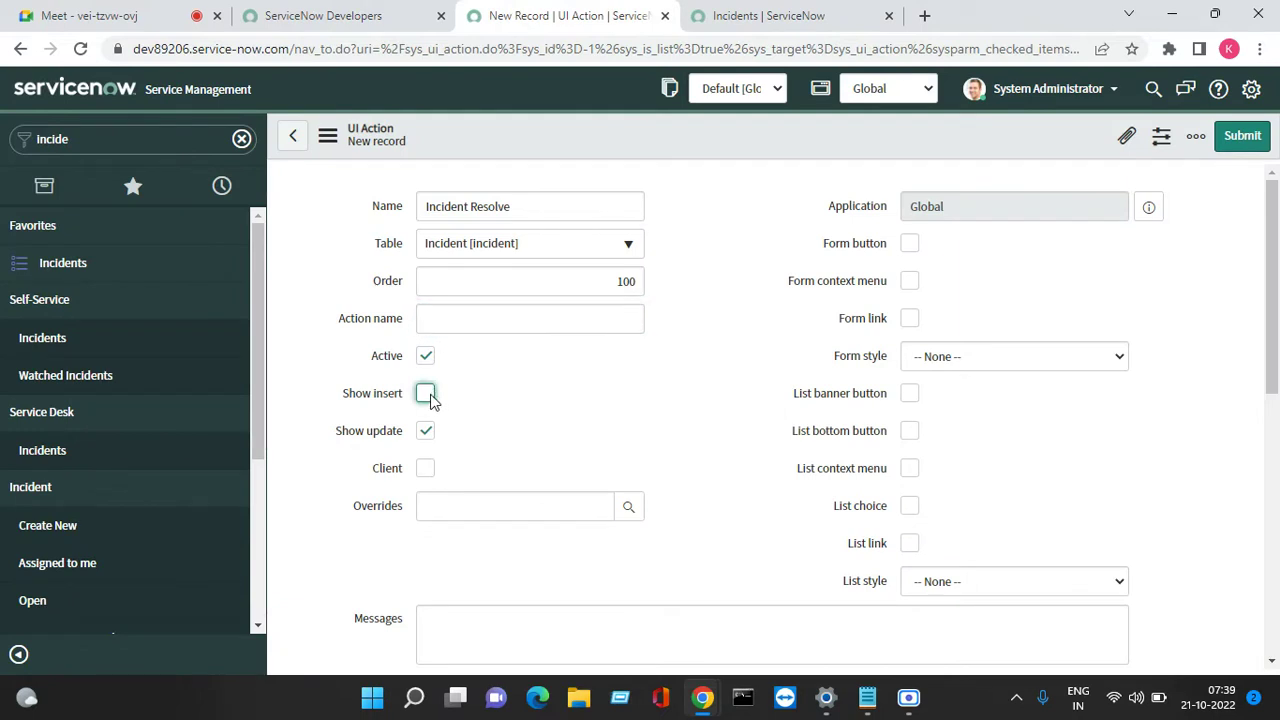
left_click(426, 394)
right_click(655, 134)
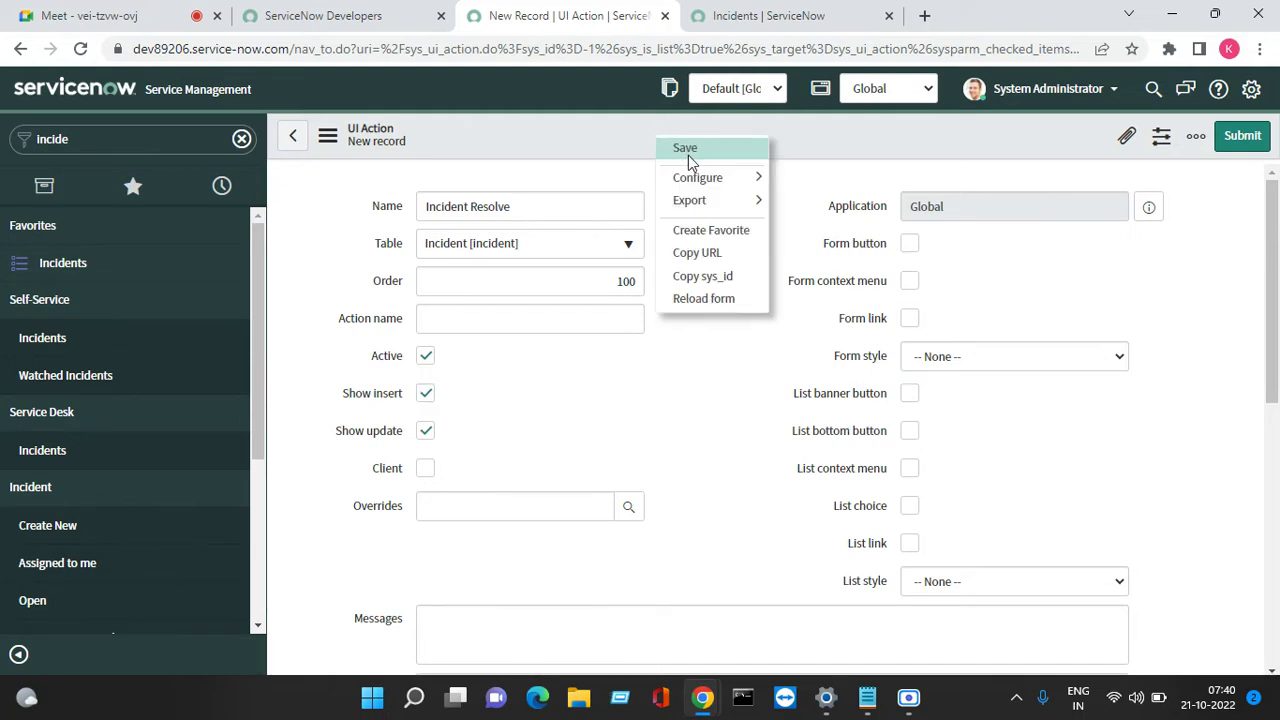
left_click(688, 149)
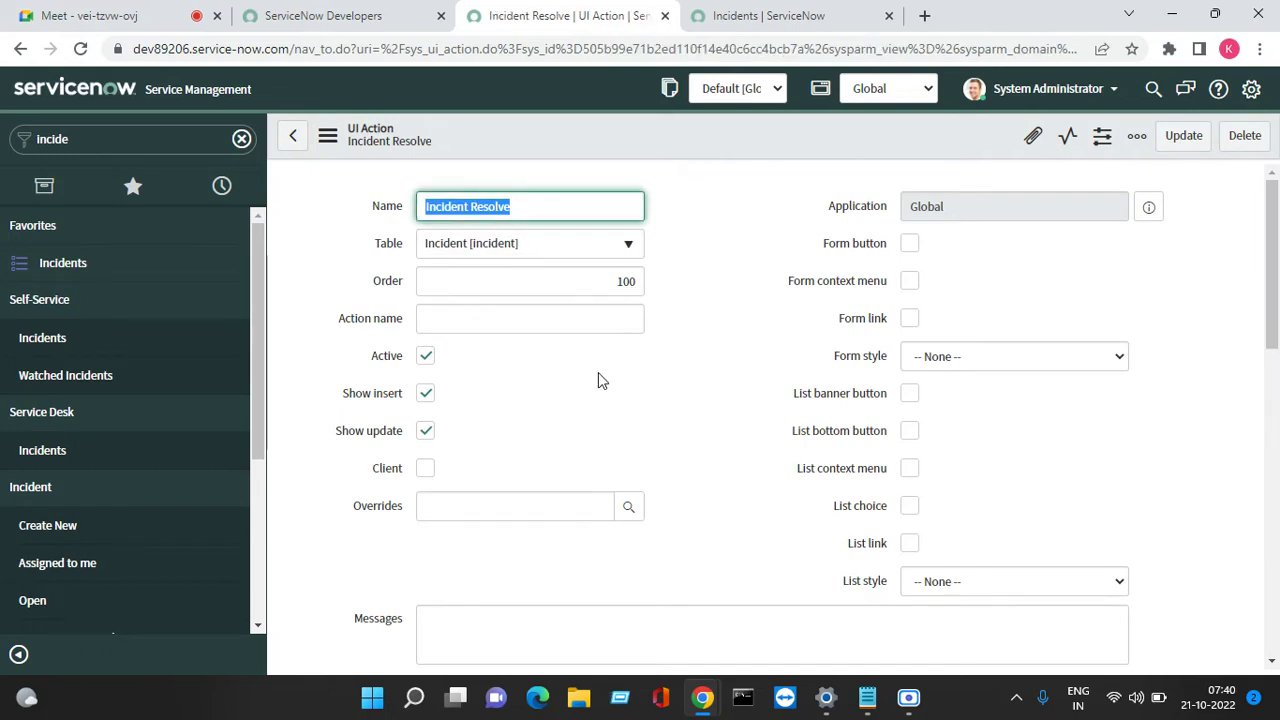
left_click(743, 12)
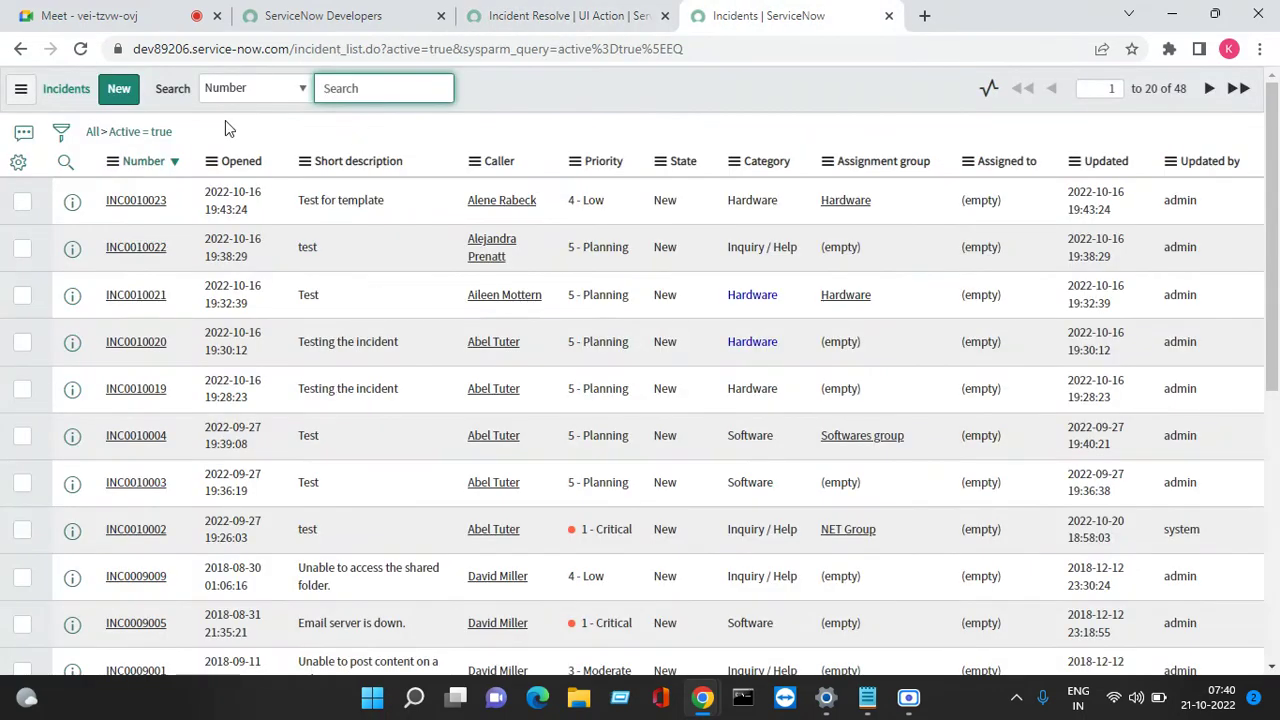
left_click(119, 92)
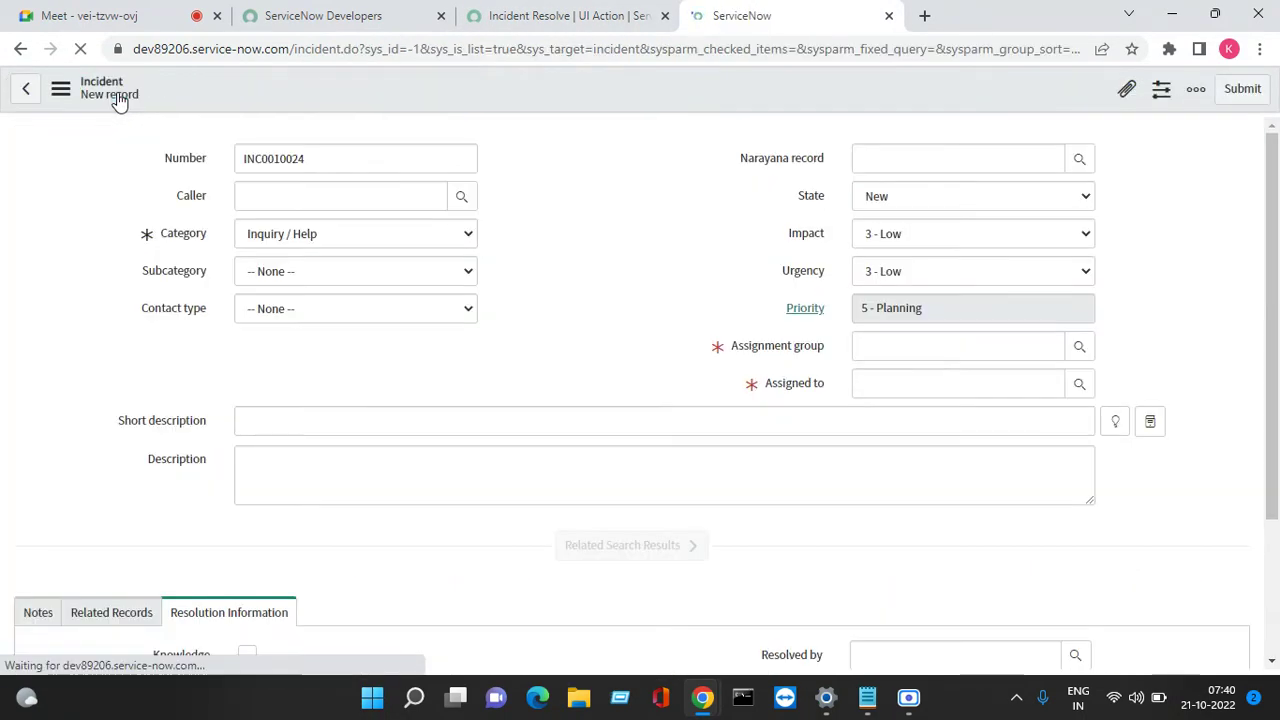
Enable Form button on the Incident Resolve UI action, save it, and reload the new incident form
left_click(597, 14)
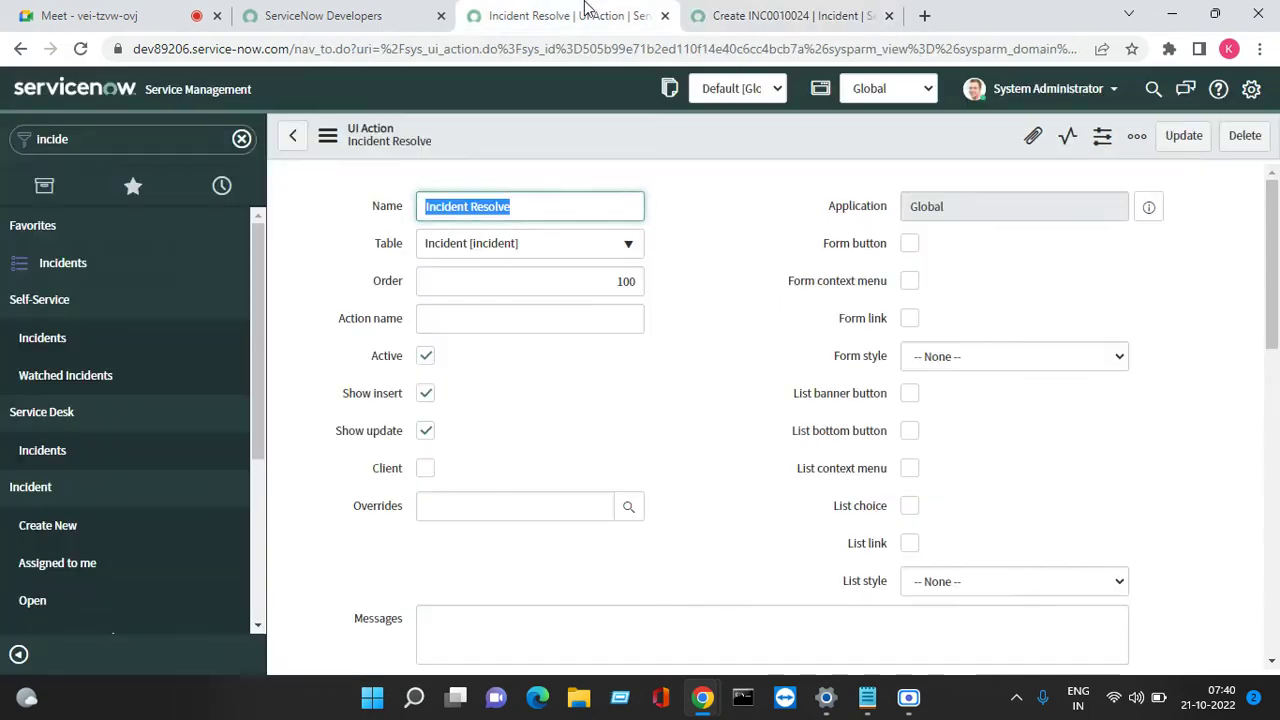
left_click(911, 247)
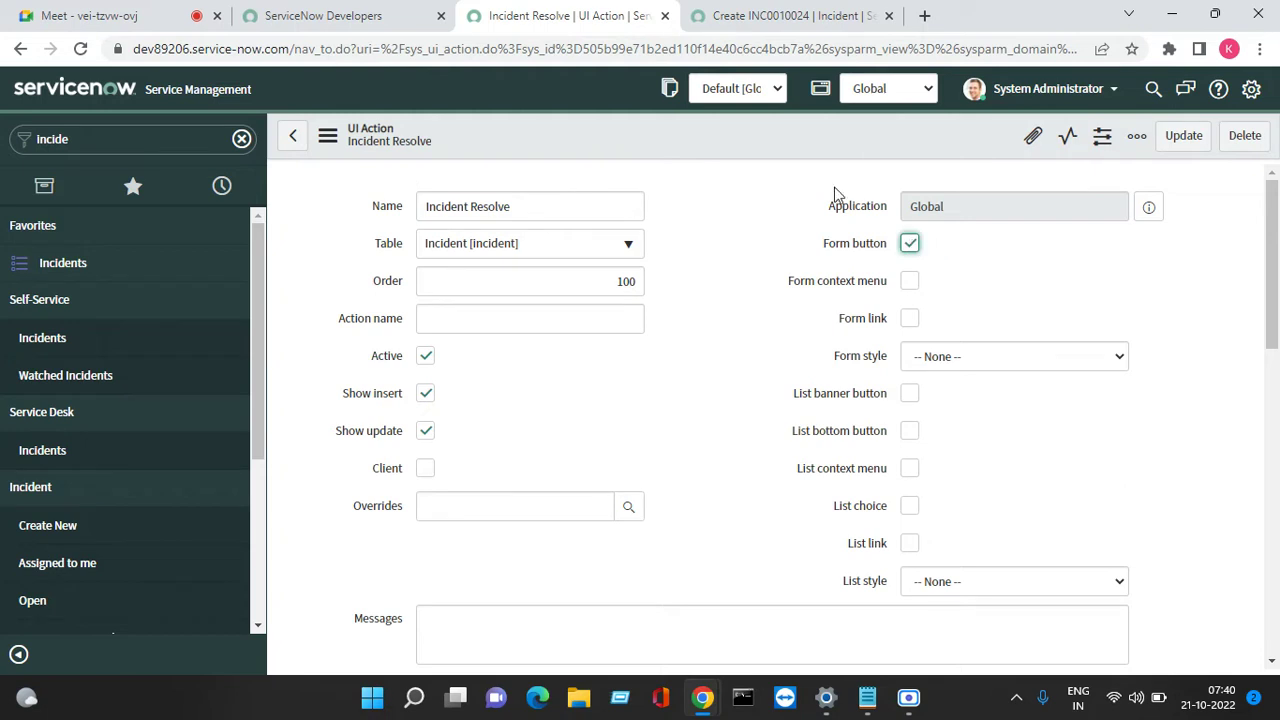
right_click(726, 148)
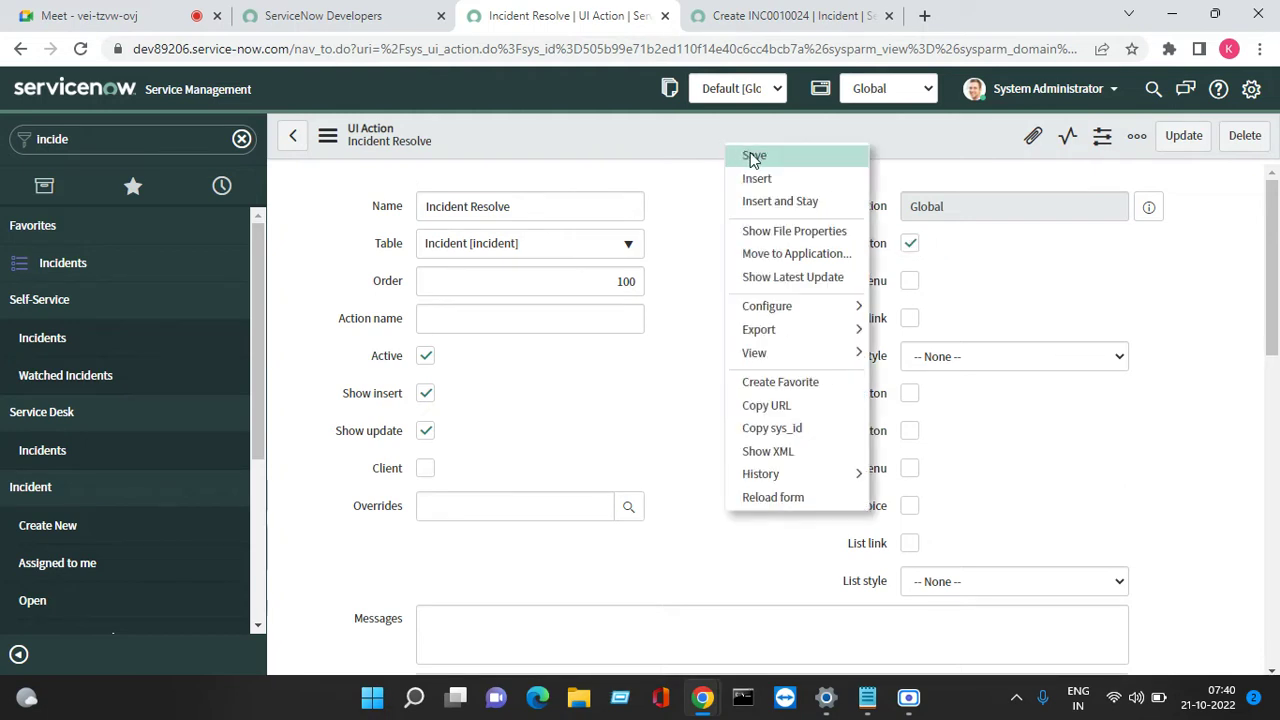
left_click(753, 158)
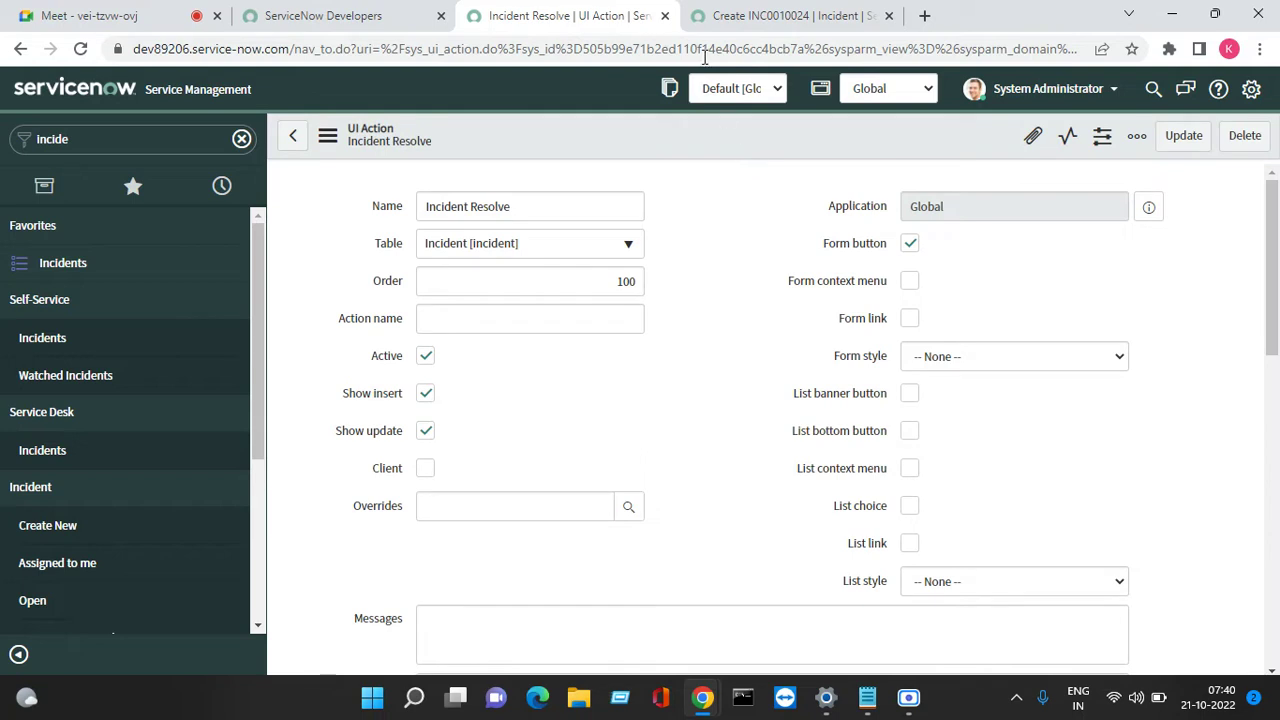
left_click(733, 20)
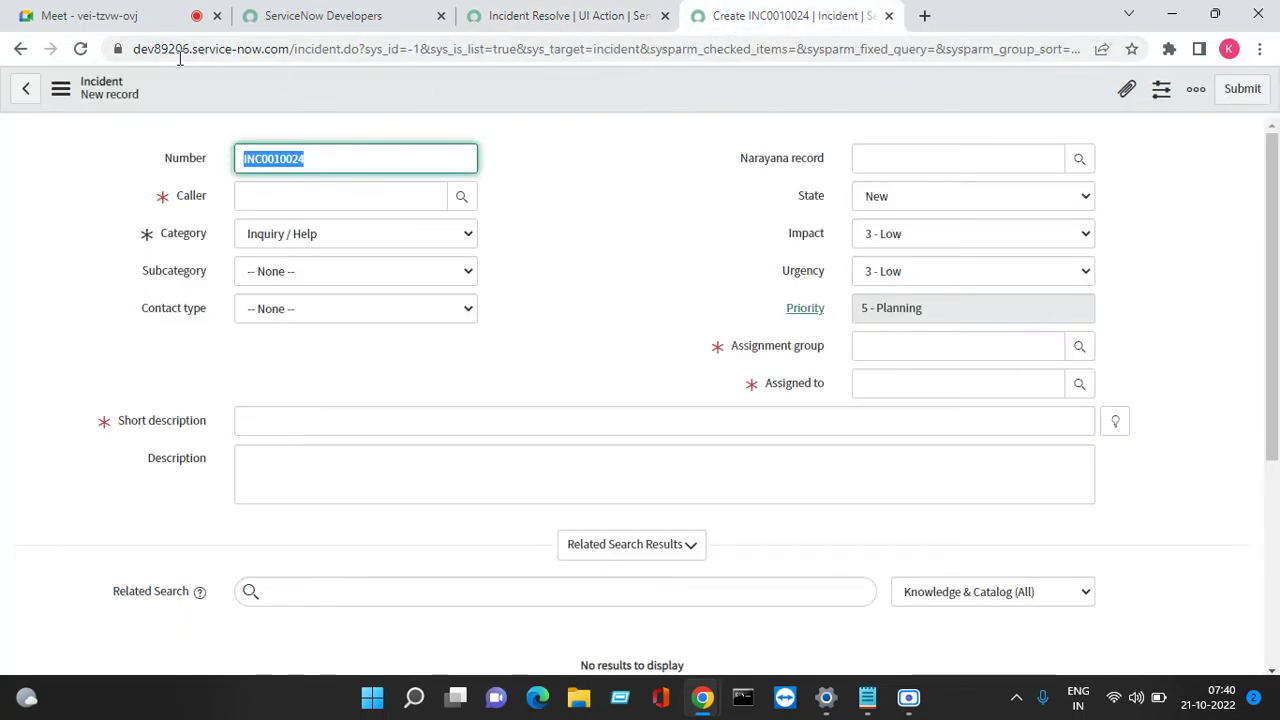
left_click(81, 49)
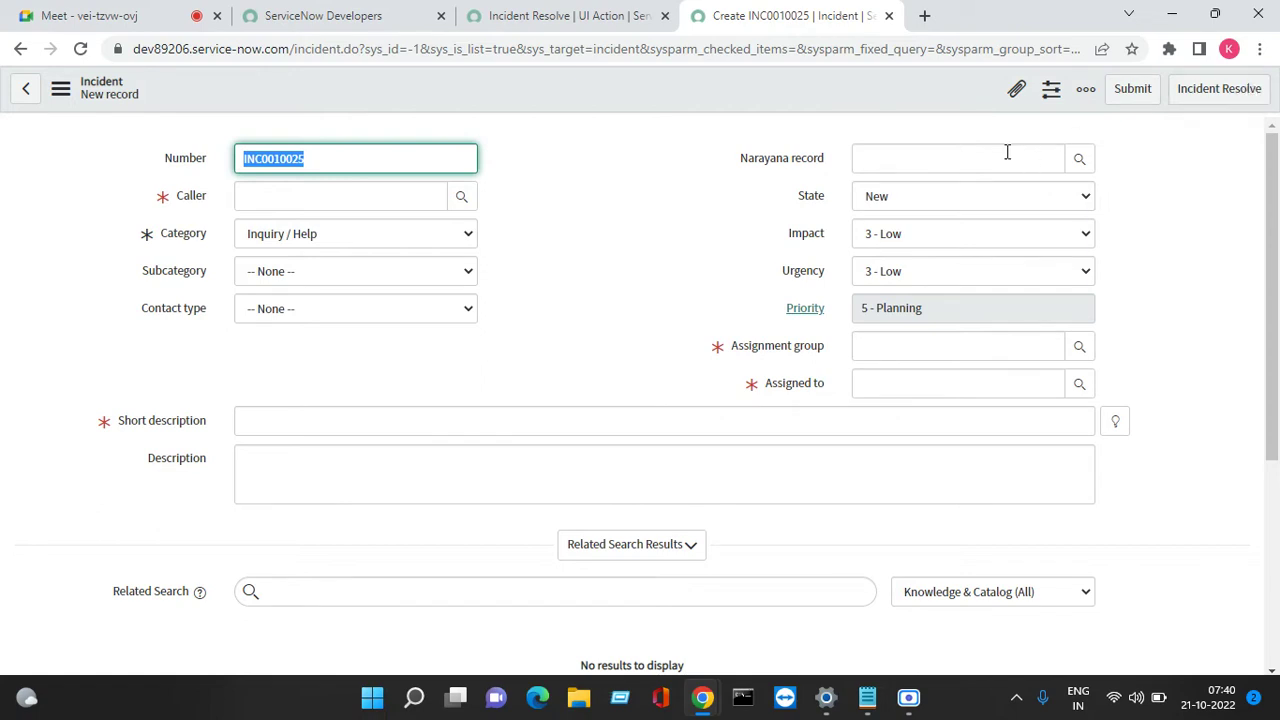
Choose a recent caller for the incident, with Subcategory Antivirus and Contact type Phone
left_click(387, 198)
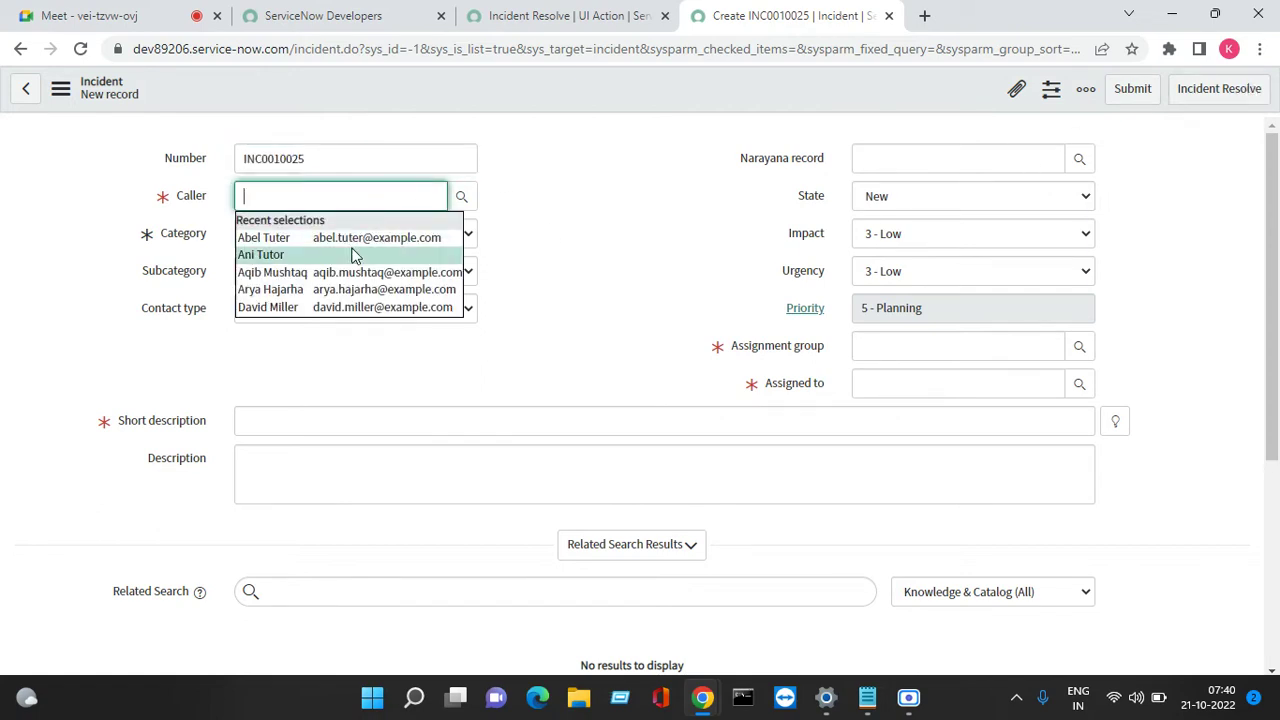
left_click(352, 256)
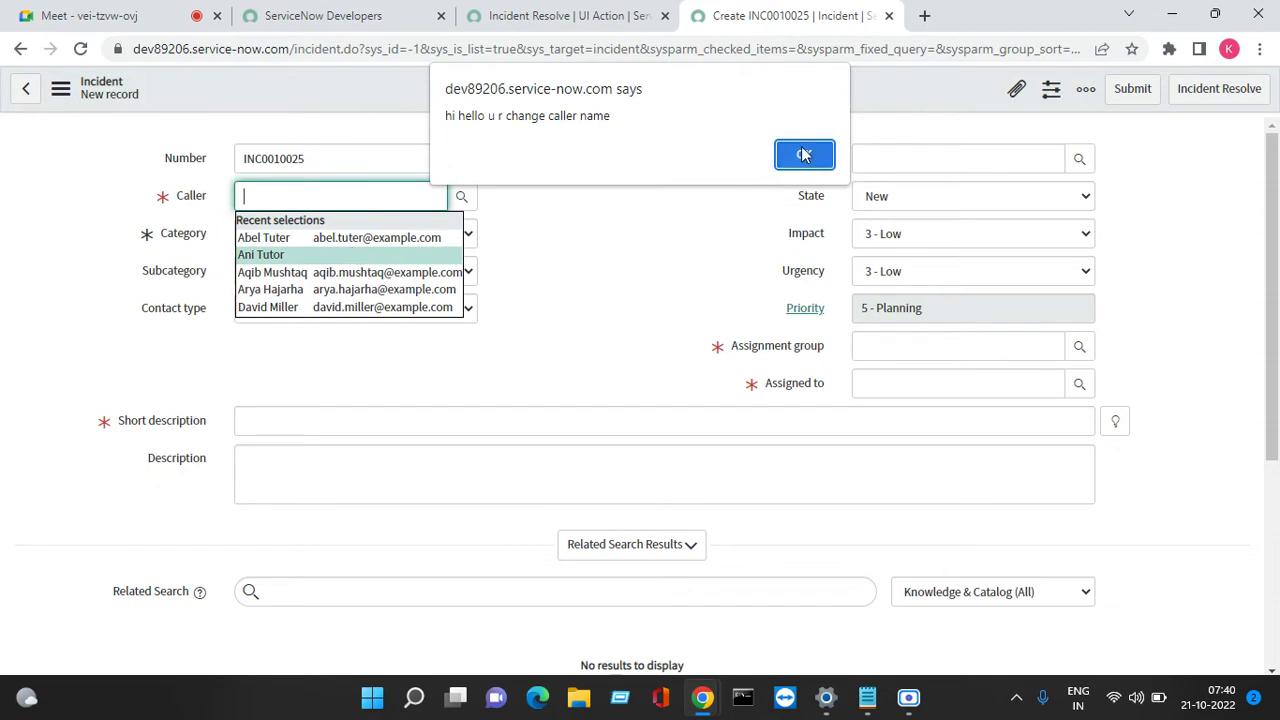
left_click(805, 154)
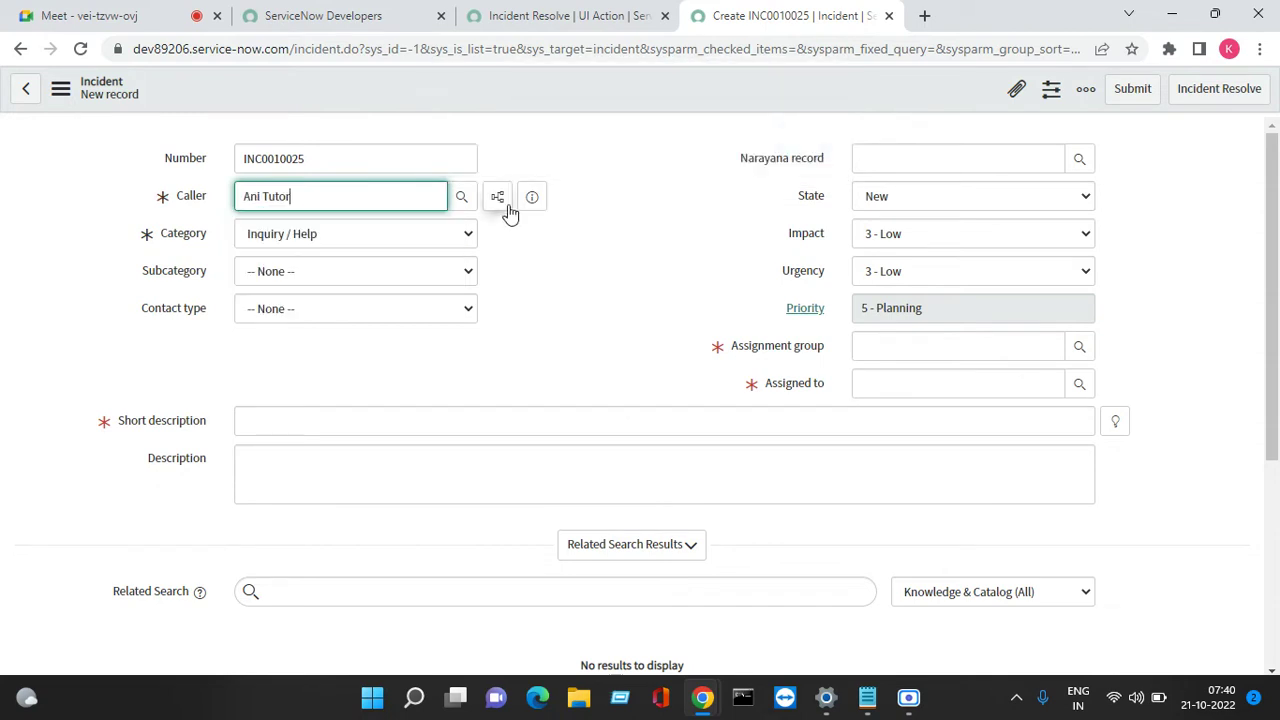
left_click(327, 281)
left_click(306, 314)
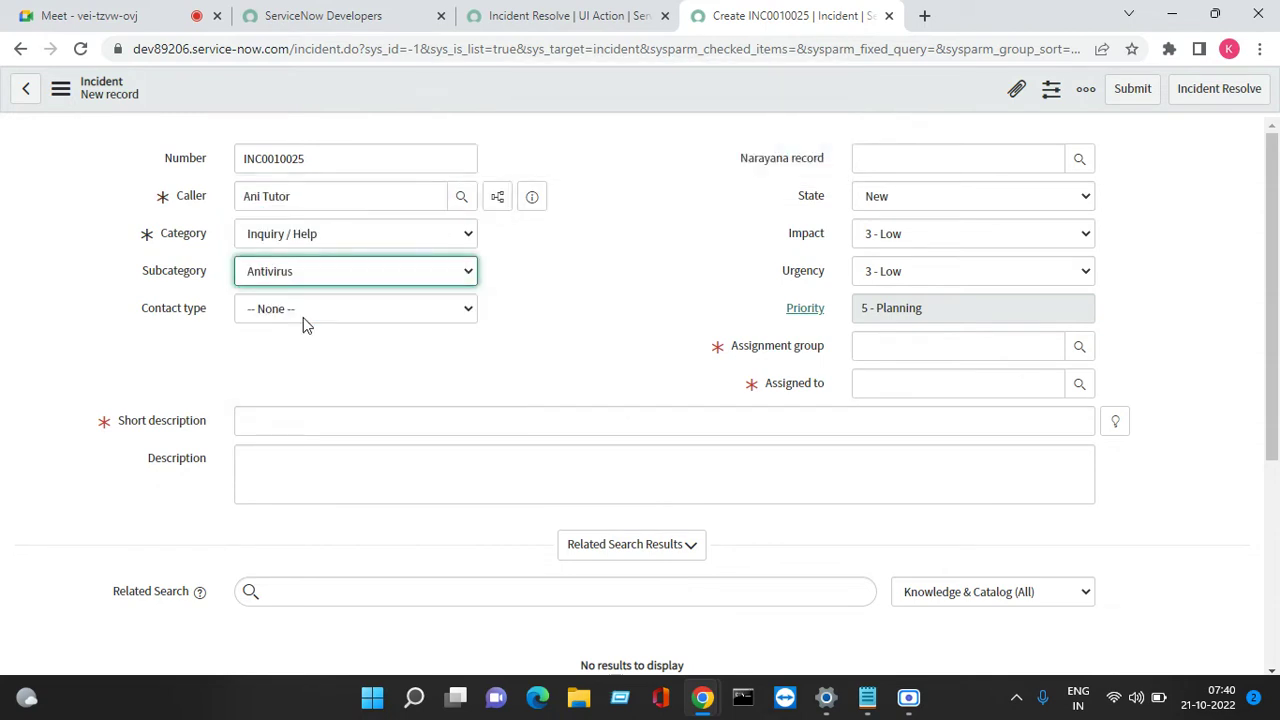
left_click(322, 316)
left_click(299, 363)
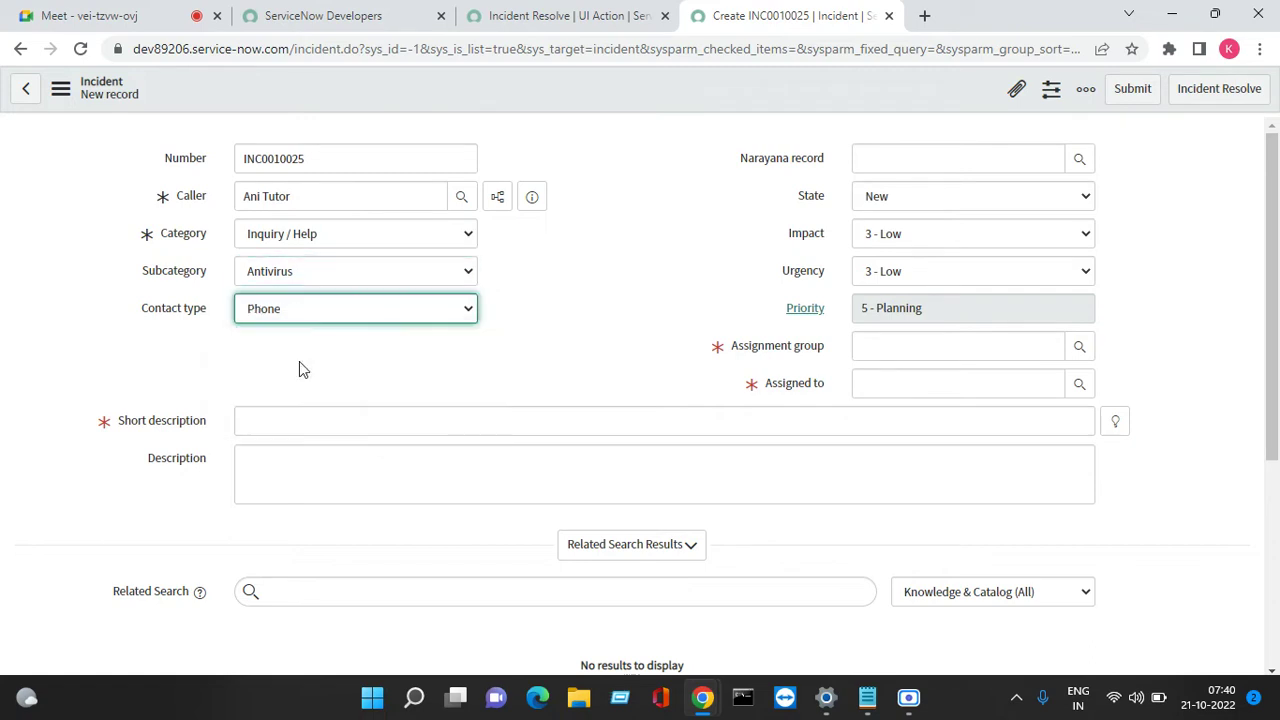
Enter "Test" as the short description and "Test for demo" as the description
left_click(286, 416)
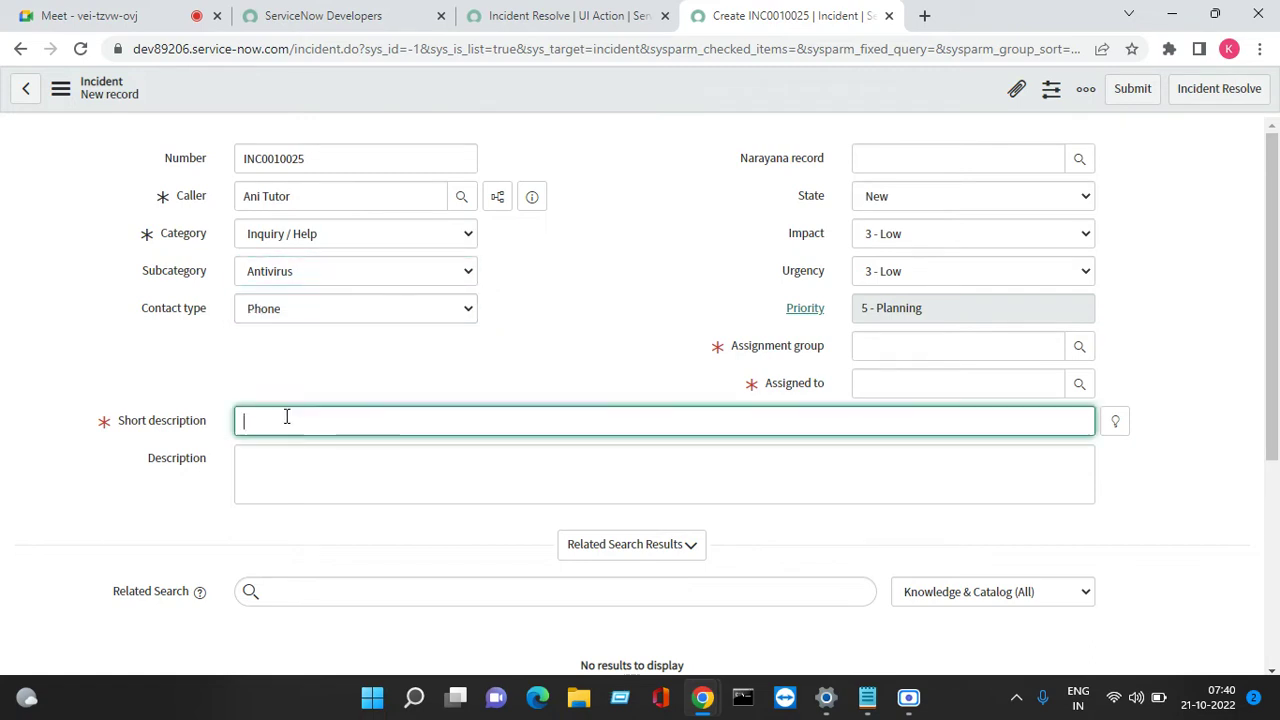
type("Test")
key("BackSpace")
key("BackSpace")
key("BackSpace")
key("BackSpace")
key("Tab")
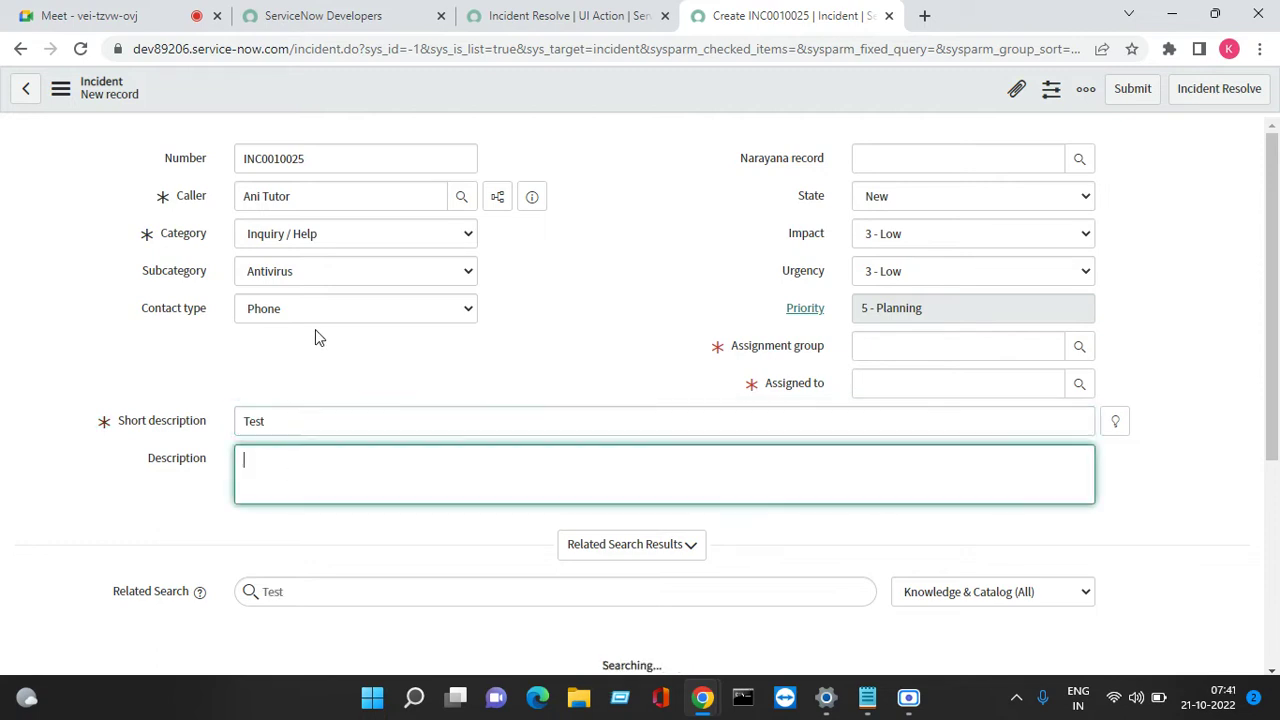
type("Test for deo")
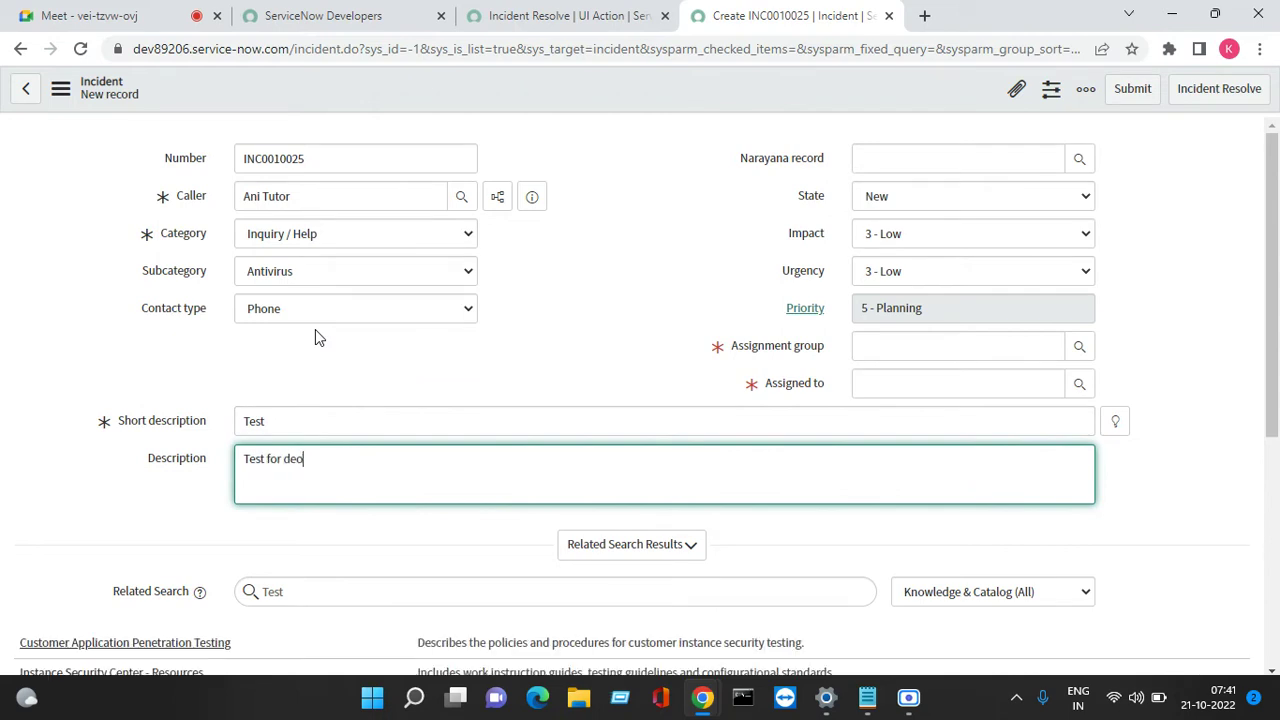
key("BackSpace")
Replace the incident's caller with a different user from the recent selections and dismiss the caller-change alert
left_click(315, 198)
key("BackSpace")
key("BackSpace")
key("BackSpace")
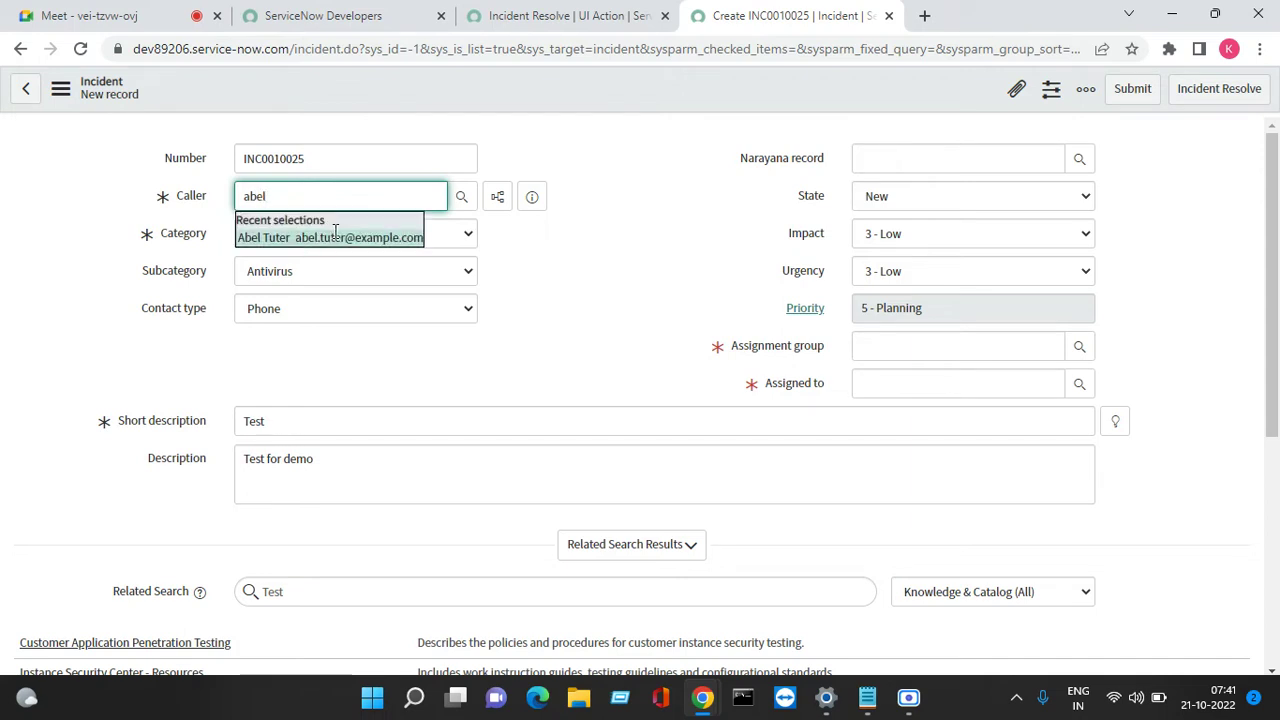
left_click(340, 237)
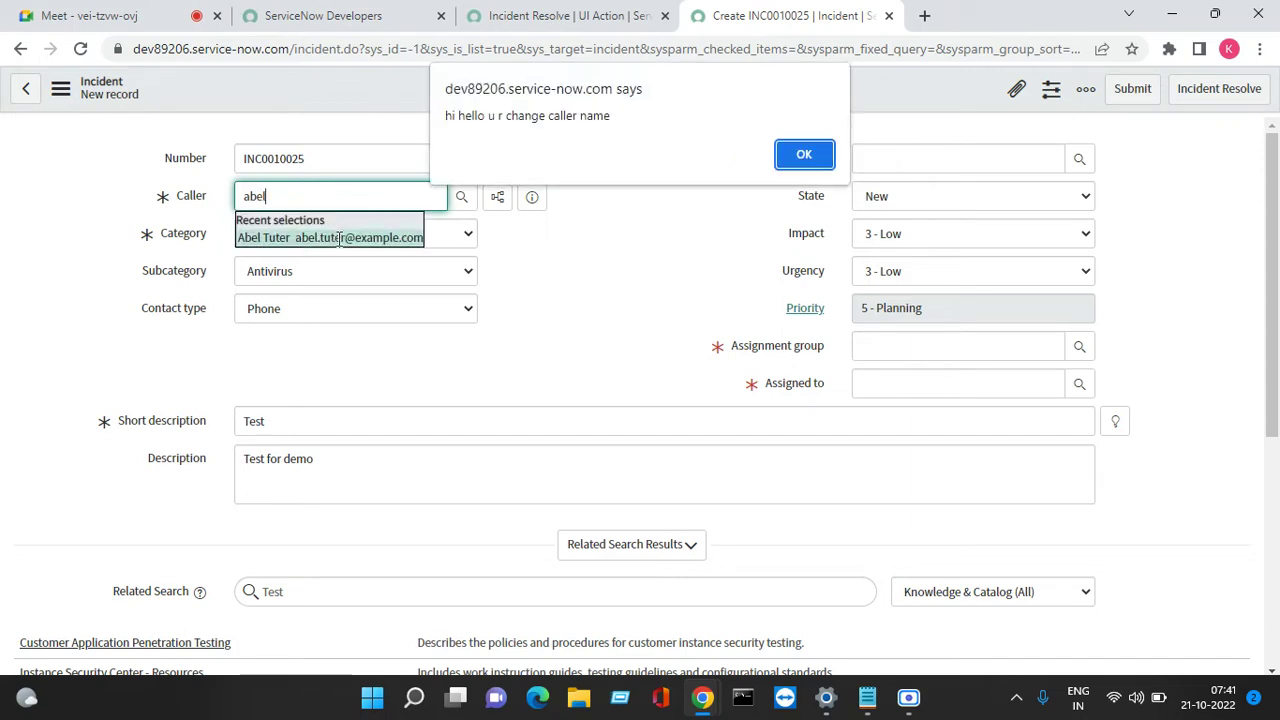
left_click(798, 158)
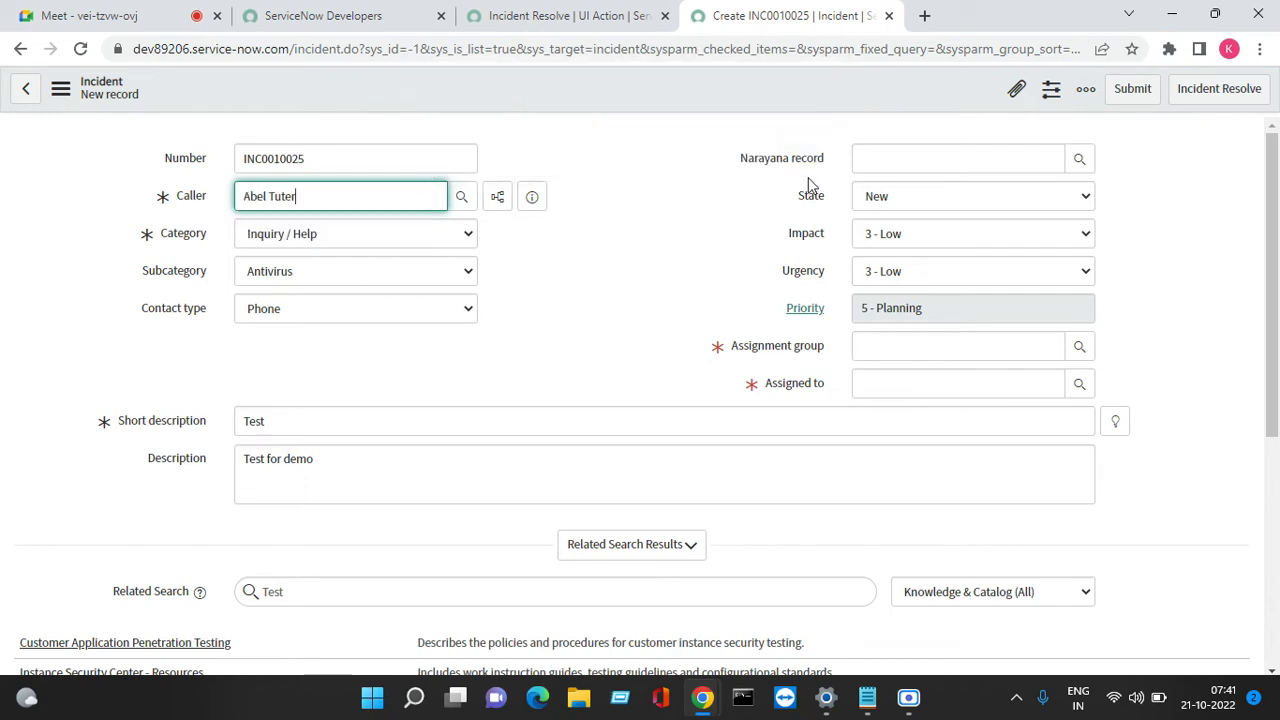
Set the incident's Category to Software, and check the user lookup for Assigned to without selecting anyone
left_click(877, 345)
left_click(383, 233)
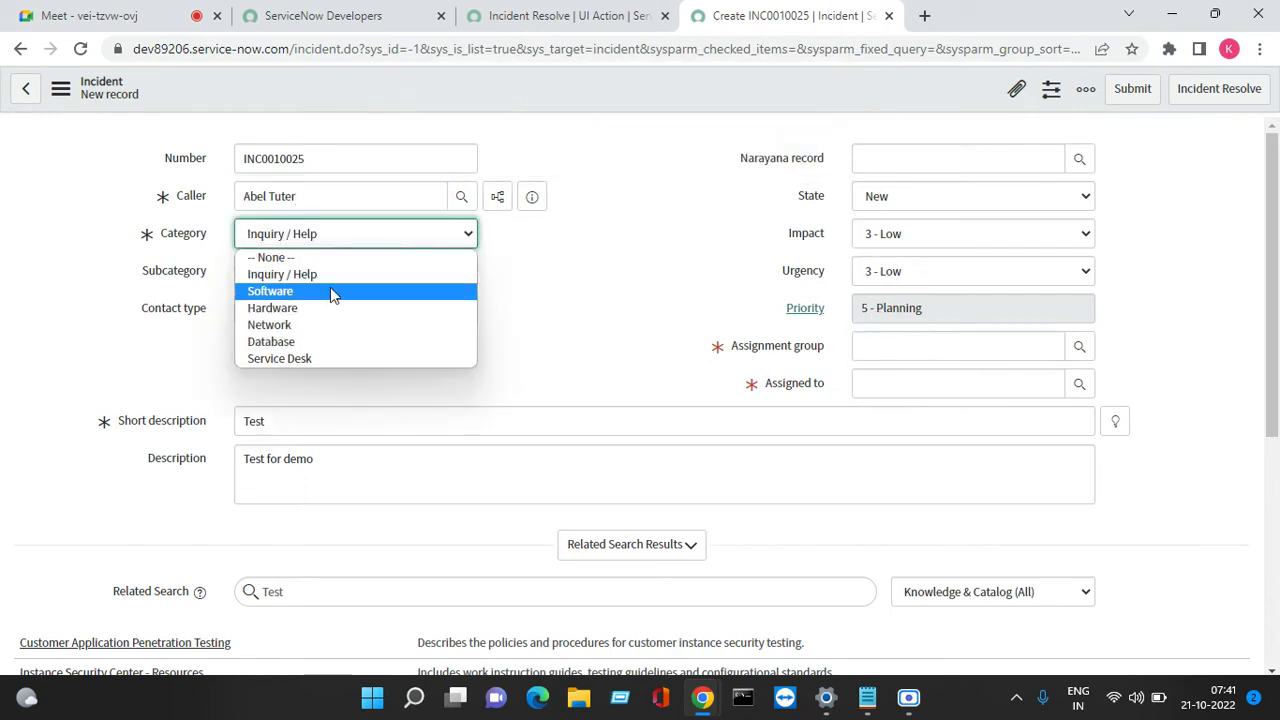
left_click(322, 294)
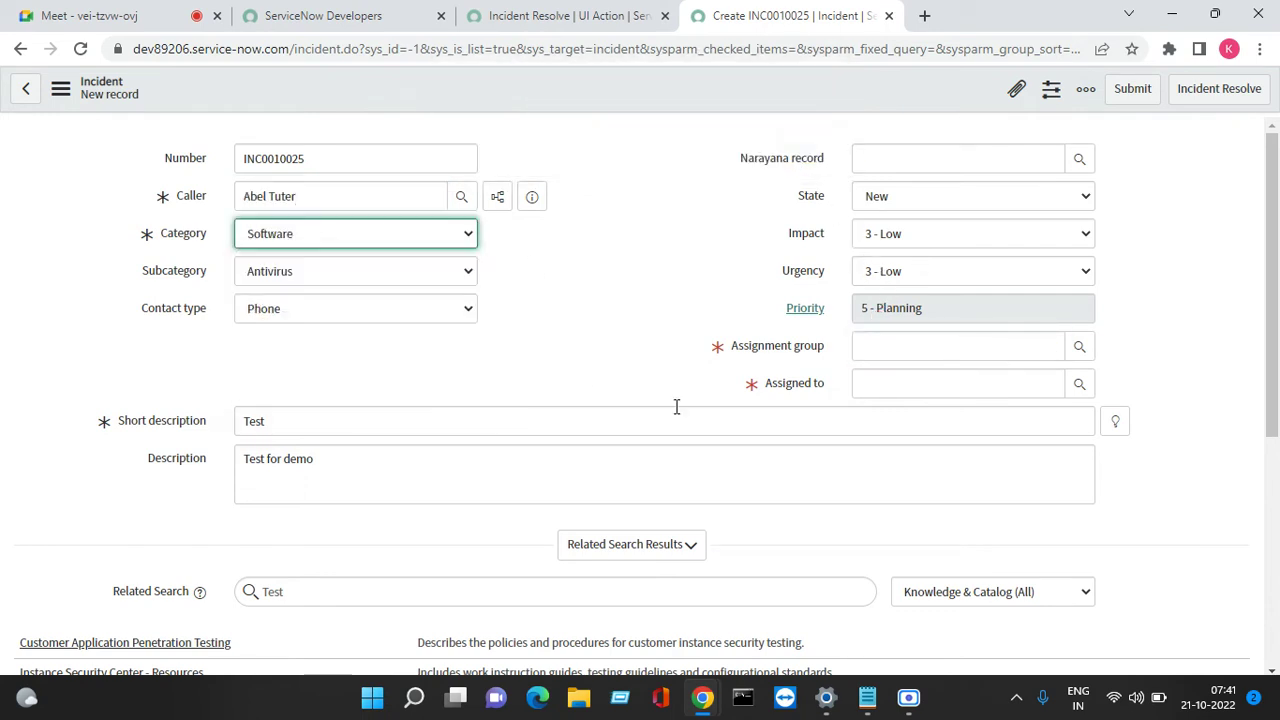
left_click(930, 388)
left_click(1080, 386)
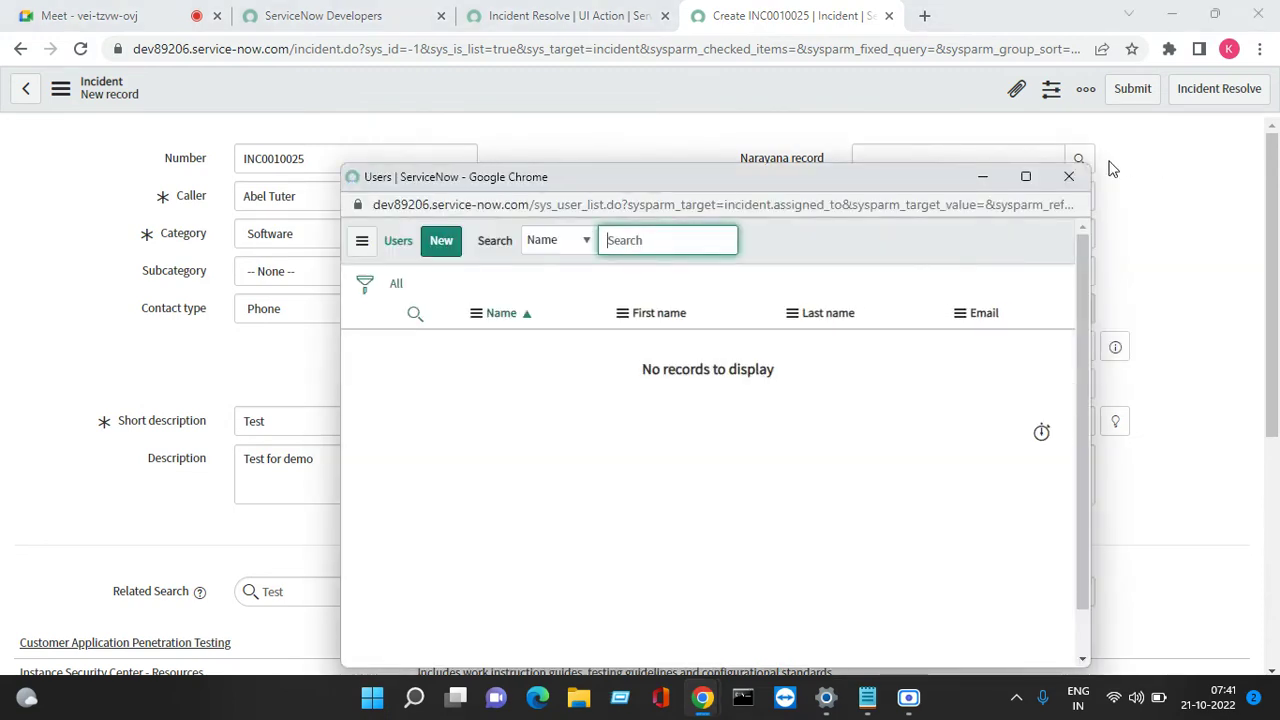
left_click(1069, 178)
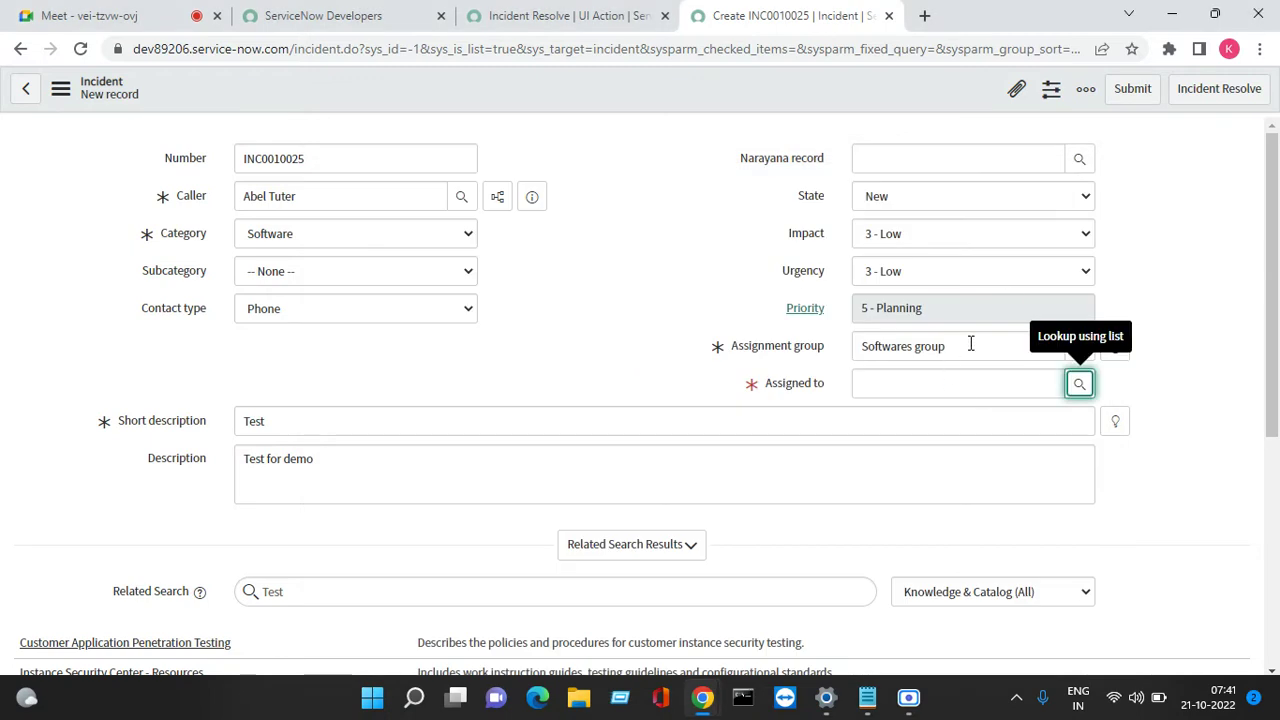
Set the Assignment group to Service Desk, choose the first recent user for Assigned to, and save the new incident
triple_click(970, 345)
type("Servic")
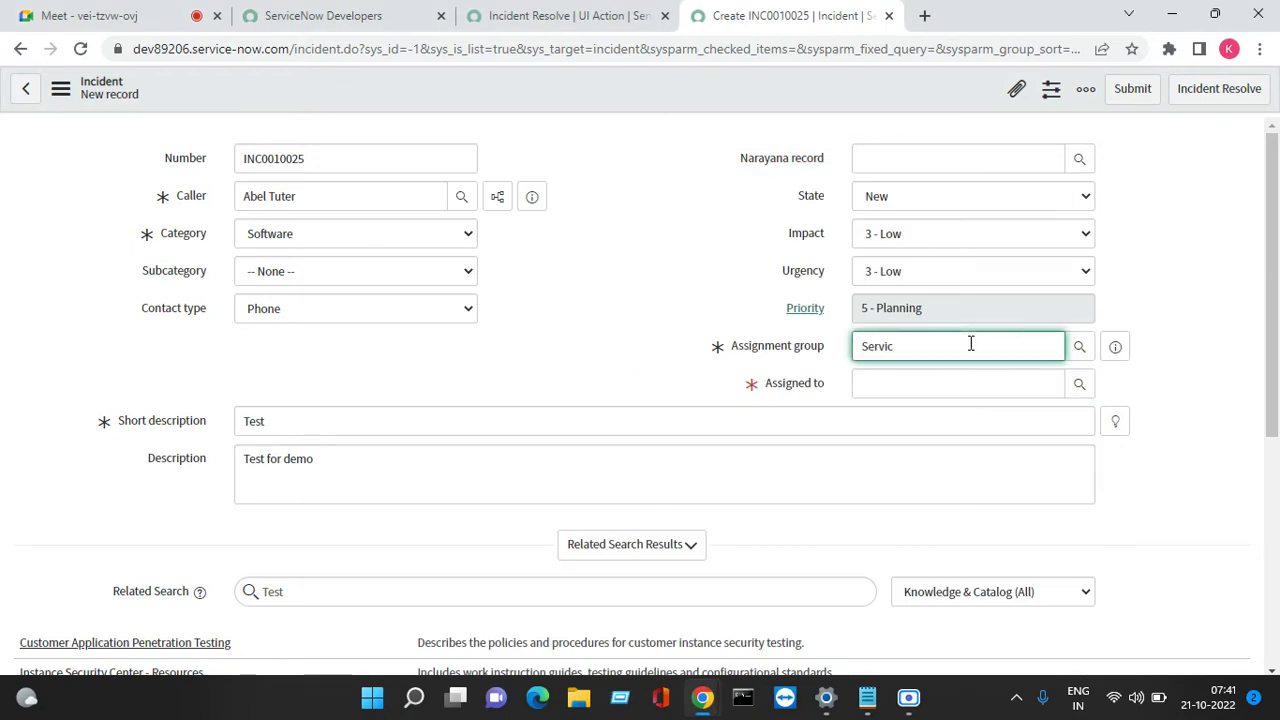
type("e")
key("Down")
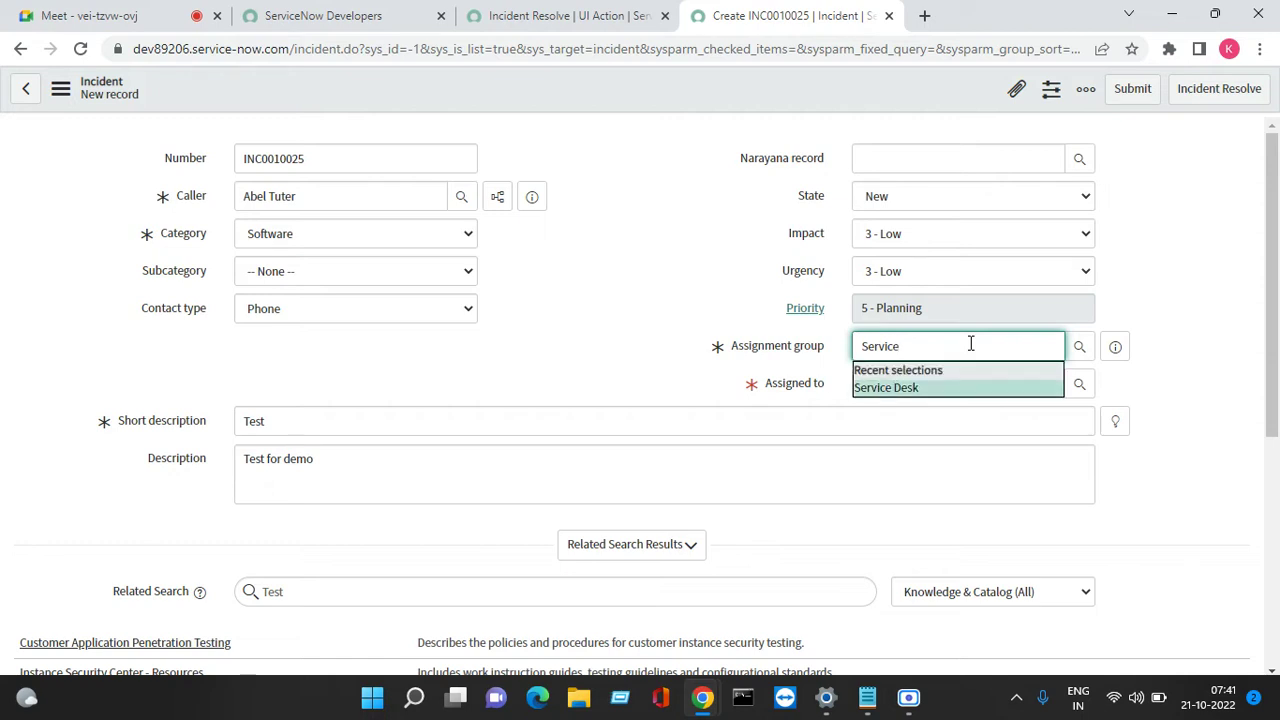
key("Tab")
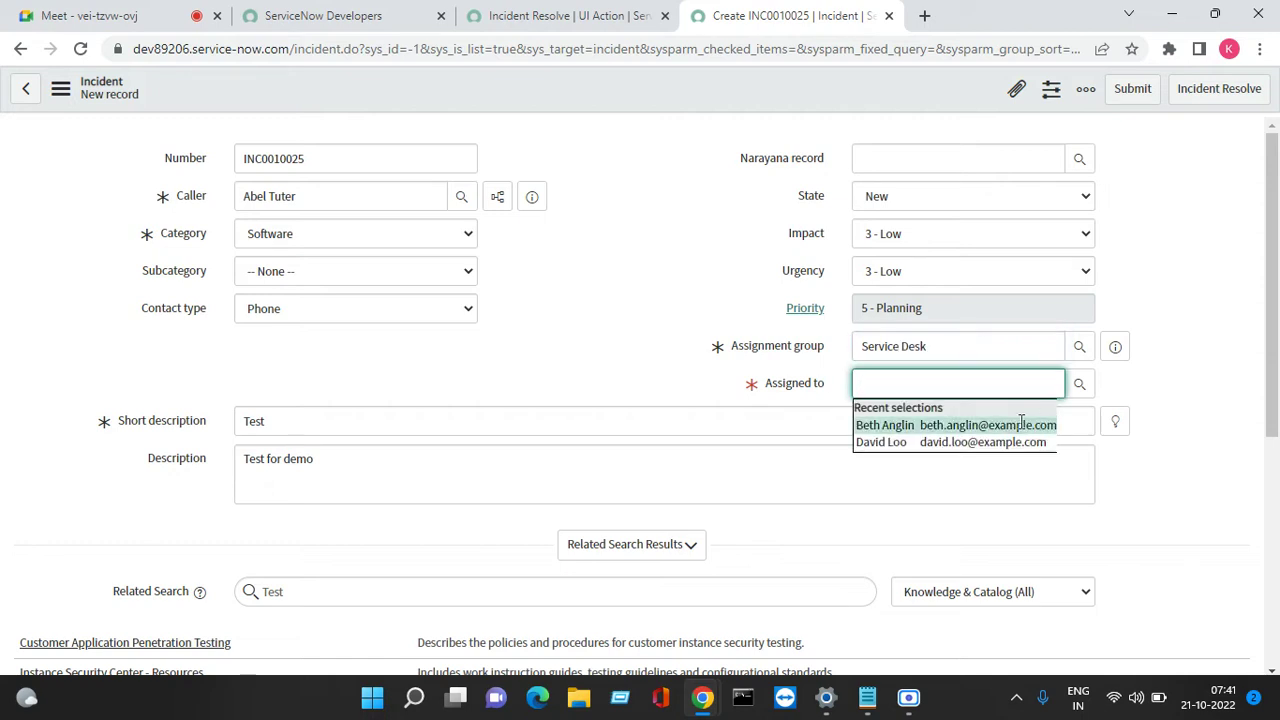
left_click(1015, 421)
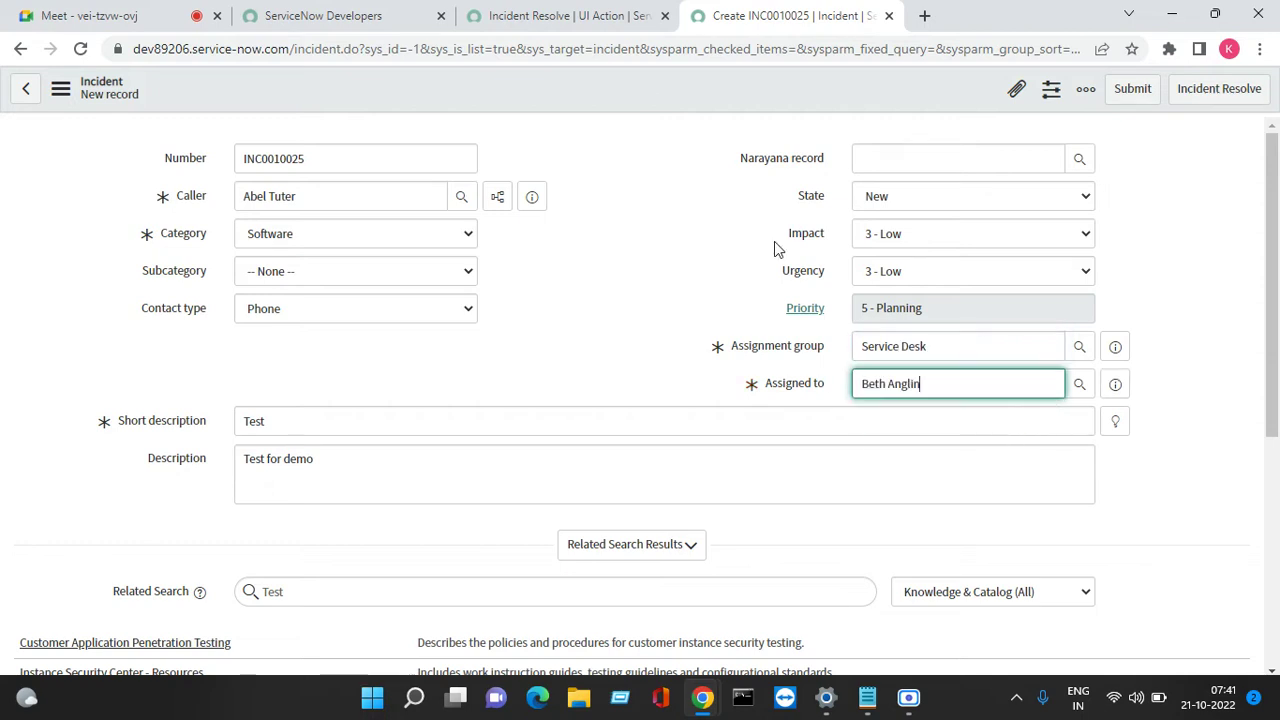
right_click(576, 94)
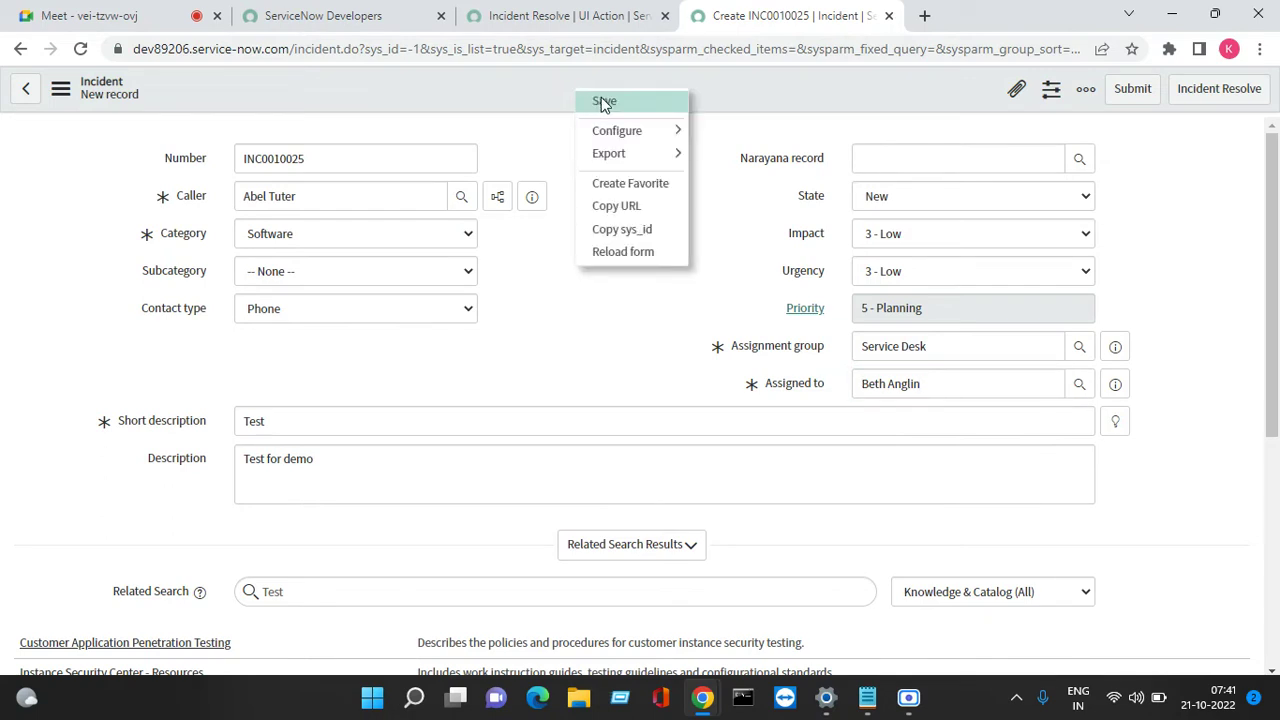
left_click(604, 102)
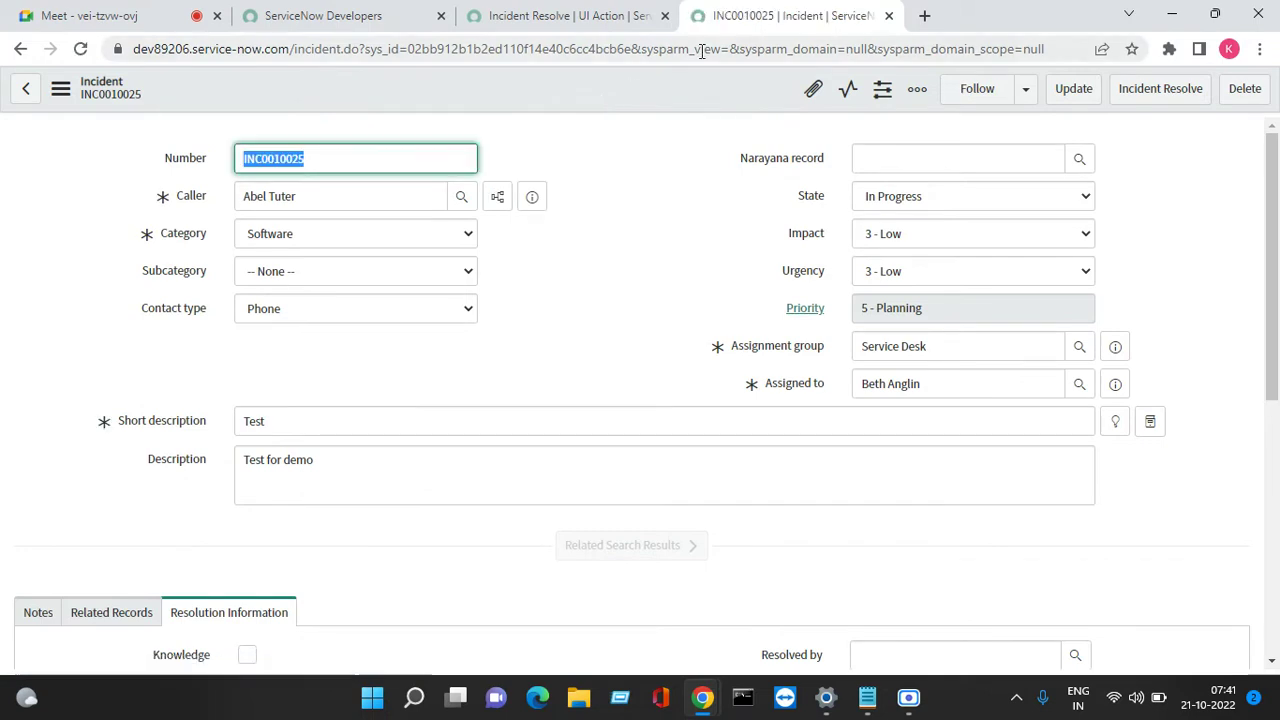
In the Incident Resolve UI action, enable Form context menu, disable Form button, and save the record
left_click(575, 16)
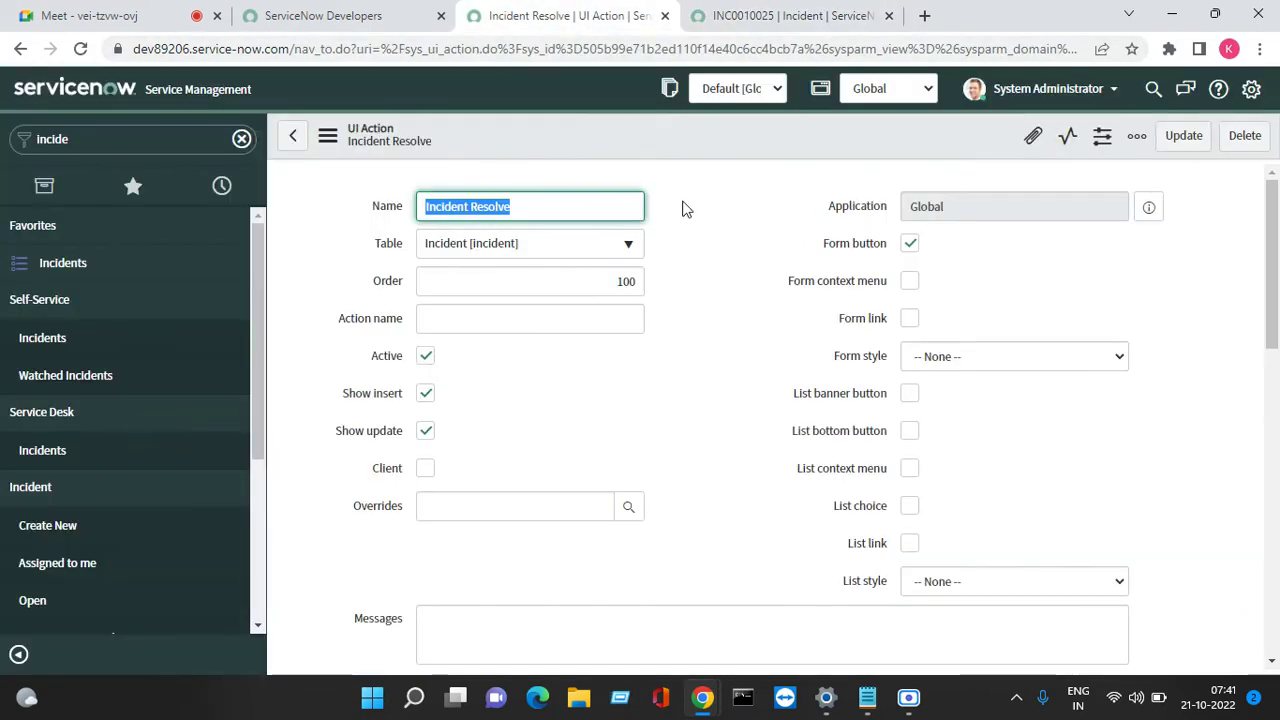
left_click(910, 283)
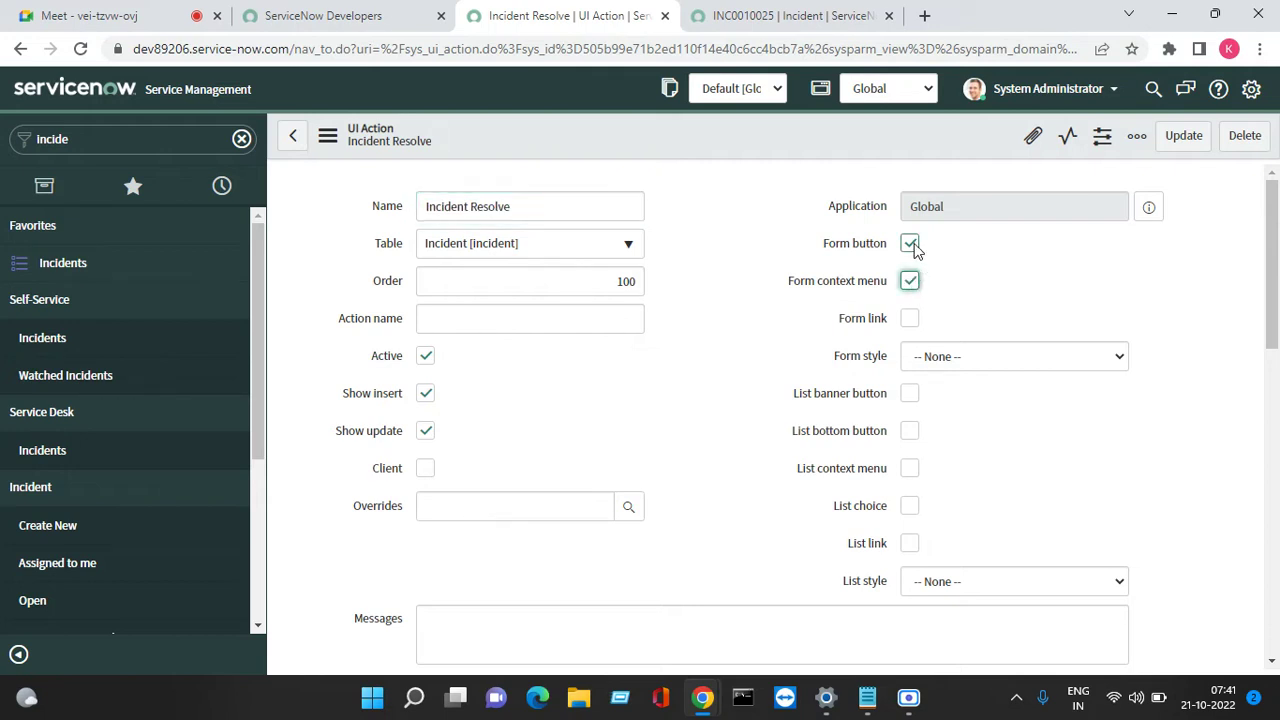
left_click(911, 246)
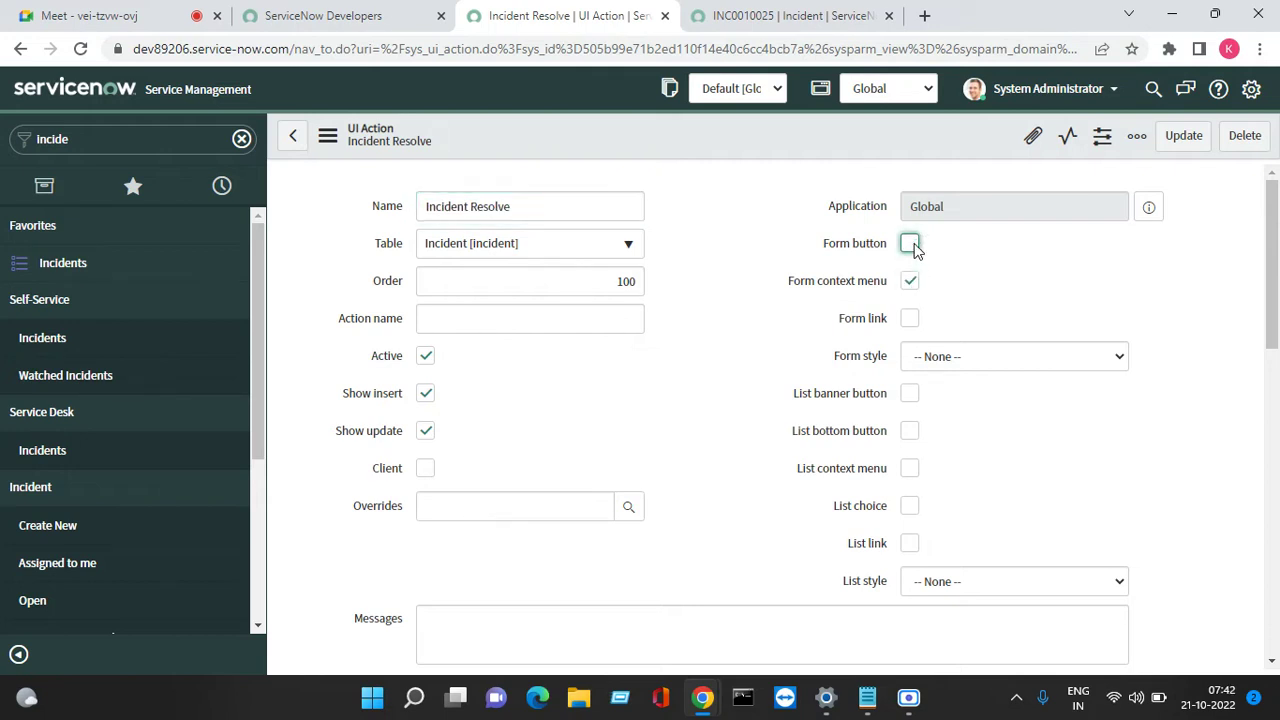
right_click(656, 146)
left_click(684, 156)
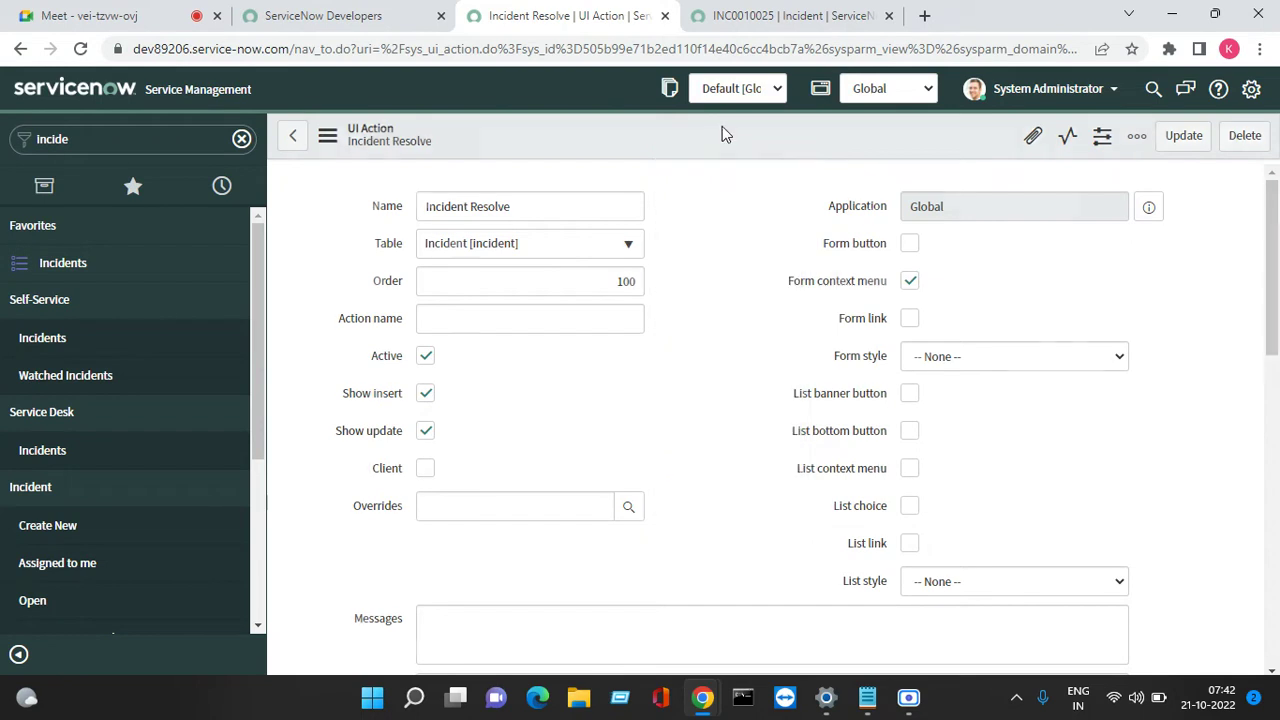
Reload the saved test incident and check its form context menu for the Incident Resolve action
left_click(745, 16)
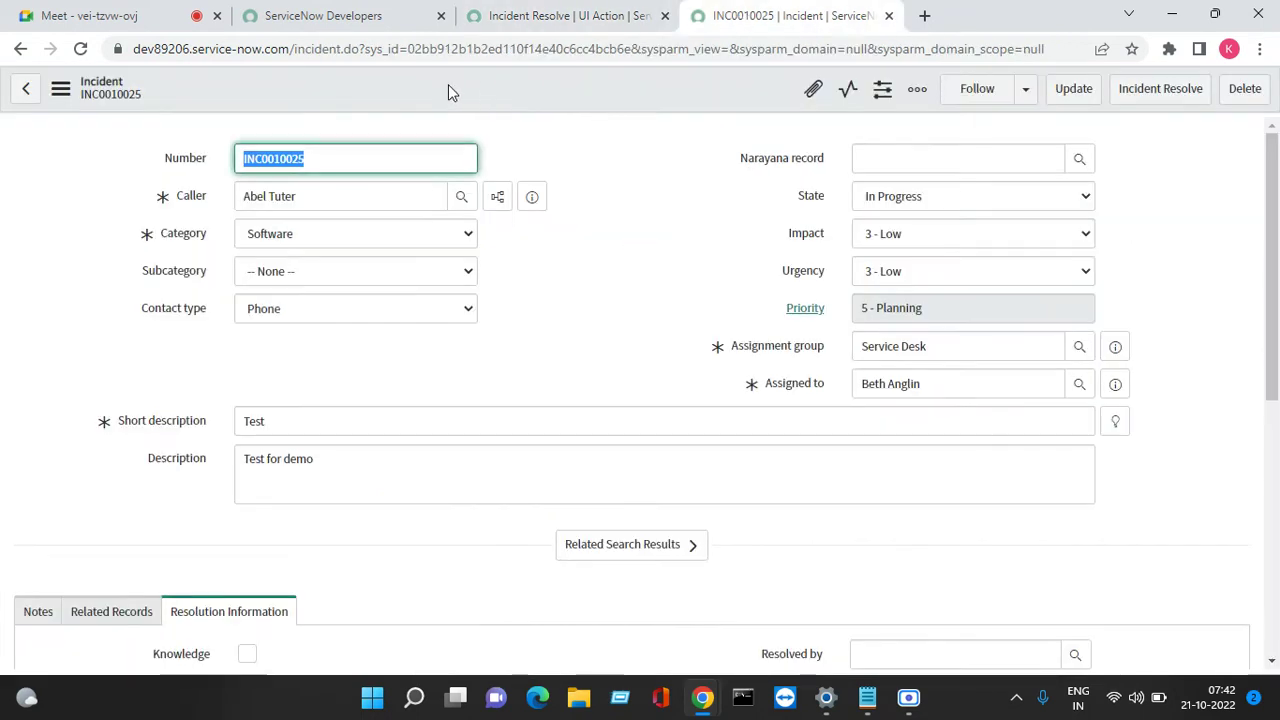
left_click(80, 48)
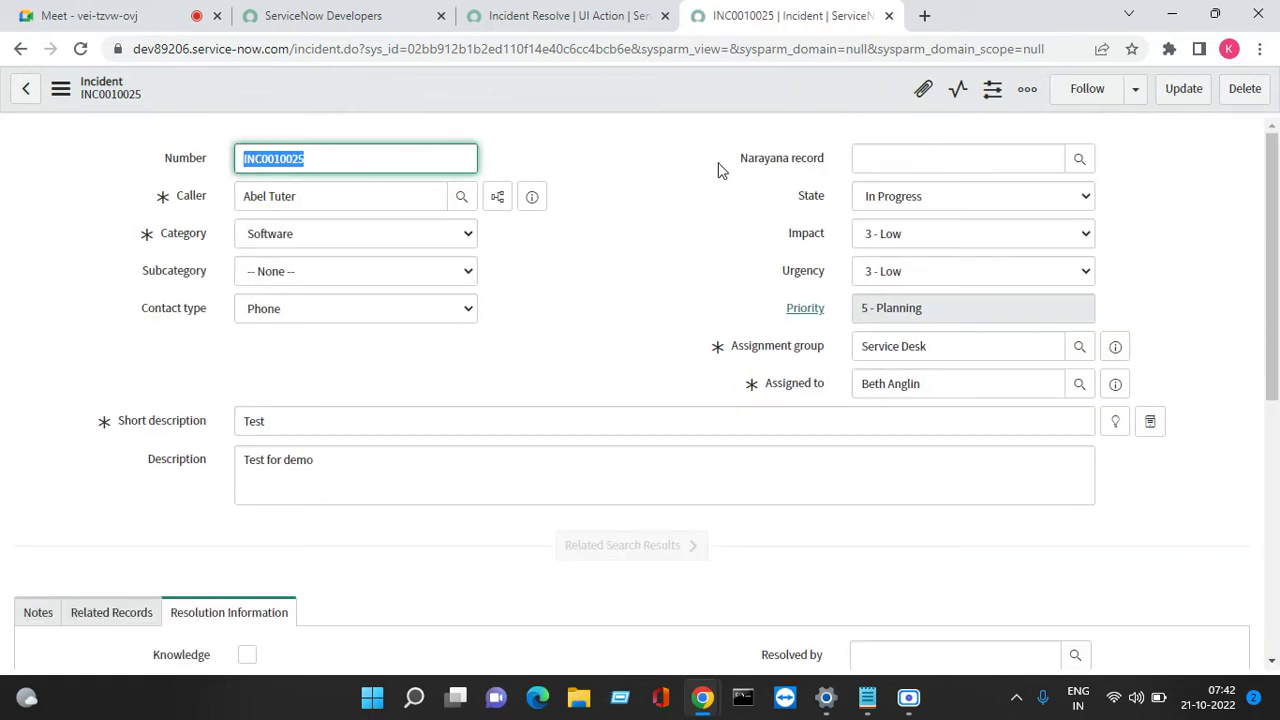
right_click(658, 97)
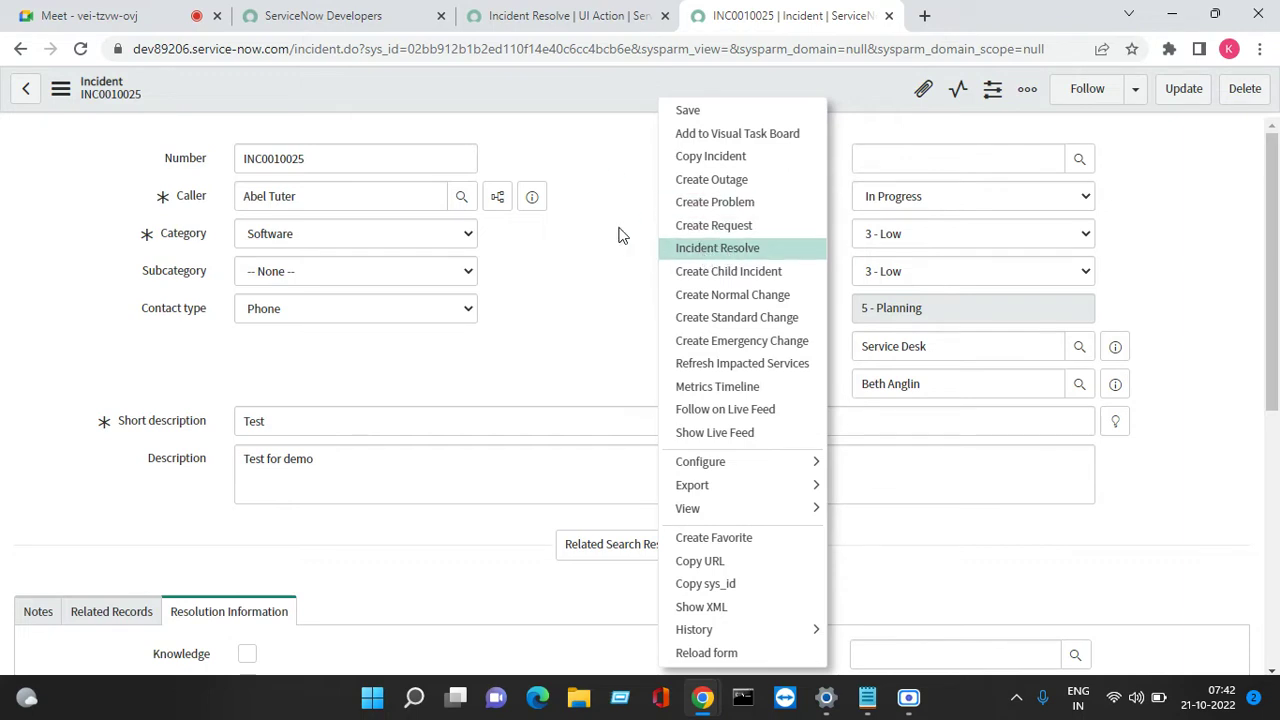
In the Incident Resolve UI action, enable Form link, disable Form context menu, and save the record
left_click(540, 20)
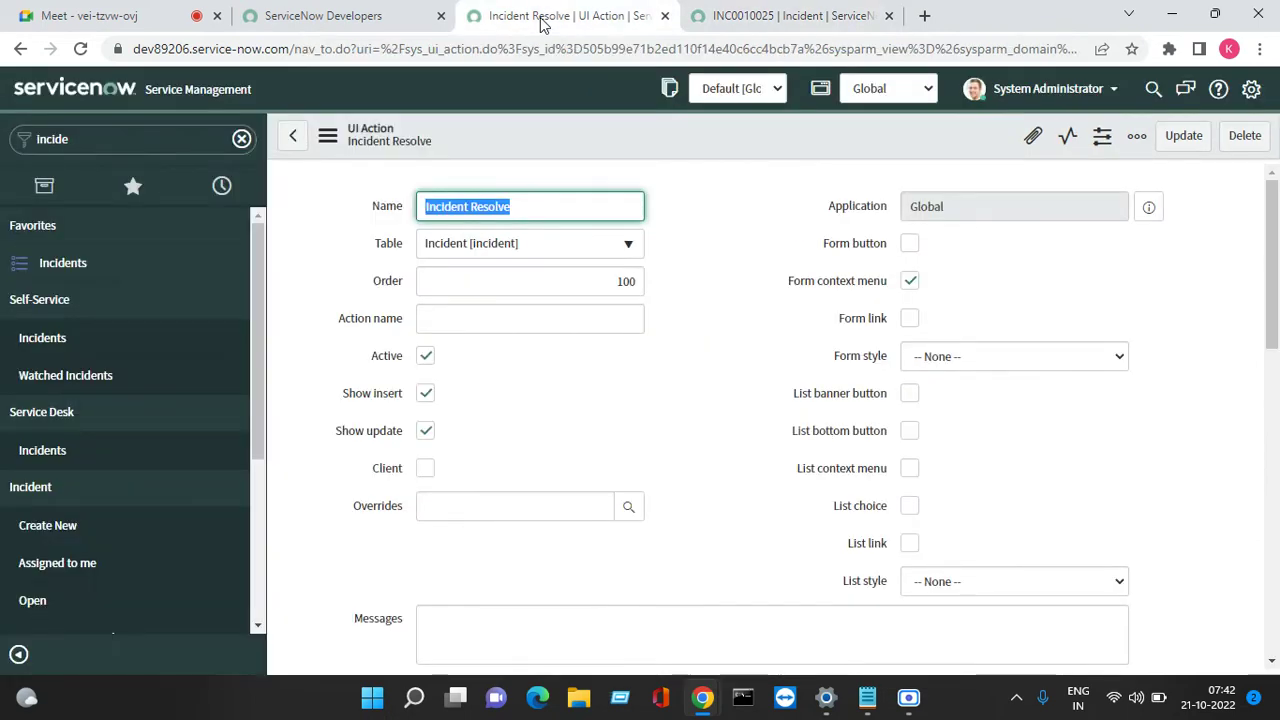
left_click(910, 322)
left_click(910, 282)
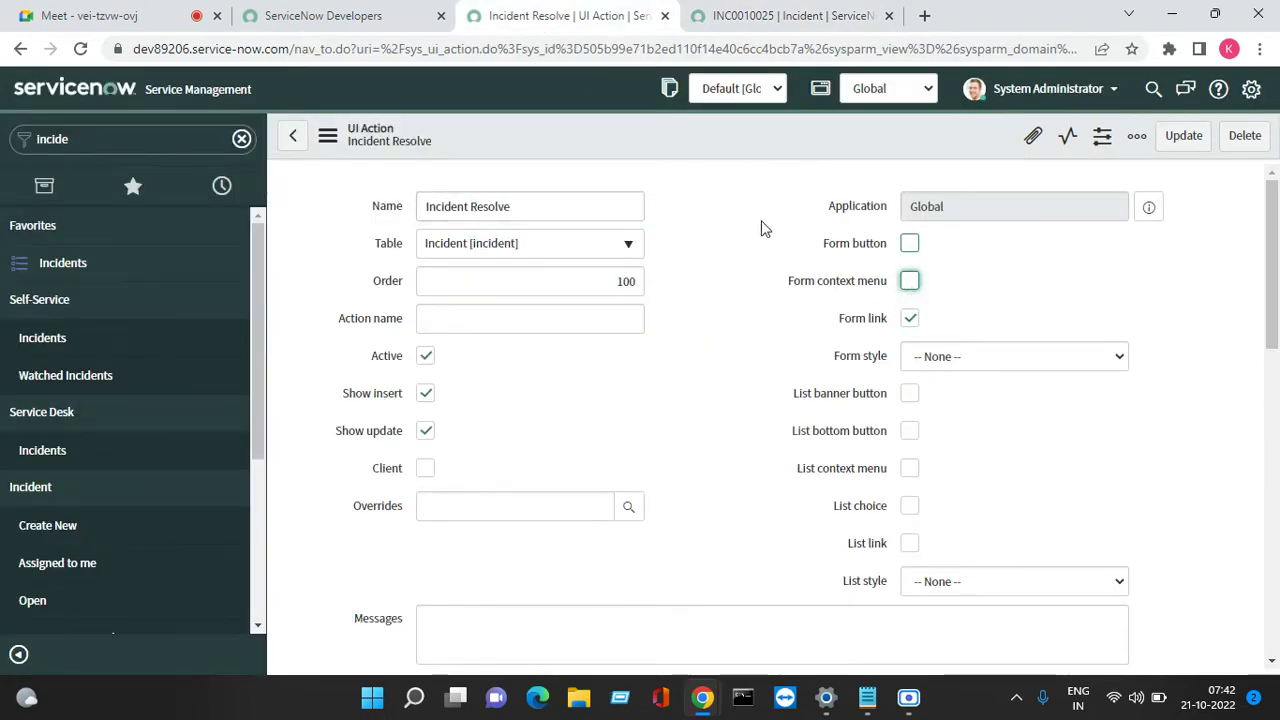
right_click(628, 133)
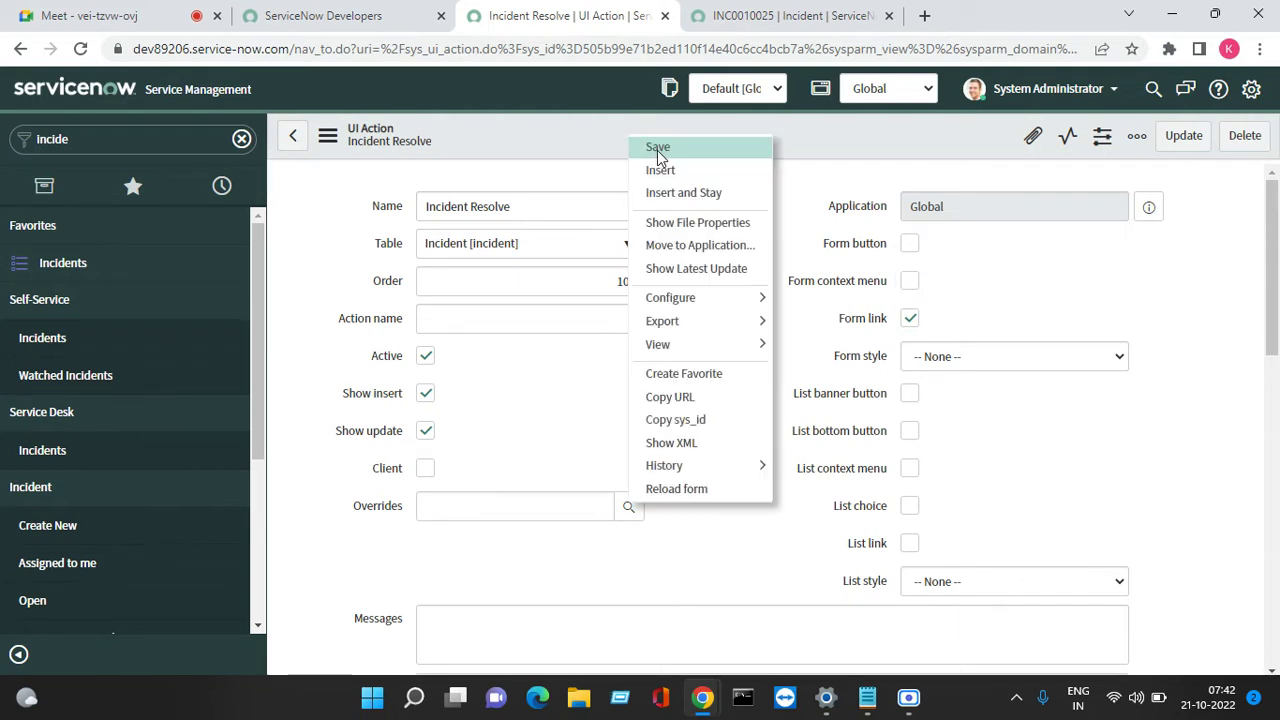
left_click(658, 150)
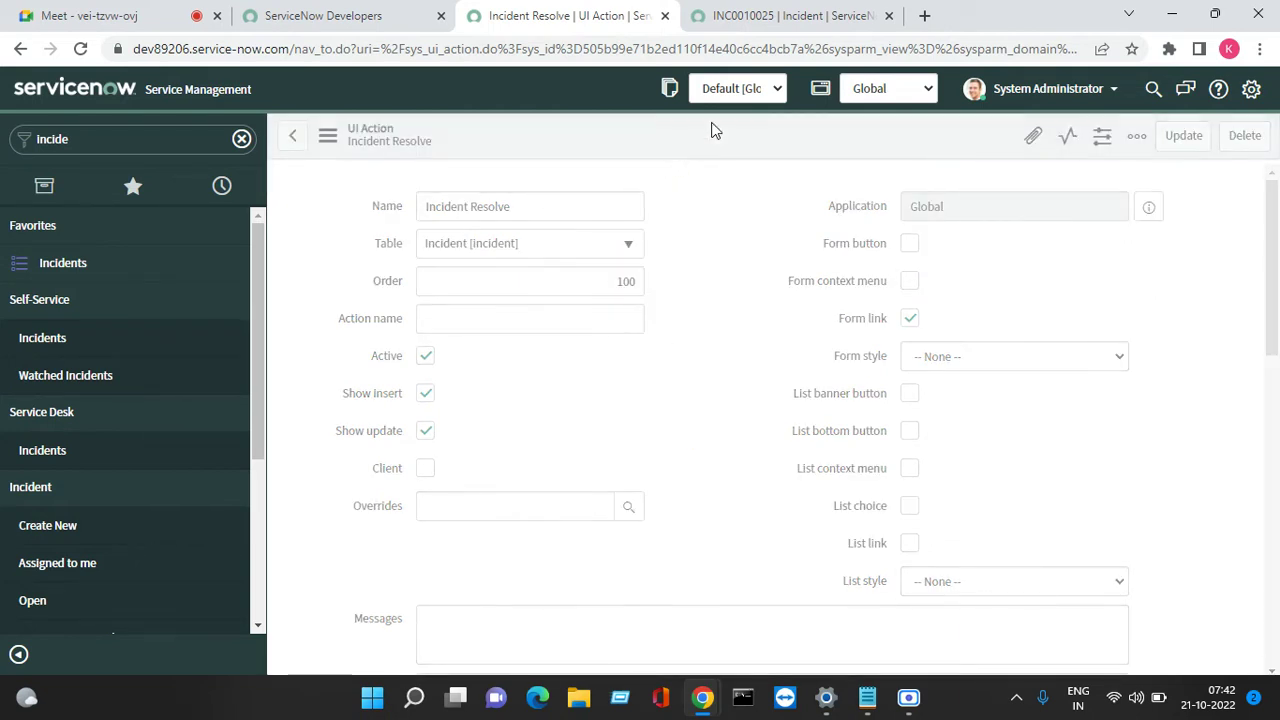
Reload the test incident and examine its Related Links section for the Incident Resolve link
left_click(757, 16)
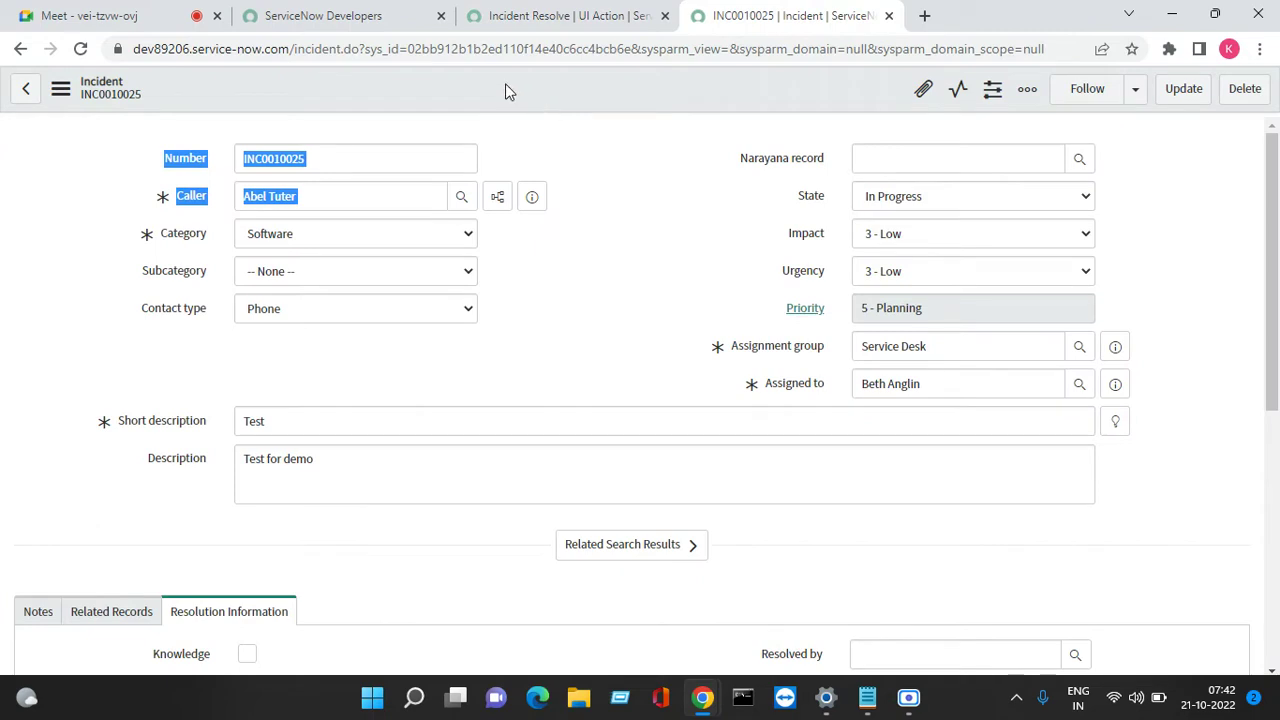
left_click(83, 50)
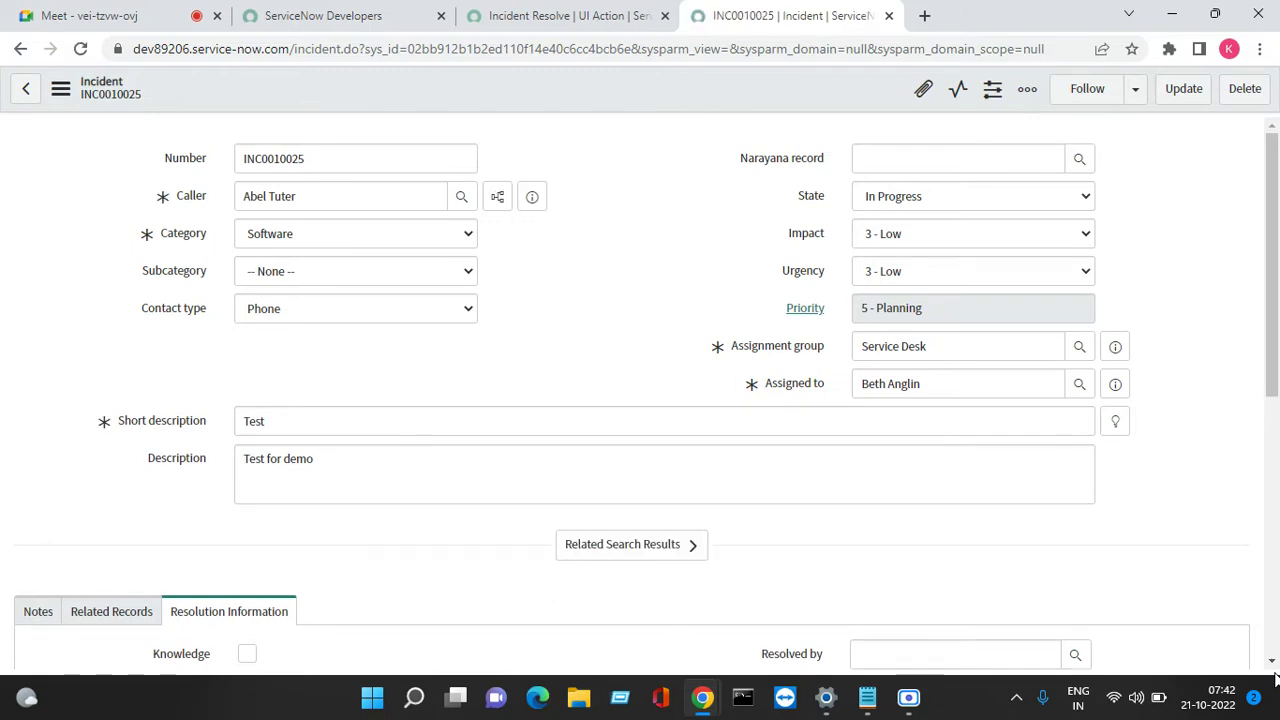
double_click(1275, 671)
left_click(1273, 662)
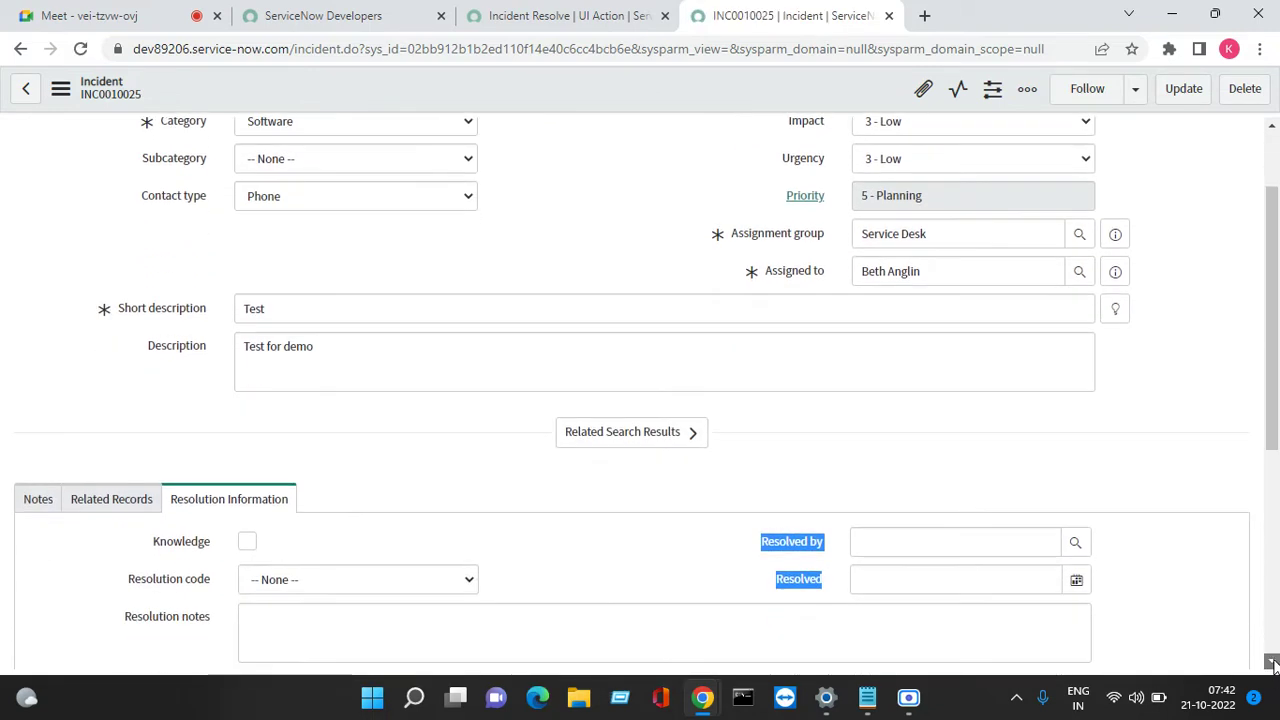
left_click(1272, 662)
left_click(1272, 662)
left_click(1272, 662)
left_click(1272, 662)
left_click(1272, 662)
left_click(1272, 662)
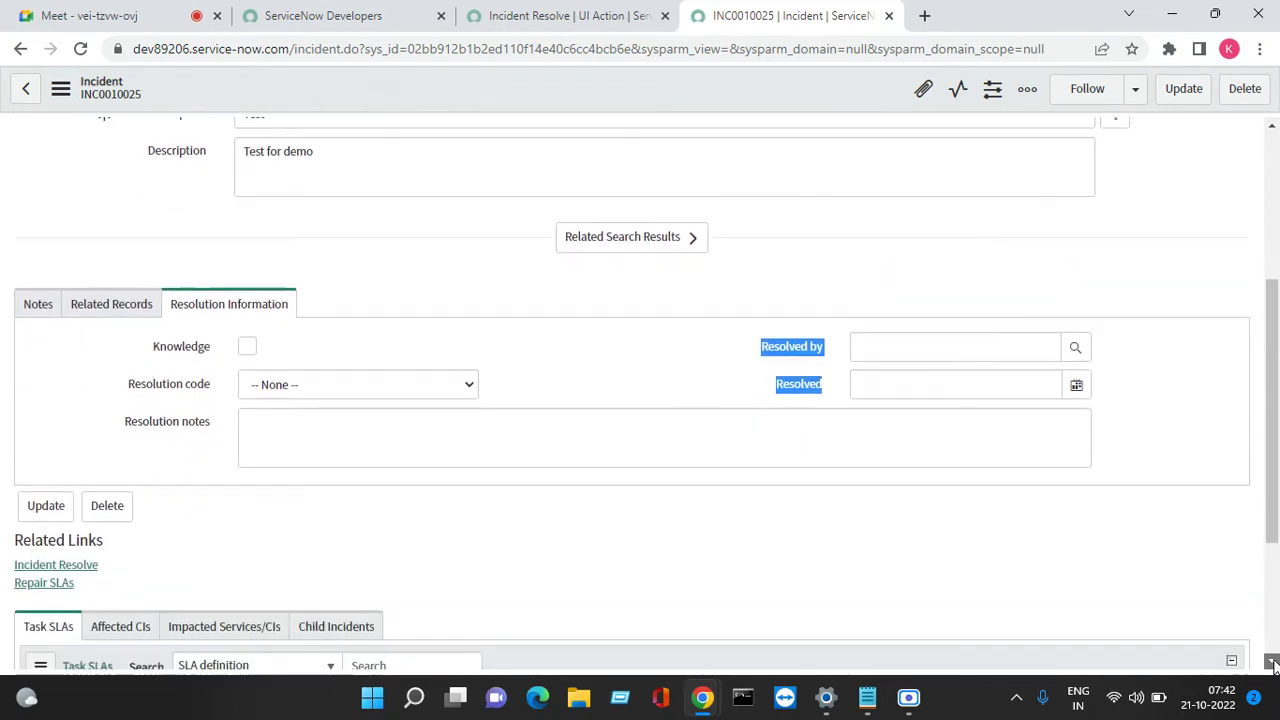
left_click(1272, 662)
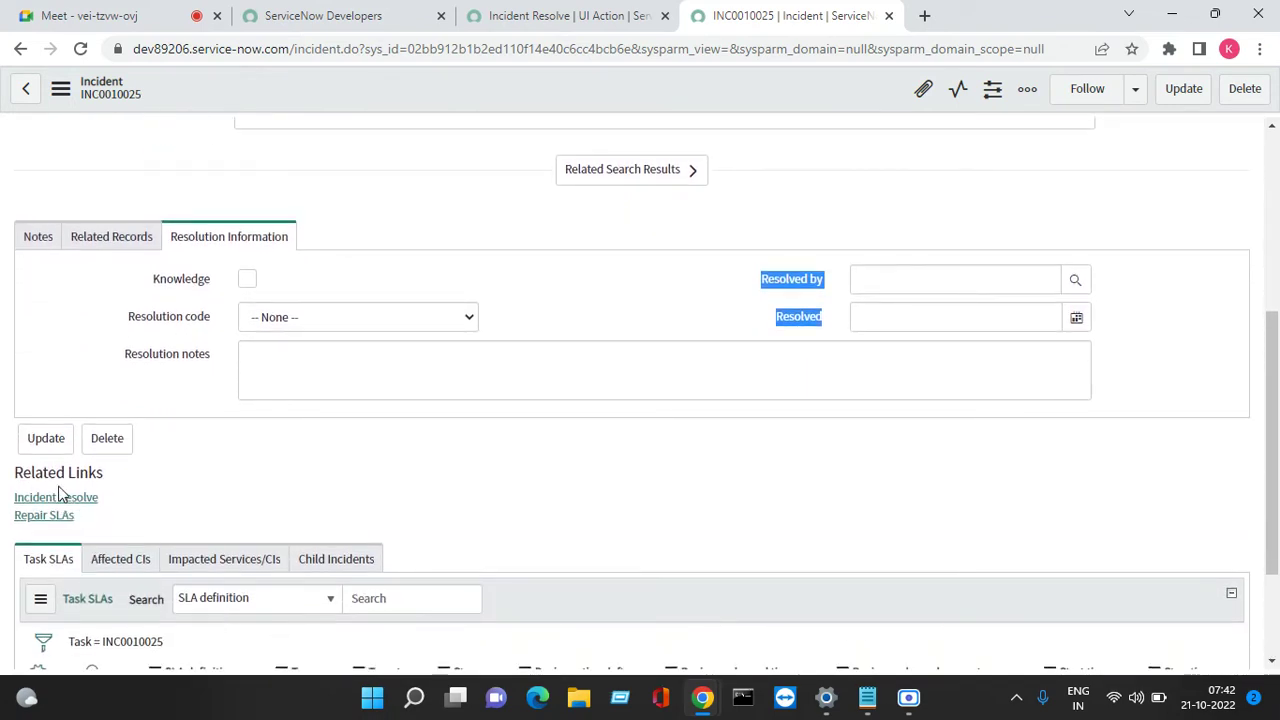
Examine the available Form style options of the Incident Resolve UI action without choosing one
left_click(517, 13)
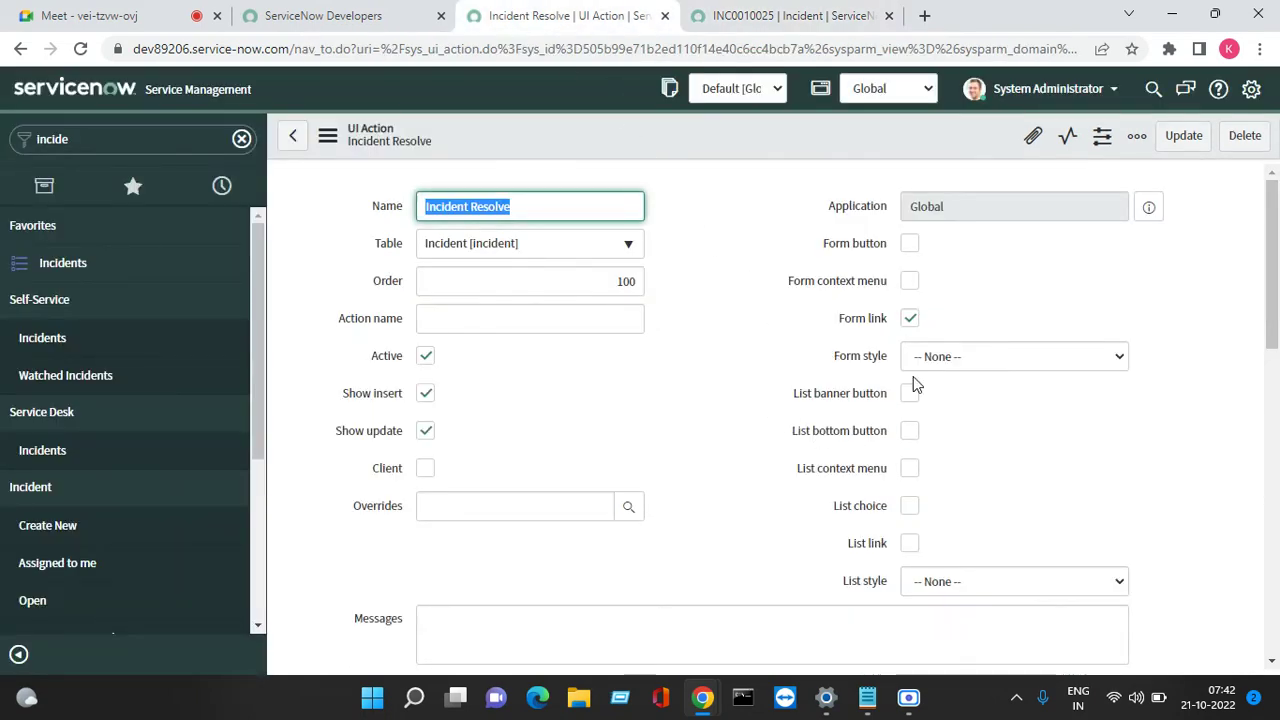
left_click(979, 349)
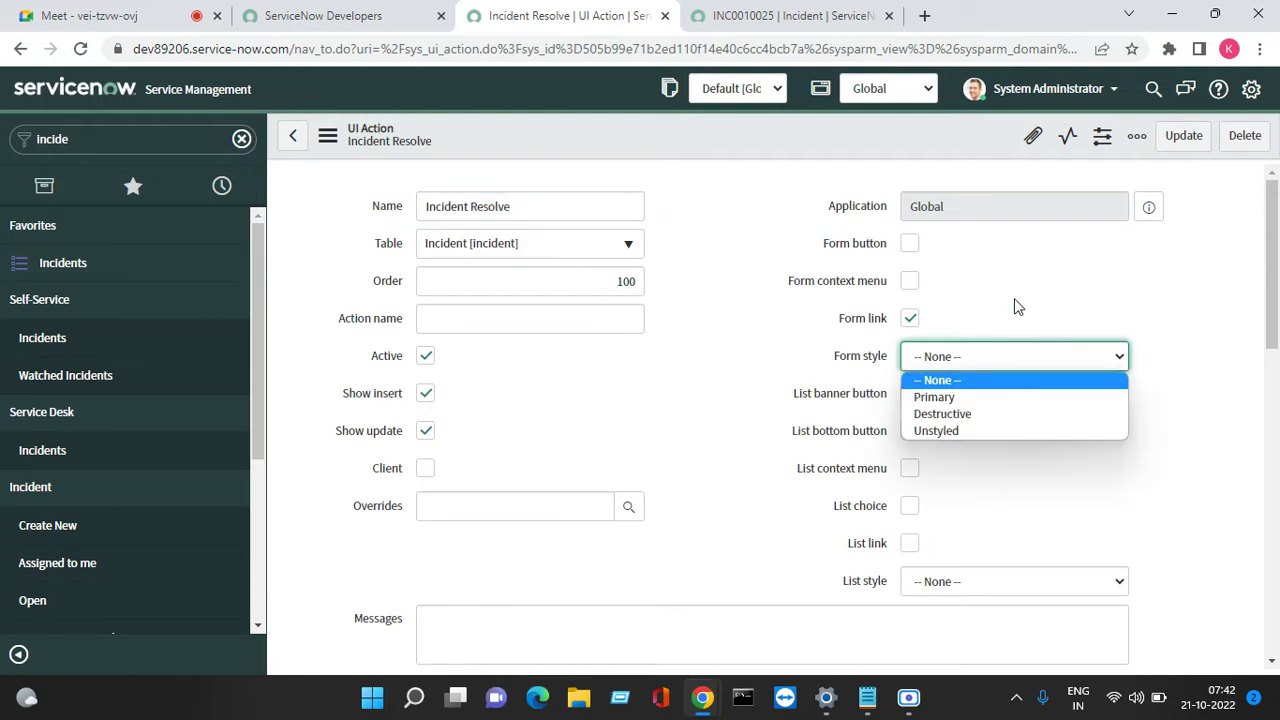
left_click(752, 392)
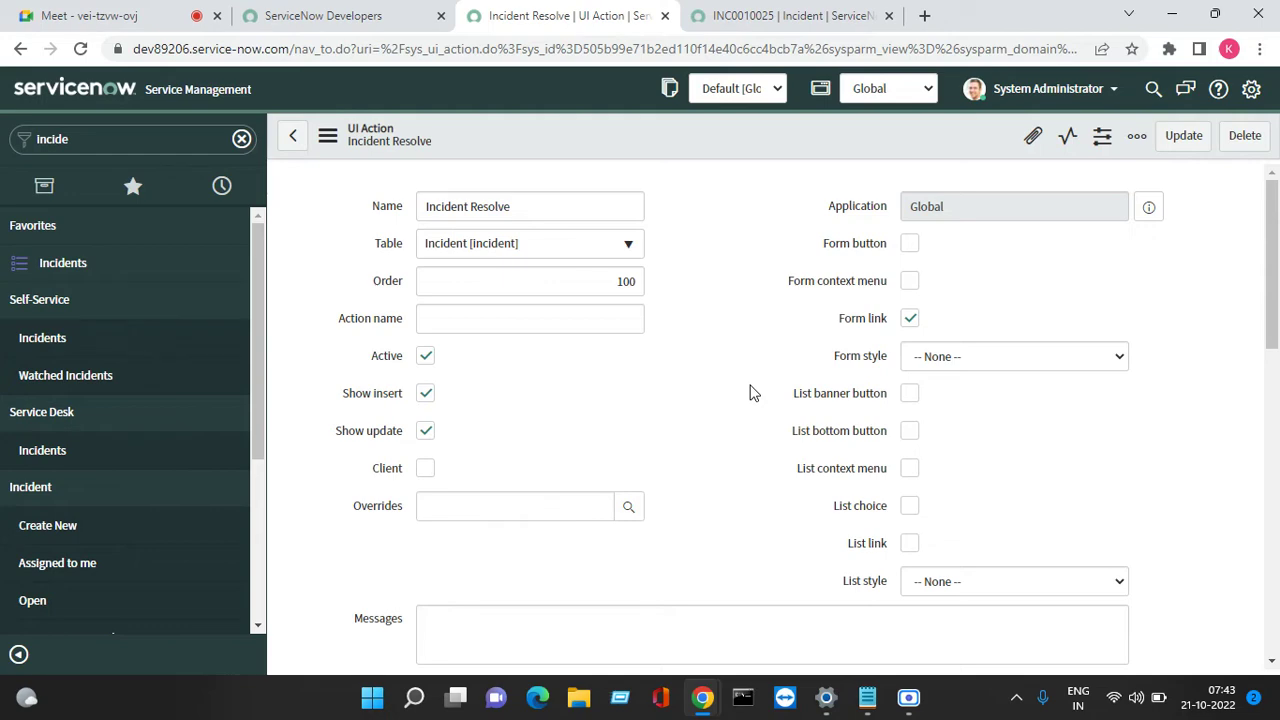
Switch to the Google Meet call, admit the participant waiting to join, and return to the ServiceNow incident
left_click(137, 18)
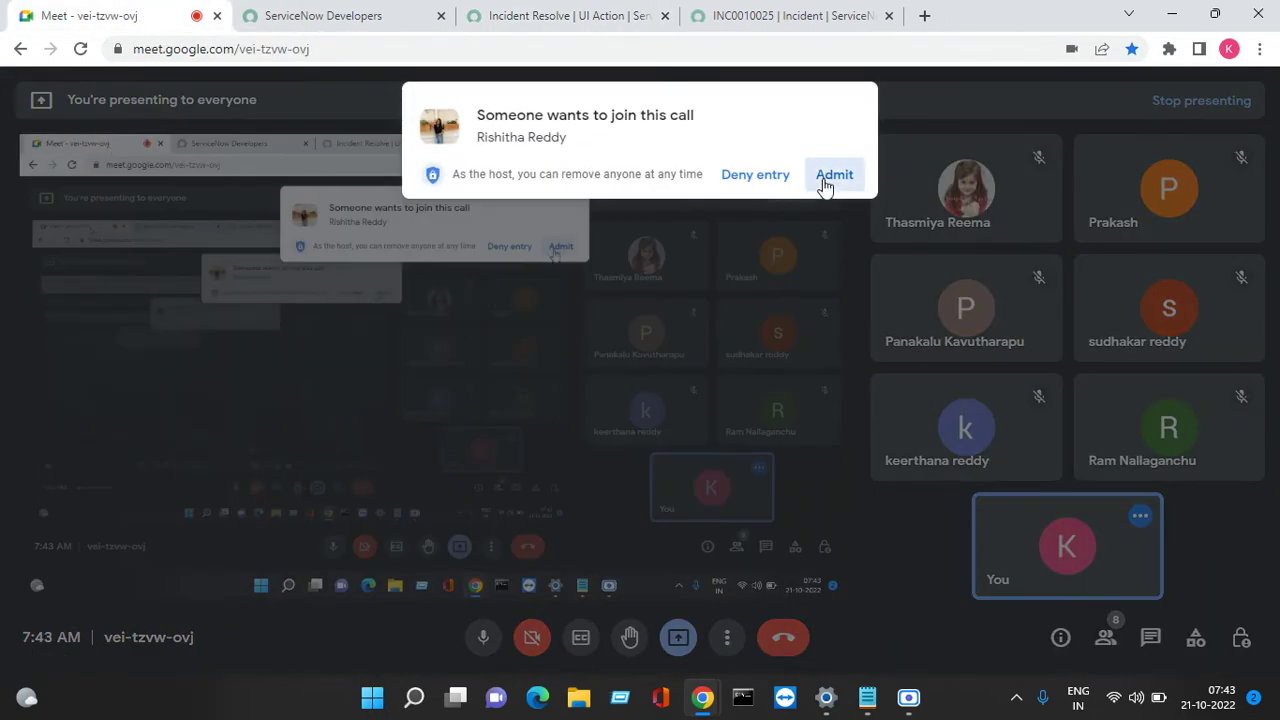
left_click(832, 176)
left_click(768, 16)
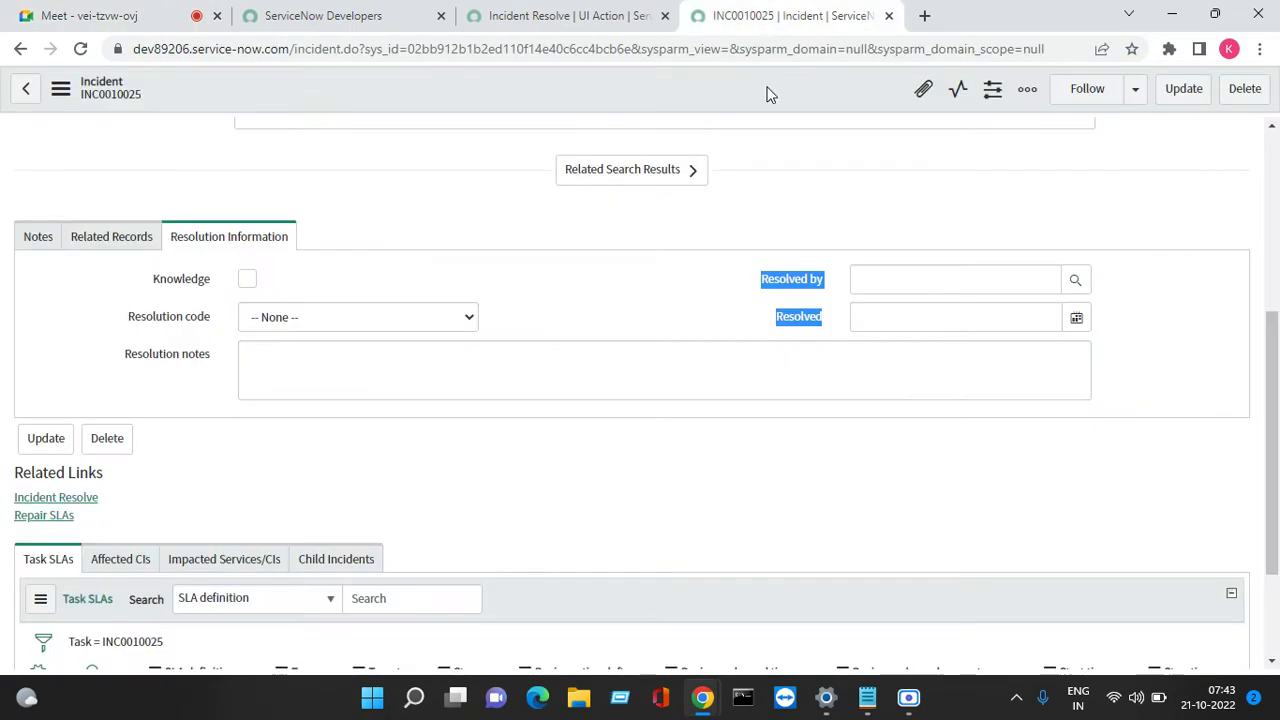
In the Incident Resolve UI action, enable List banner button and disable Form link
left_click(594, 14)
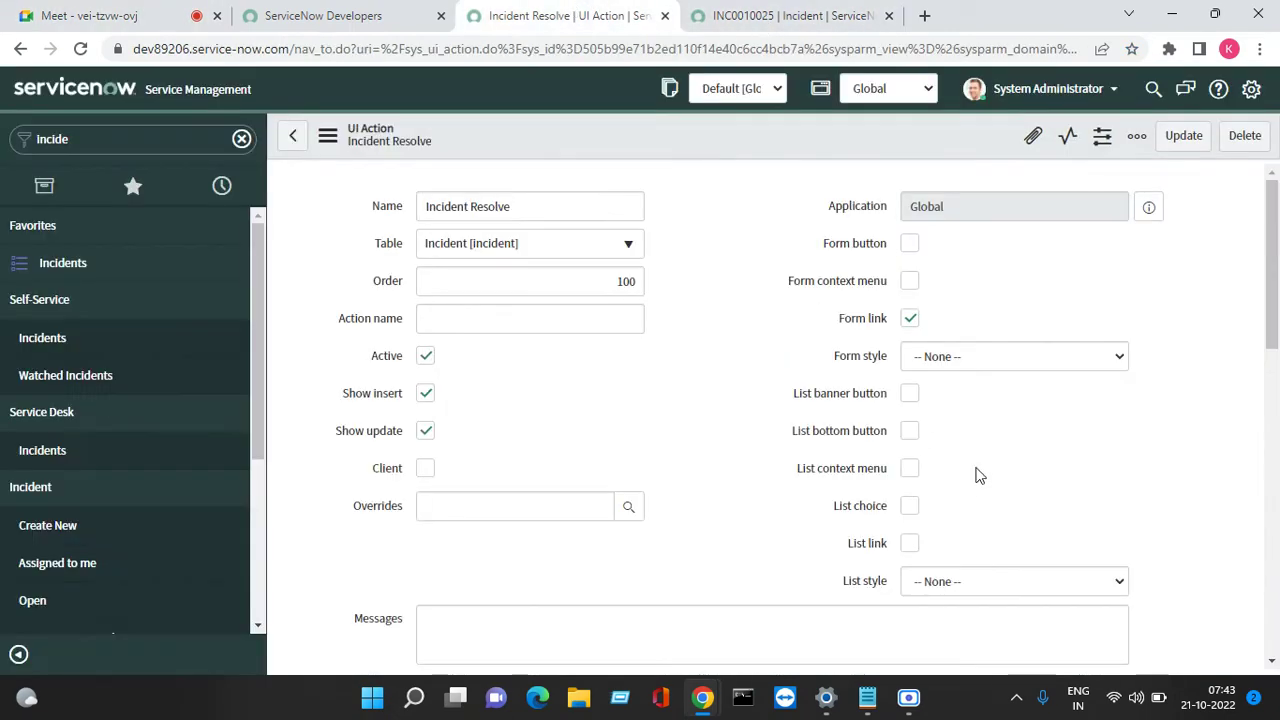
left_click(911, 397)
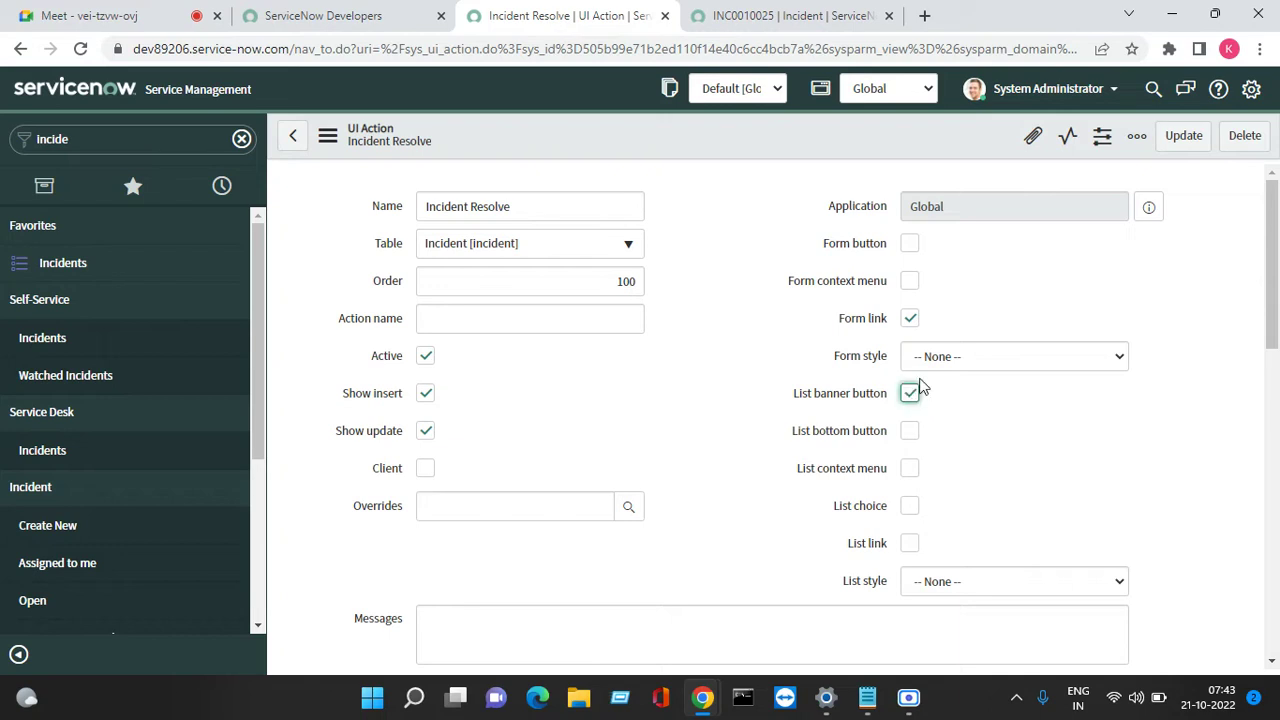
left_click(911, 322)
left_click(785, 16)
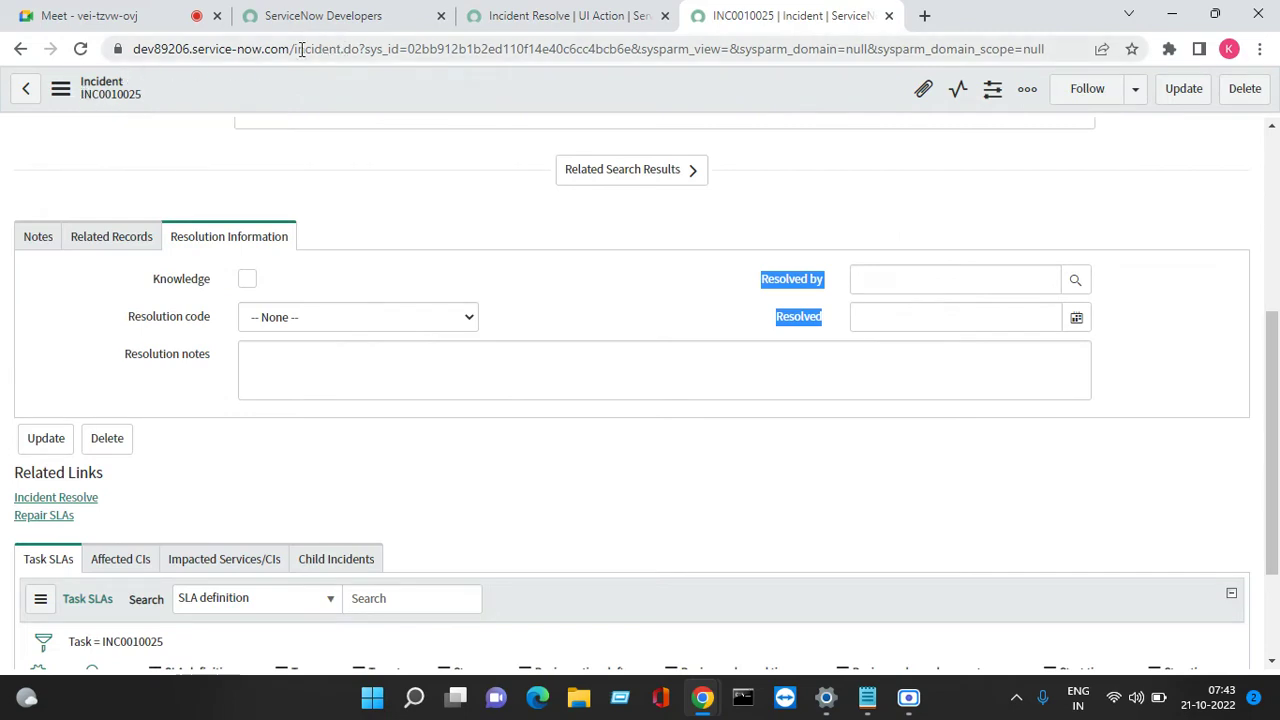
left_click(543, 16)
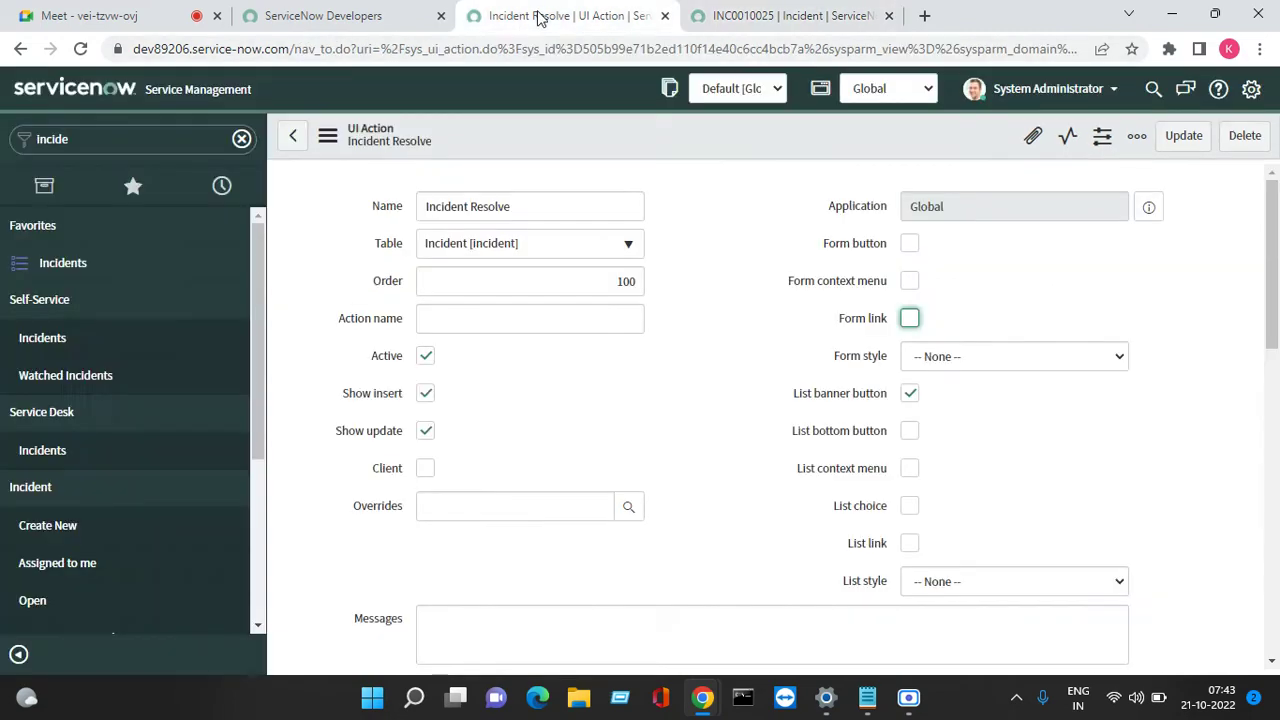
Save the Incident Resolve UI action and bring up the favorite Incidents list in a separate browser tab
right_click(74, 270)
left_click(150, 286)
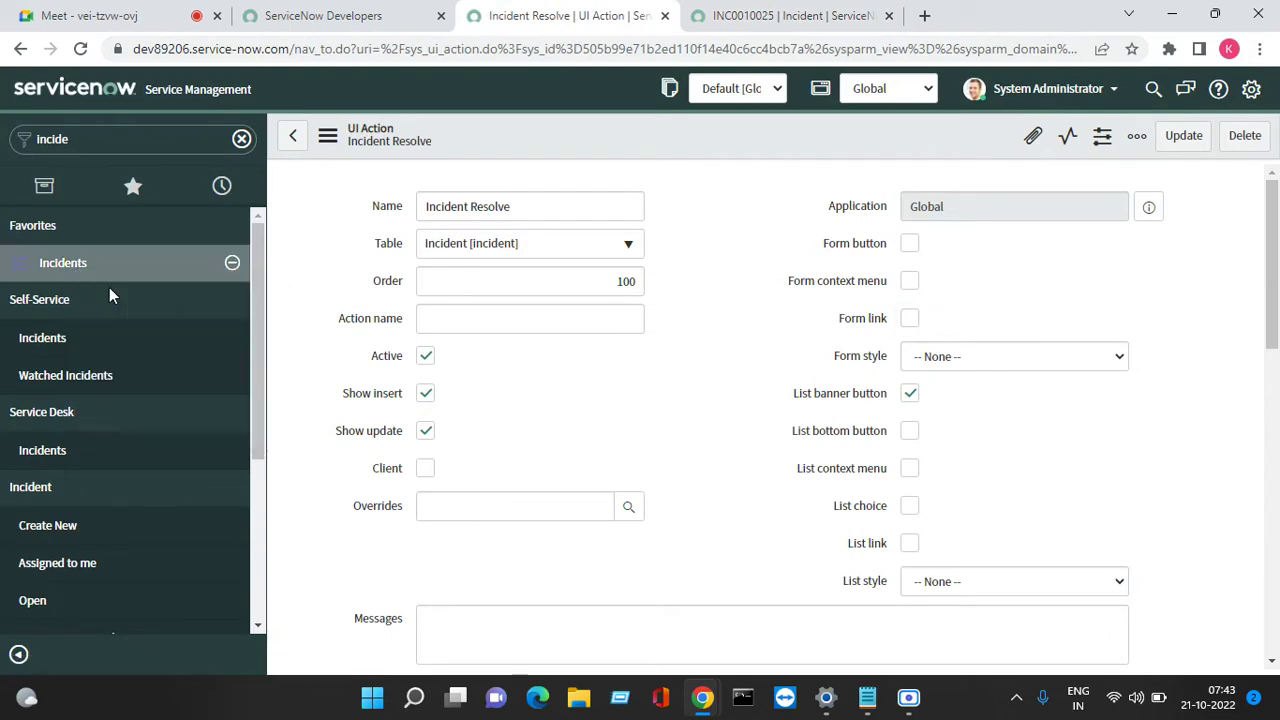
right_click(565, 132)
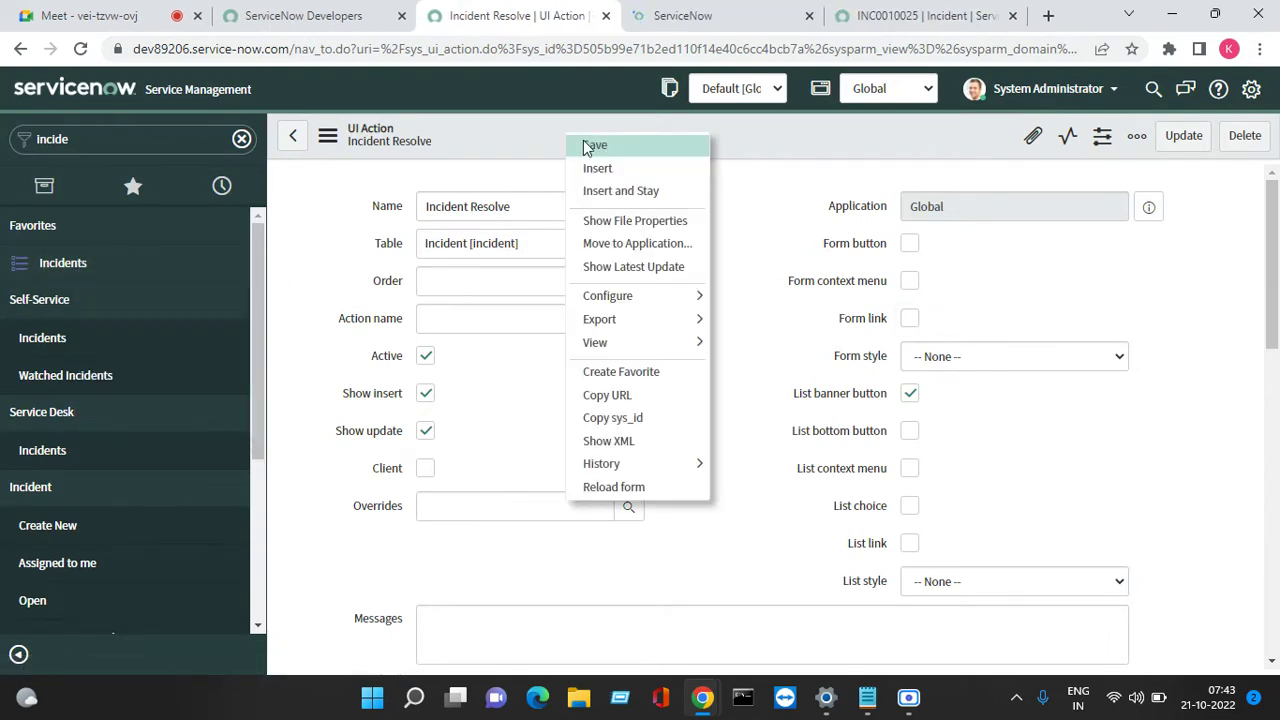
left_click(594, 147)
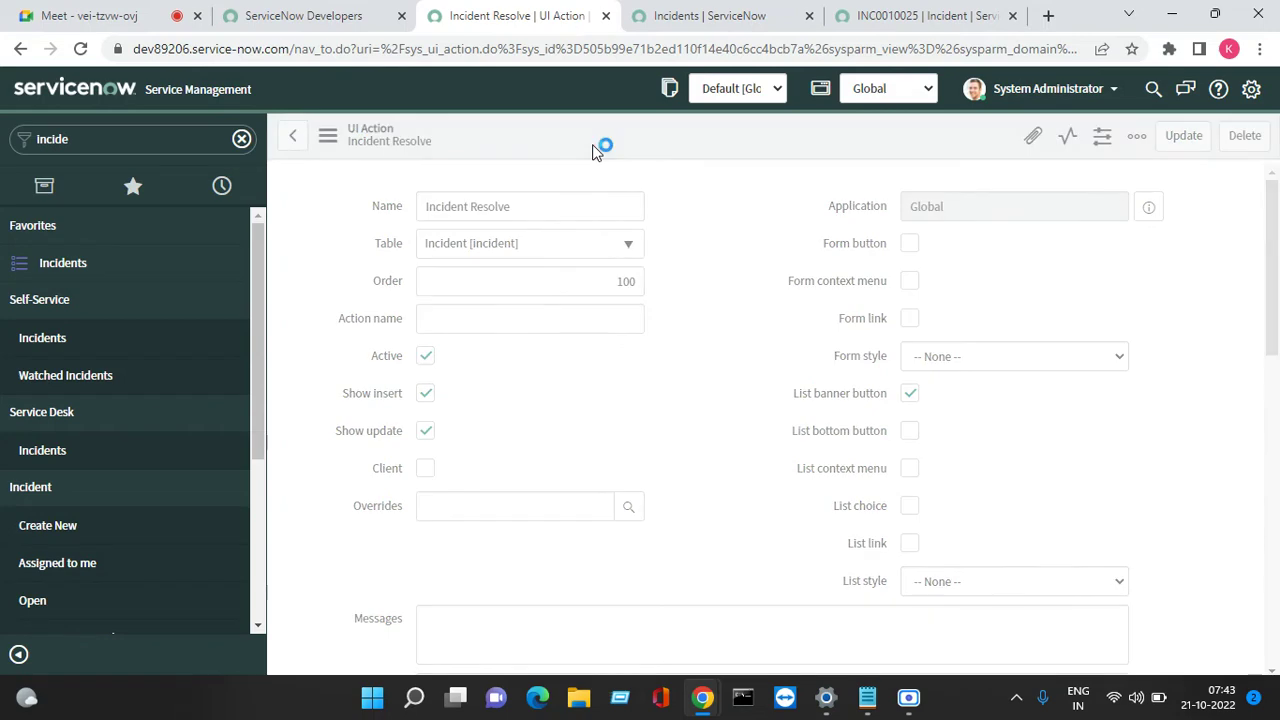
left_click(694, 20)
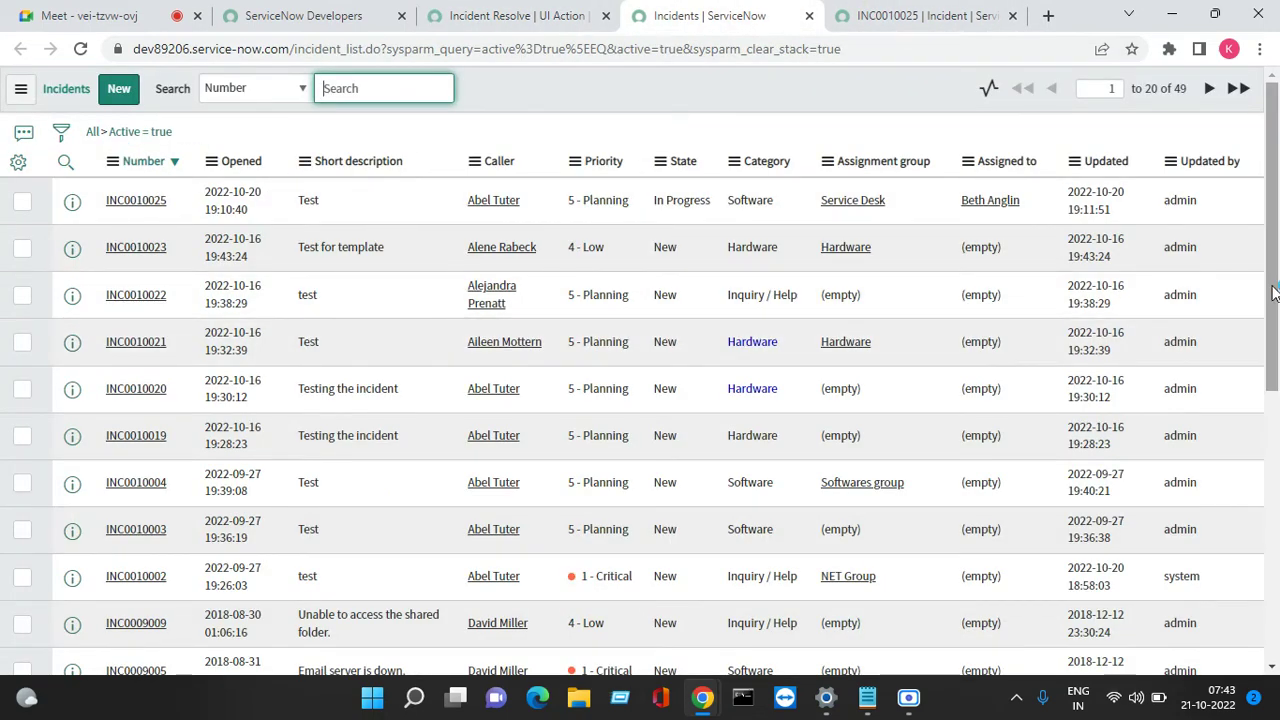
Select all incidents shown in the list and view the actions available for the selected rows
left_click_drag(1273, 291, 1273, 559)
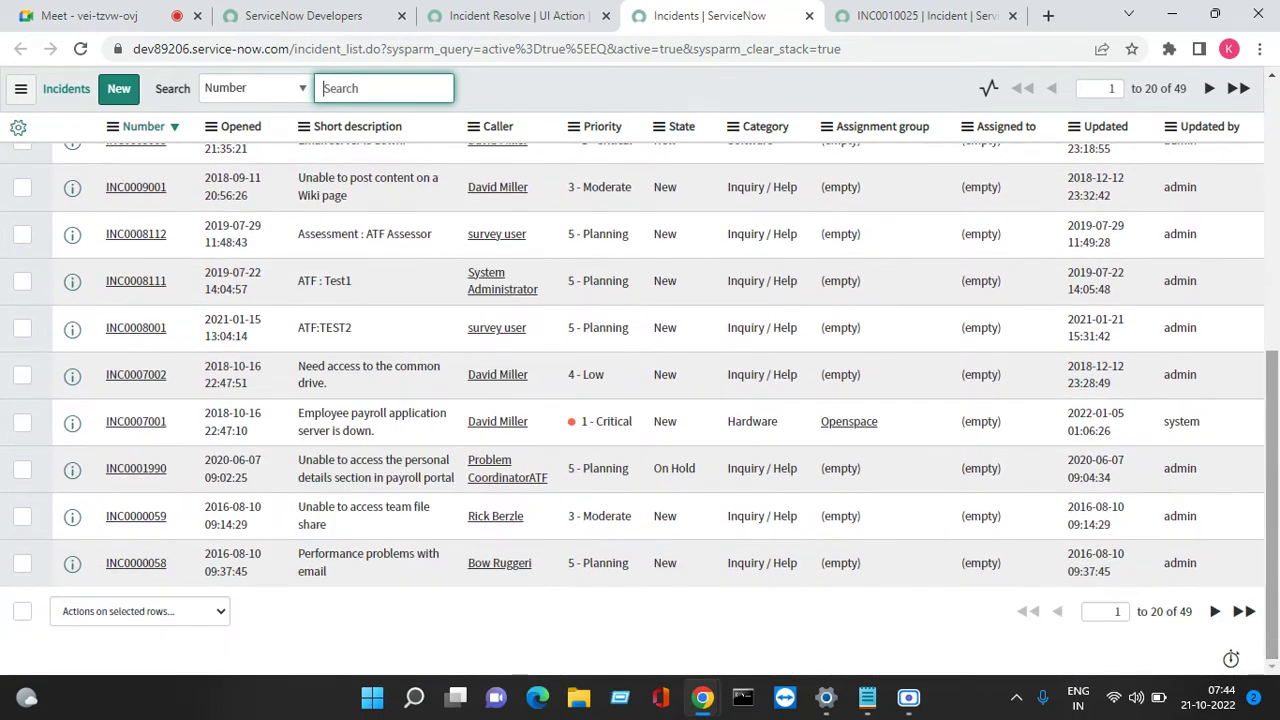
left_click(23, 612)
left_click(131, 612)
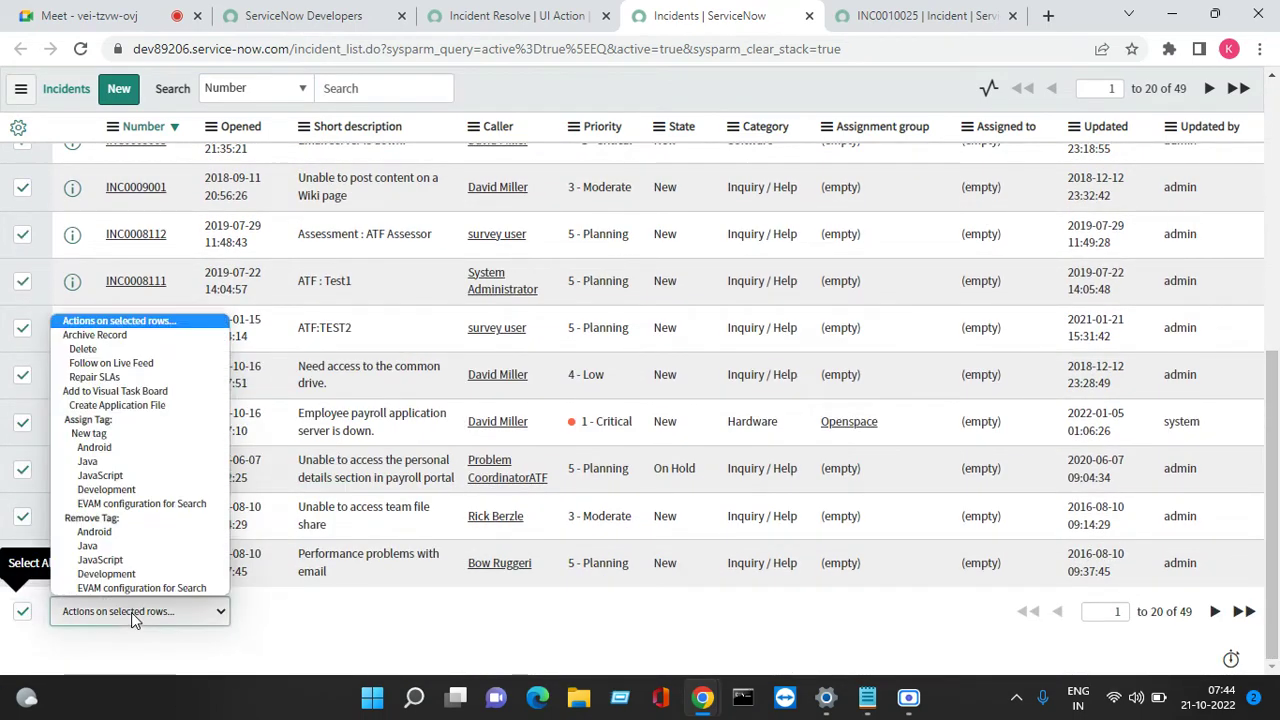
Refresh the Incidents list to check the Incident Resolve banner button placement
left_click(551, 95)
right_click(551, 95)
left_click(590, 209)
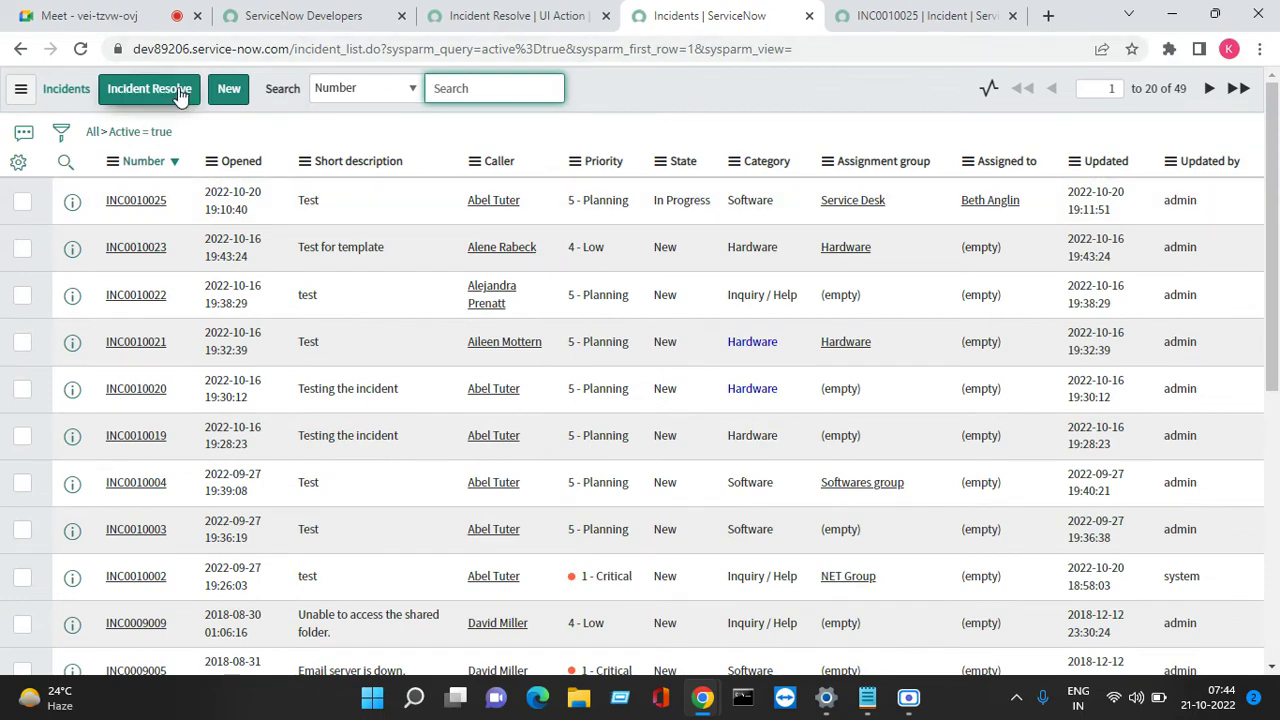
In the Incident Resolve UI action, disable List banner button, enable List bottom button and save the record
left_click(510, 15)
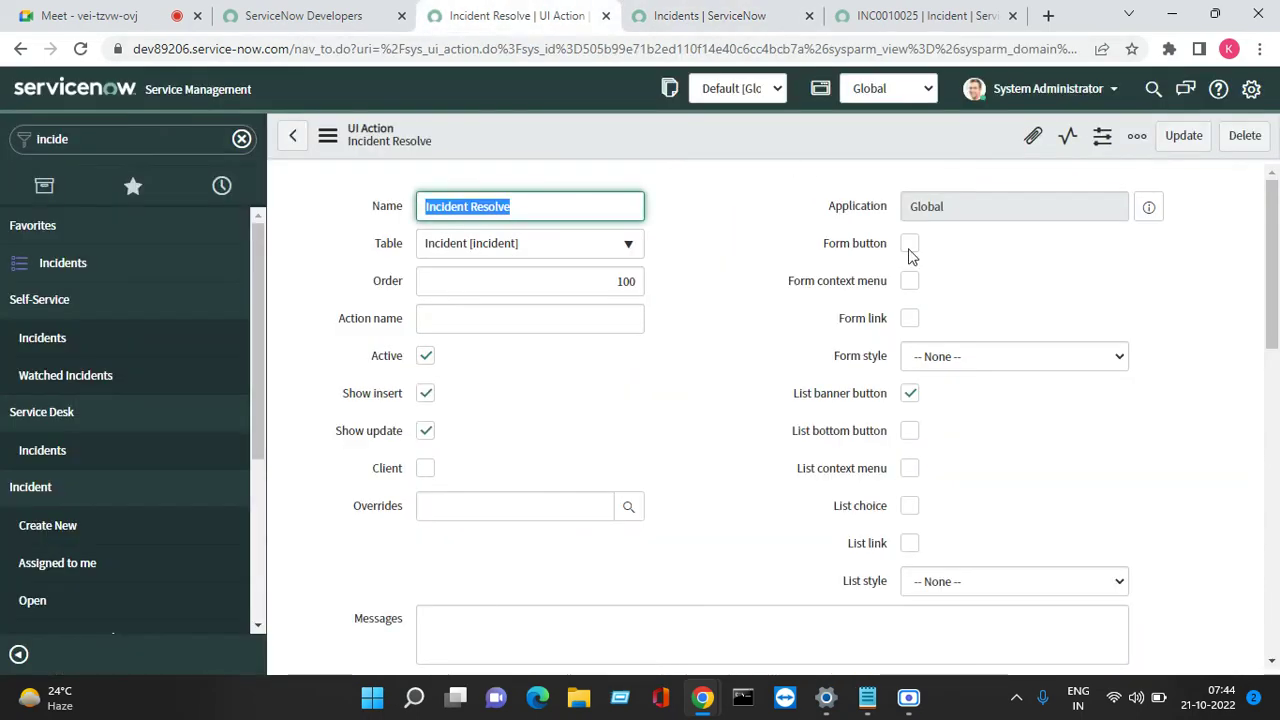
left_click(910, 393)
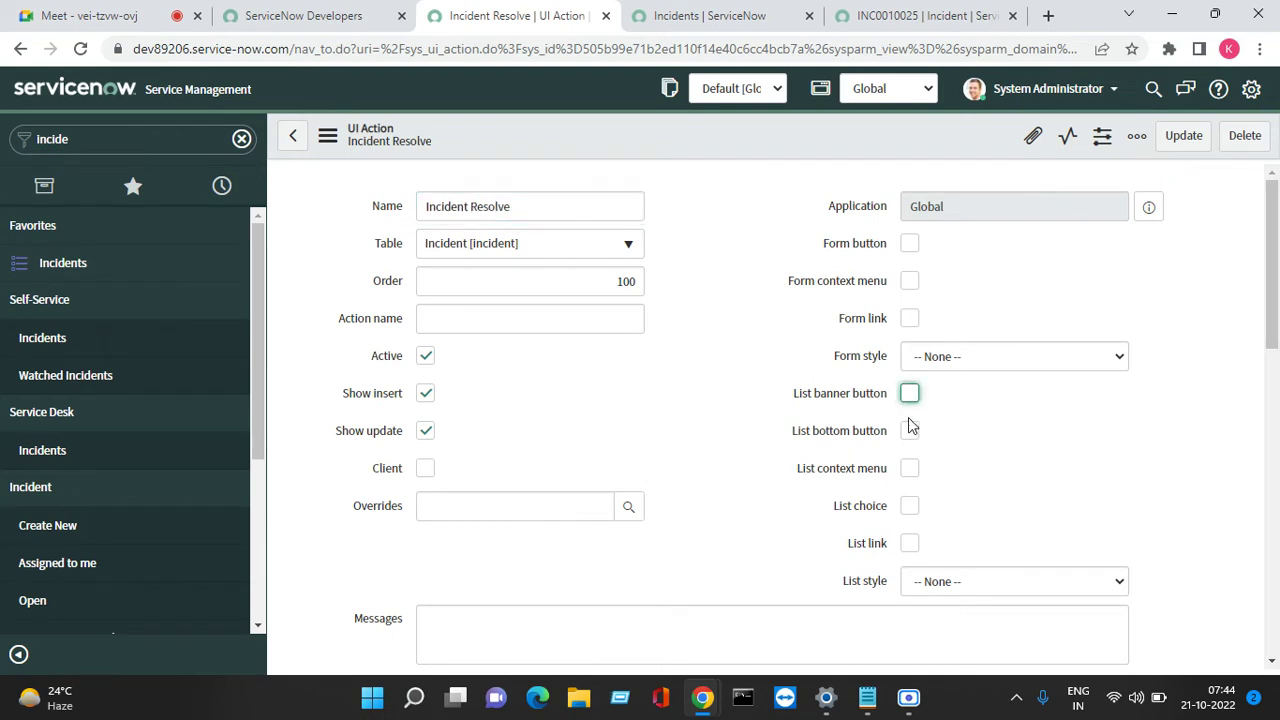
left_click(910, 431)
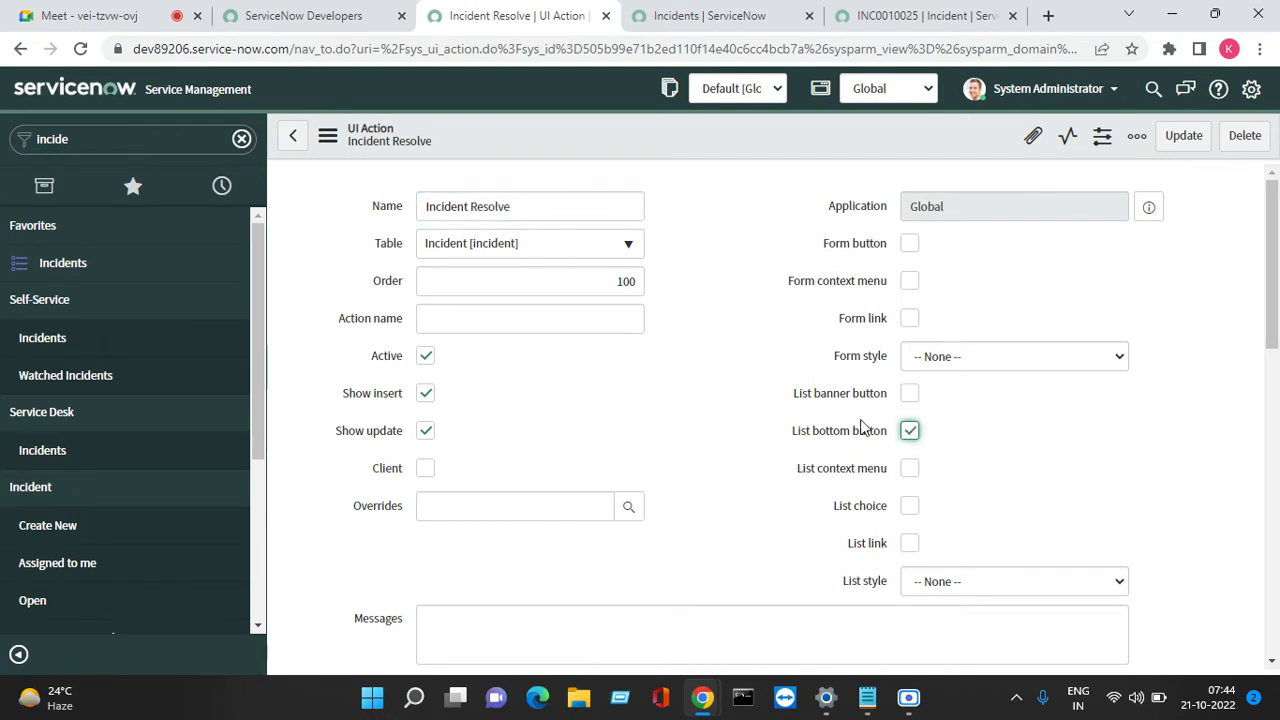
right_click(580, 123)
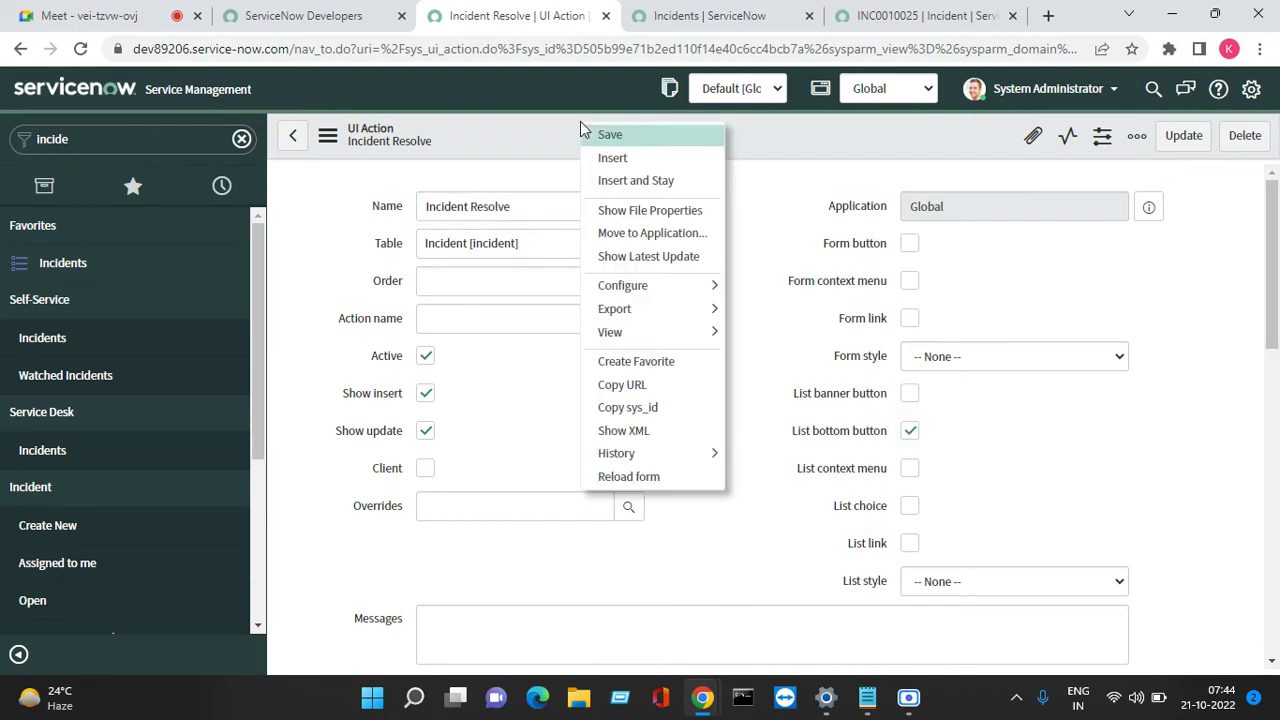
left_click(606, 137)
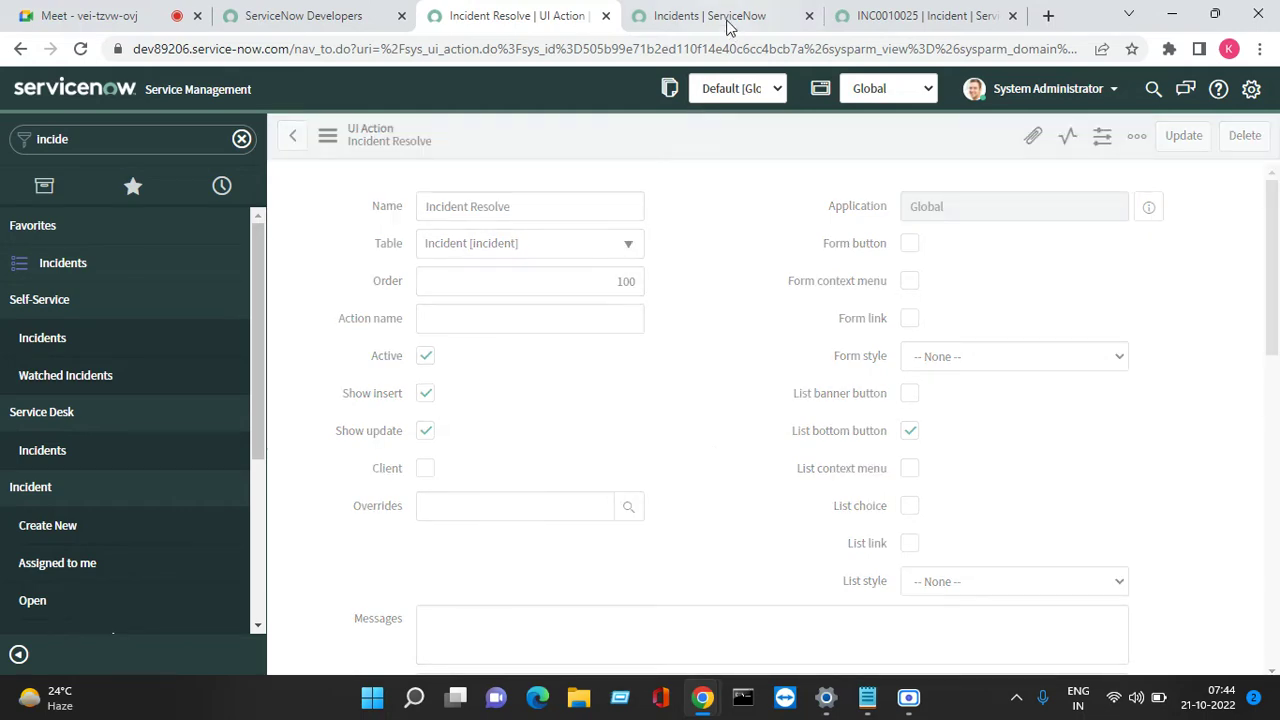
Refresh the Incidents list and check the end of the list for the Incident Resolve bottom button
left_click(715, 16)
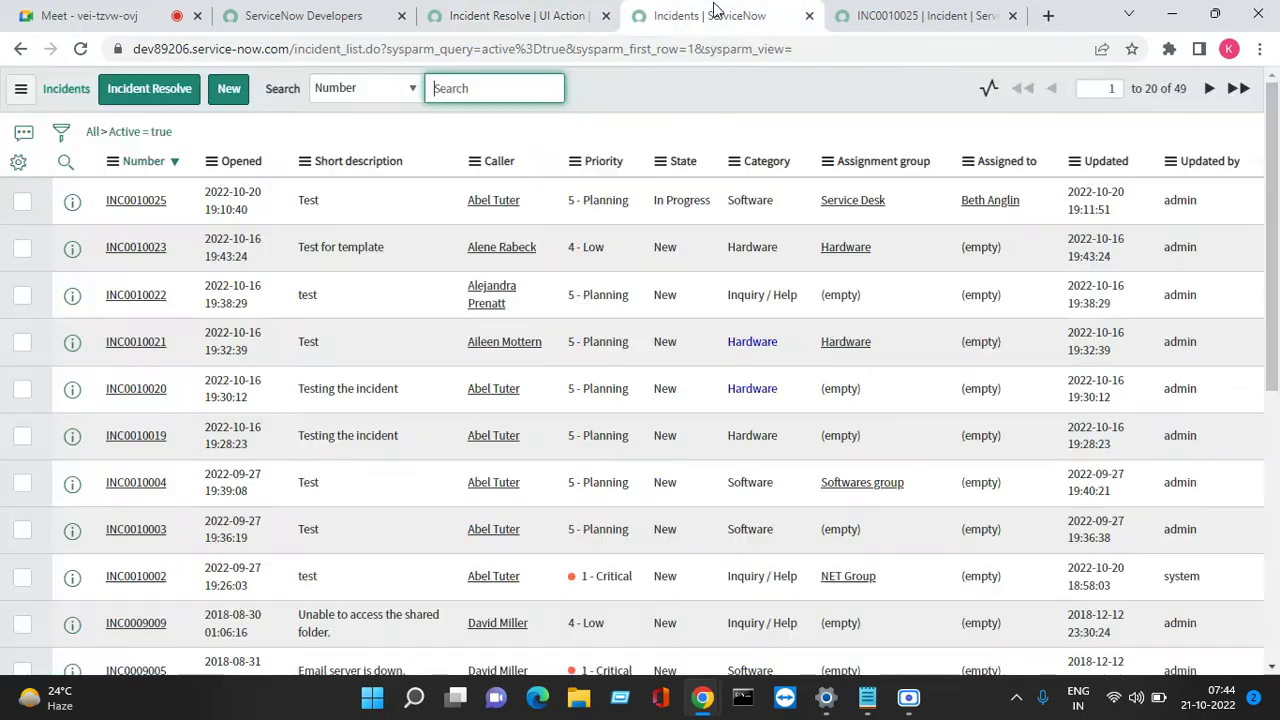
left_click(505, 15)
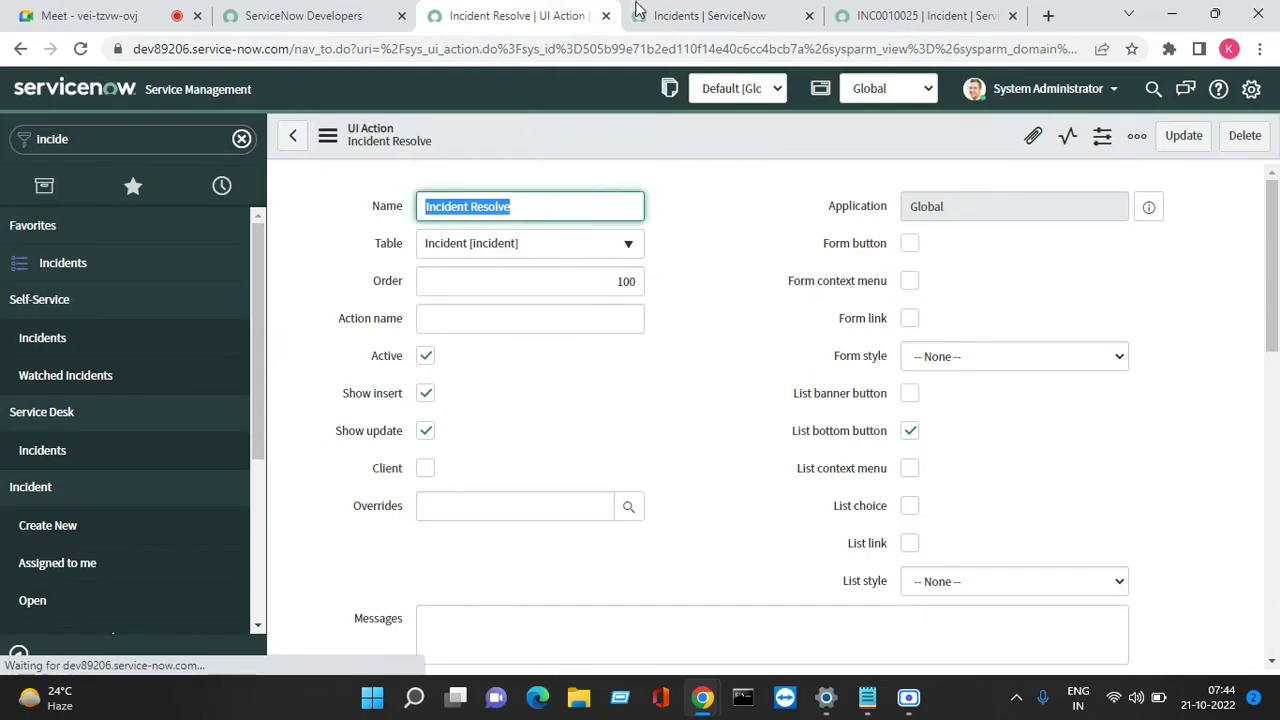
left_click(705, 16)
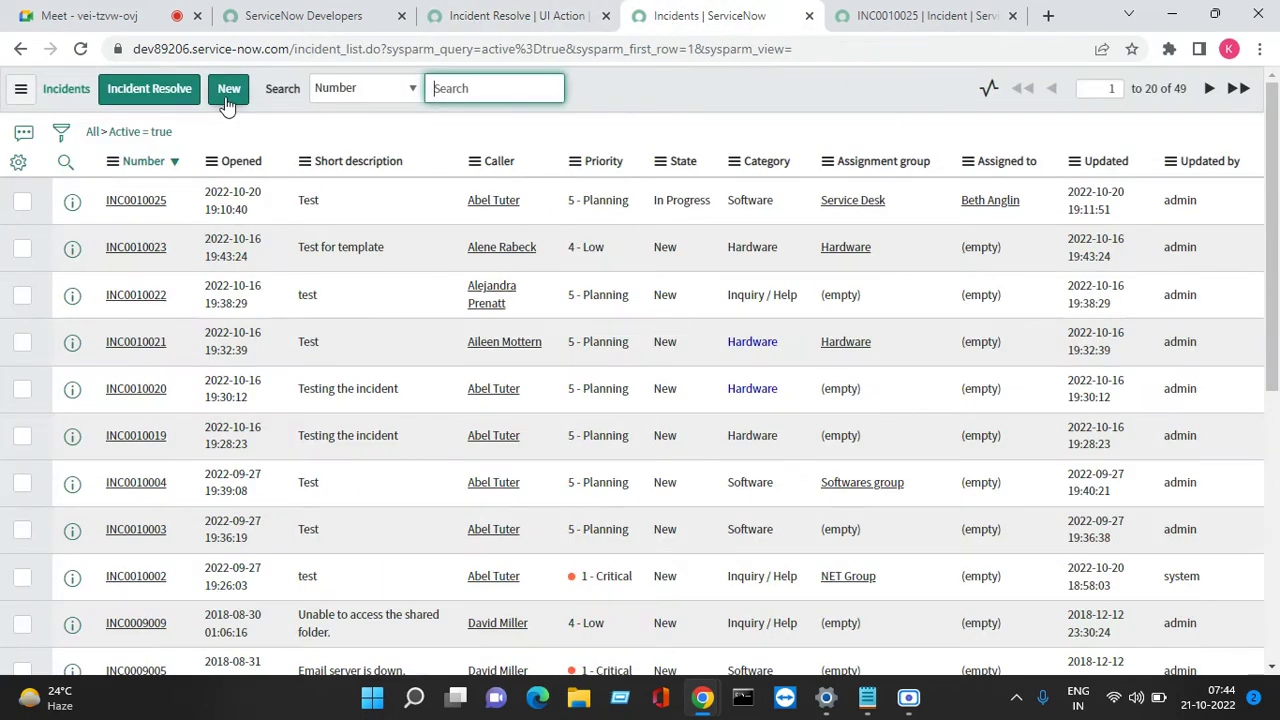
right_click(627, 87)
left_click(667, 193)
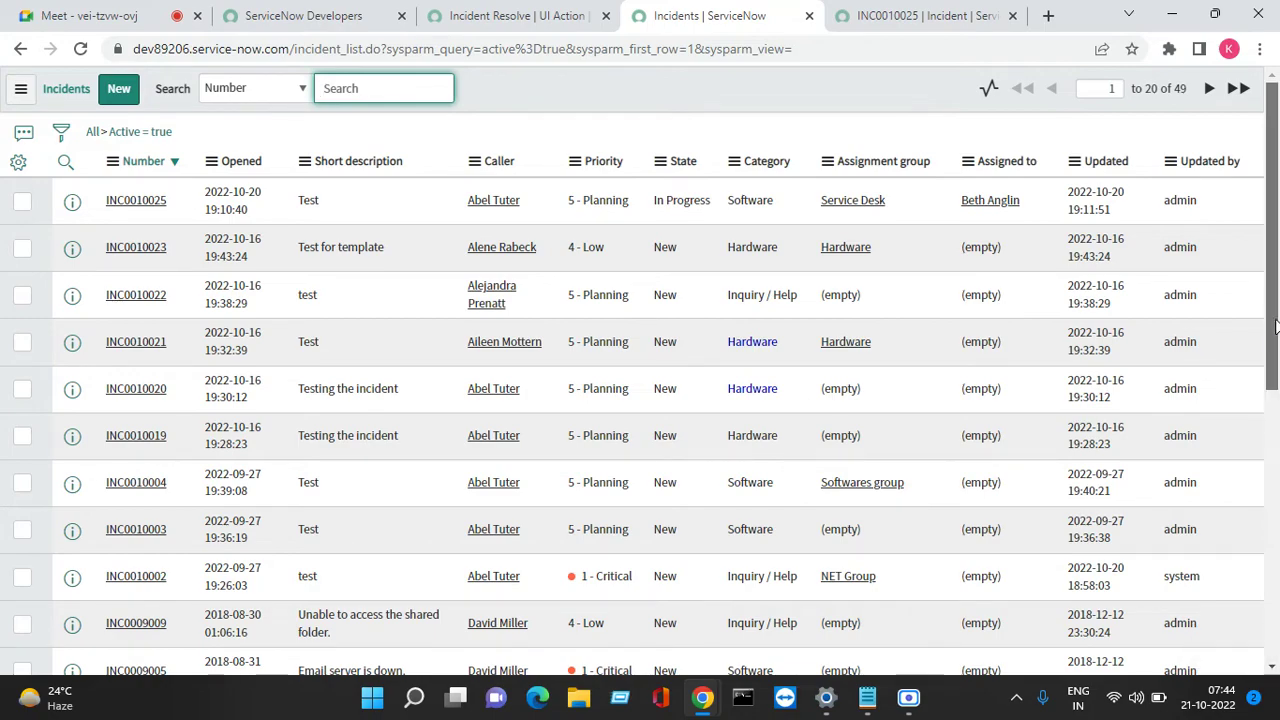
left_click_drag(1275, 325, 1274, 622)
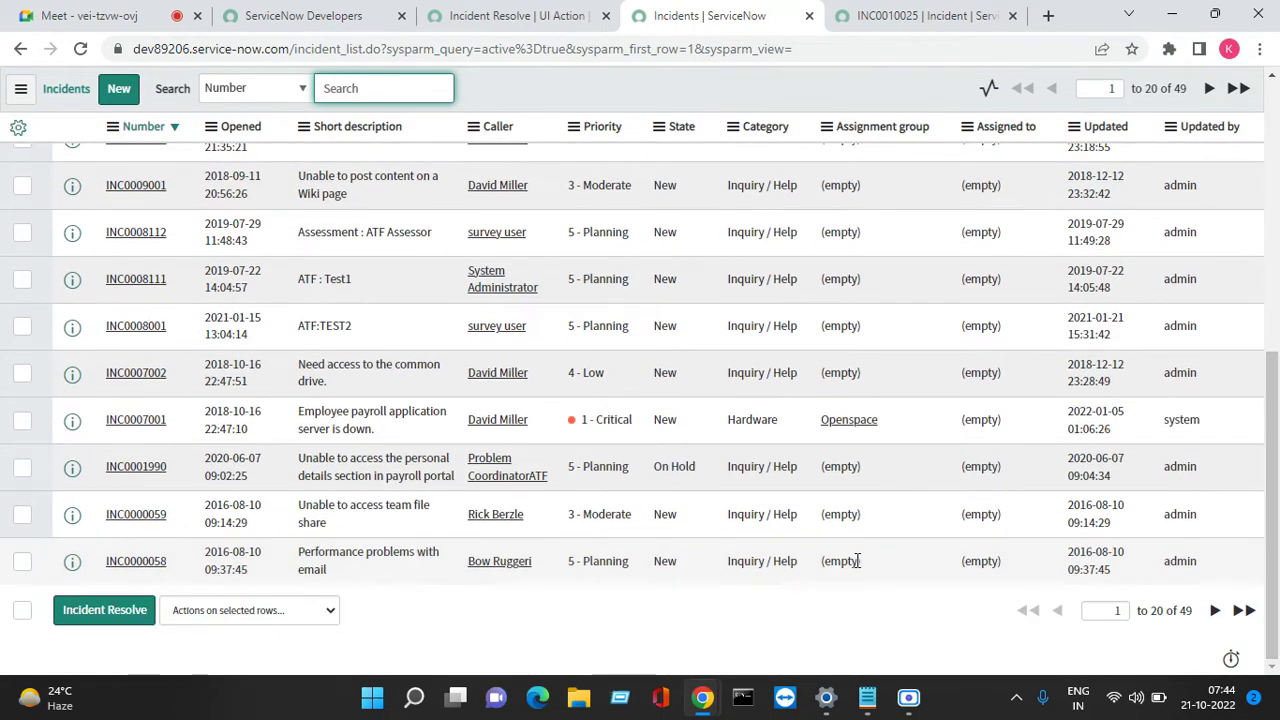
In the Incident Resolve UI action, enable List context menu, disable List bottom button and save the record
left_click(535, 15)
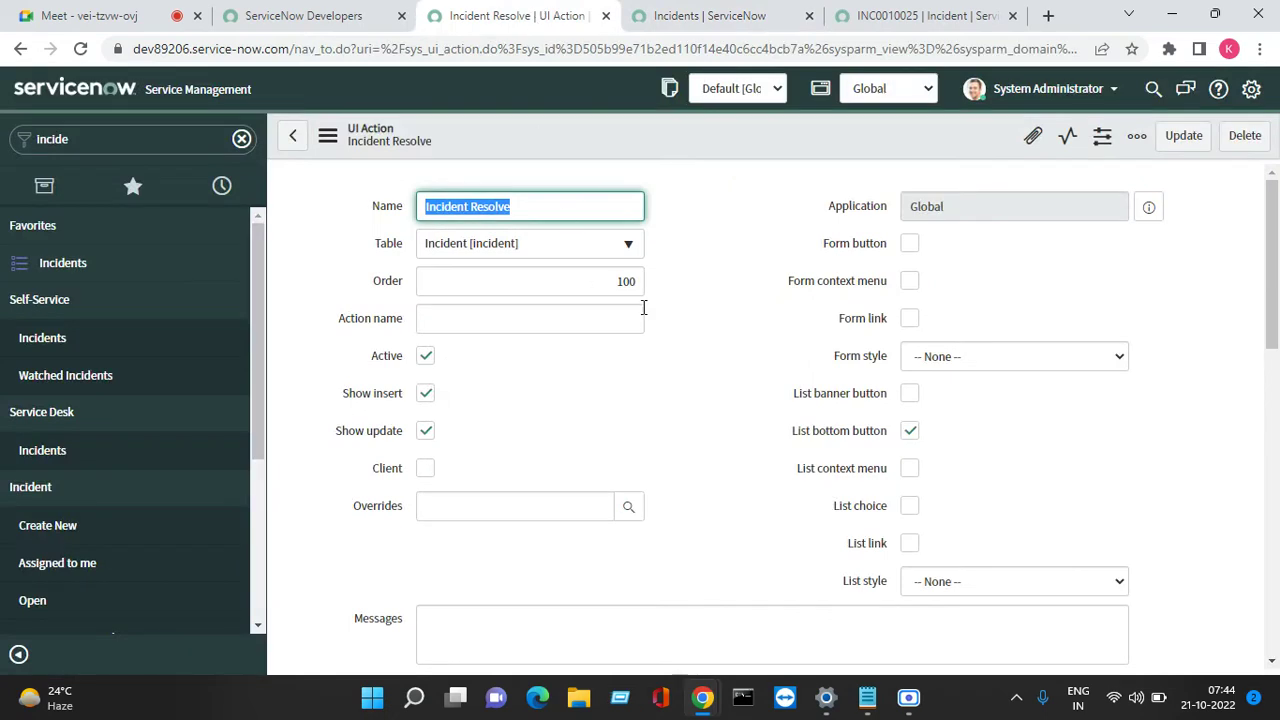
left_click(909, 468)
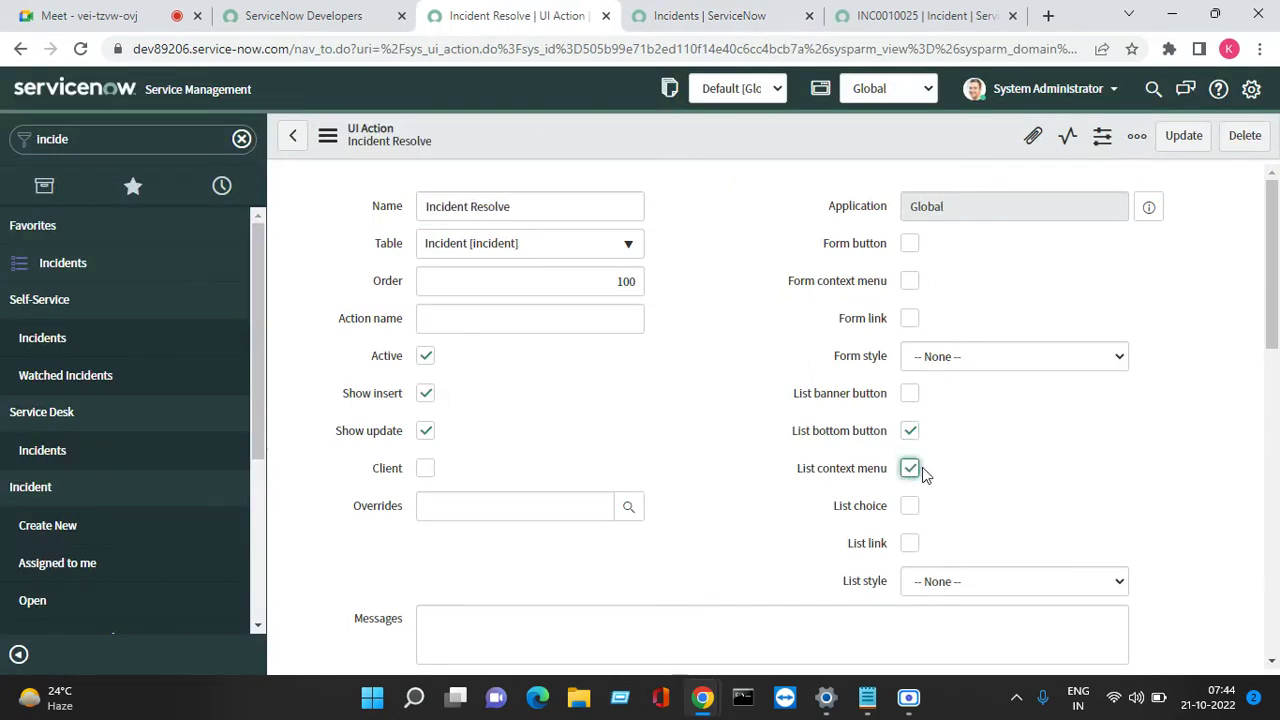
left_click(909, 430)
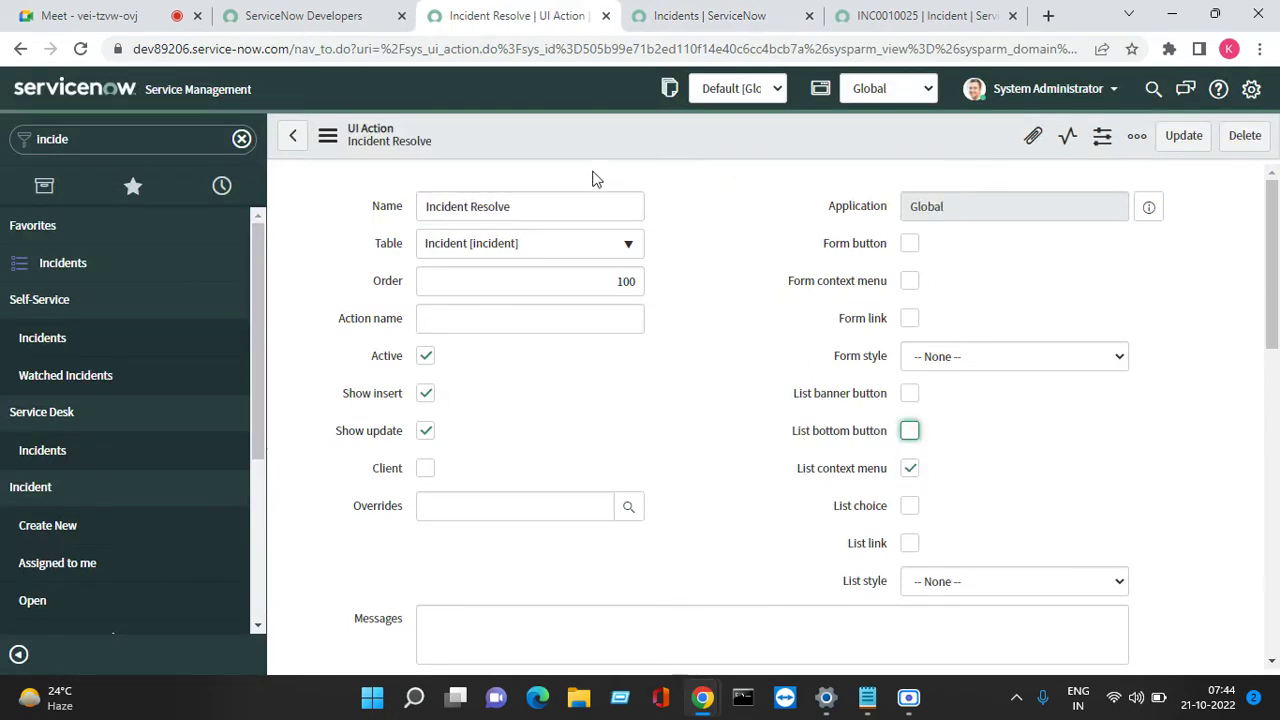
right_click(570, 124)
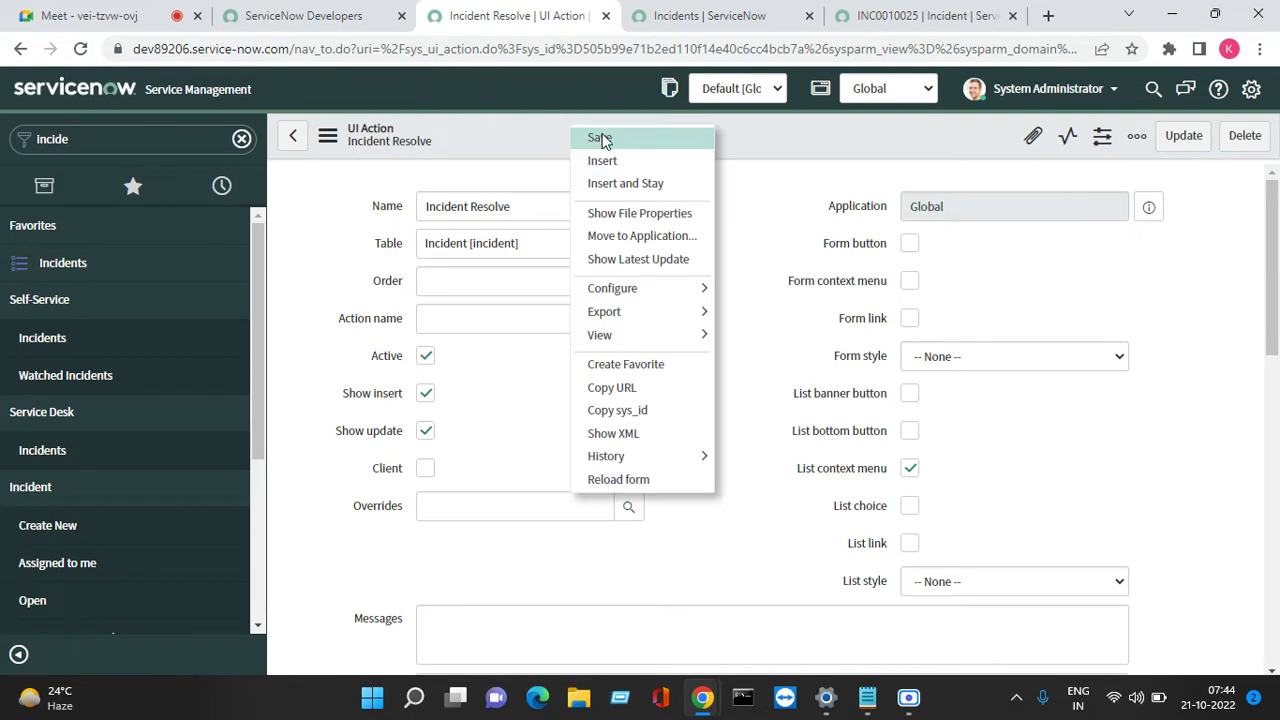
left_click(600, 139)
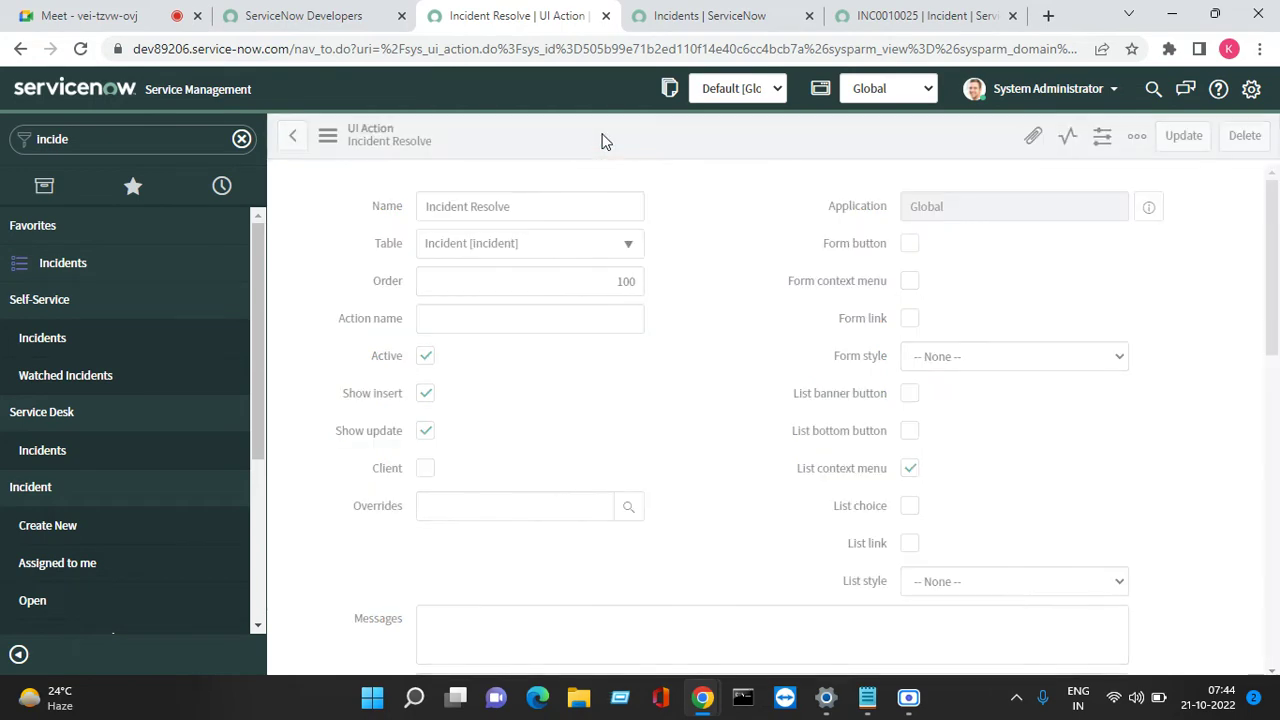
Refresh the Incidents list and check the context menu of an incident row for the Incident Resolve action
left_click(705, 16)
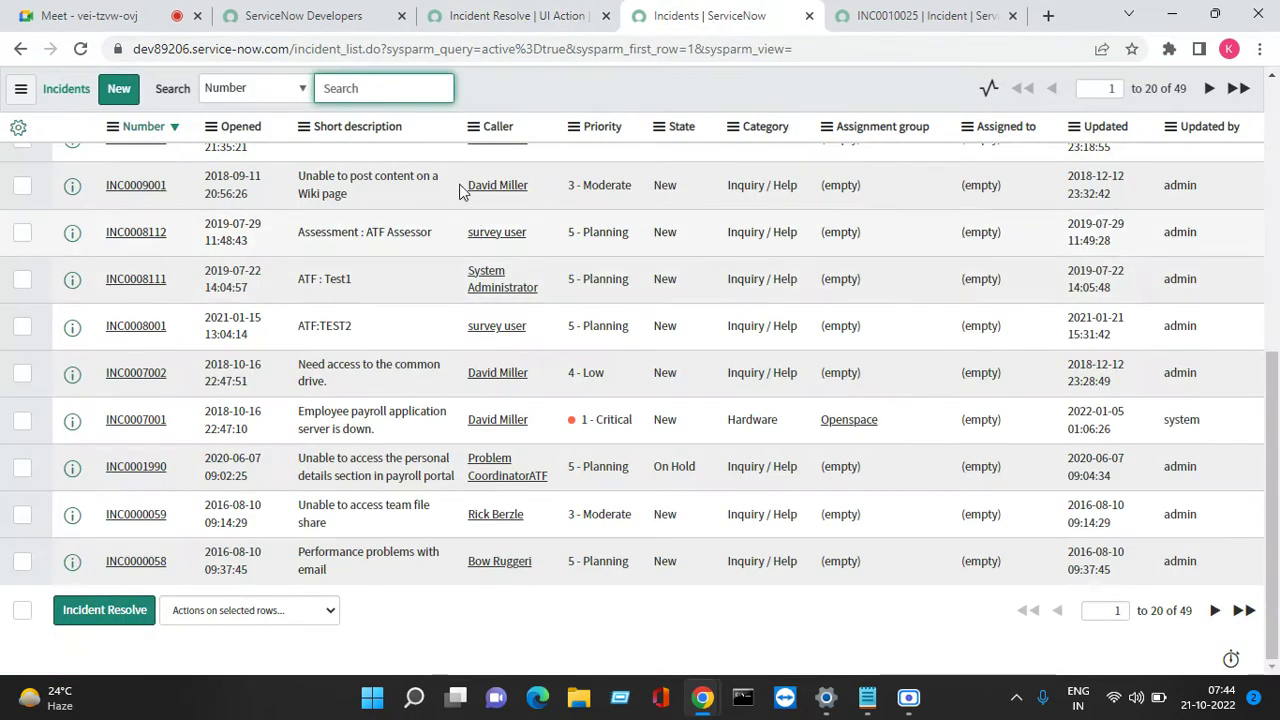
right_click(543, 106)
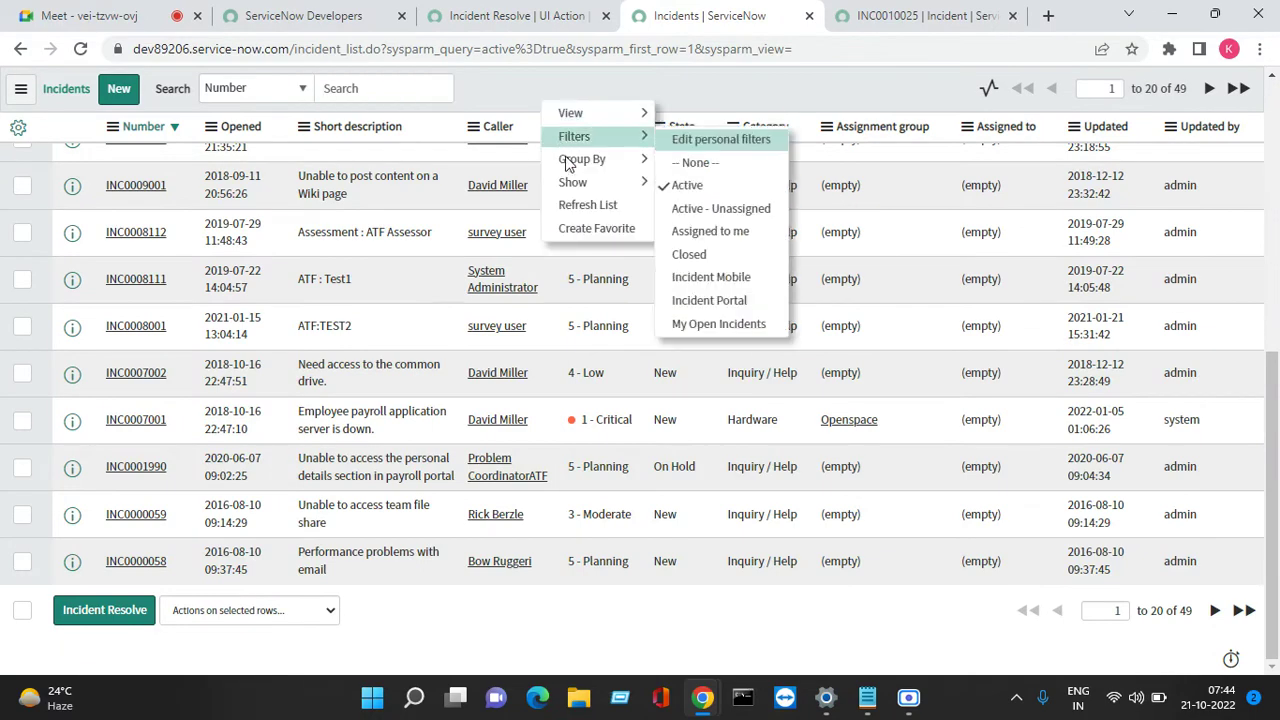
left_click(586, 206)
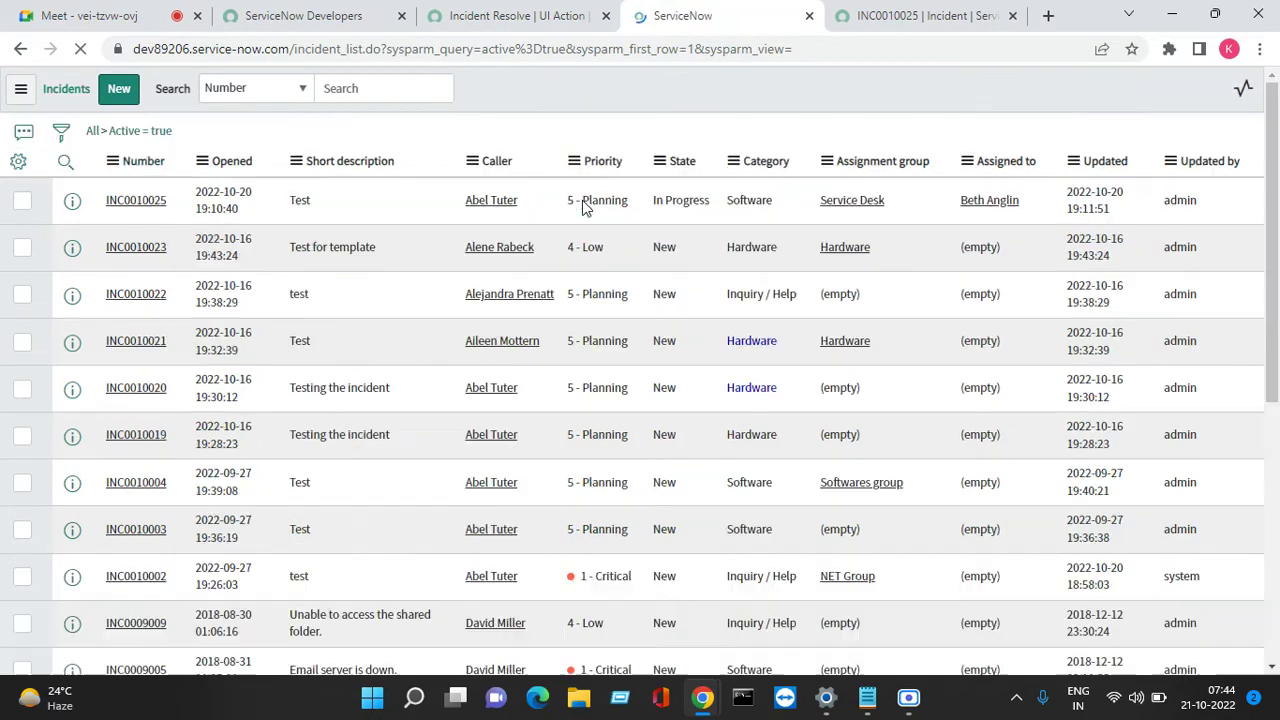
left_click(250, 166)
right_click(252, 169)
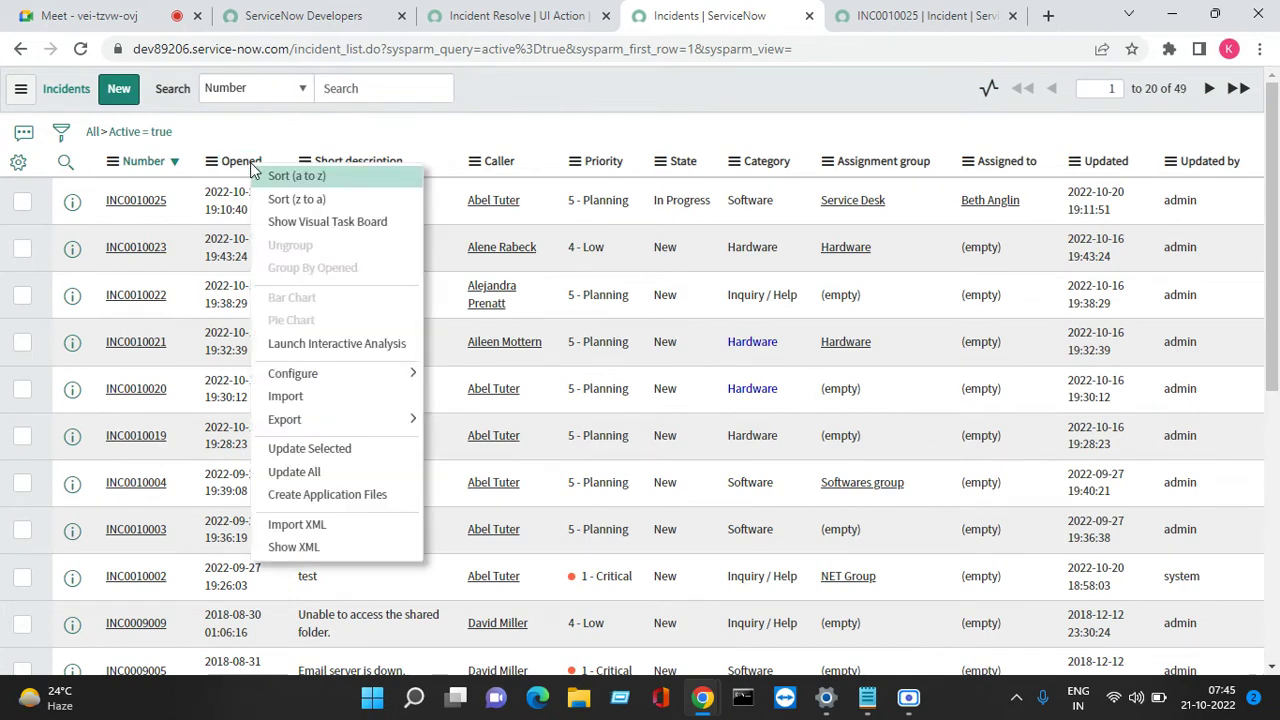
right_click(212, 220)
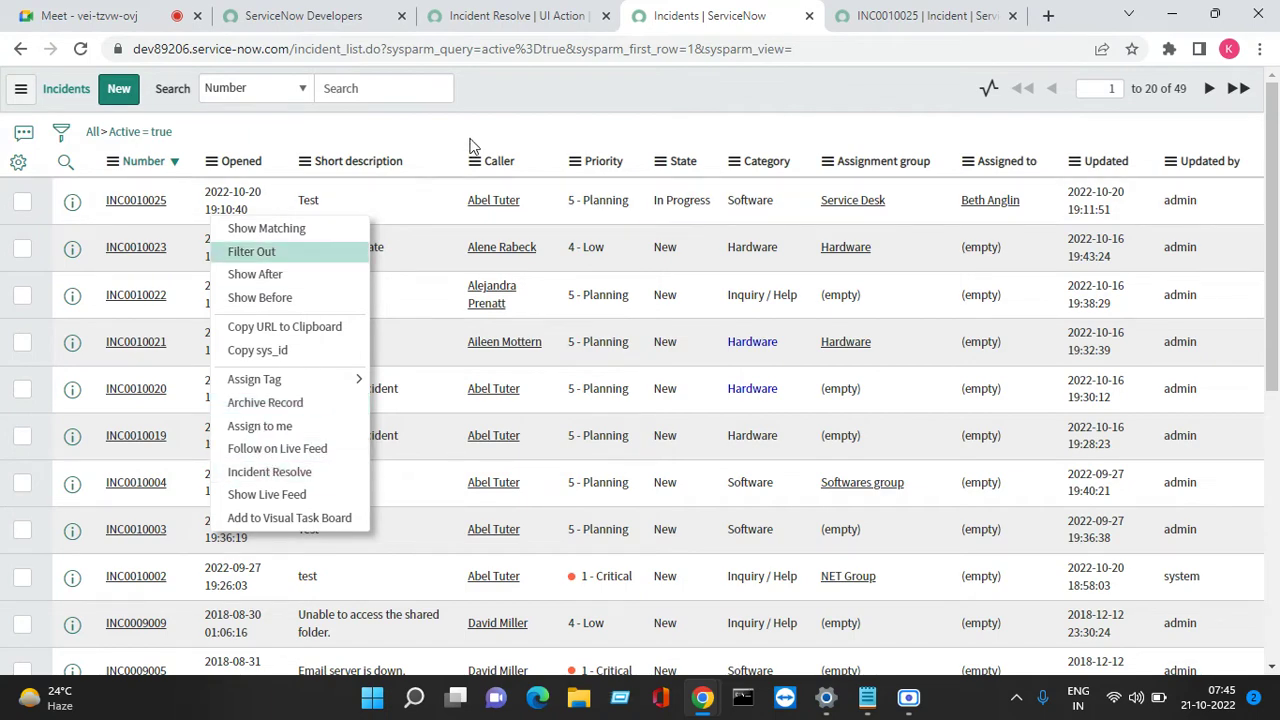
In the Incident Resolve UI action, disable List context menu, enable List choice and save the record
left_click(555, 15)
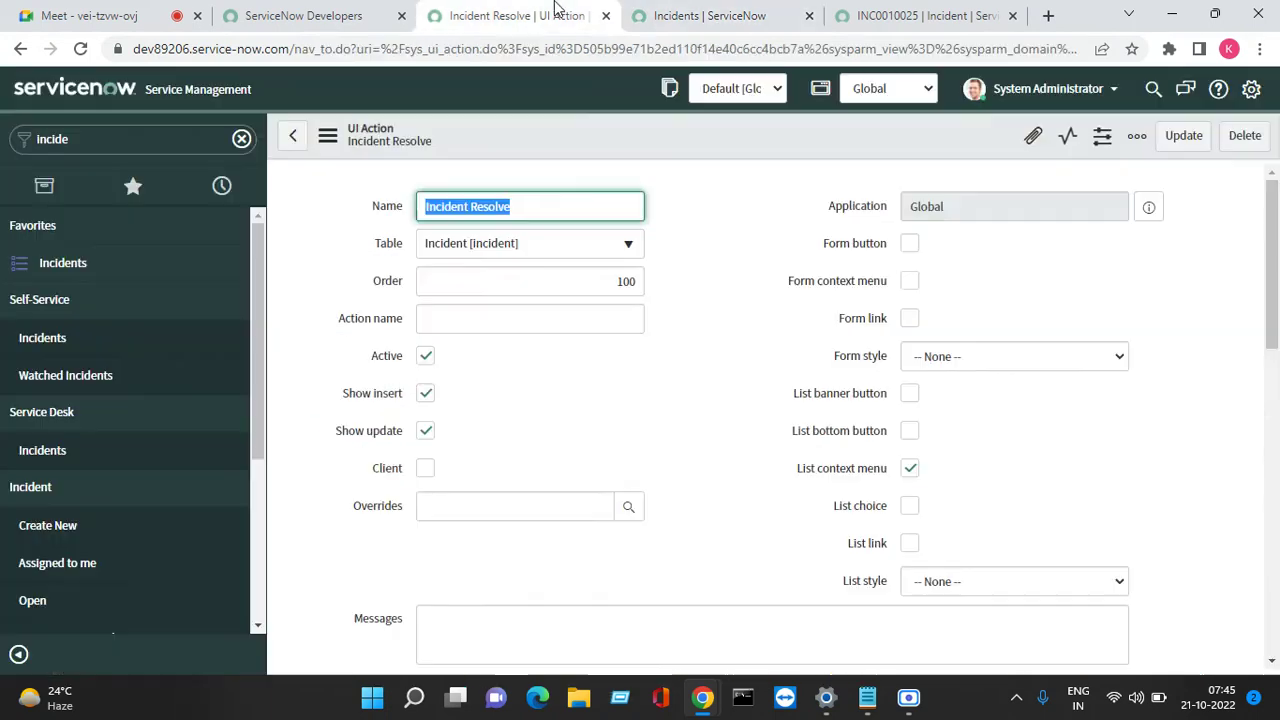
left_click(910, 470)
left_click(910, 505)
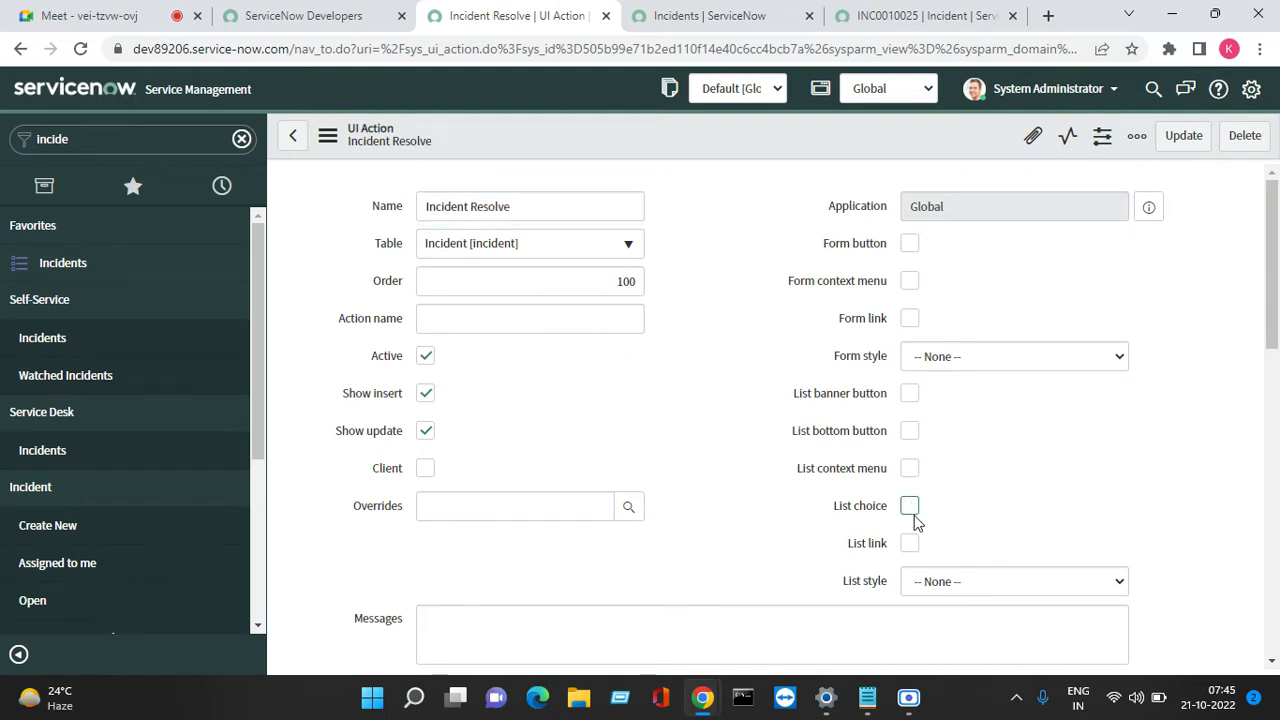
right_click(645, 121)
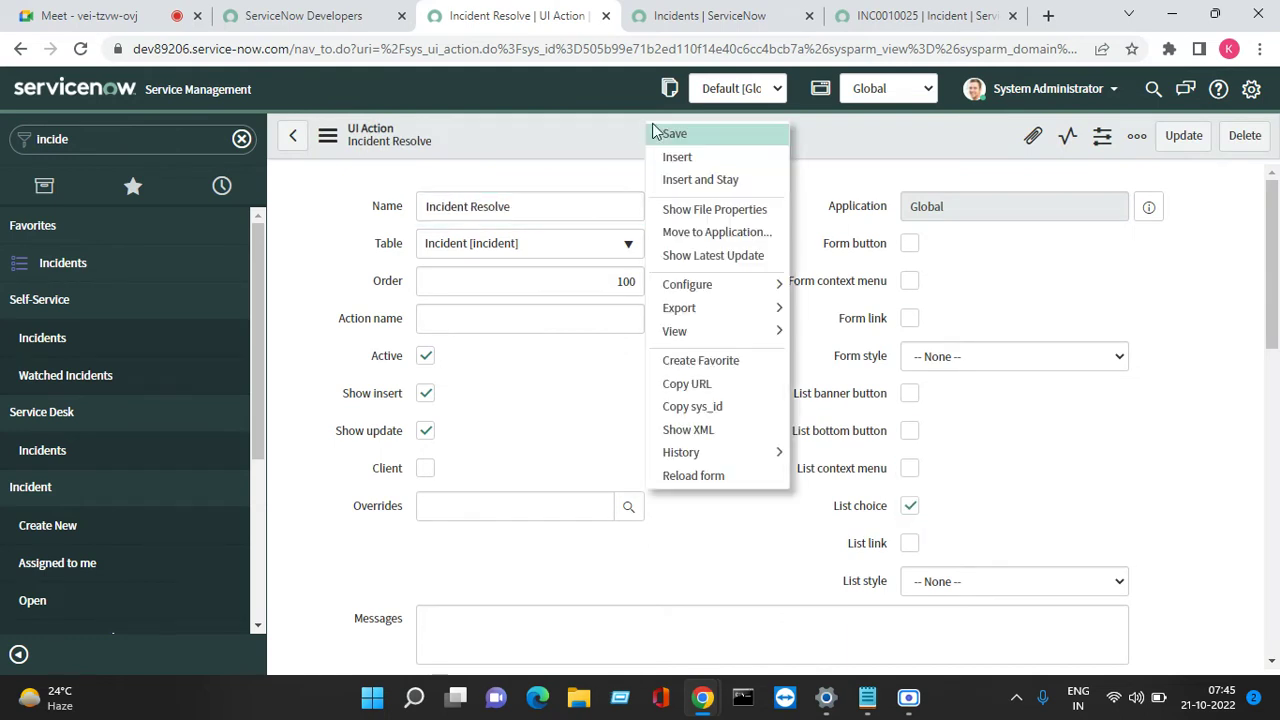
Reload the Incidents list, select incident INC0000058 and check the actions on selected rows for Incident Resolve
left_click(694, 20)
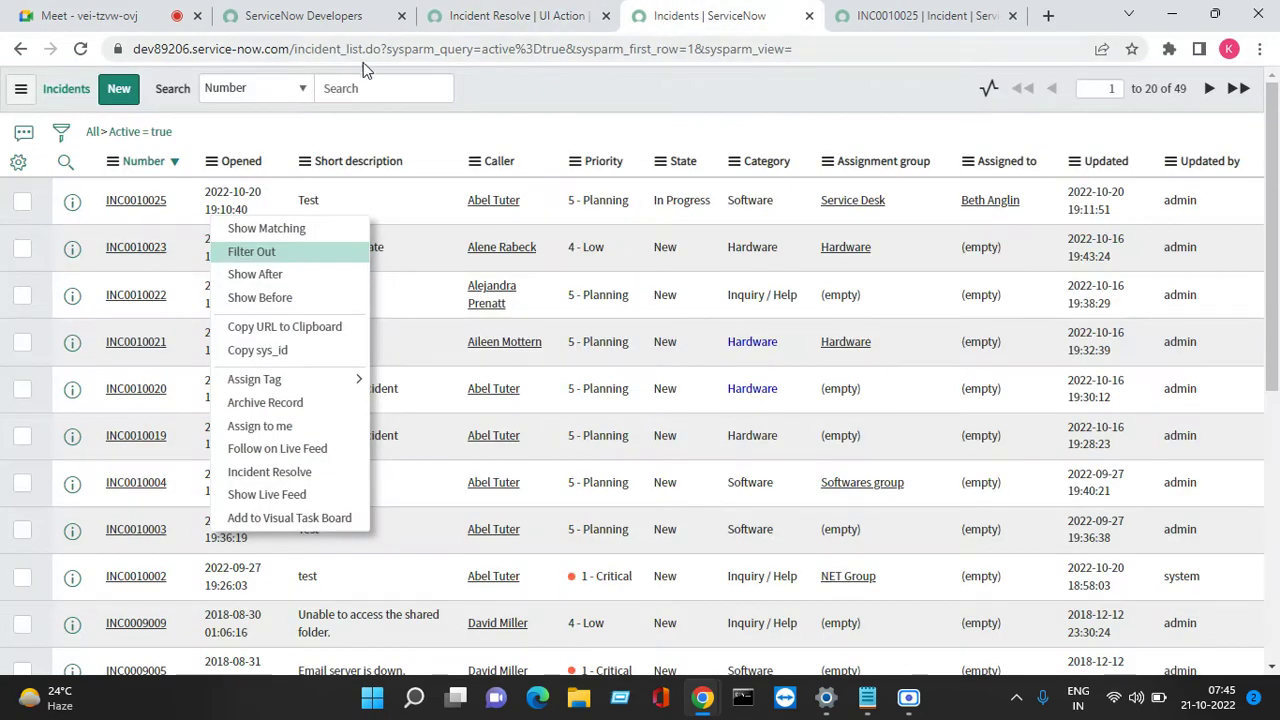
left_click(86, 54)
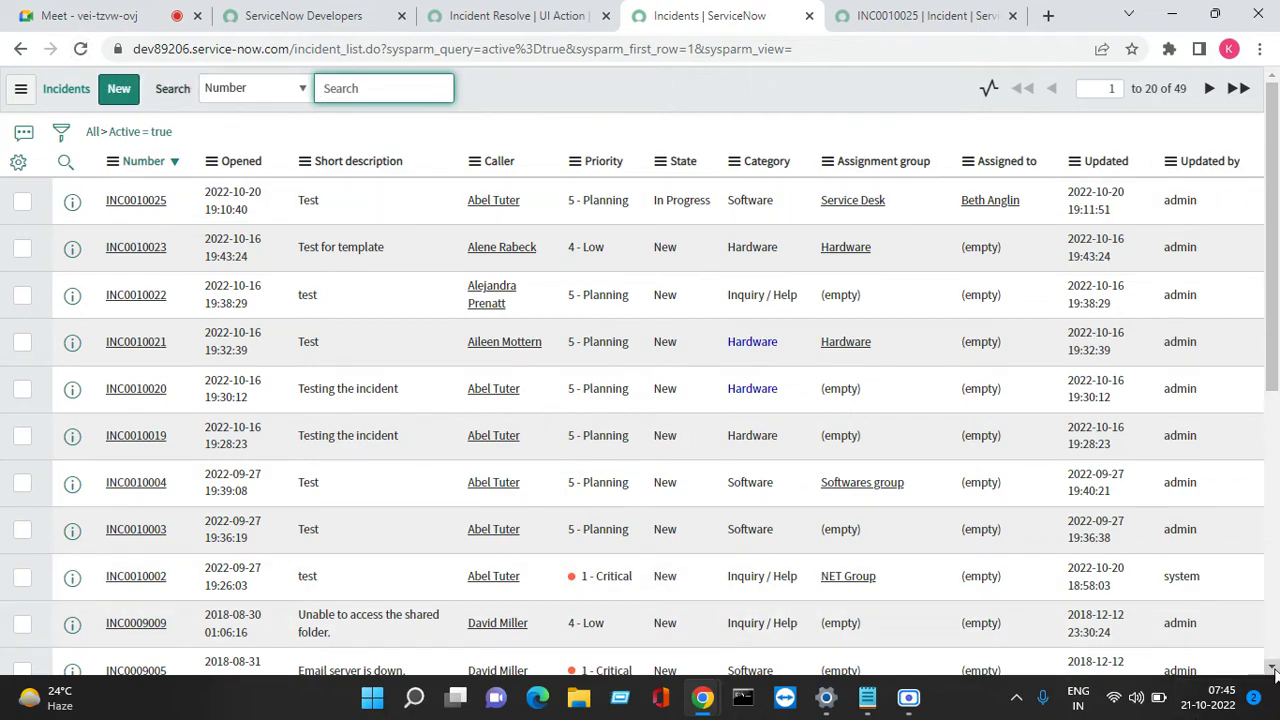
scroll(1274, 670, "down", 6)
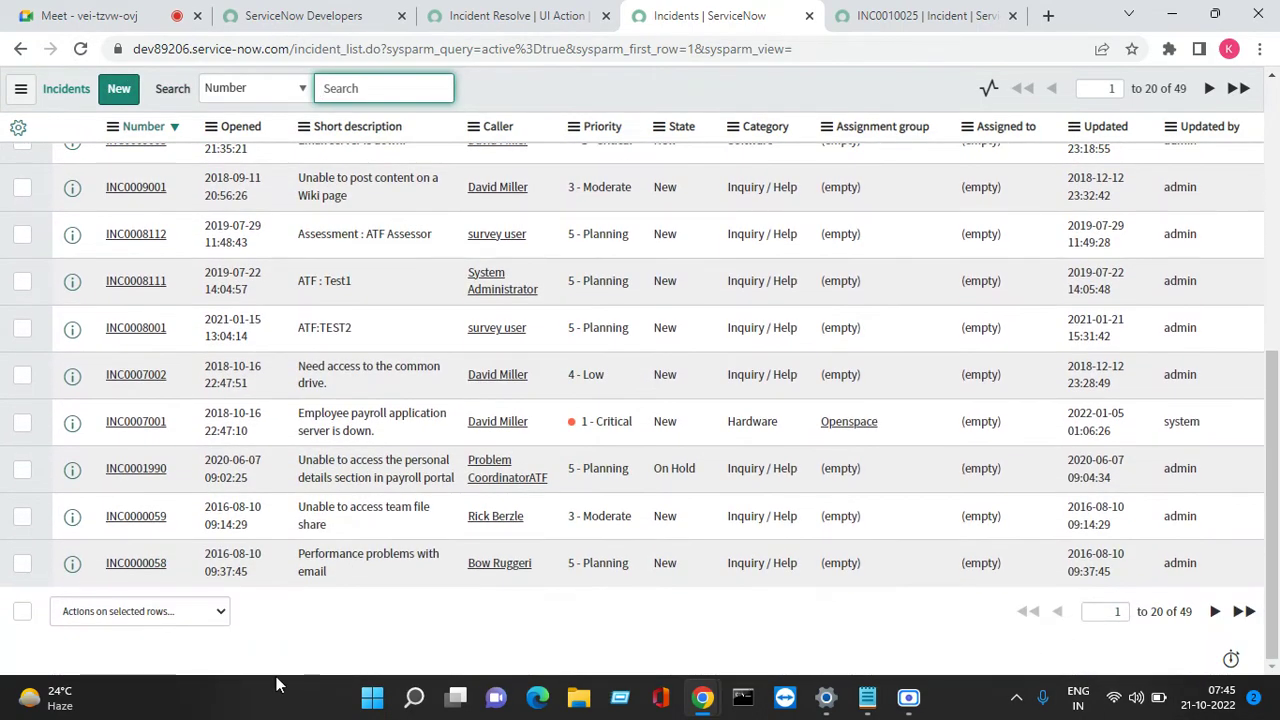
left_click(22, 566)
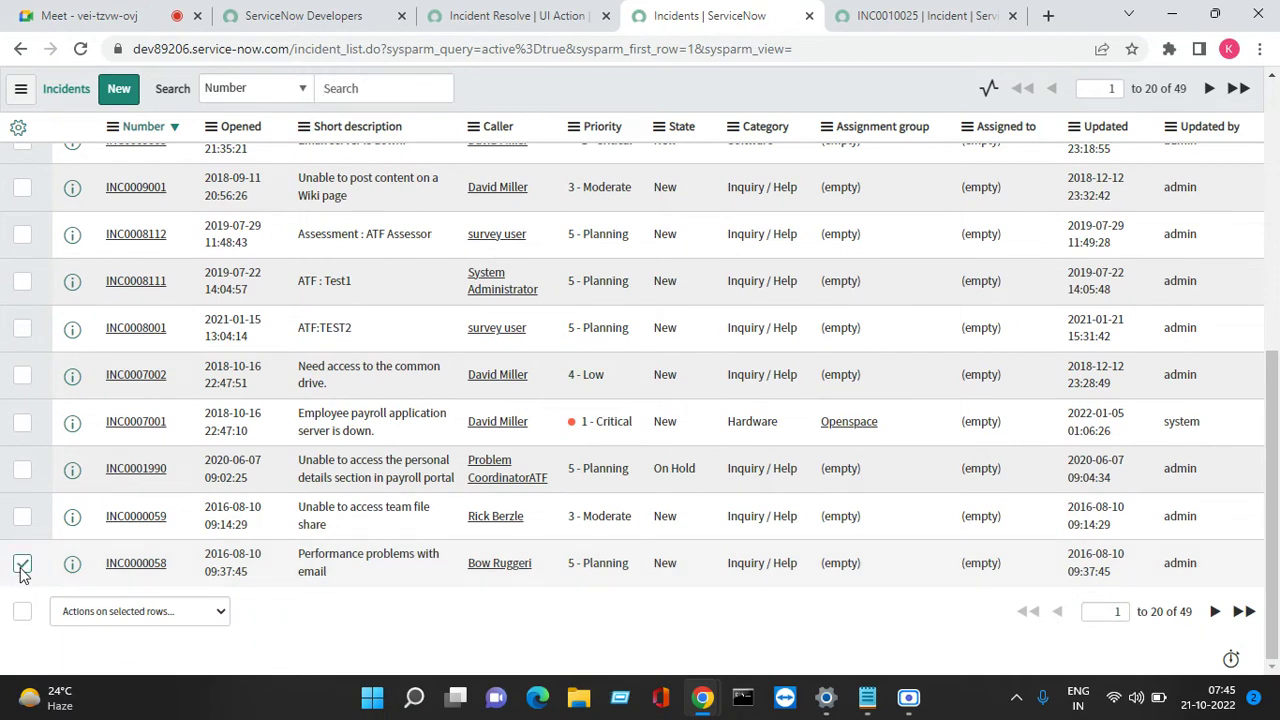
left_click(137, 612)
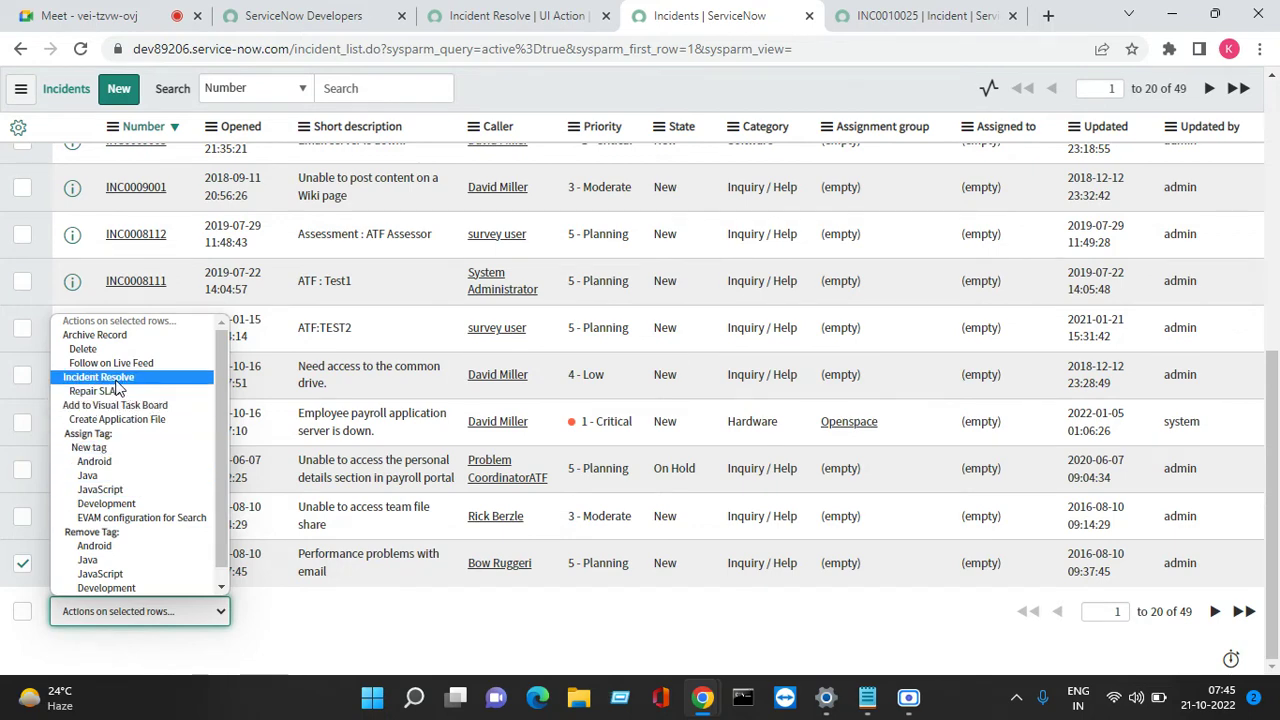
In the Incident Resolve UI action, disable List choice, enable List link and save the record
left_click(495, 12)
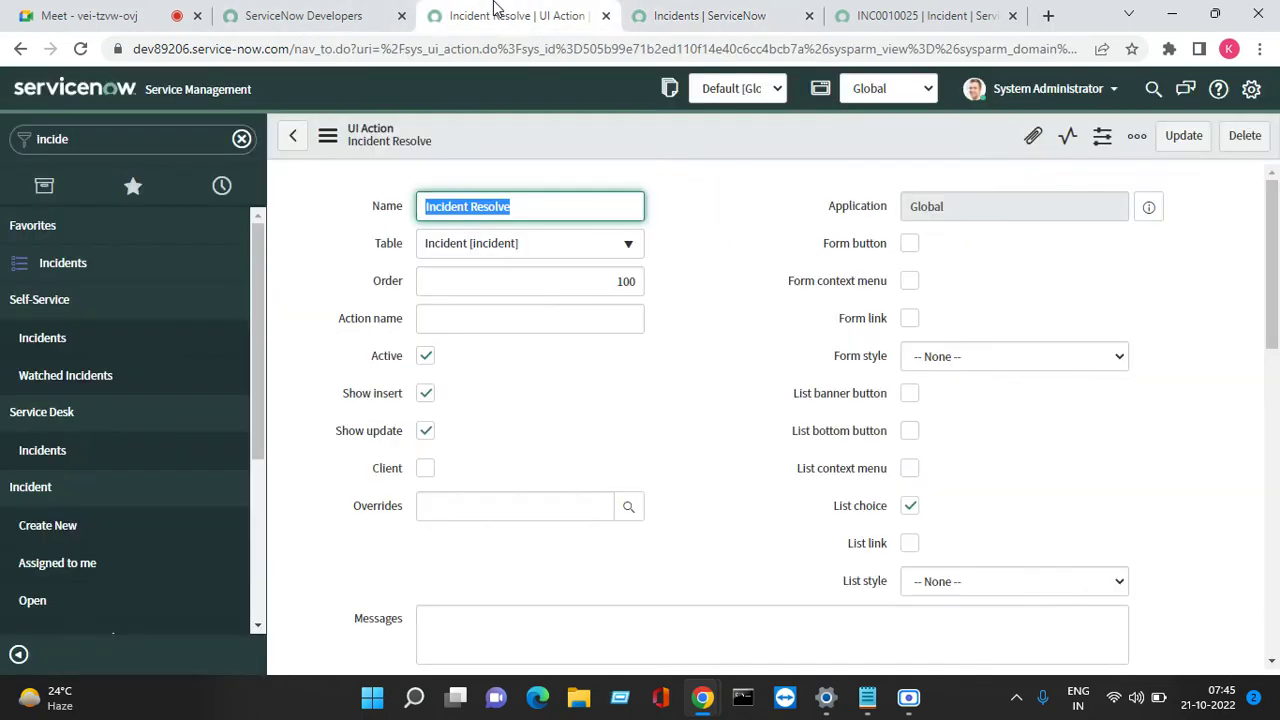
left_click(910, 507)
left_click(910, 506)
left_click(909, 543)
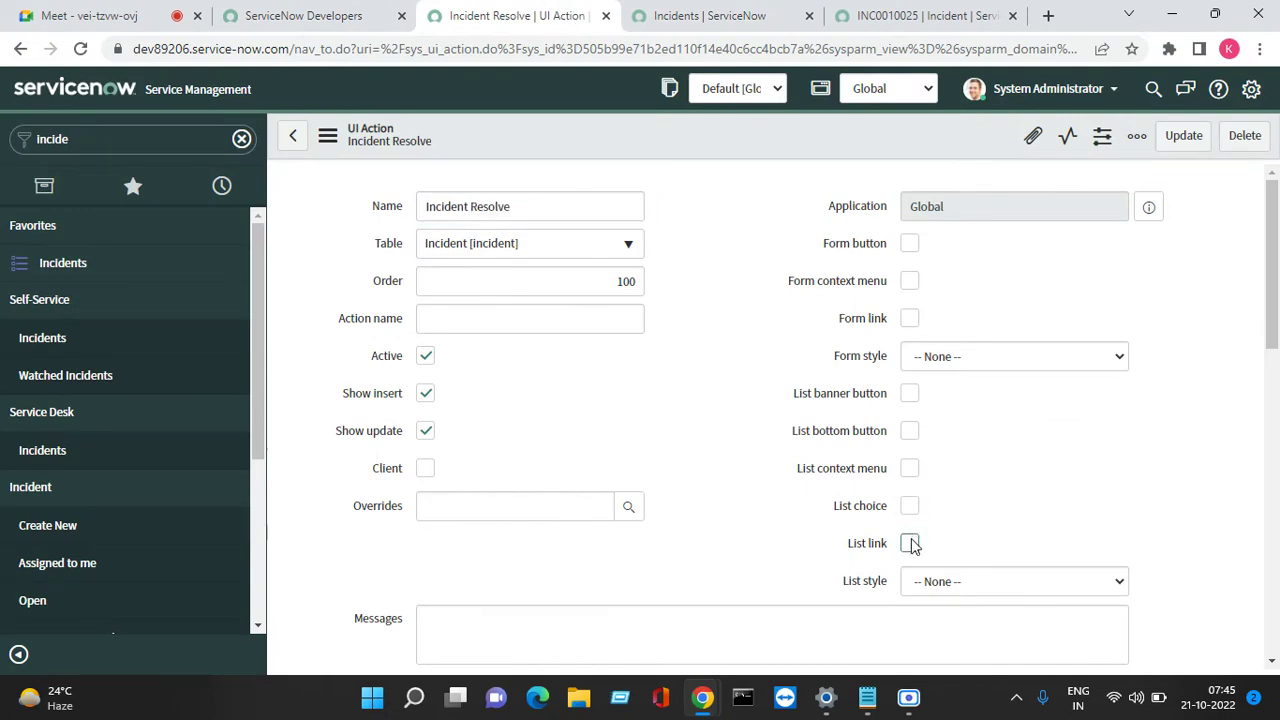
right_click(623, 133)
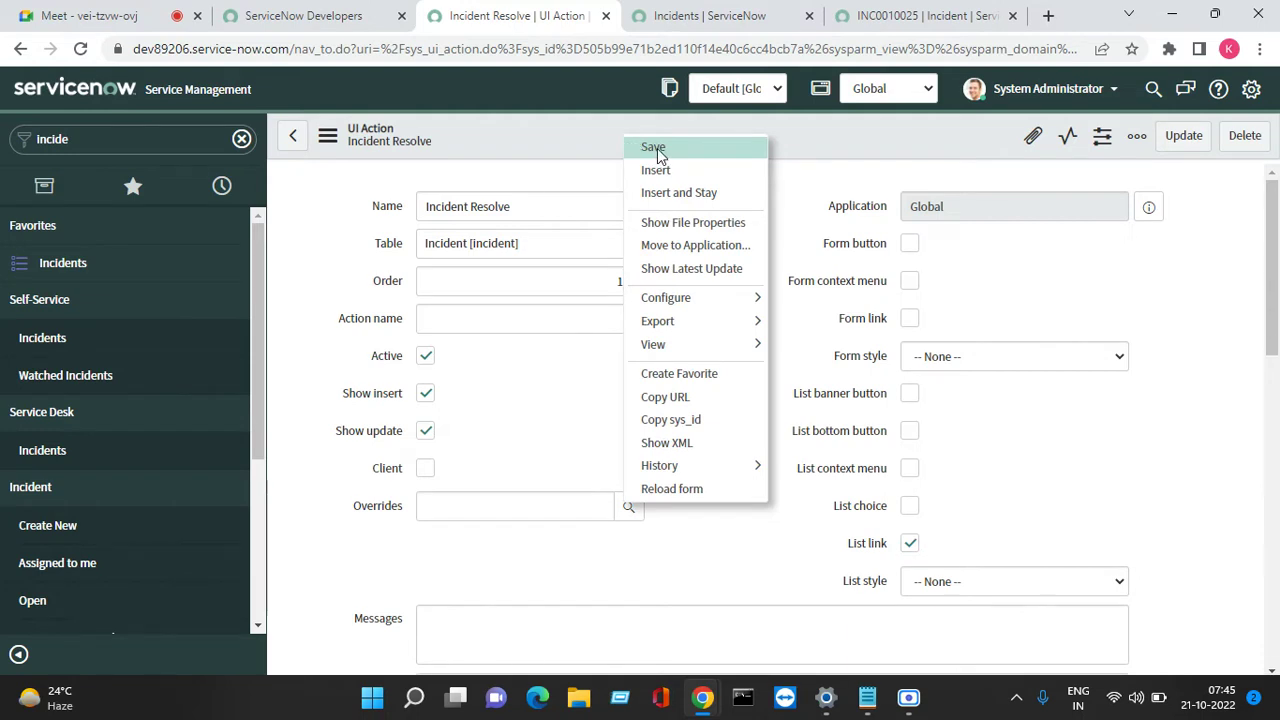
left_click(653, 148)
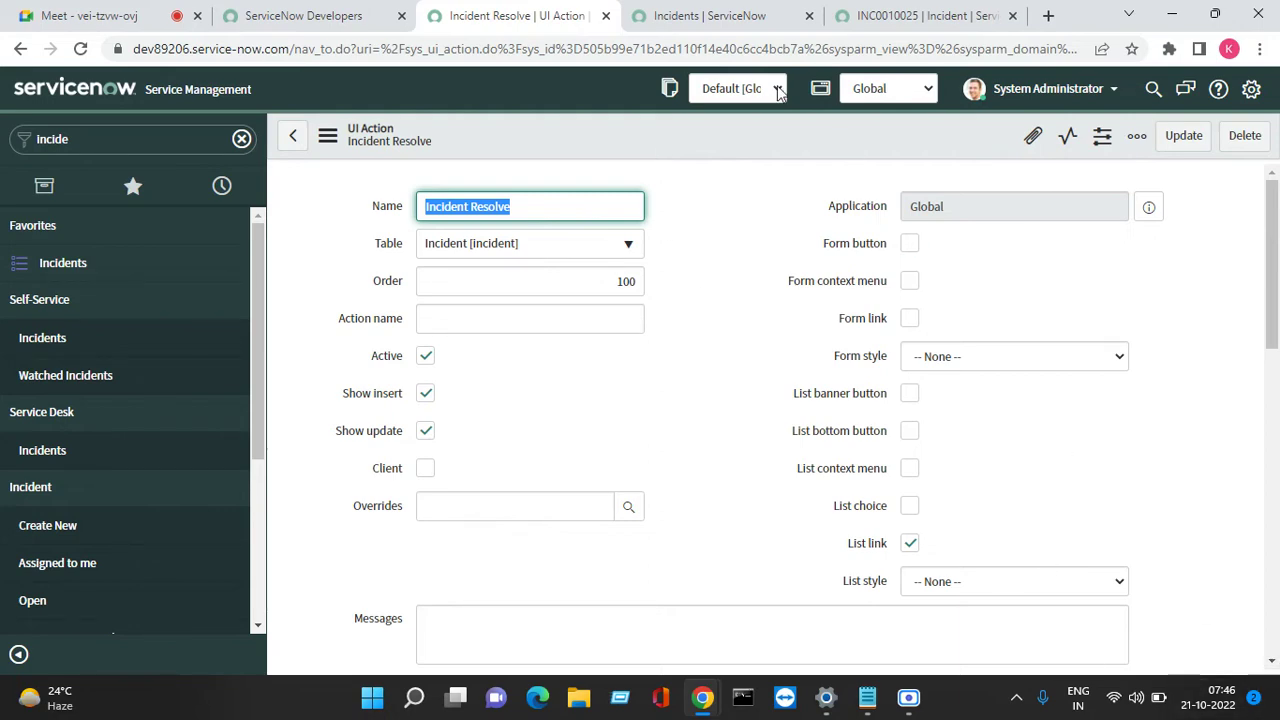
Reload the Incidents list and check its related links for the Incident Resolve action
left_click(705, 15)
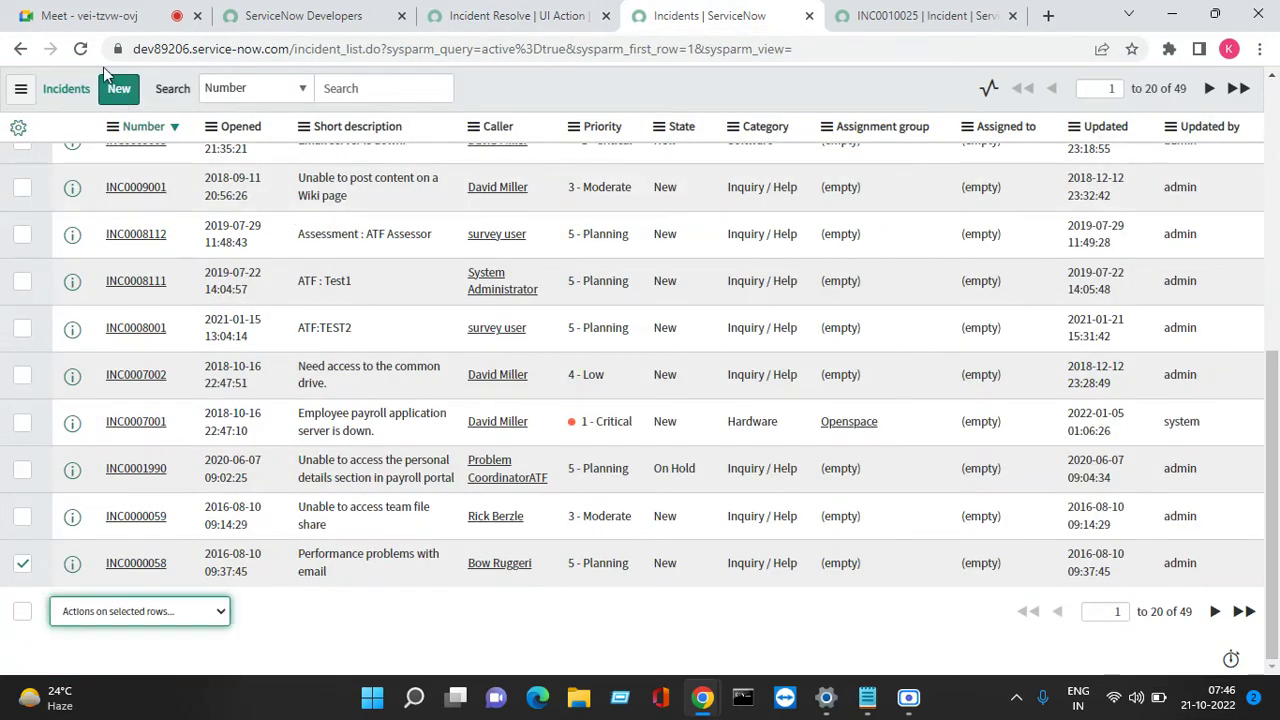
left_click(80, 48)
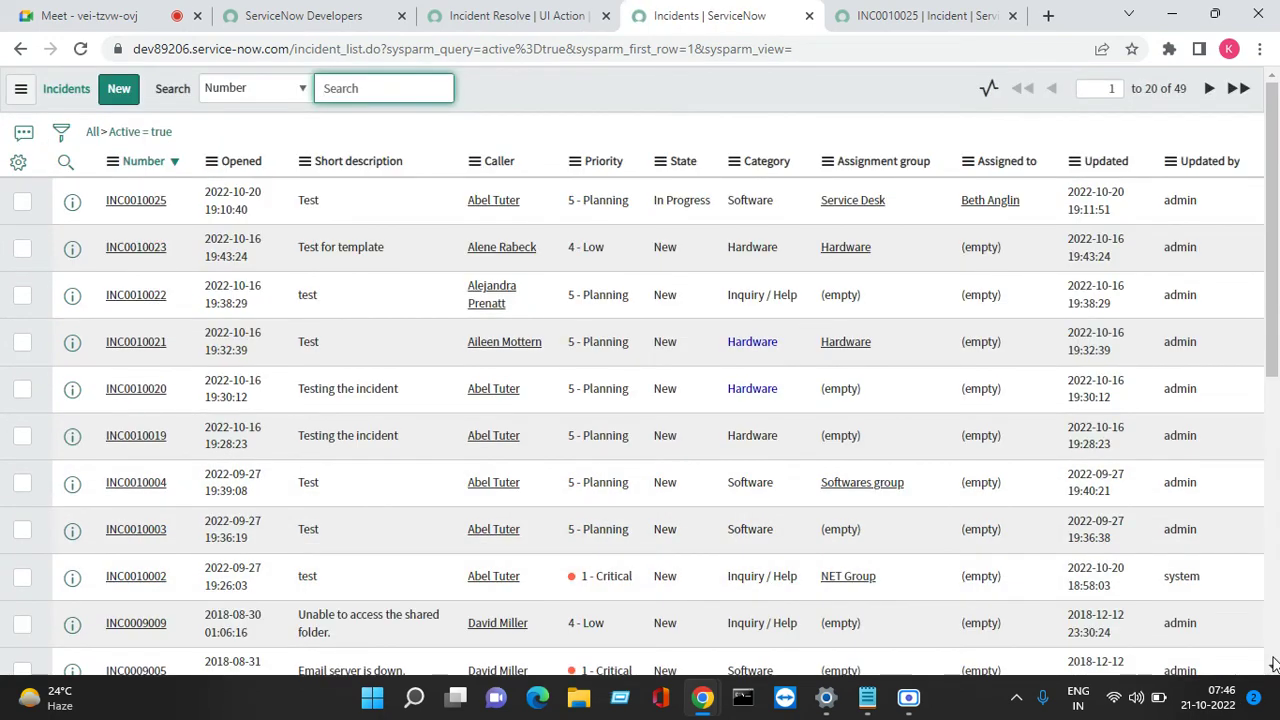
scroll(1273, 664, "down", 10)
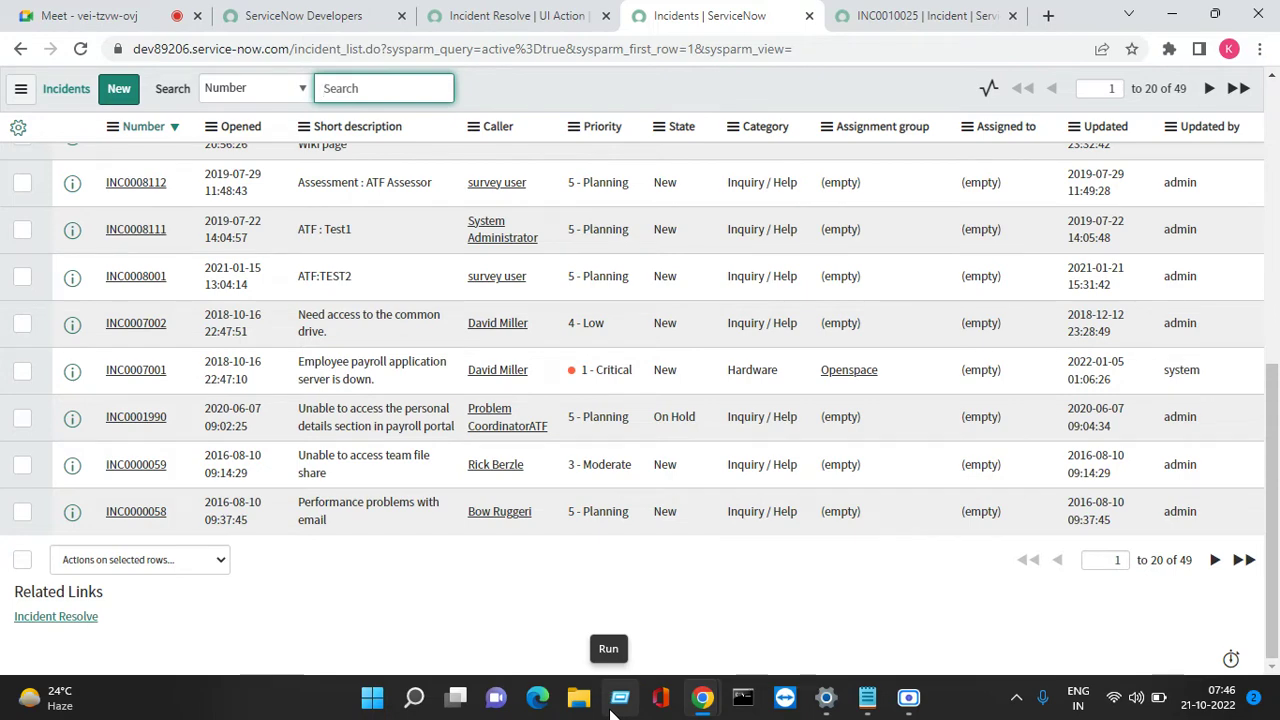
In the Incident Resolve UI action, enable Form button, Form context menu, Form link and all remaining list placements, and save the record
left_click(518, 16)
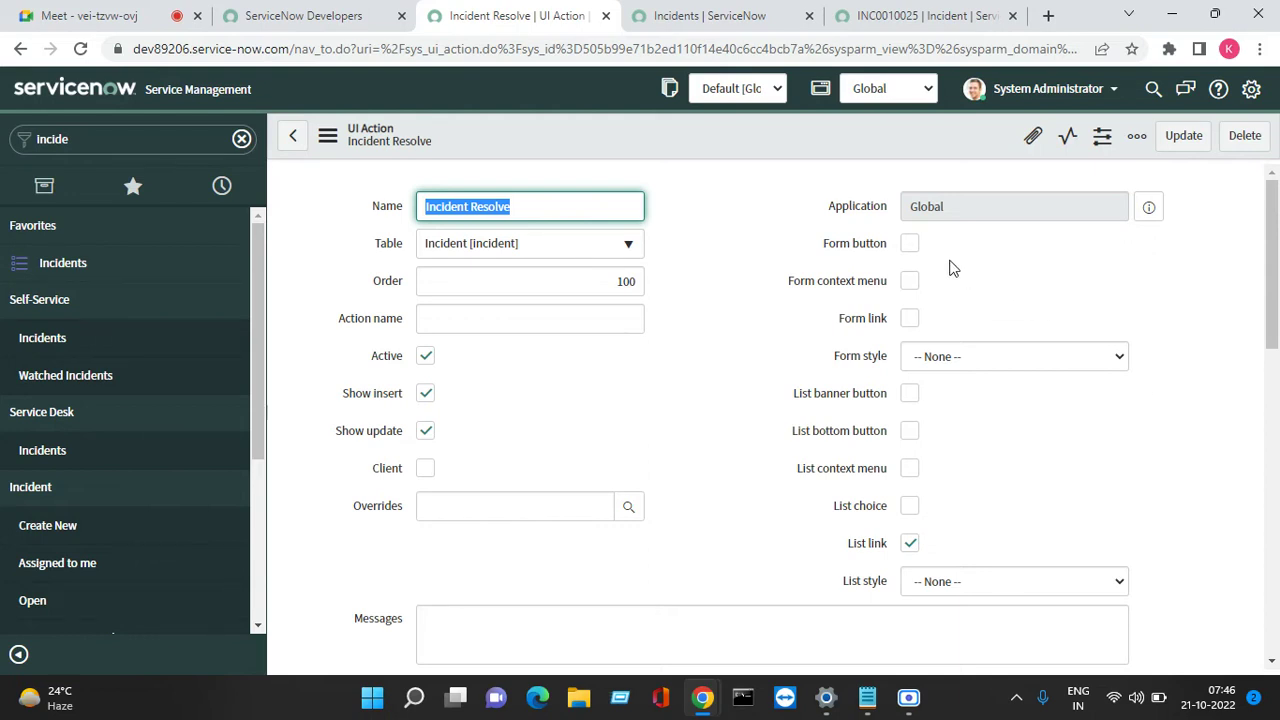
left_click(909, 243)
left_click(910, 283)
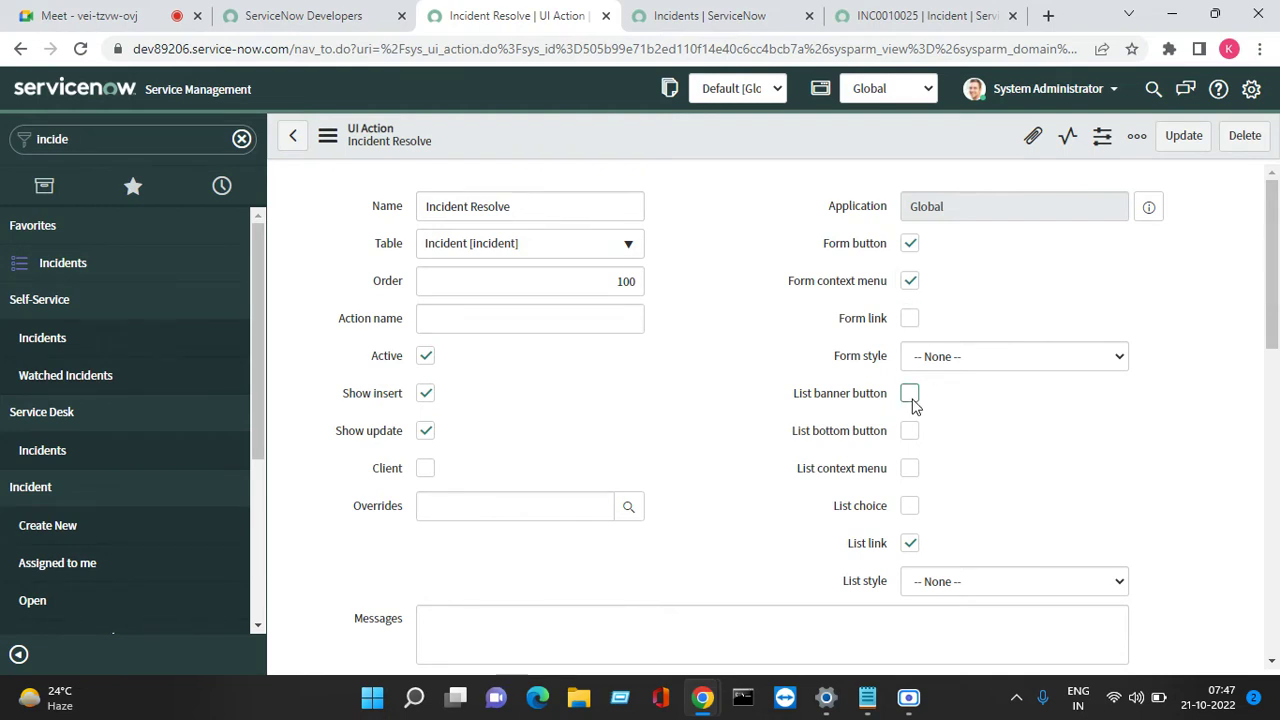
left_click(911, 319)
left_click(910, 395)
left_click(911, 434)
left_click(911, 472)
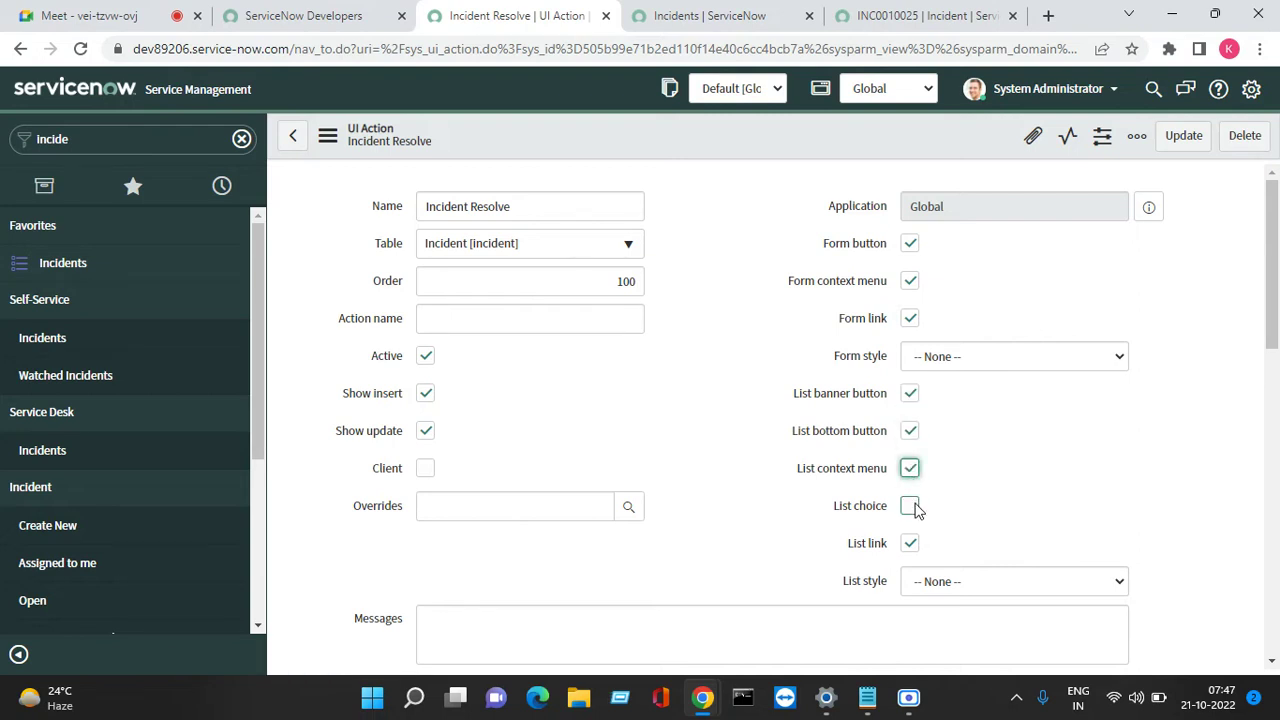
left_click(912, 506)
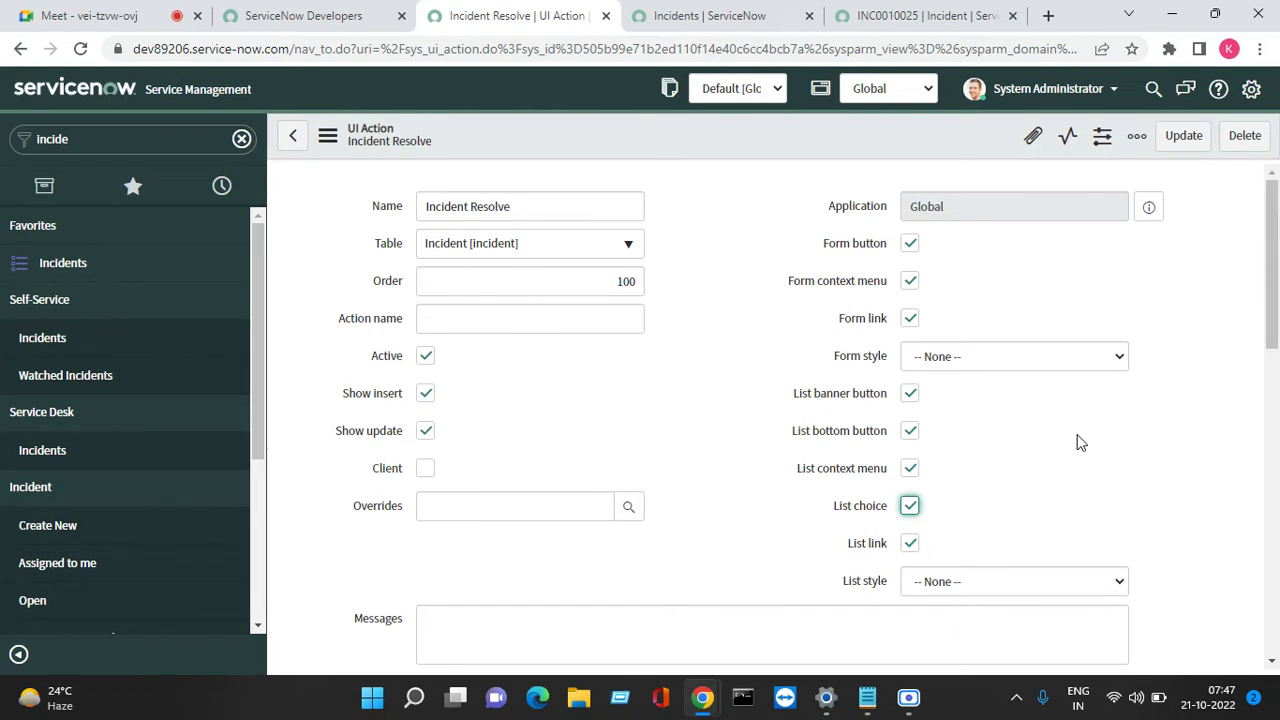
left_click(556, 142)
right_click(556, 142)
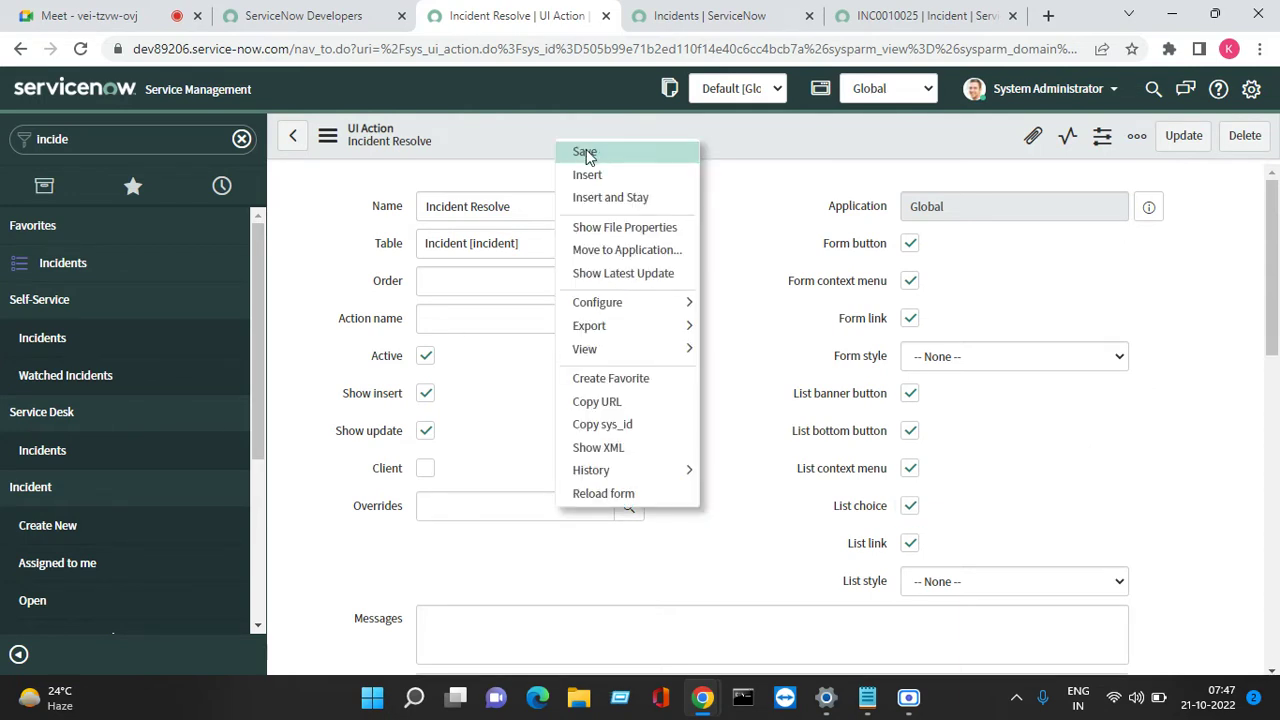
left_click(586, 154)
Reload incident INC0010025 and check its form buttons, related links and form context menu for Incident Resolve
left_click(922, 16)
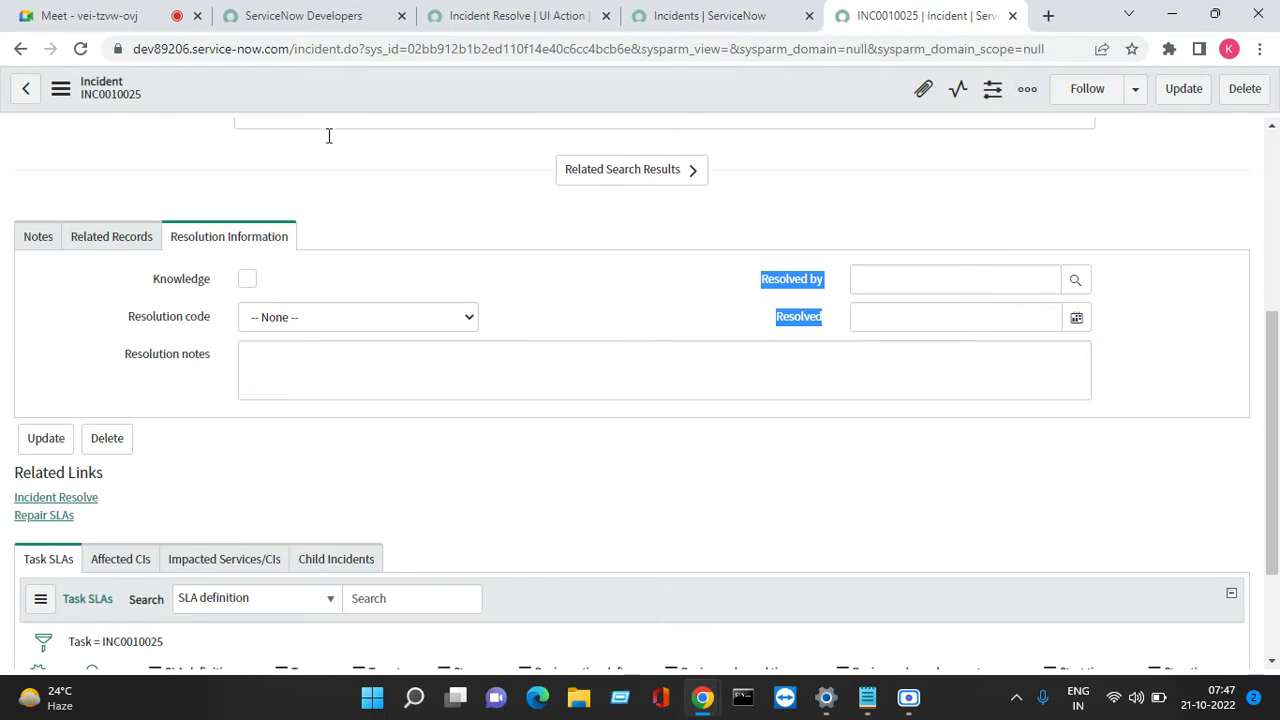
left_click(82, 49)
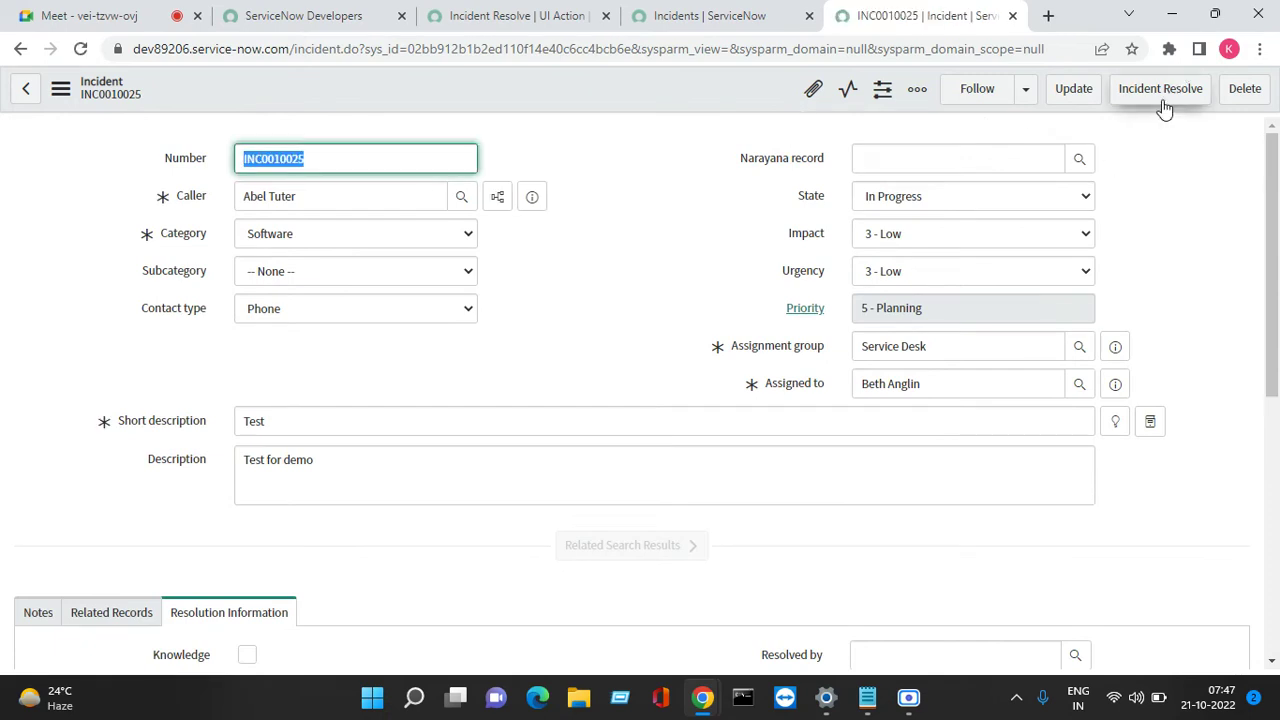
left_click(1273, 662)
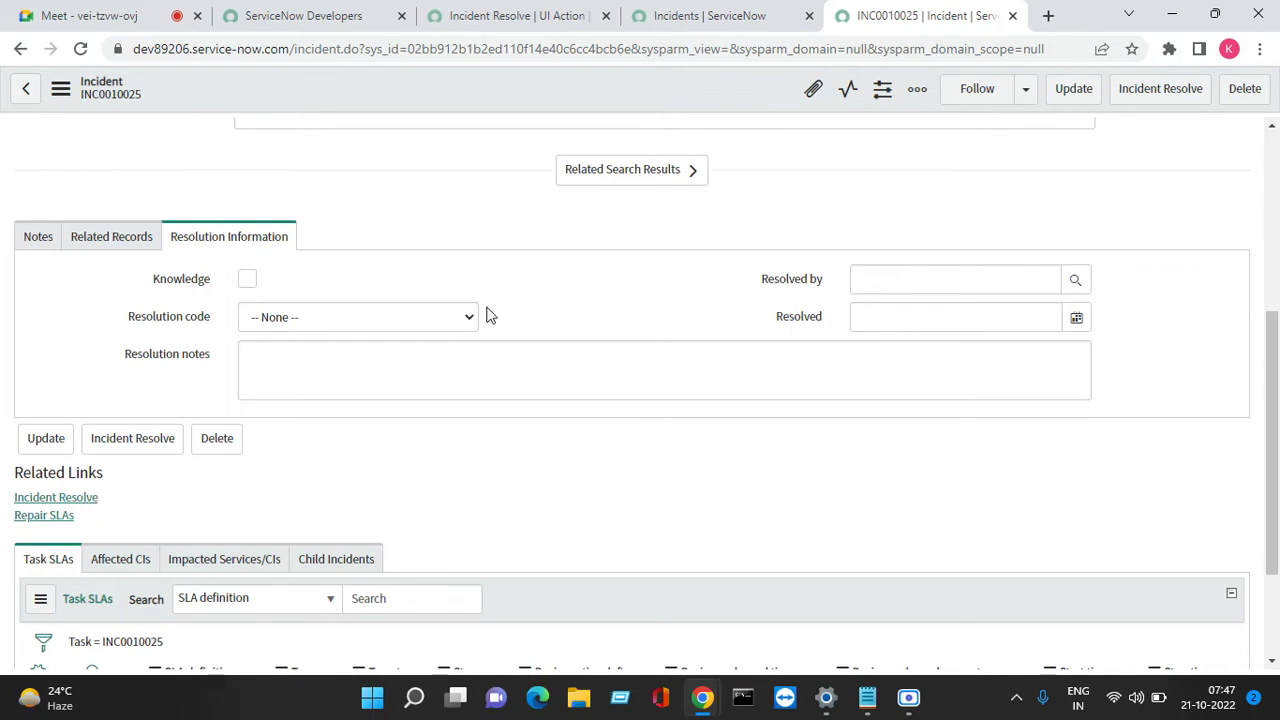
right_click(487, 90)
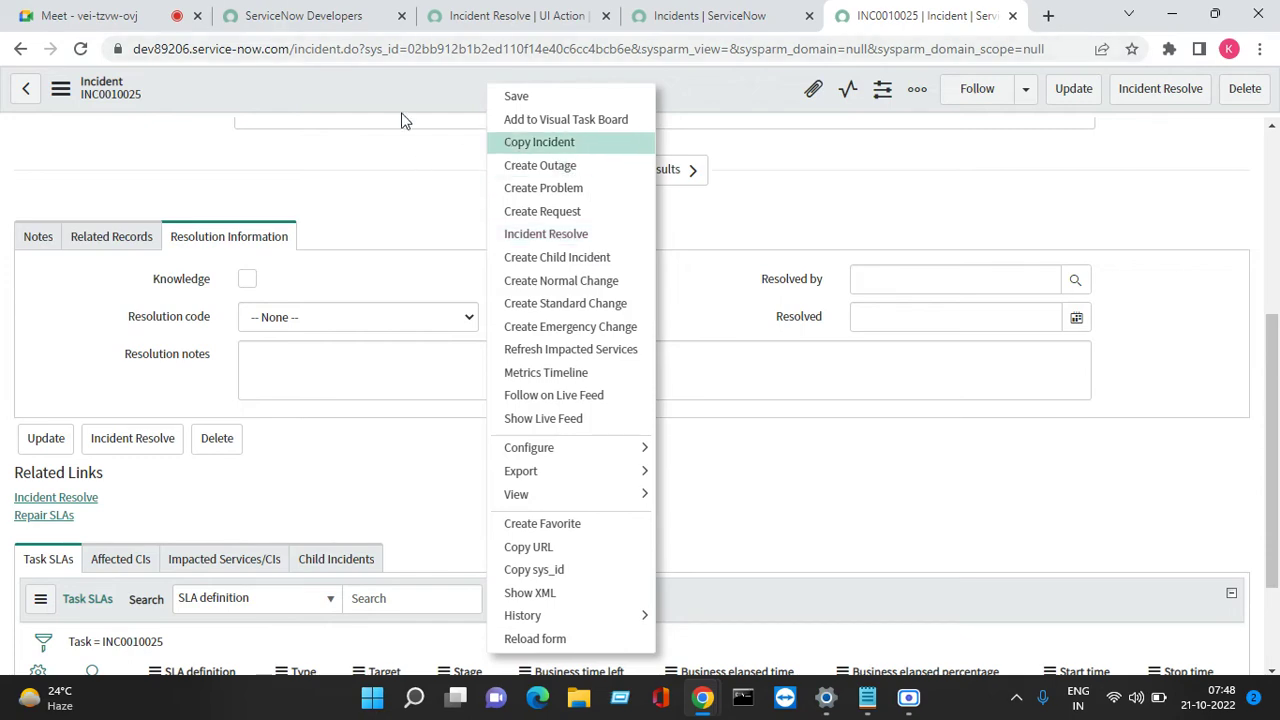
scroll(397, 149, "up", 10)
Reload the Incidents list, select all rows and check the banner, bottom, selected-row actions, related links and row context menu for Incident Resolve
left_click(700, 15)
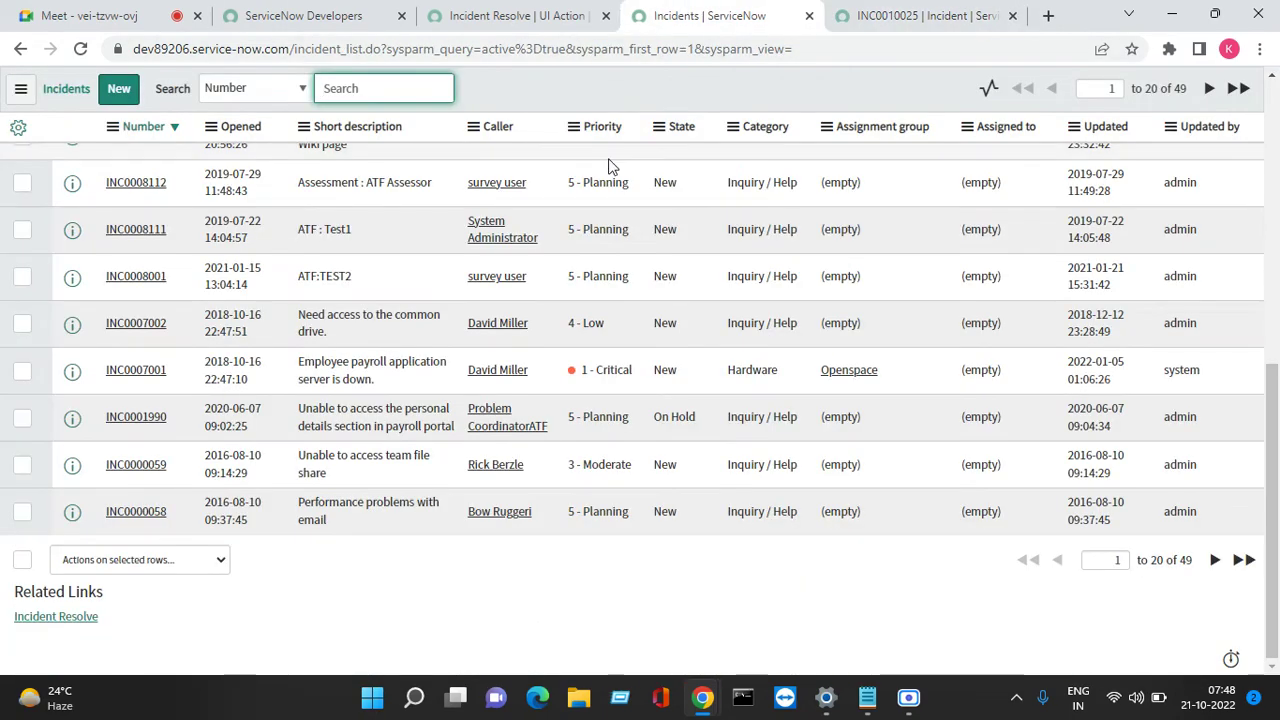
left_click(80, 48)
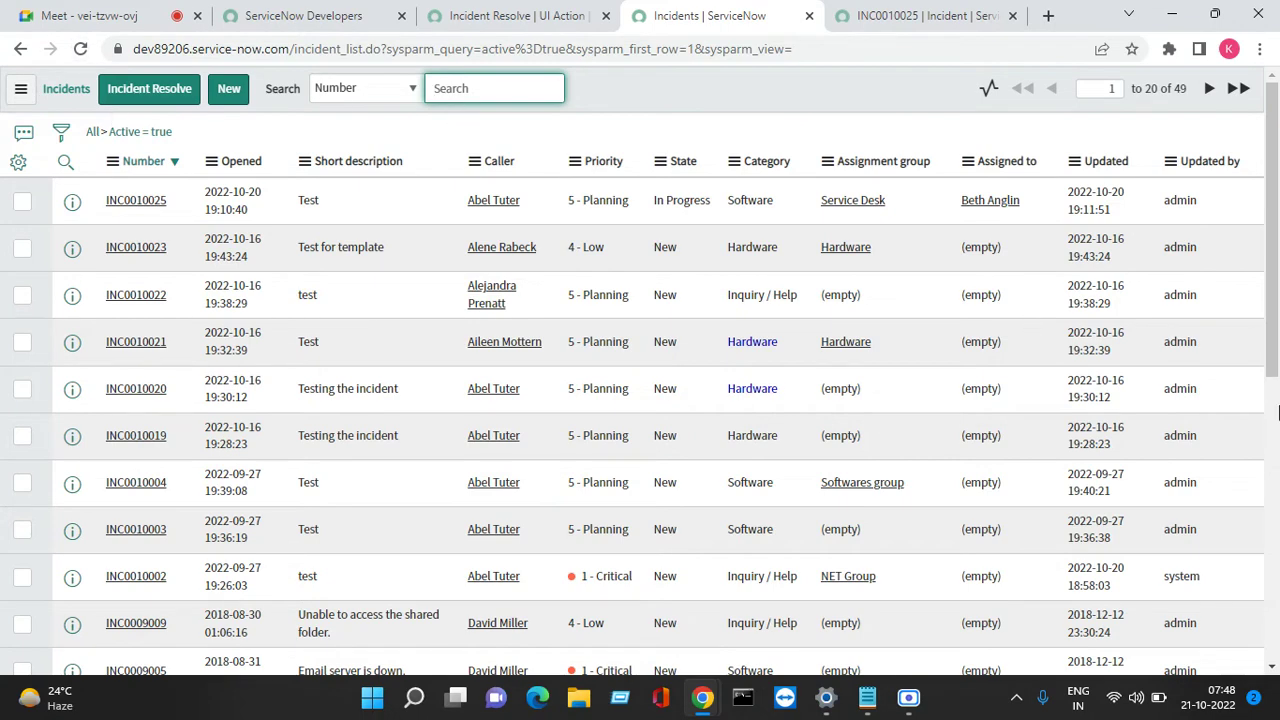
scroll(1275, 358, "down", 5)
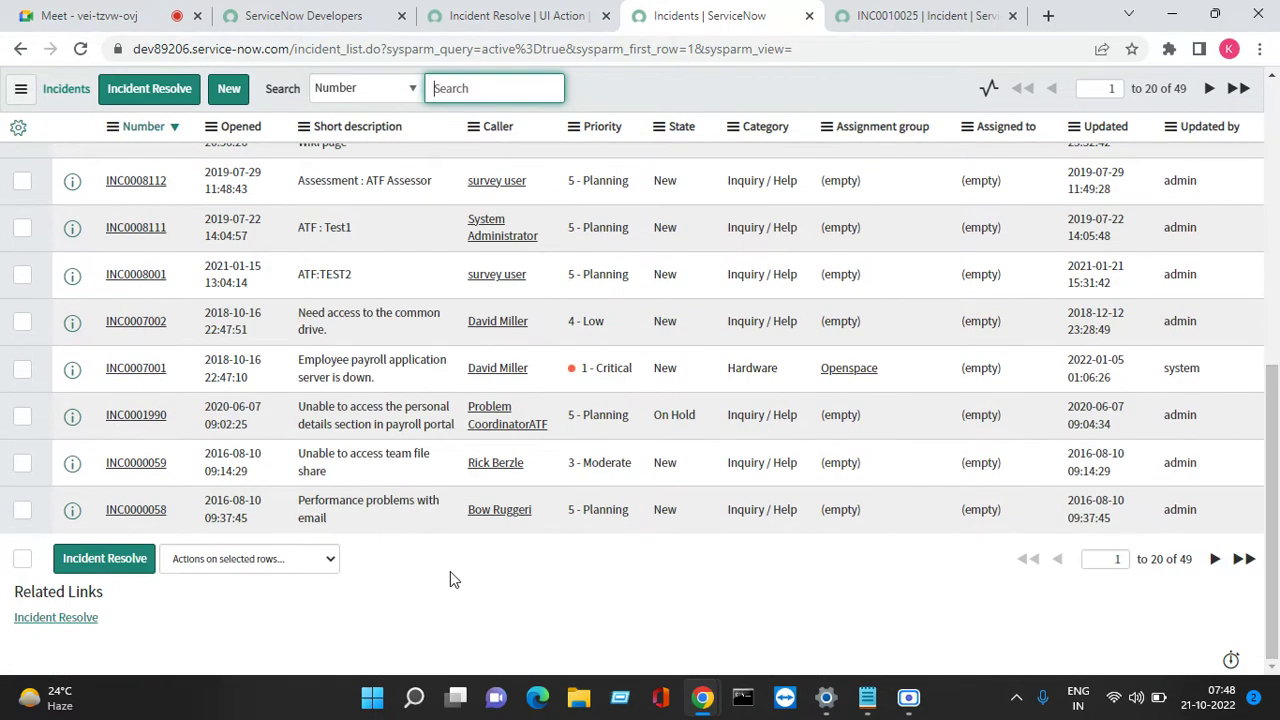
left_click(22, 558)
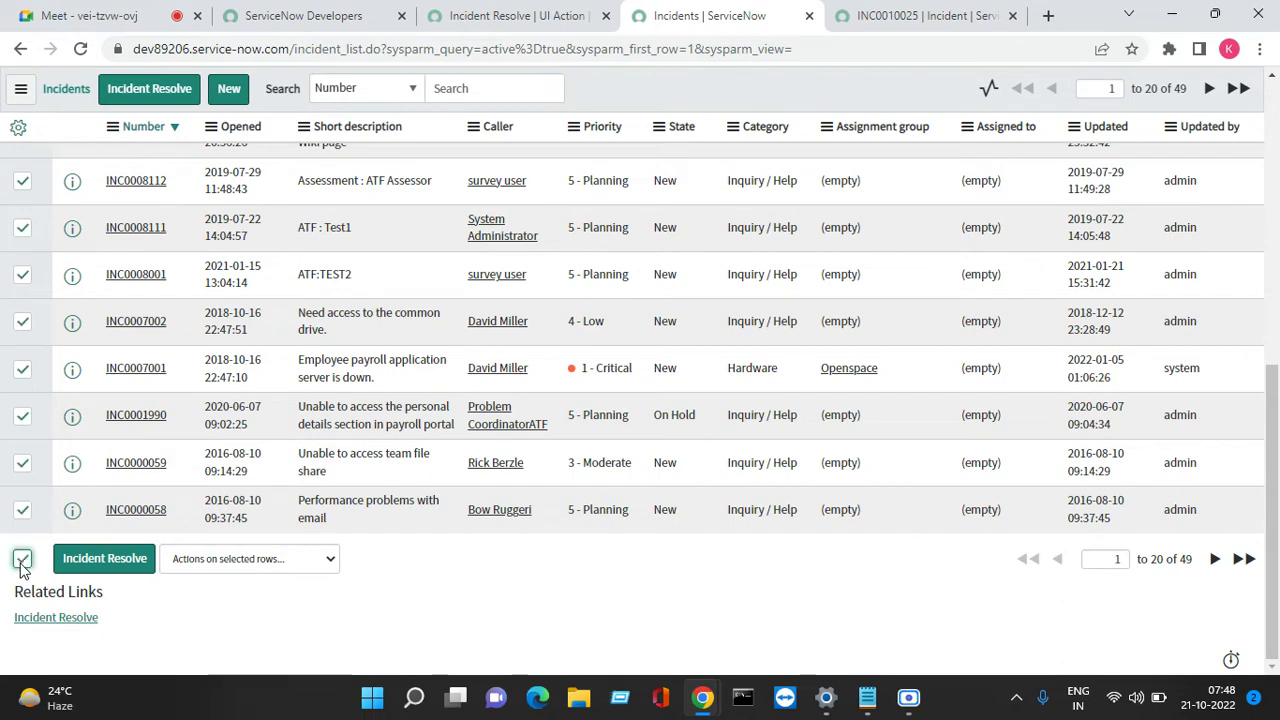
left_click(260, 568)
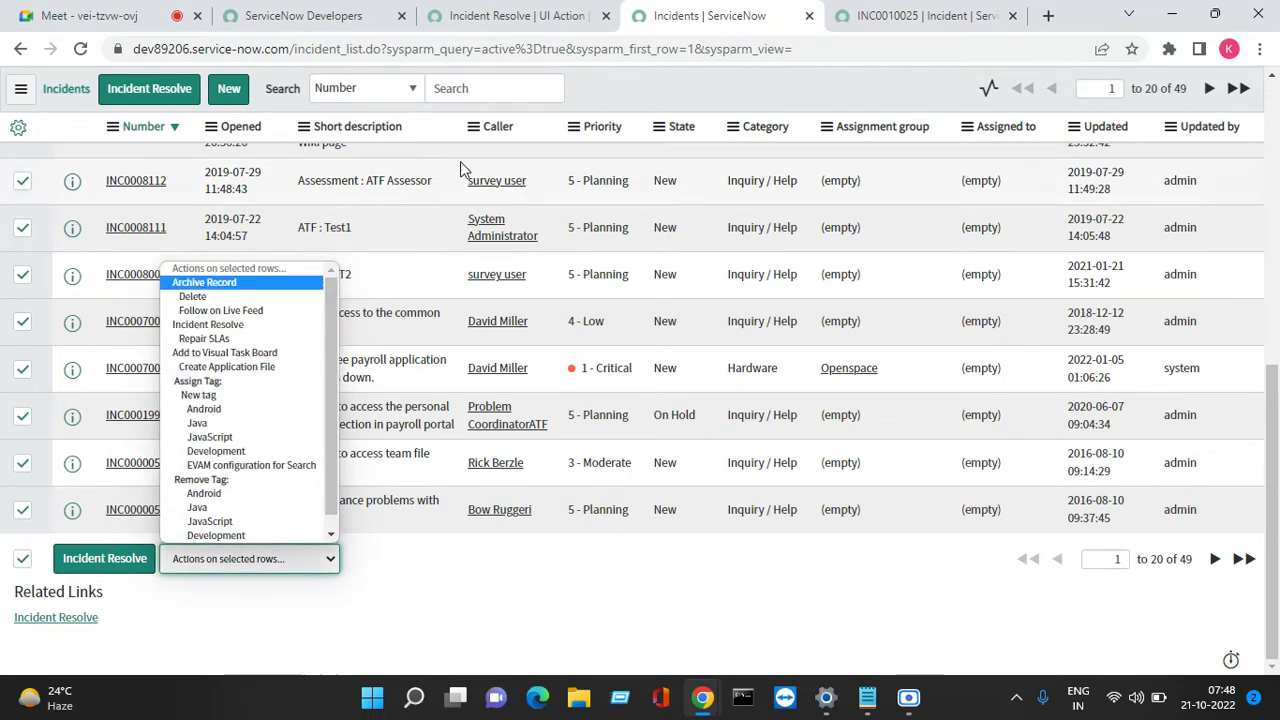
left_click_drag(629, 87, 249, 195)
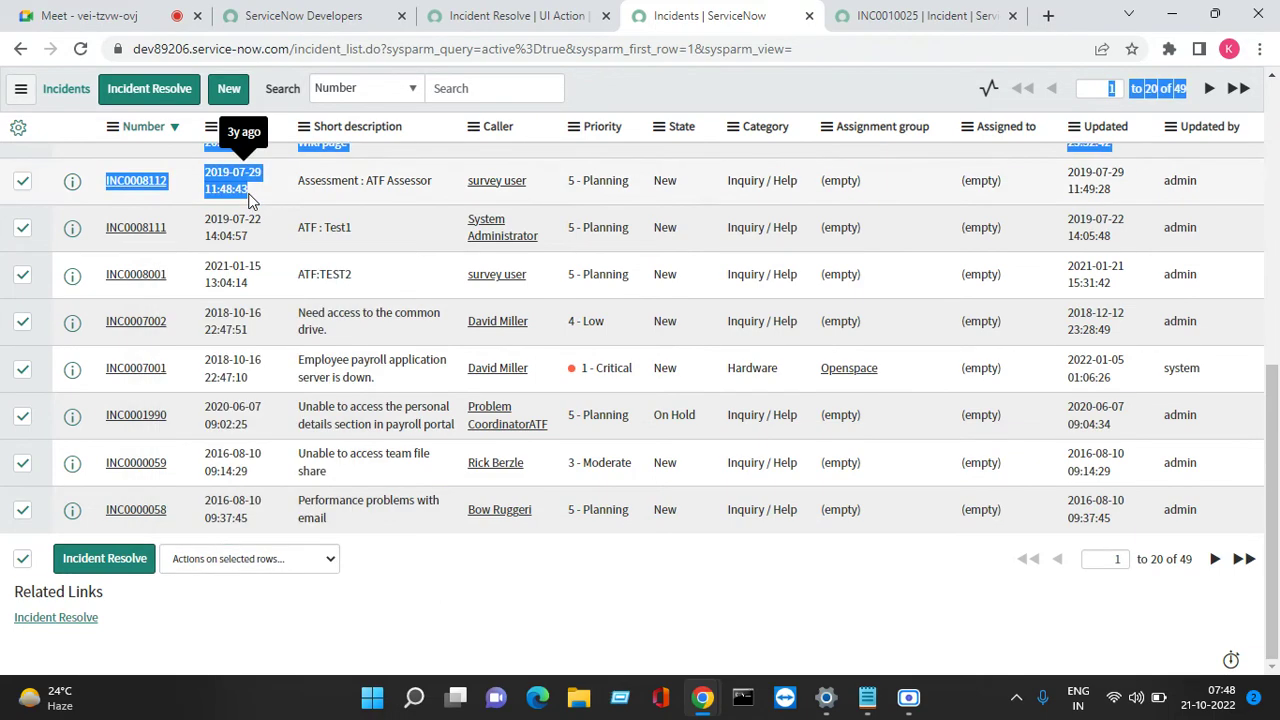
right_click(249, 195)
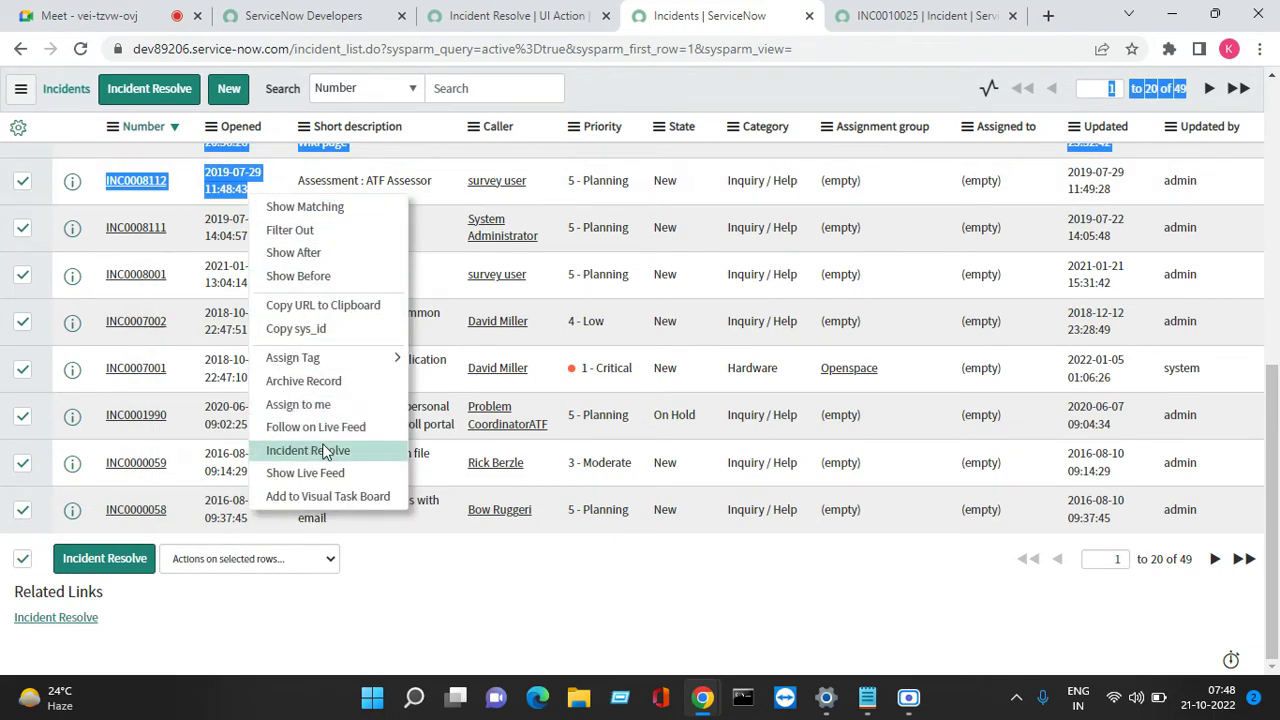
left_click(519, 22)
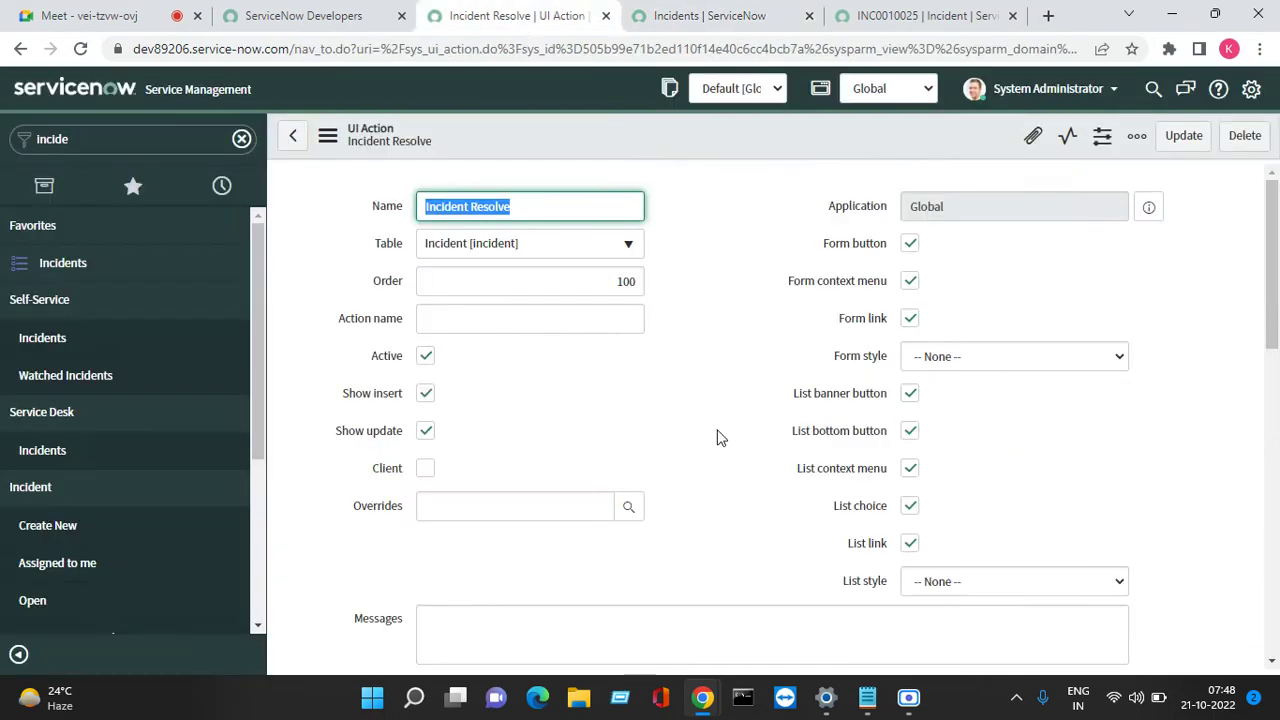
left_click(910, 544)
left_click(695, 16)
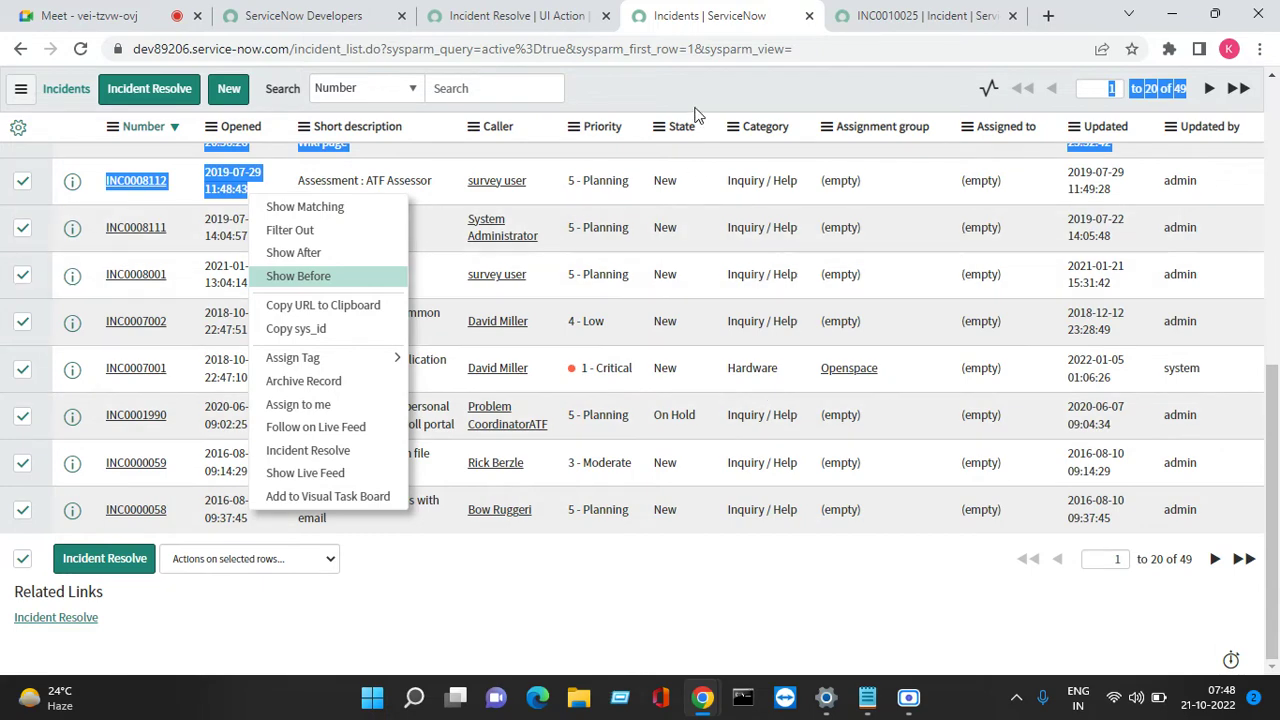
left_click(928, 18)
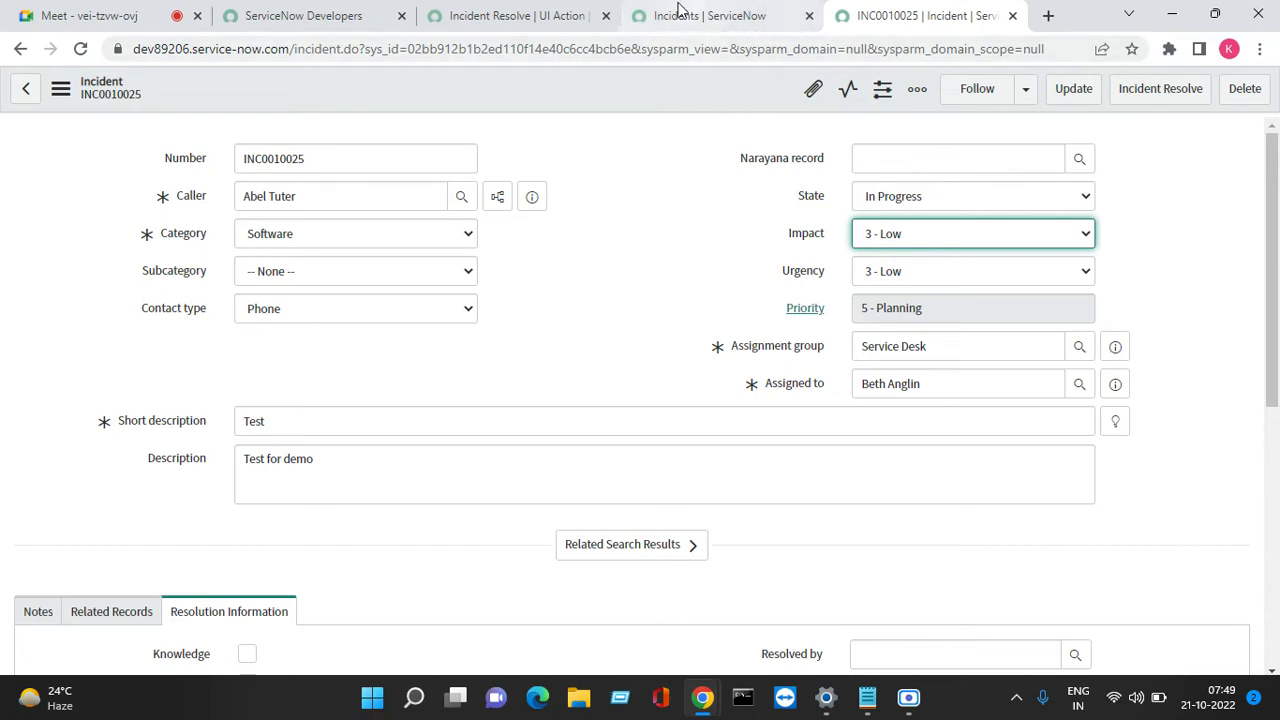
In the Incident Resolve UI action, disable every form and list placement except Form button and save the record
left_click(505, 18)
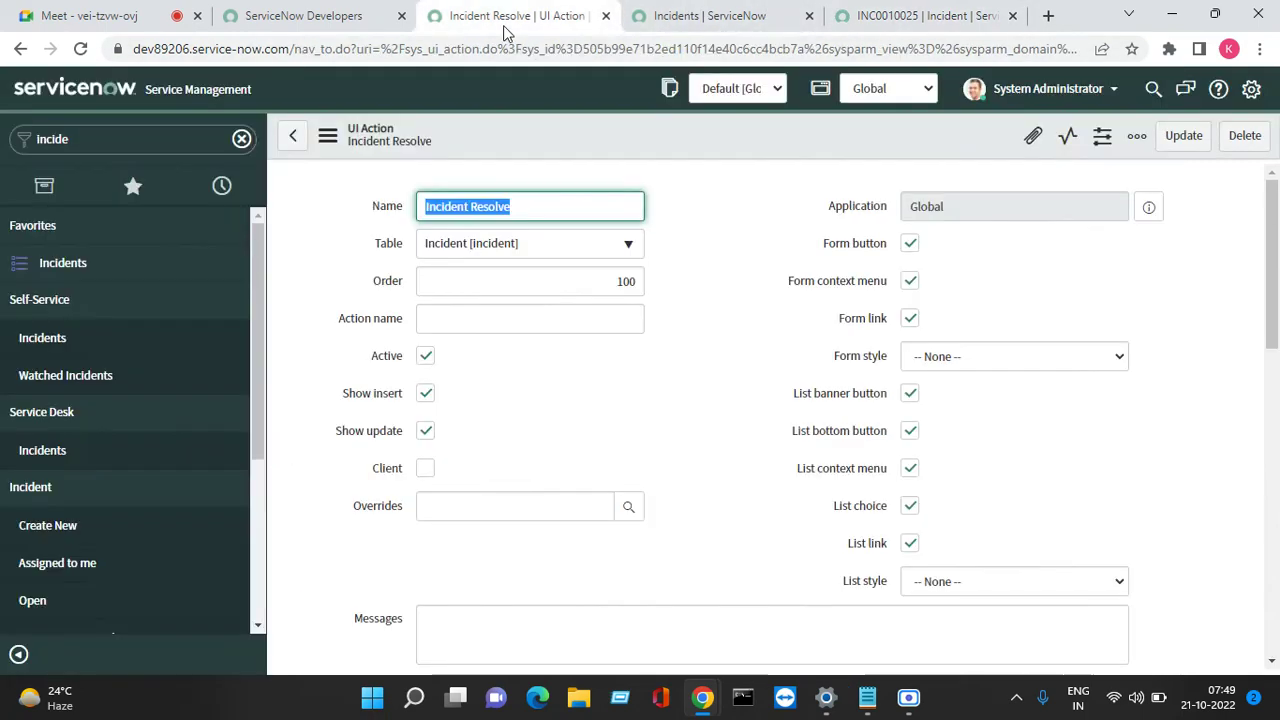
left_click(910, 318)
left_click(911, 322)
double_click(909, 540)
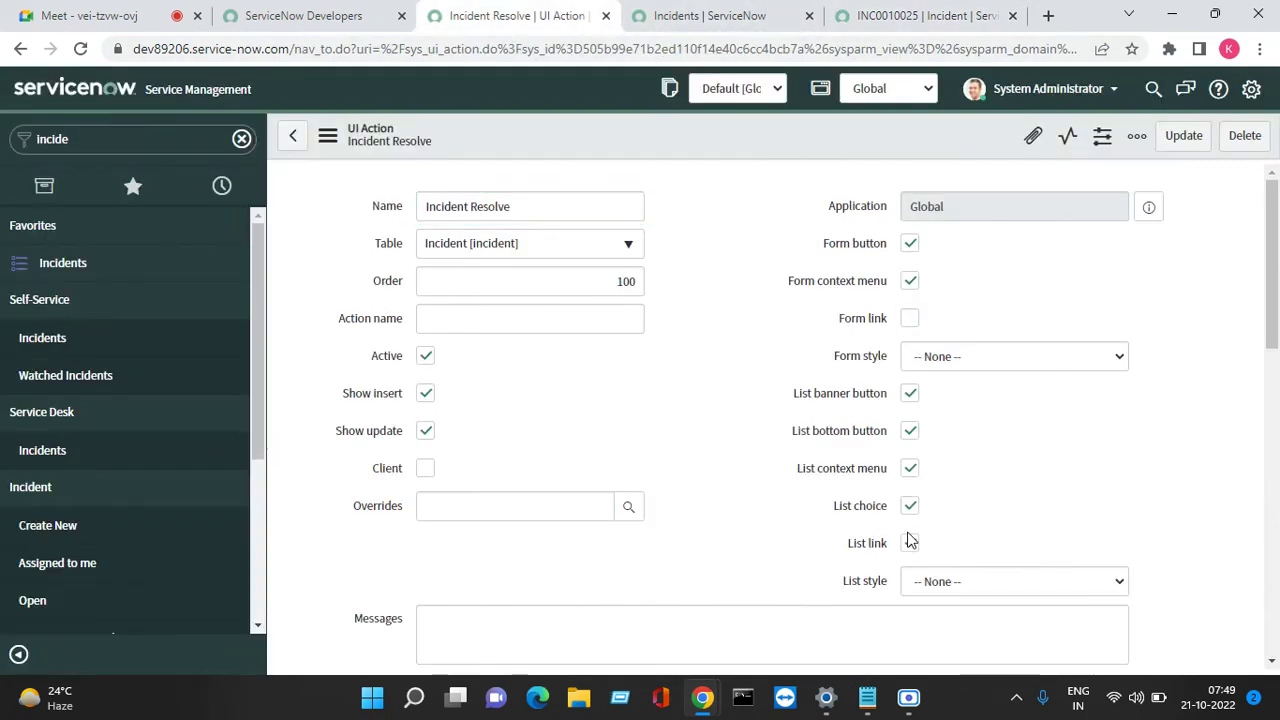
left_click(910, 507)
left_click(910, 430)
left_click(910, 394)
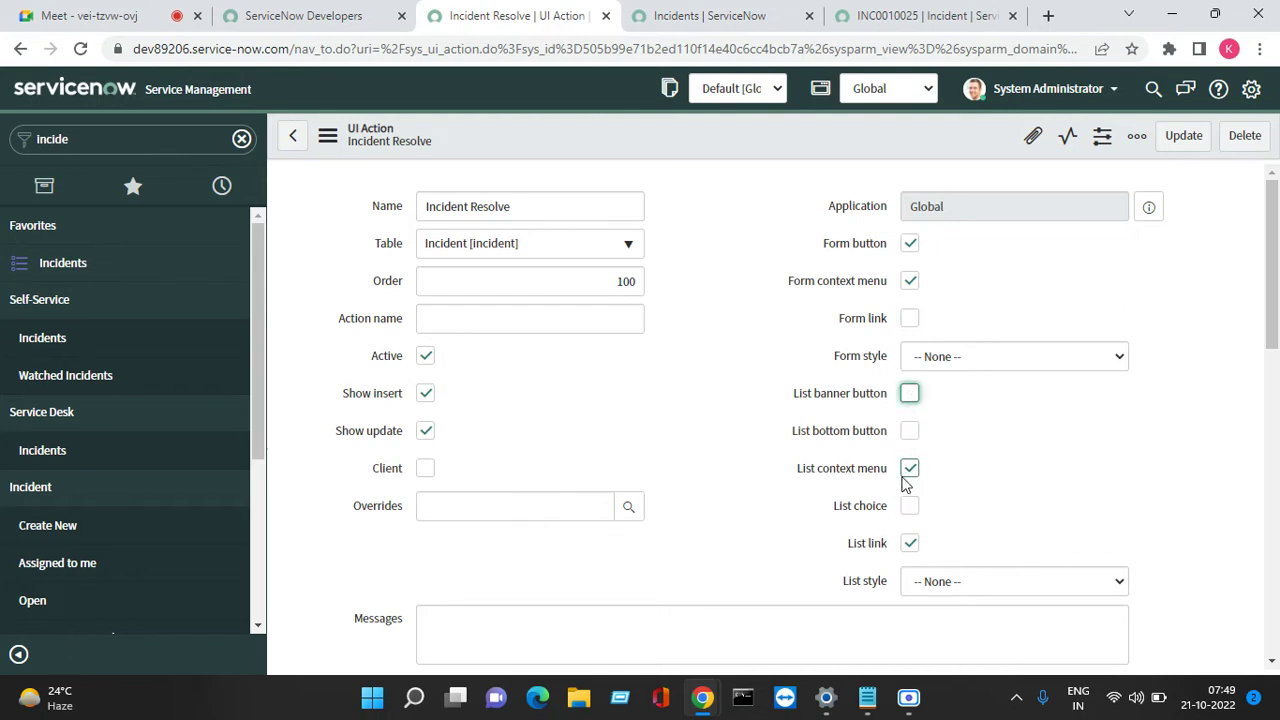
left_click(910, 545)
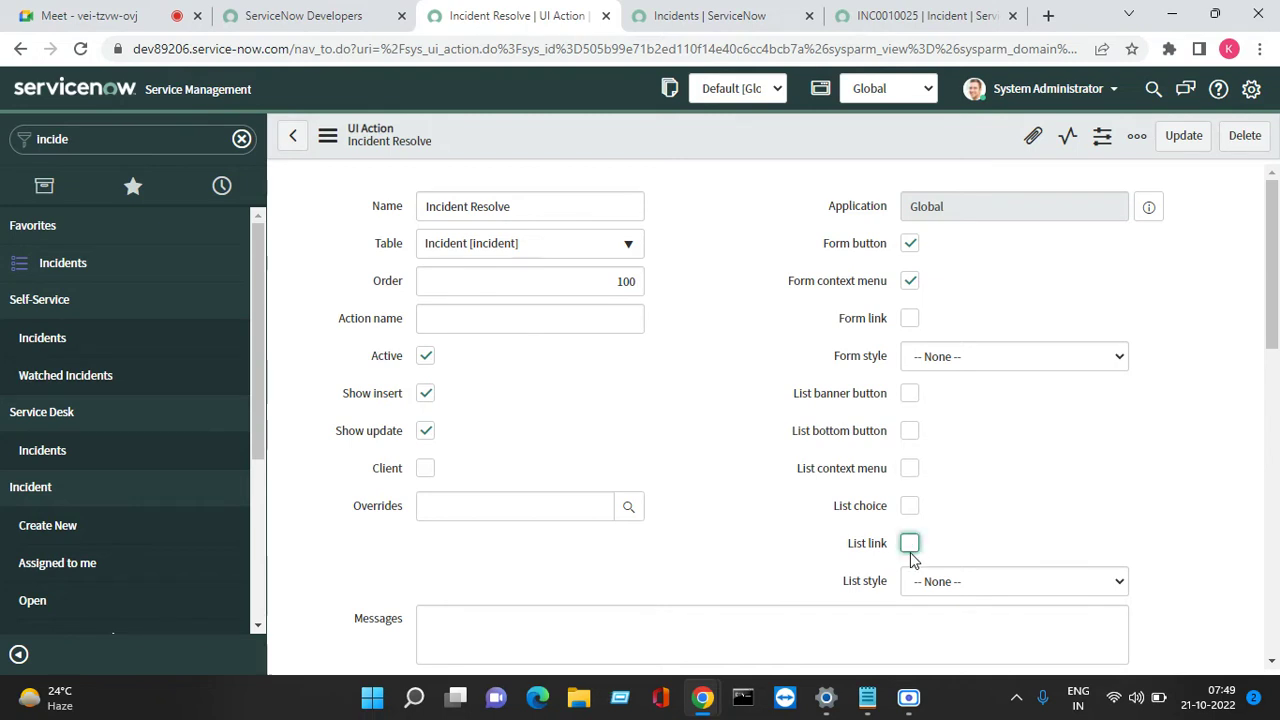
left_click(910, 280)
right_click(703, 139)
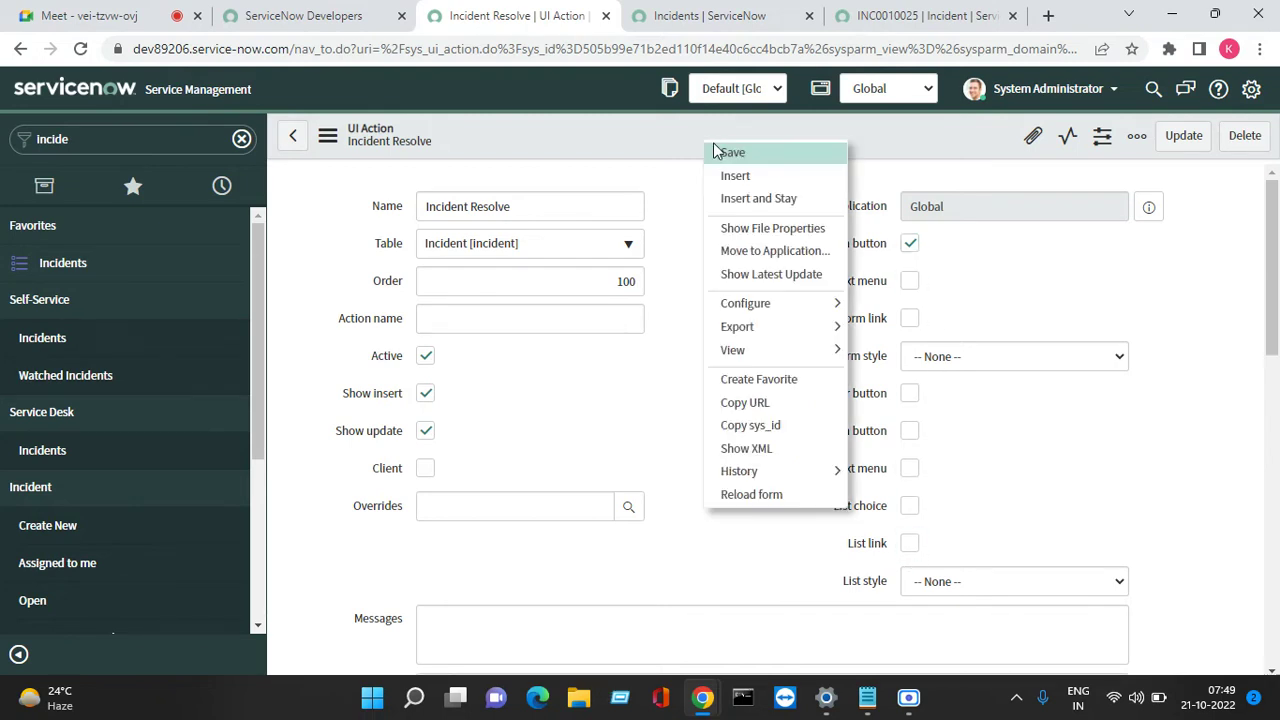
left_click(735, 155)
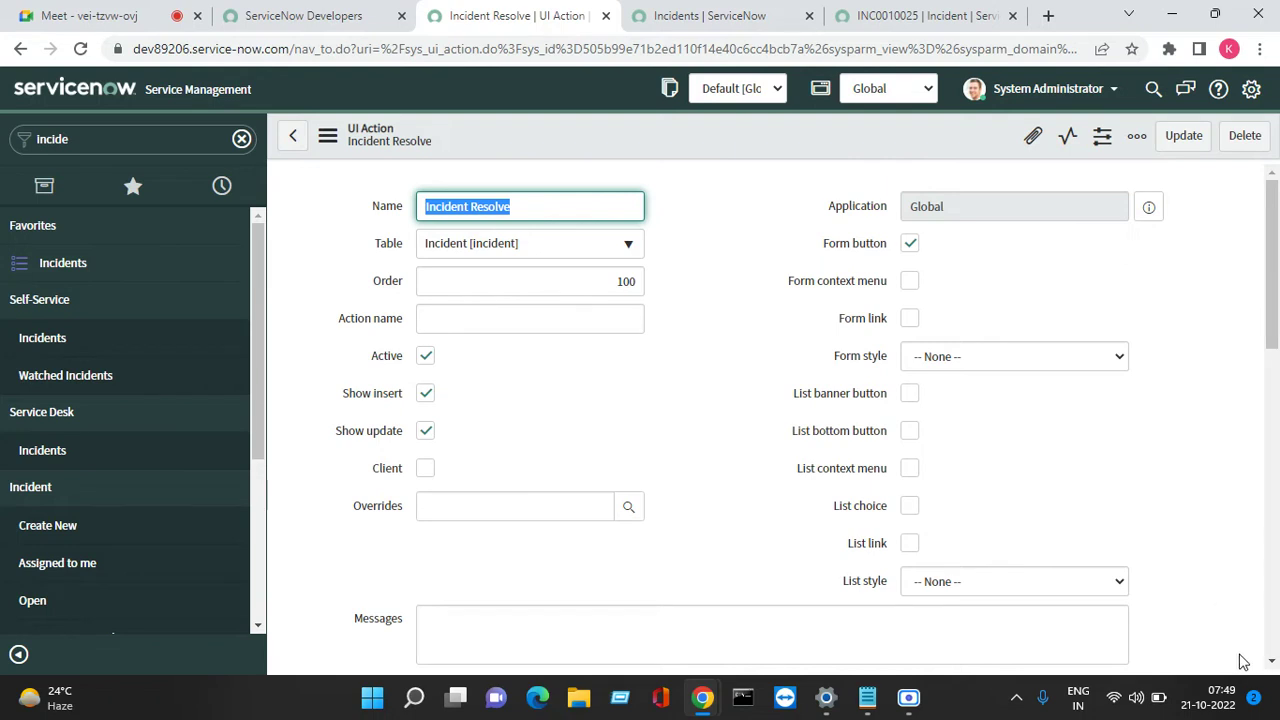
Add the itil role to the required roles of the Incident Resolve UI action
scroll(1271, 665, "down", 3)
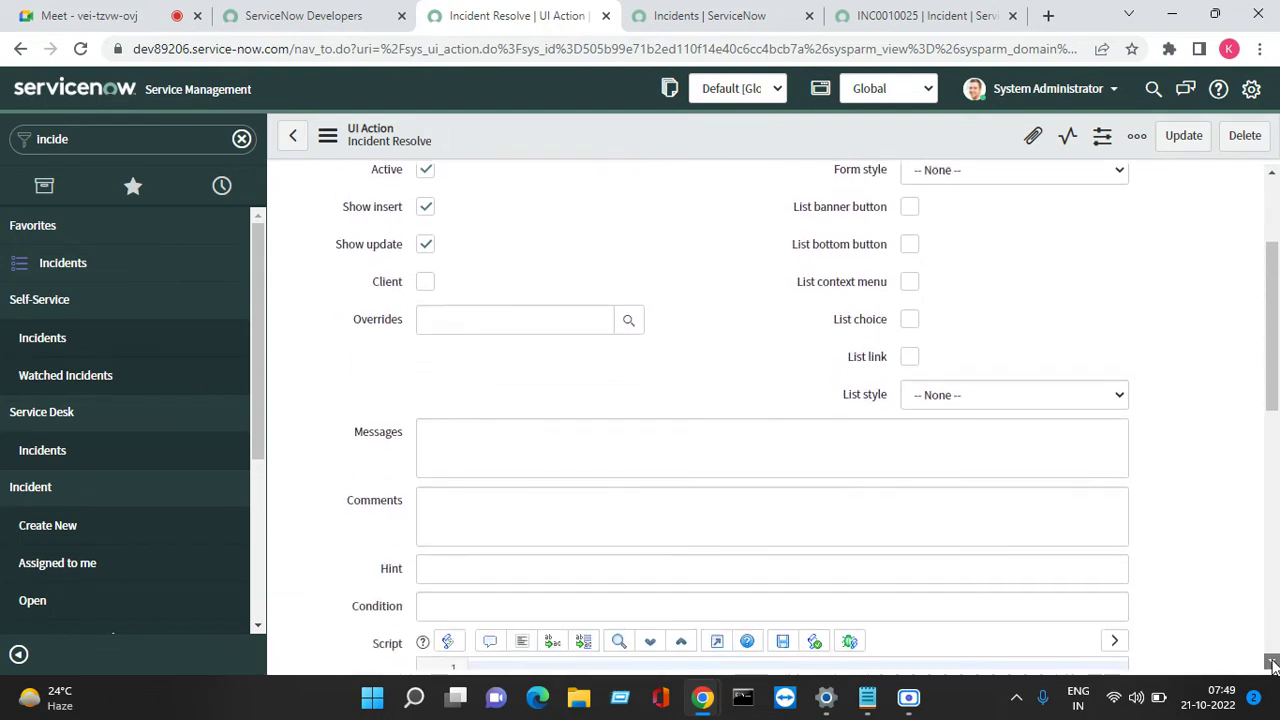
scroll(1273, 665, "down", 3)
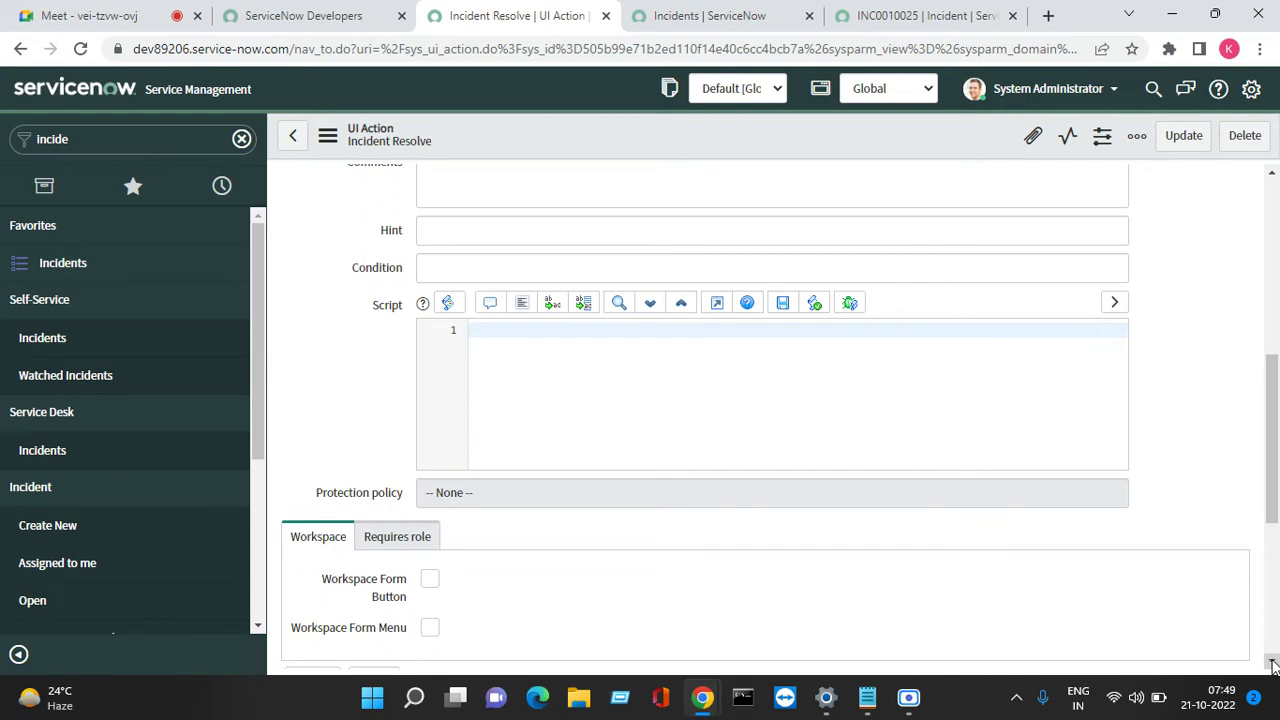
left_click(405, 537)
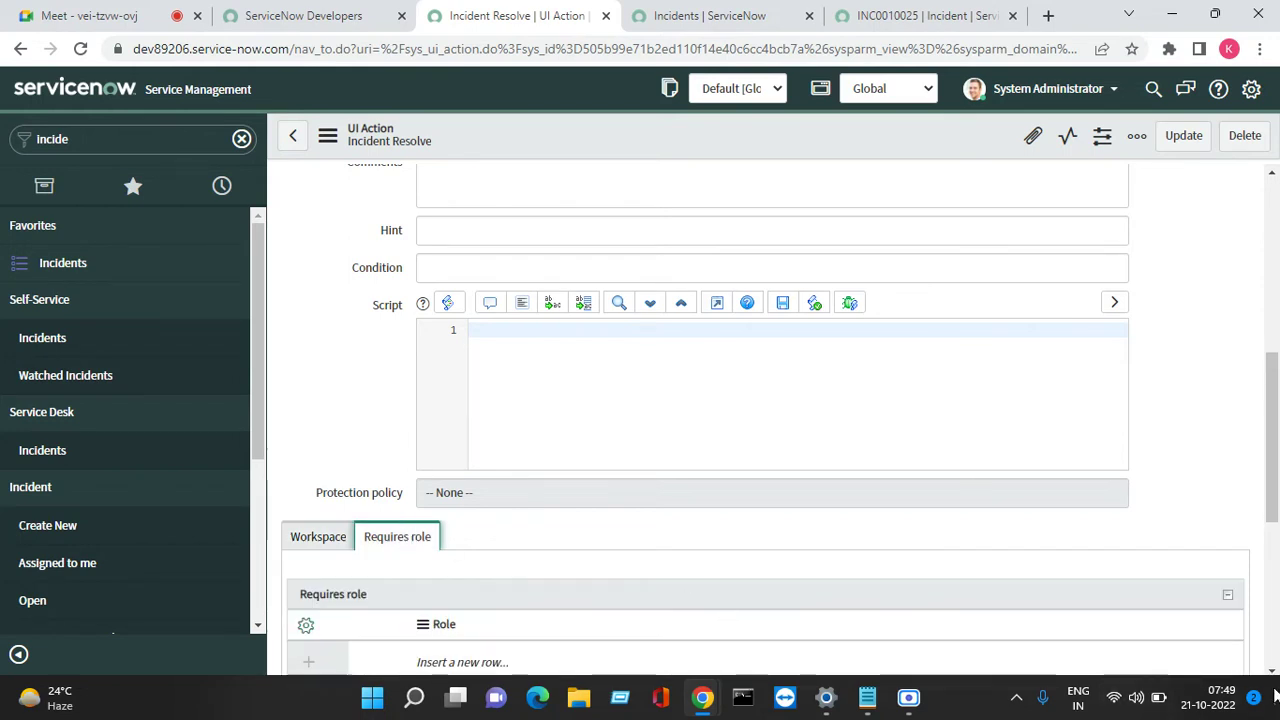
scroll(760, 600, "down", 2)
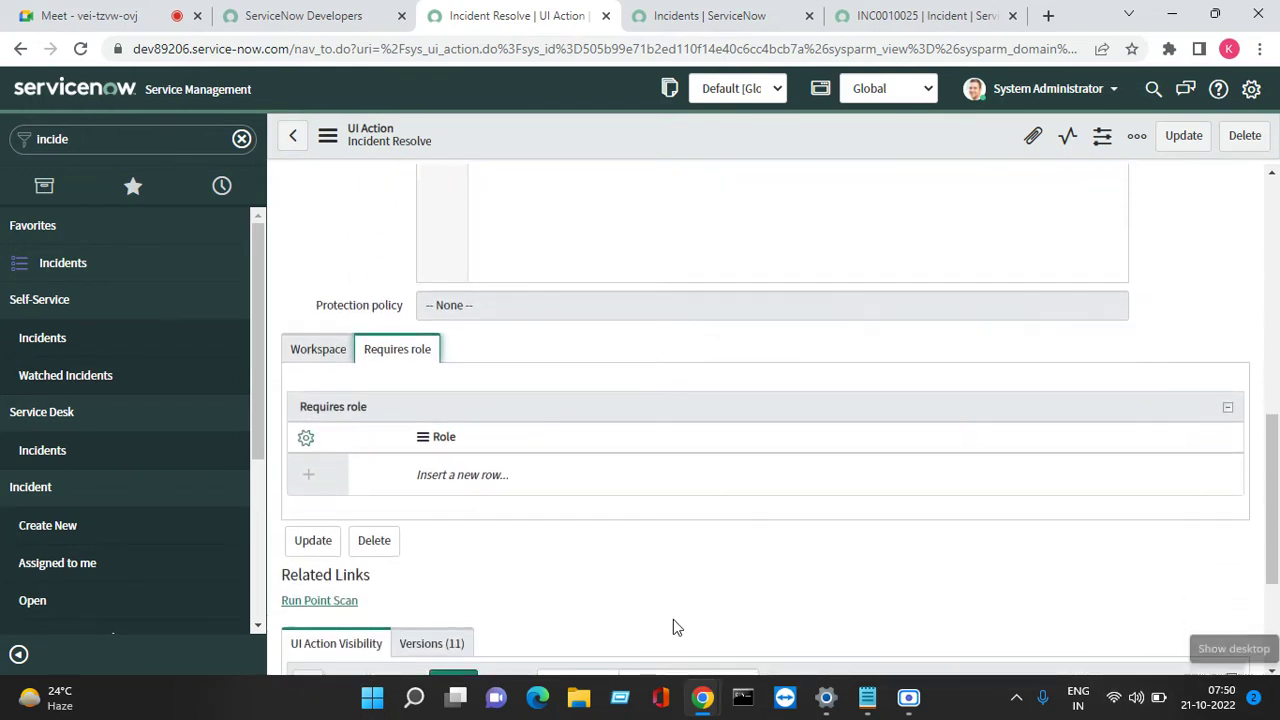
left_click(455, 474)
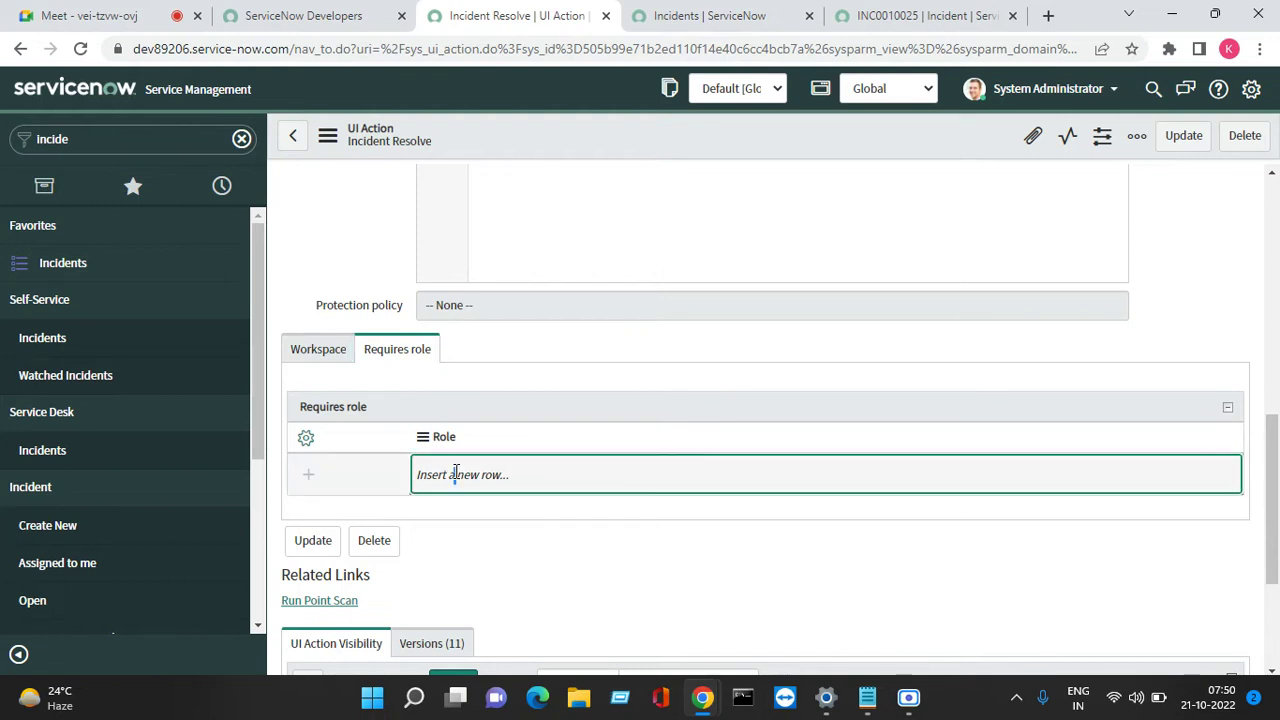
left_click(455, 474)
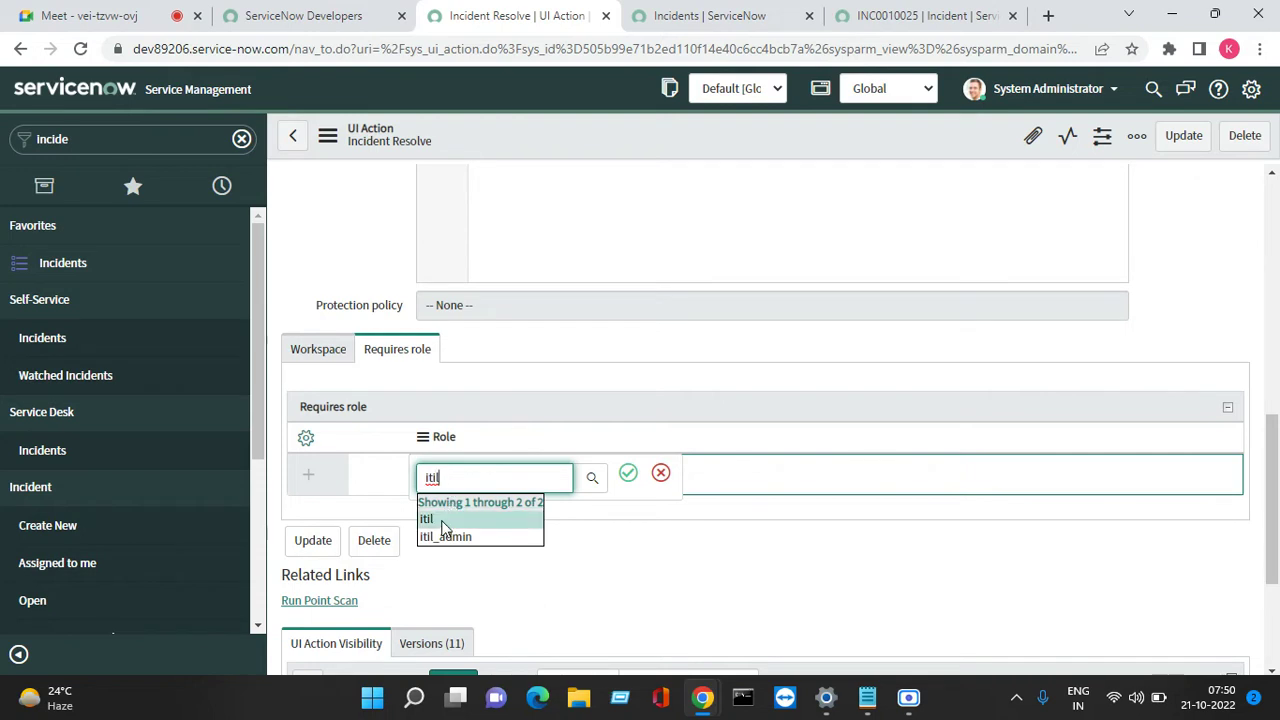
left_click(444, 522)
left_click(628, 473)
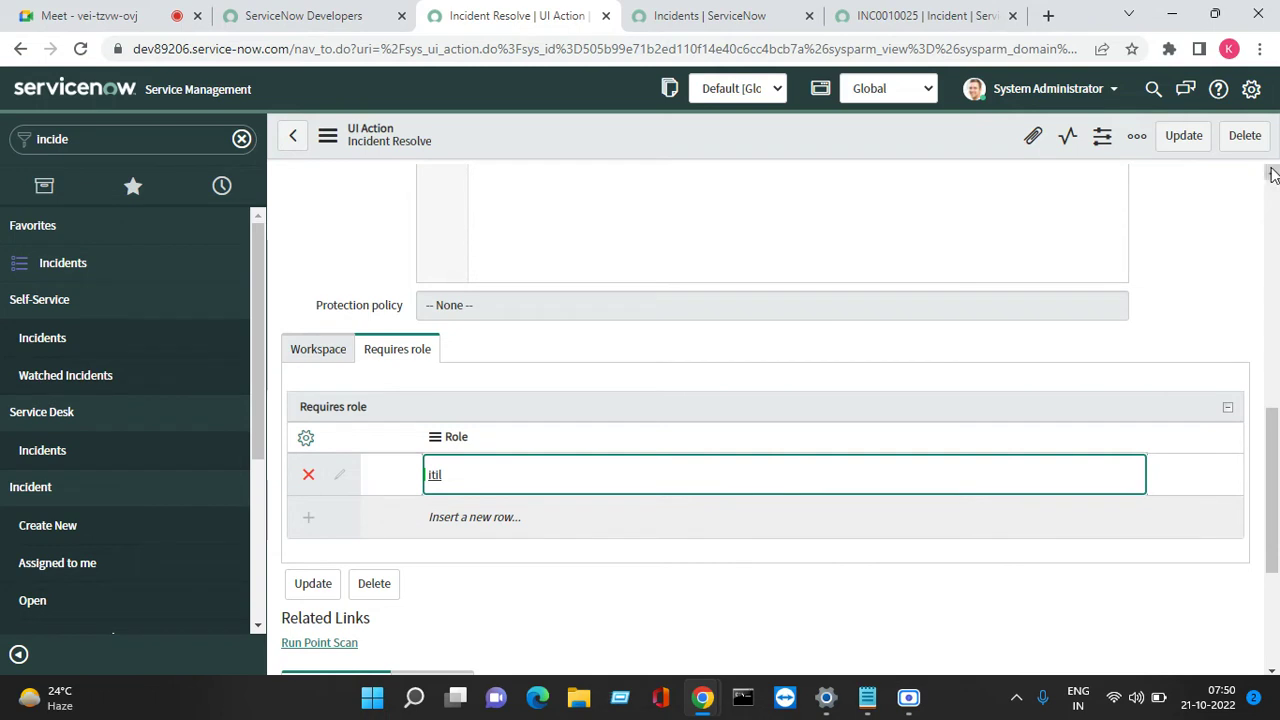
Review the Incident Resolve form, check the state options on incident INC0010025, and open the State field's dictionary entry
scroll(1271, 174, "up", 10)
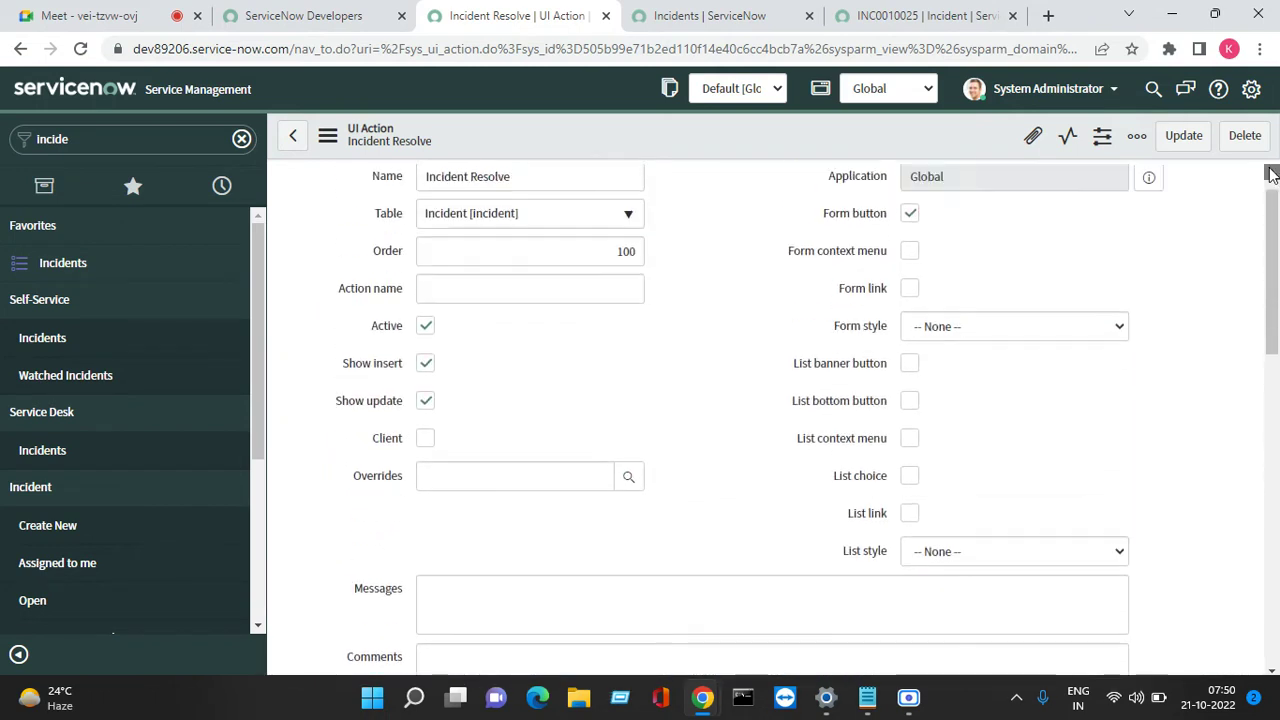
scroll(1271, 174, "up", 1)
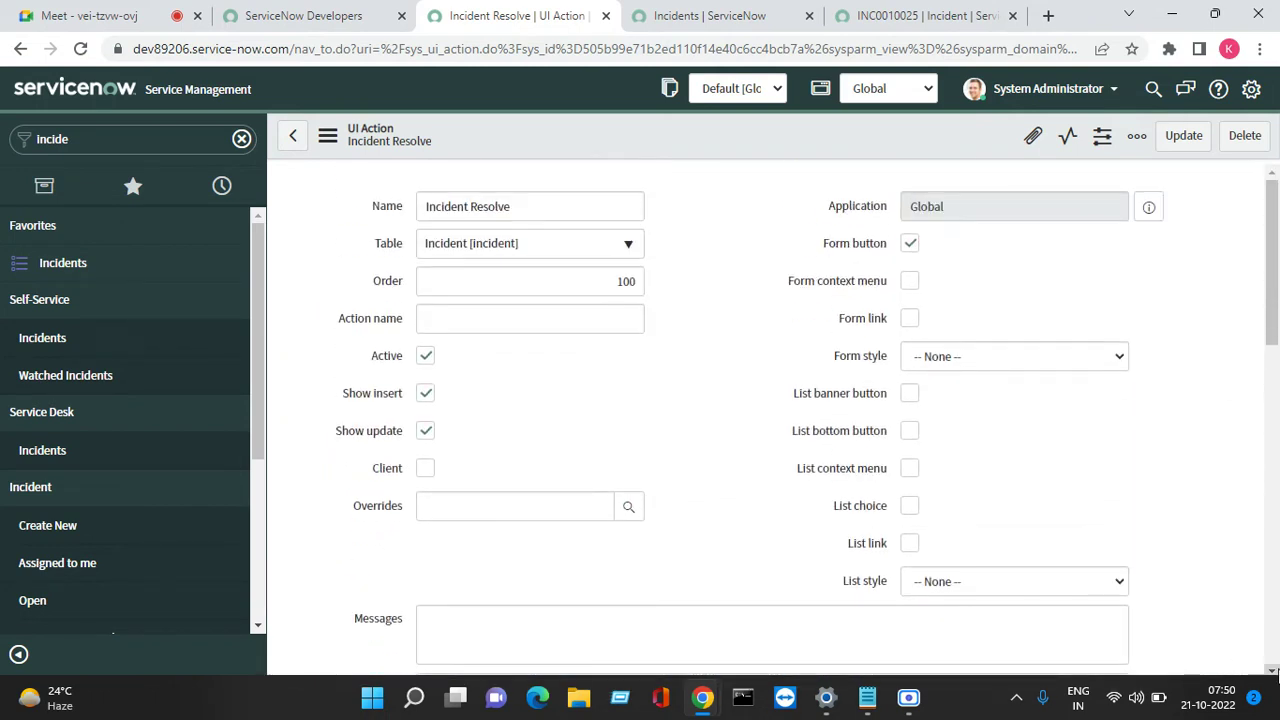
scroll(1273, 672, "down", 4)
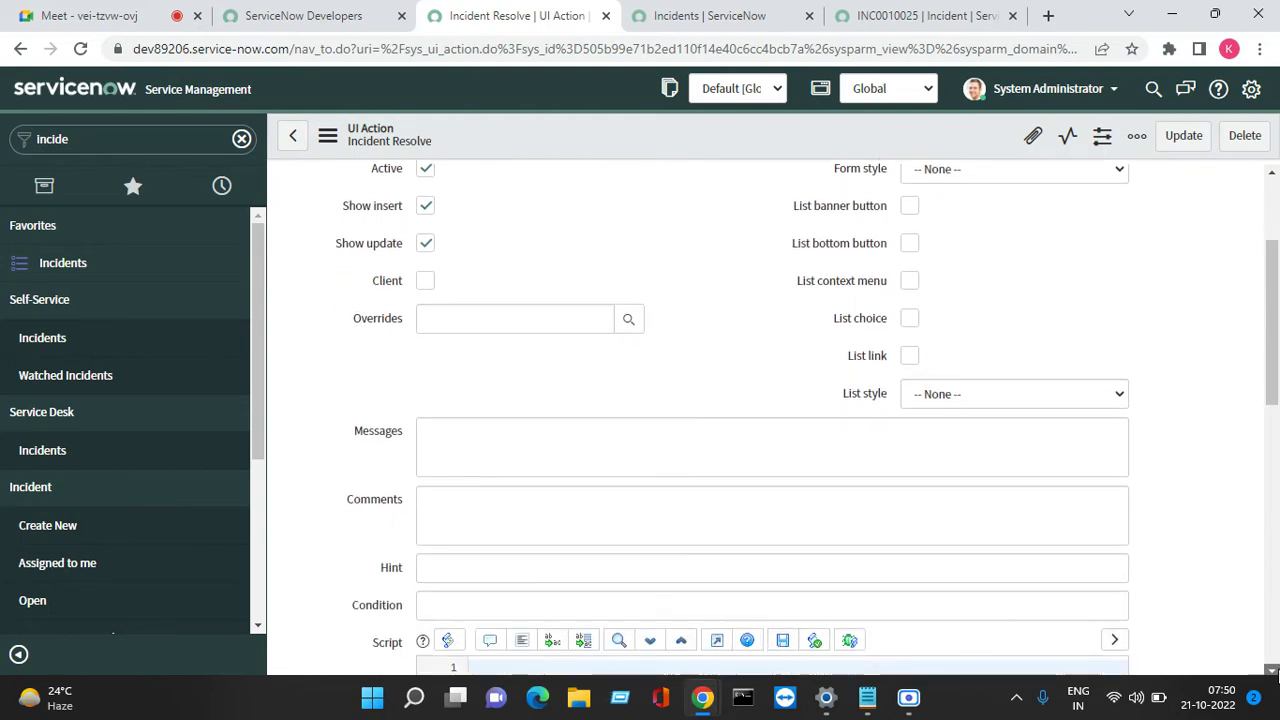
scroll(1273, 672, "down", 6)
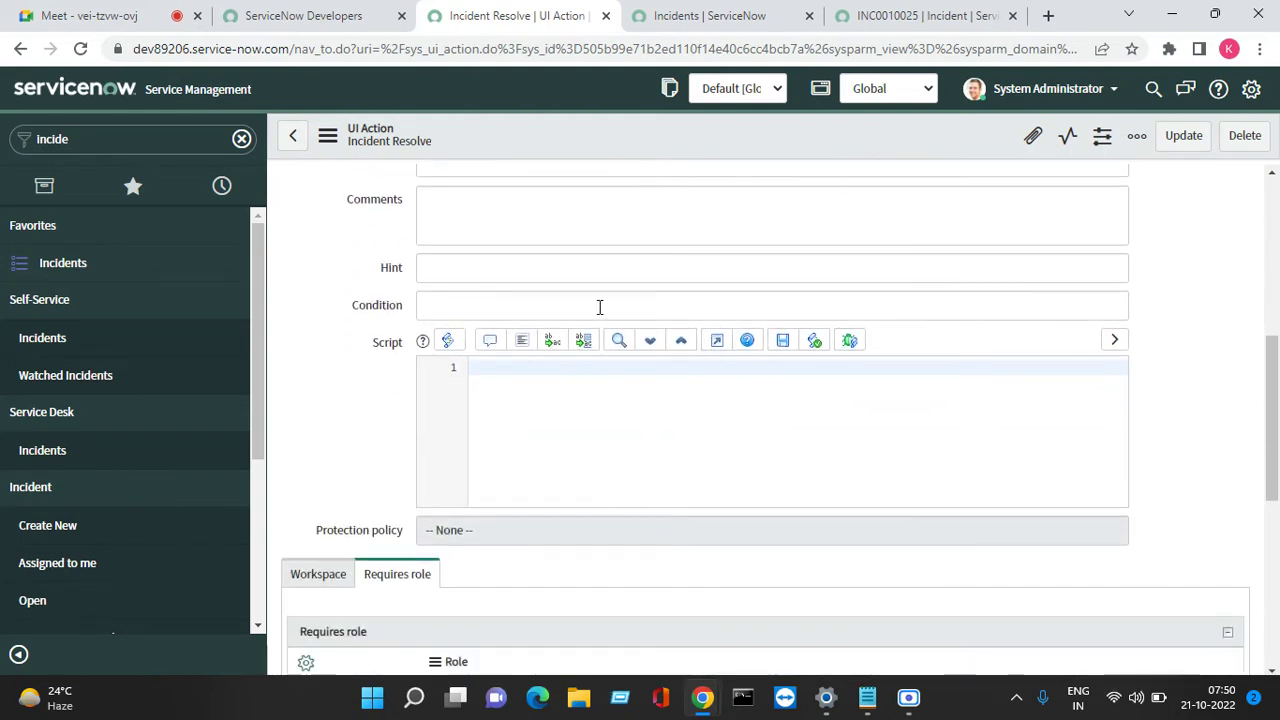
left_click(599, 307)
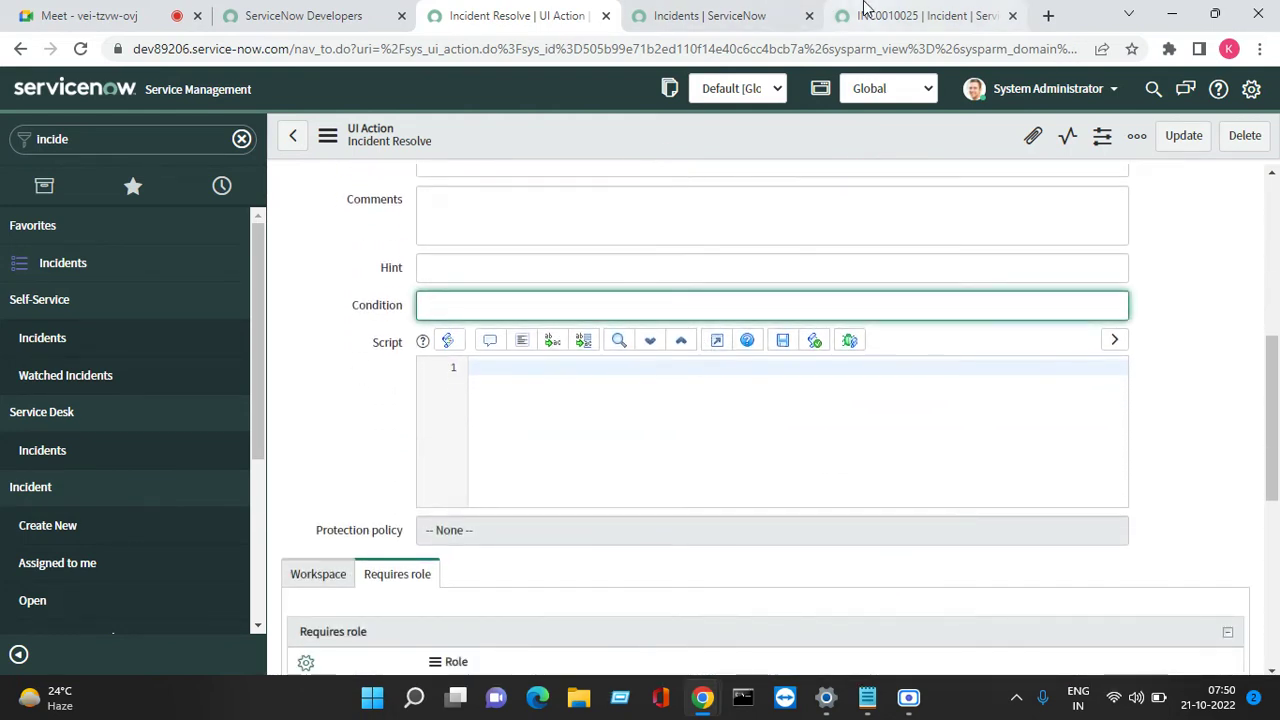
left_click(866, 12)
left_click(891, 197)
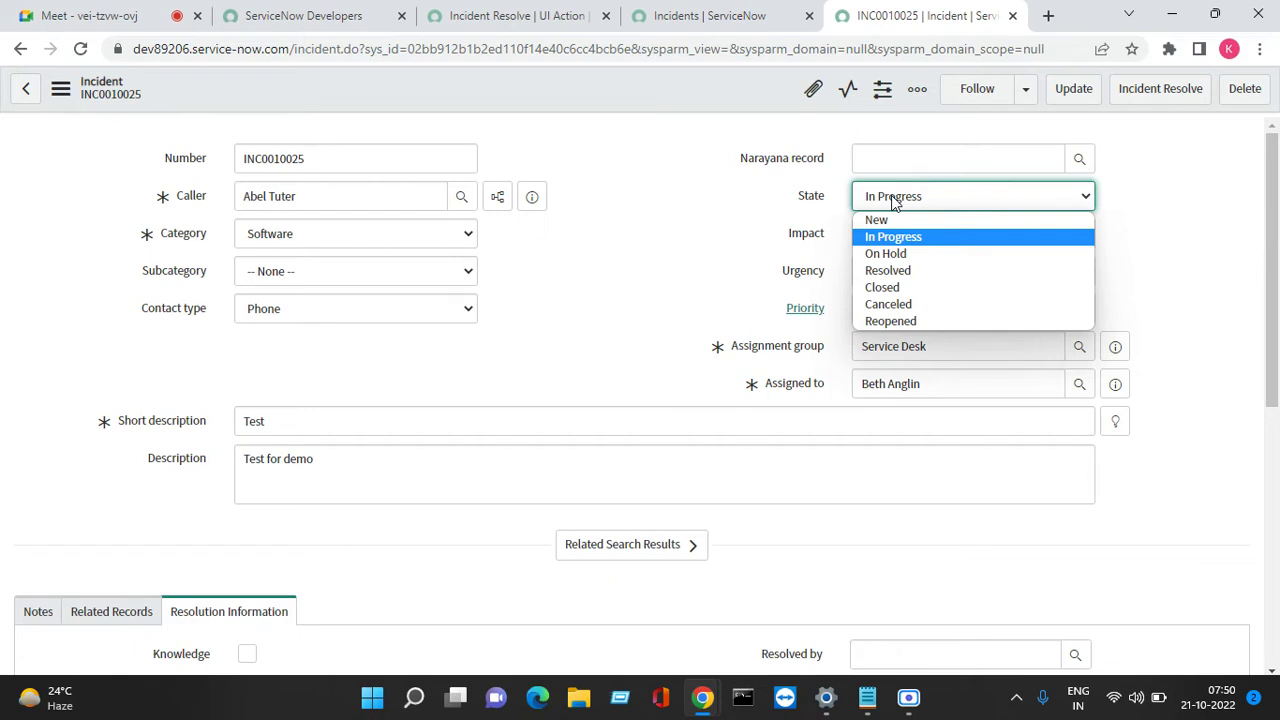
left_click(716, 212)
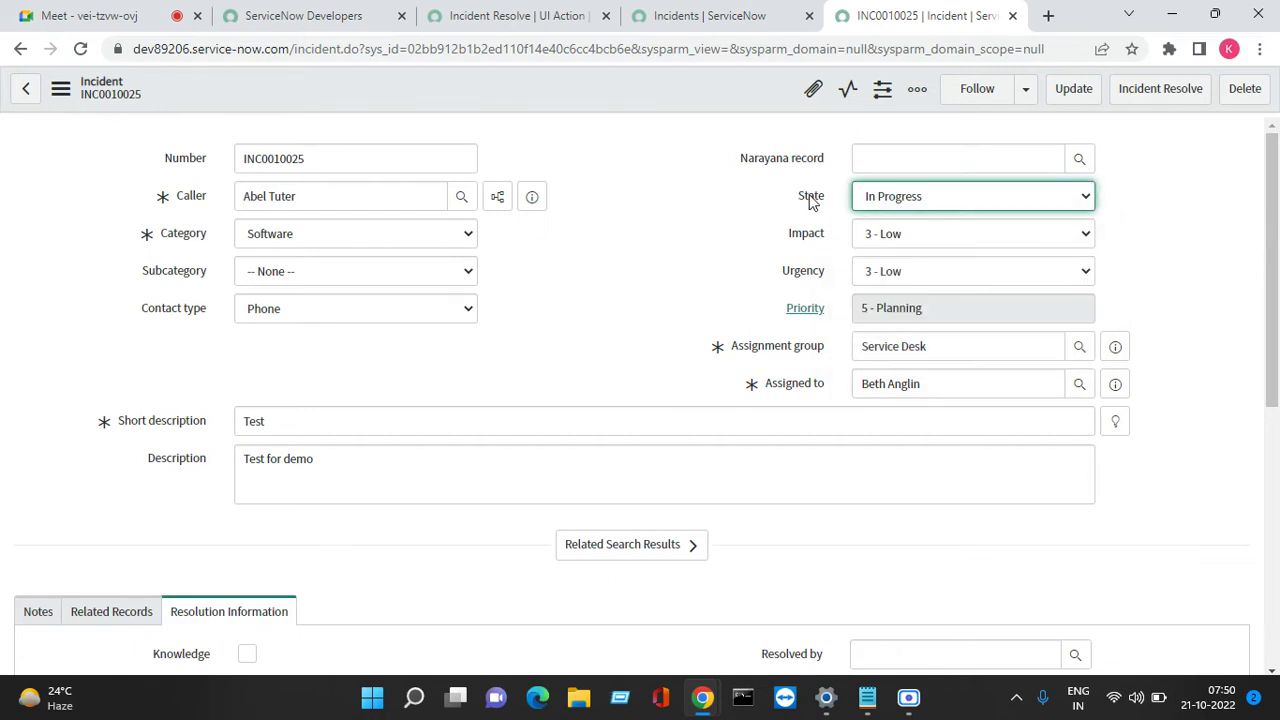
right_click(811, 199)
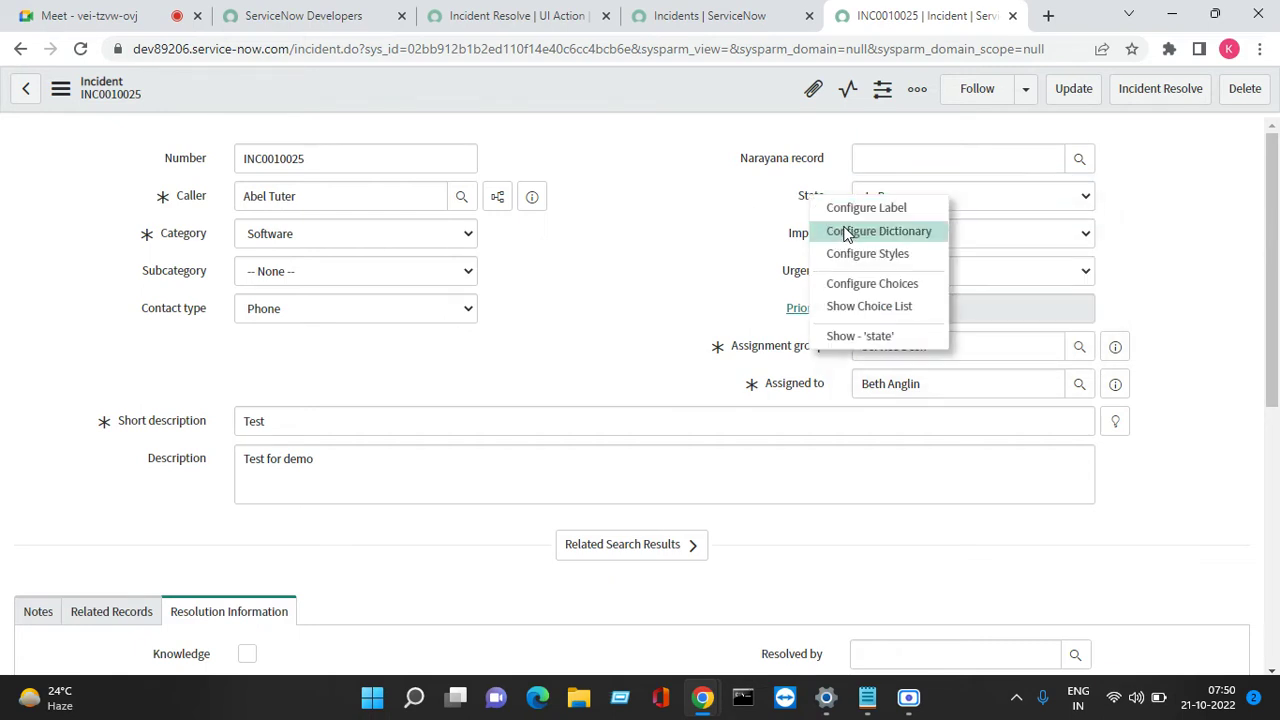
left_click(848, 233)
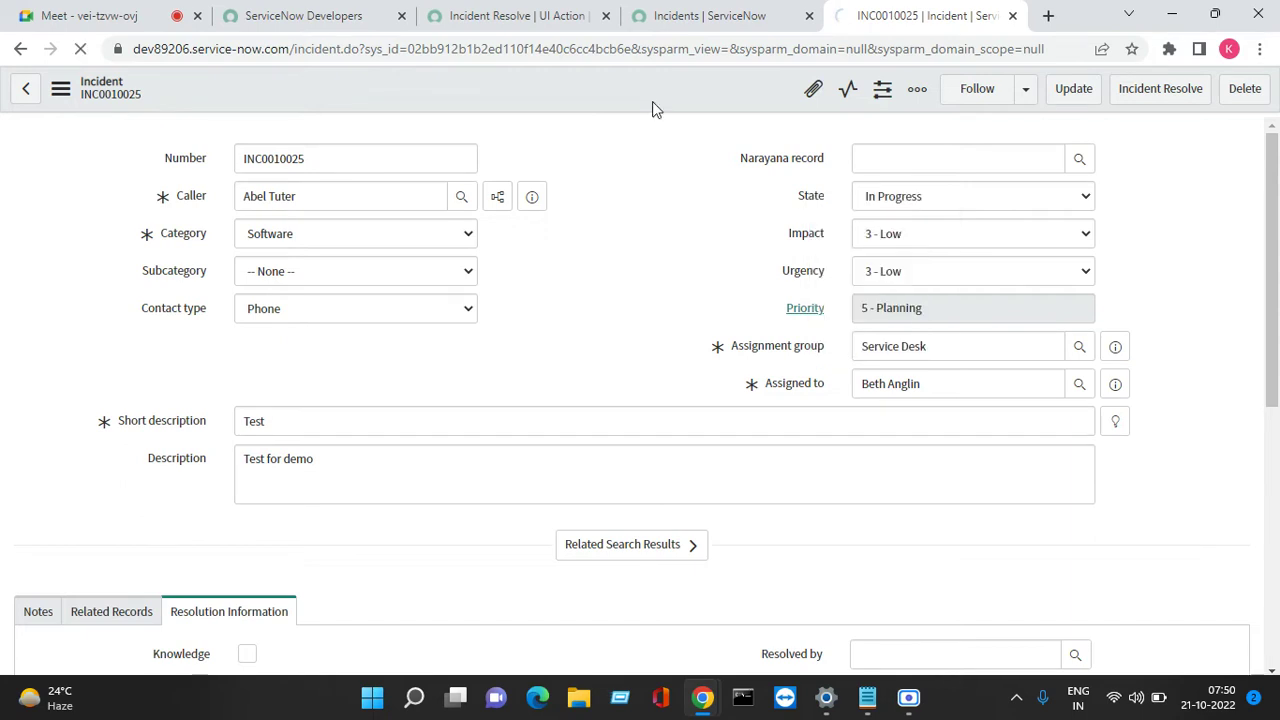
Start the Condition of the Incident Resolve UI action with current.state ==
left_click(517, 13)
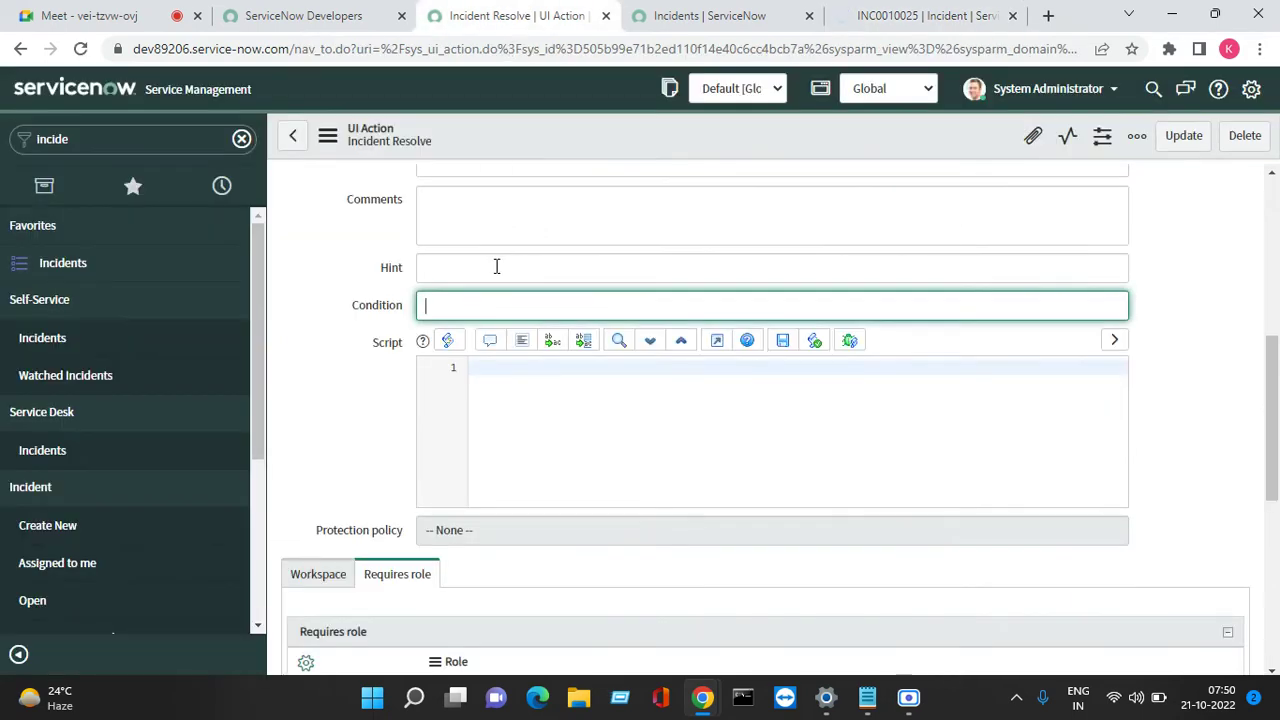
type("curre")
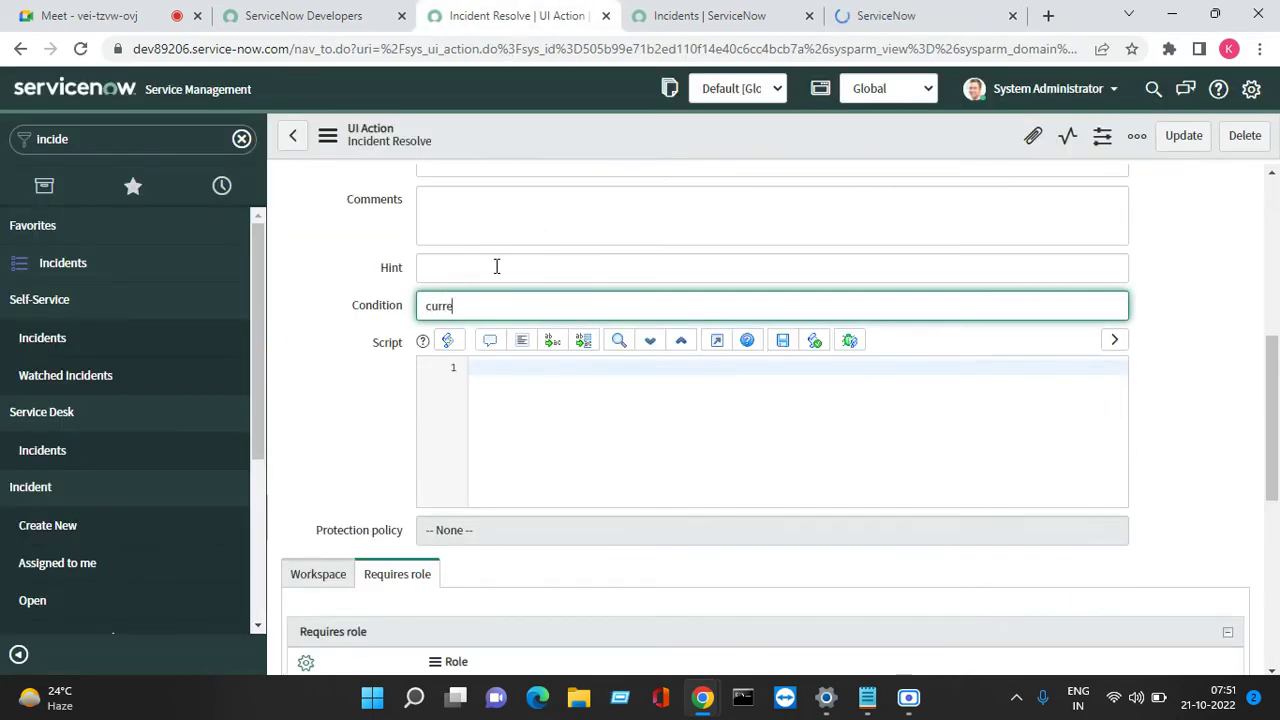
type("nt.state ==")
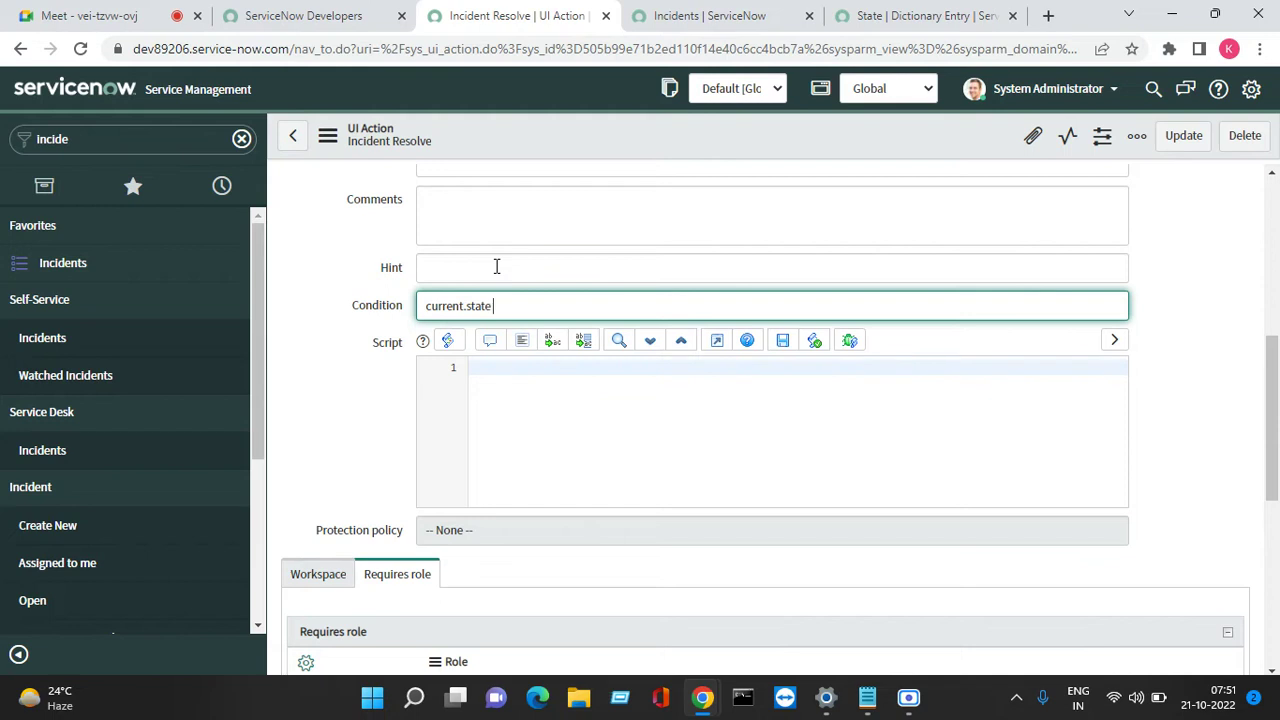
In the State dictionary entry, filter the choices by table with *incide to look up the incident state values
left_click(921, 17)
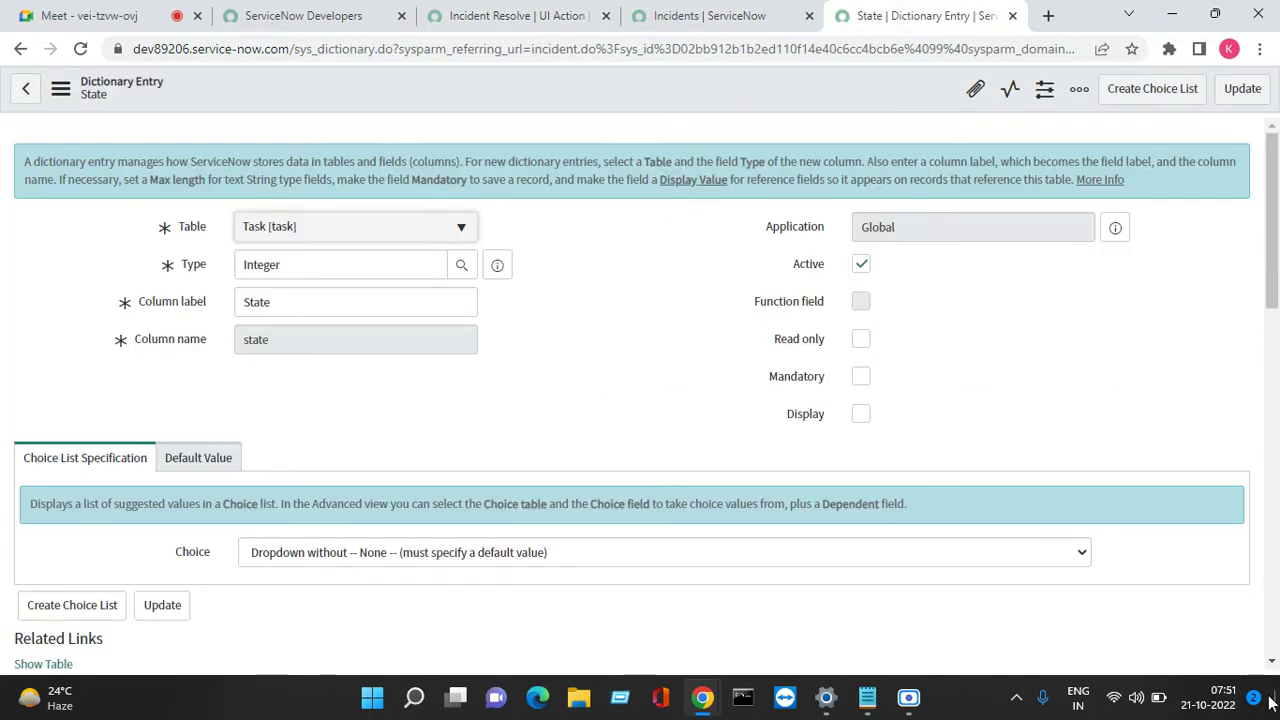
left_click(1273, 662)
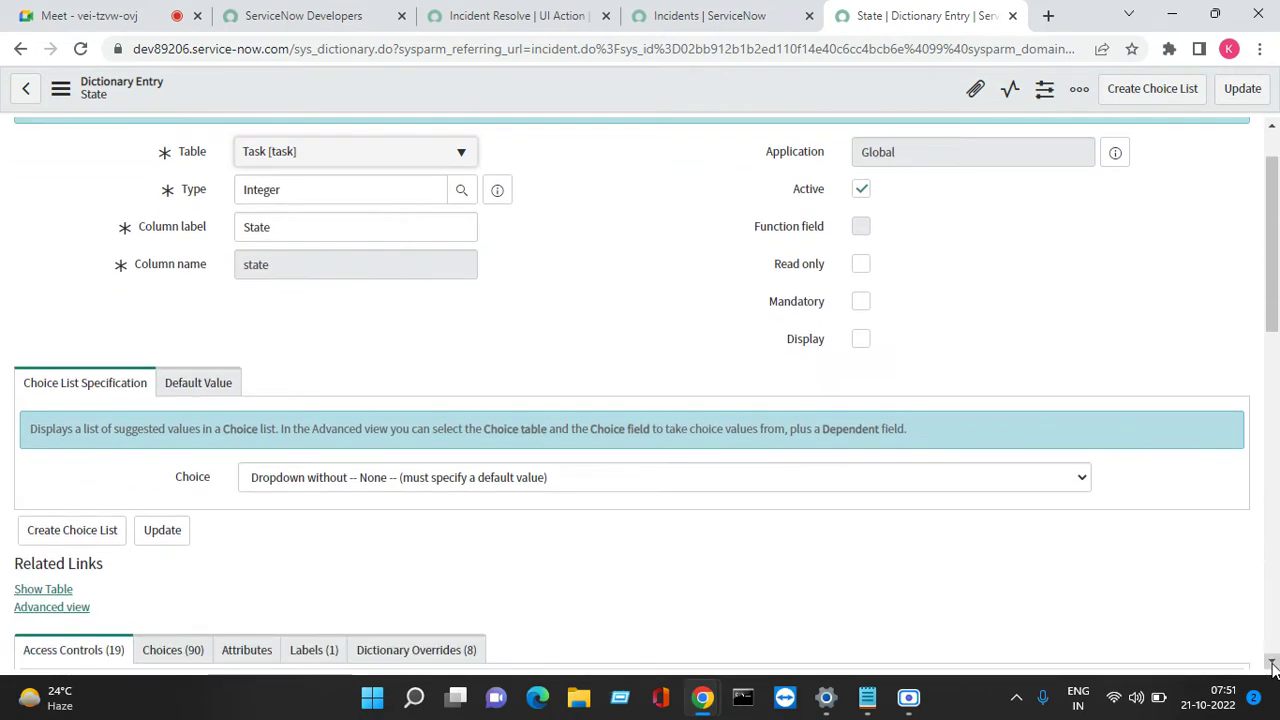
left_click_drag(1273, 665, 1273, 665)
left_click(180, 205)
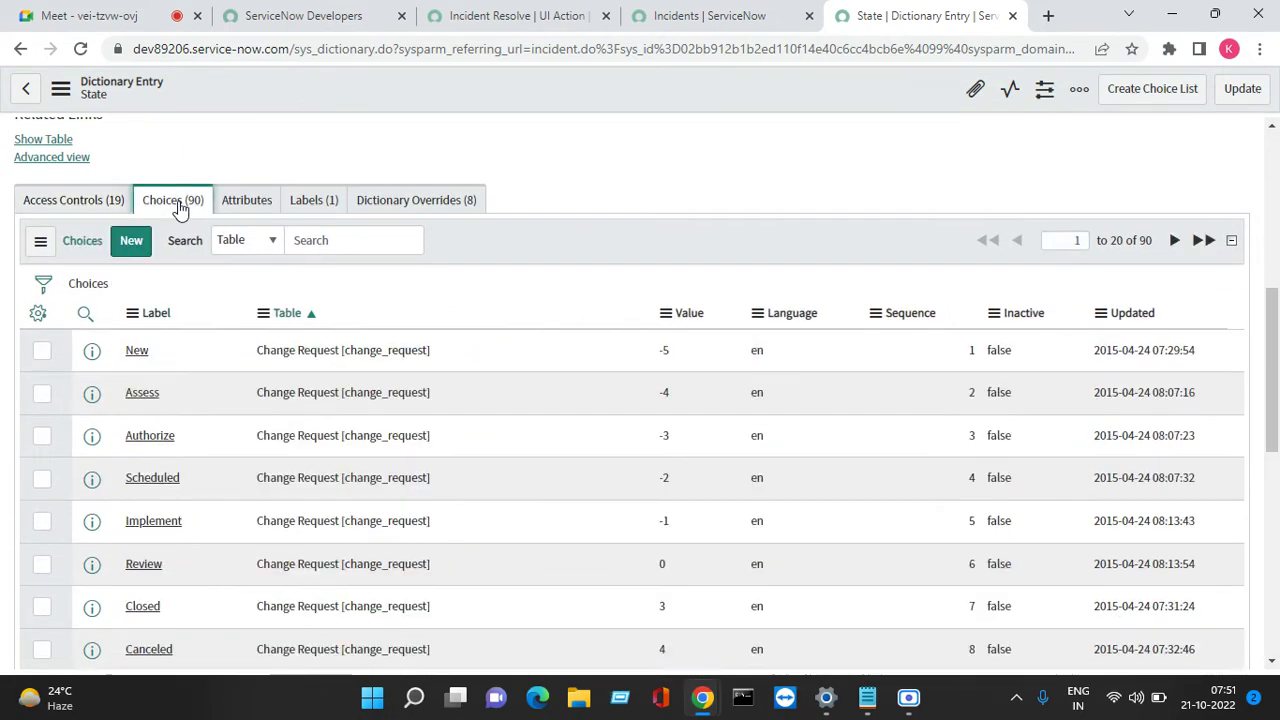
left_click(320, 240)
type("*in")
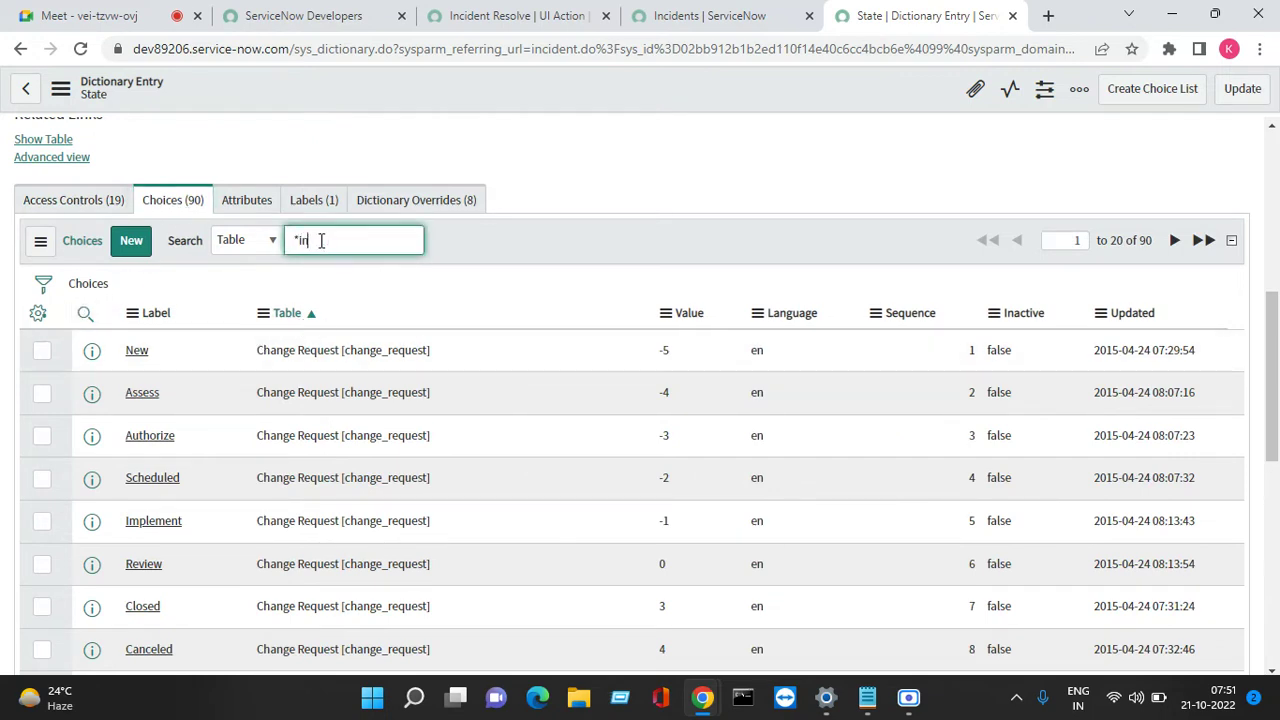
type("cide")
key("Return")
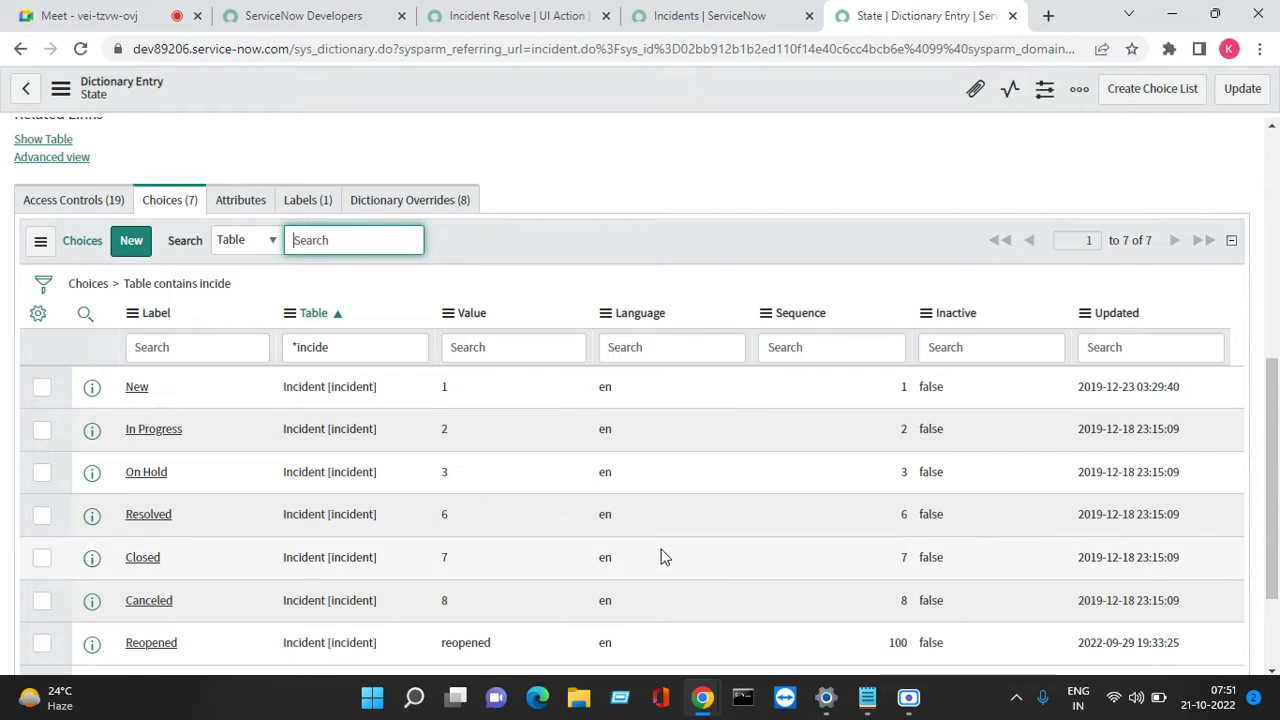
Complete the Incident Resolve UI action's Condition as current.state =='2'; and save the record
left_click(700, 20)
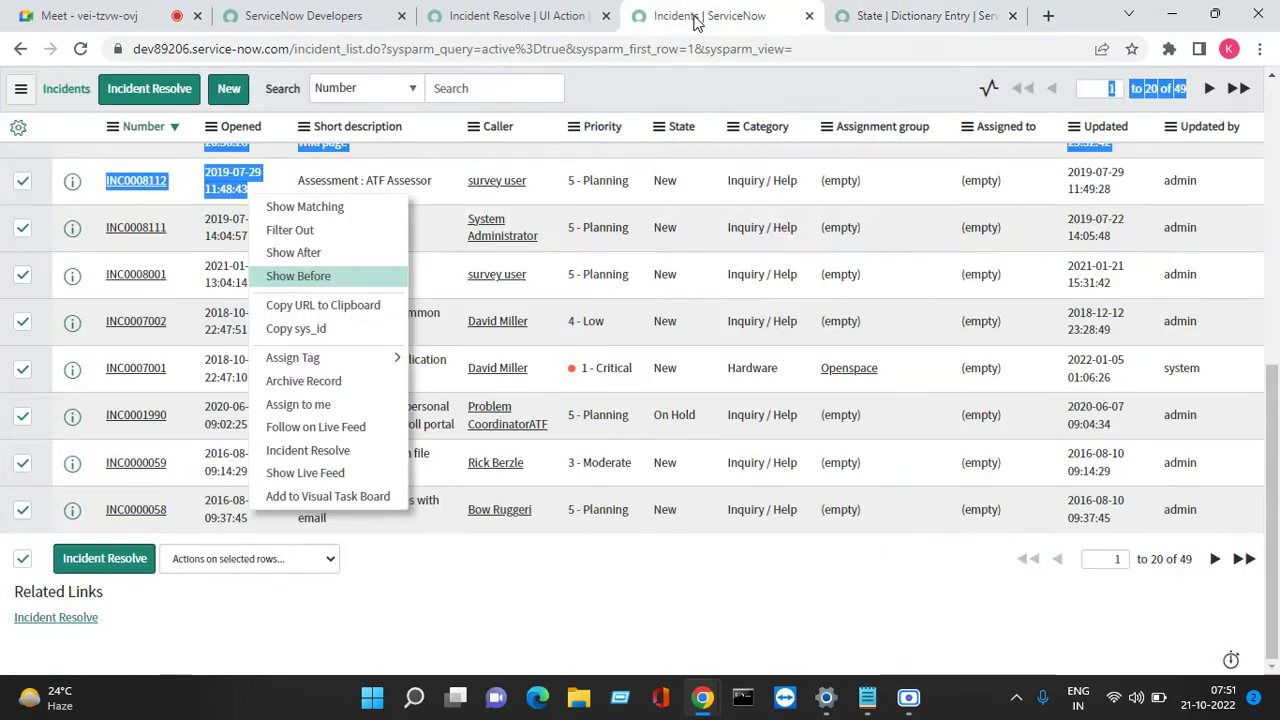
left_click(537, 25)
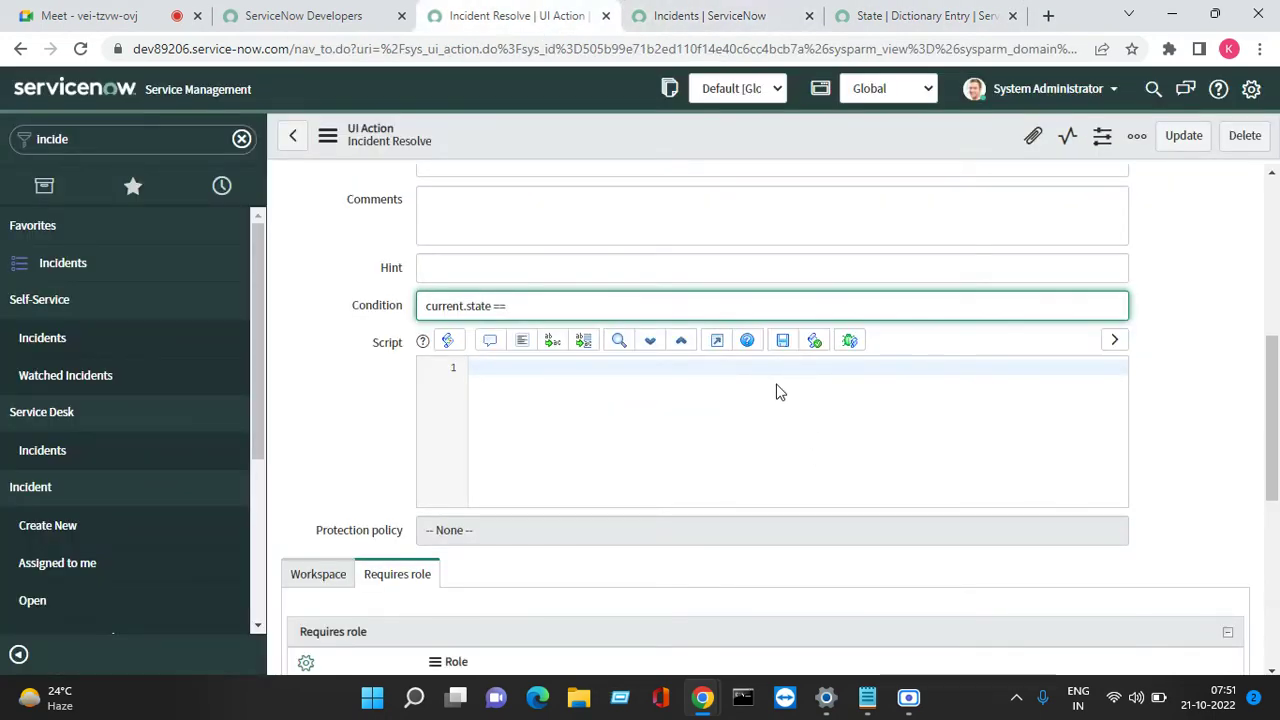
type("2")
type(";")
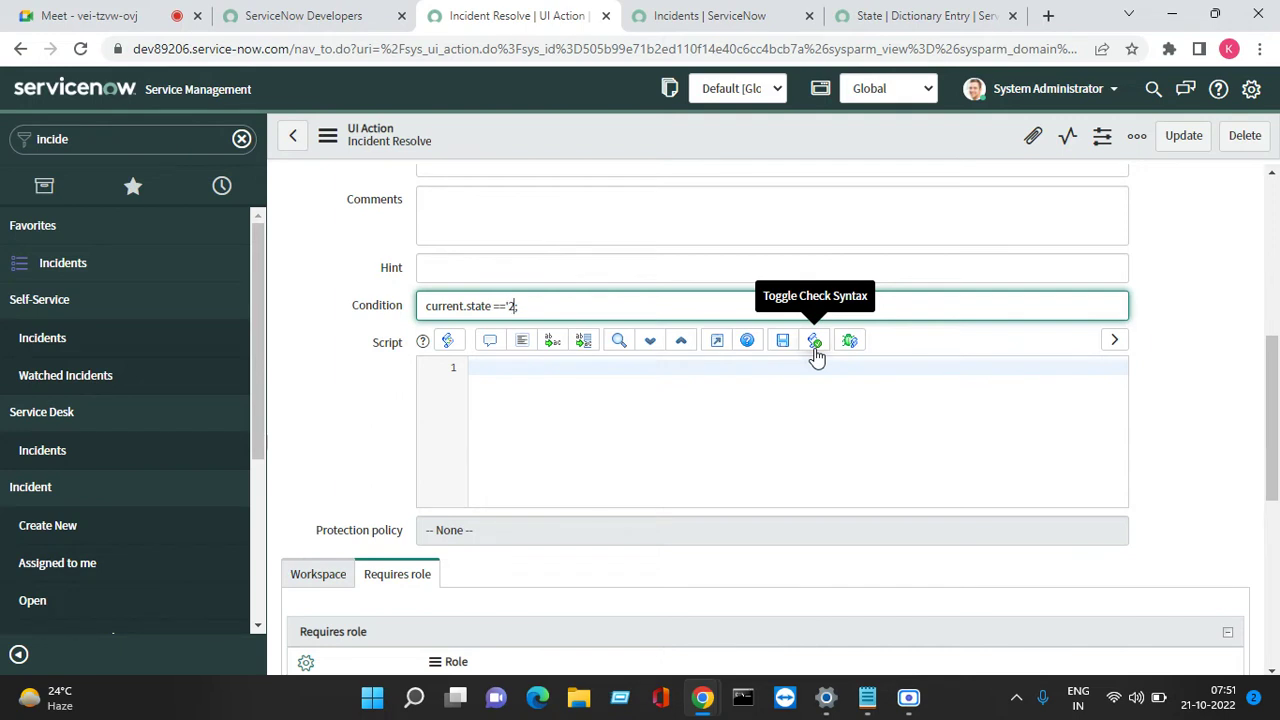
key("BackSpace")
type("';")
right_click(597, 141)
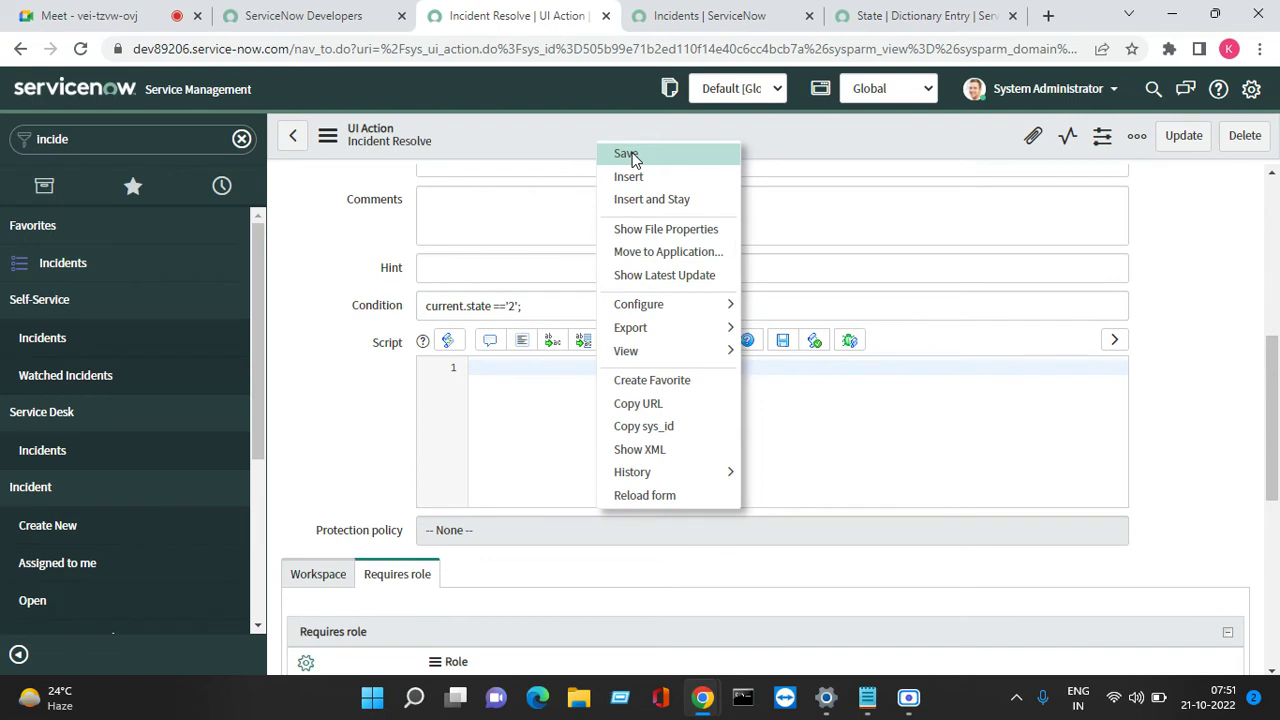
left_click(629, 155)
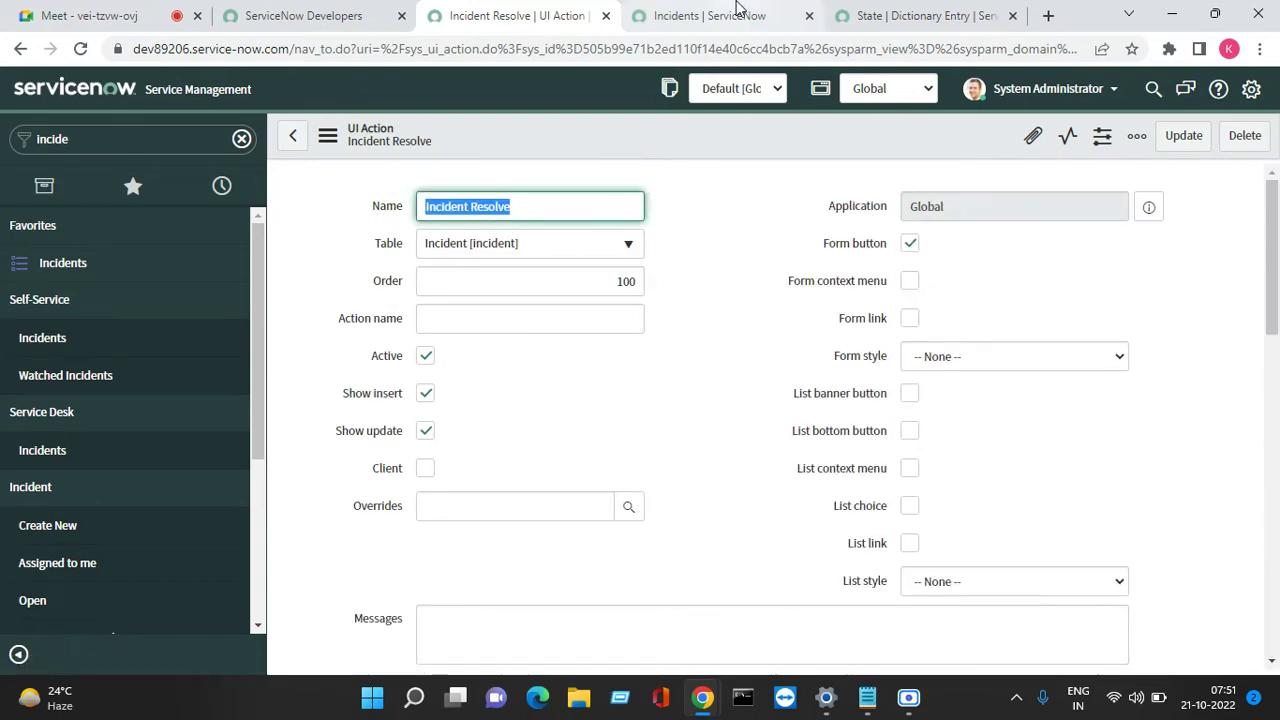
Reload the Incidents list and open incident INC0010025 in a new tab to check its Incident Resolve button
left_click(737, 12)
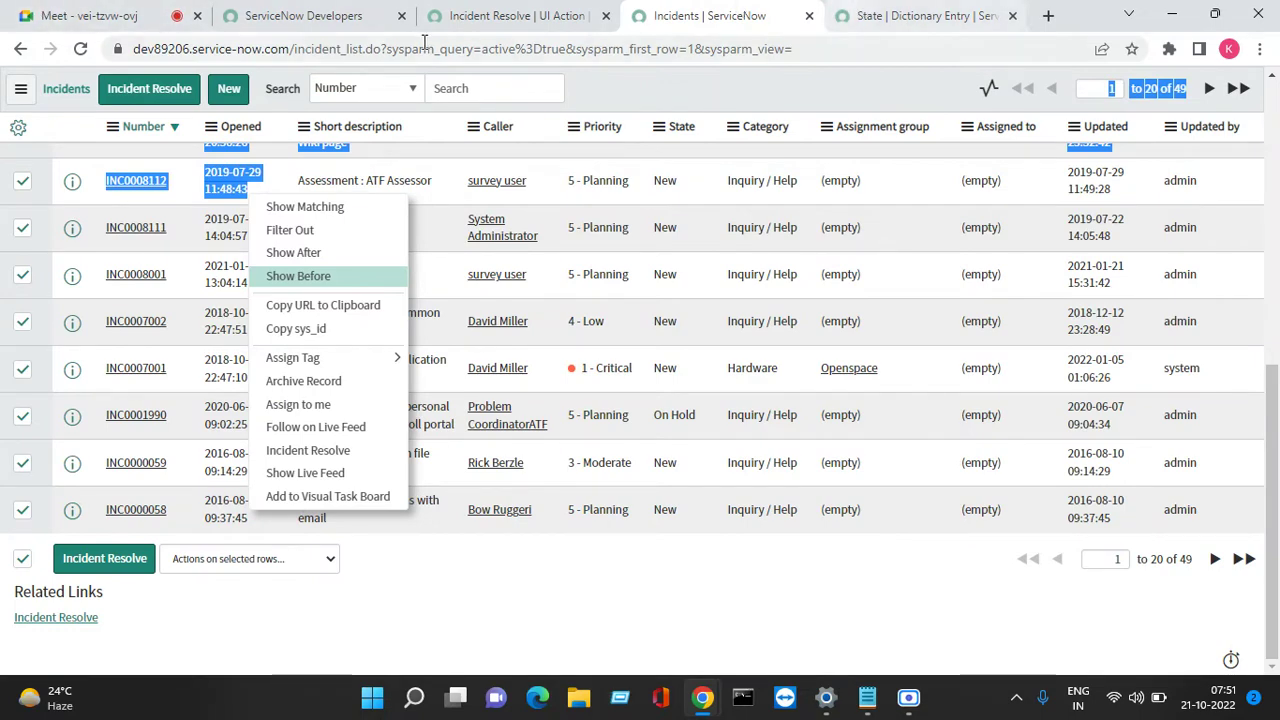
left_click(82, 49)
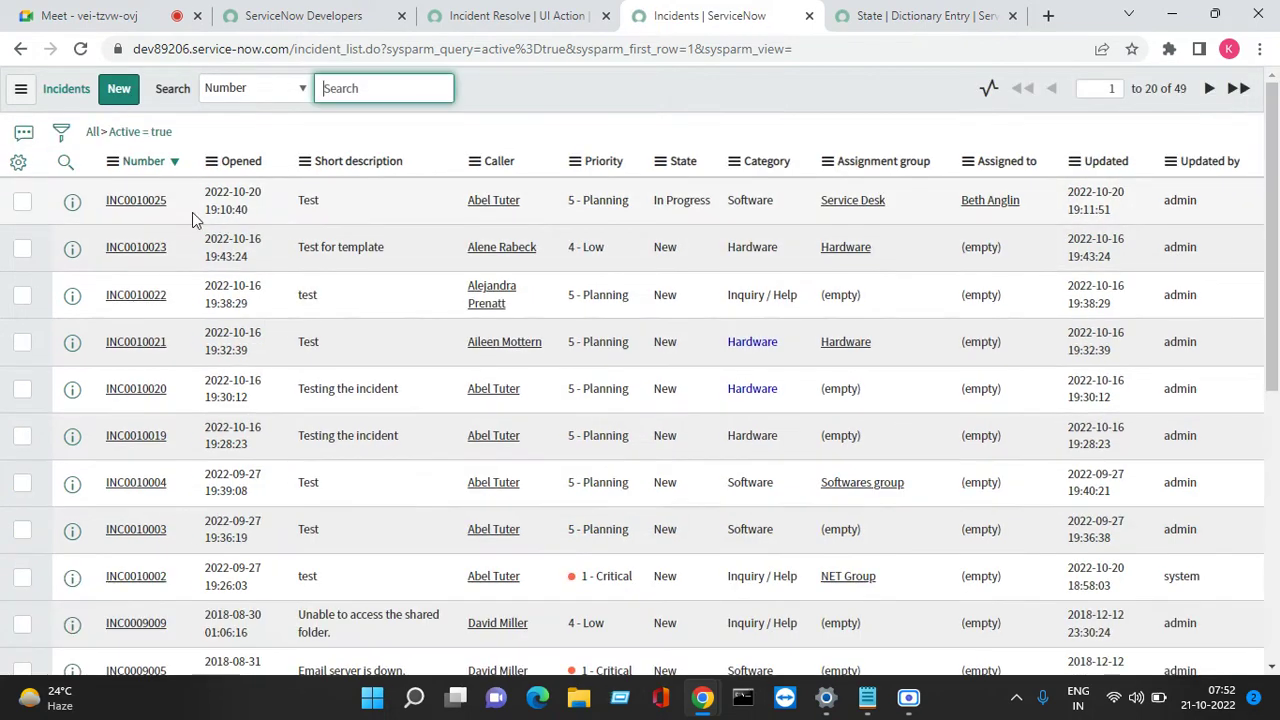
right_click(72, 201)
left_click(110, 220)
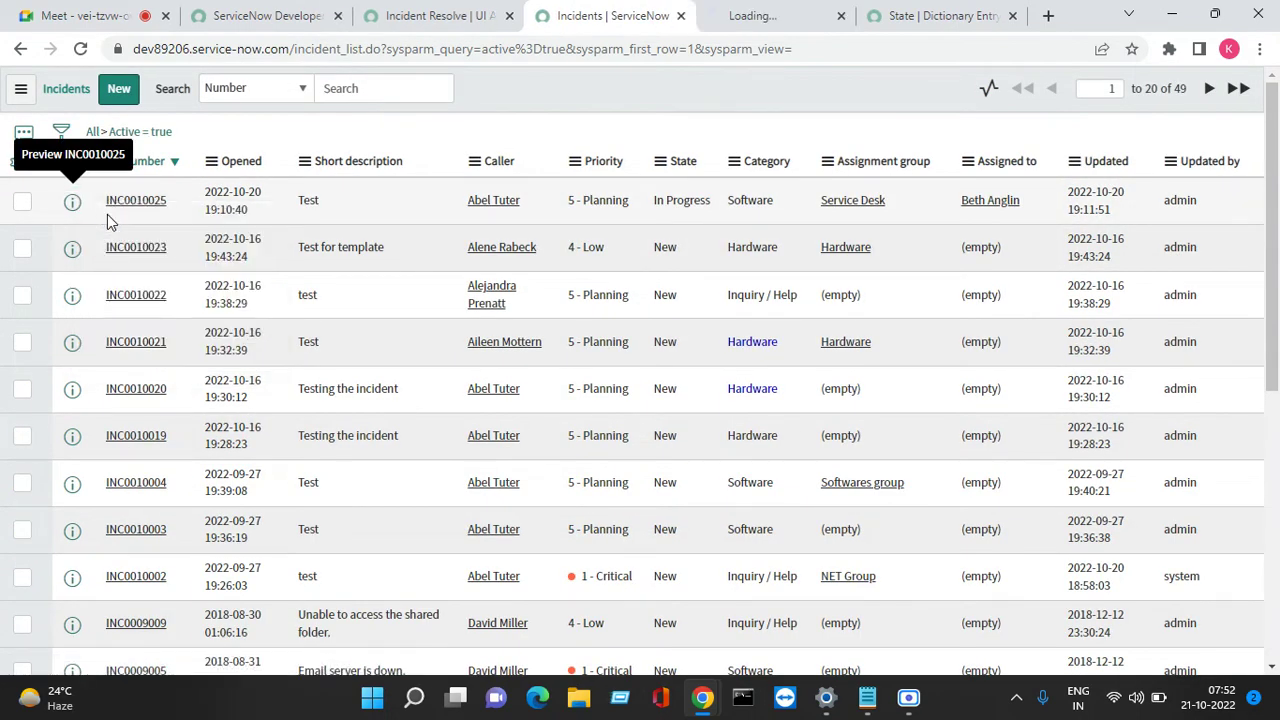
left_click(800, 10)
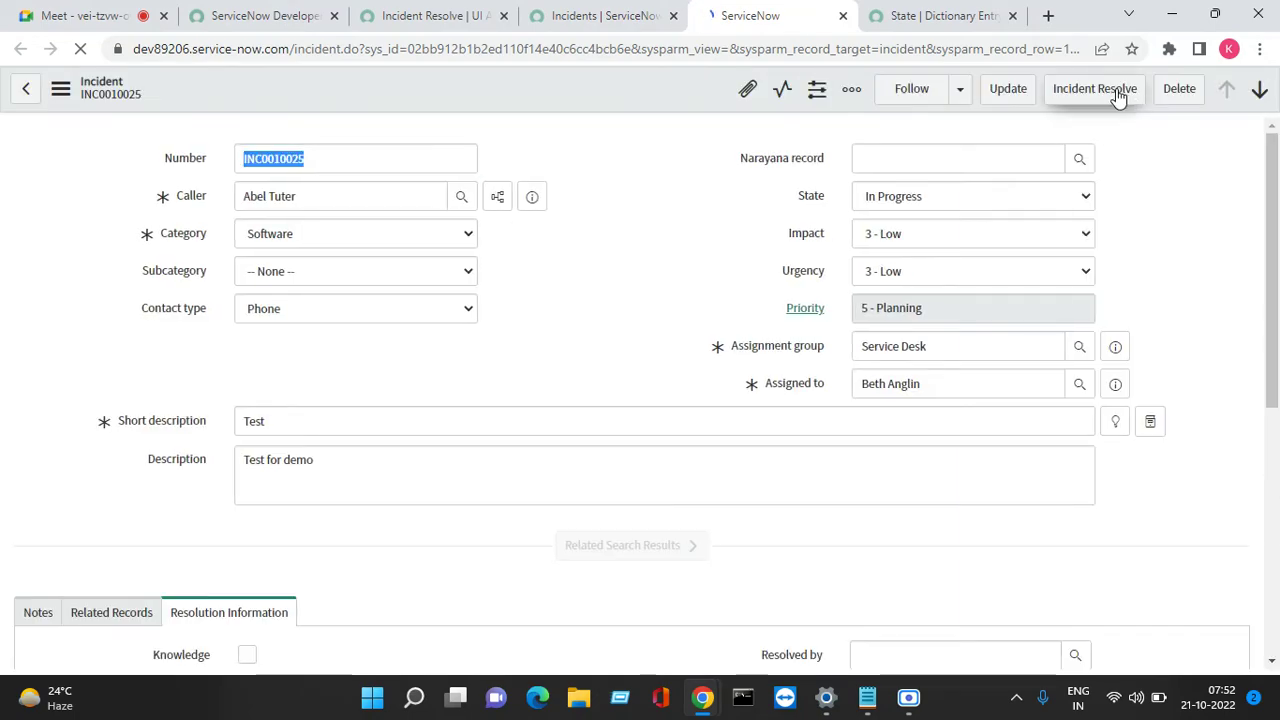
Open incident INC0010023 from the Incidents list in a new tab and check its form for Incident Resolve
left_click(575, 12)
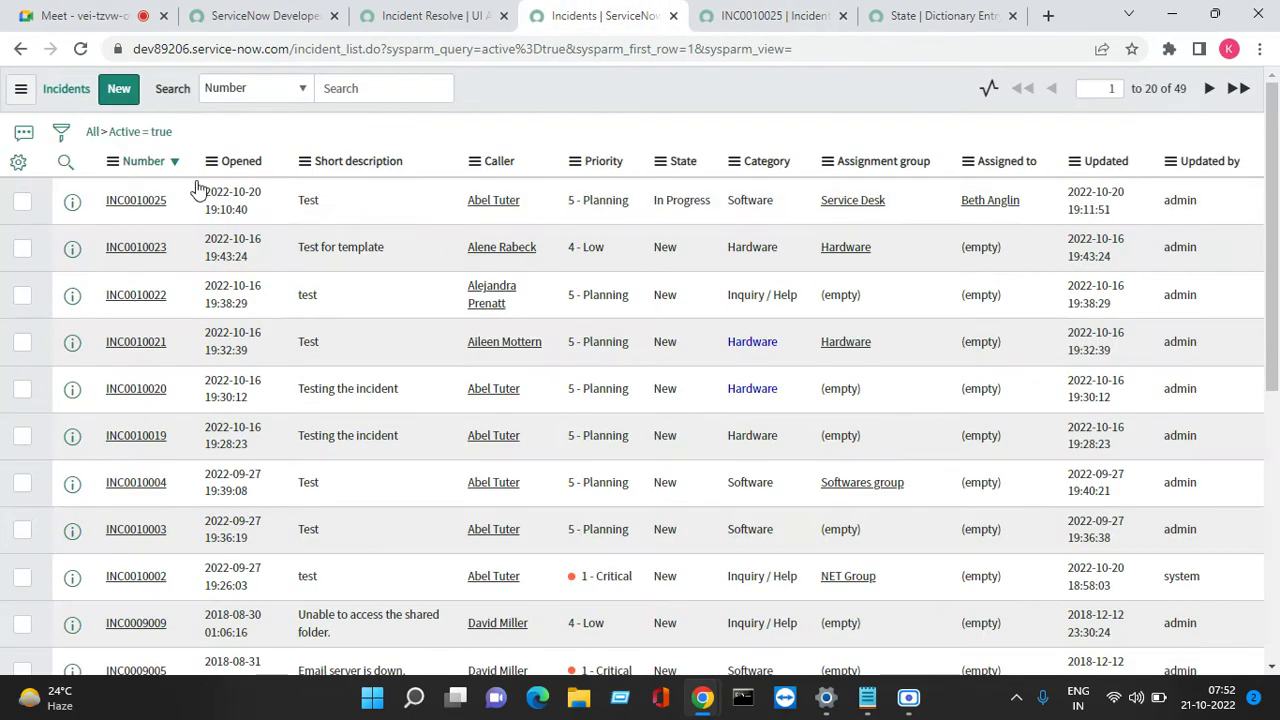
right_click(84, 256)
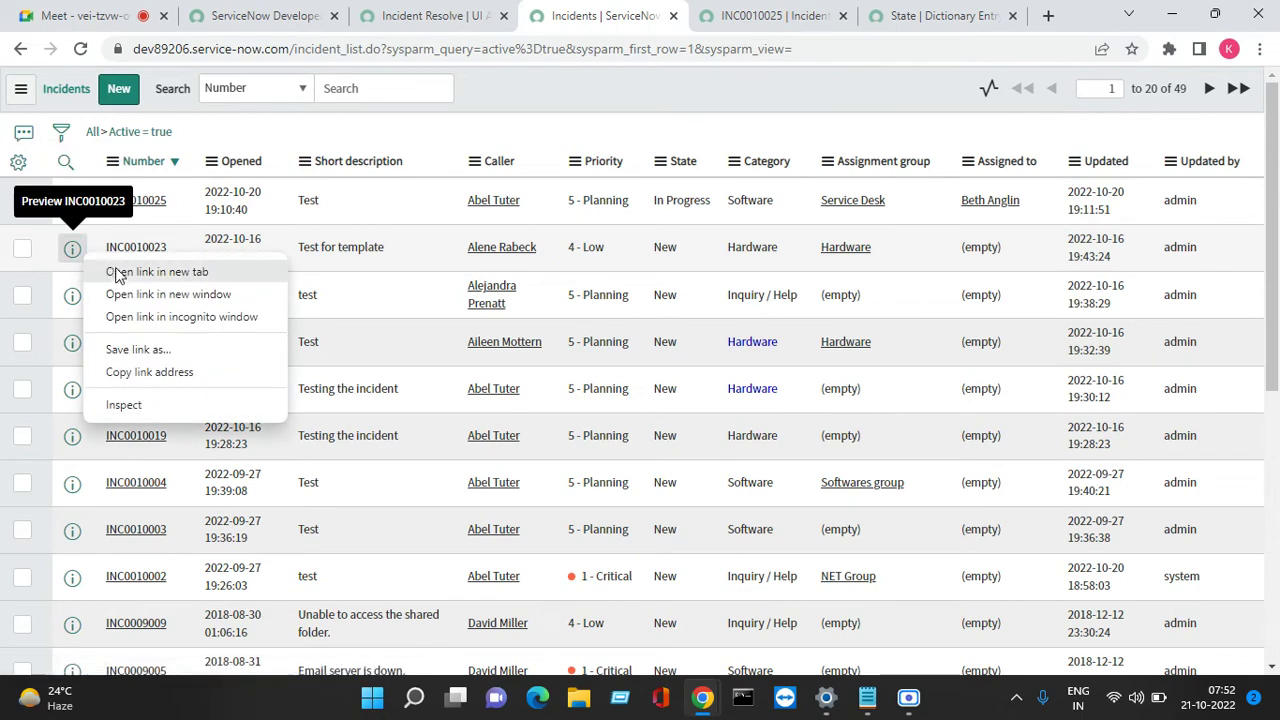
left_click(123, 274)
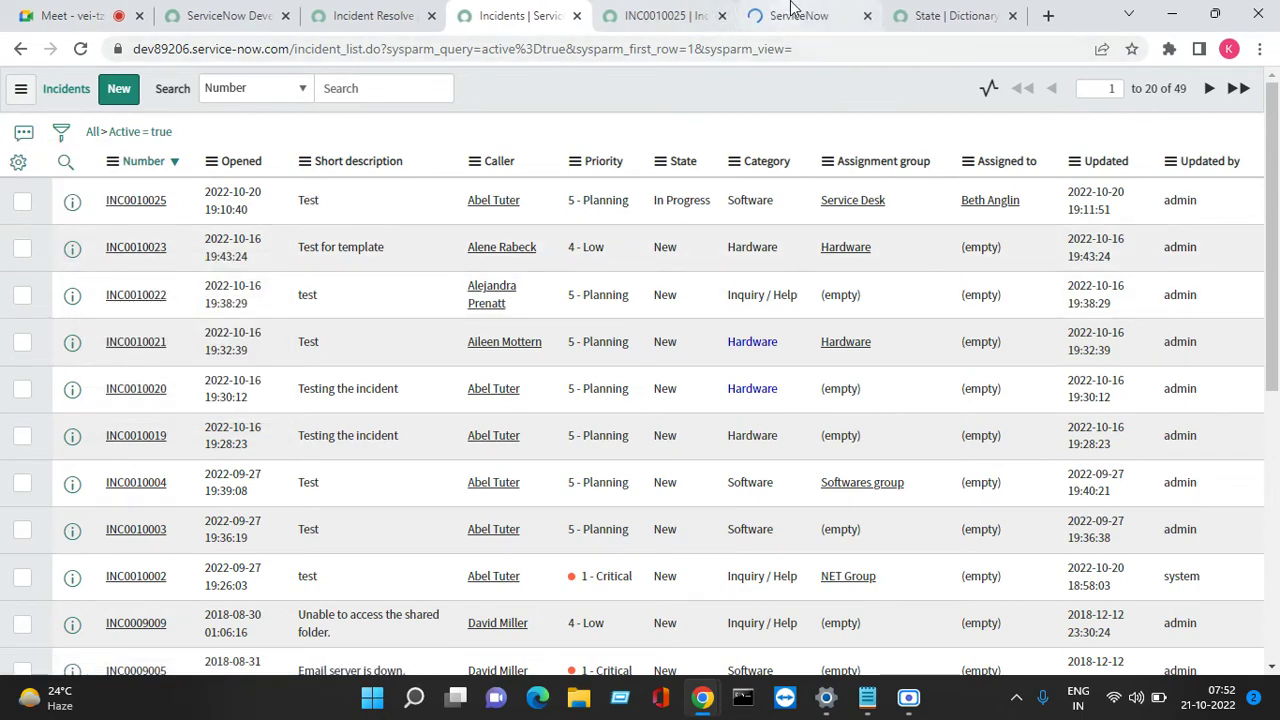
left_click(785, 15)
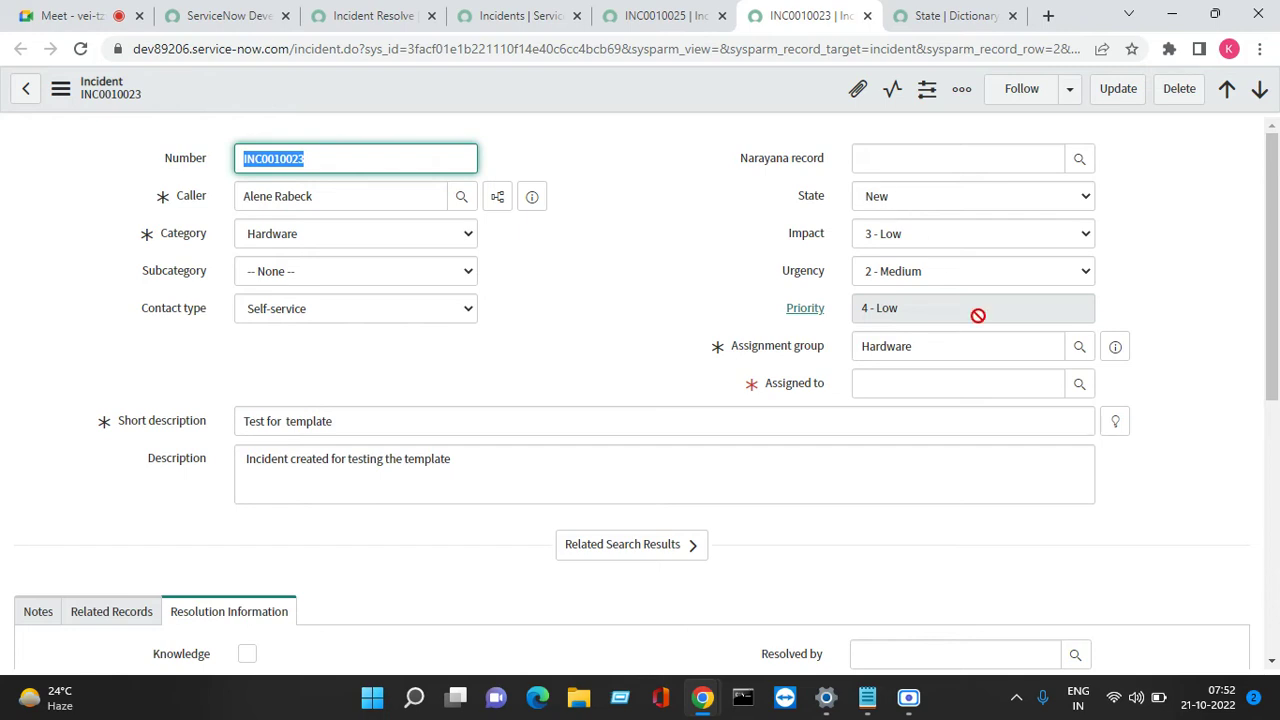
Set incident INC0010023's state to In Progress, fill Assigned to with the first recent selection, and save the record
left_click(905, 196)
left_click(900, 236)
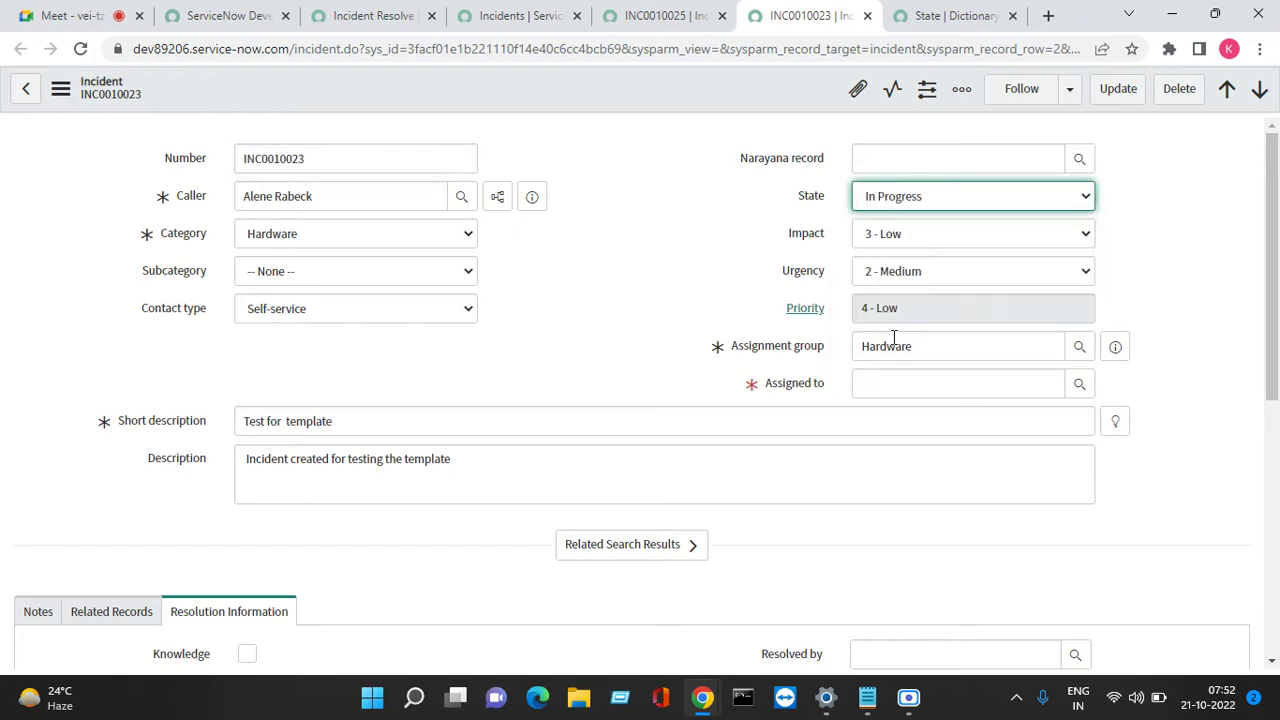
left_click(887, 384)
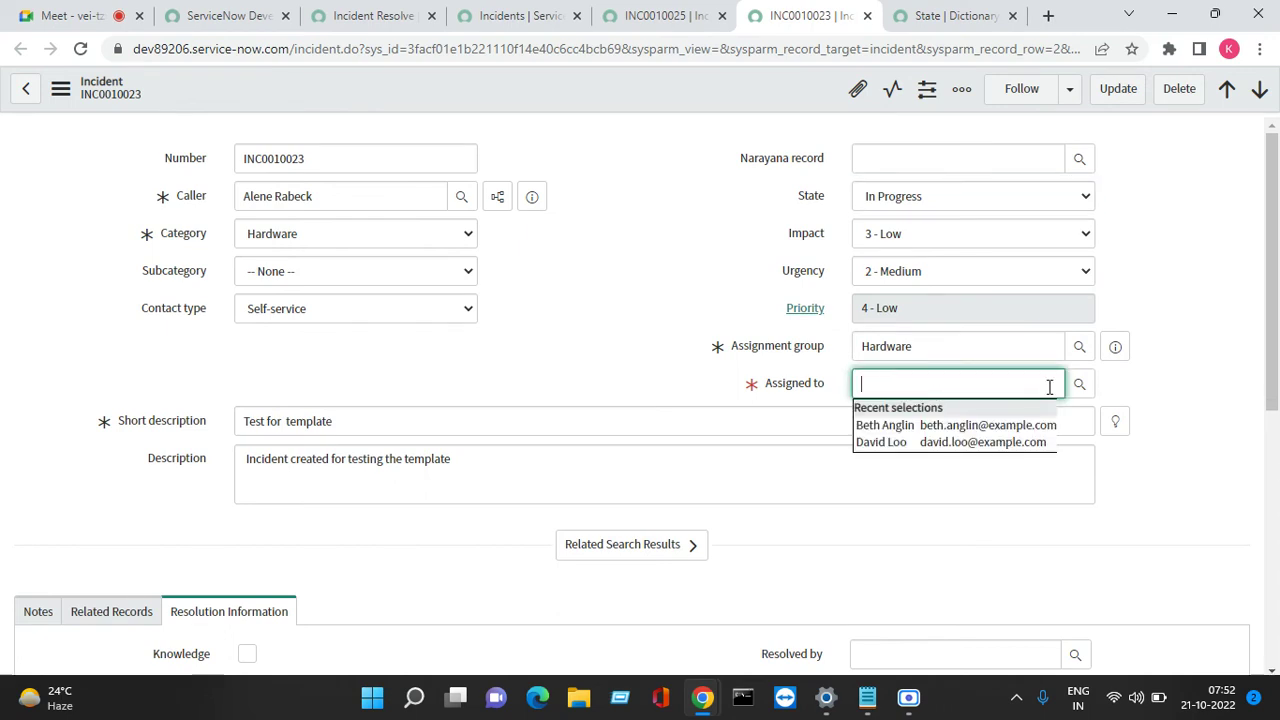
left_click(965, 424)
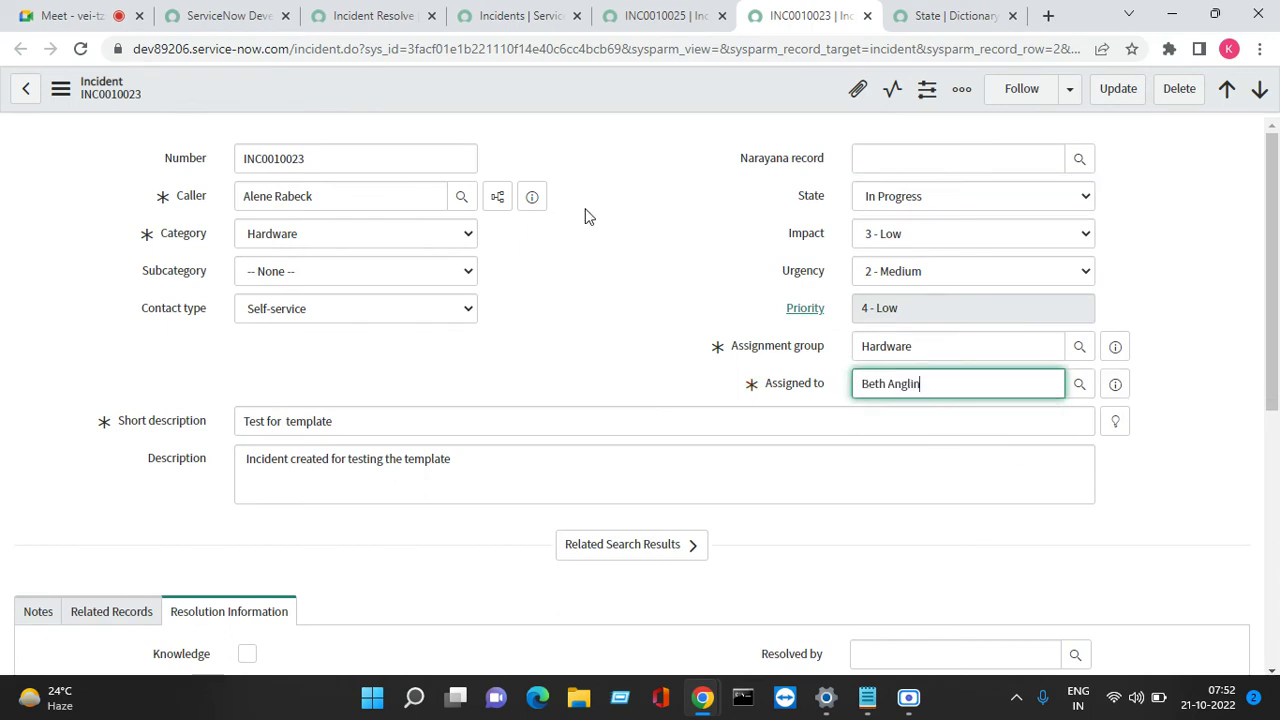
right_click(500, 94)
left_click(530, 106)
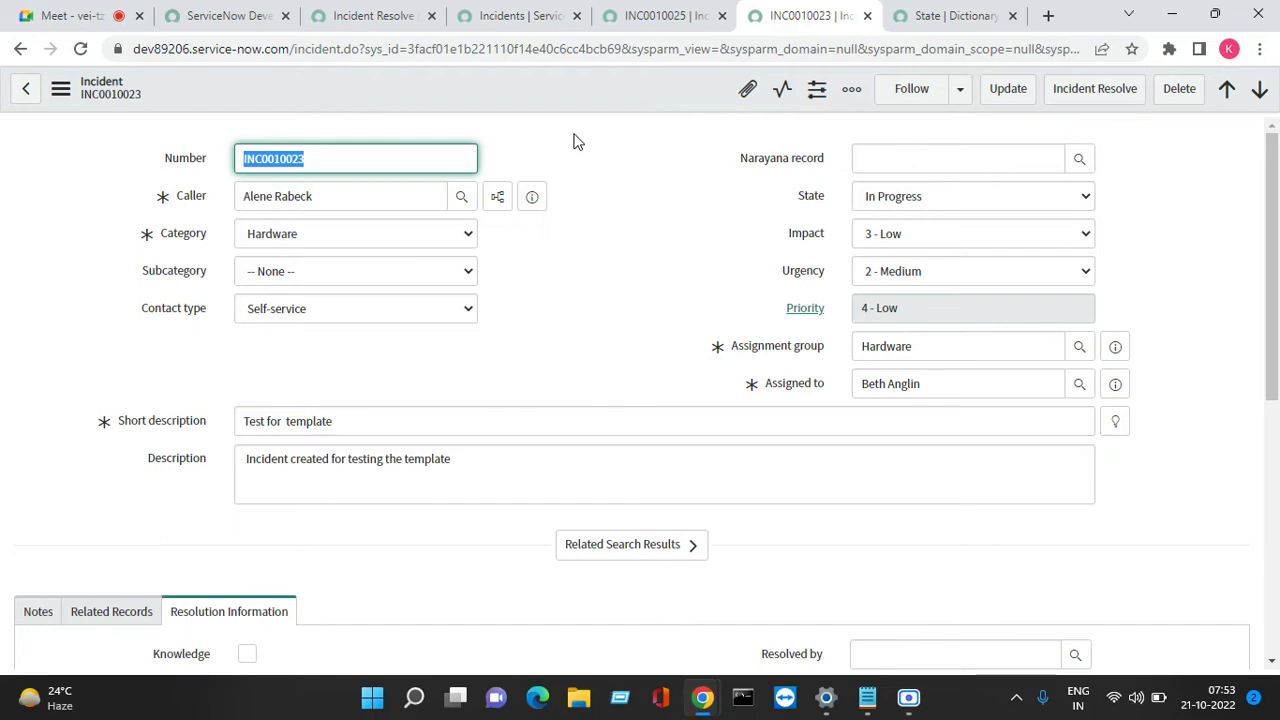
Review the Incident Resolve UI action's options, Condition, Script and Requires role list
left_click(651, 15)
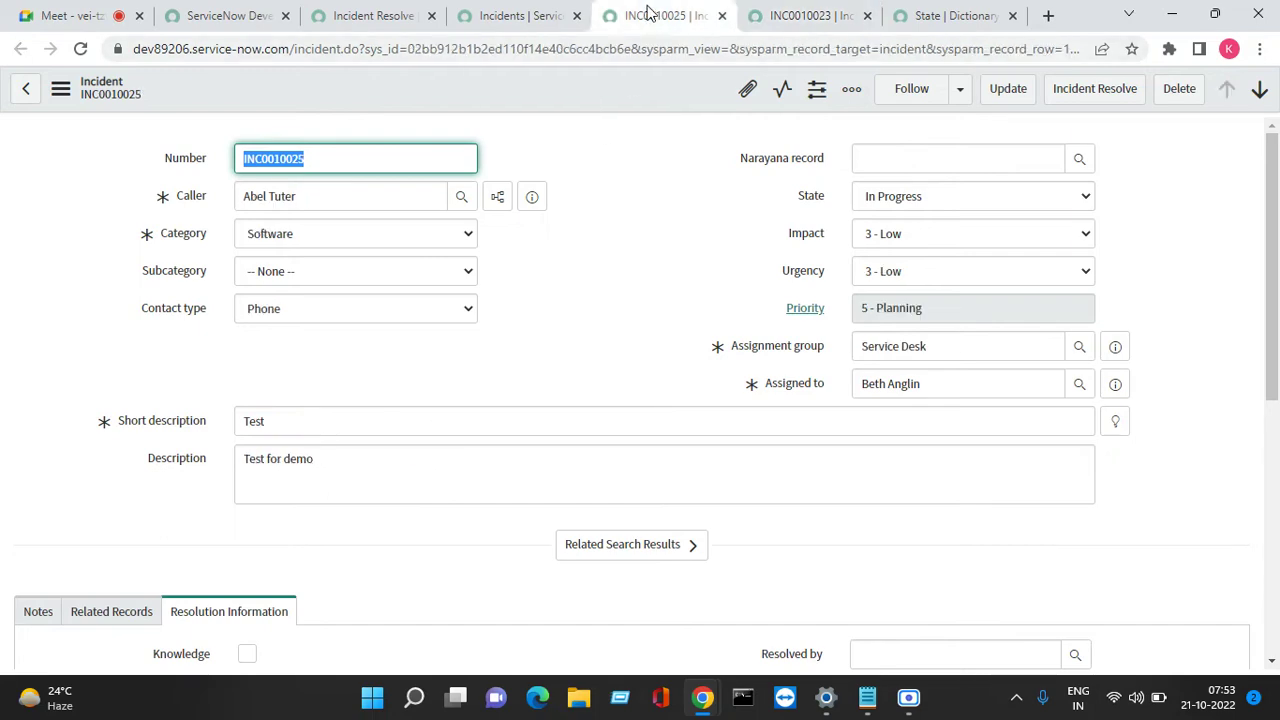
left_click(528, 17)
left_click(390, 20)
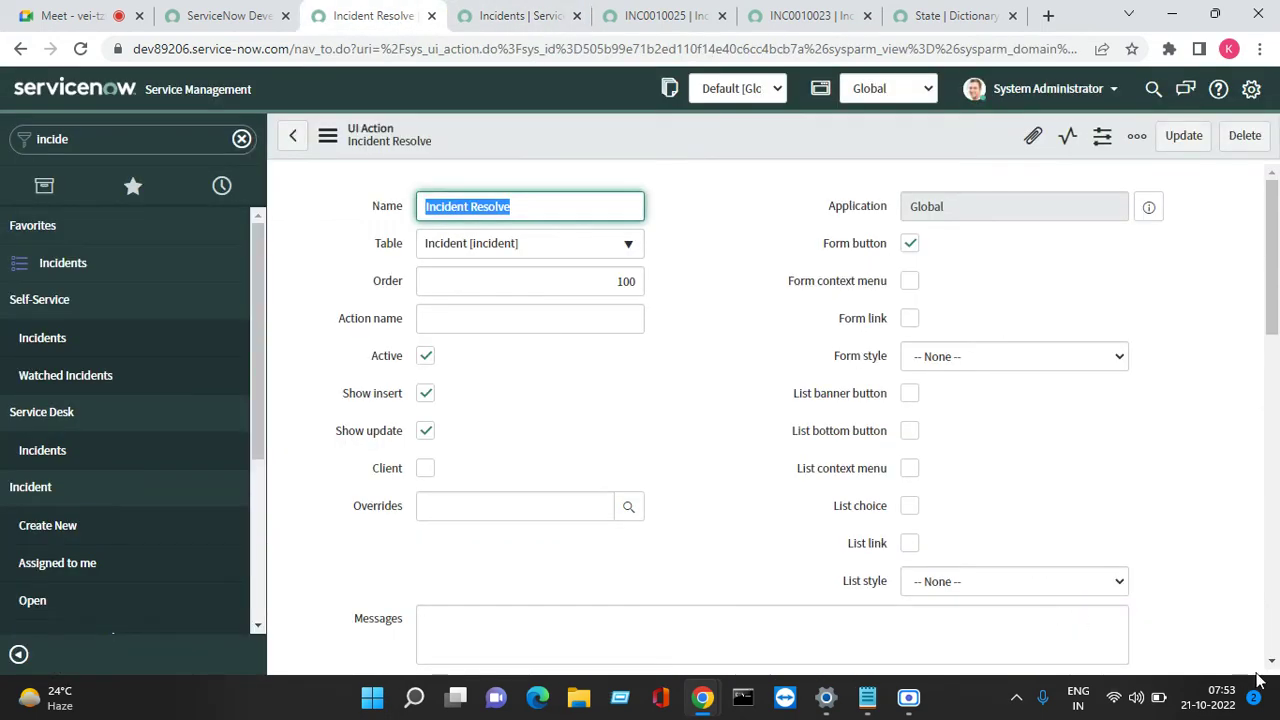
scroll(1267, 675, "down", 2)
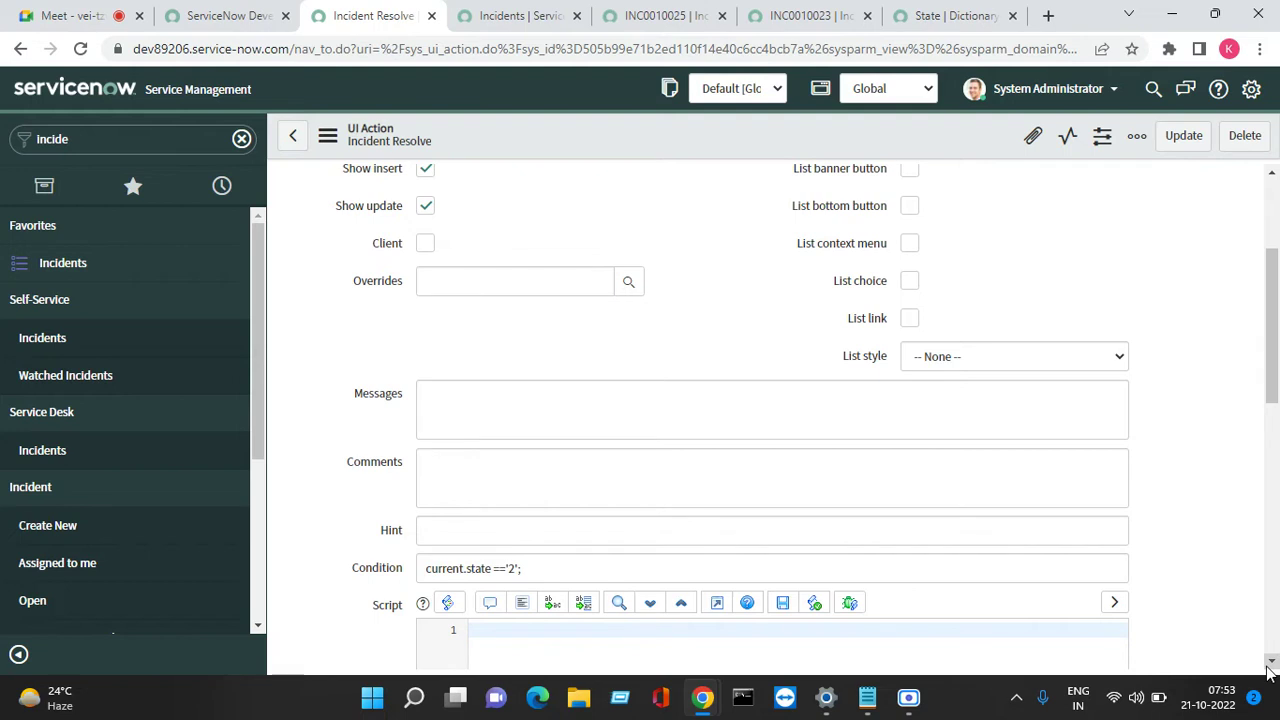
left_click(1268, 664)
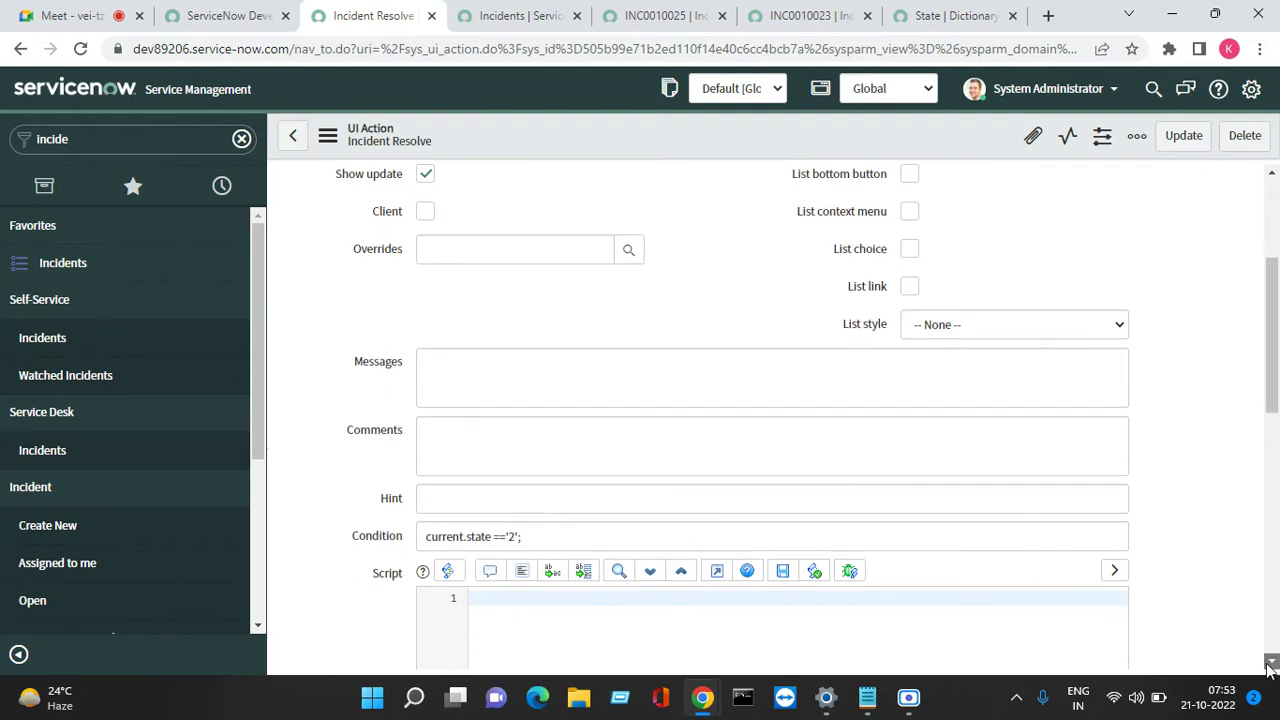
left_click(1270, 665)
left_click(1270, 665)
left_click(1270, 665)
left_click(1270, 665)
left_click(1270, 665)
left_click(1270, 665)
left_click(1270, 665)
left_click(1270, 665)
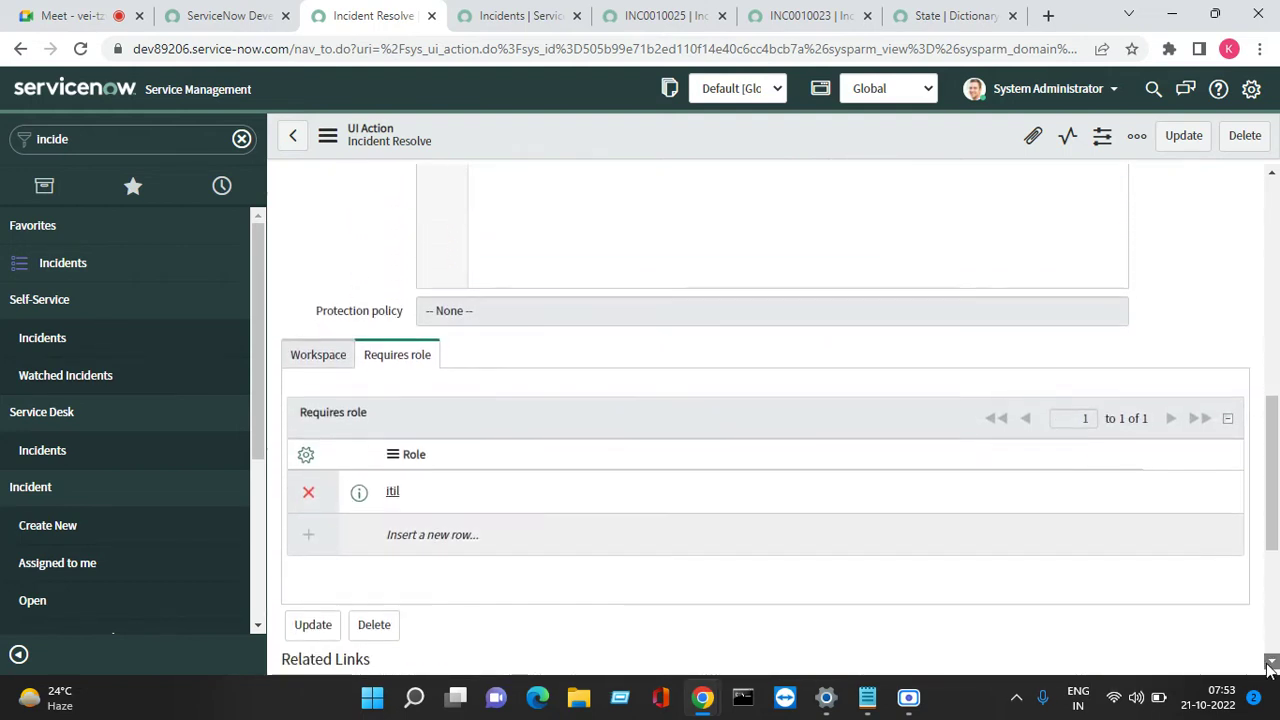
left_click(1270, 665)
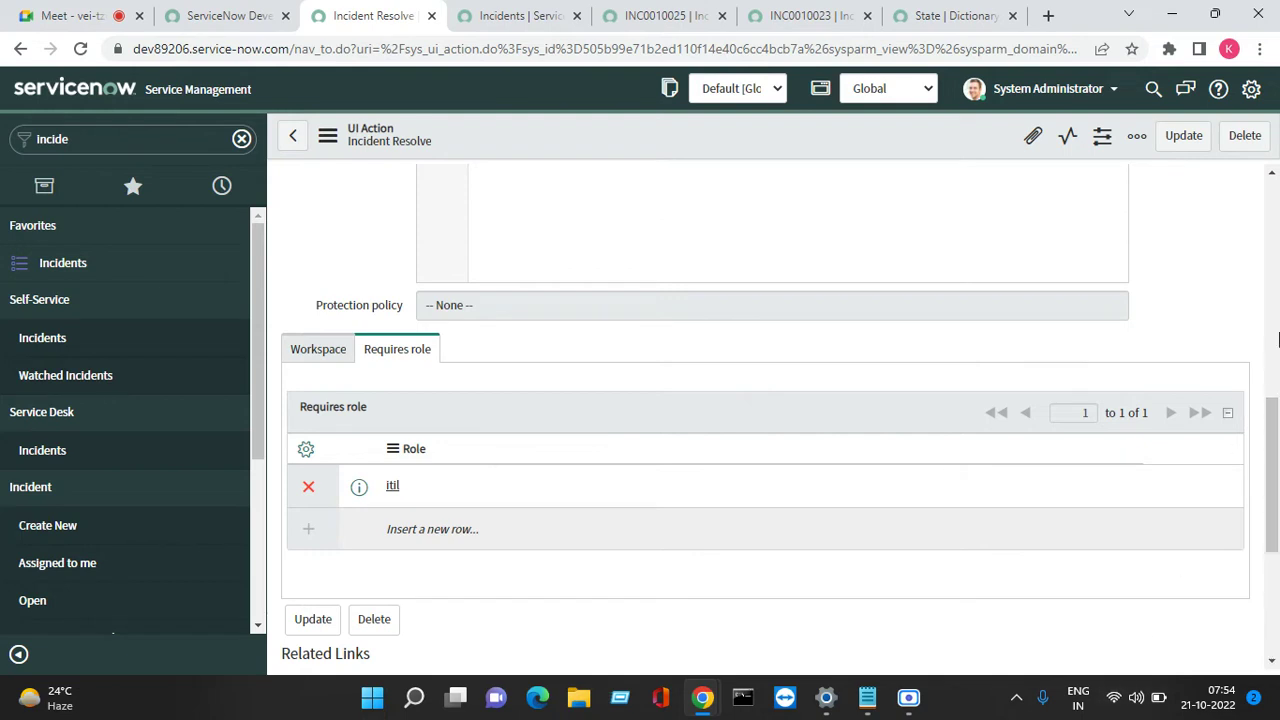
left_click(1272, 174)
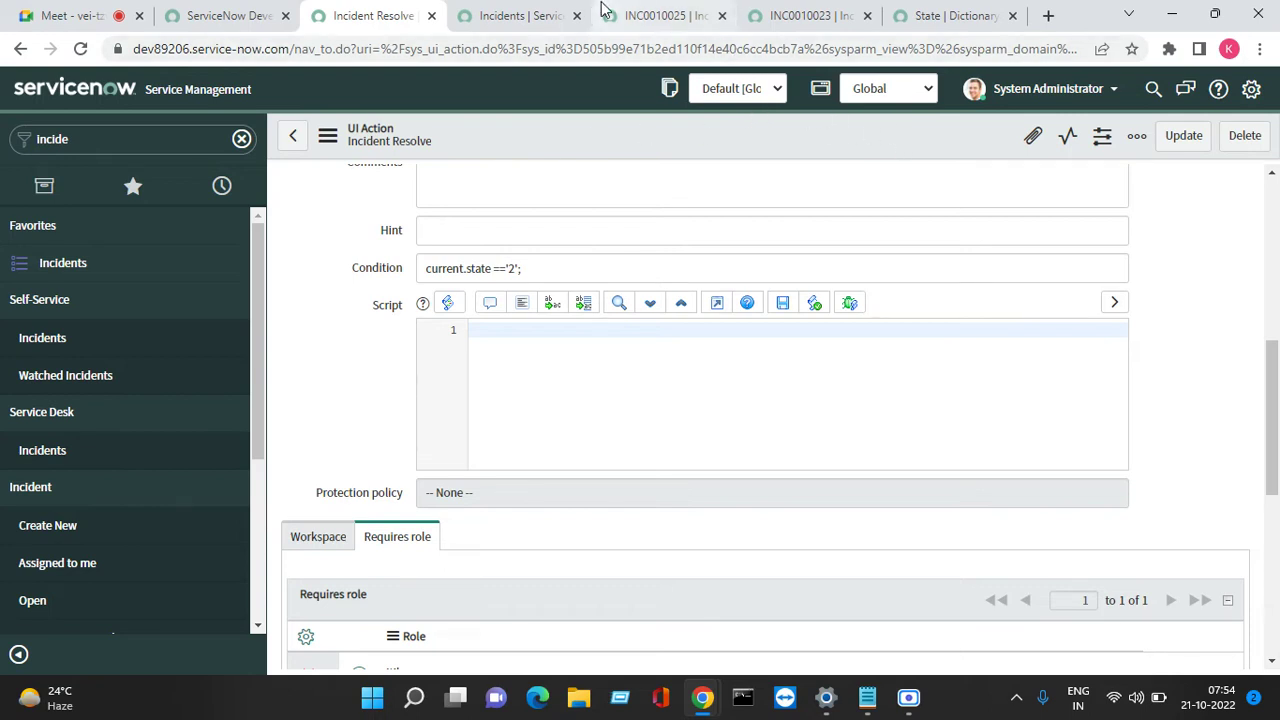
Return to incident INC0010025 and test its Incident Resolve button
left_click(520, 17)
left_click(664, 16)
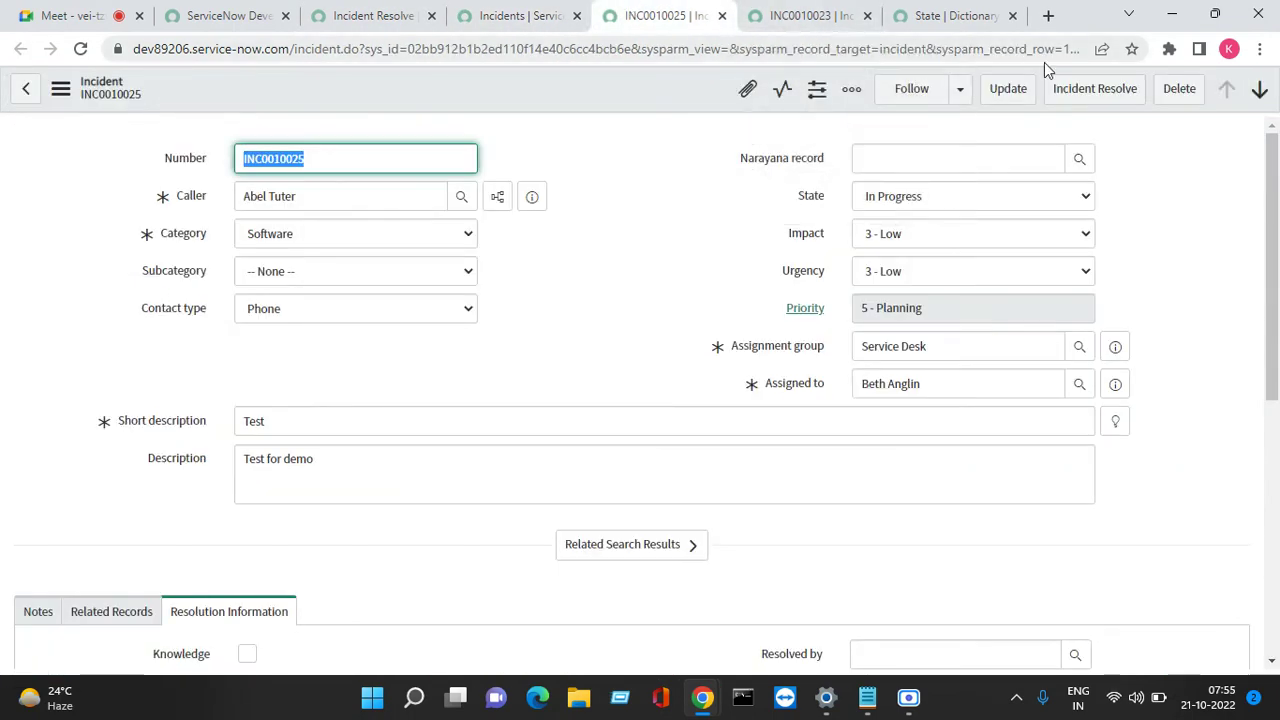
left_click(1087, 94)
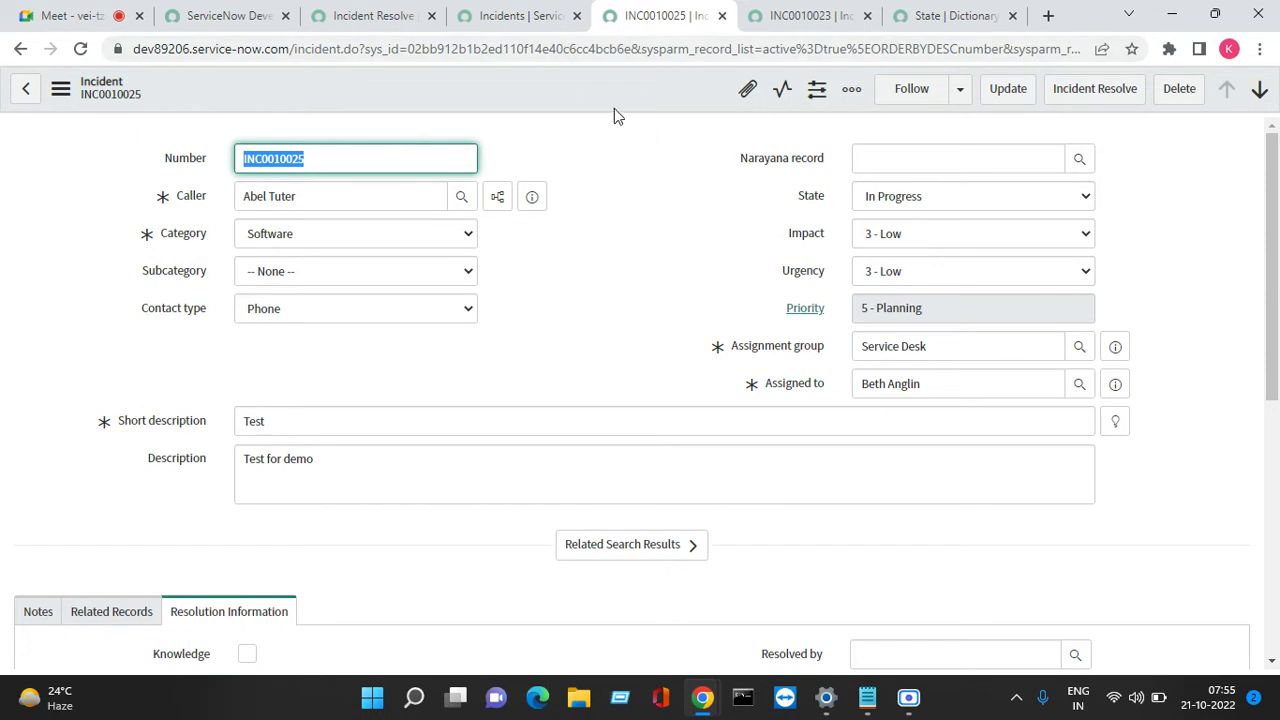
Make the Incident Resolve UI action a Client action and set its Onclick to resolve();
left_click(366, 14)
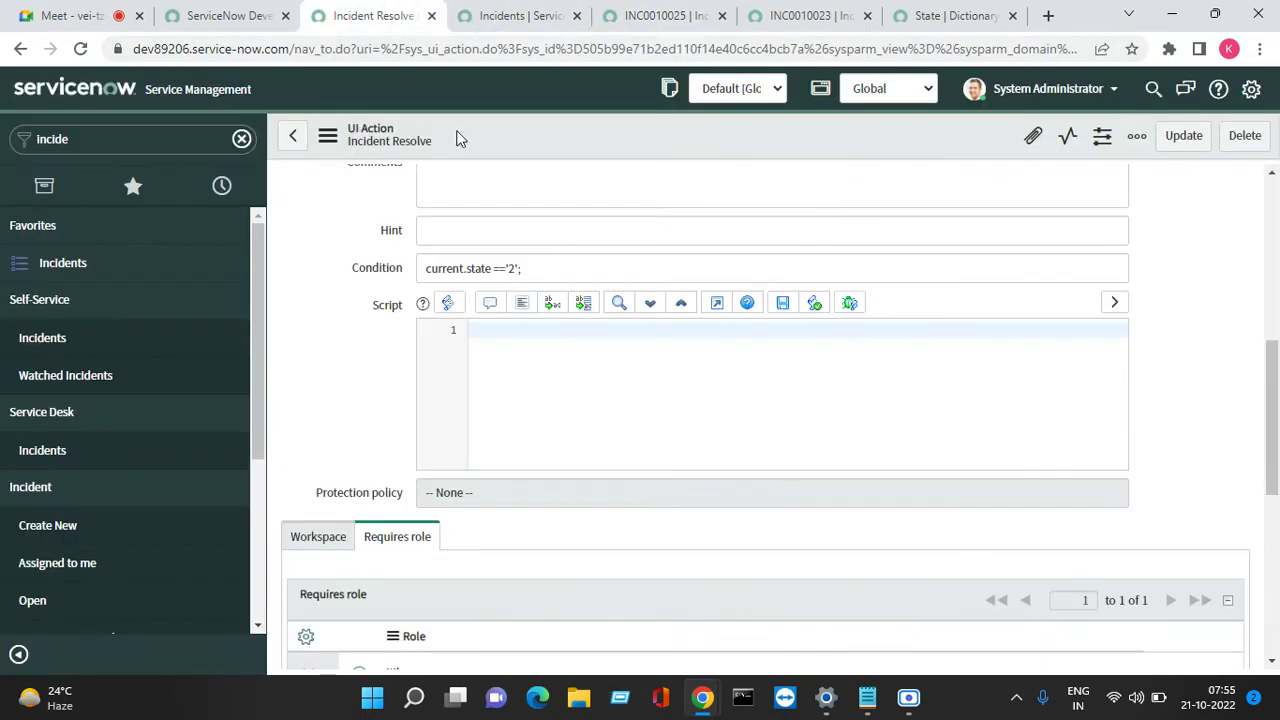
left_click(1270, 174)
left_click(1270, 174)
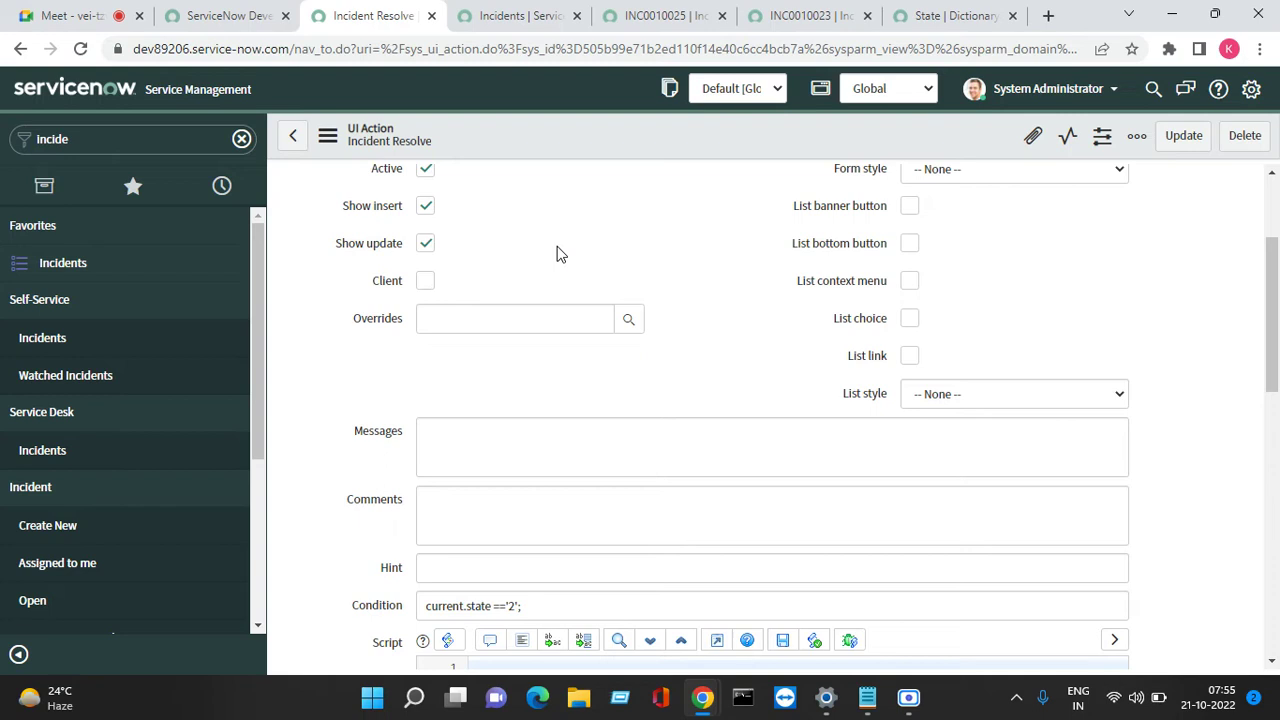
left_click(426, 282)
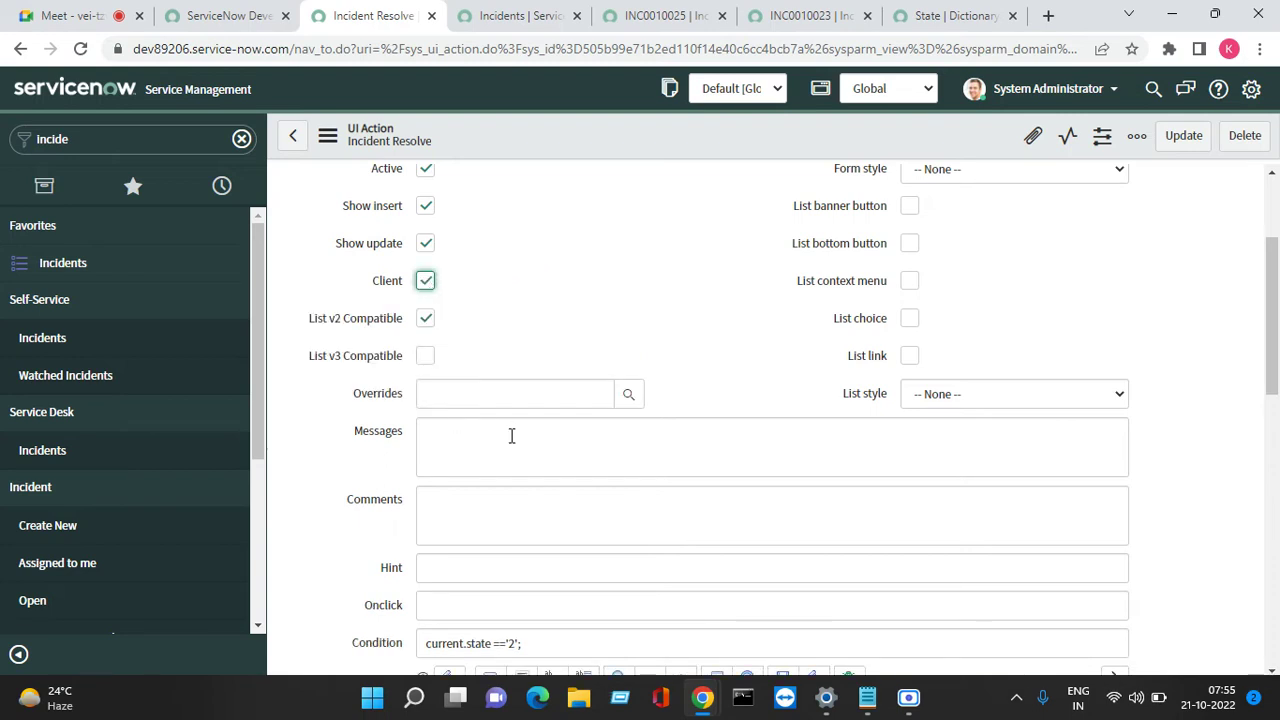
left_click(451, 604)
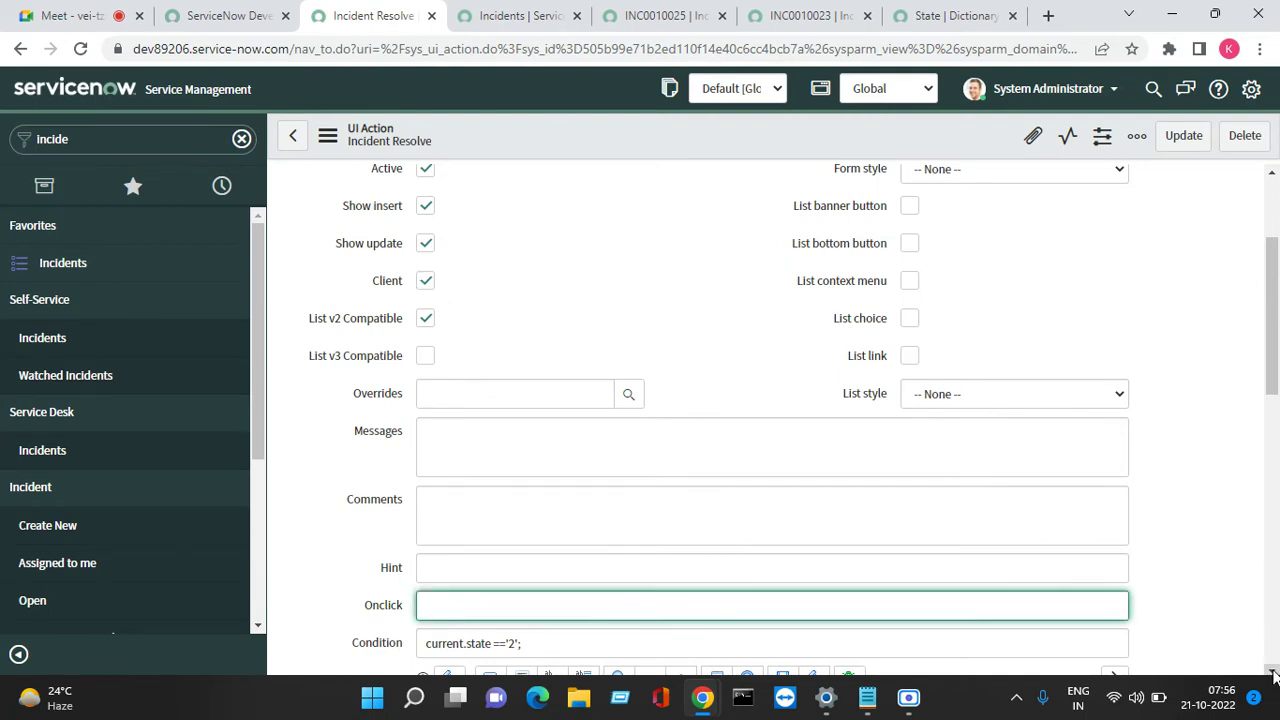
scroll(1273, 676, "down", 3)
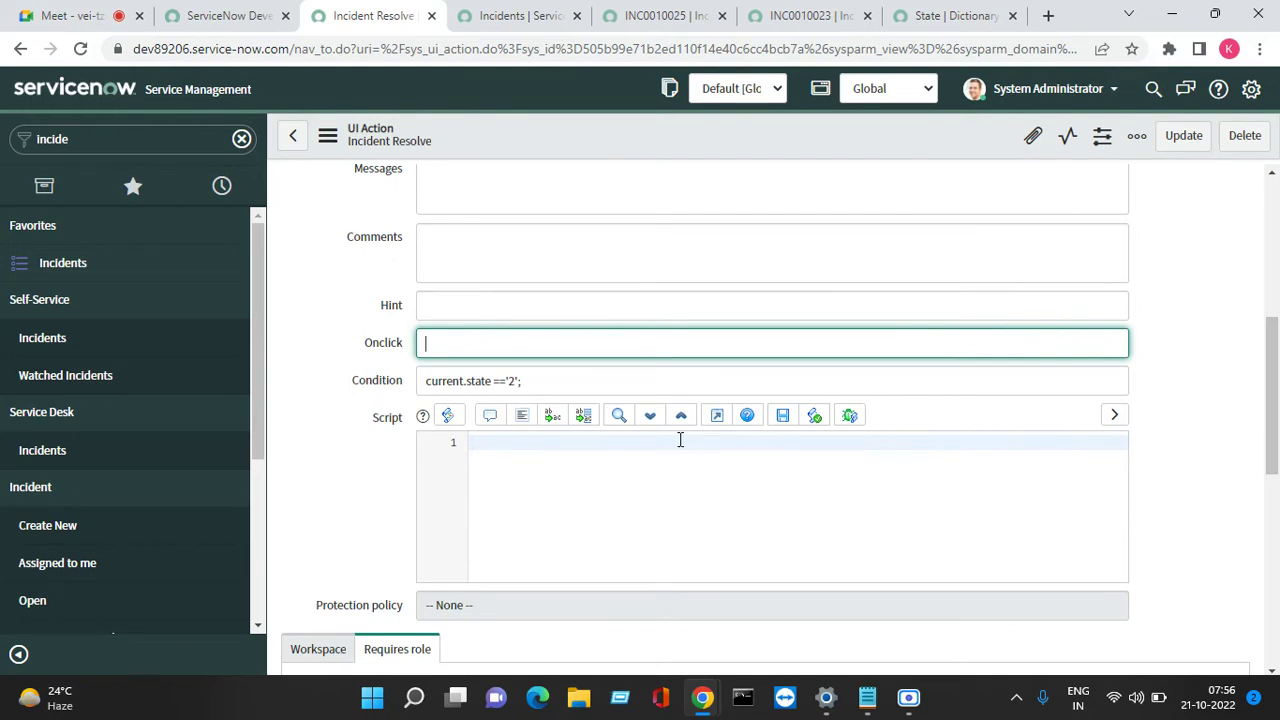
type("resole")
key("BackSpace")
type("ve();")
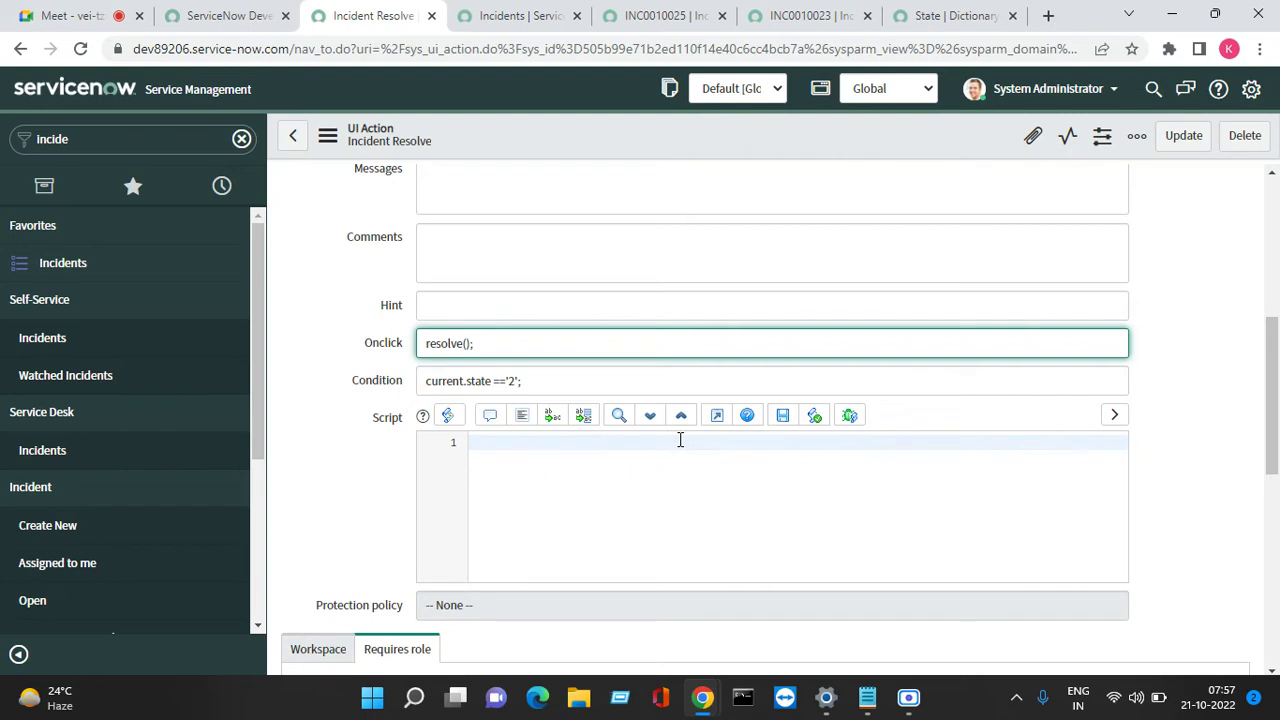
Define a function resolve() with an empty body in the UI action's Script
left_click(591, 441)
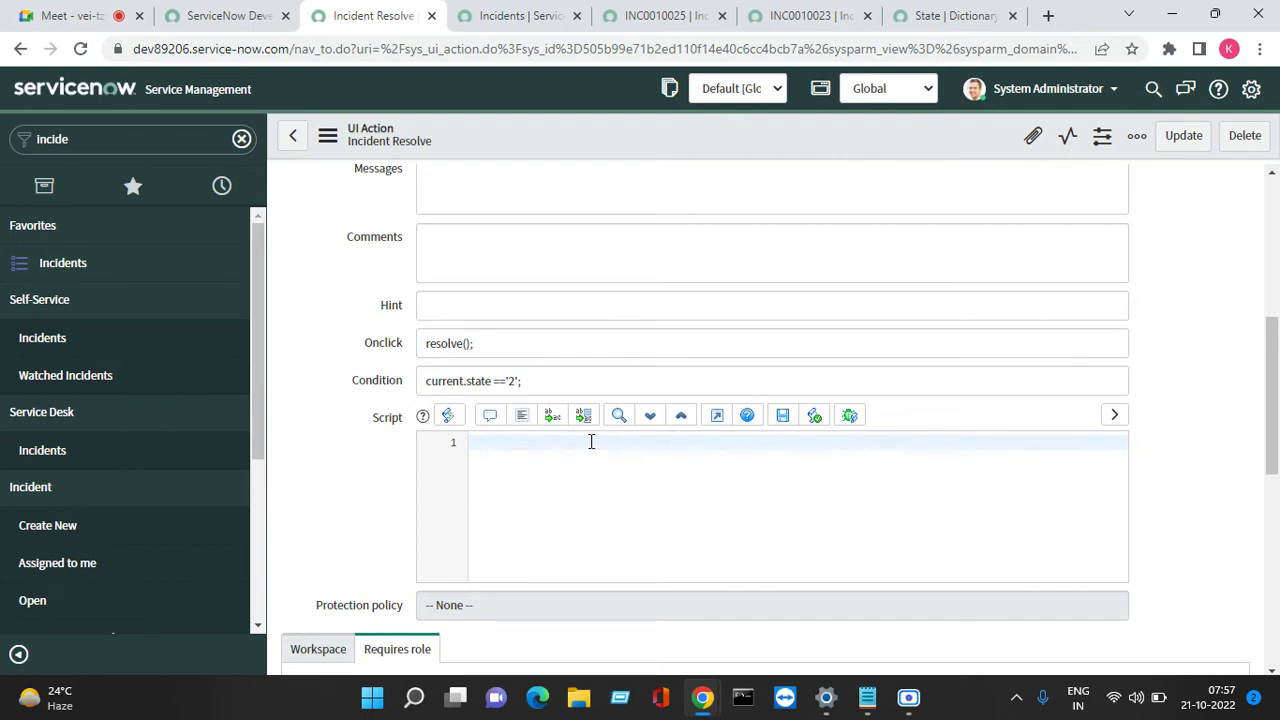
type("function resolvve")
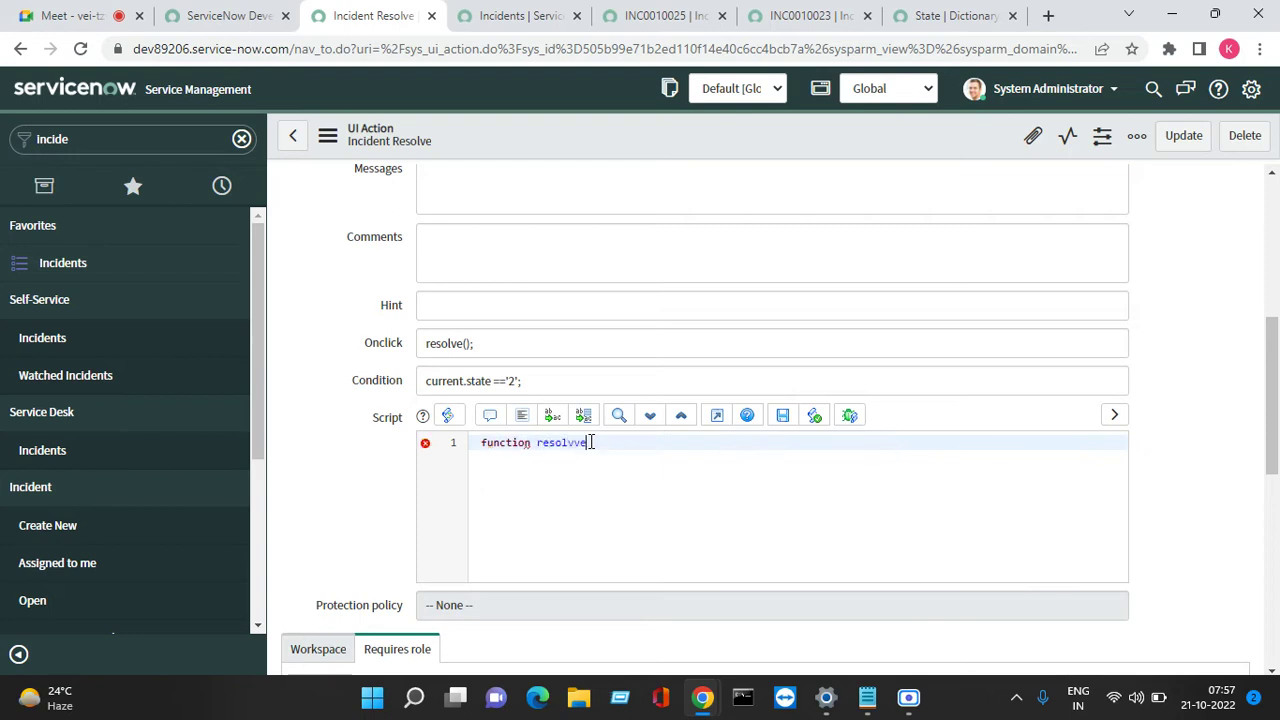
key("BackSpace")
key("BackSpace")
type("e()")
key("Return")
type("{")
key("Return")
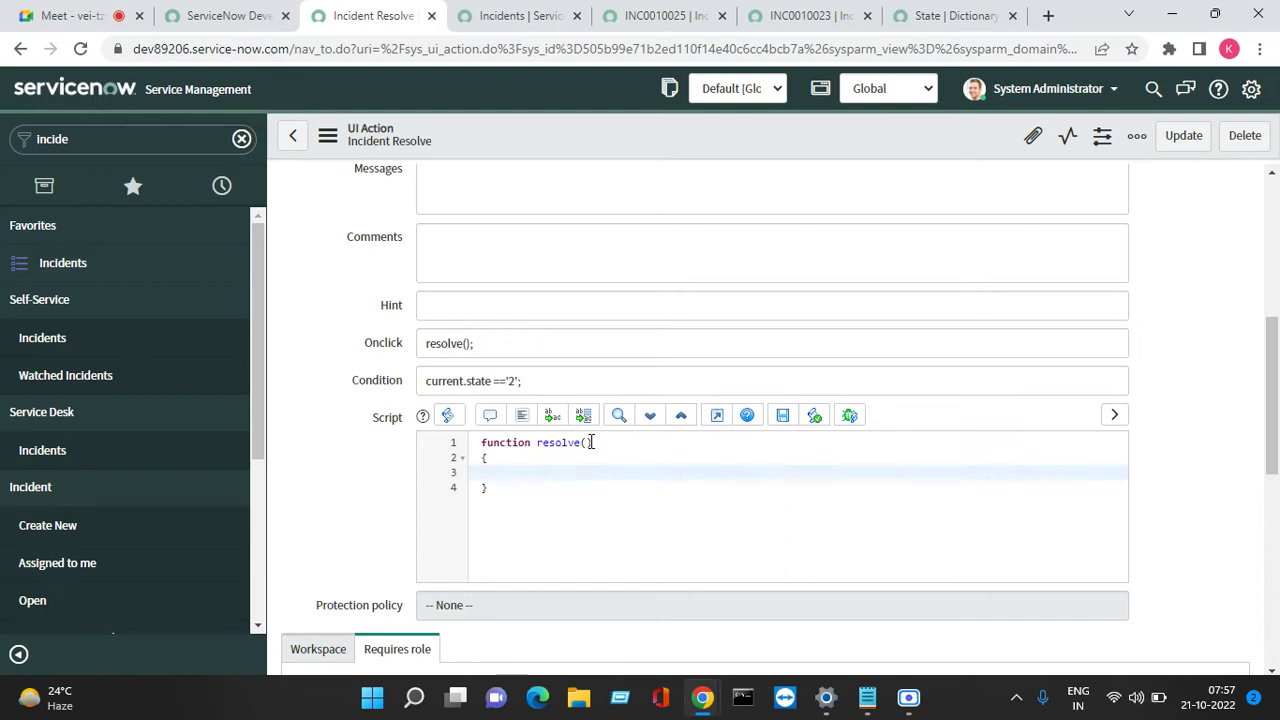
Inside resolve(), begin a g_form.setValue call with 'u_state' as its field argument
type("g_")
type("state")
key("BackSpace")
key("BackSpace")
key("BackSpace")
key("BackSpace")
key("BackSpace")
key("BackSpace")
type("form.setValue('u_state',")
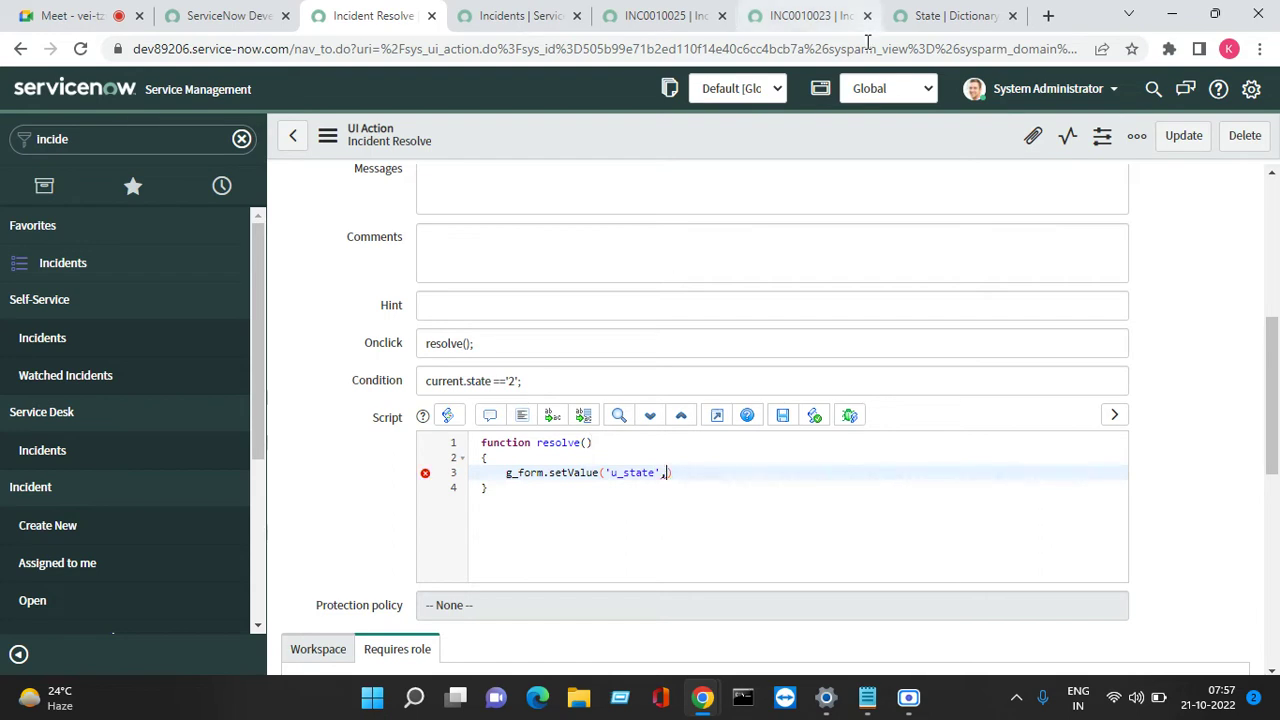
Complete the setValue call with '6', the Resolved value in the State dictionary's choices, and save the UI action
left_click(955, 16)
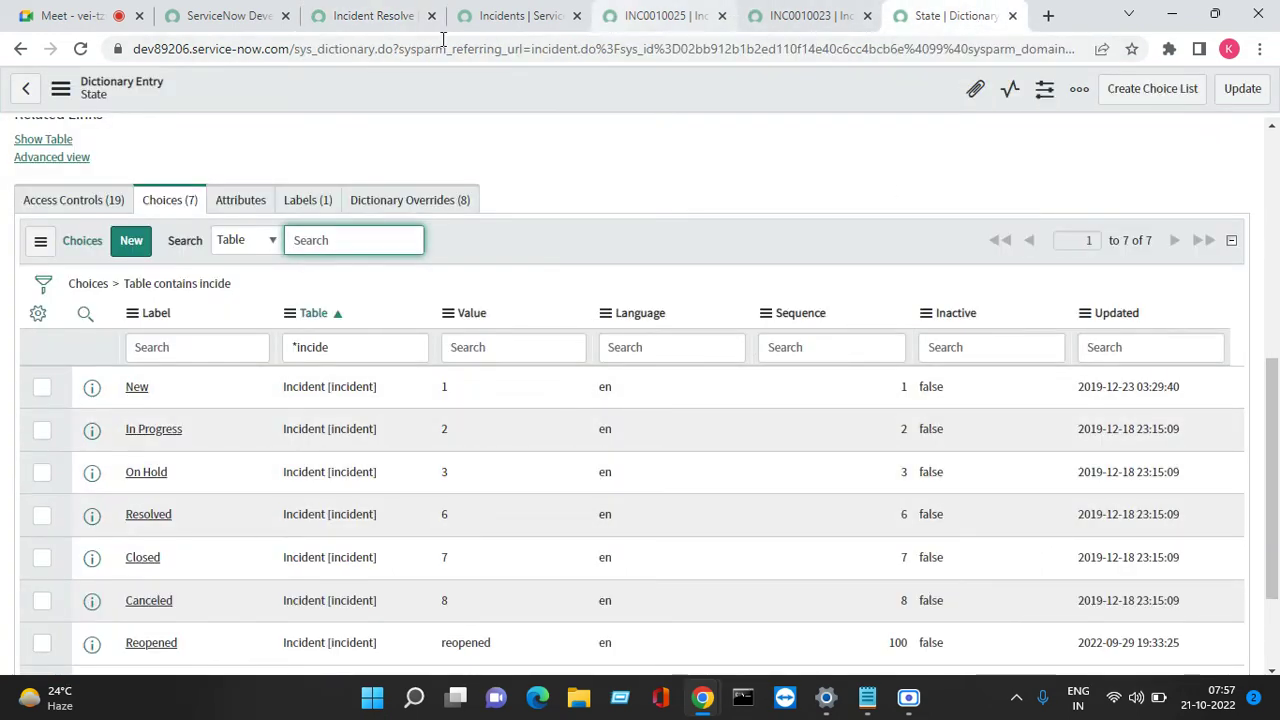
left_click(360, 16)
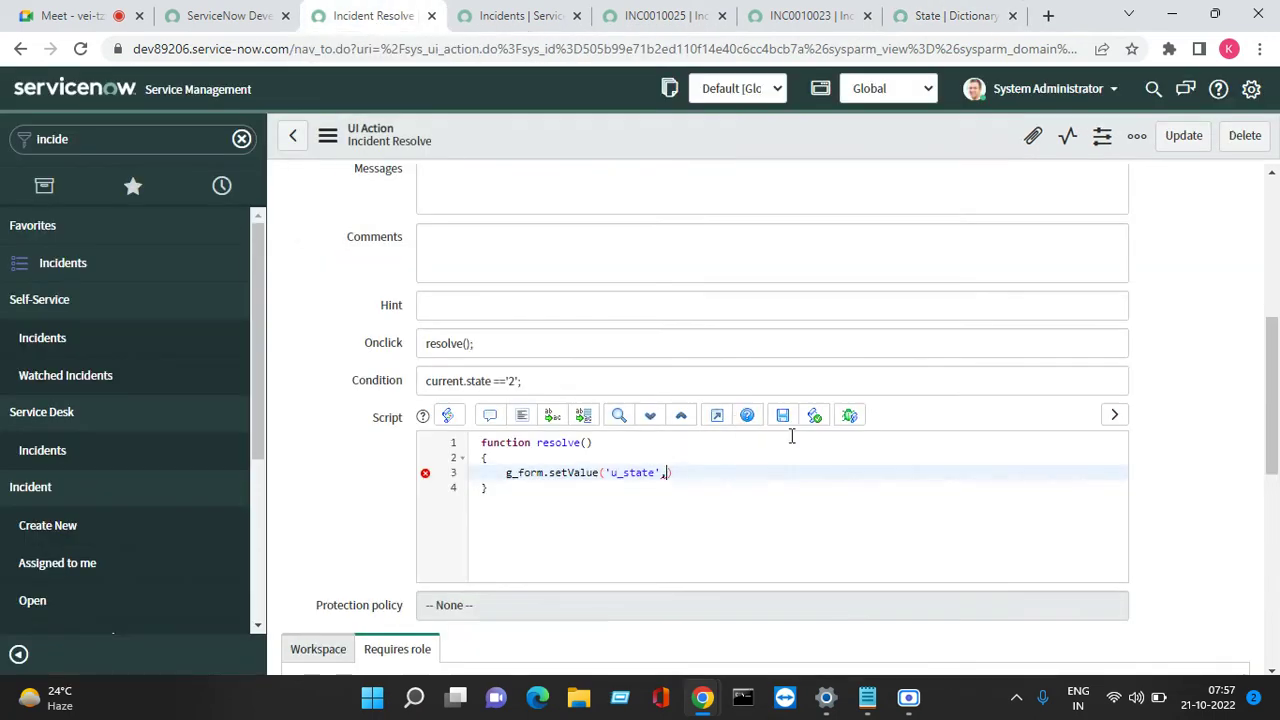
type("6);")
key("Left")
key("Left")
key("Left")
type("'")
key("Right")
type("'")
left_click(782, 478)
right_click(575, 128)
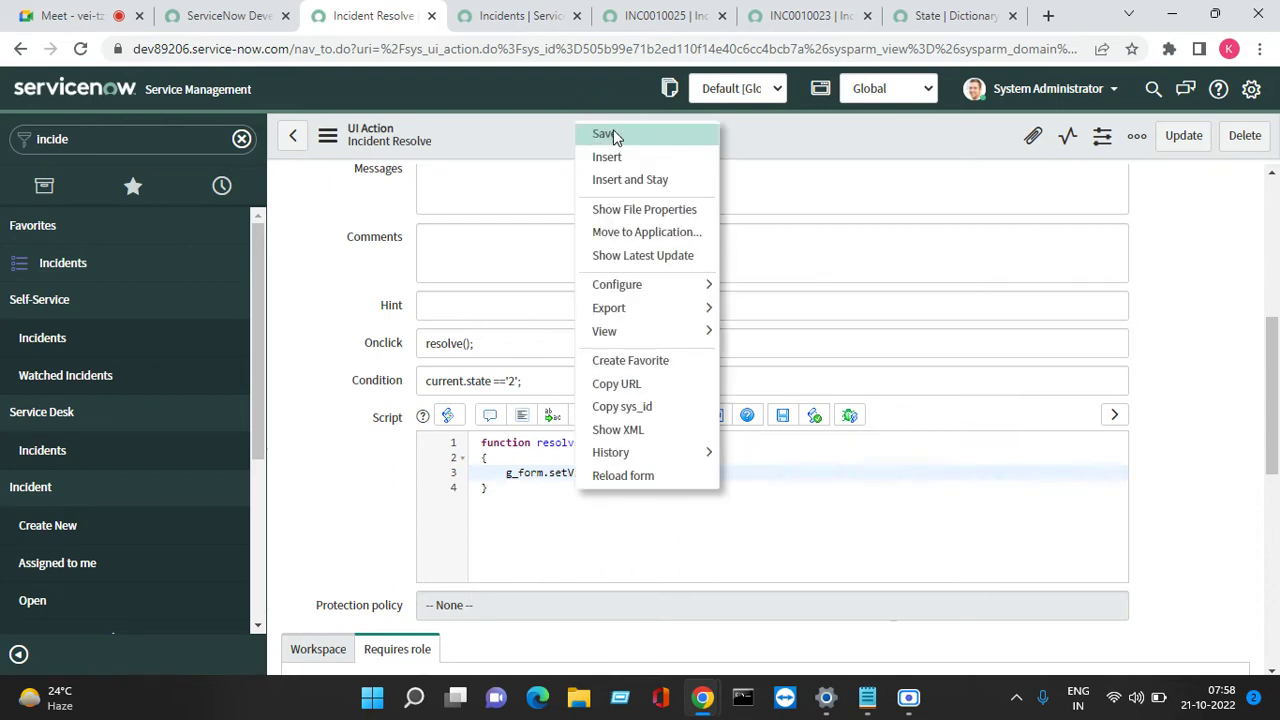
left_click(618, 134)
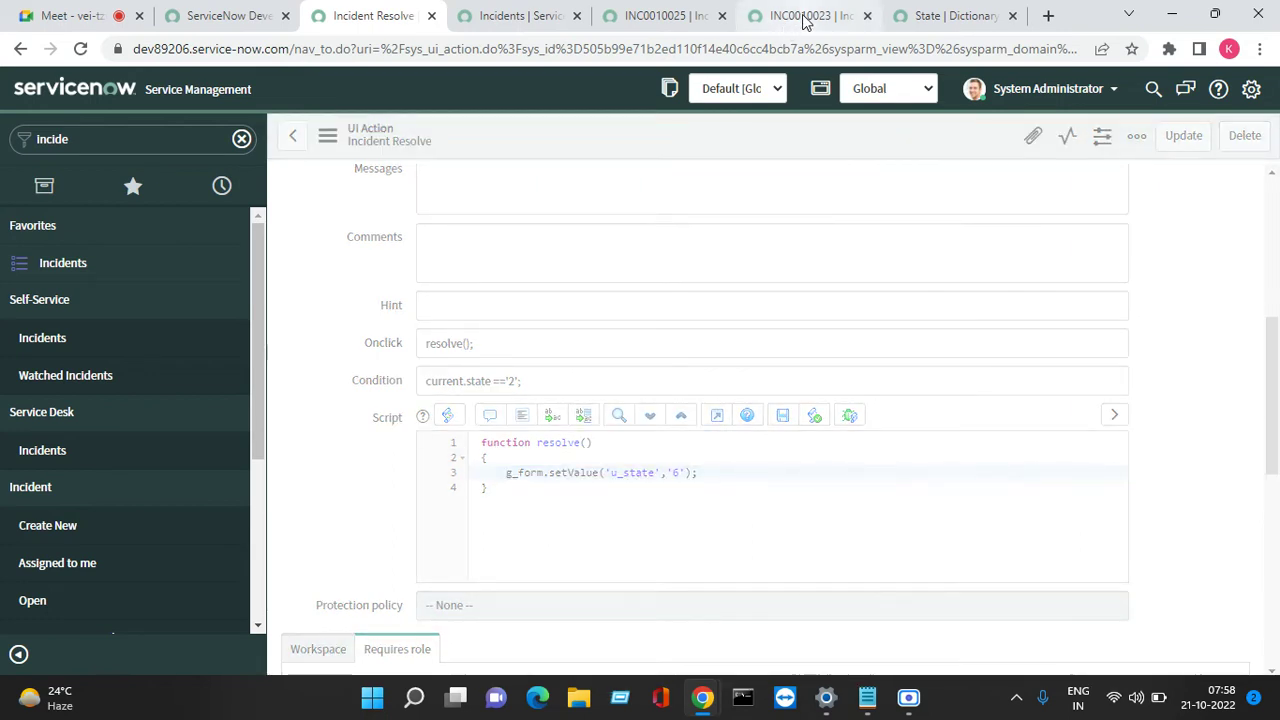
Reload incident INC0010023 and test its Incident Resolve button, checking the State field
left_click(805, 18)
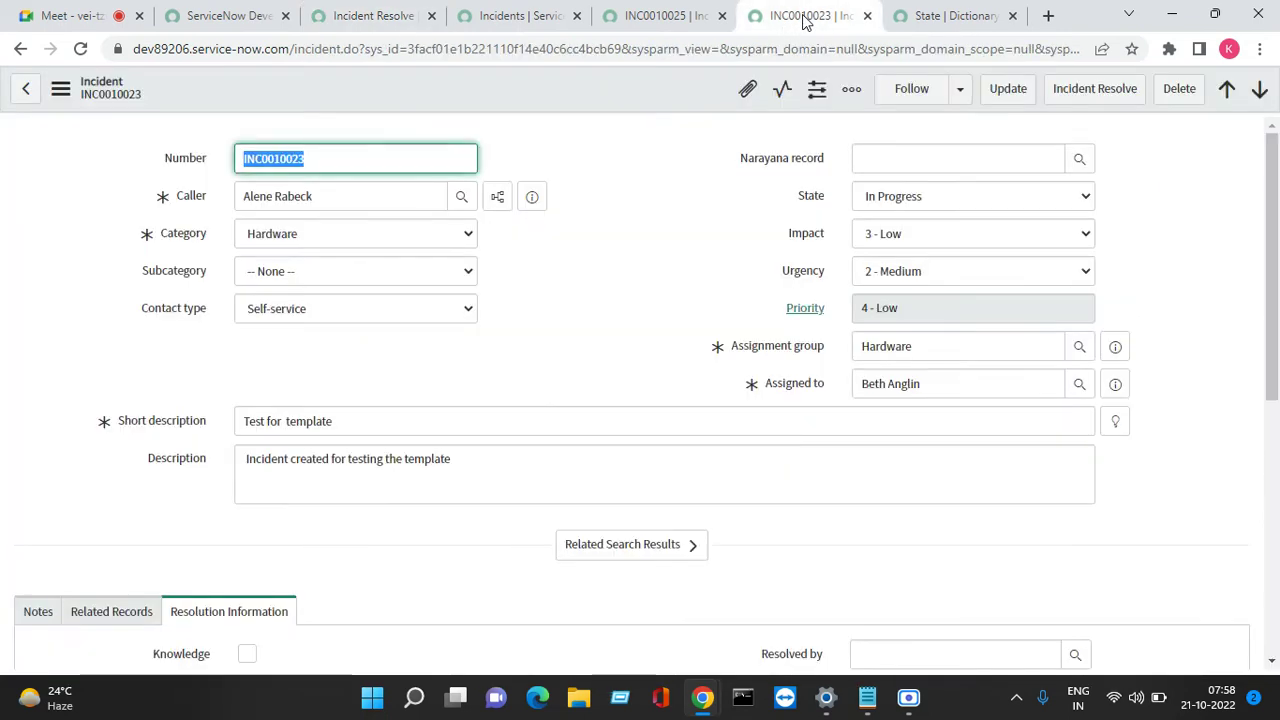
left_click(81, 50)
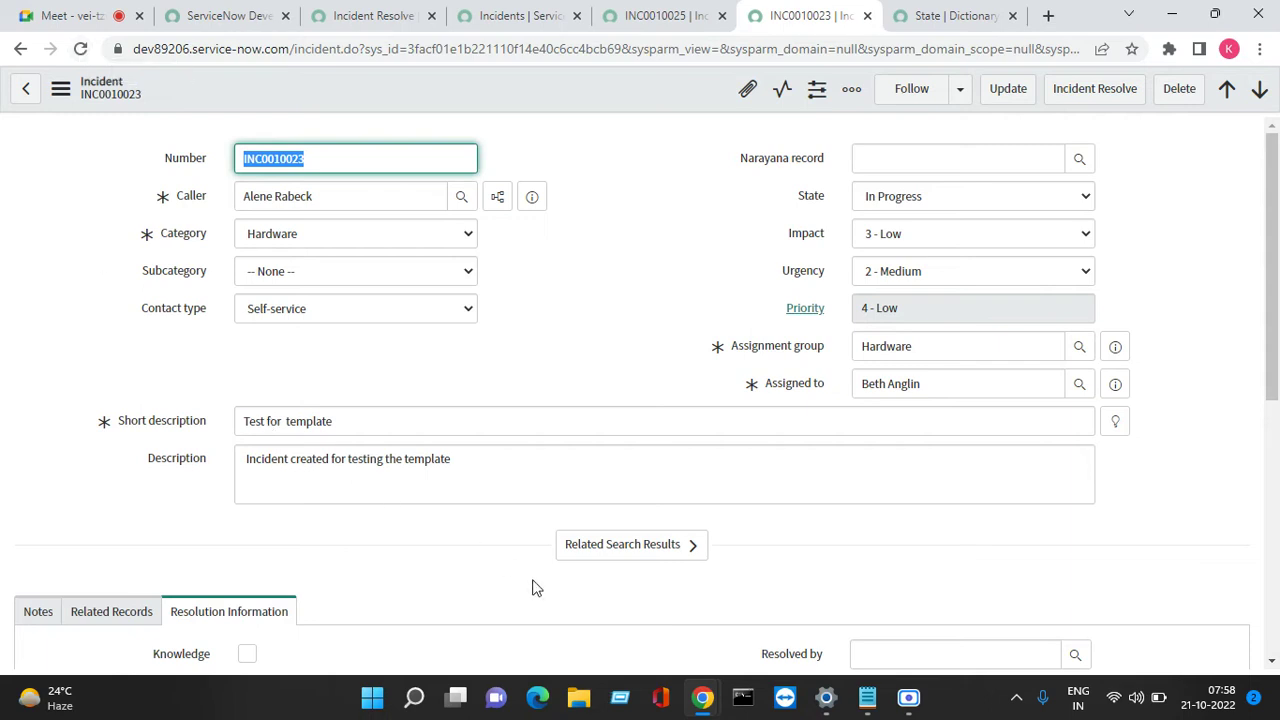
left_click(1273, 662)
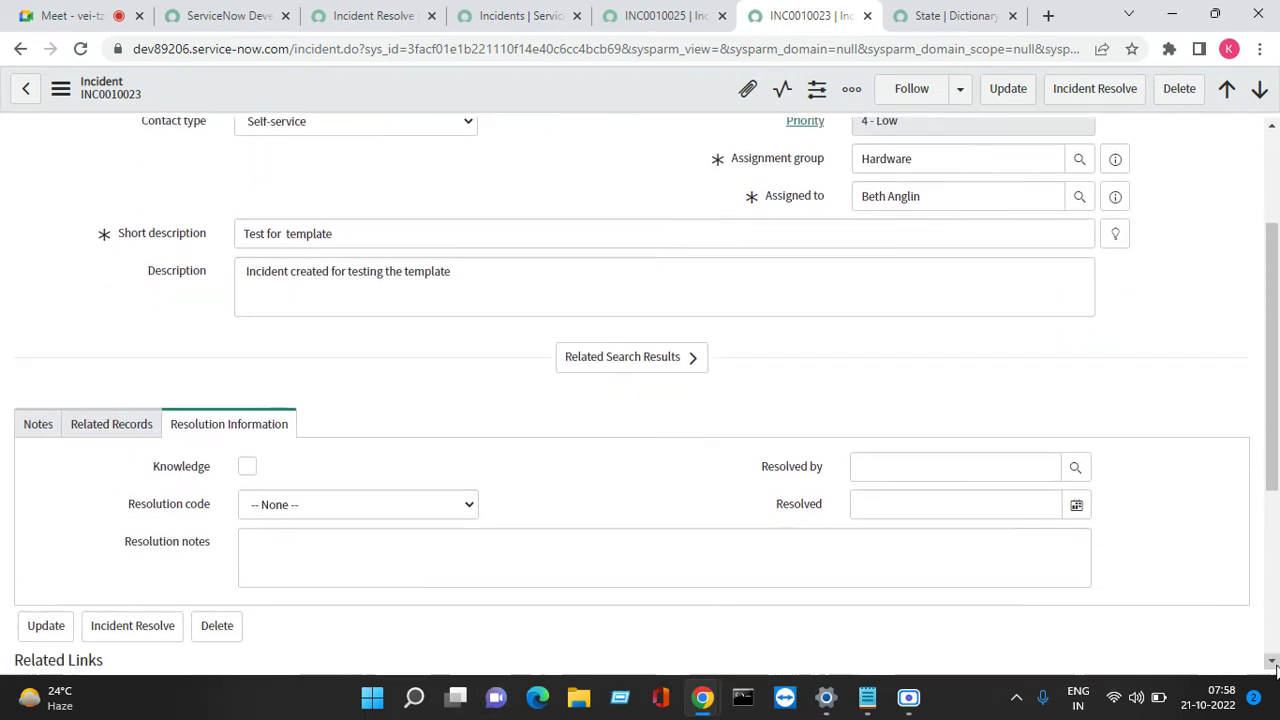
left_click(1090, 88)
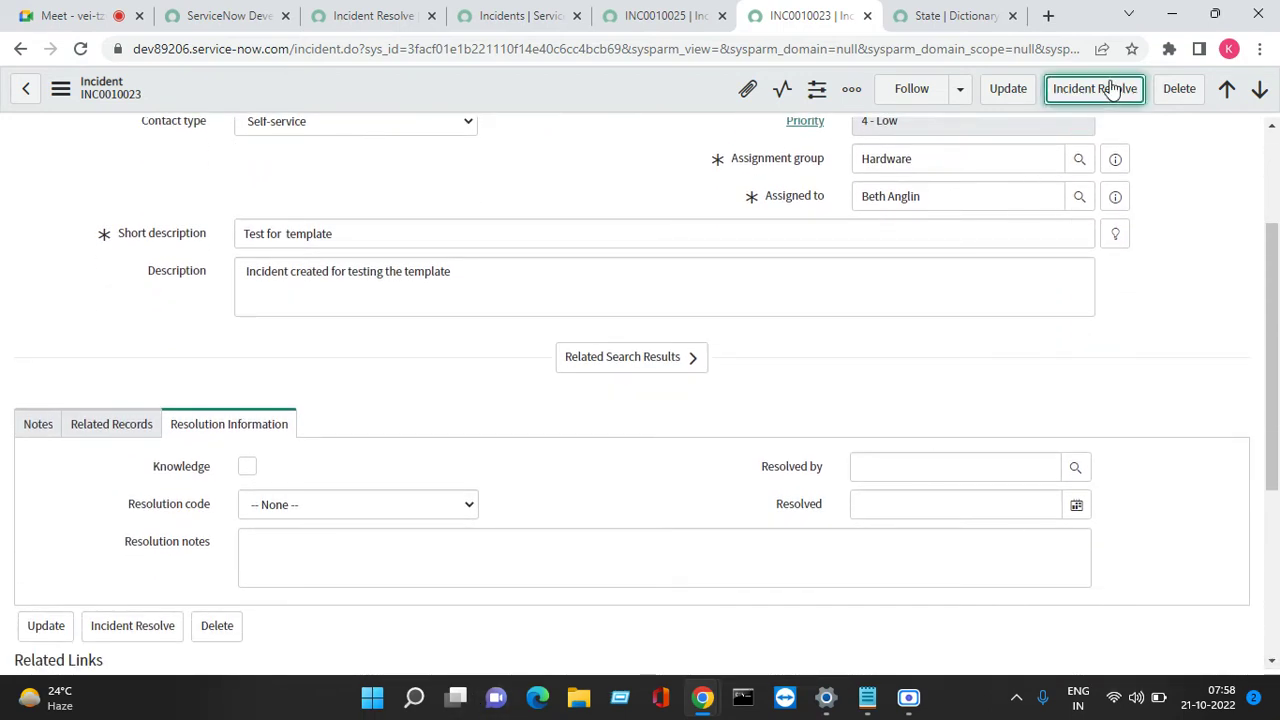
left_click(1272, 129)
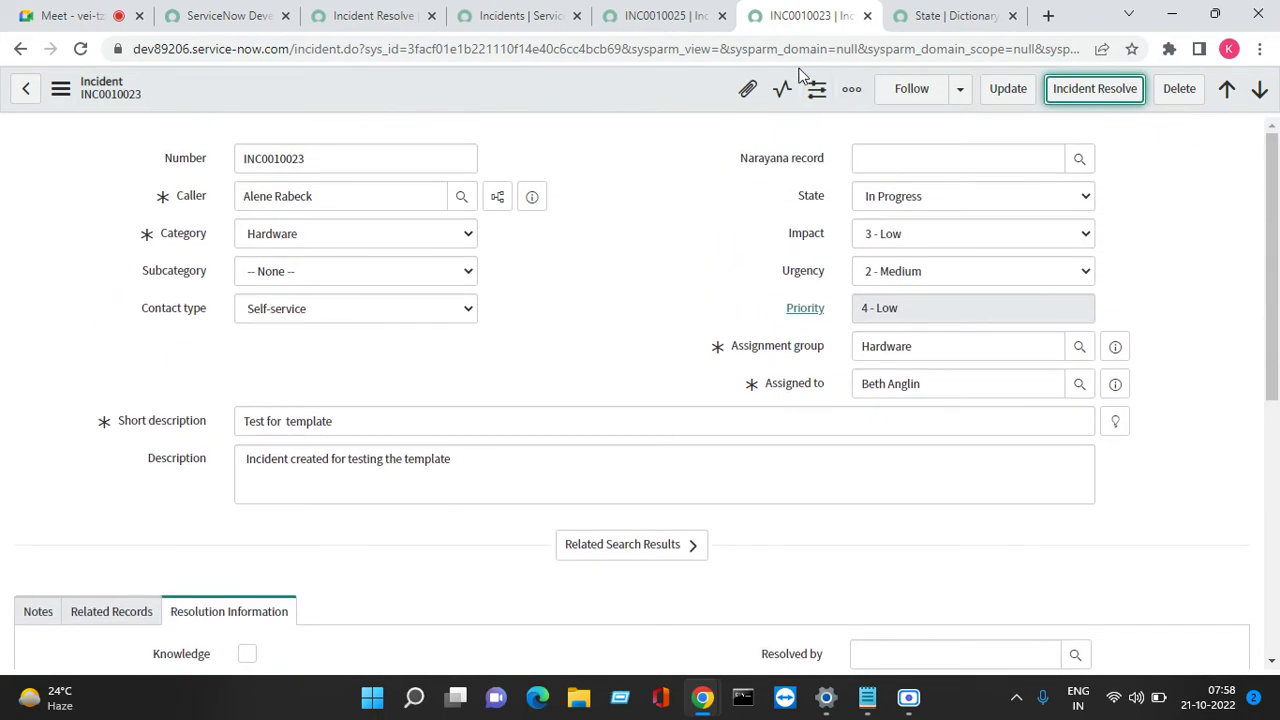
left_click(80, 49)
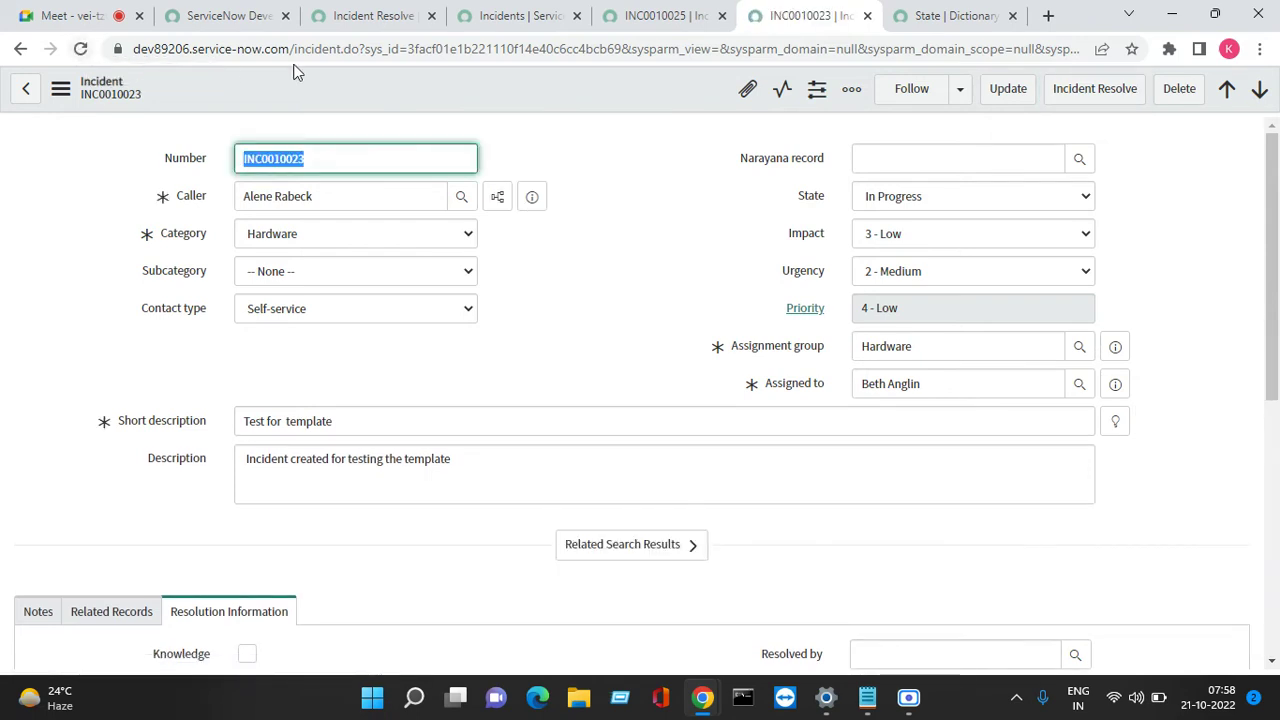
left_click(1110, 102)
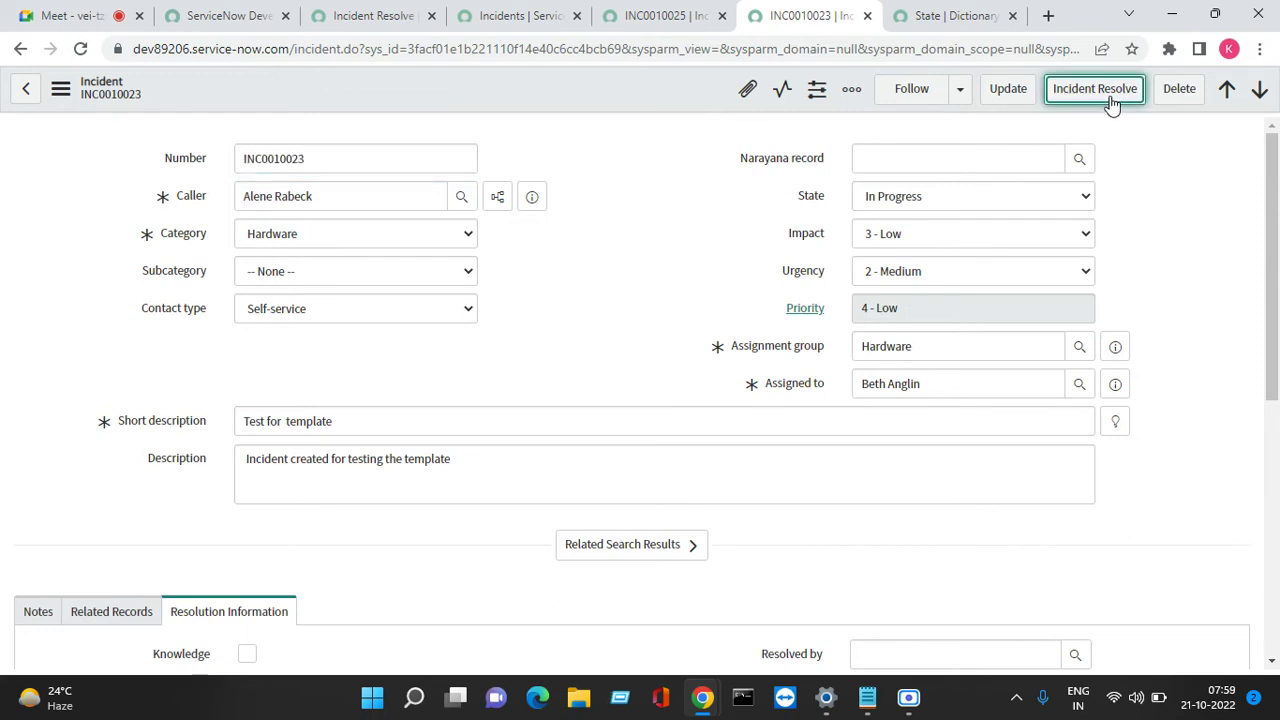
Return to the Incident Resolve UI action and clear its Onclick field
left_click(650, 14)
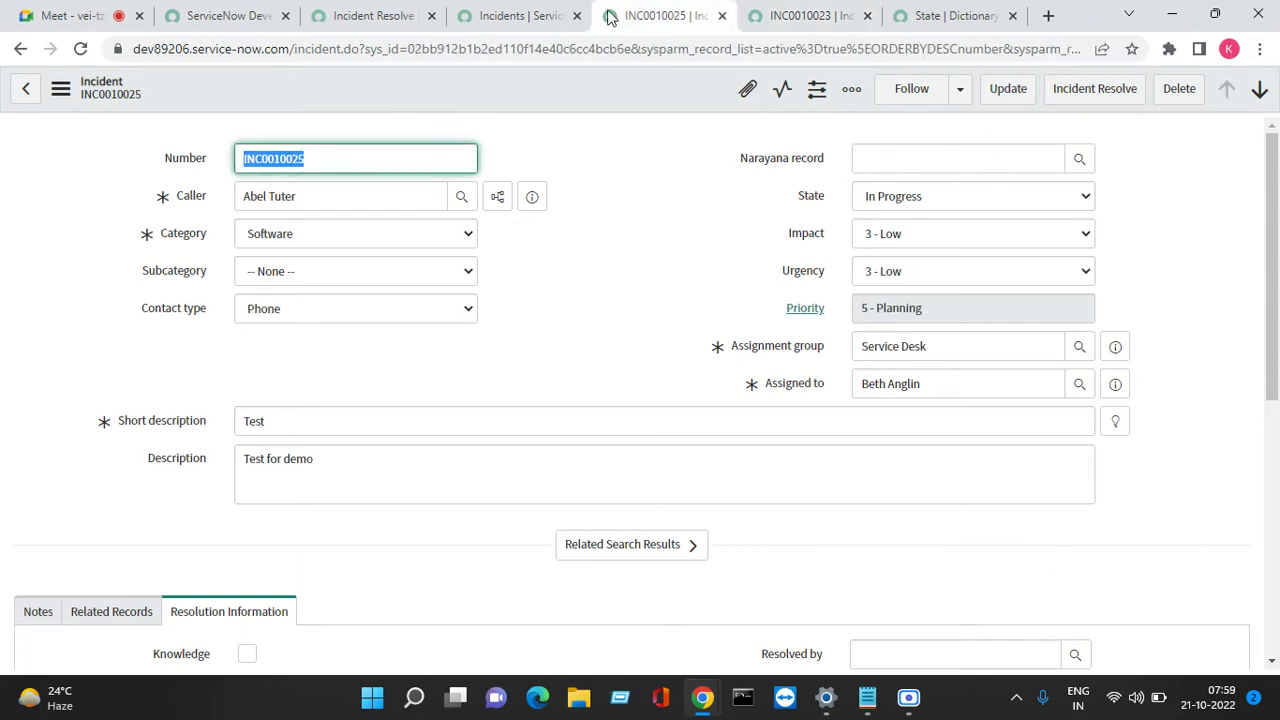
left_click(361, 17)
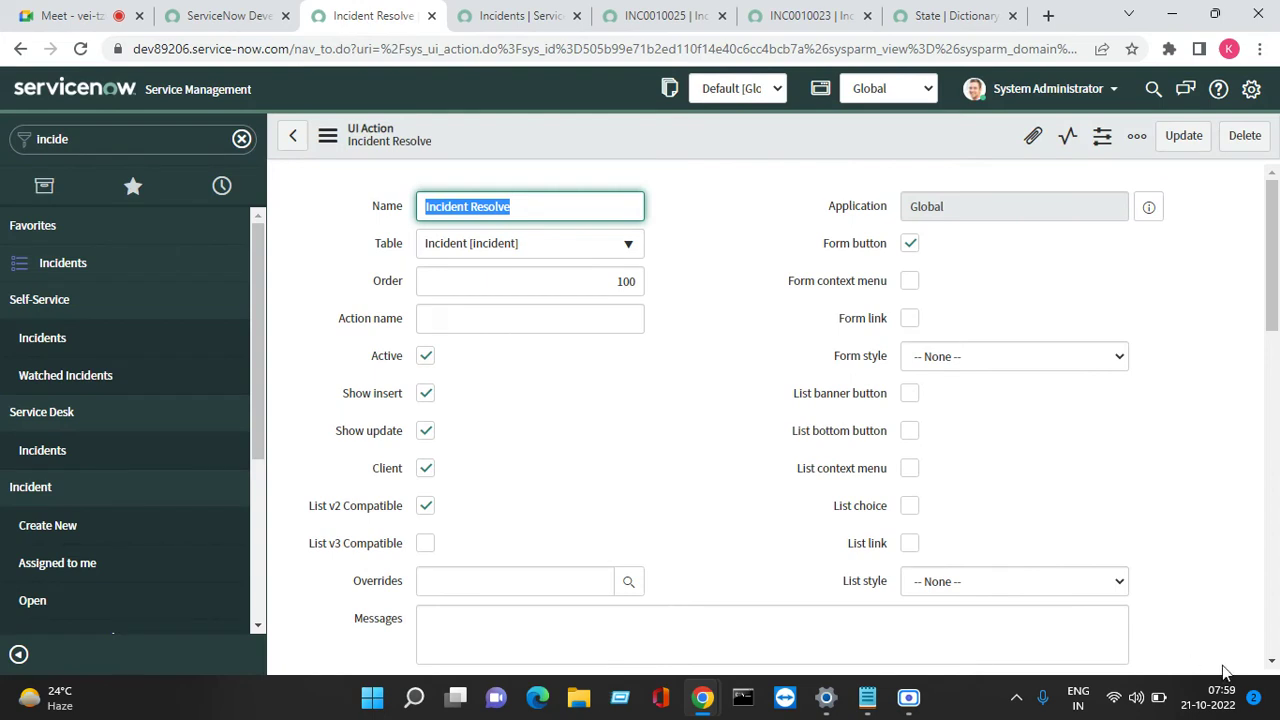
left_click(1272, 662)
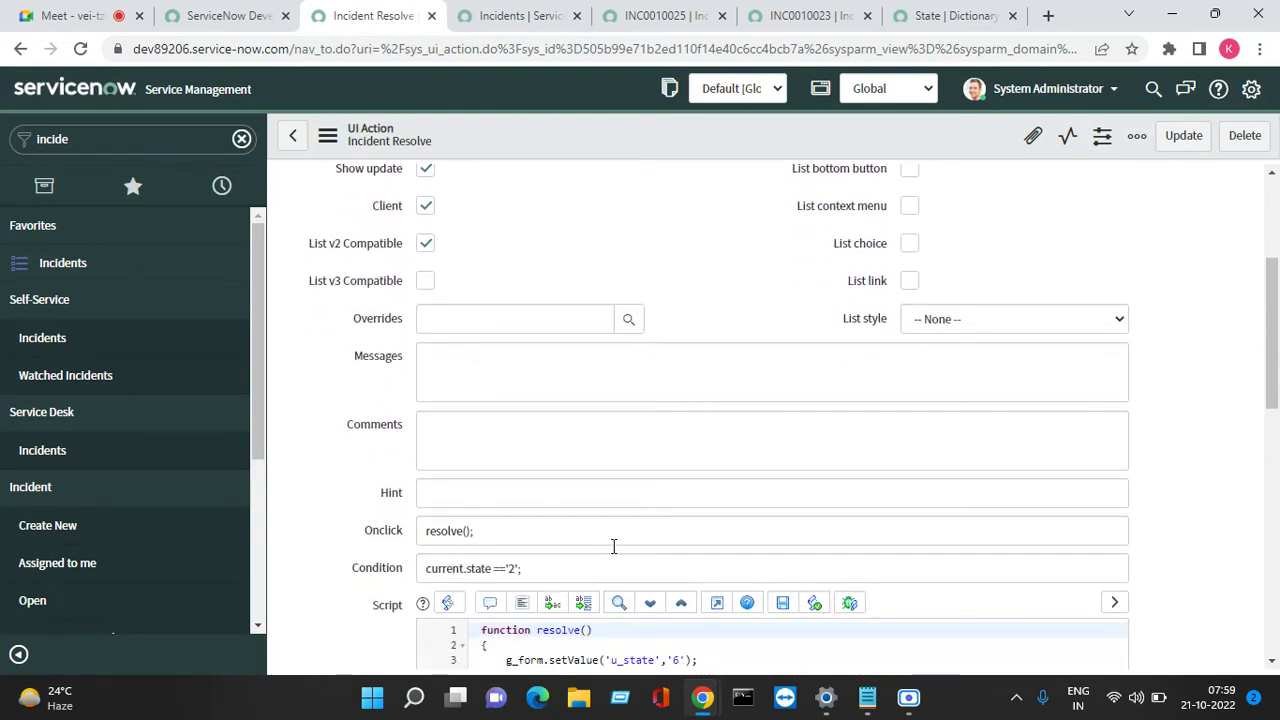
triple_click(610, 541)
key("BackSpace")
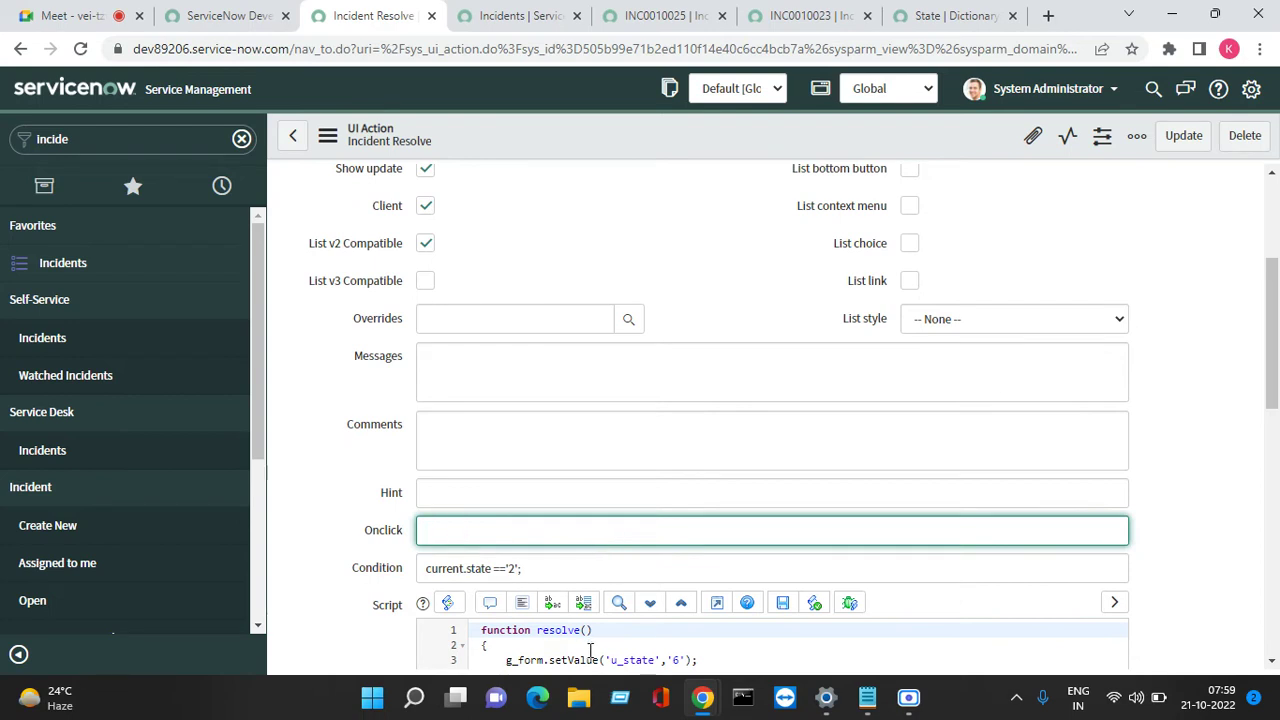
Remove the resolve() function declaration and its braces from the Script, keeping only the g_form.setValue line
left_click(552, 637)
left_click(552, 640)
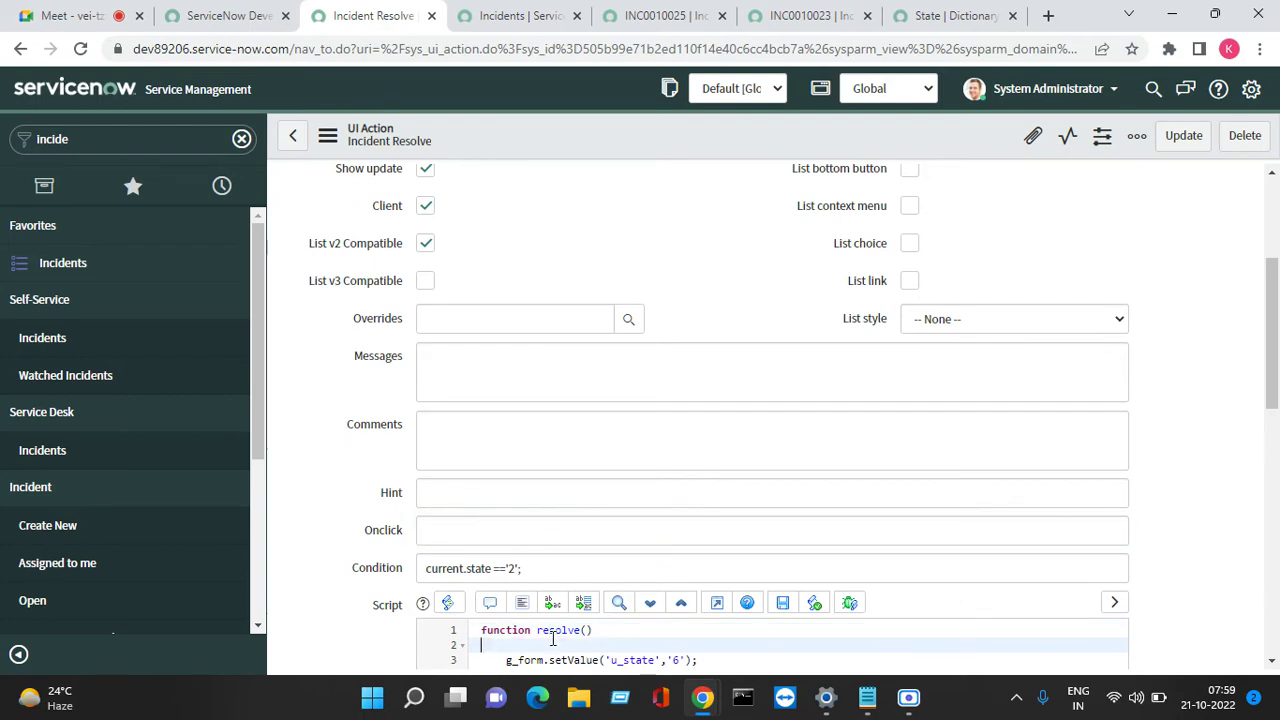
key("BackSpace")
key("BackSpace")
key("BackSpace")
key("BackSpace")
key("BackSpace")
key("BackSpace")
key("BackSpace")
key("BackSpace")
key("BackSpace")
key("BackSpace")
key("BackSpace")
key("BackSpace")
key("BackSpace")
key("BackSpace")
key("BackSpace")
key("BackSpace")
key("BackSpace")
key("BackSpace")
key("BackSpace")
key("BackSpace")
key("Down")
key("Down")
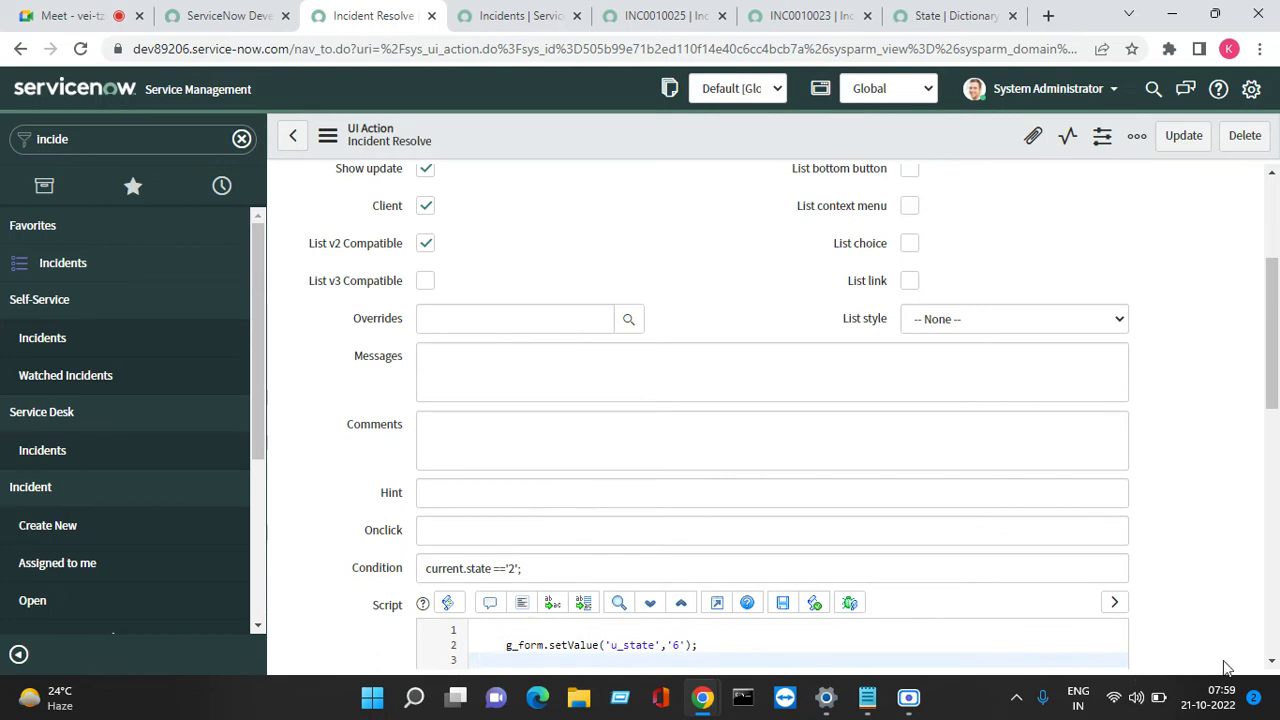
Add a g_form.save() call on the line below the setValue call in the Script and save the UI action
left_click(1272, 661)
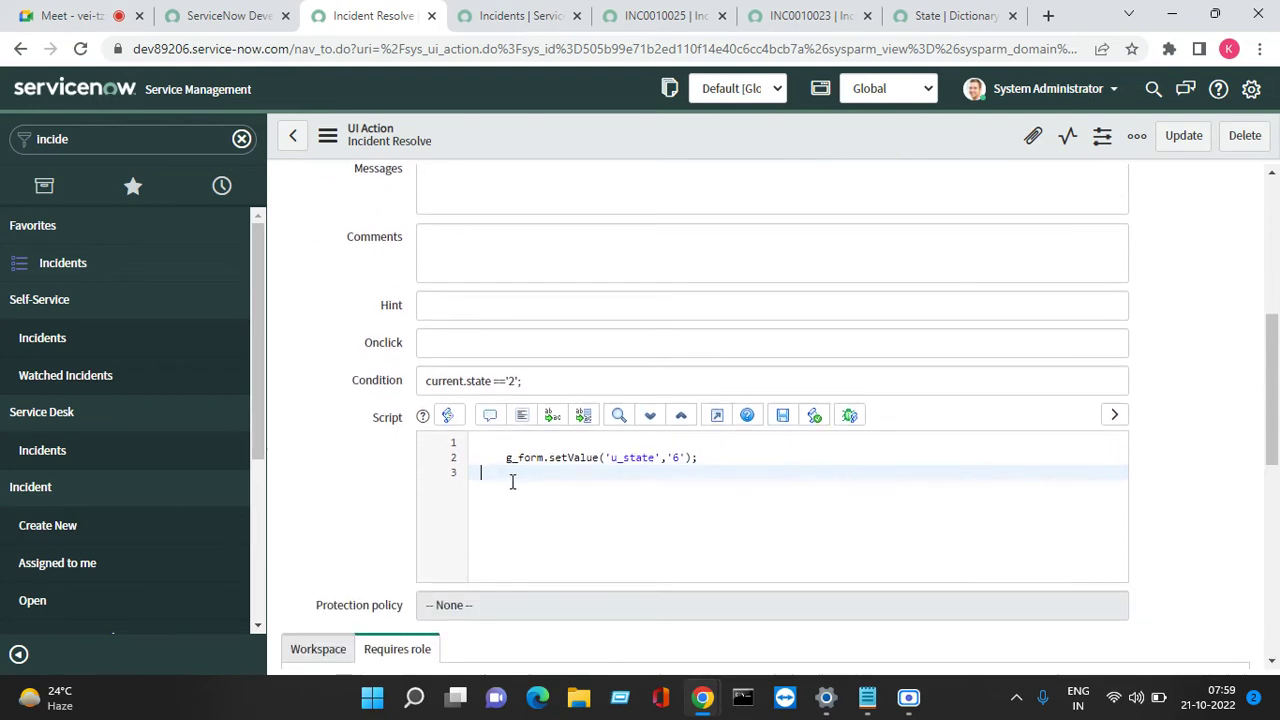
left_click(714, 462)
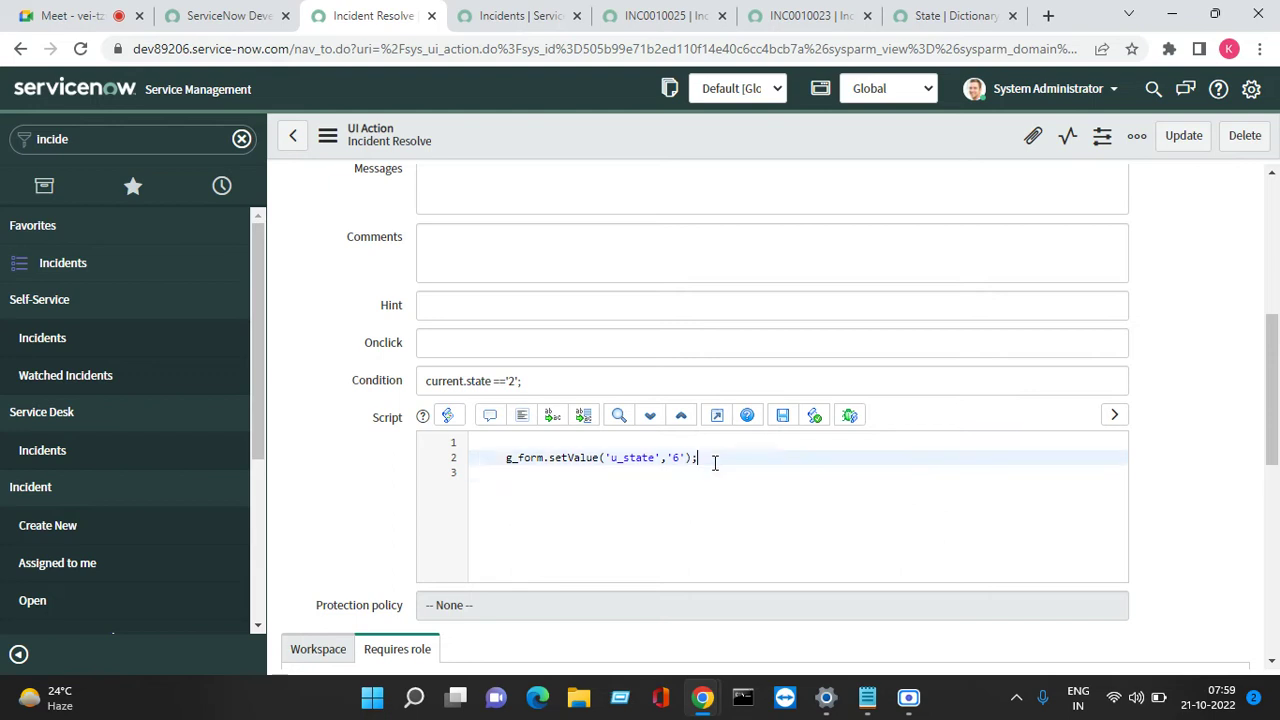
key("Return")
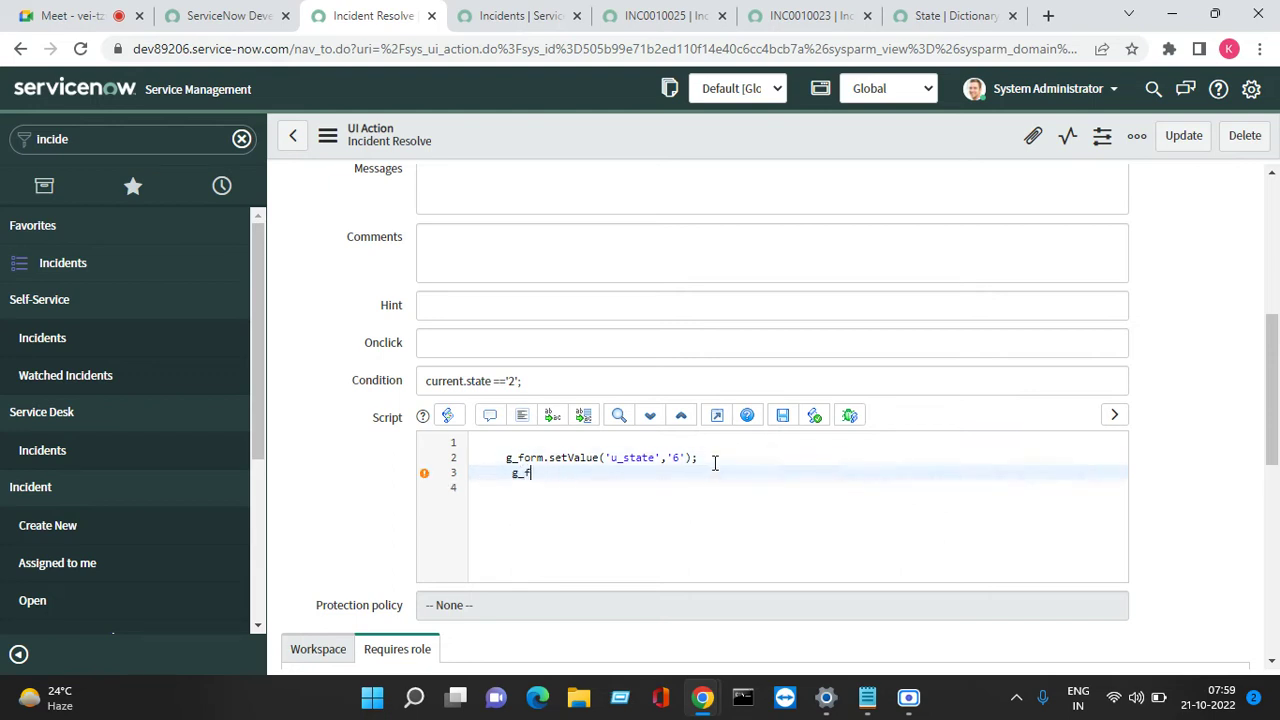
type("g_form.save(")
right_click(592, 116)
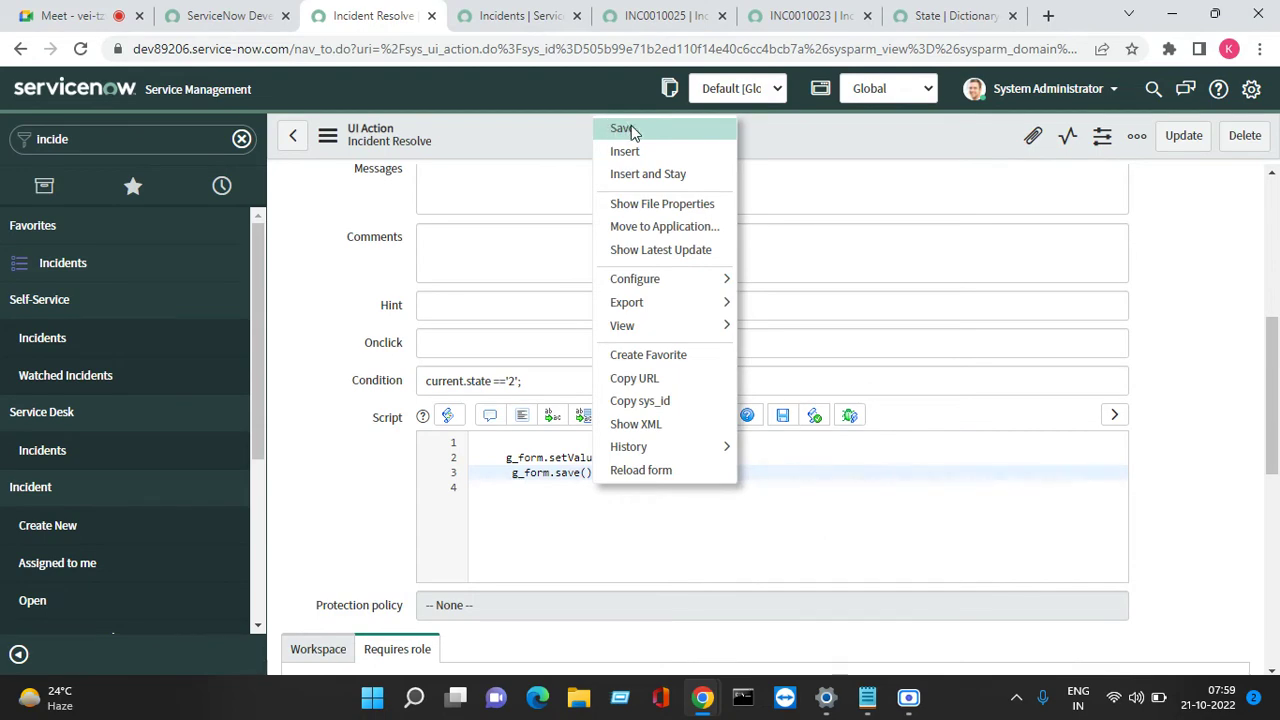
left_click(630, 129)
Reload incident INC0010023 and test its Incident Resolve button with the revised script
left_click(958, 22)
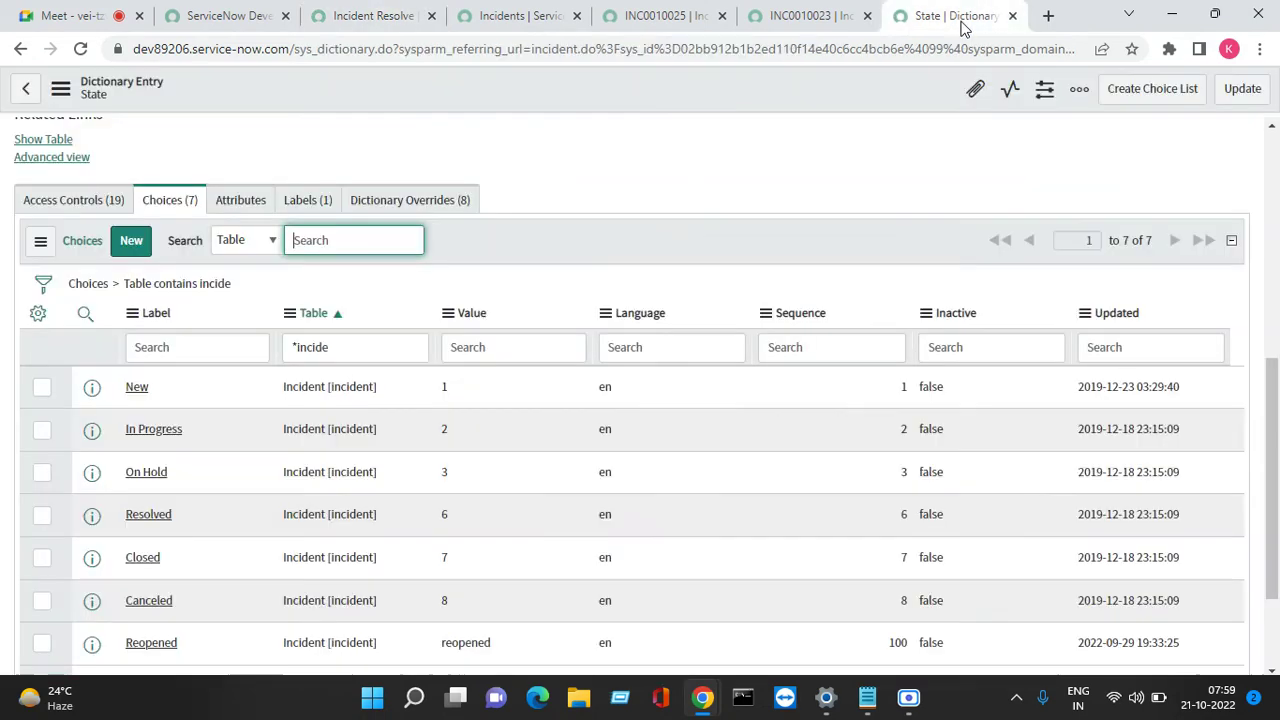
left_click(797, 15)
left_click(81, 49)
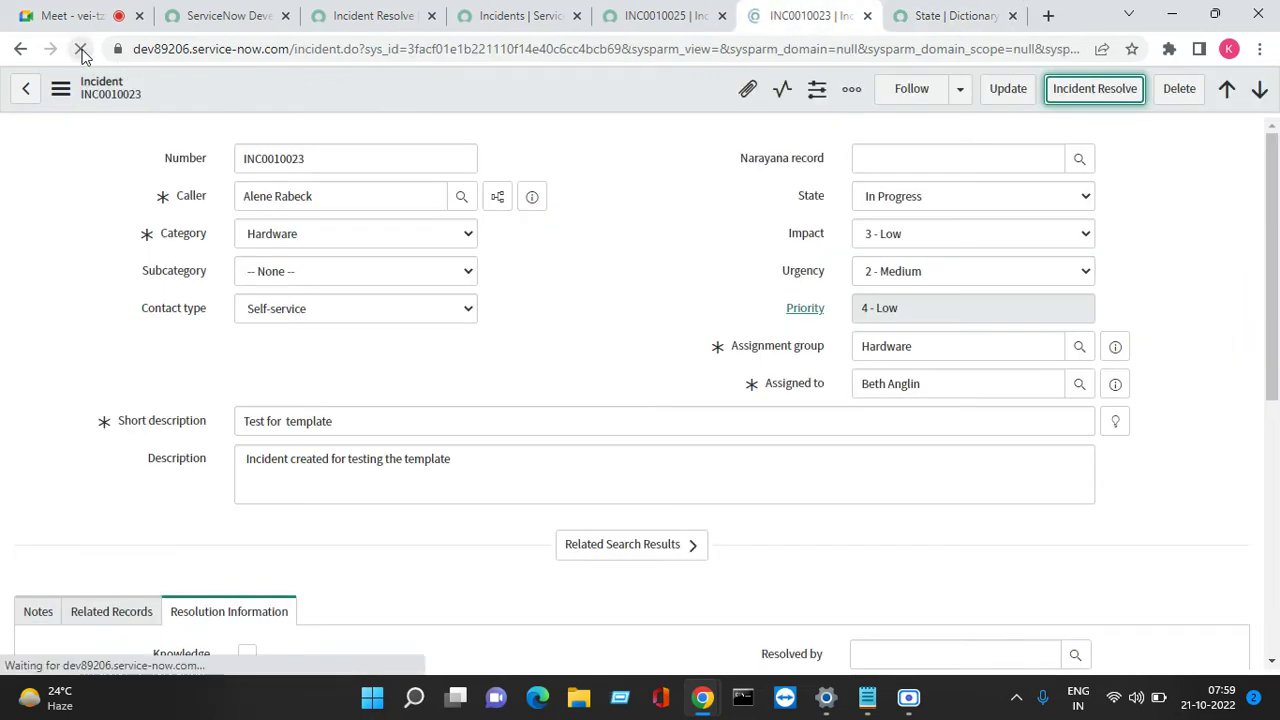
left_click(1092, 100)
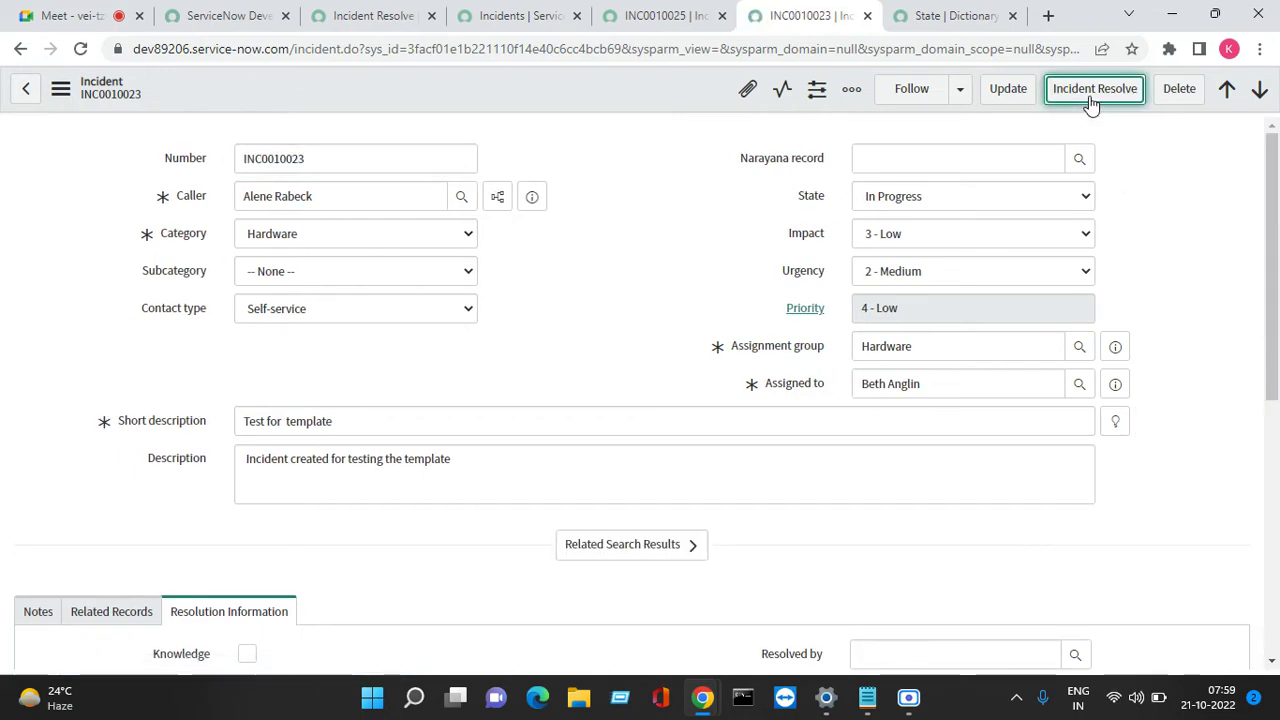
left_click(1088, 99)
left_click(1087, 99)
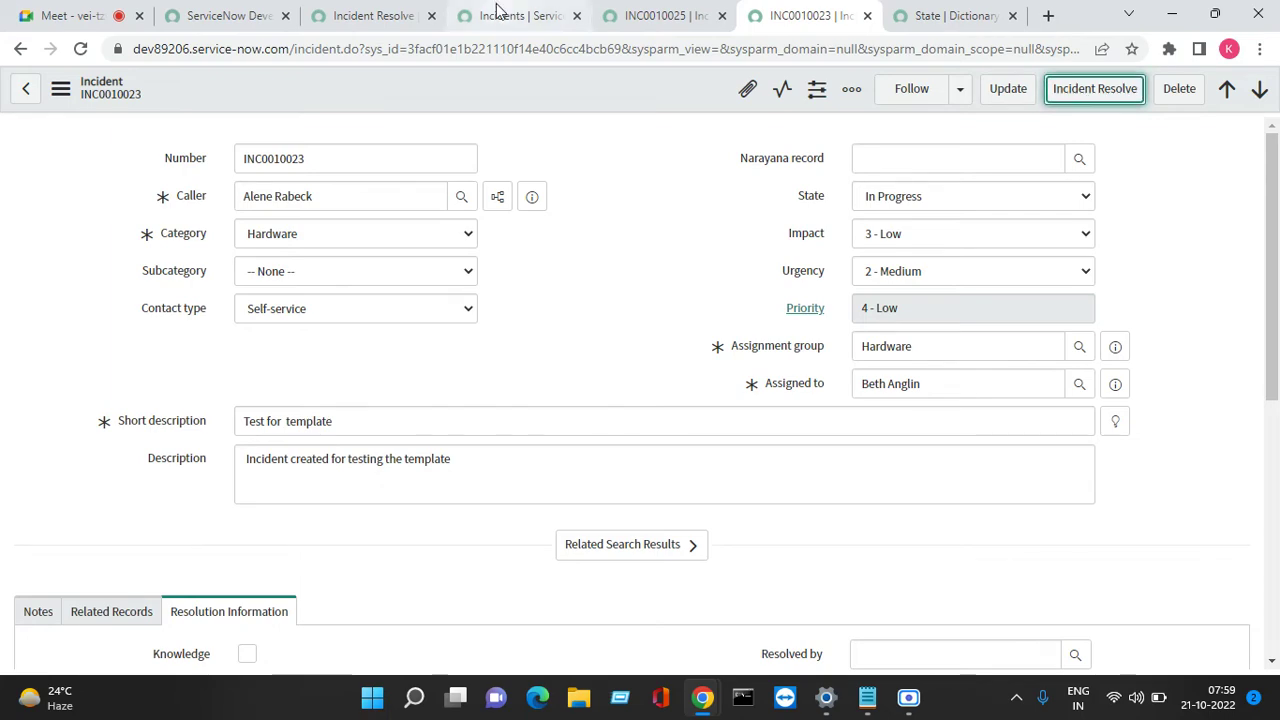
From incident INC0010025, open the UI actions configured for the incident table and sort them by most recently updated
left_click(500, 13)
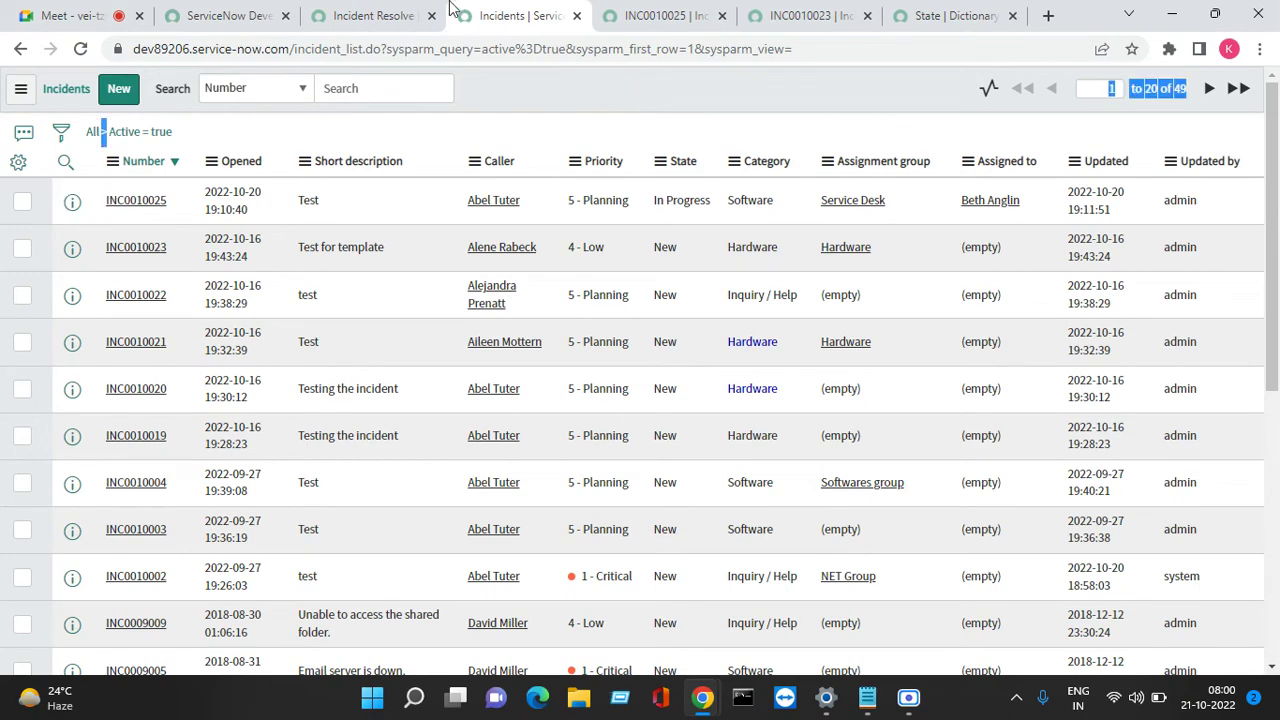
left_click(378, 15)
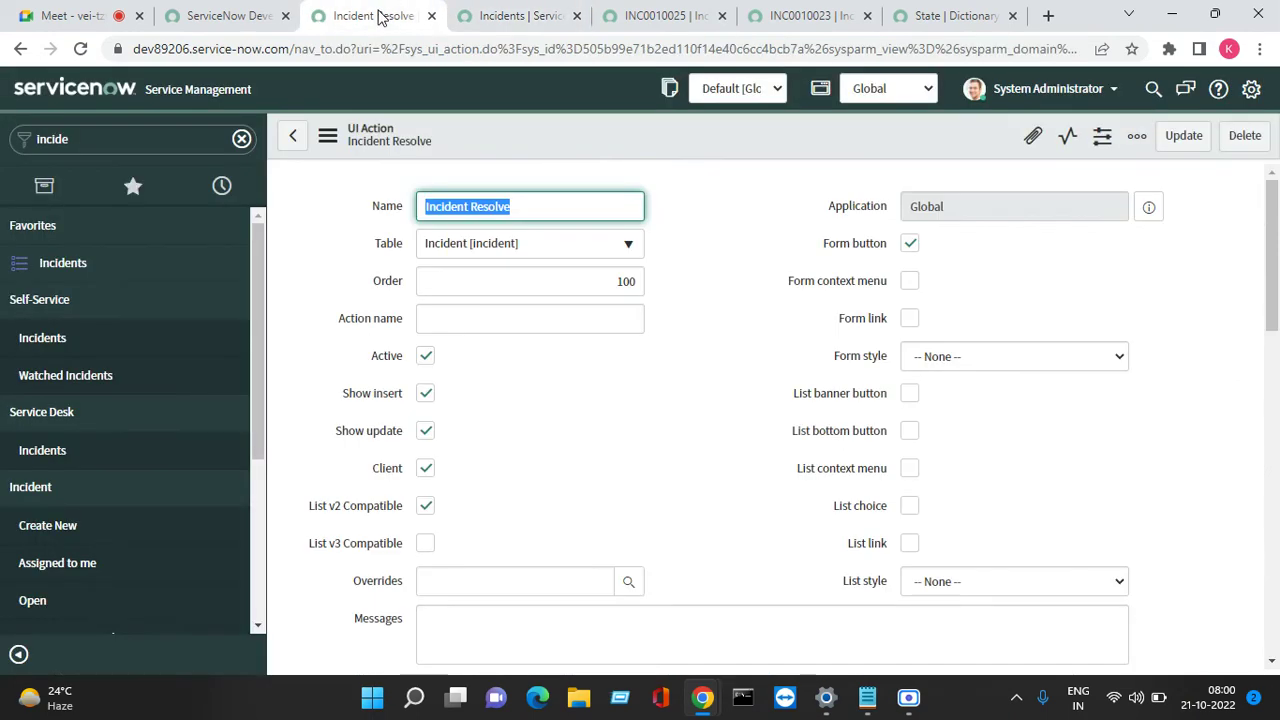
left_click(660, 16)
right_click(514, 94)
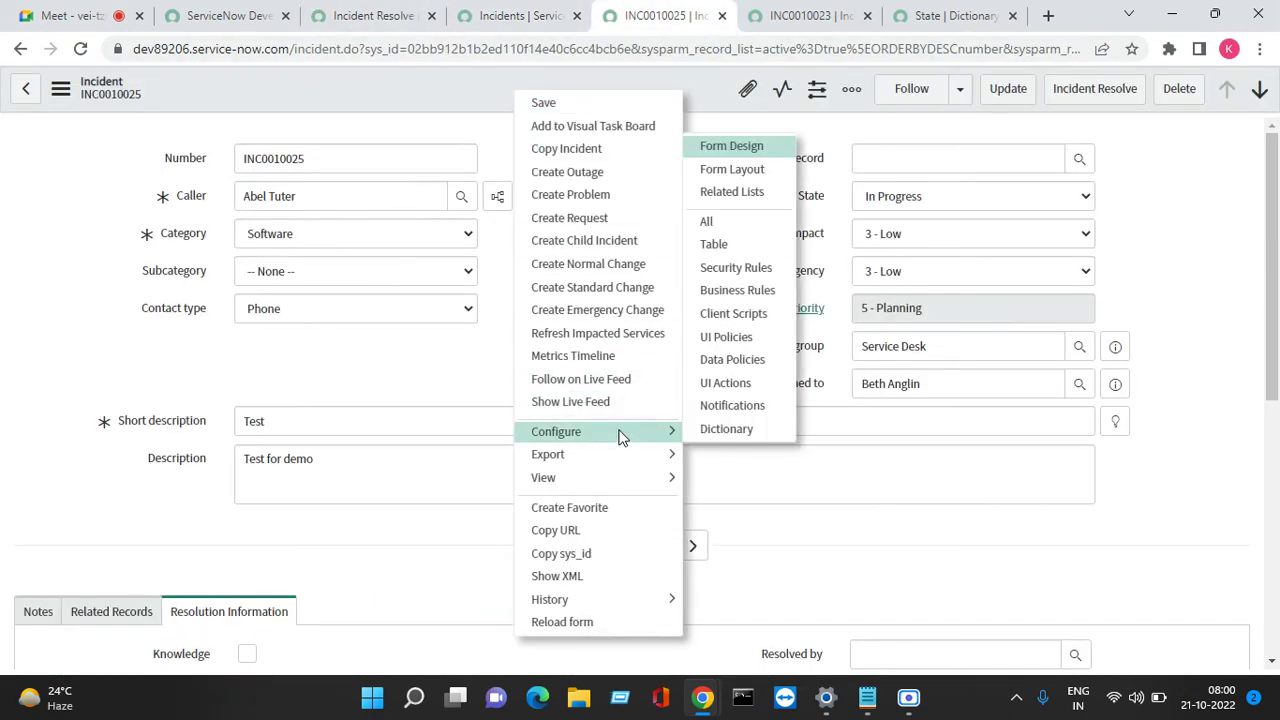
mouse_move(640, 440)
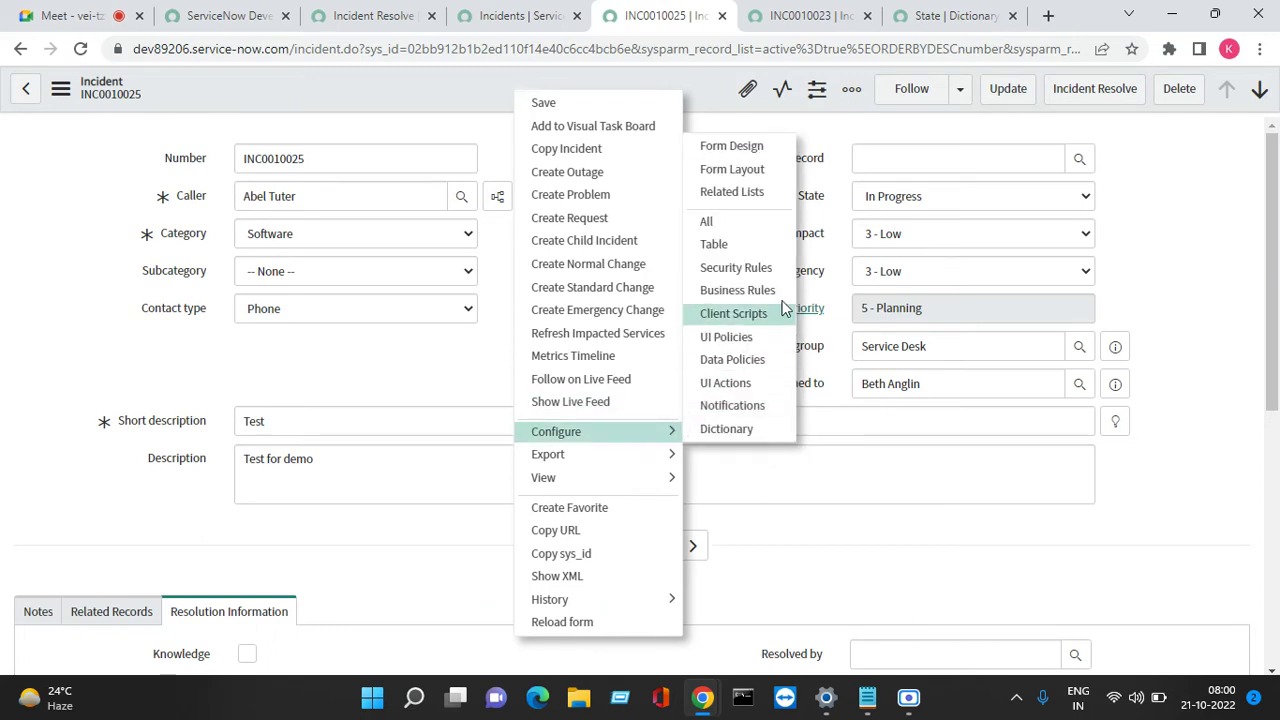
left_click(737, 388)
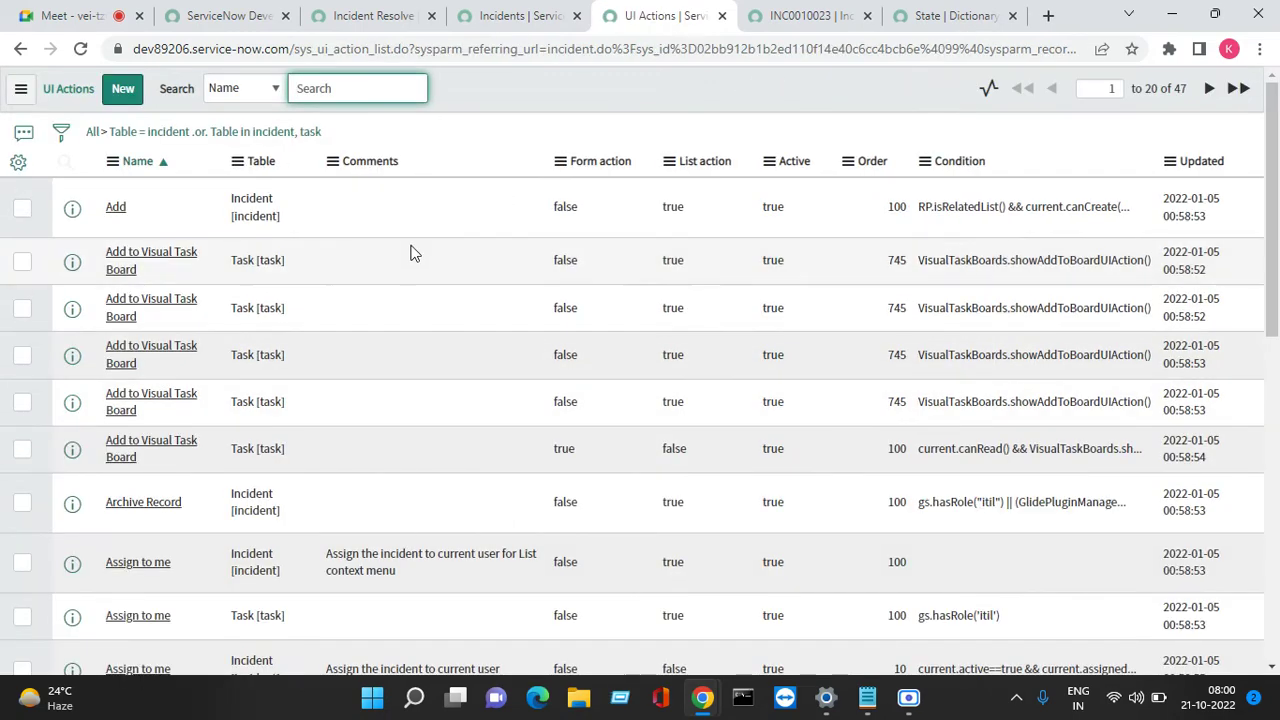
left_click(1199, 161)
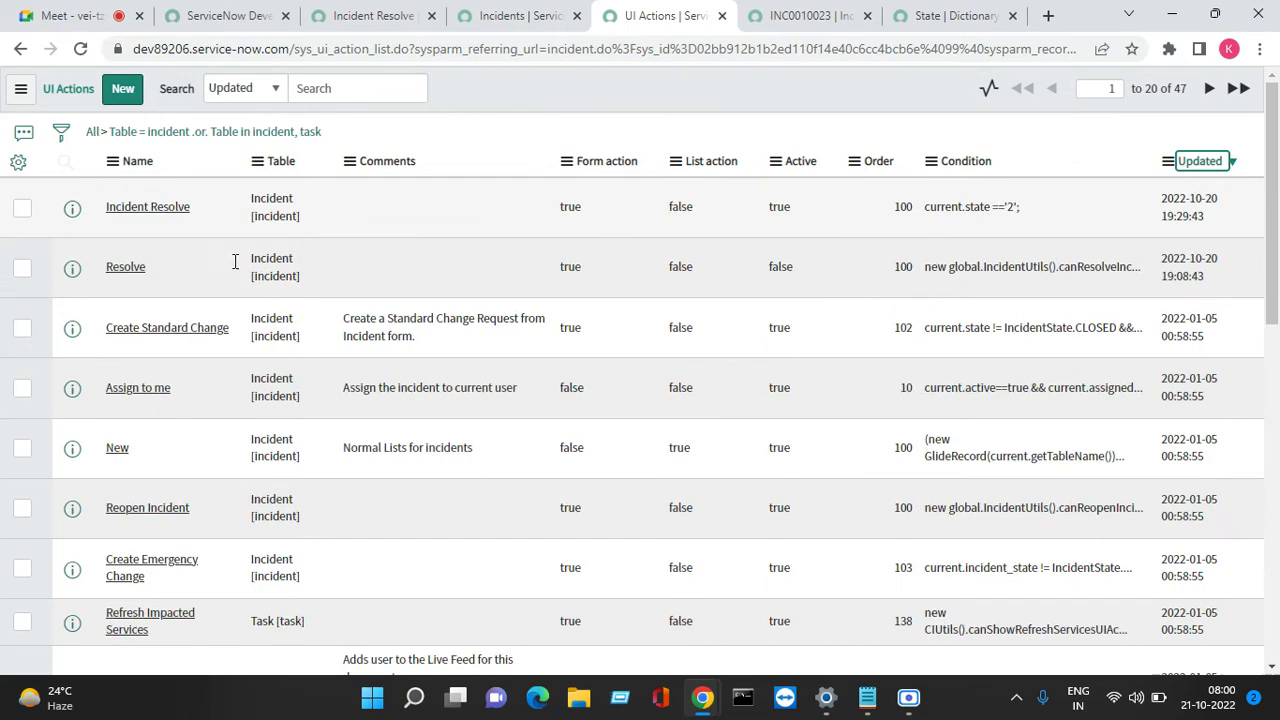
Open the existing Resolve UI action in a separate browser tab and examine its settings down to the Onclick field
right_click(74, 270)
left_click(153, 290)
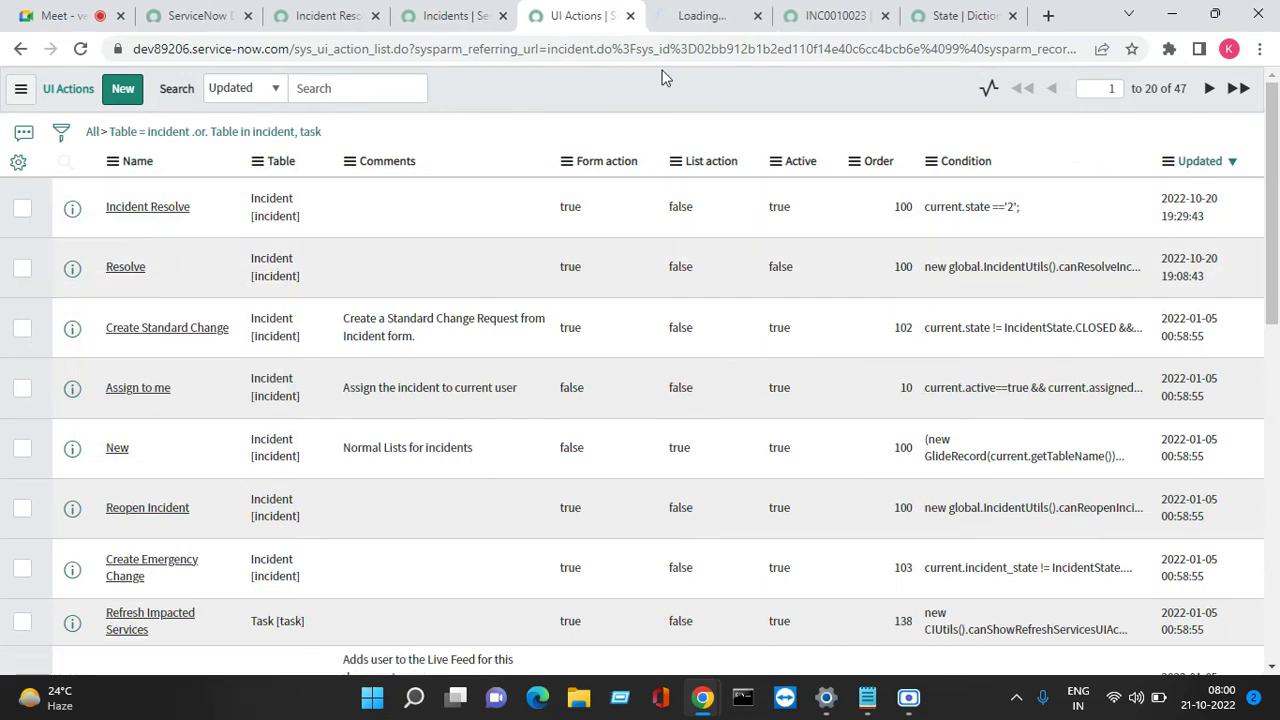
left_click(698, 18)
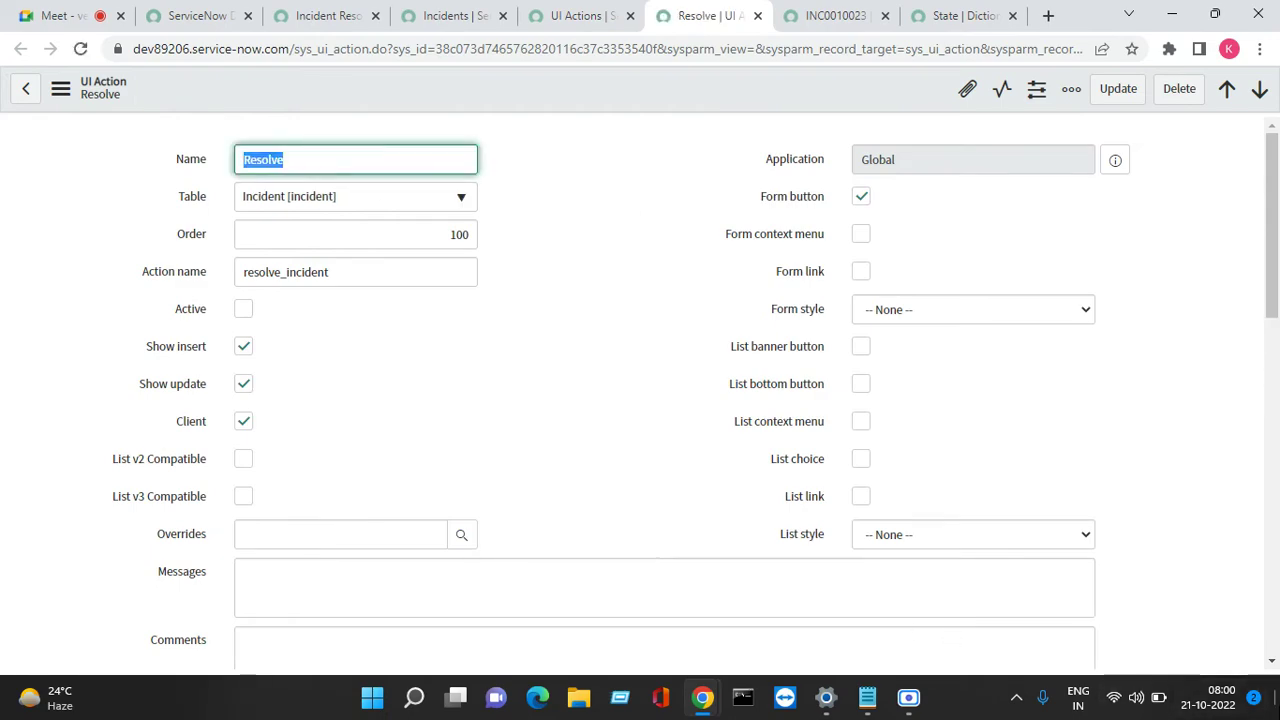
left_click(1273, 661)
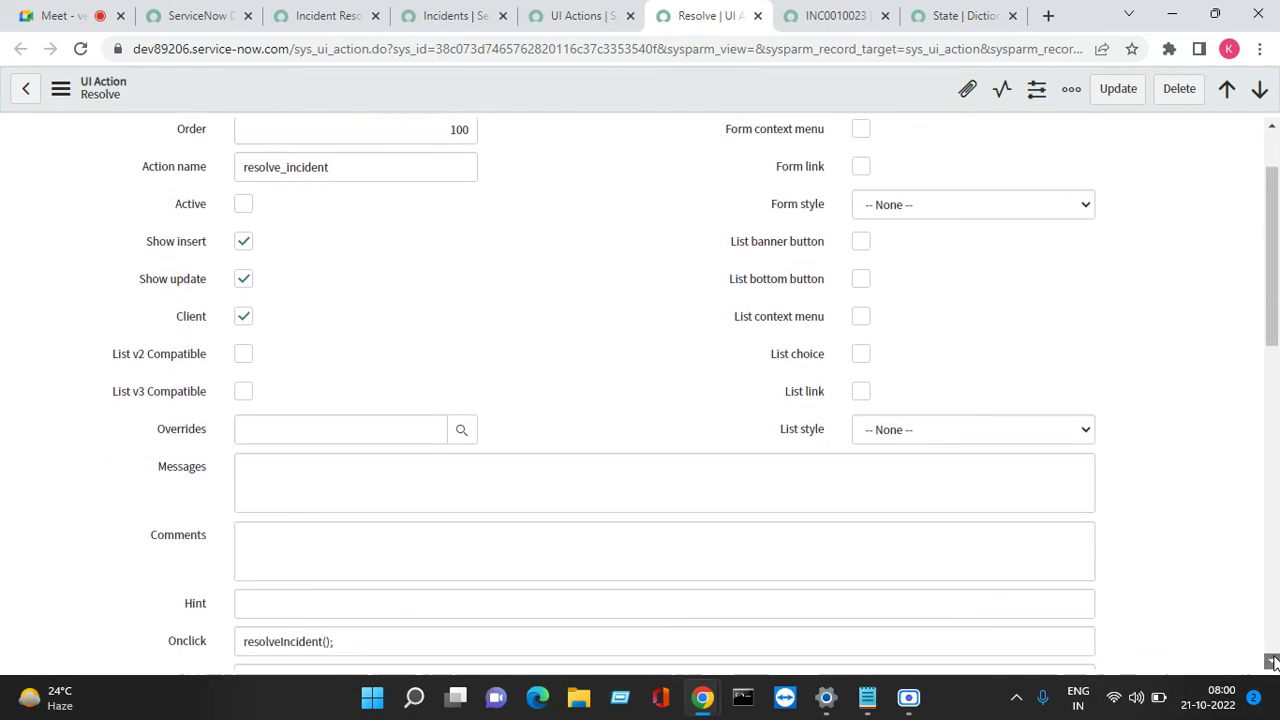
Review the Onclick, Condition and Script fields of the existing Resolve UI action
left_click(1273, 661)
left_click(1273, 661)
left_click(1273, 661)
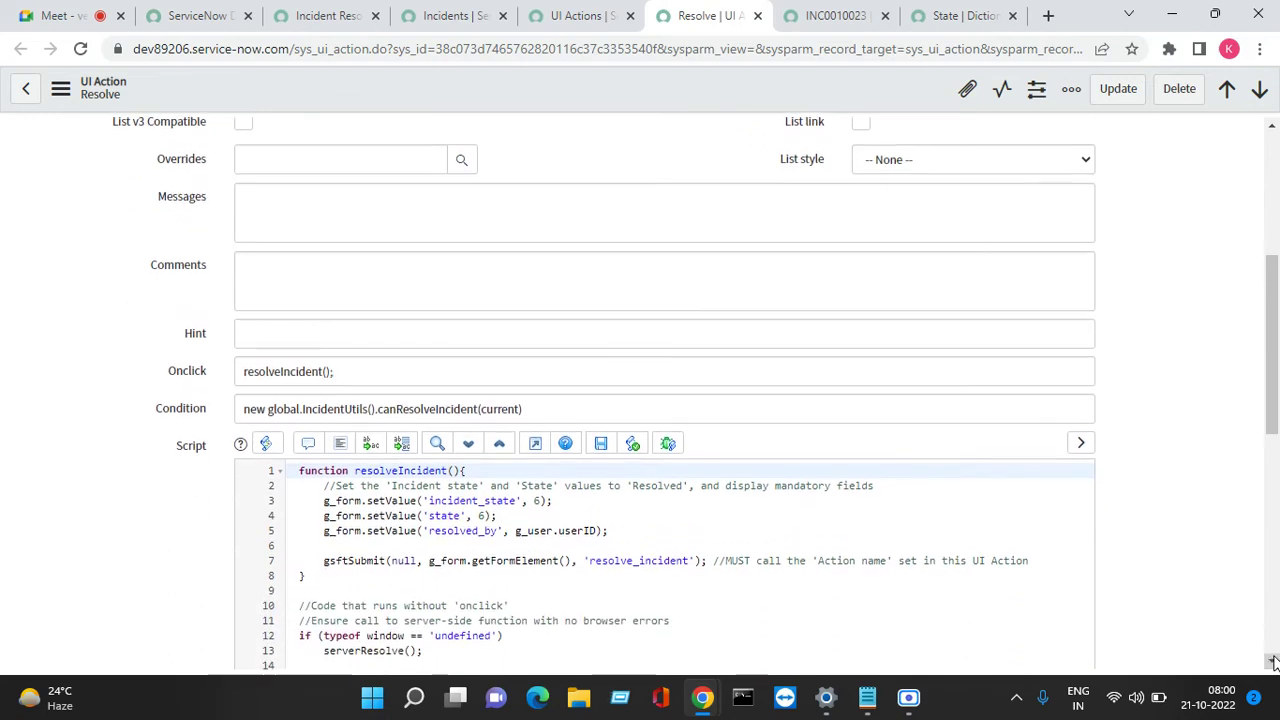
left_click(1273, 661)
left_click(1273, 661)
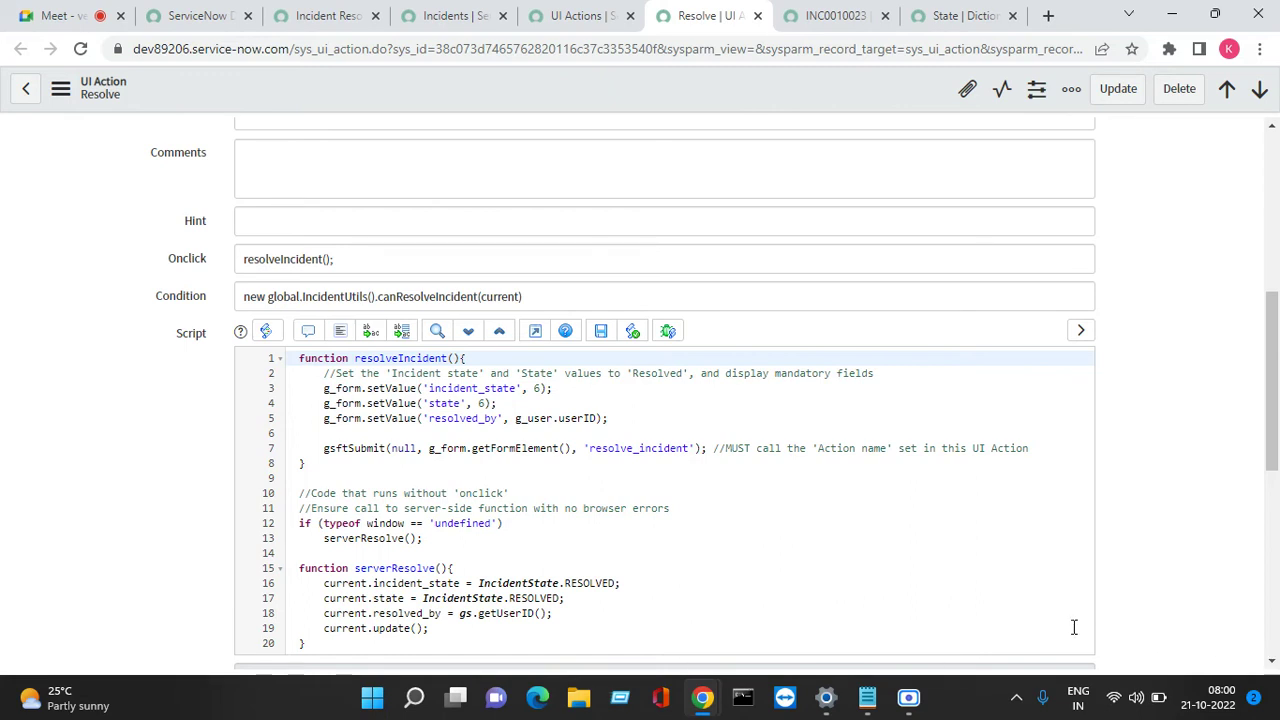
Open the Incident Resolve UI action from the UI Actions list in a new browser tab and display it
left_click(580, 15)
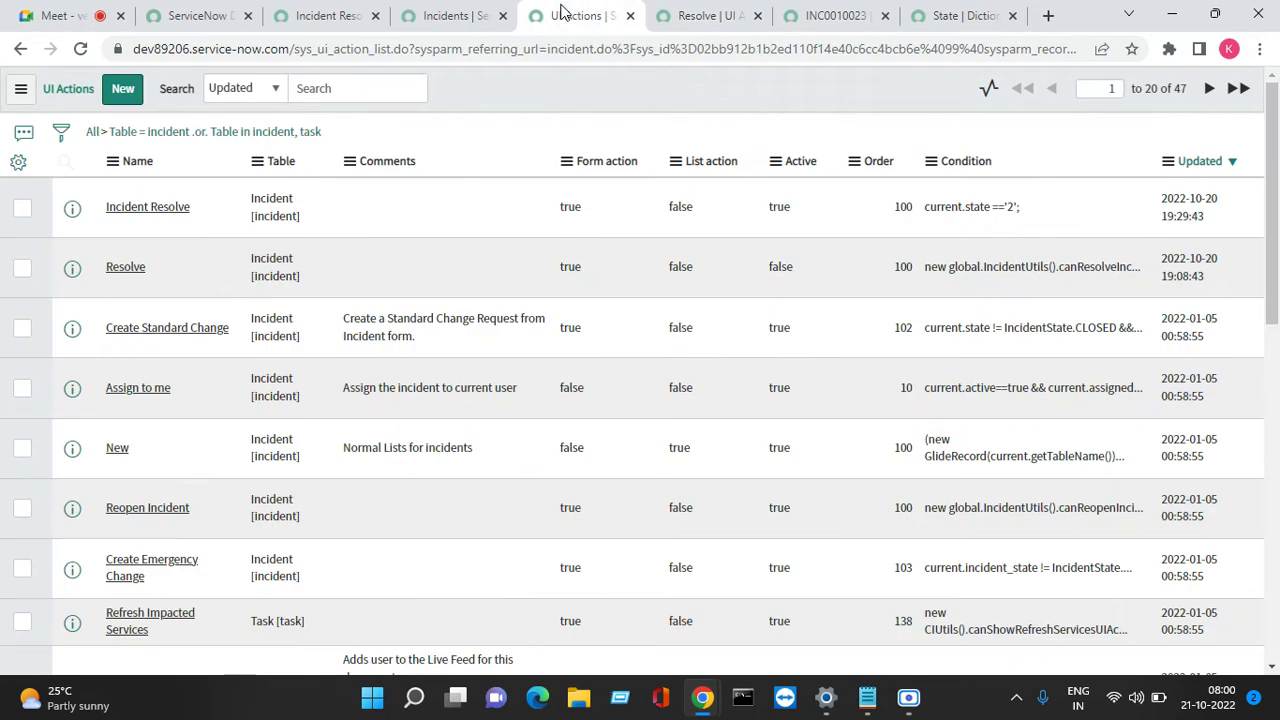
right_click(71, 208)
right_click(71, 208)
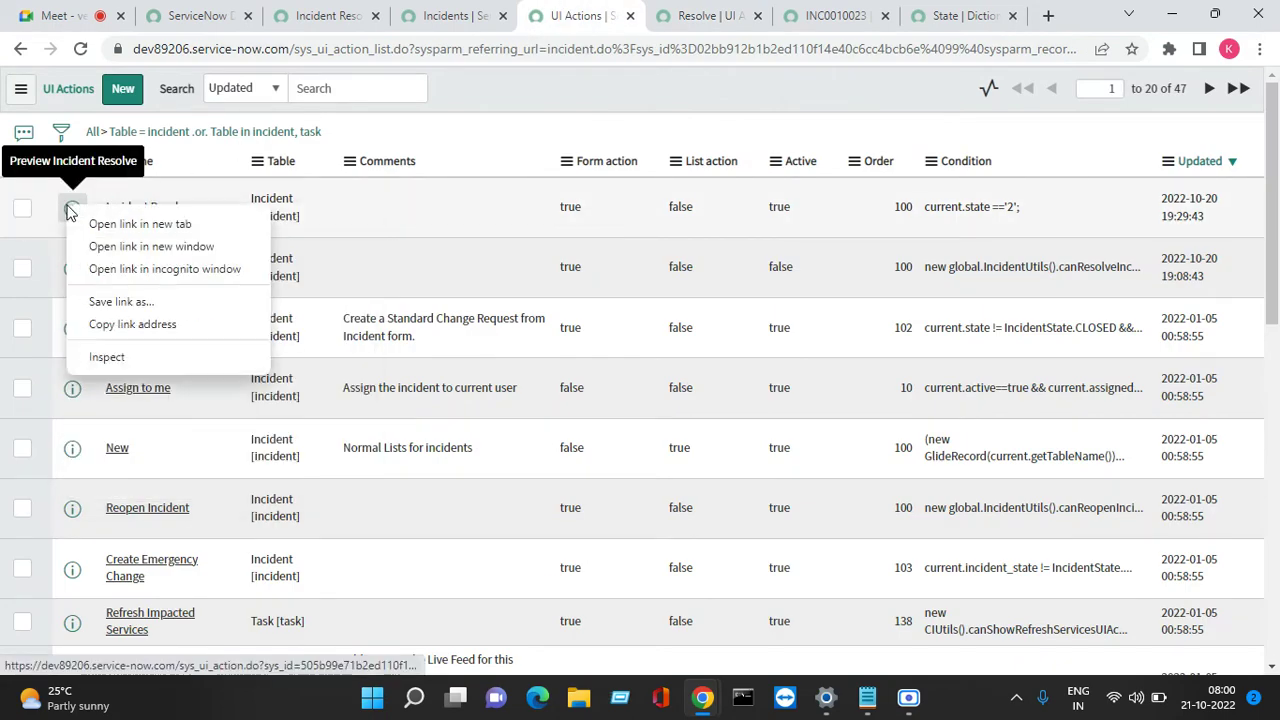
left_click(94, 222)
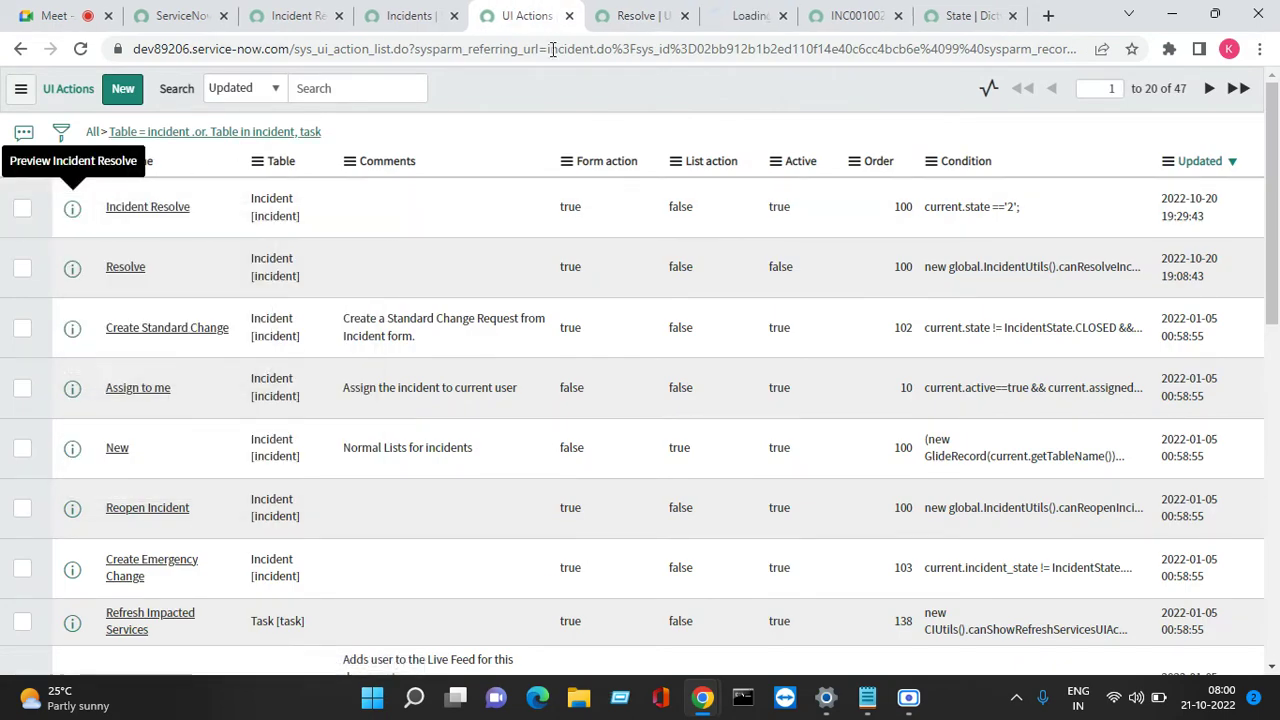
left_click(764, 14)
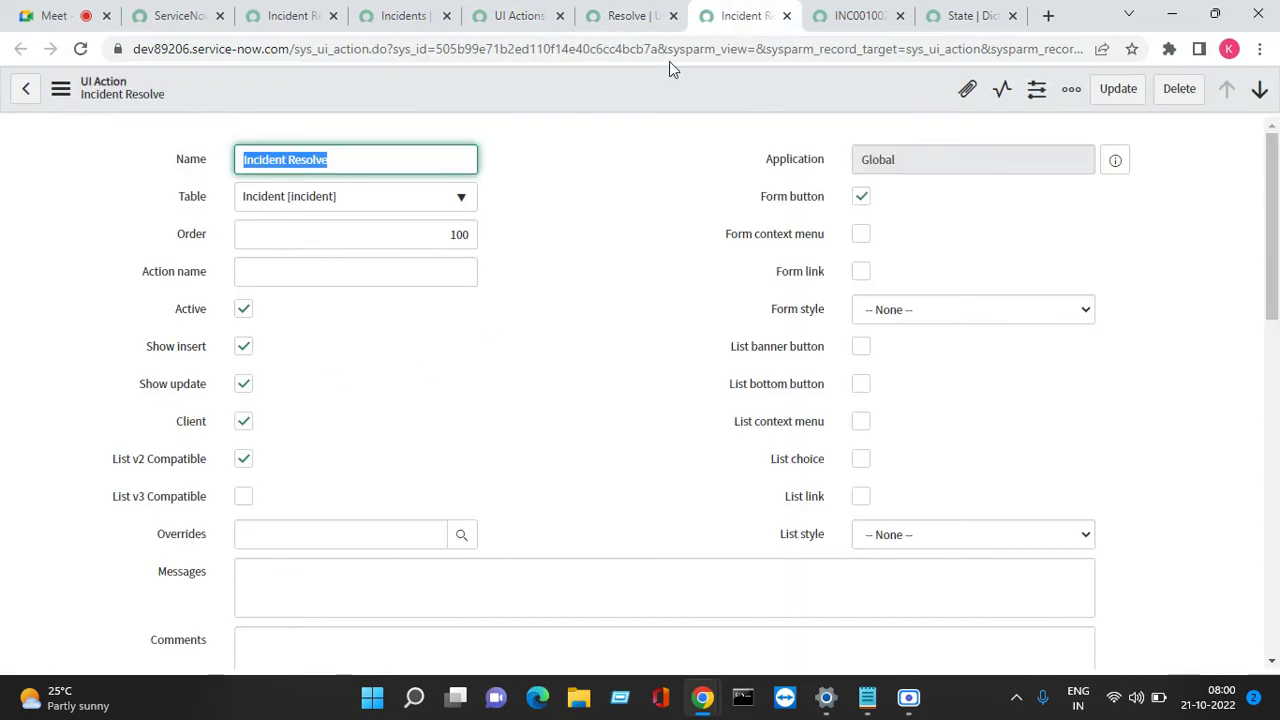
Set the Incident Resolve UI action's Action name to resolve, using the original Resolve UI action as reference
left_click(627, 15)
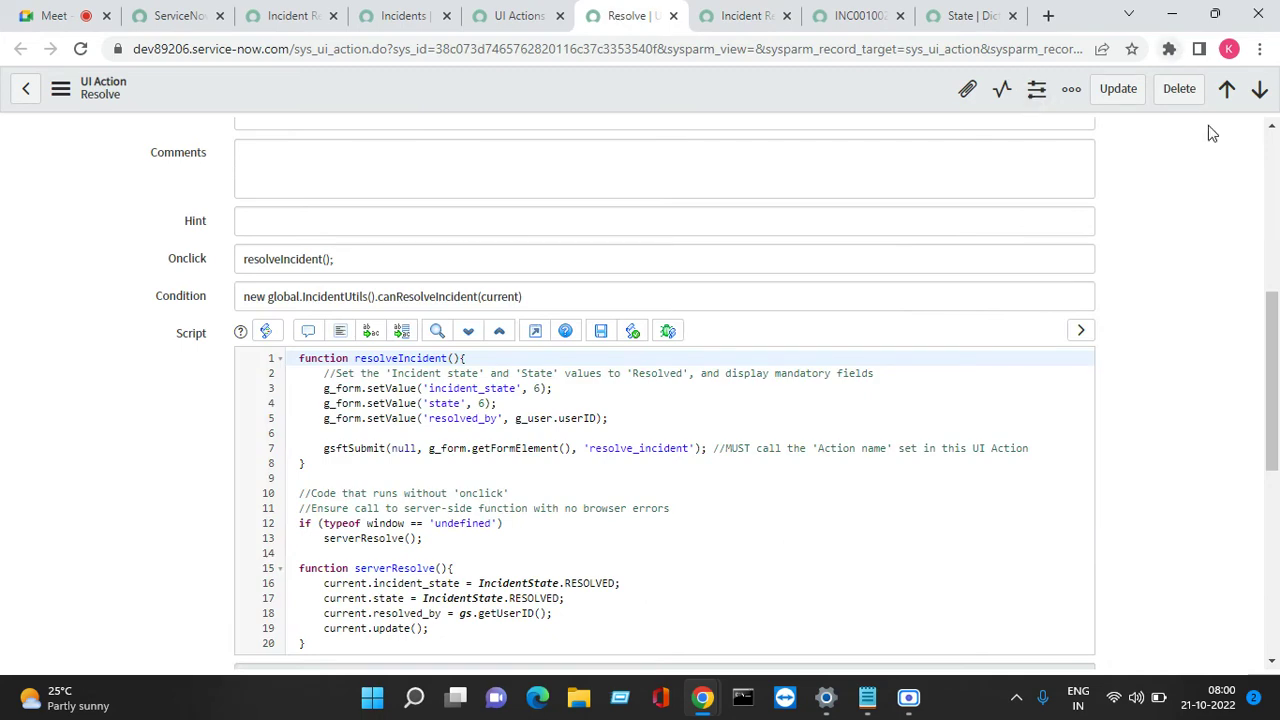
left_click(1272, 127)
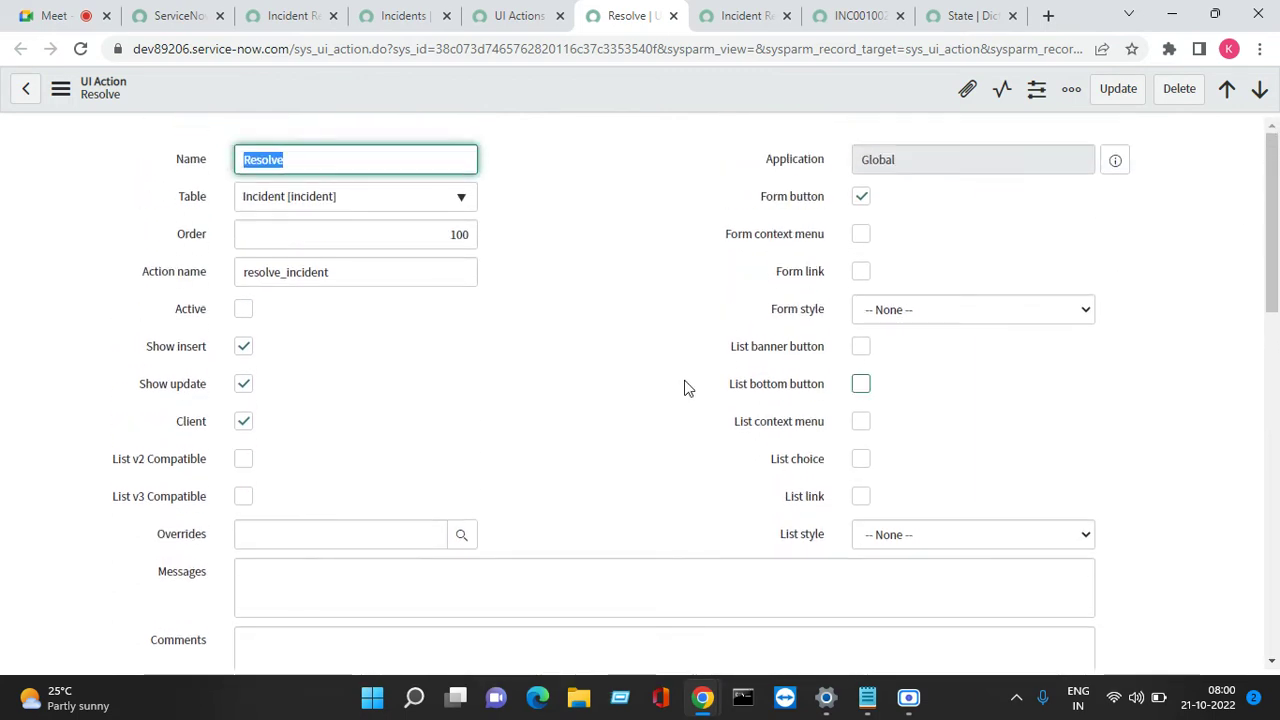
left_click(735, 25)
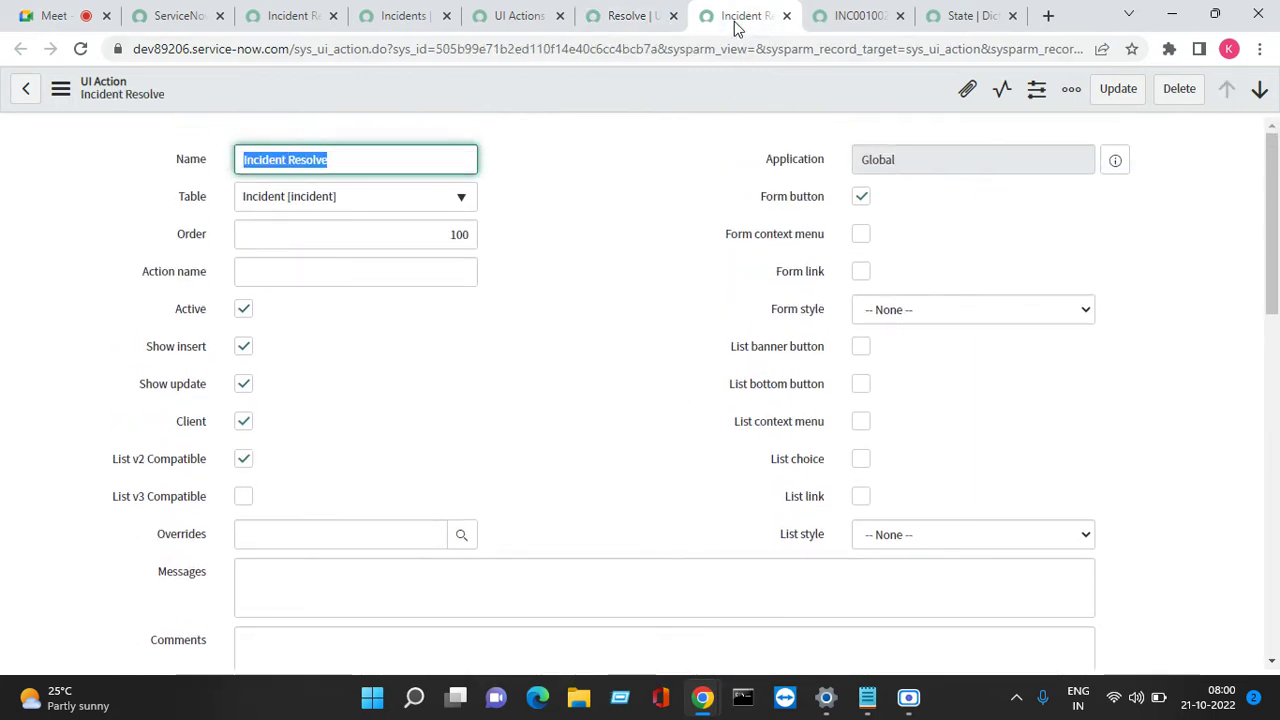
left_click(350, 273)
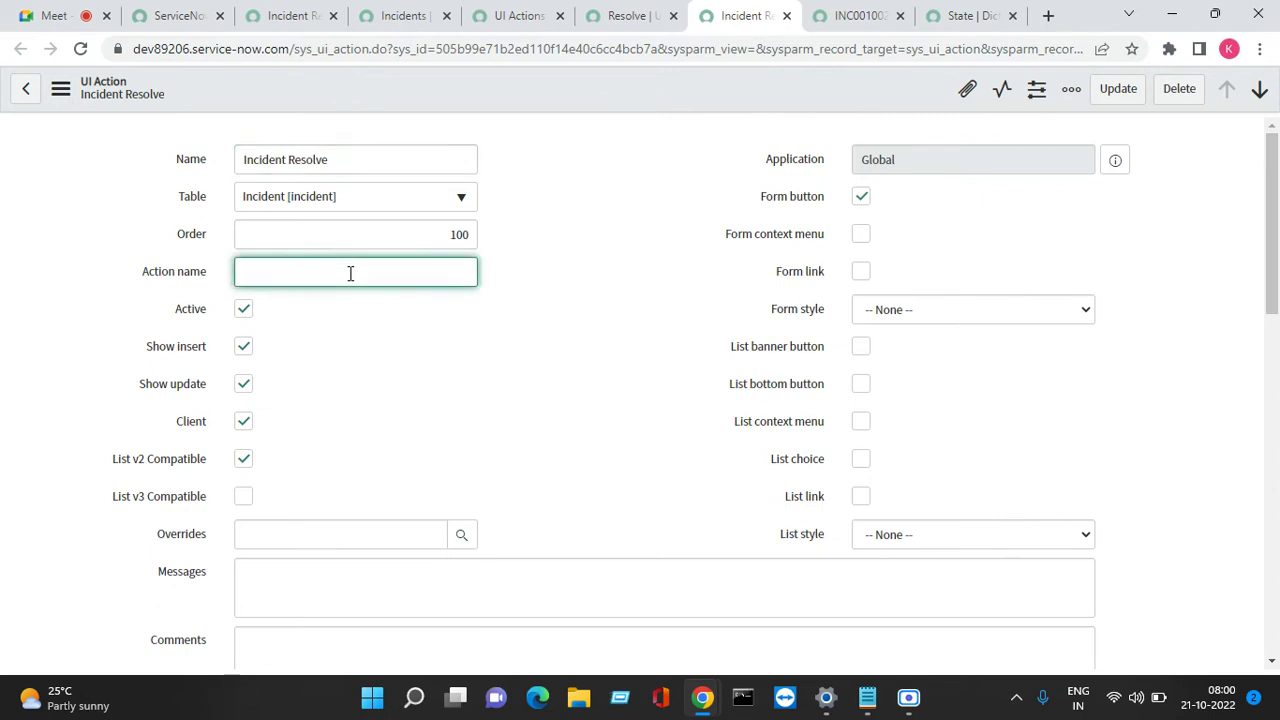
type("resol")
Set the Onclick field of Incident Resolve to resolve(); following the pattern of the Resolve UI action
key("Tab")
key("Tab")
key("Tab")
key("Tab")
key("Tab")
key("Tab")
key("Tab")
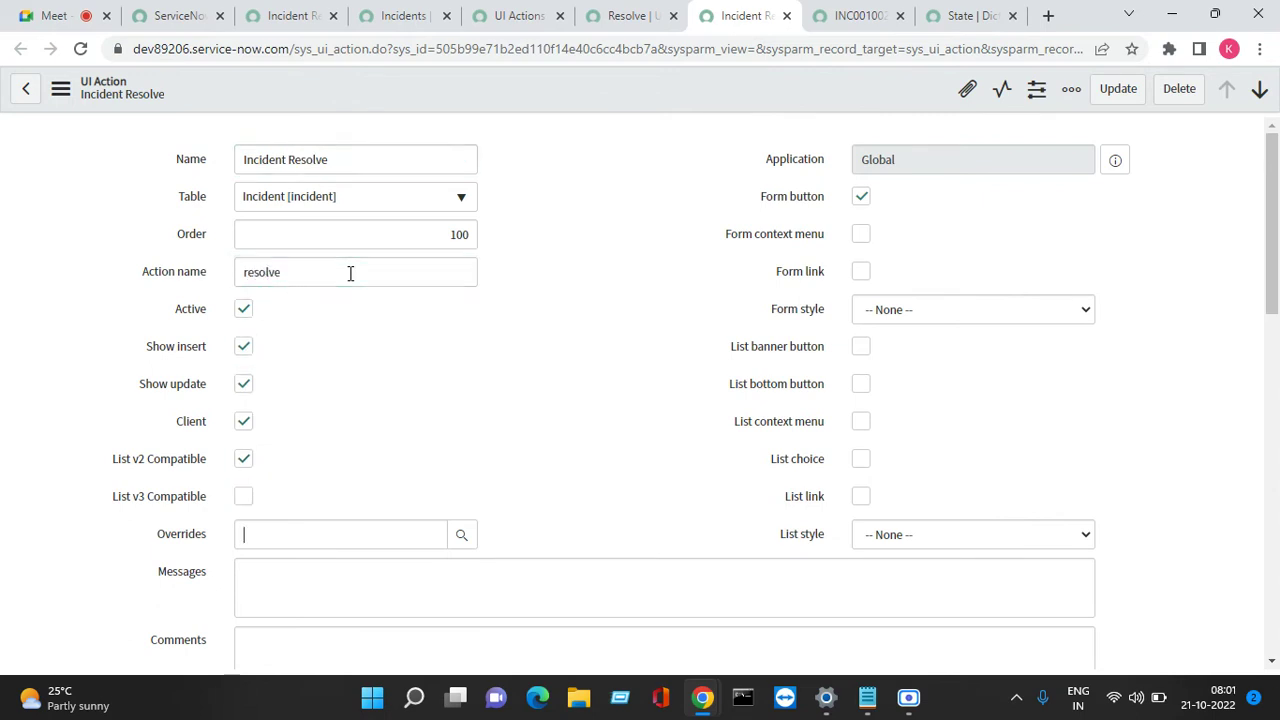
key("Tab")
key("Tab")
key("Tab")
key("Tab")
key("Tab")
key("Tab")
key("Tab")
key("Tab")
key("Tab")
key("Tab")
key("Tab")
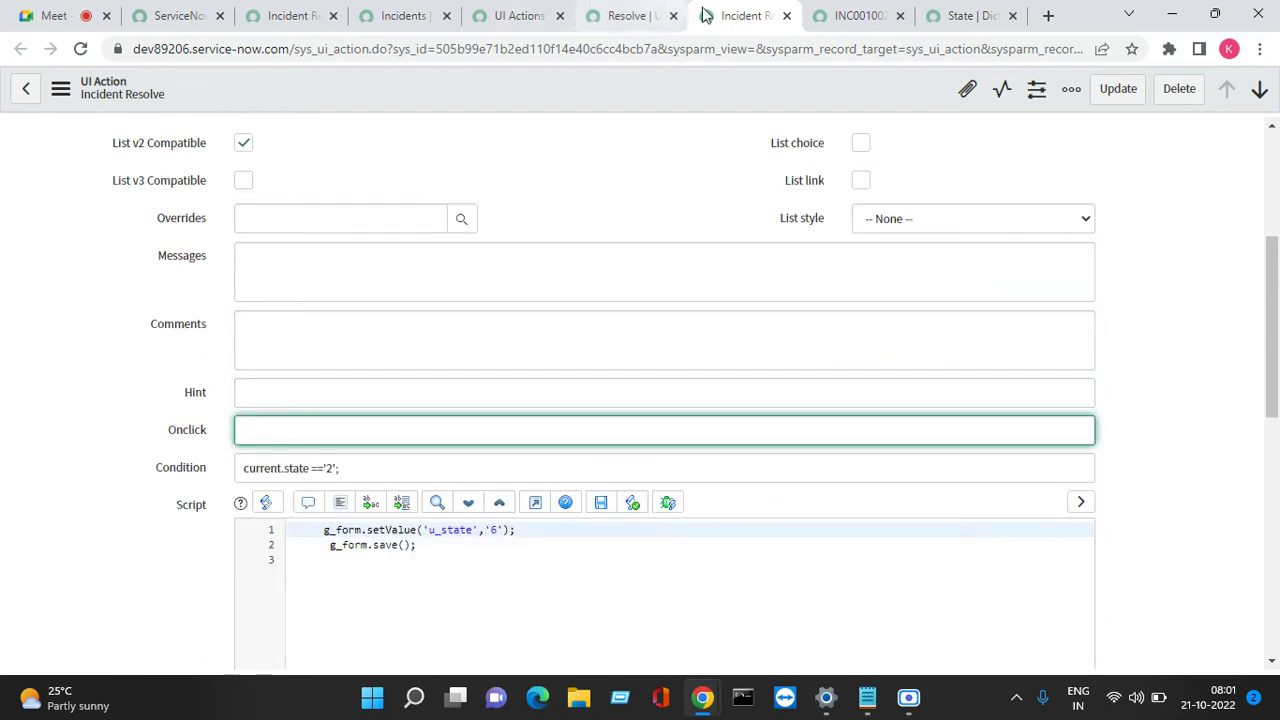
left_click(640, 12)
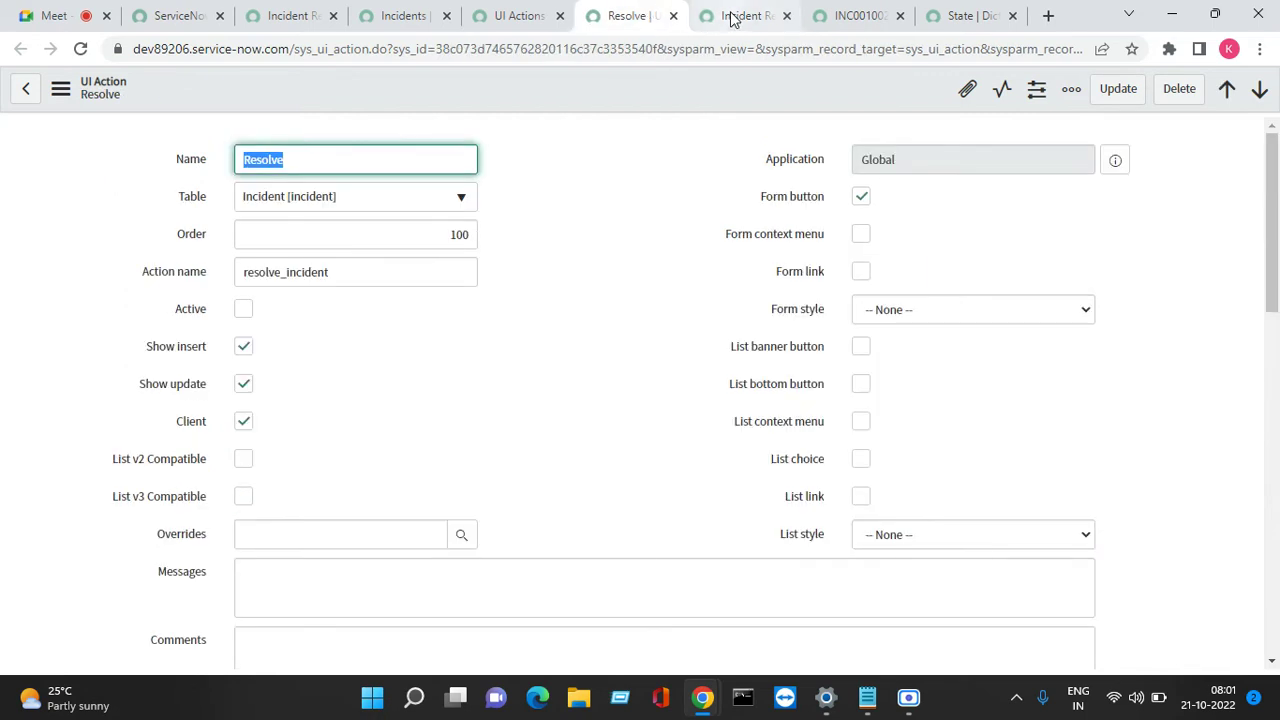
scroll(1270, 662, "down", 3)
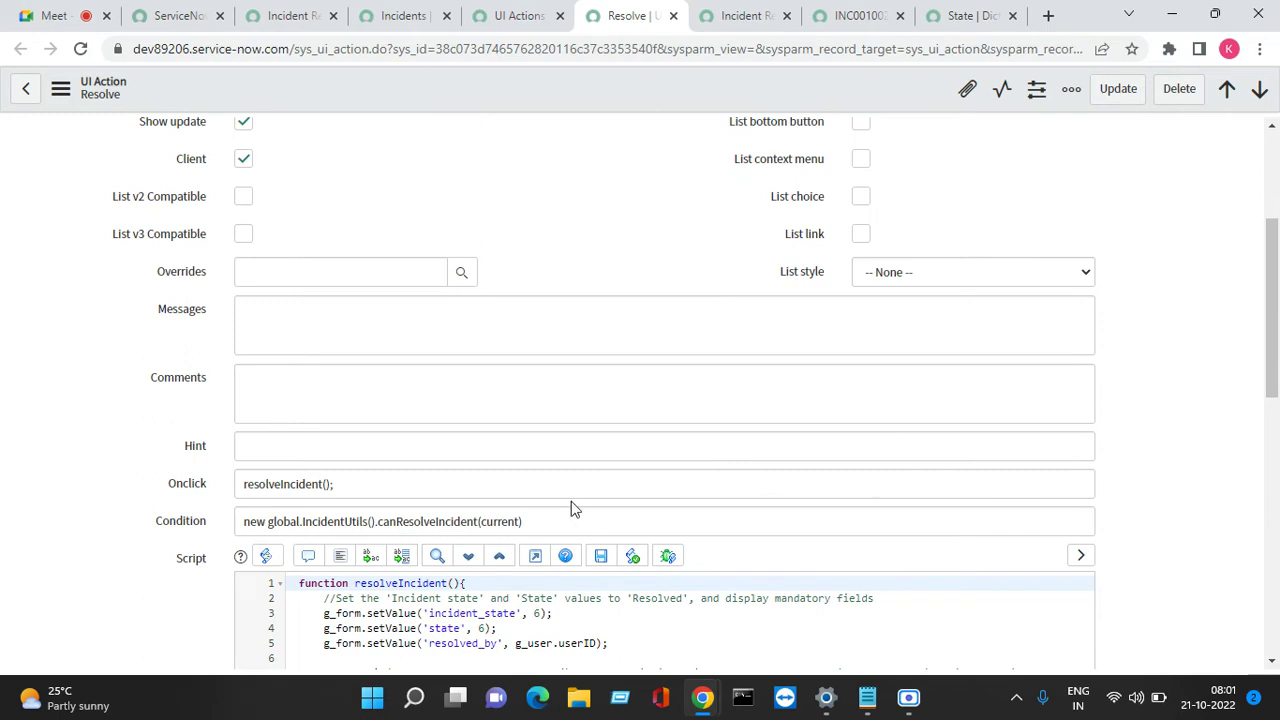
left_click(734, 16)
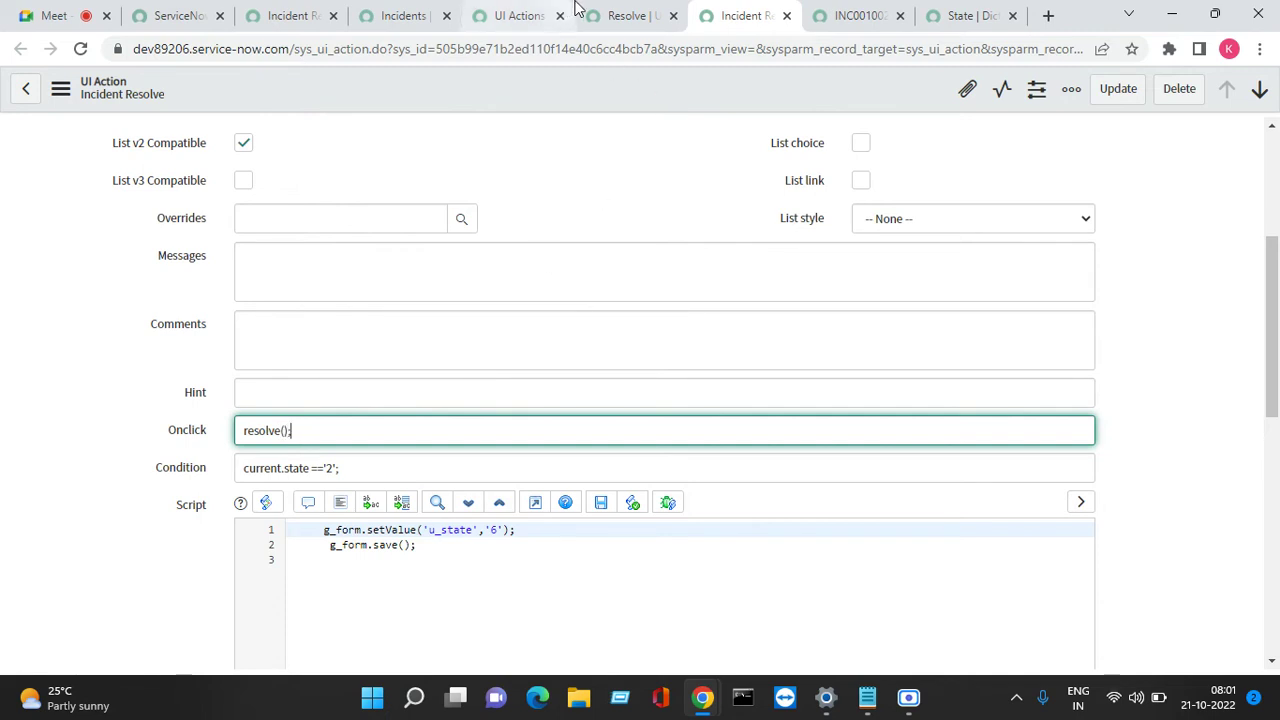
Wrap the existing g_form.setValue and g_form.save script lines in function resolve() { } and save the Incident Resolve record
left_click(304, 529)
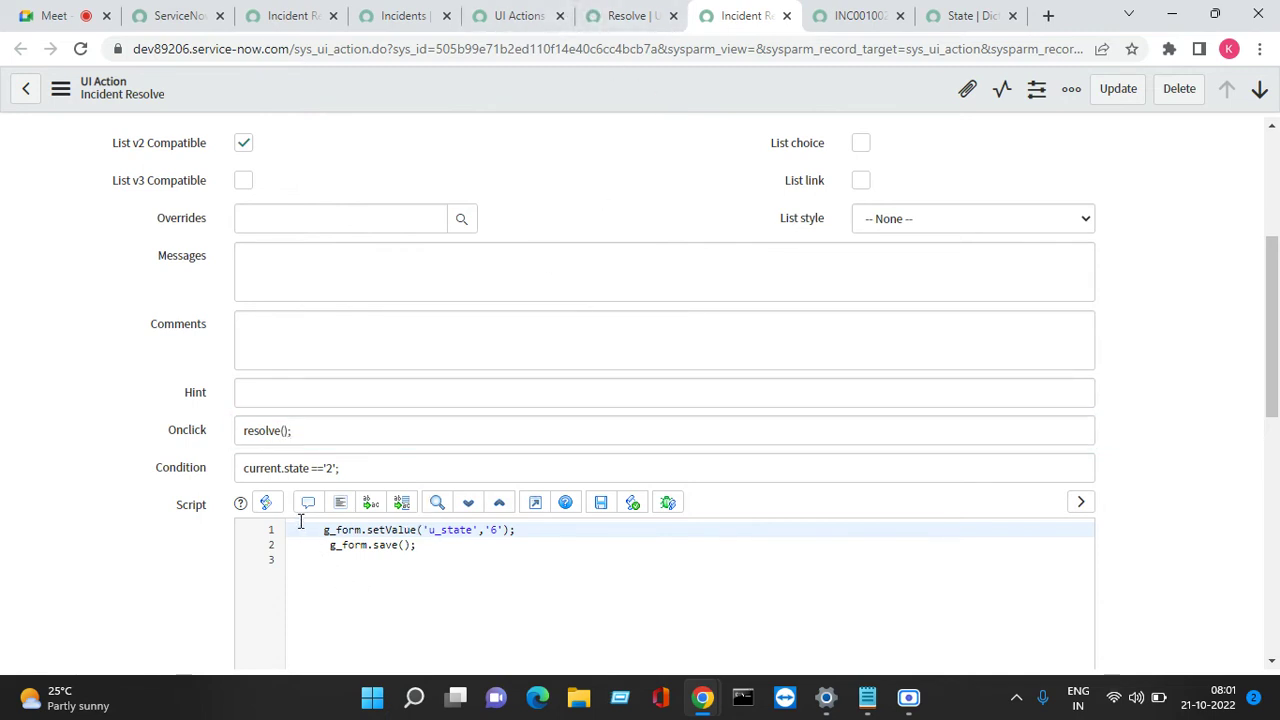
type("functi")
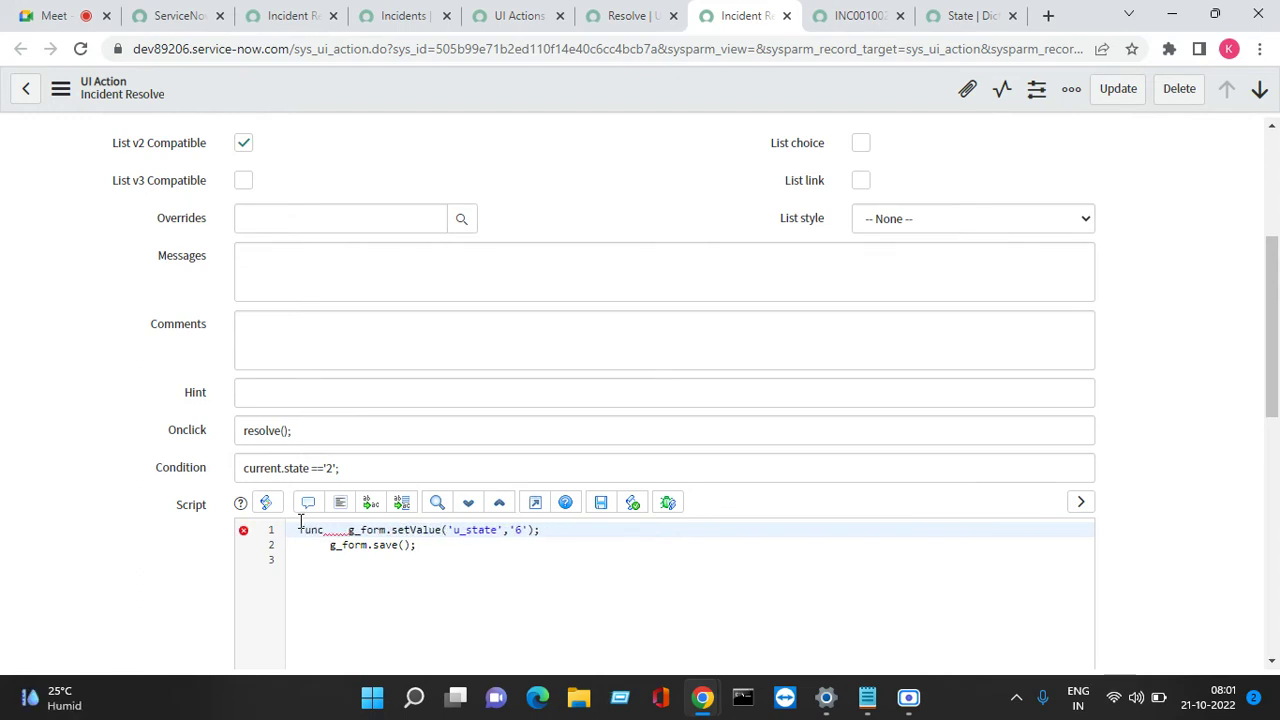
type("on resolv")
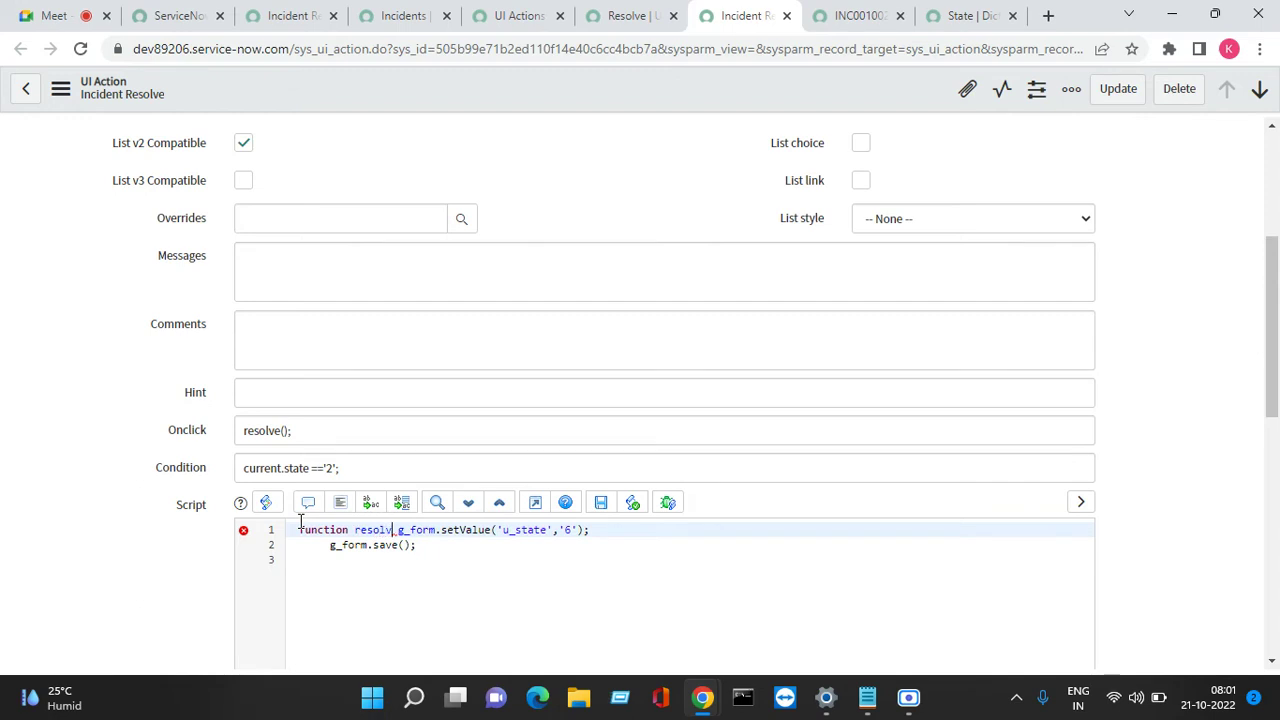
type("e()")
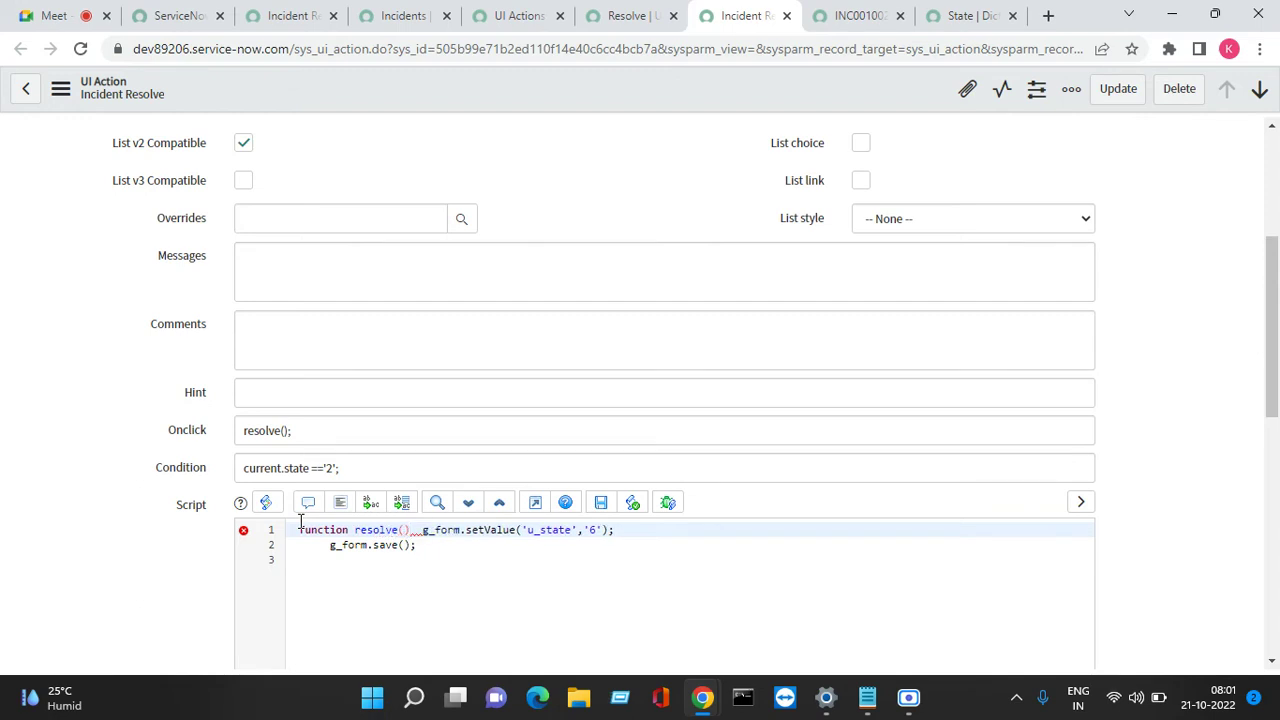
key("Return")
type("{")
key("Return")
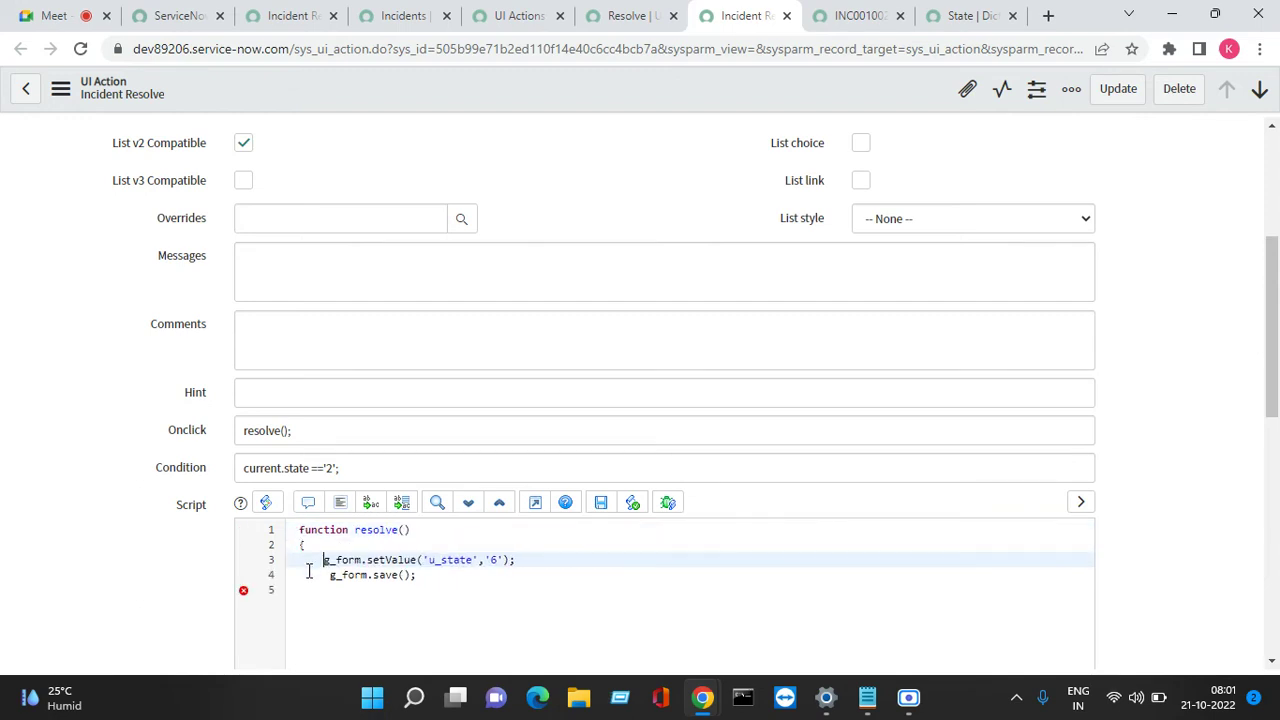
left_click(434, 580)
key("Return")
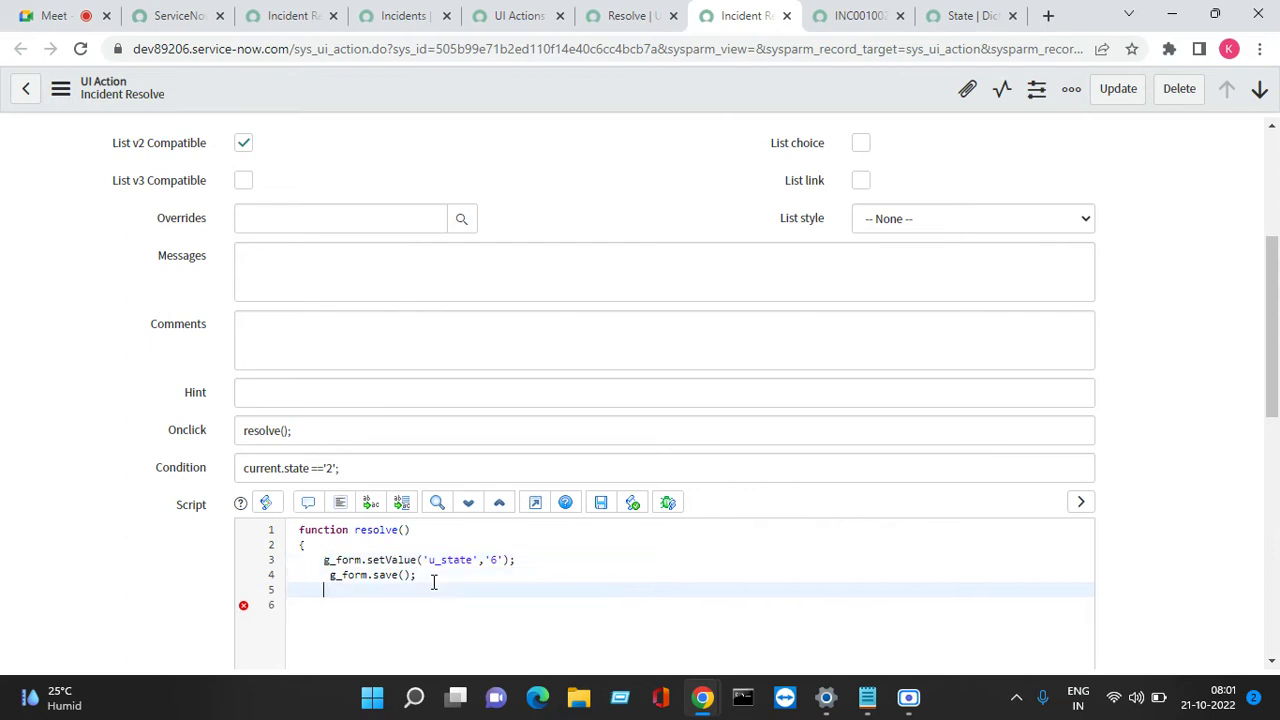
key("Return")
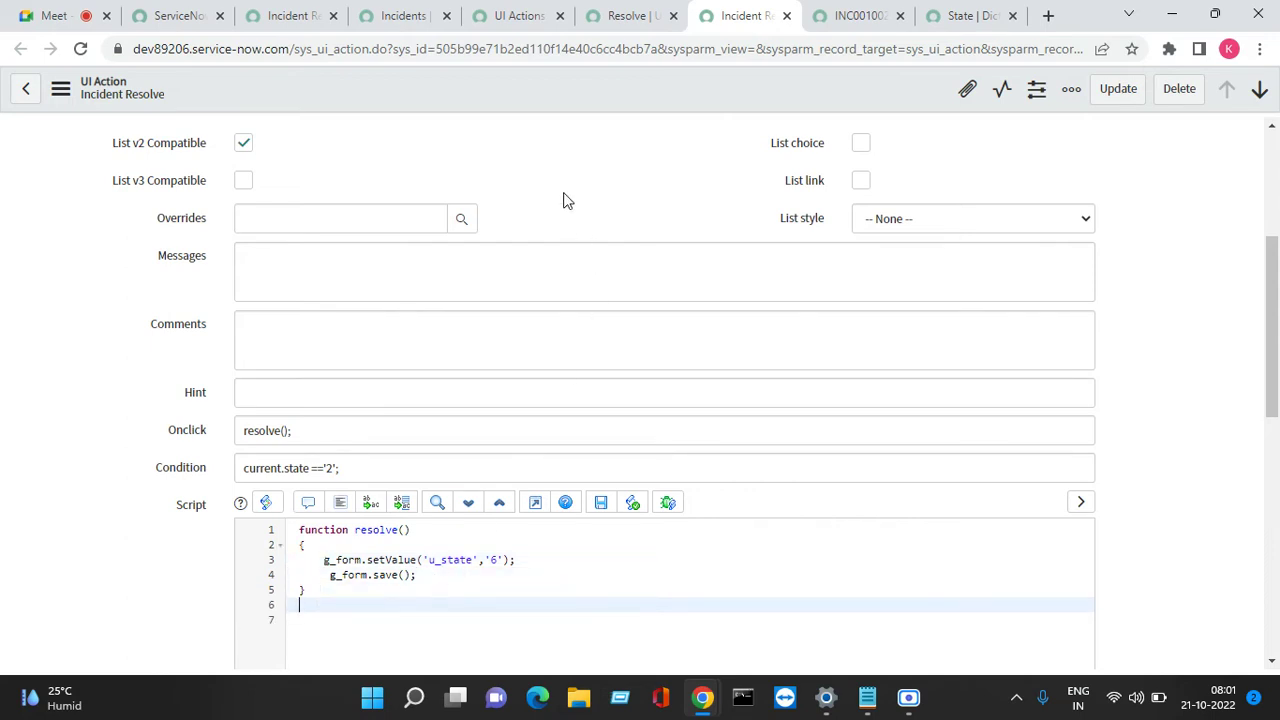
right_click(528, 77)
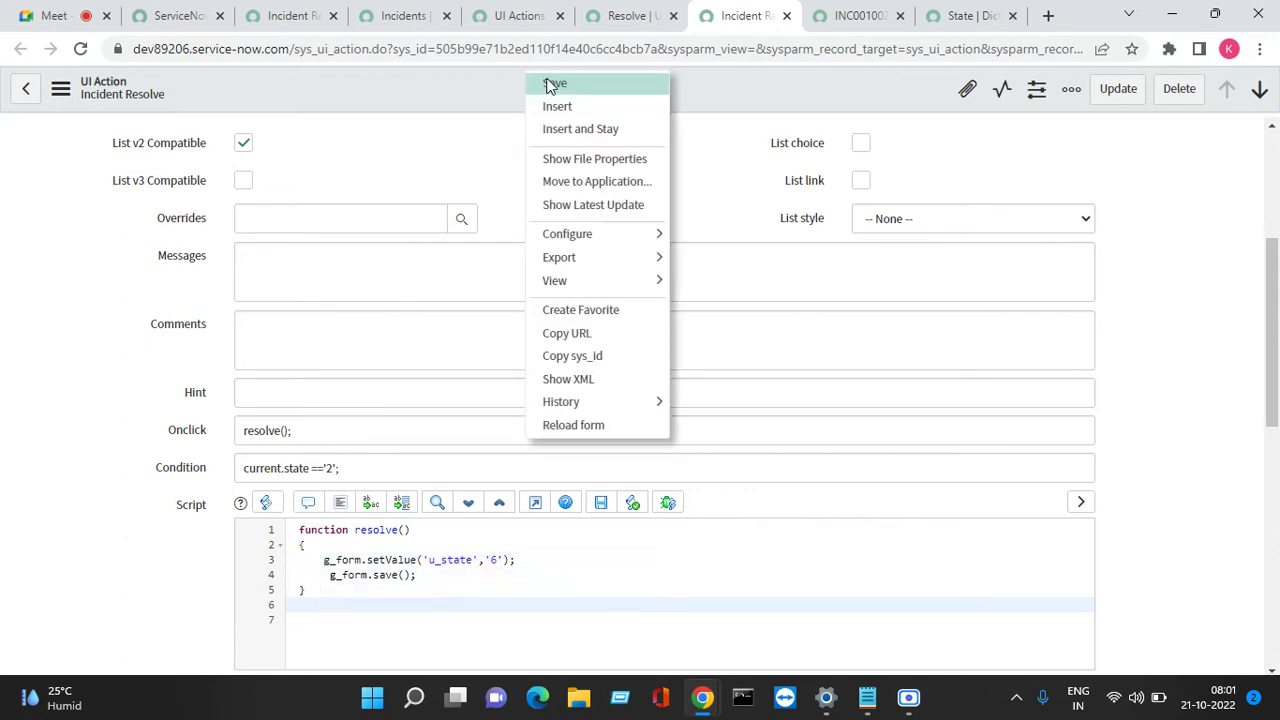
left_click(553, 83)
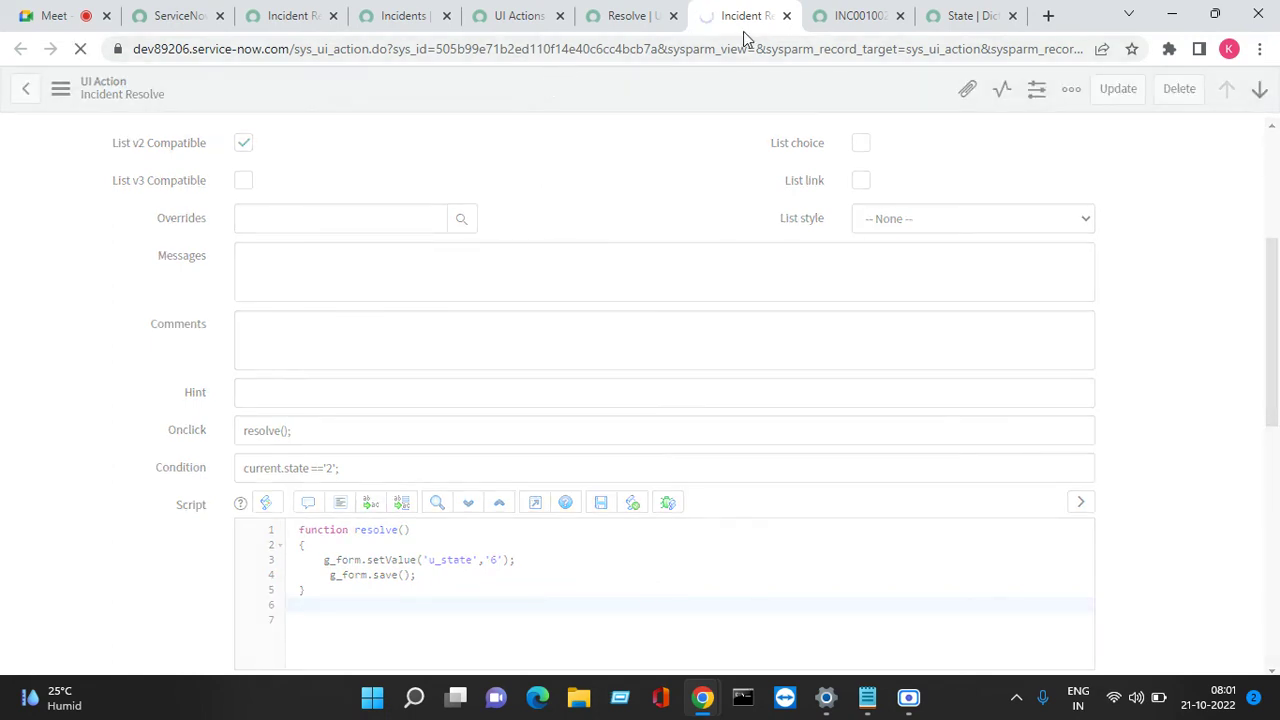
Review the full script of the Resolve UI action again and return to Incident Resolve
left_click(616, 15)
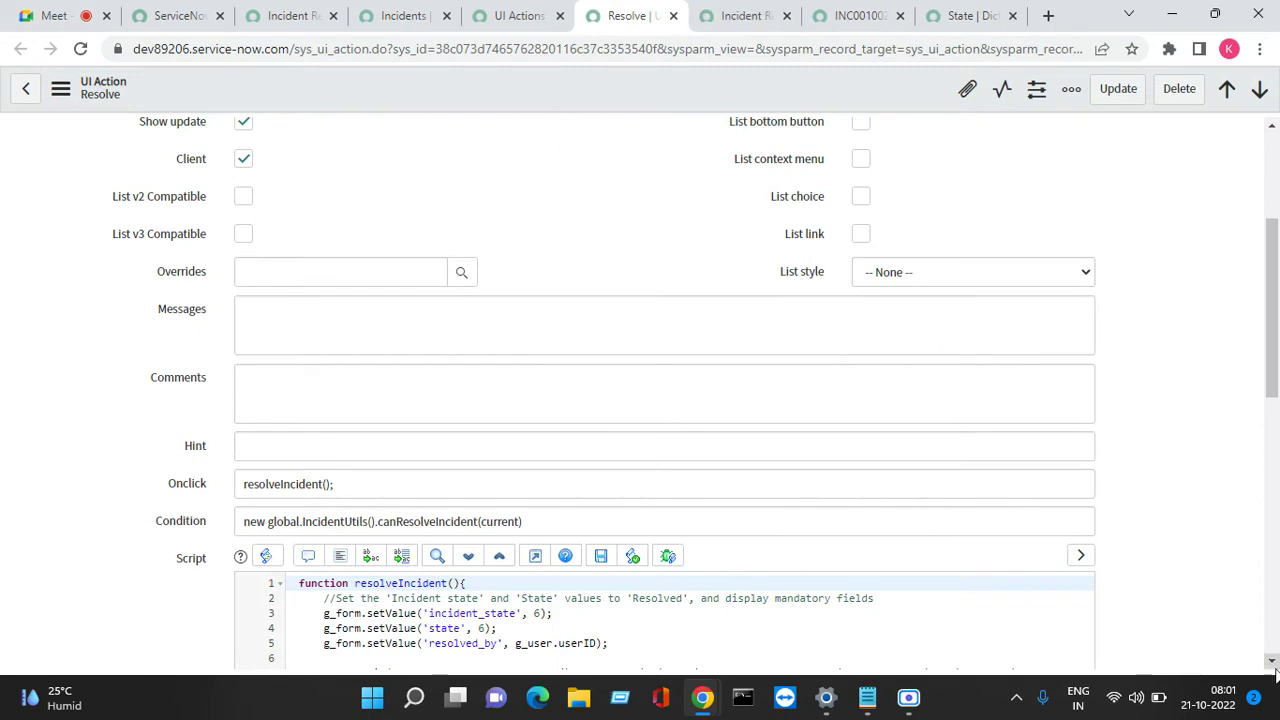
scroll(1275, 676, "down", 5)
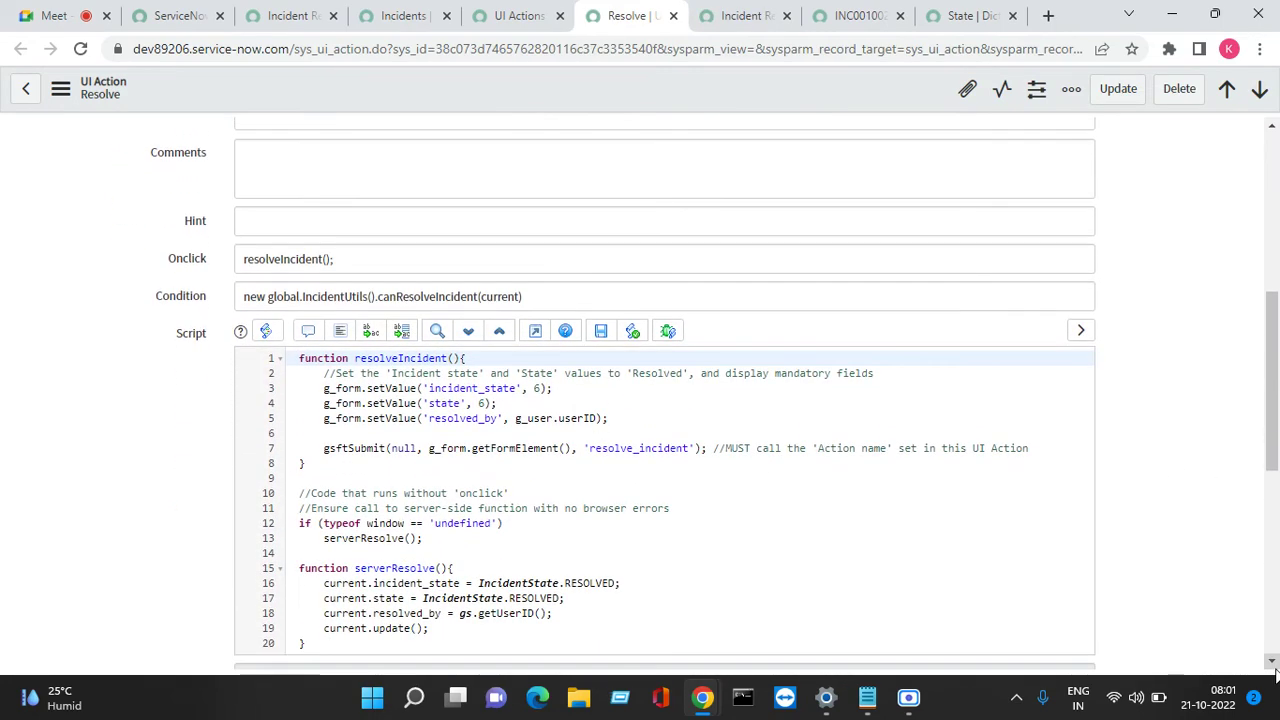
scroll(1275, 676, "down", 3)
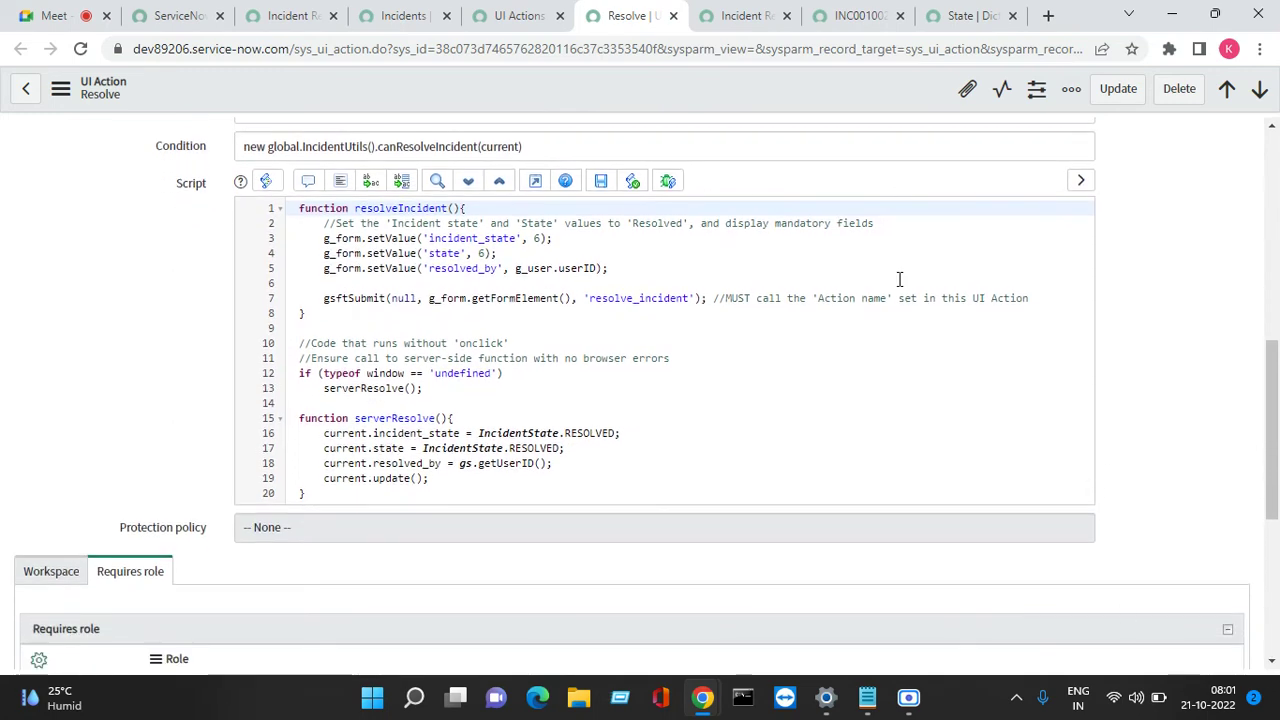
left_click(740, 17)
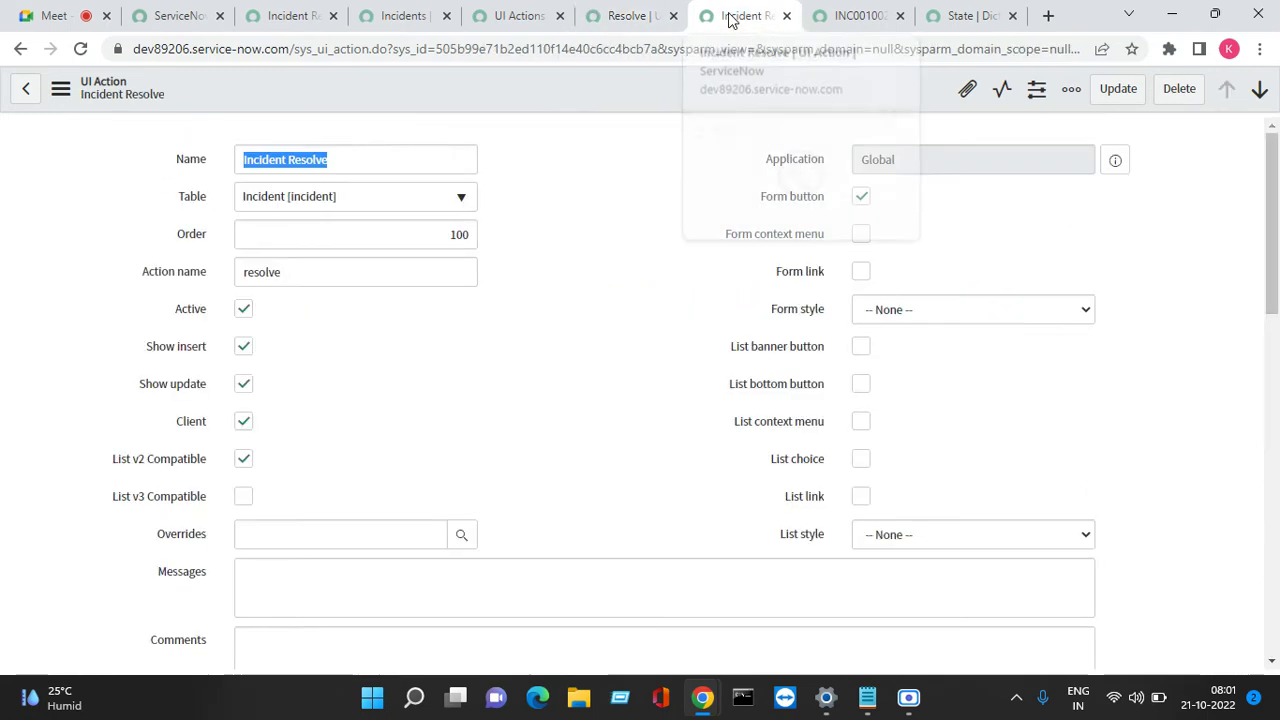
Reload the "Test for template" incident and run the Incident Resolve action on it
left_click(857, 14)
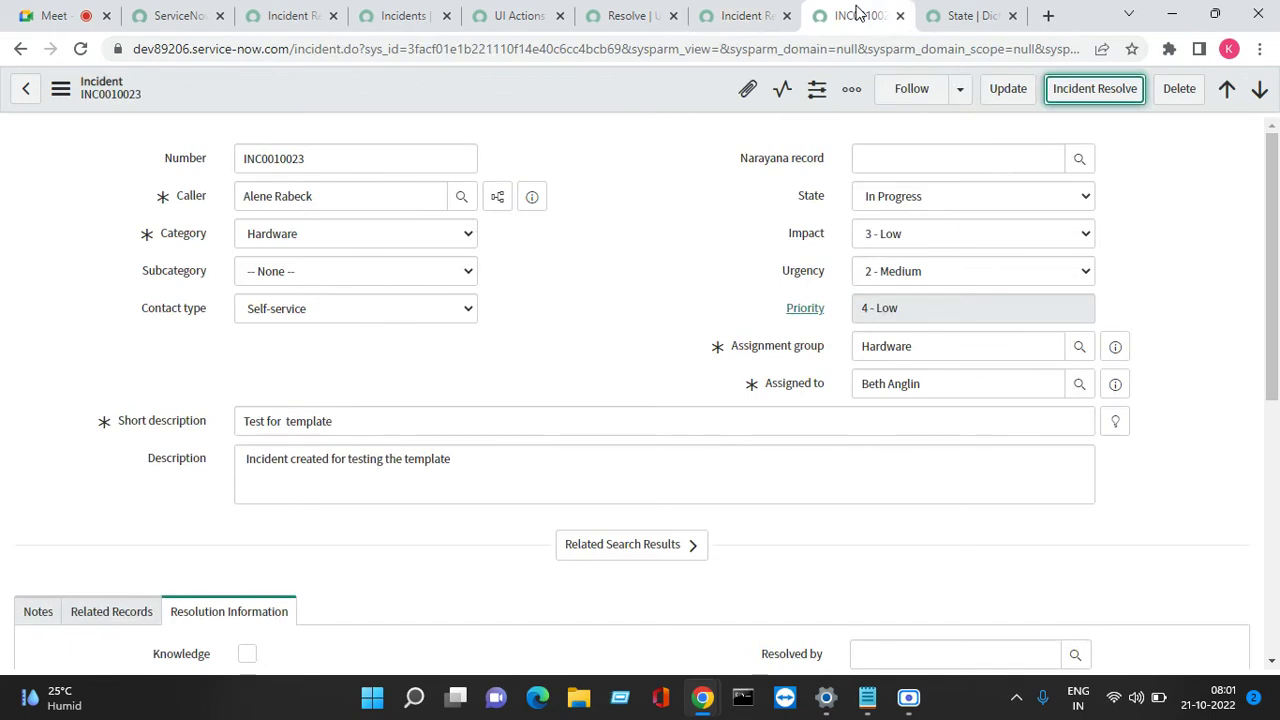
left_click(84, 55)
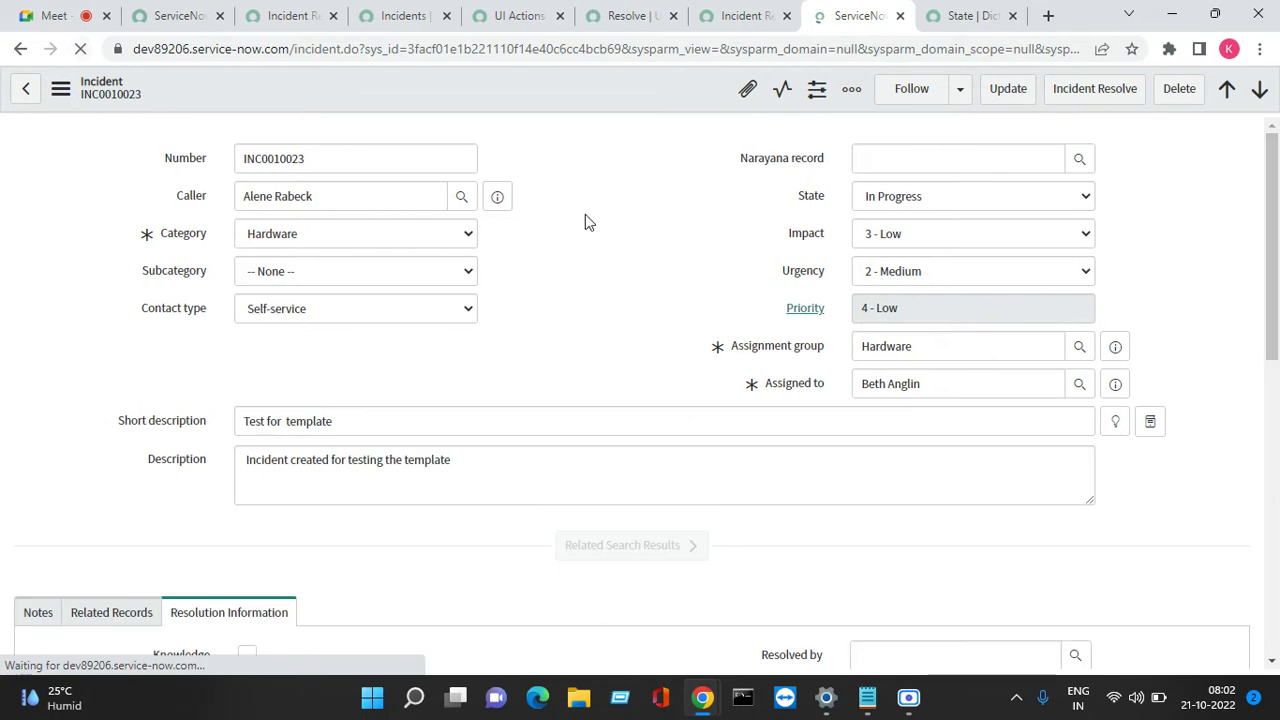
left_click(1104, 95)
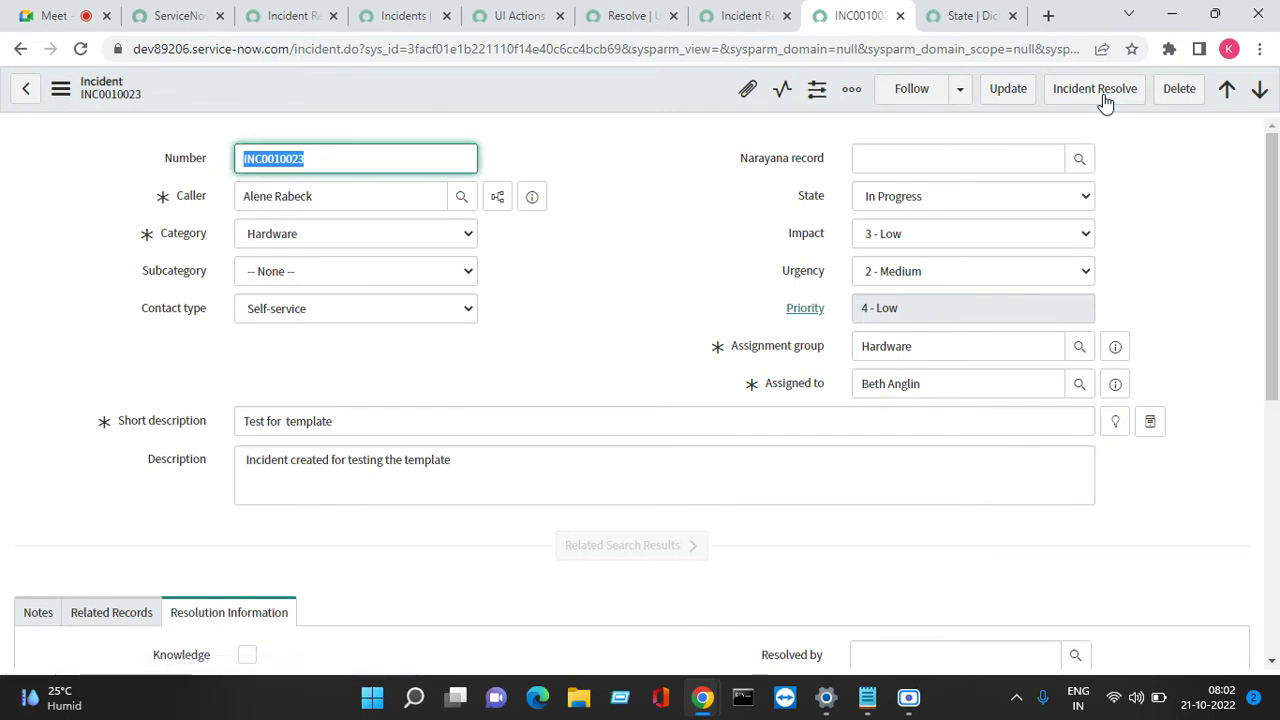
left_click(1104, 95)
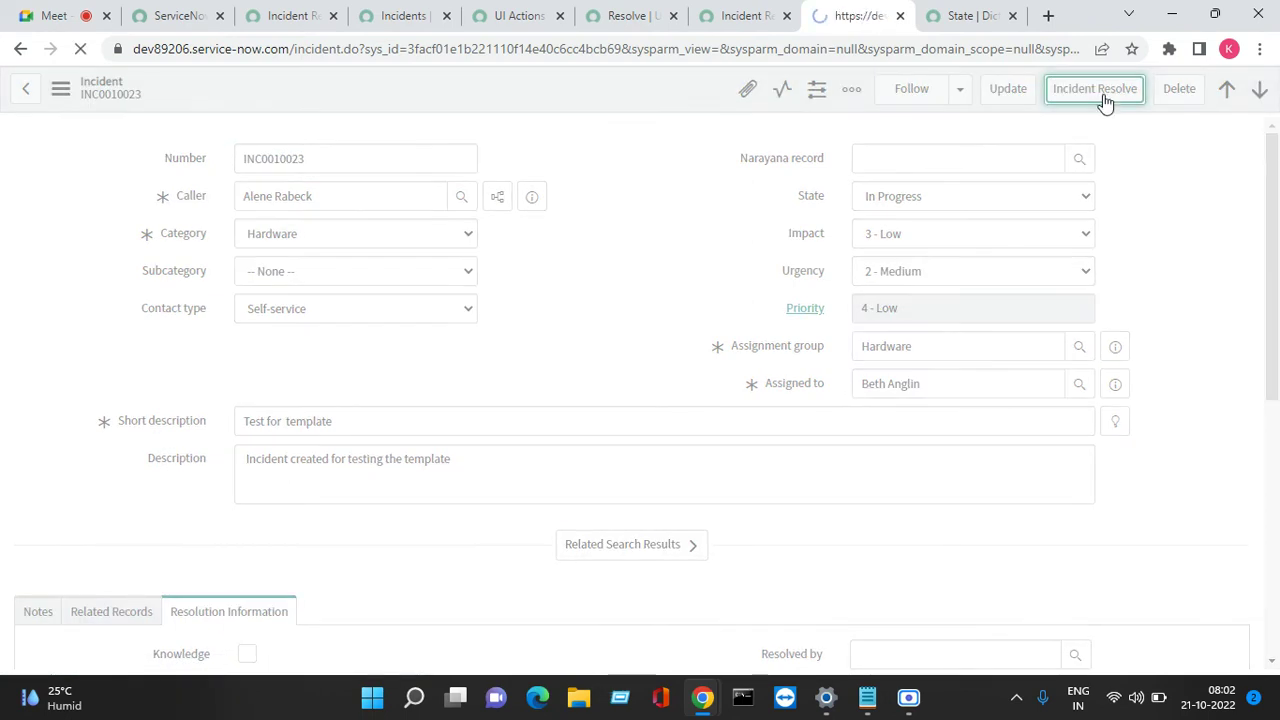
Check the State field's choice values for the Incident table, revisit the Resolve script, and return to the active Incidents list
left_click(968, 15)
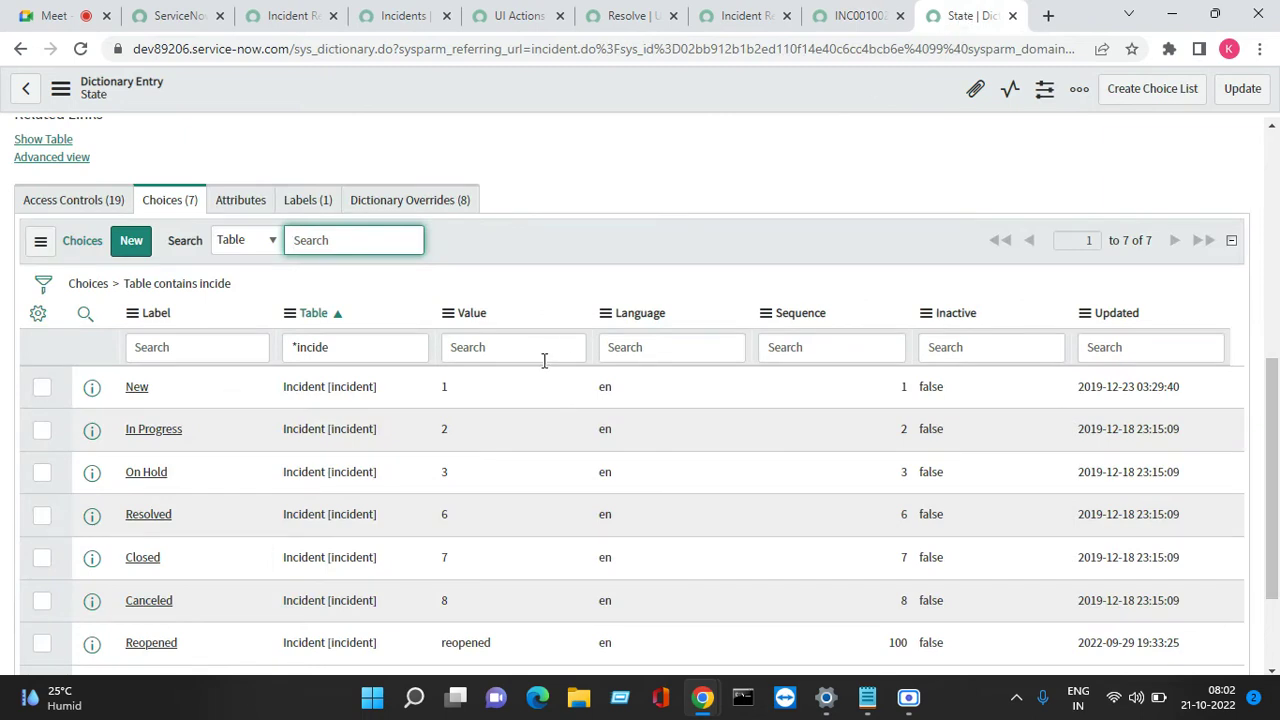
left_click(638, 28)
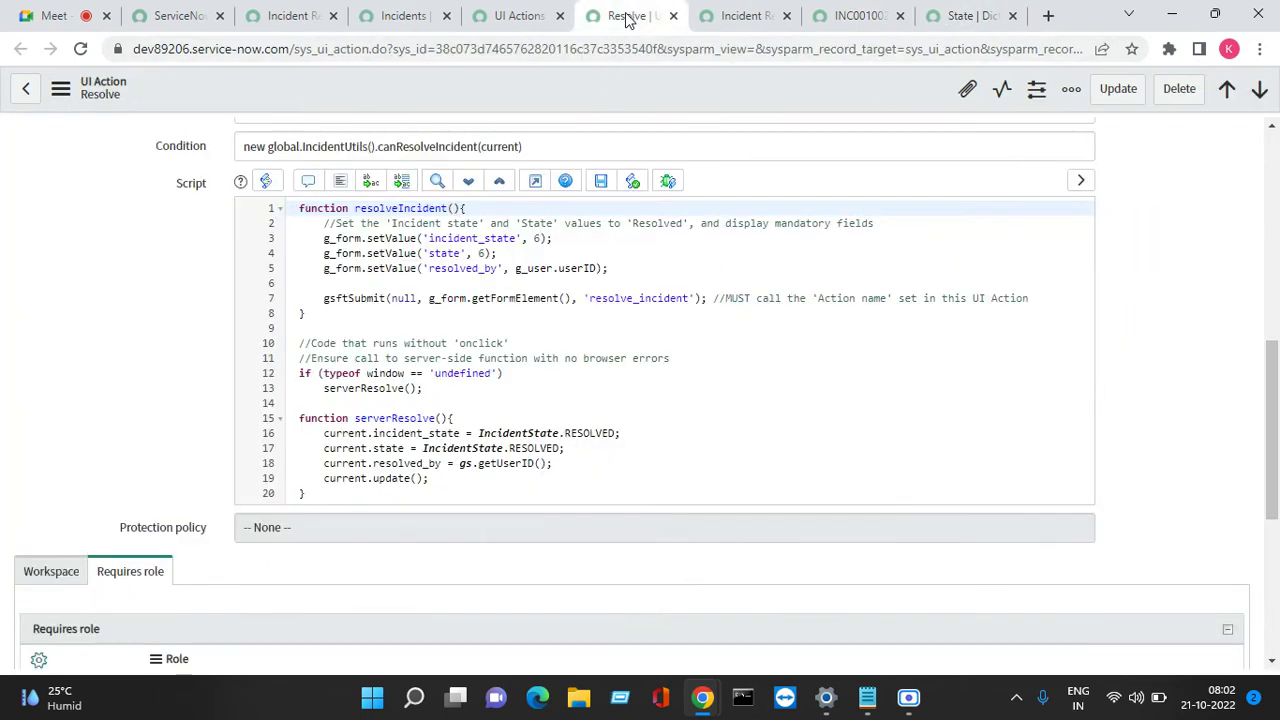
left_click(518, 22)
left_click(405, 17)
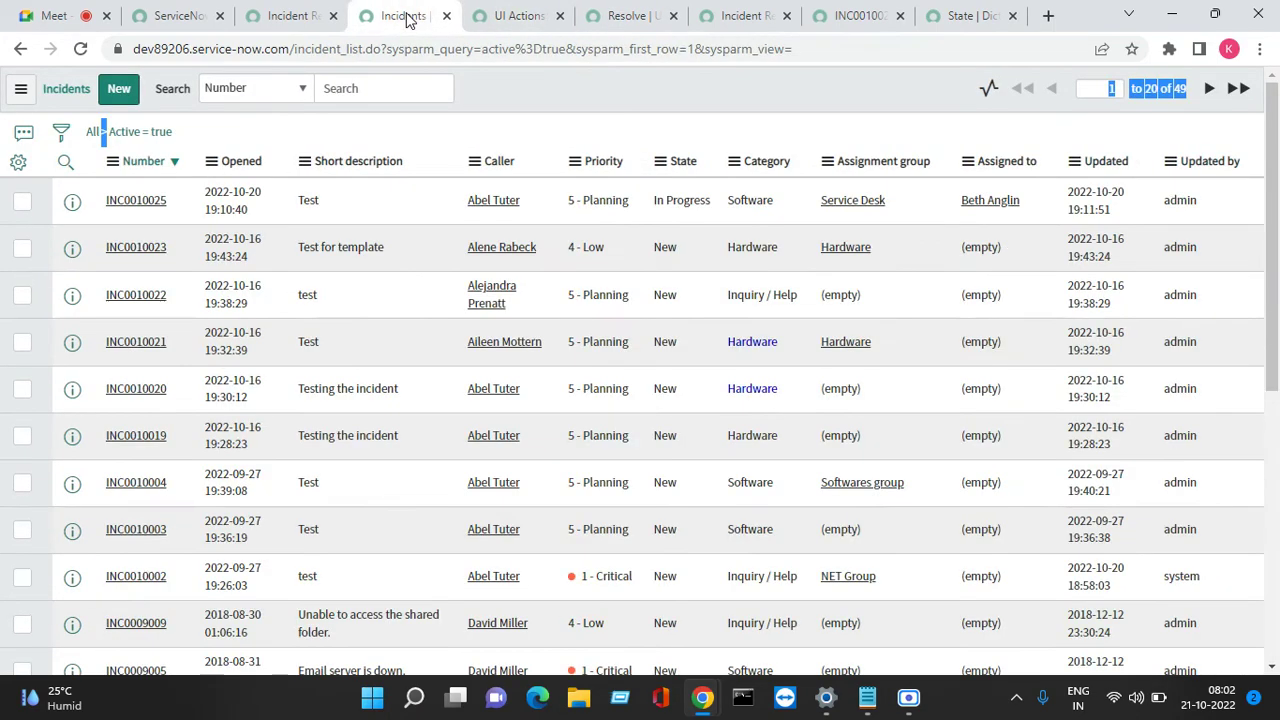
Change the field name in the Incident Resolve script's g_form.setValue call to 'state' and save the UI action
left_click(625, 16)
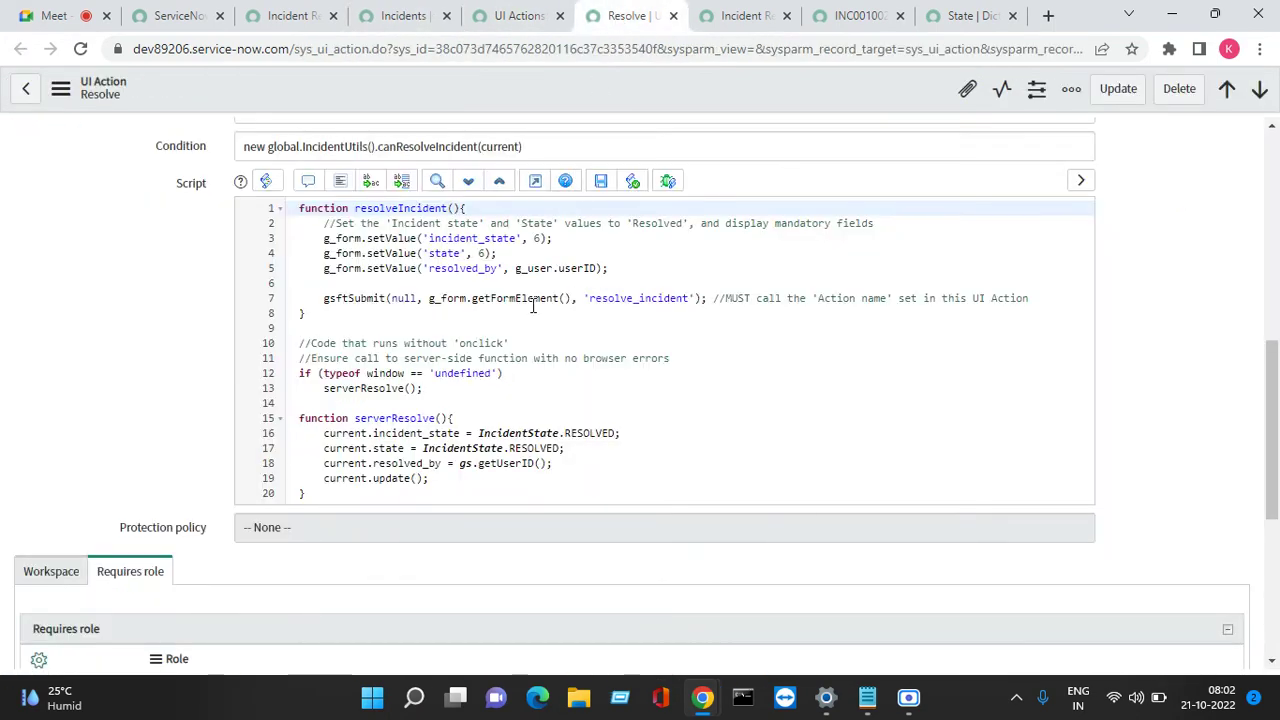
left_click(742, 16)
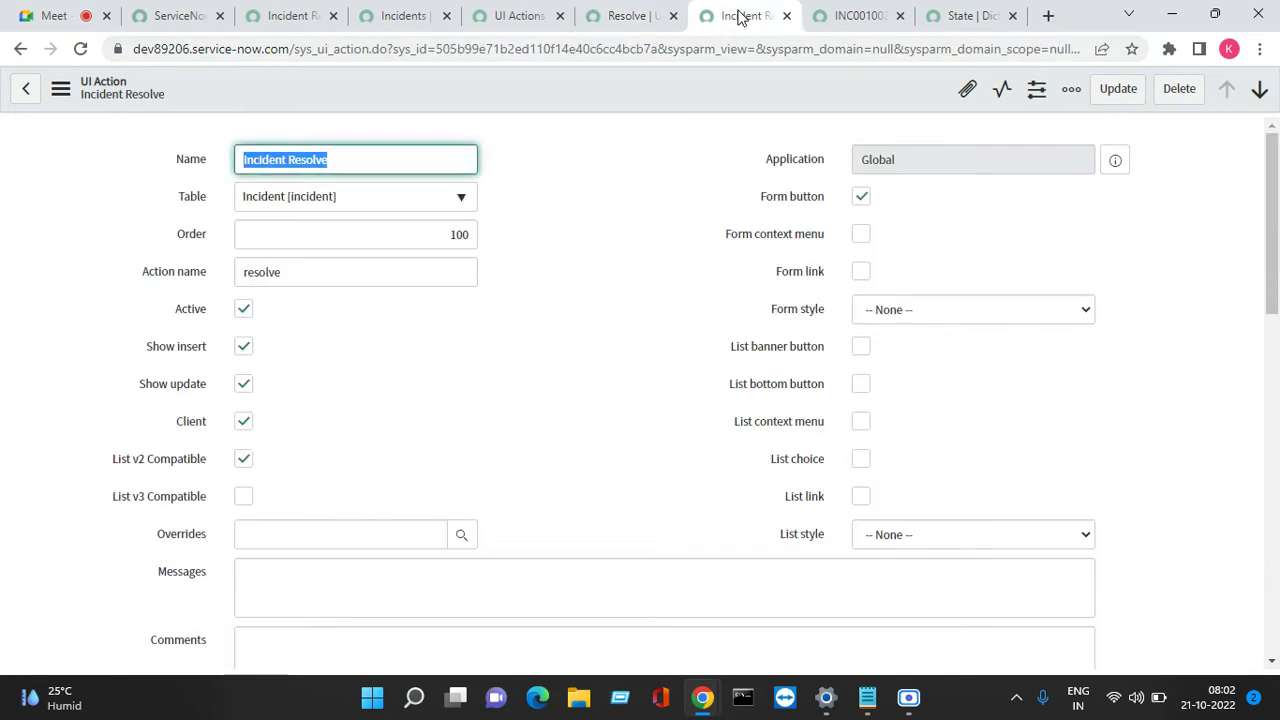
left_click(297, 20)
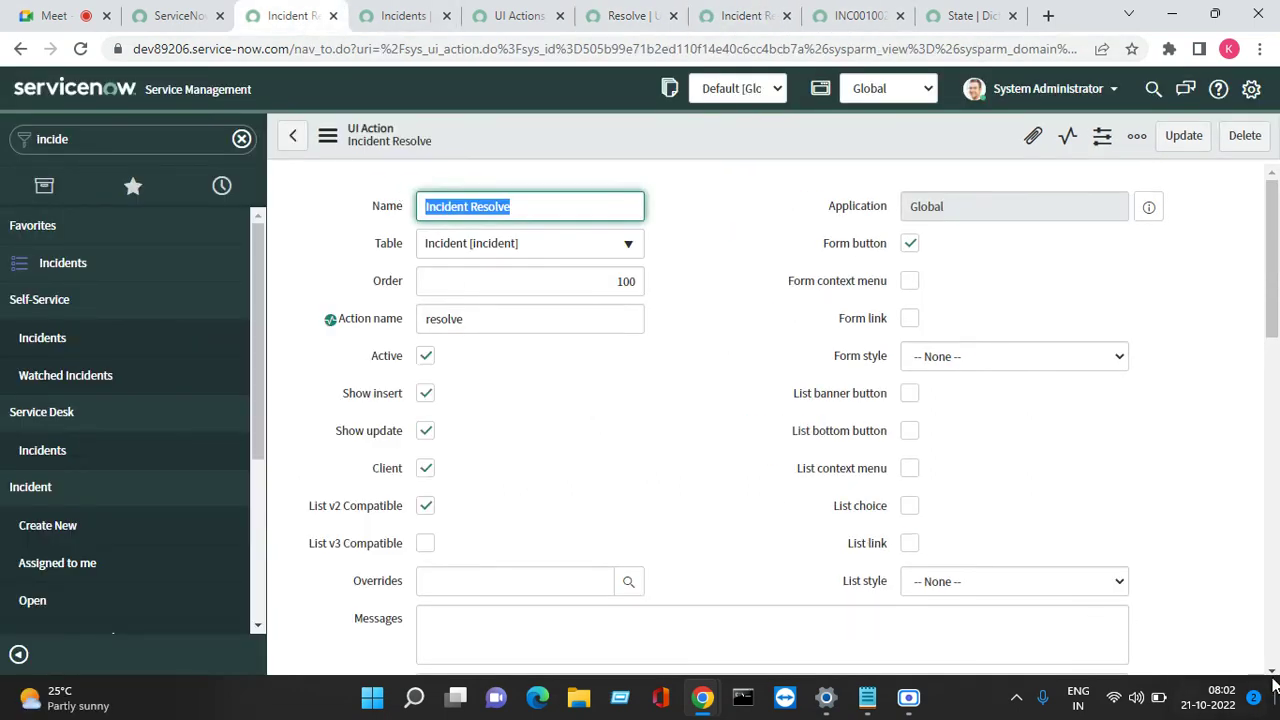
left_click_drag(1272, 671, 1272, 677)
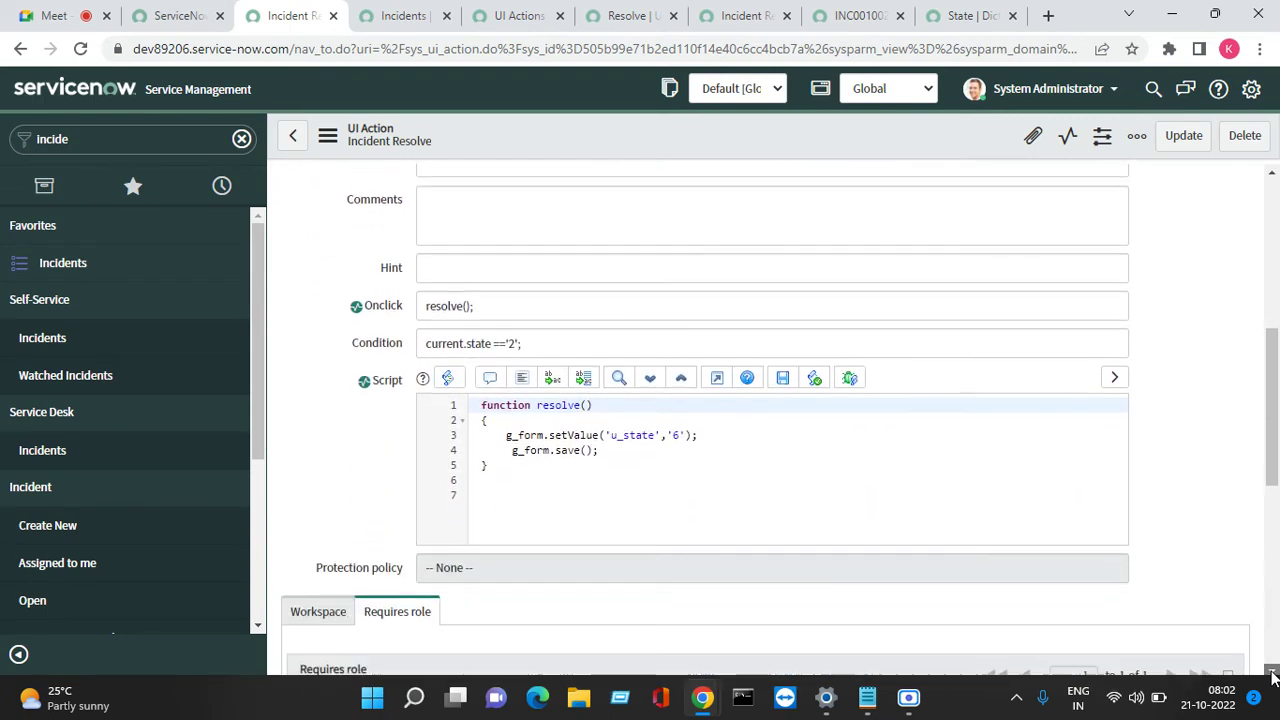
left_click(624, 436)
key("BackSpace")
key("BackSpace")
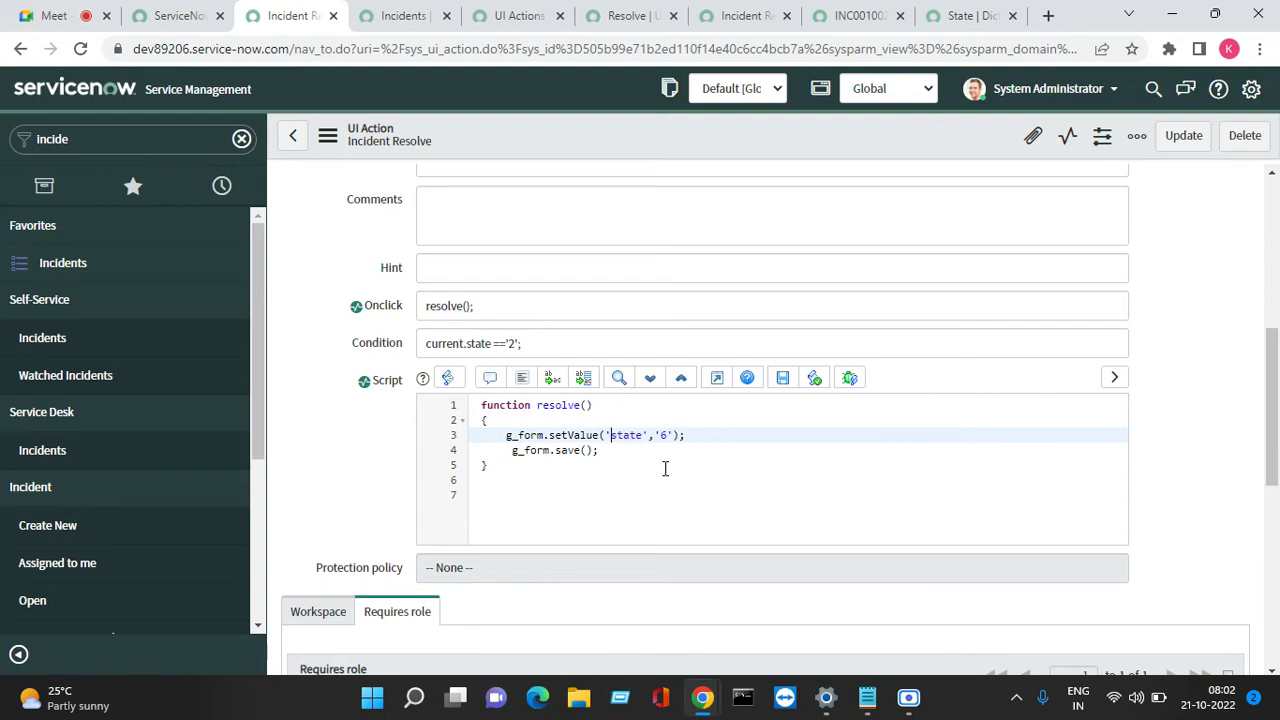
left_click(732, 463)
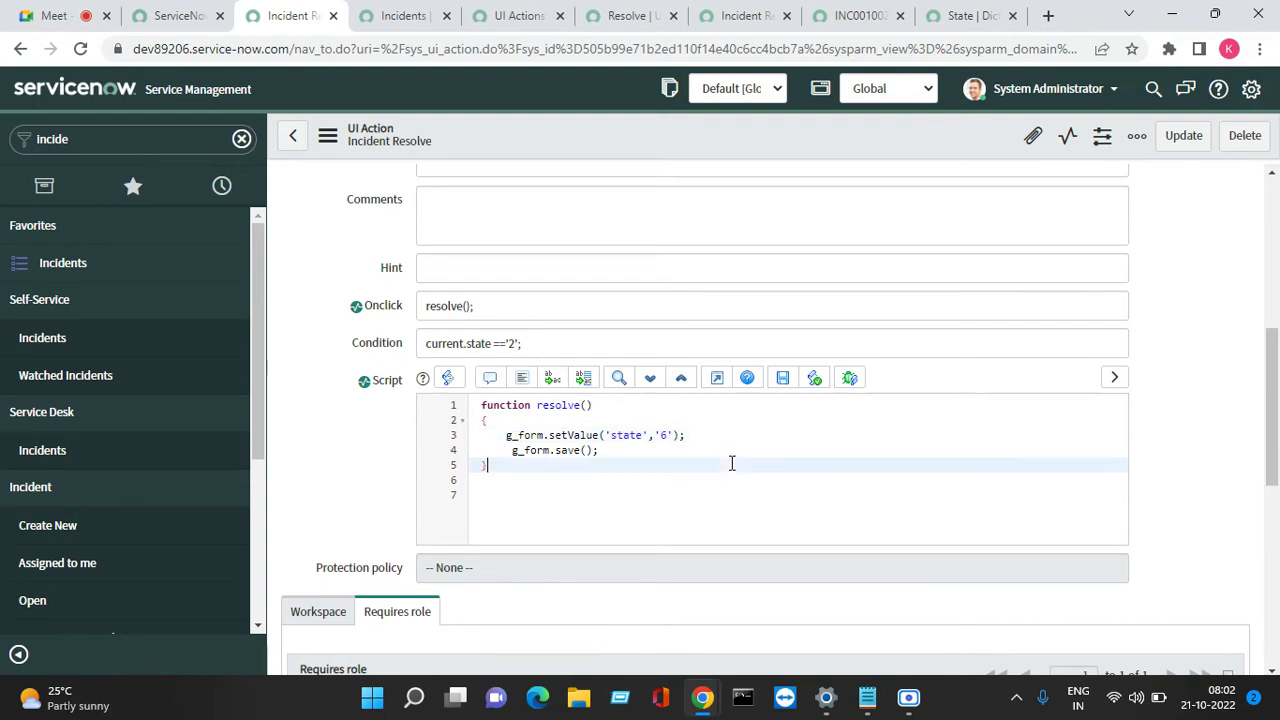
right_click(551, 140)
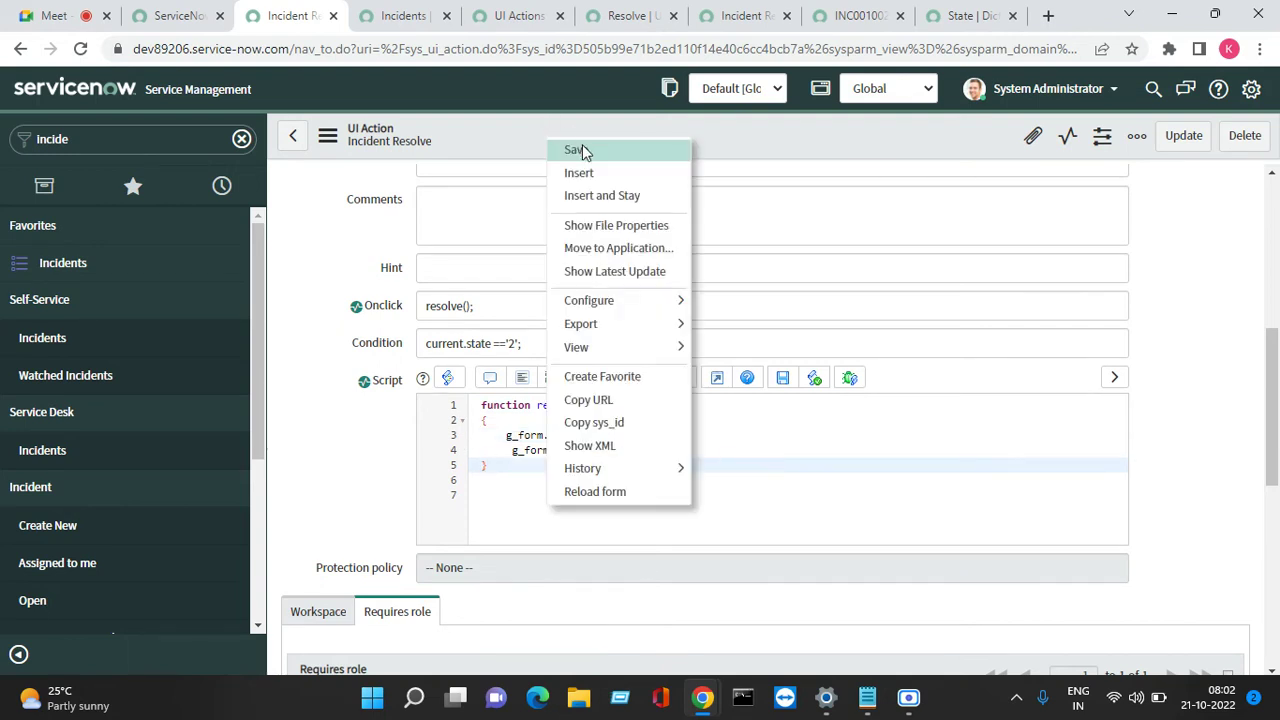
left_click(585, 150)
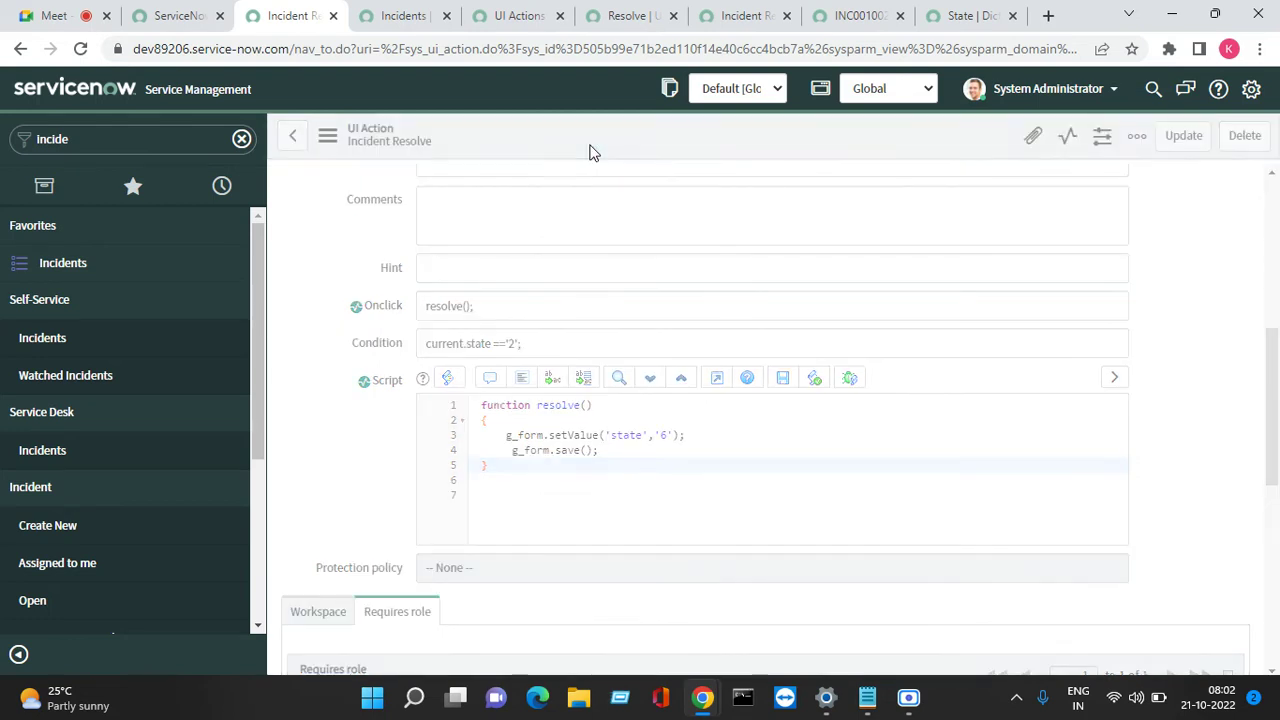
Reload the "Test for template" incident and run the Incident Resolve action with the updated script
left_click(848, 18)
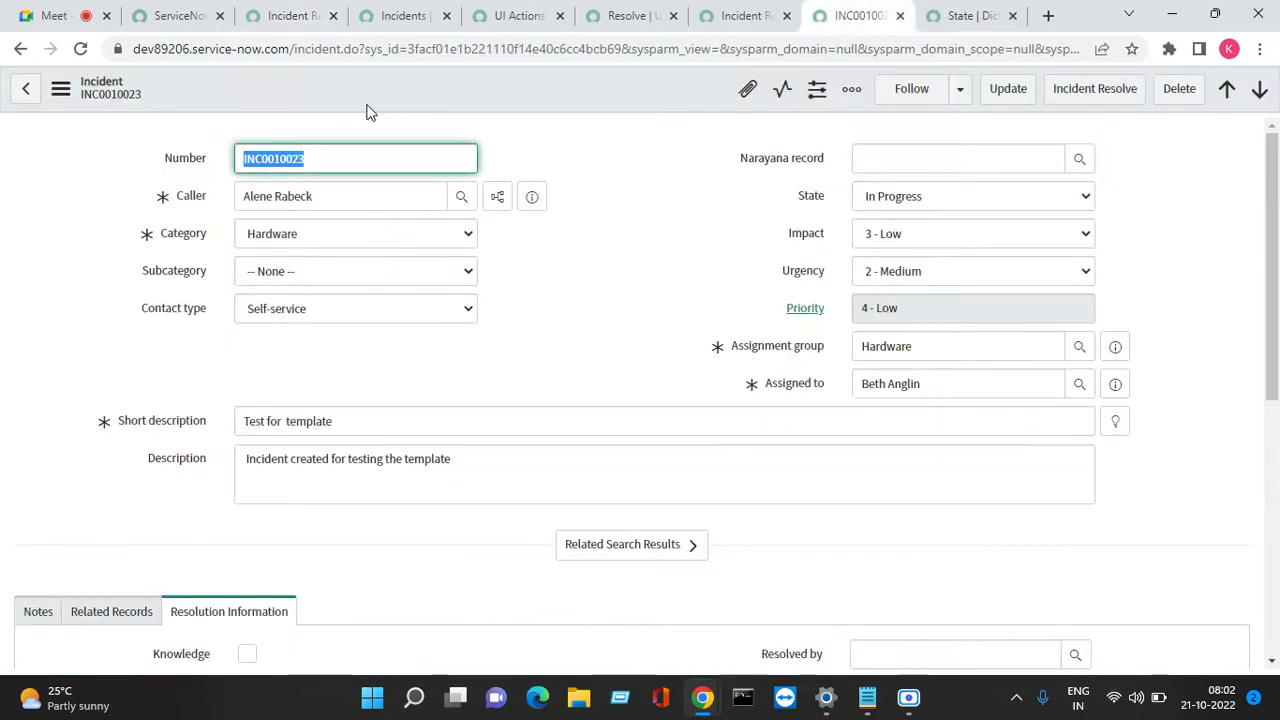
left_click(81, 50)
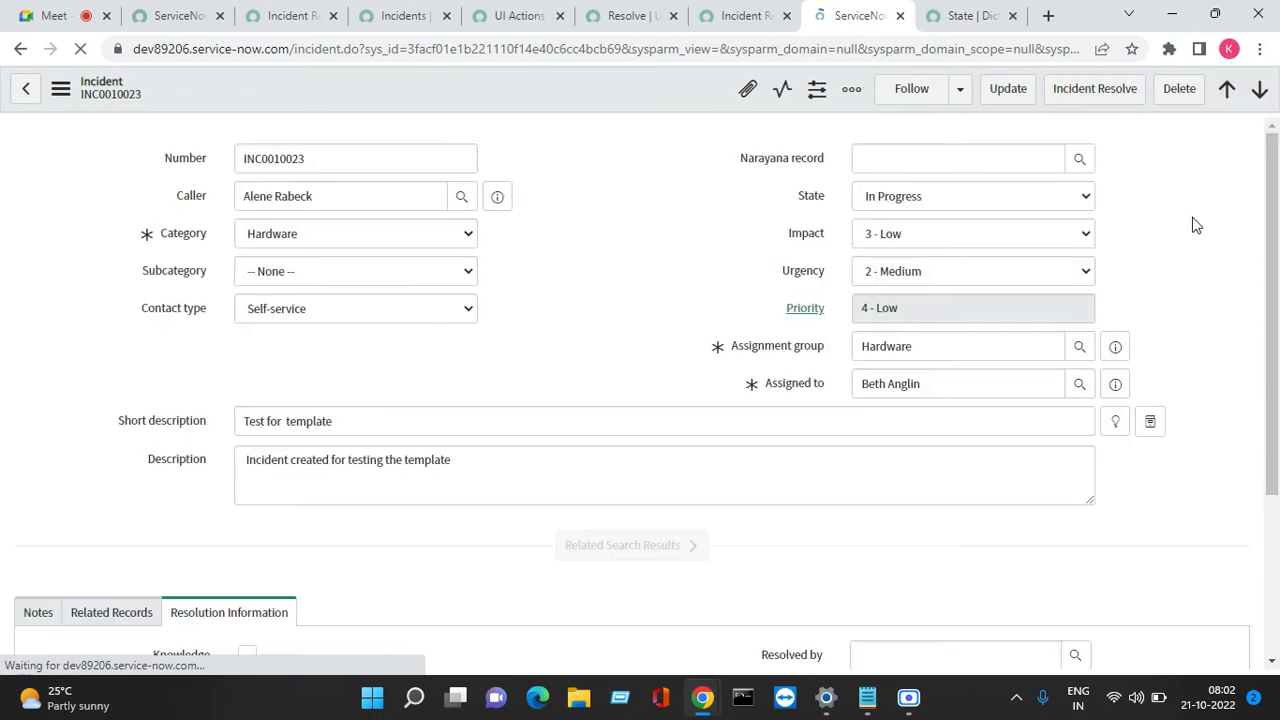
left_click(1104, 100)
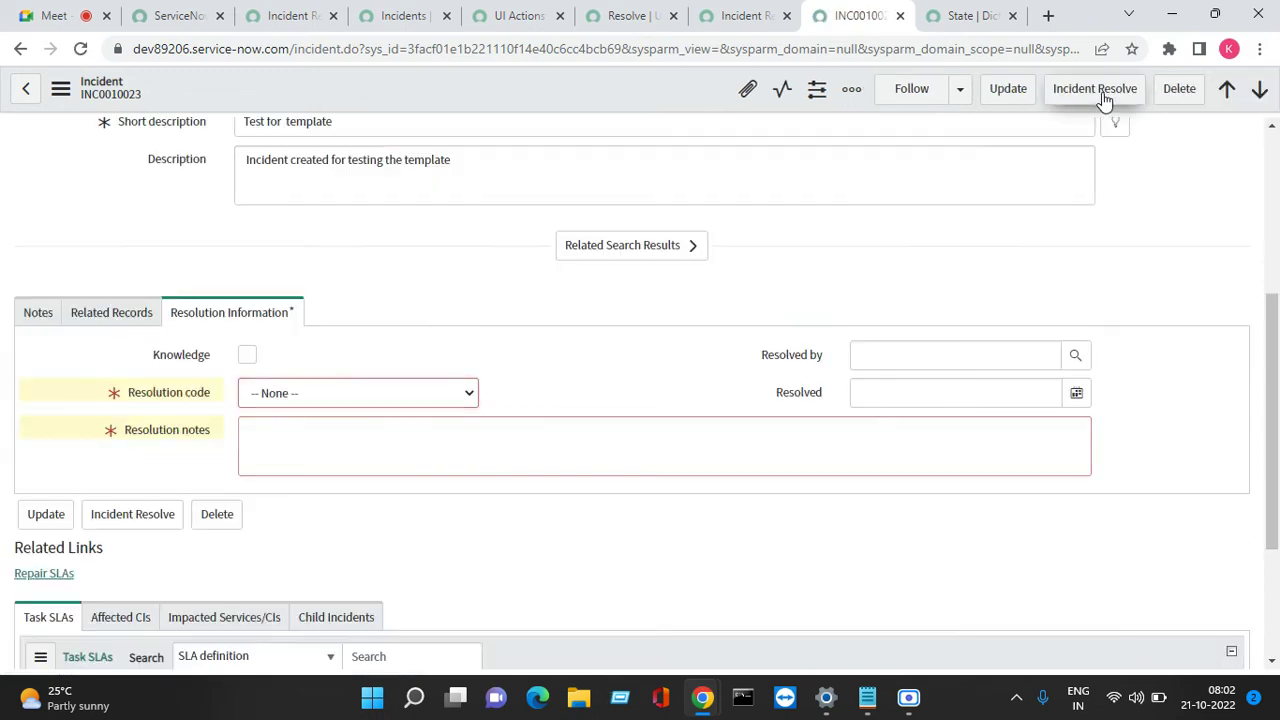
Fill in Resolution code Solved (Work Around) and Resolution notes "test", and run Incident Resolve on the incident again
left_click(326, 397)
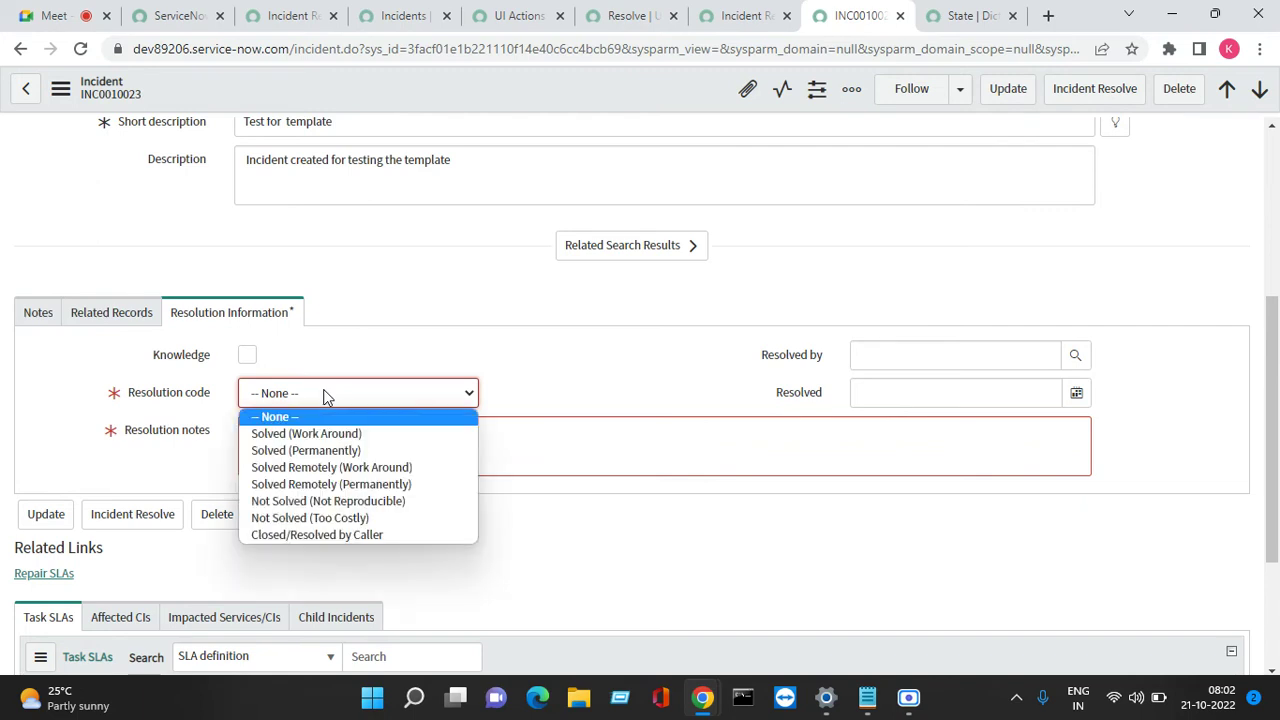
left_click(313, 433)
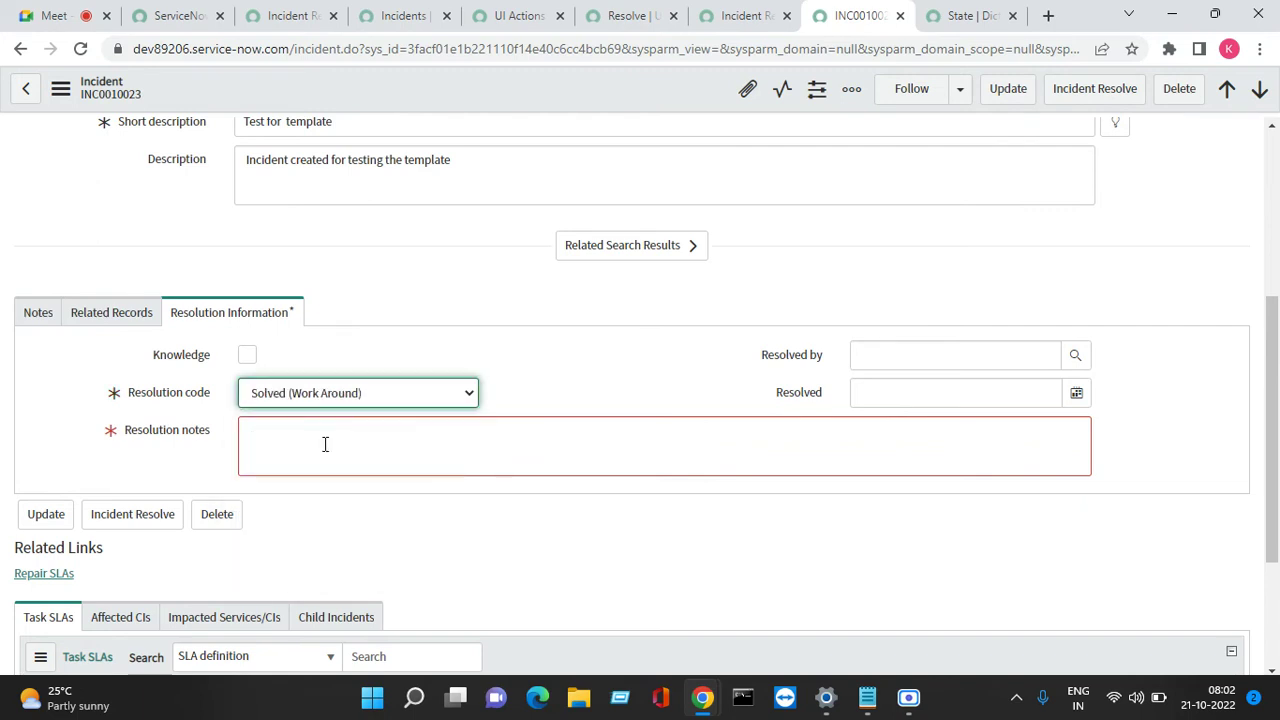
left_click(325, 444)
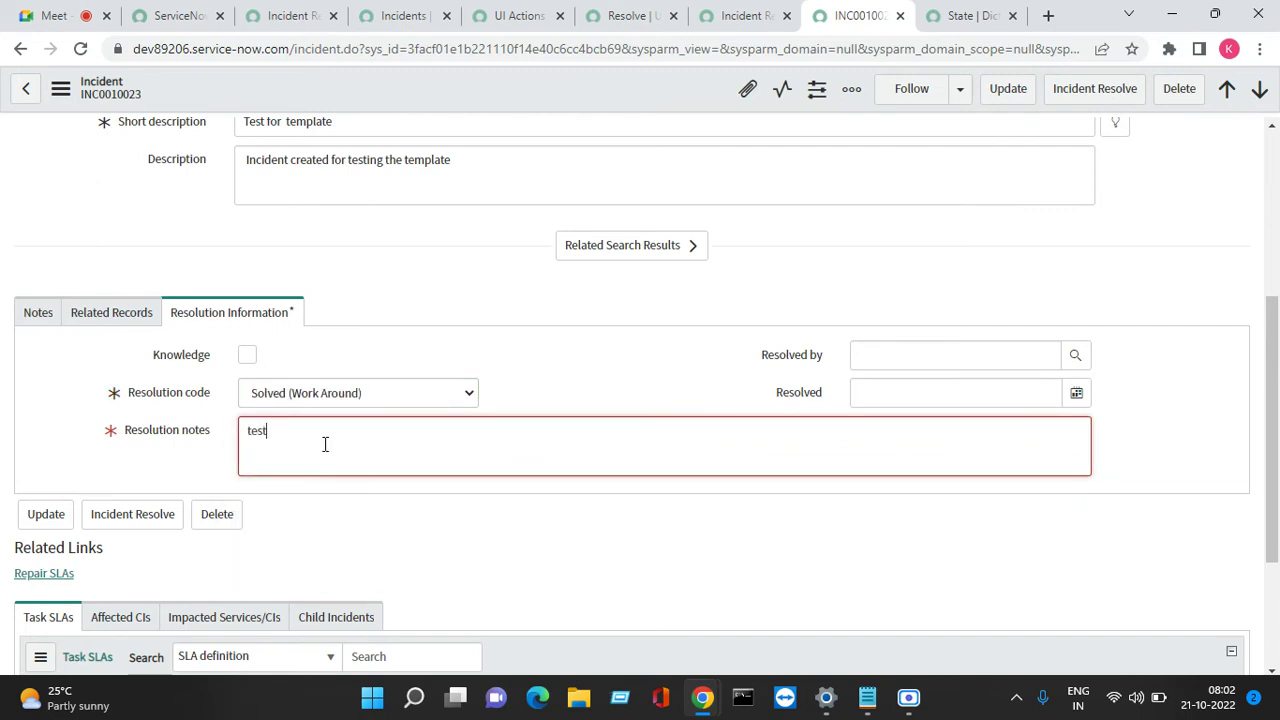
left_click(1273, 128)
left_click(1273, 128)
left_click(1273, 128)
left_click(1273, 128)
left_click(1273, 128)
left_click(1273, 128)
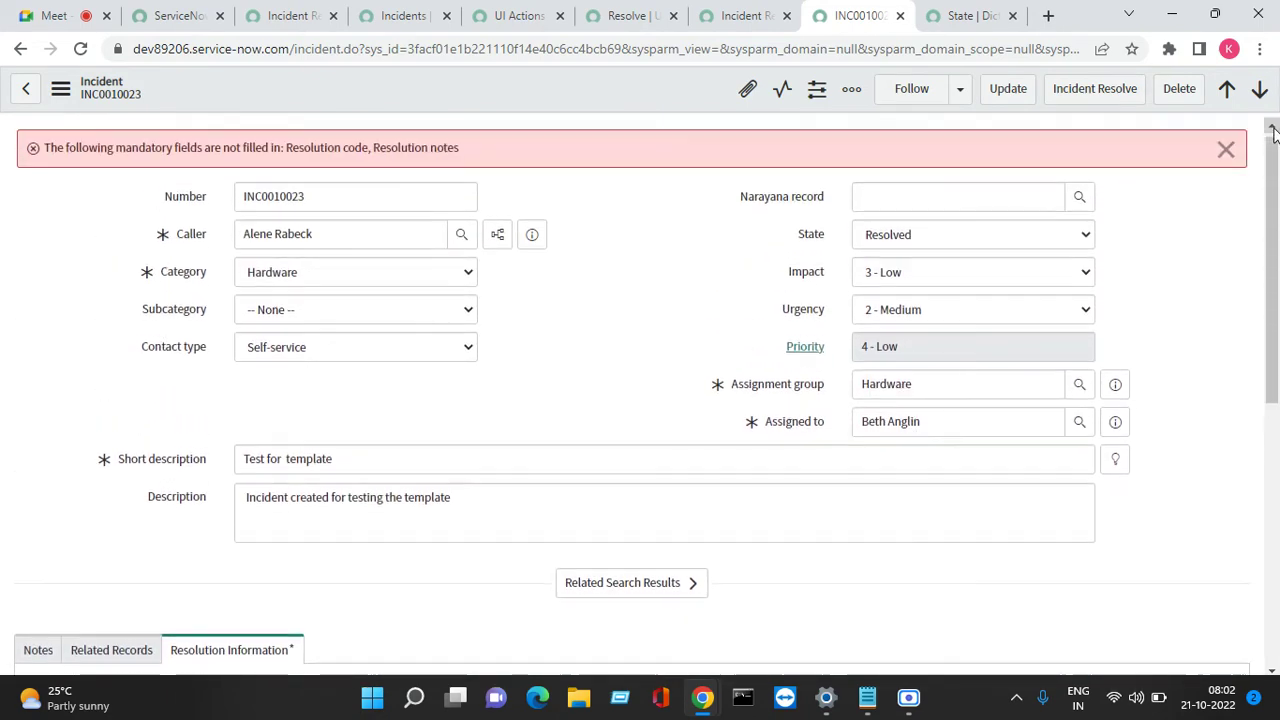
left_click(1068, 97)
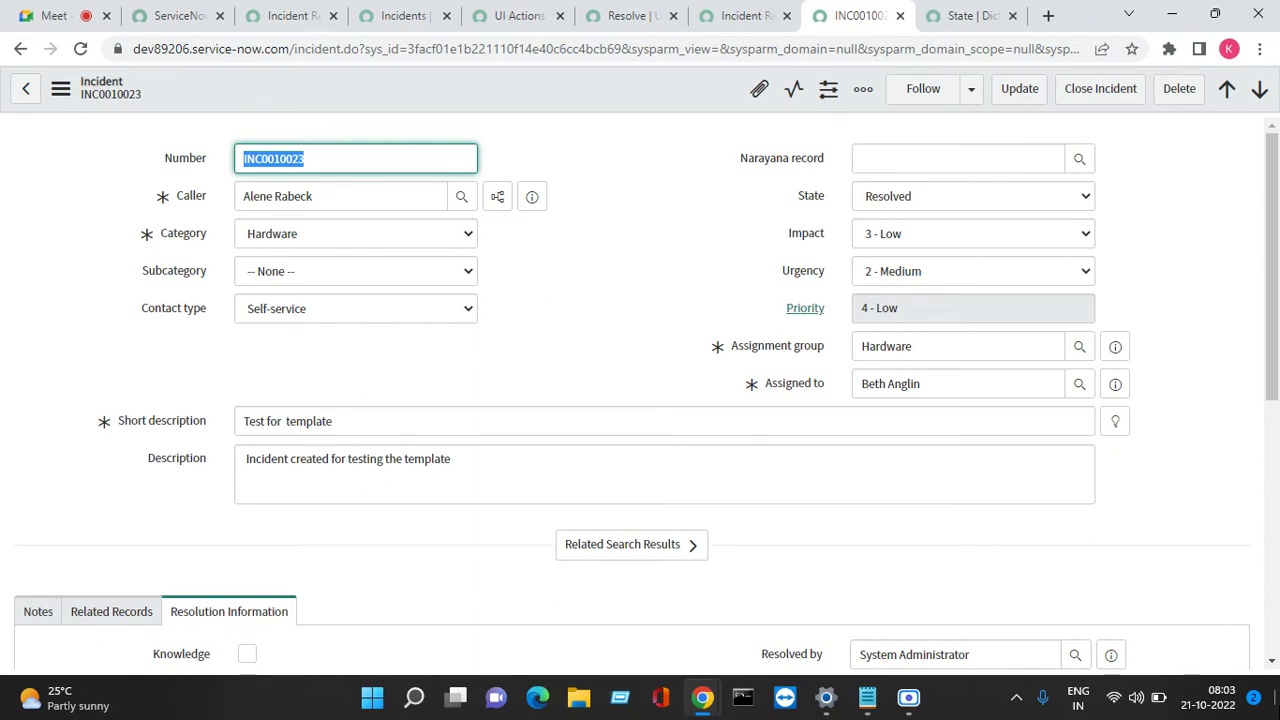
scroll(1274, 668, "down", 3)
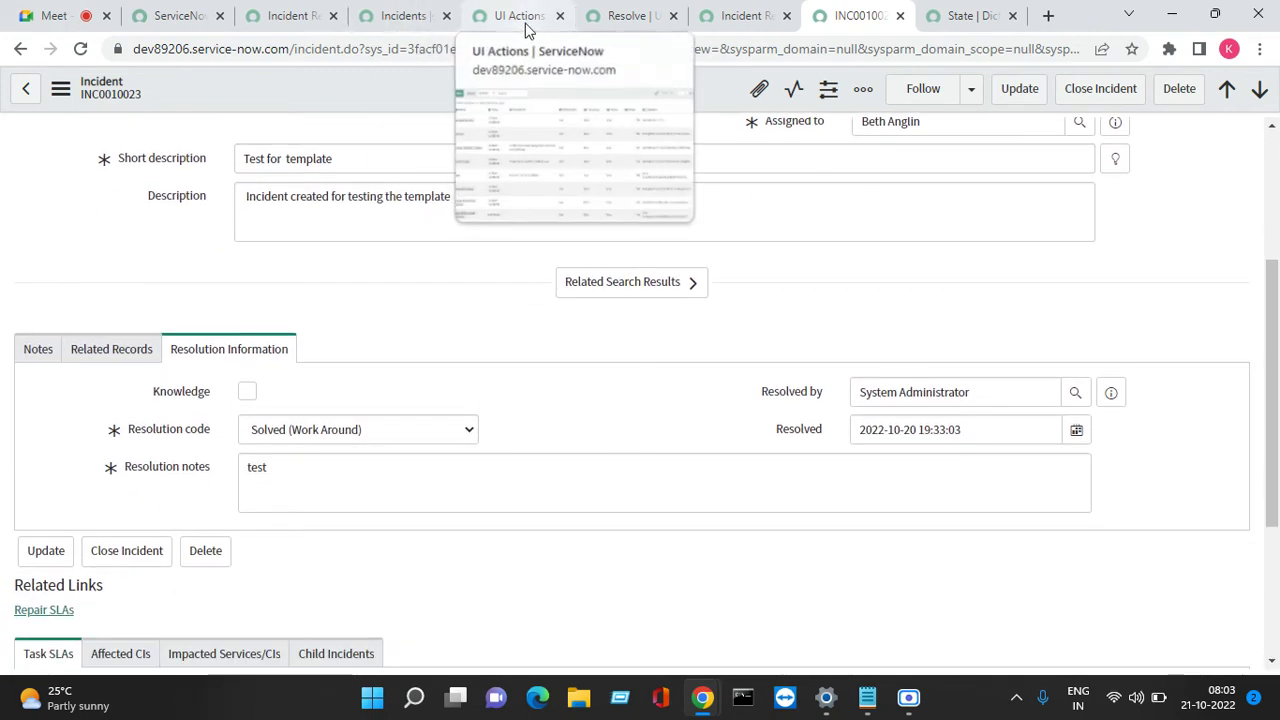
Copy the line g_form.setValue('resolved_by', g_user.userID); from the Resolve UI action's script
left_click(613, 22)
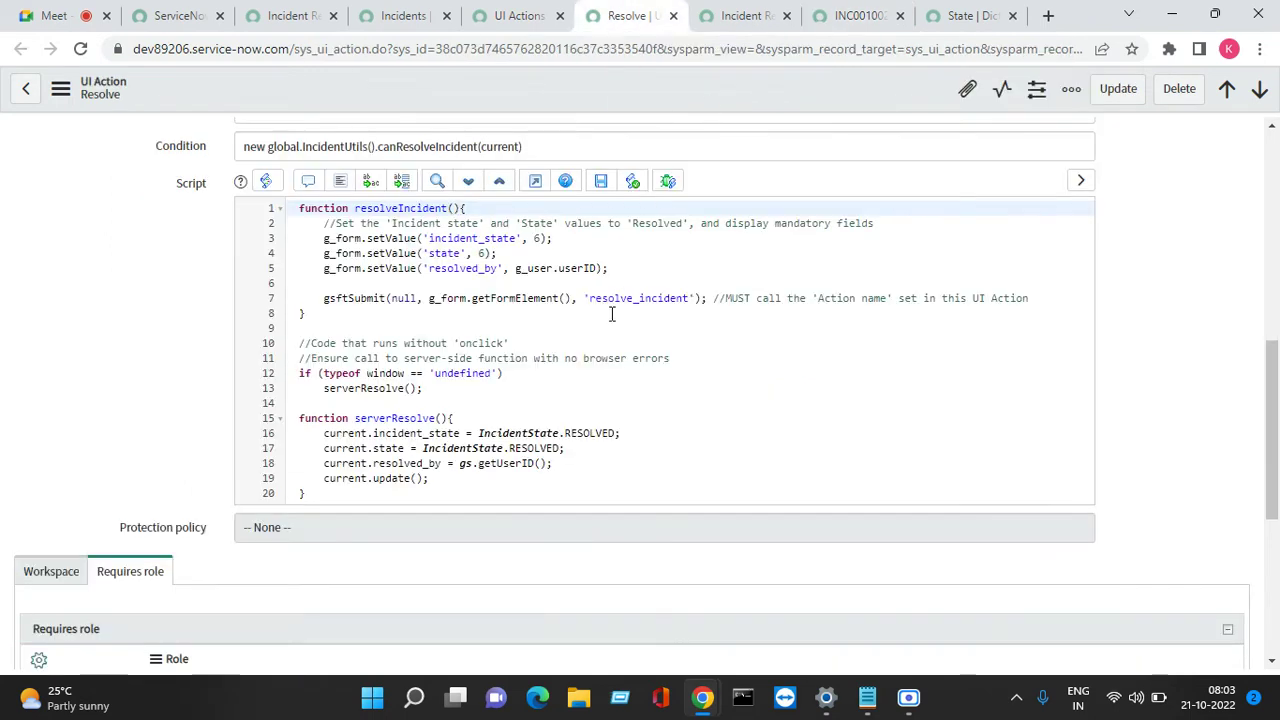
triple_click(627, 262)
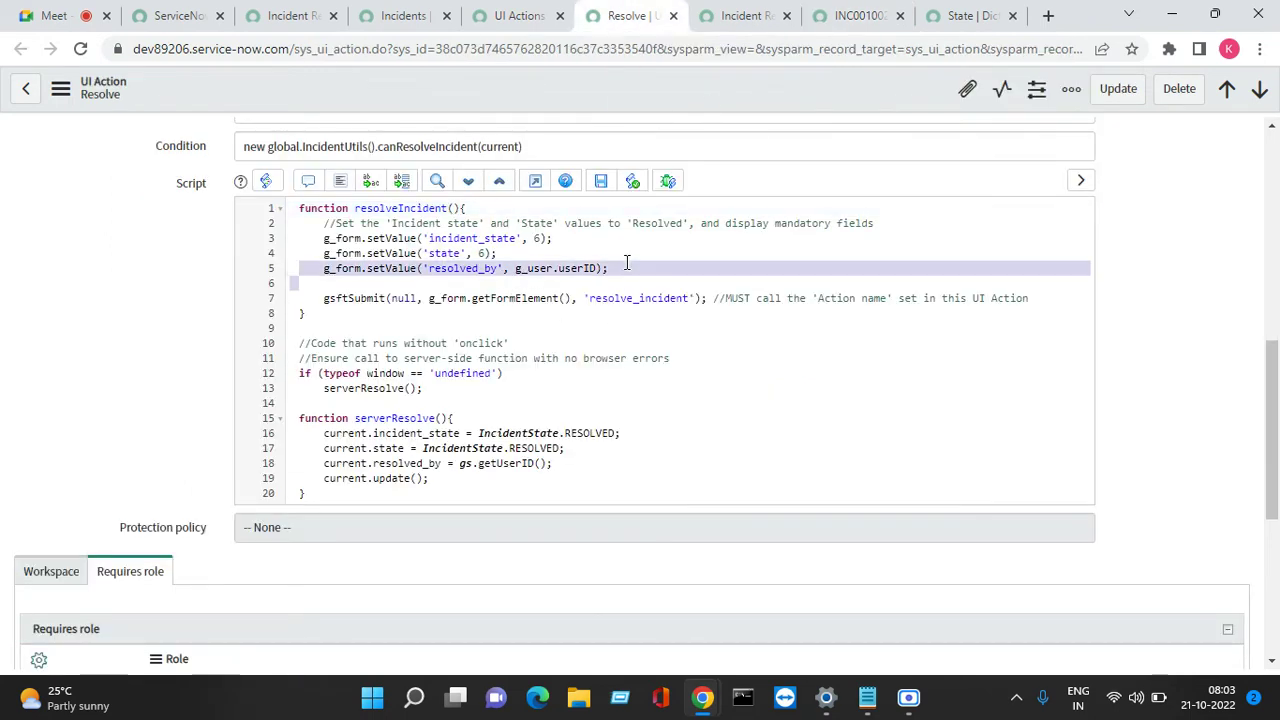
left_click(627, 262)
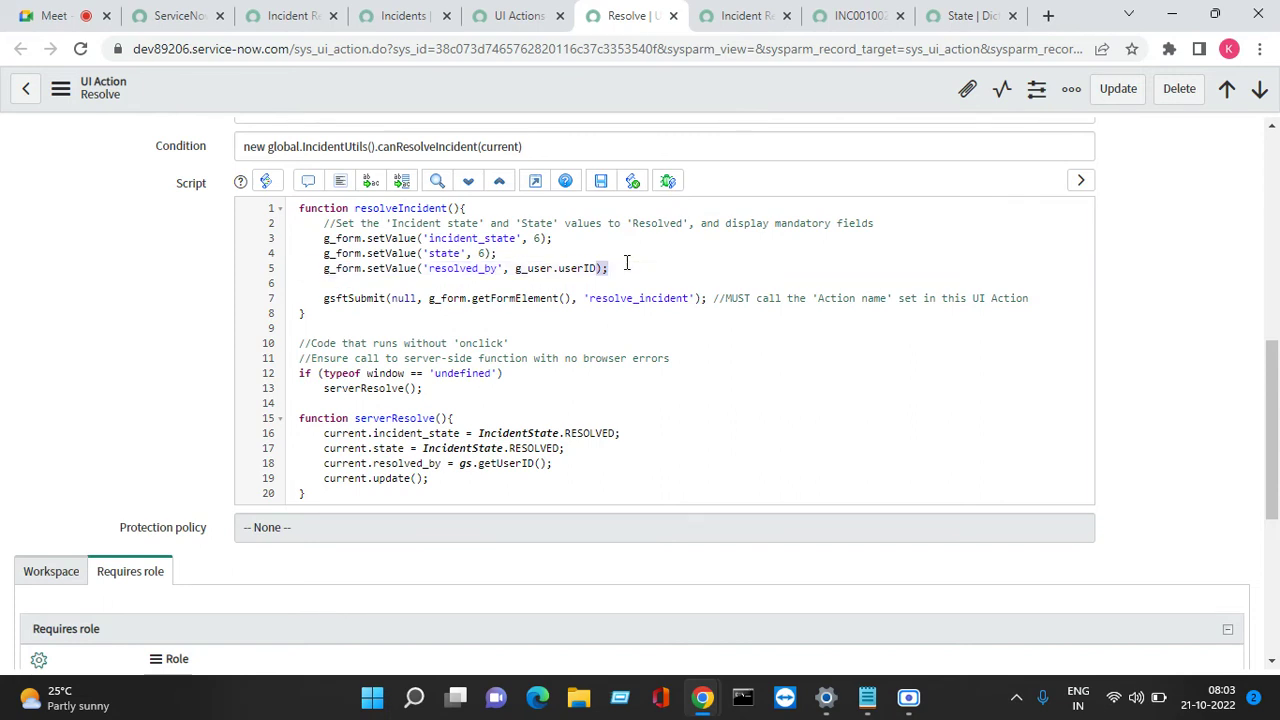
left_click_drag(656, 263, 543, 242)
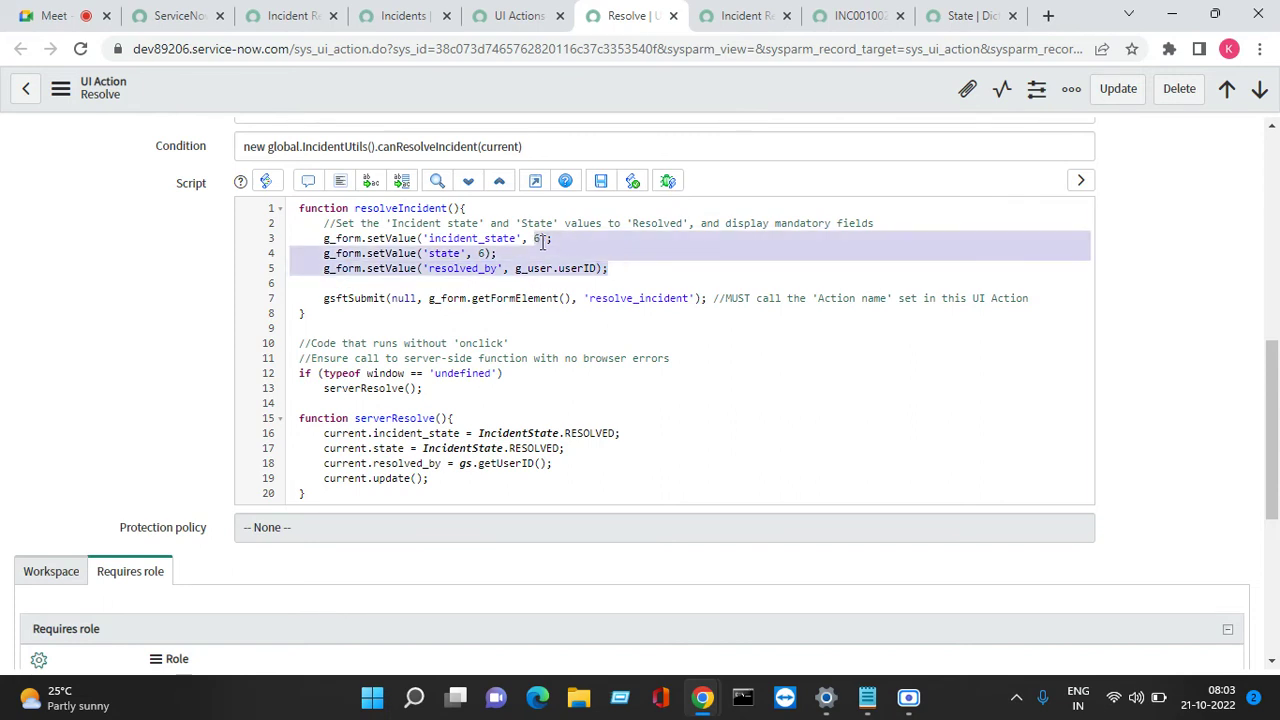
left_click(543, 242)
mouse_move(624, 277)
left_mouse_down()
mouse_move(412, 277)
mouse_move(611, 268)
left_mouse_up()
left_click(608, 264)
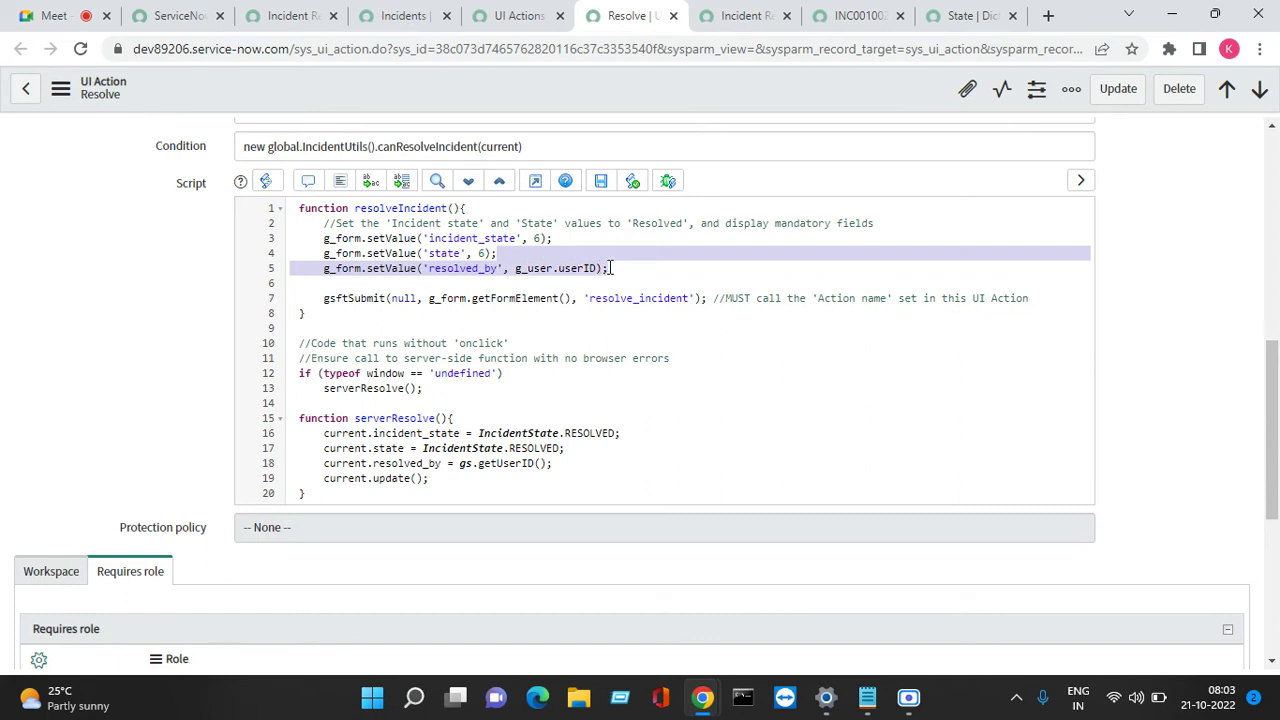
left_click(611, 268)
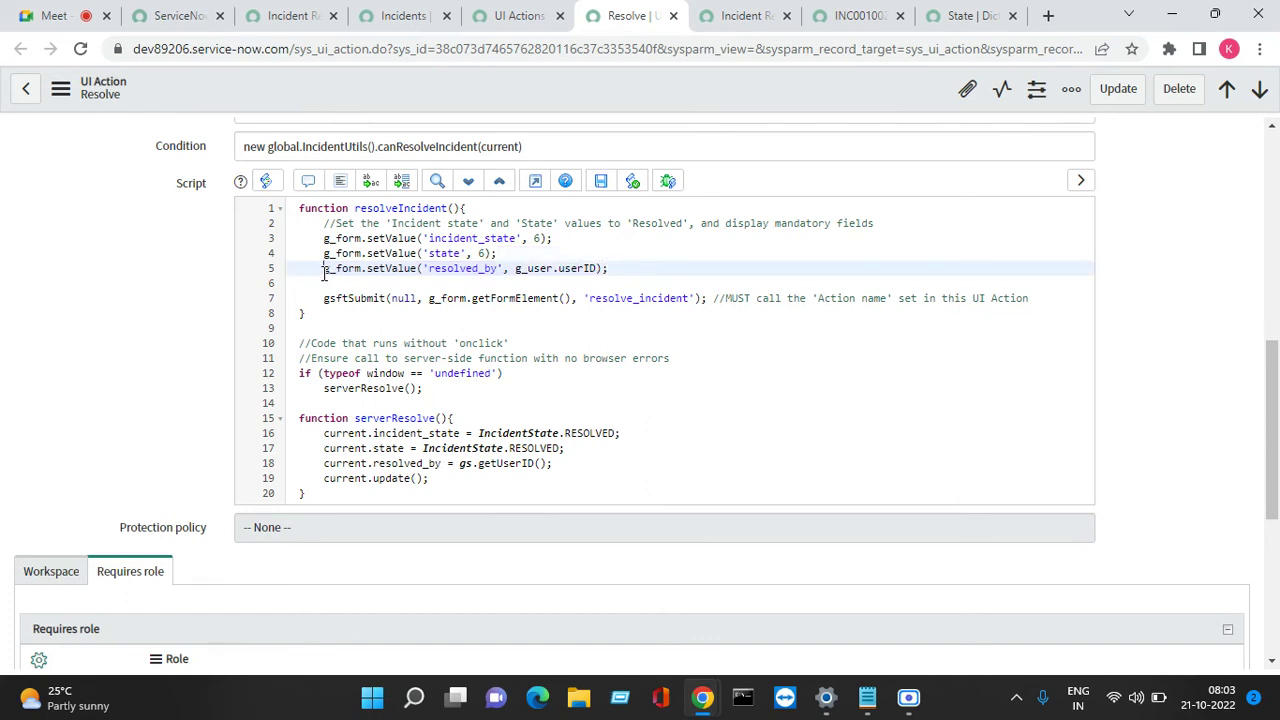
left_click_drag(324, 270, 613, 272)
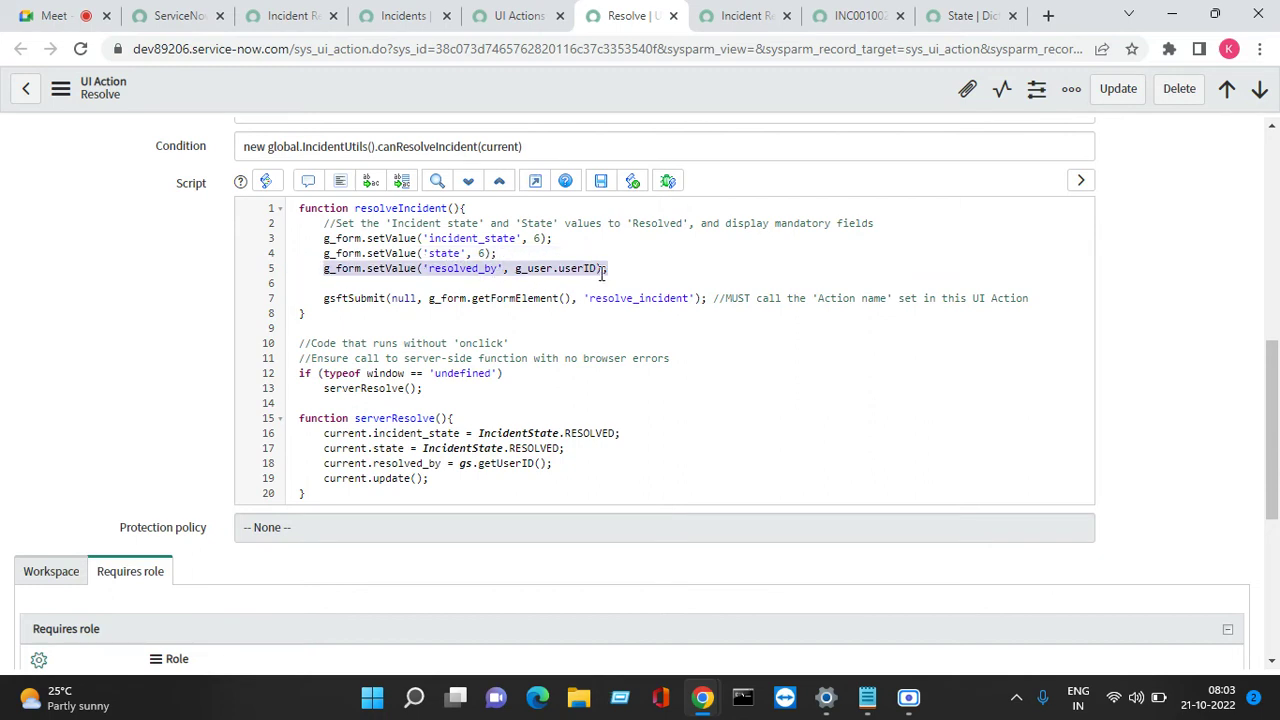
right_click(602, 274)
left_click(654, 343)
Paste the copied resolved_by line below the state line in the Incident Resolve script and save the UI action
left_click(418, 18)
left_click(302, 18)
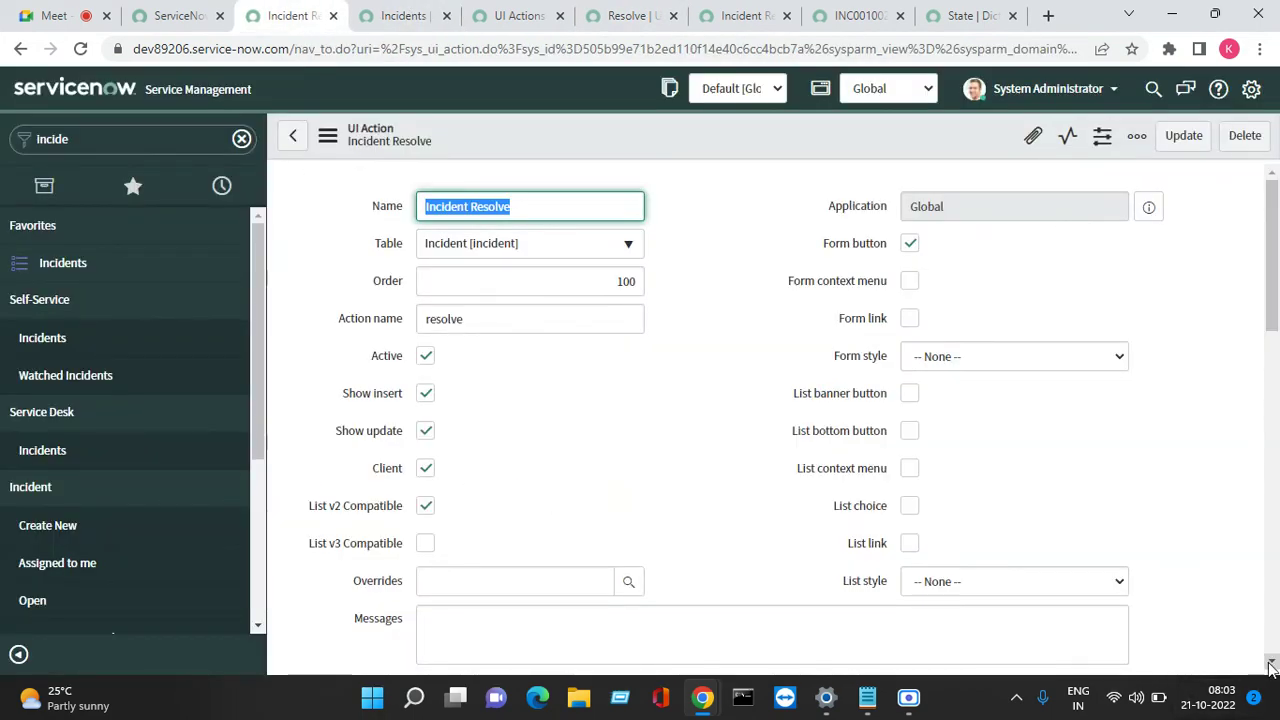
scroll(1271, 667, "down", 4)
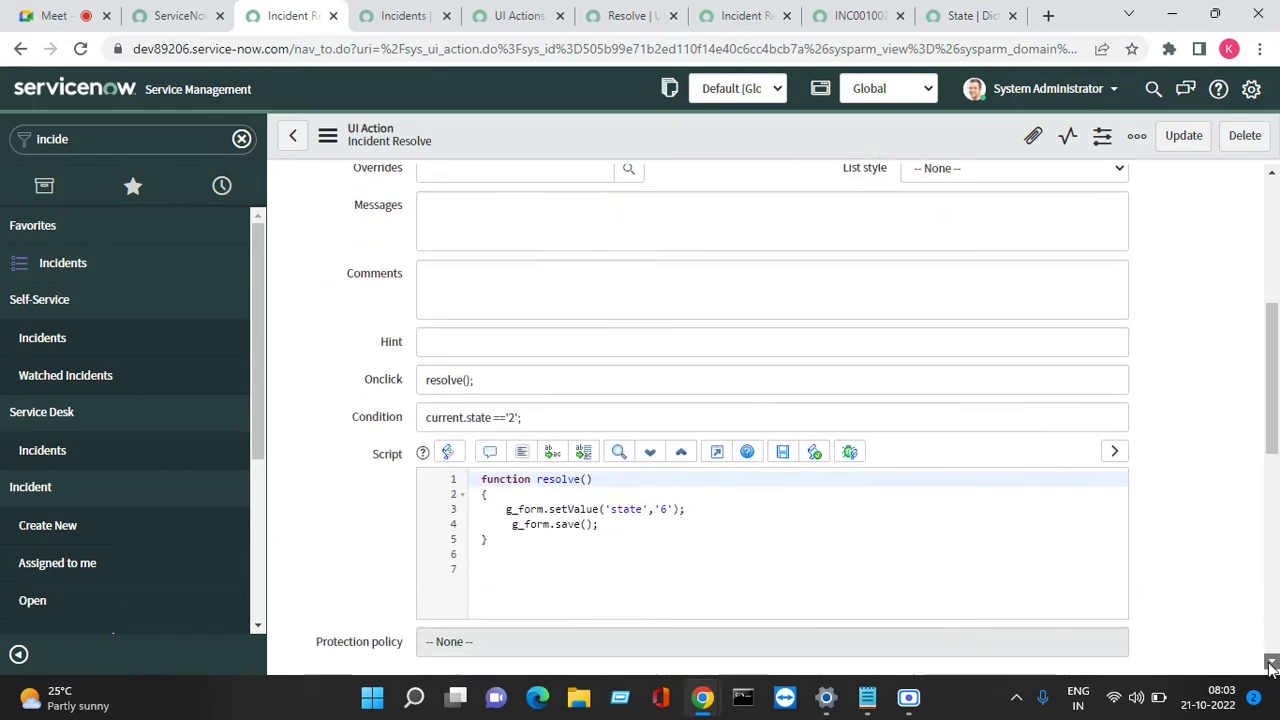
scroll(1271, 667, "down", 1)
left_click(717, 472)
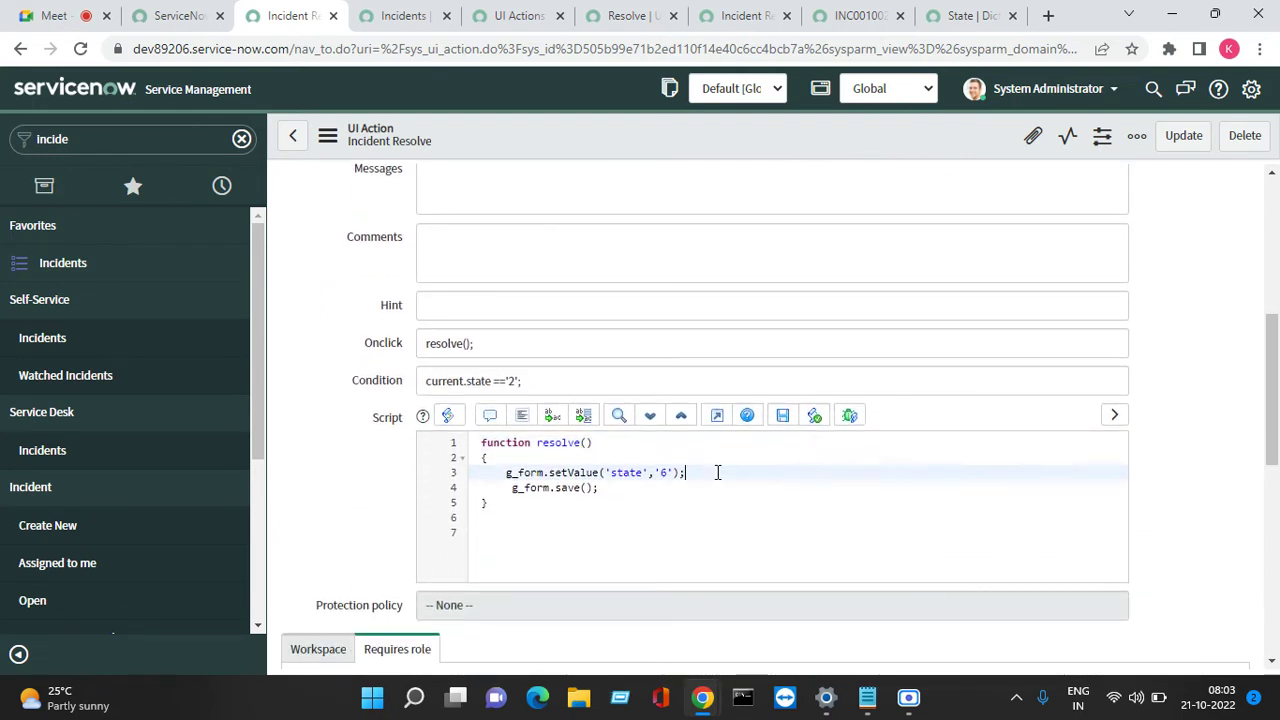
key("Return")
key("ctrl+v")
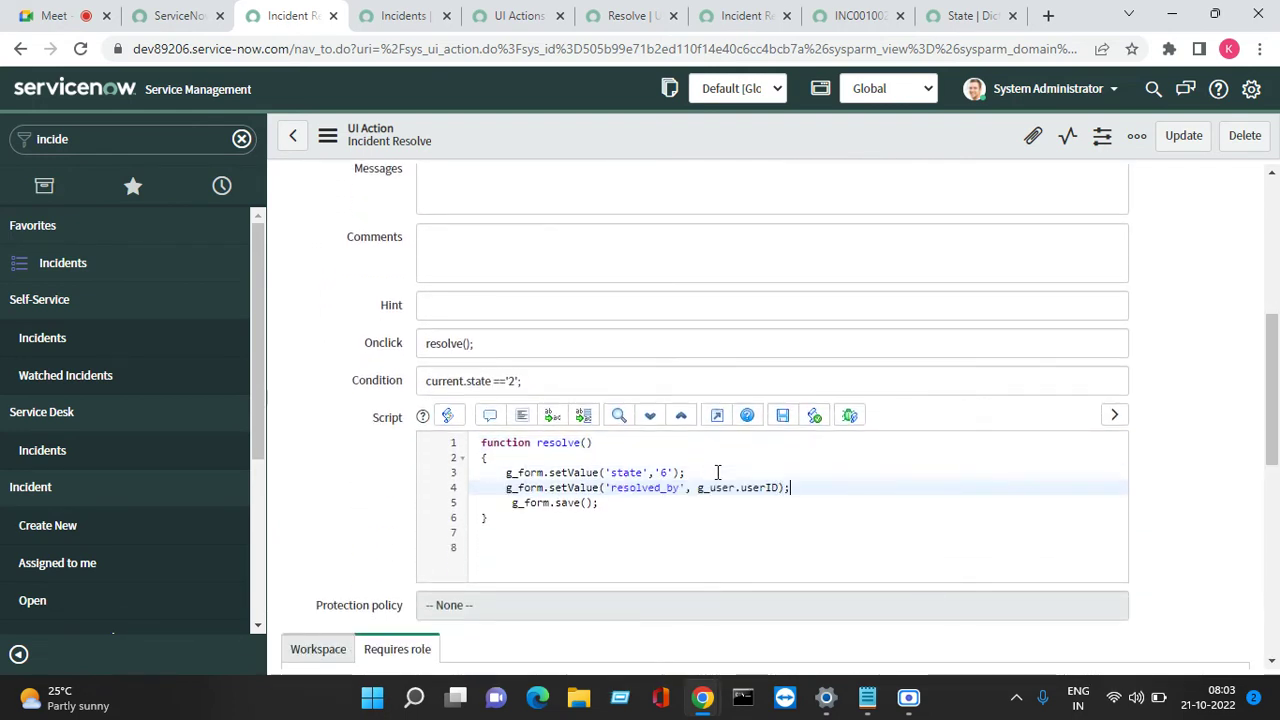
right_click(625, 122)
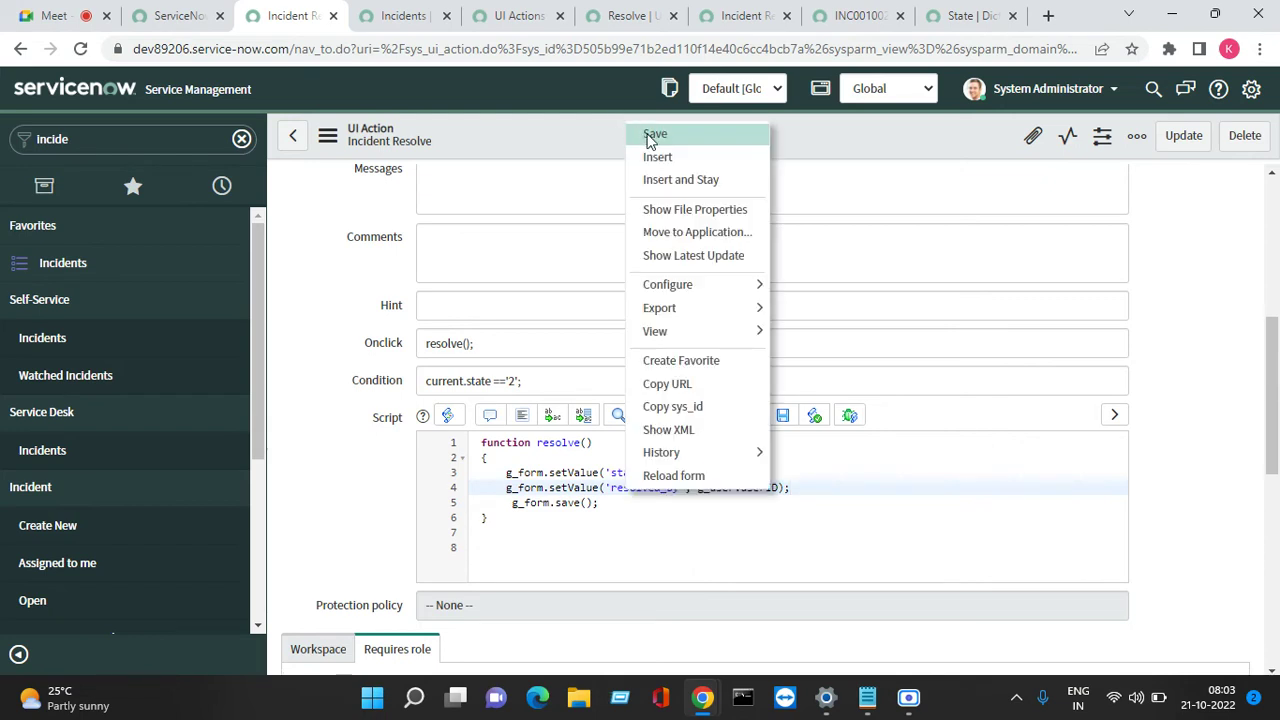
left_click(652, 135)
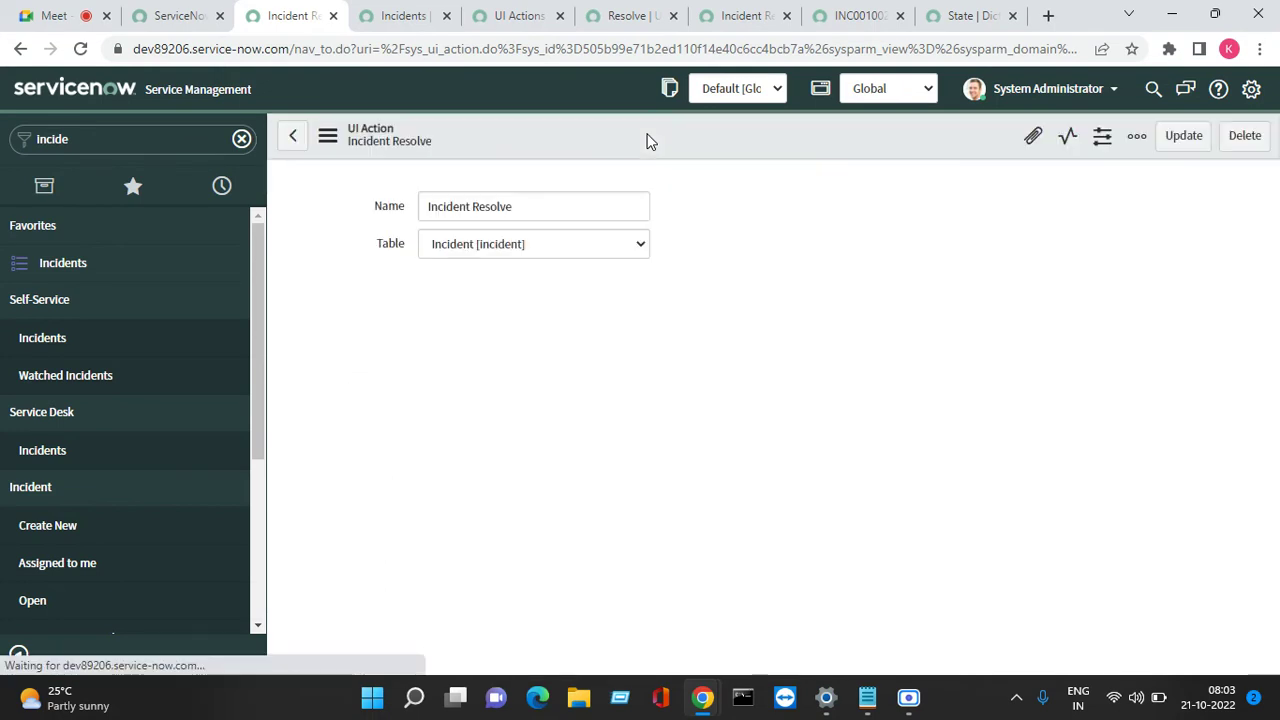
Set the "Test for template" incident's State back to In Progress and save the record
left_click(850, 14)
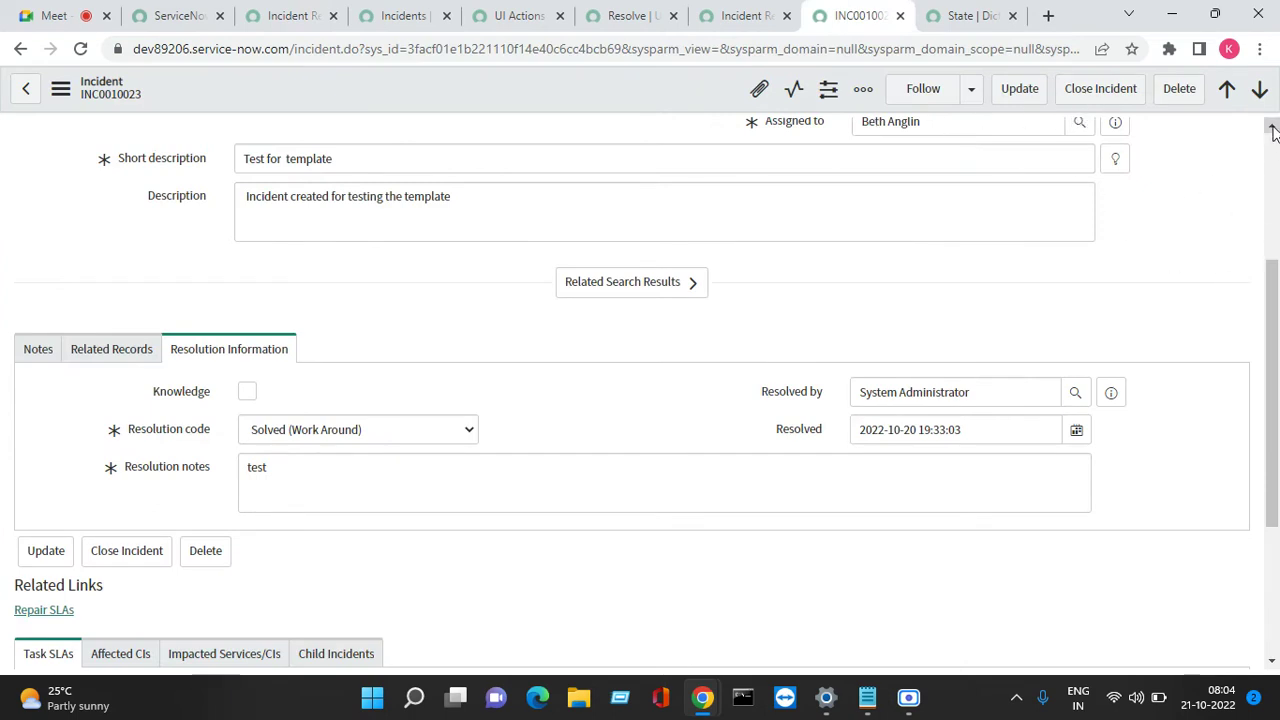
scroll(1274, 128, "up", 3)
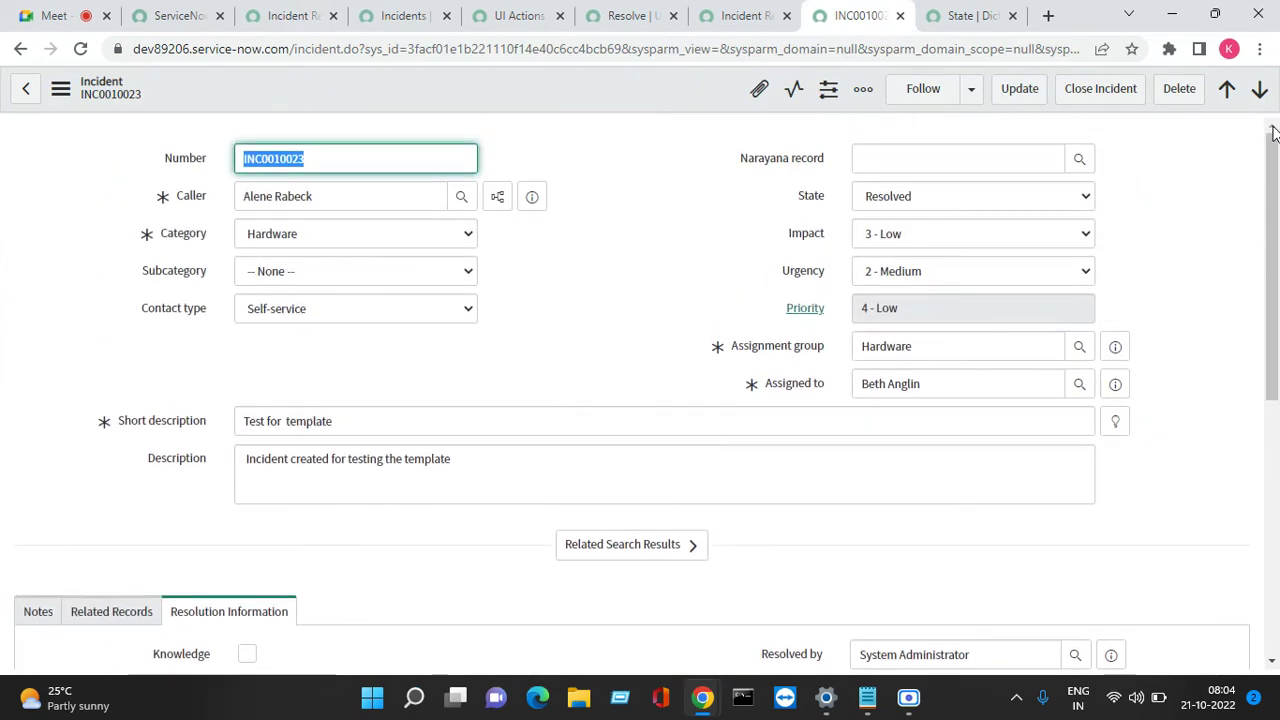
left_click(950, 204)
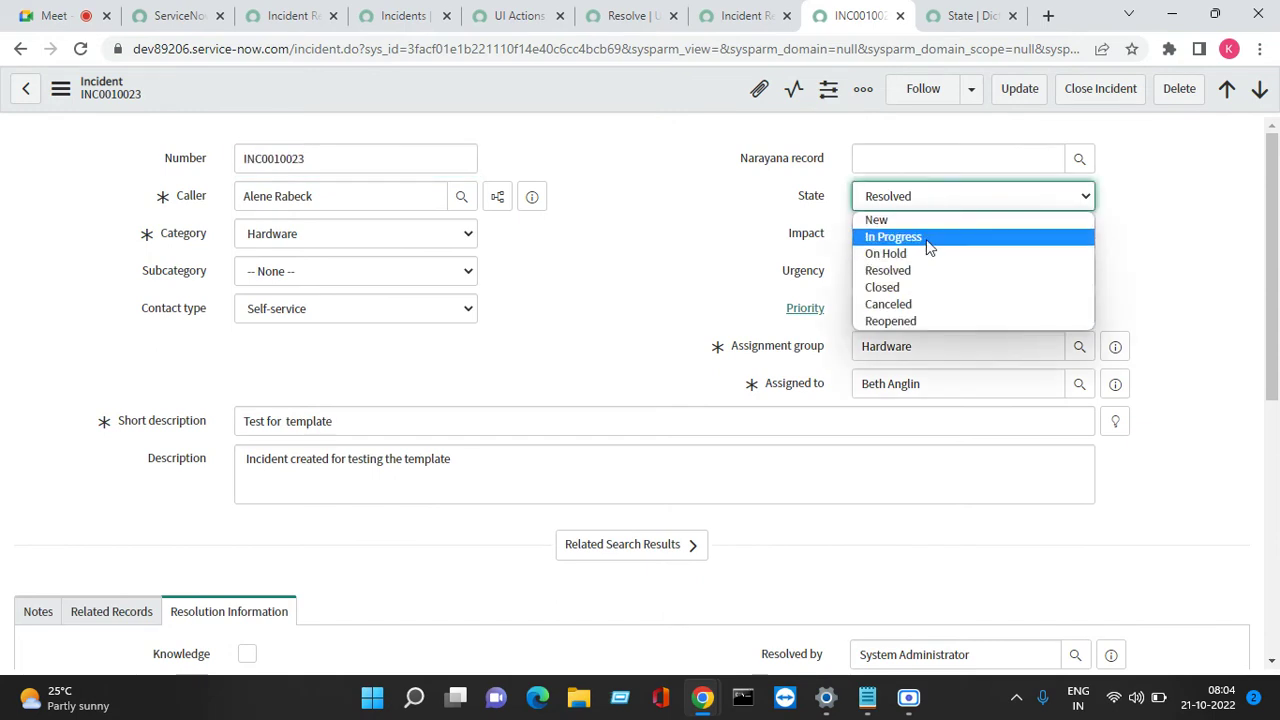
left_click(926, 239)
right_click(624, 80)
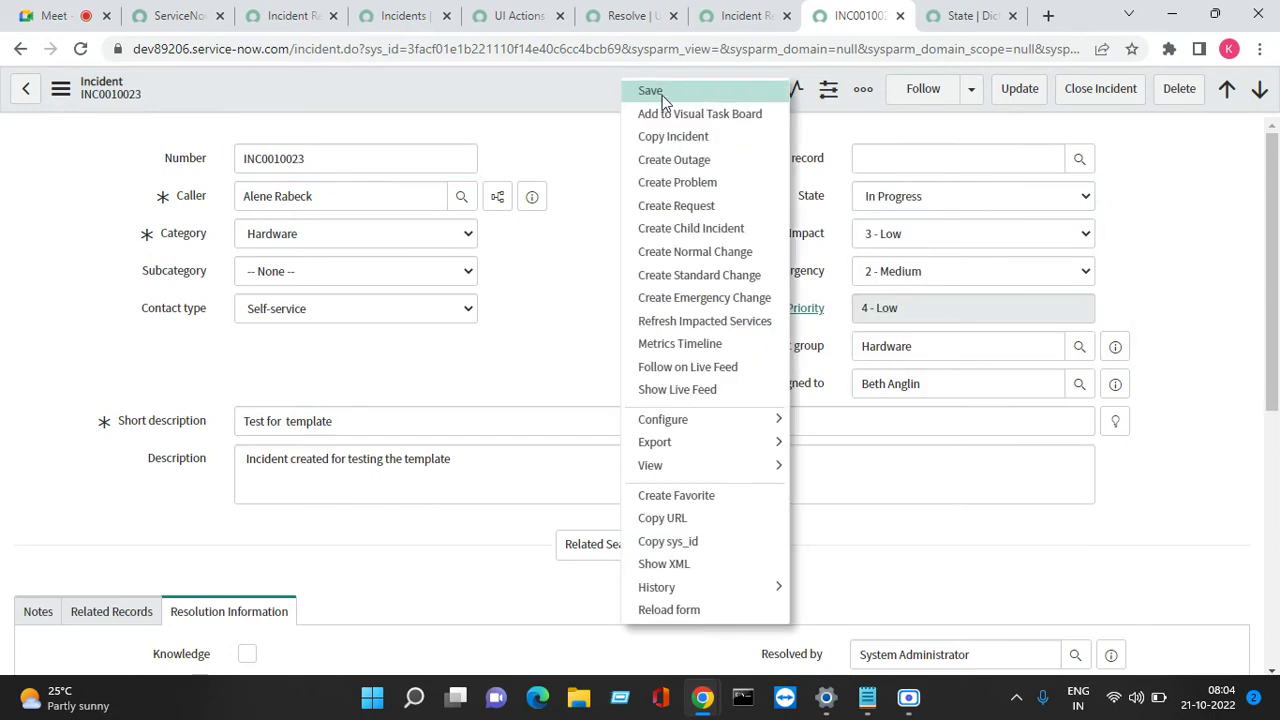
left_click(651, 92)
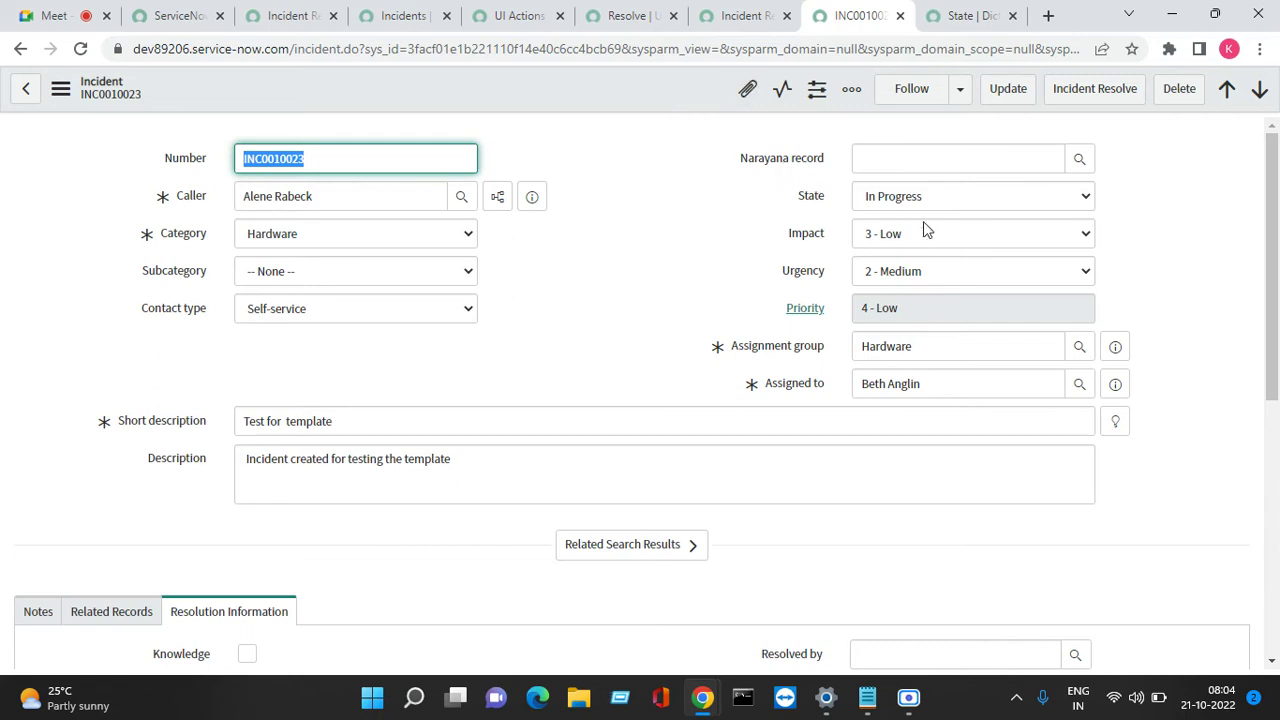
Run Incident Resolve on the incident, fill in Resolution code Solved (Work Around) and Resolution notes "Test", and save the record
left_click(1106, 93)
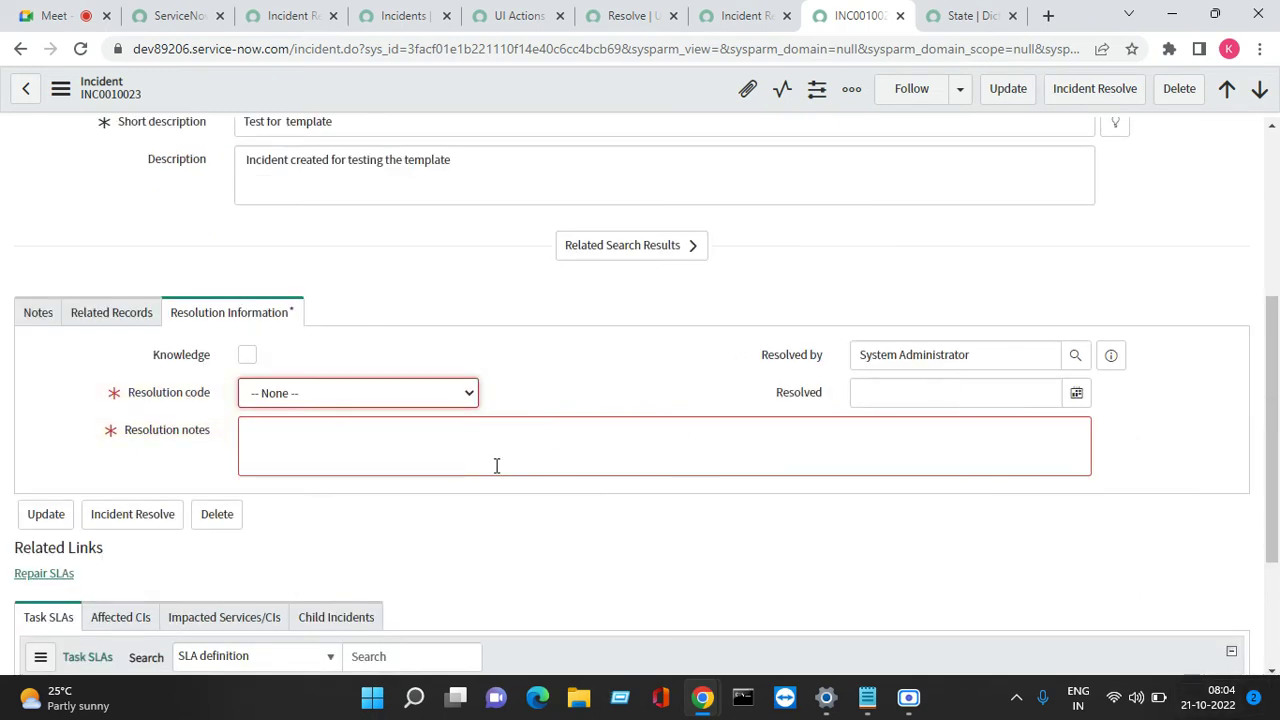
left_click(390, 390)
left_click(354, 432)
left_click(323, 451)
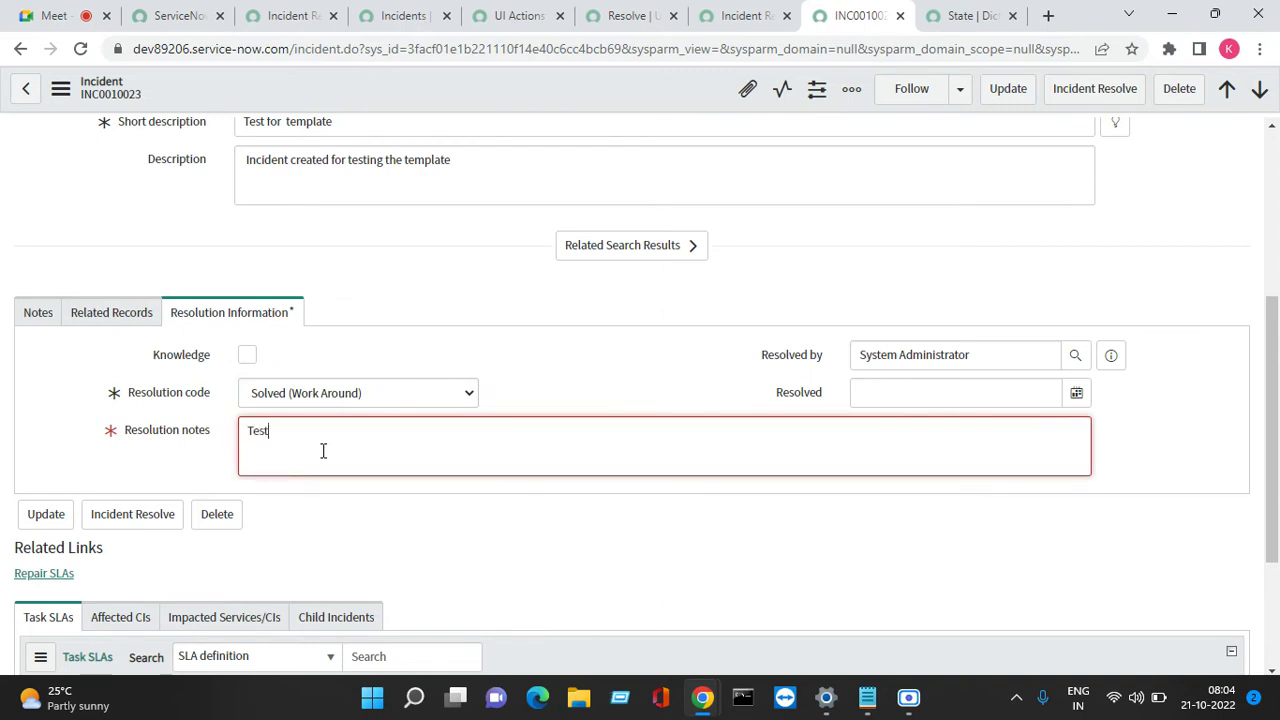
right_click(615, 87)
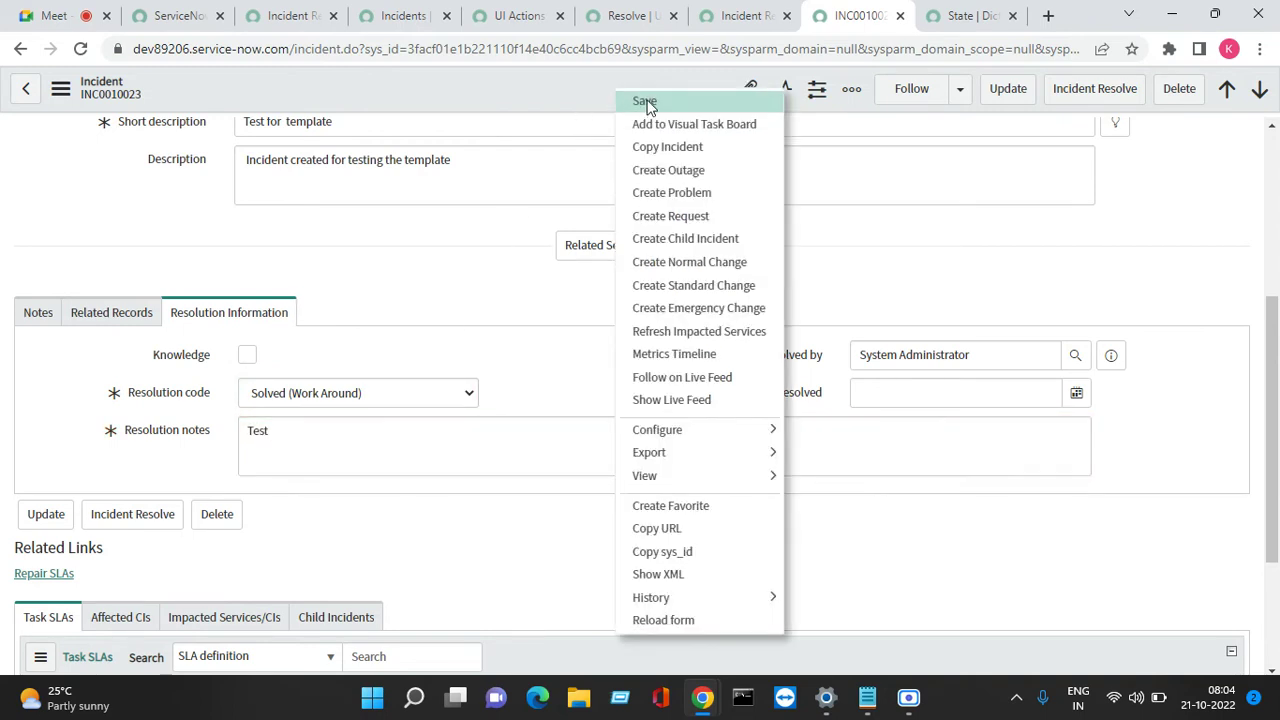
left_click(645, 102)
Go back to the Incident Resolve UI action and turn off its Client option
left_click(517, 18)
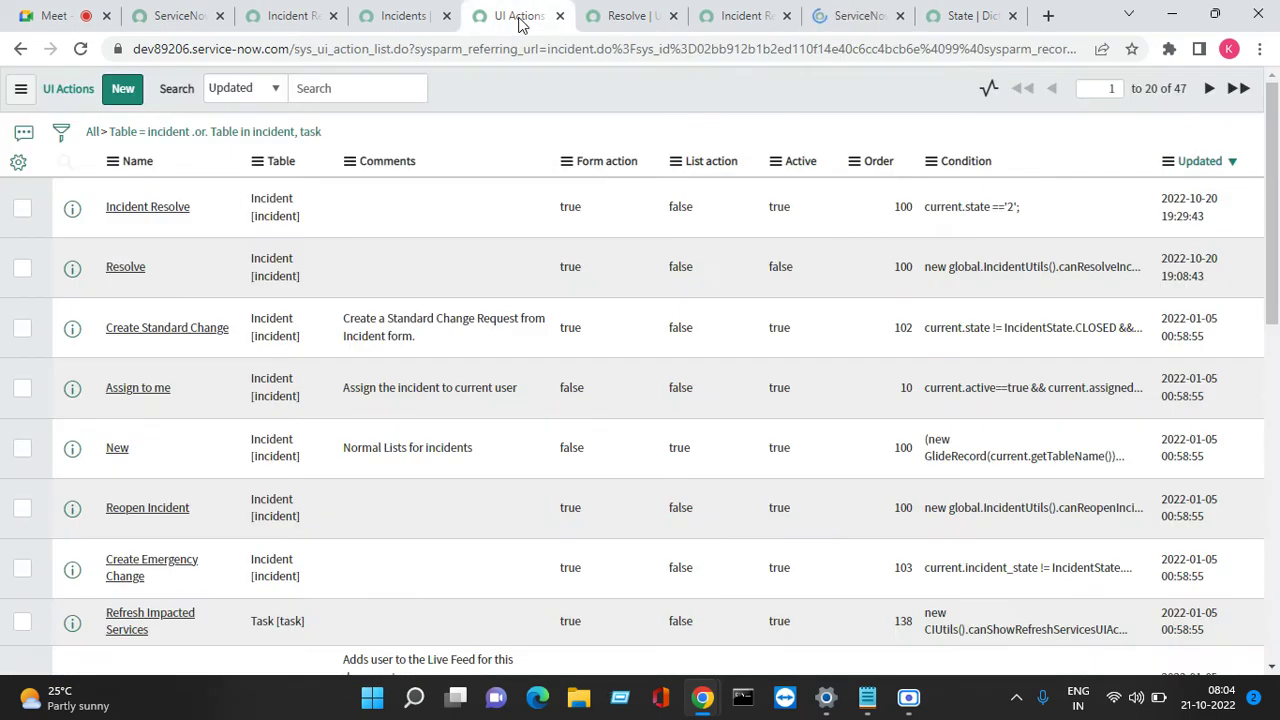
left_click(628, 18)
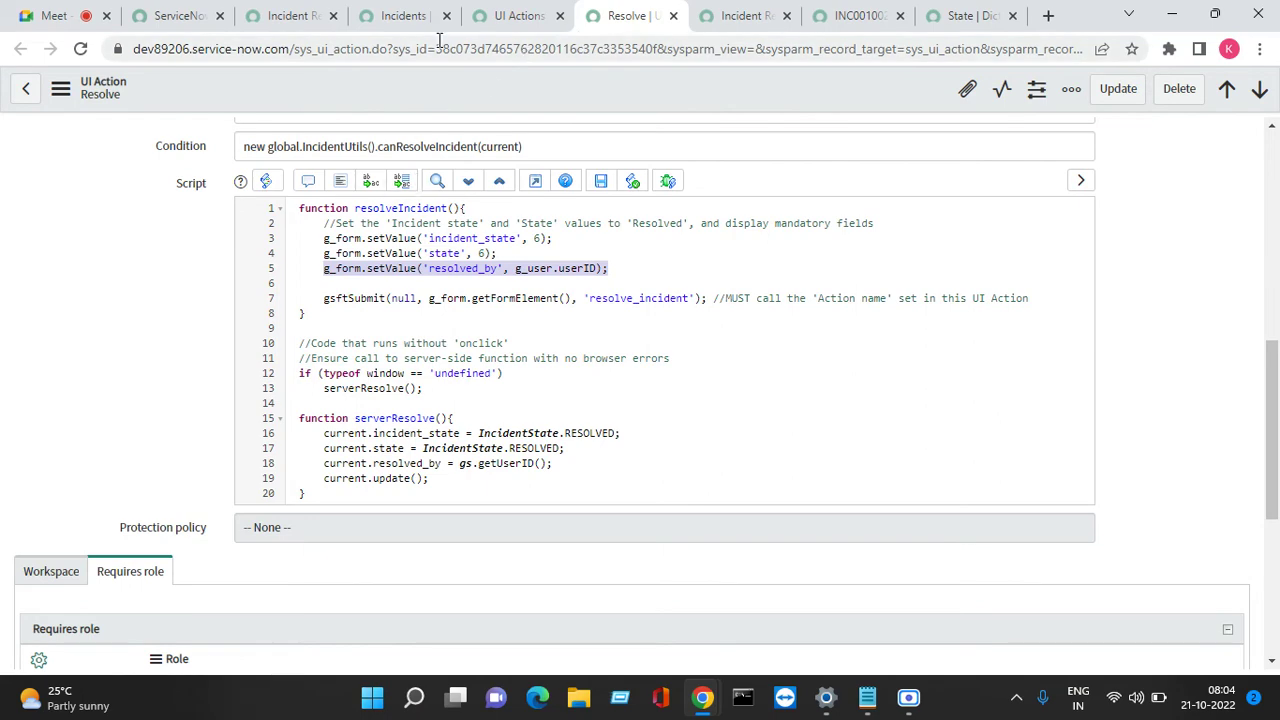
left_click(397, 18)
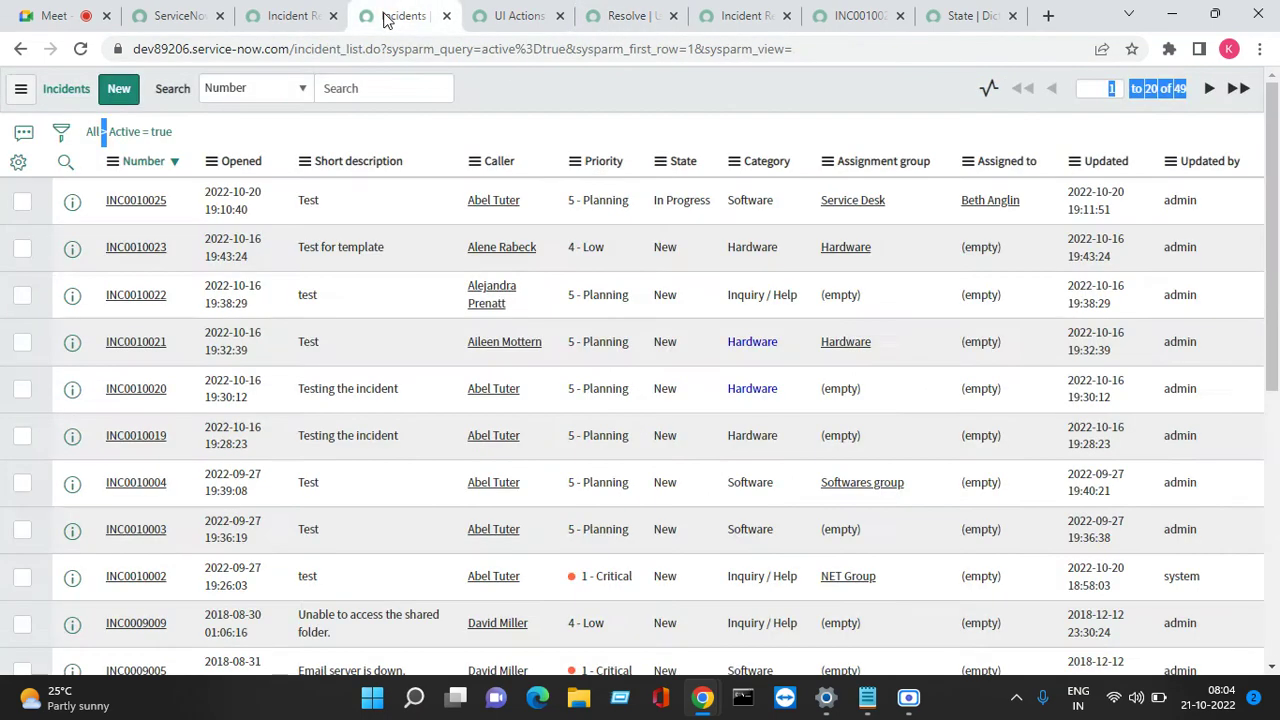
left_click(292, 17)
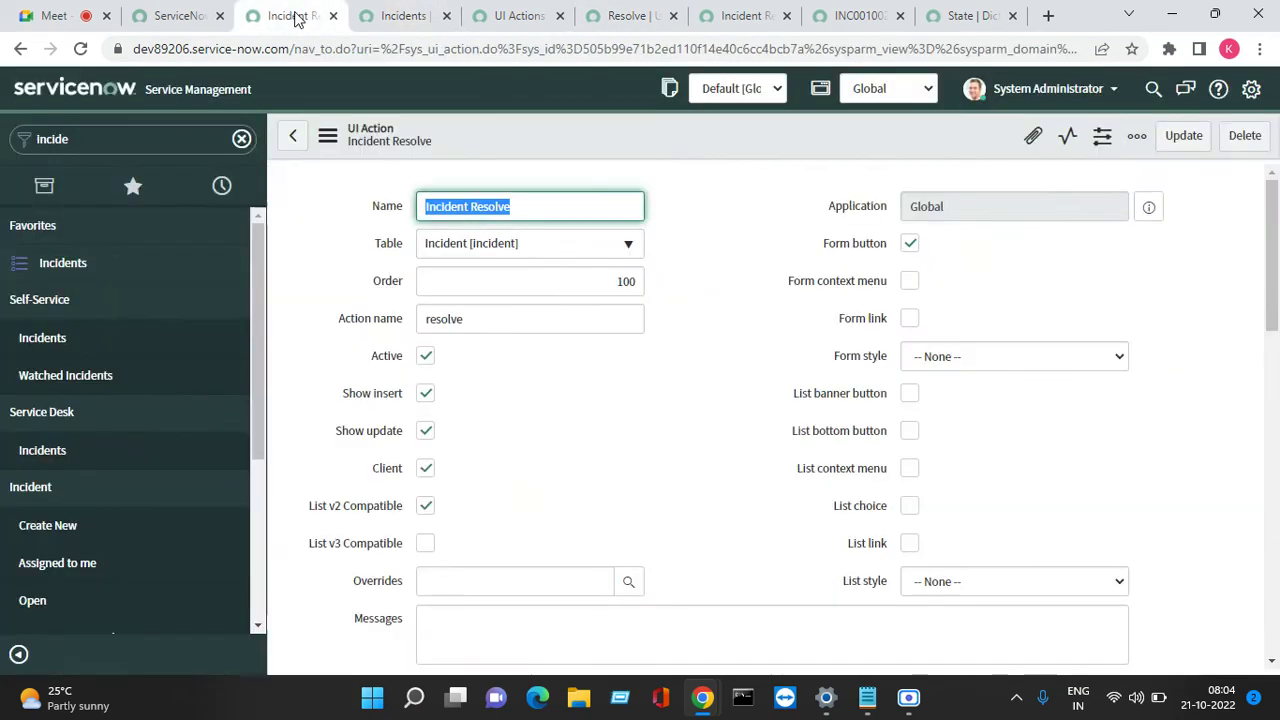
left_click(427, 469)
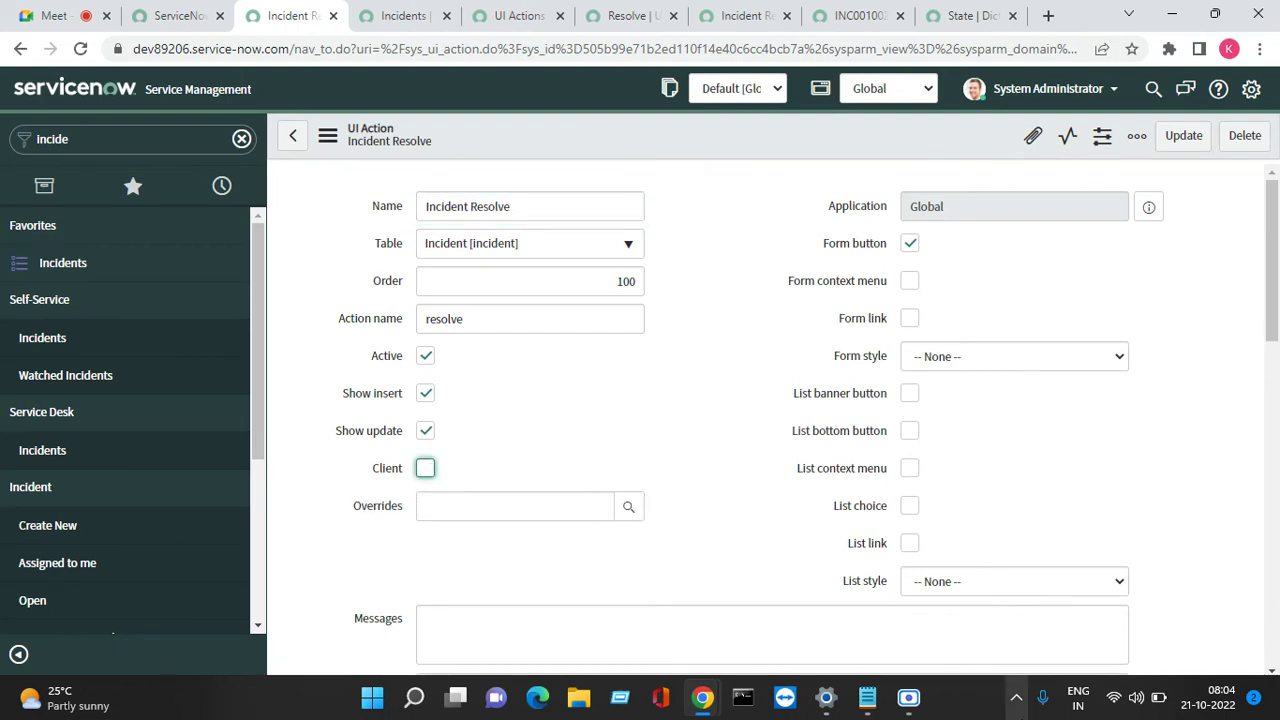
Comment out the entire resolve() function in the Incident Resolve script with /* and */
left_click(1271, 672)
scroll(1271, 680, "down", 6)
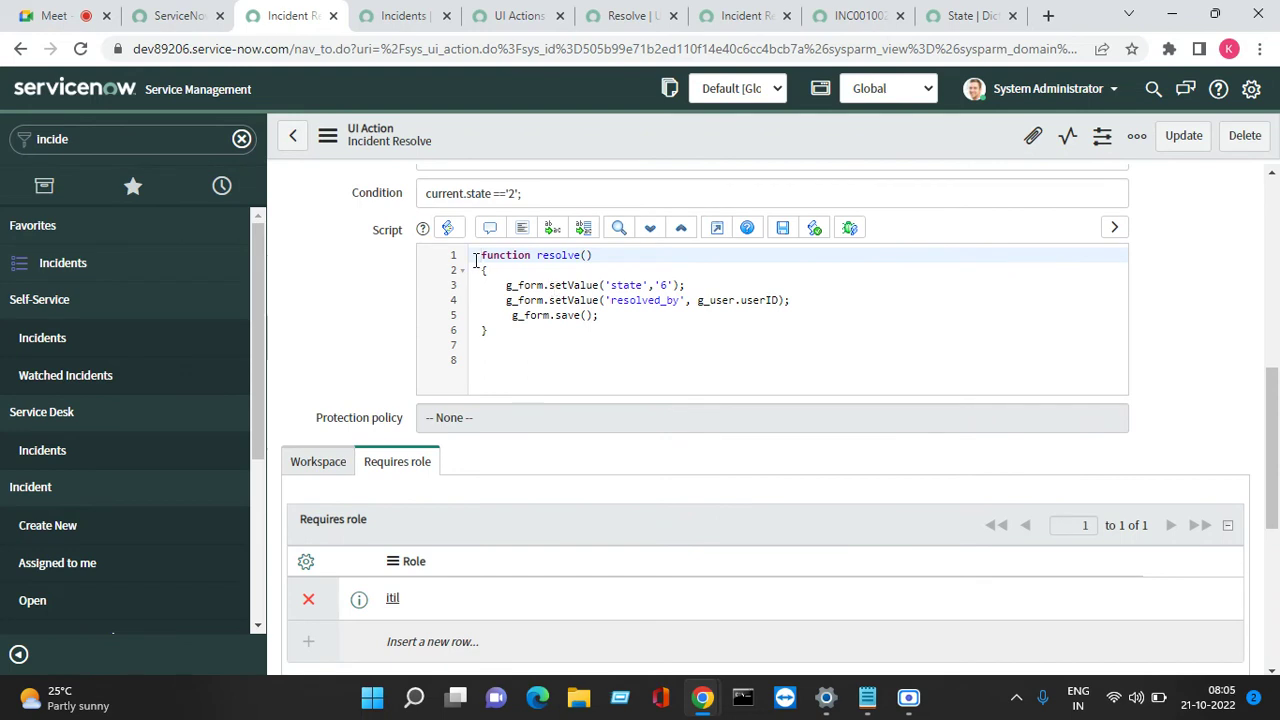
type("/*")
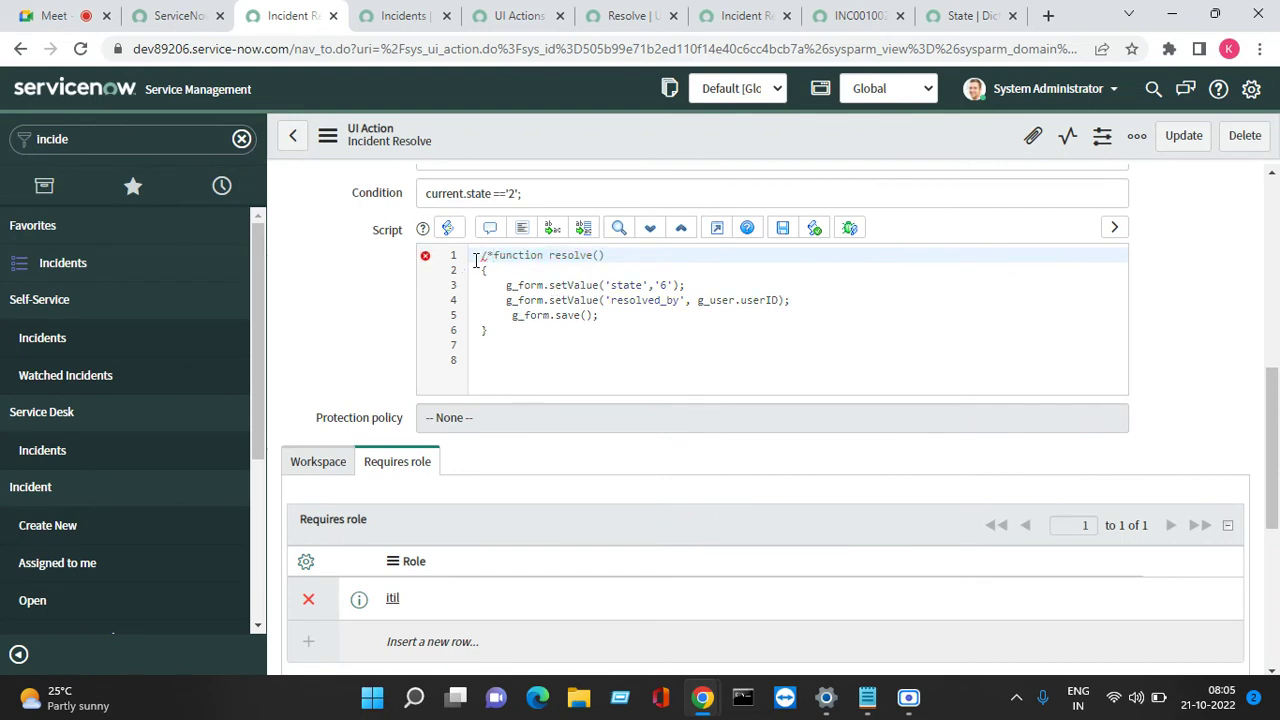
key("Down")
key("Down")
key("Down")
key("Down")
key("Down")
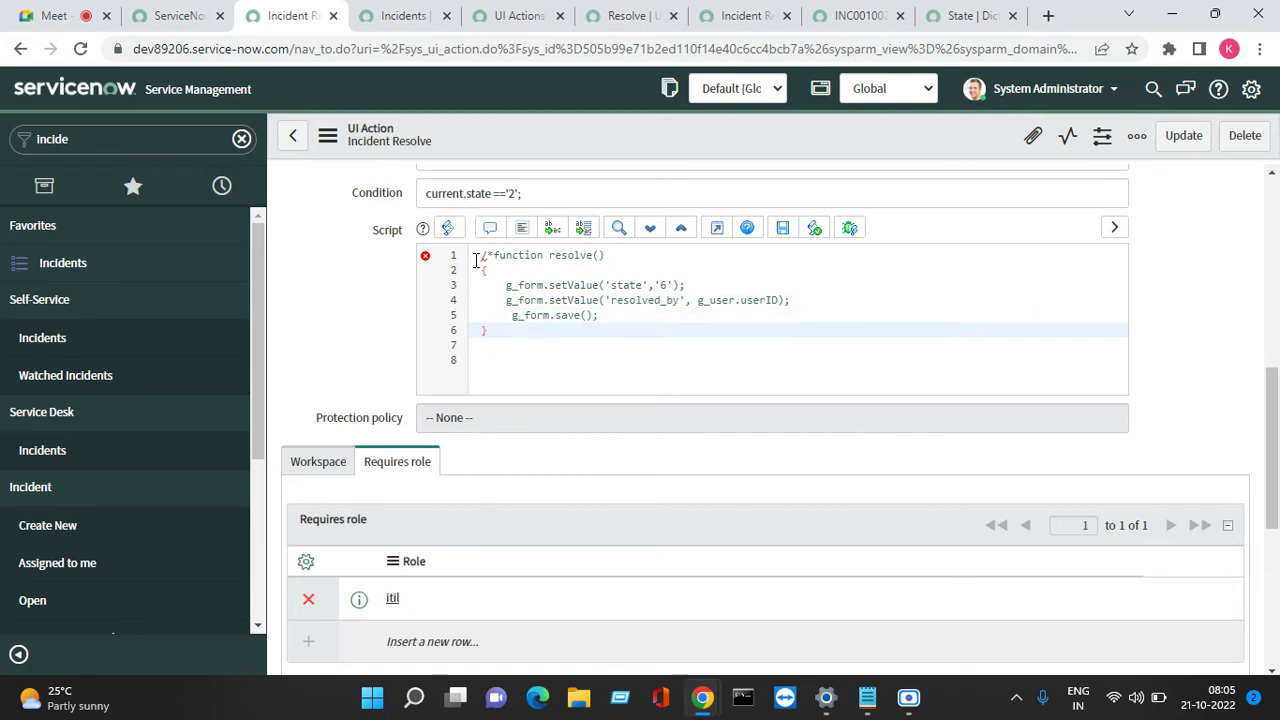
type("/")
key("BackSpace")
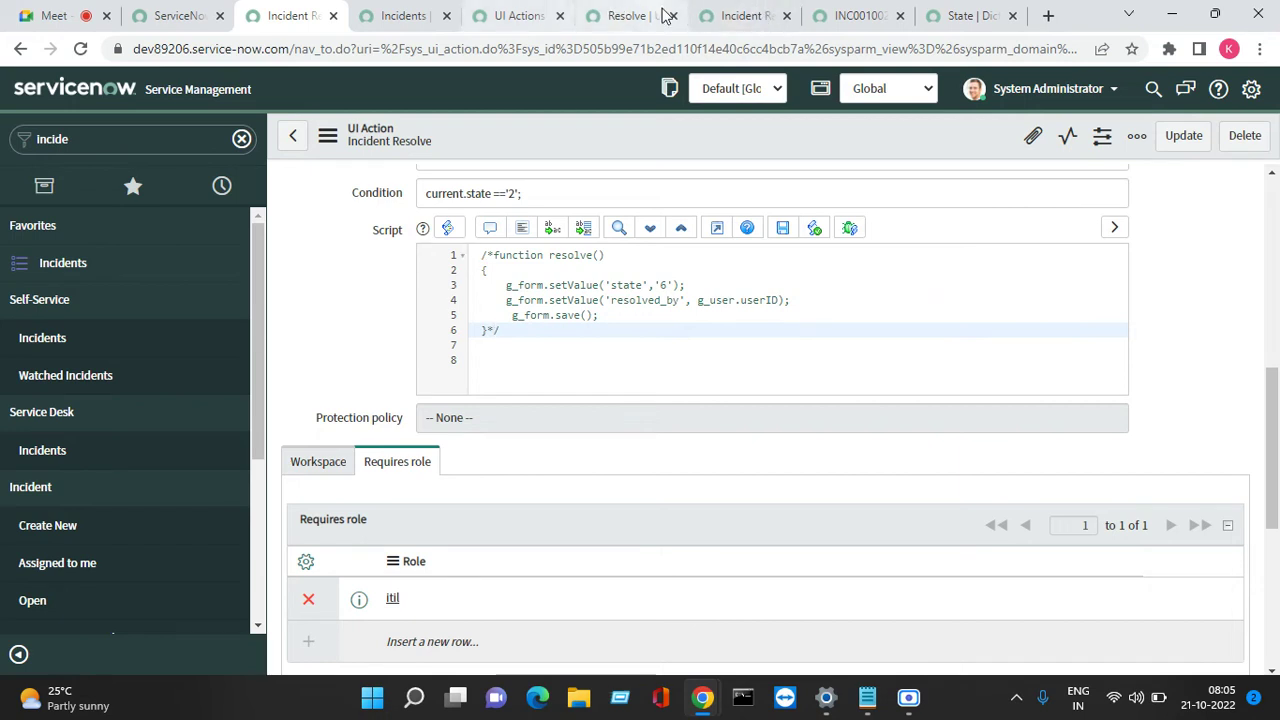
Try to copy the typeof window check with its serverResolve() call from the Resolve UI action's script
left_click(618, 15)
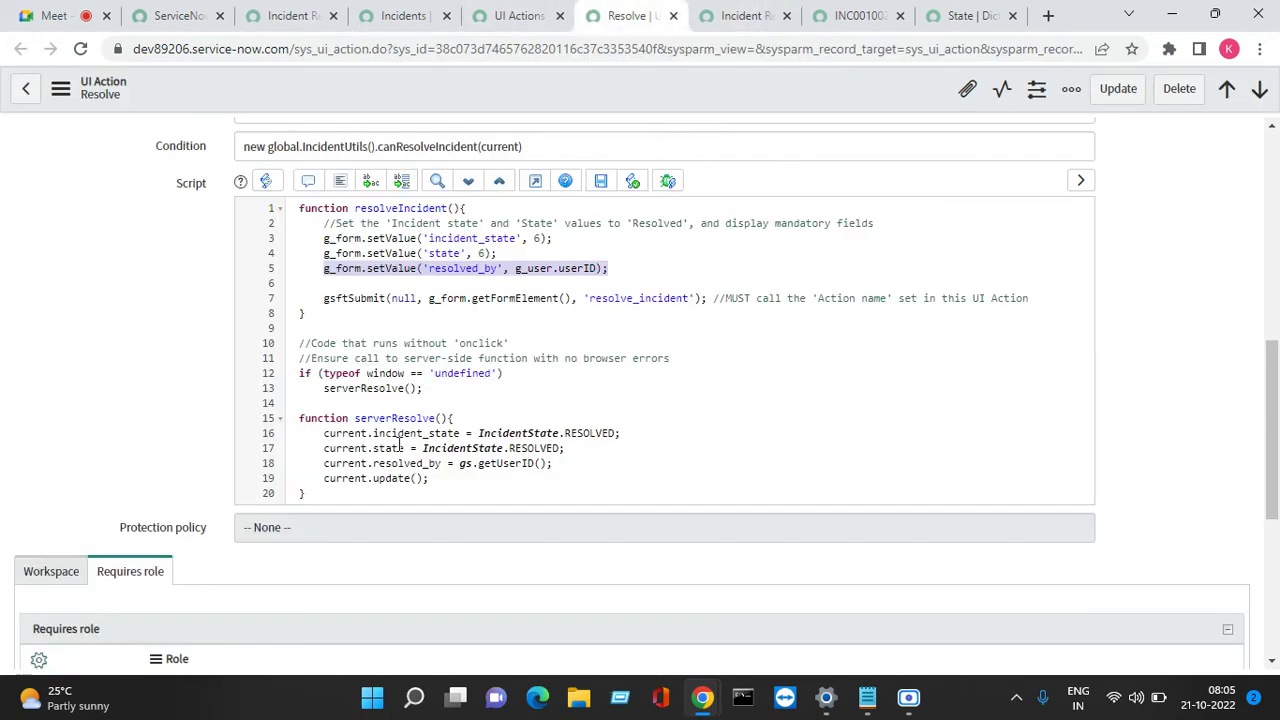
left_click(444, 402)
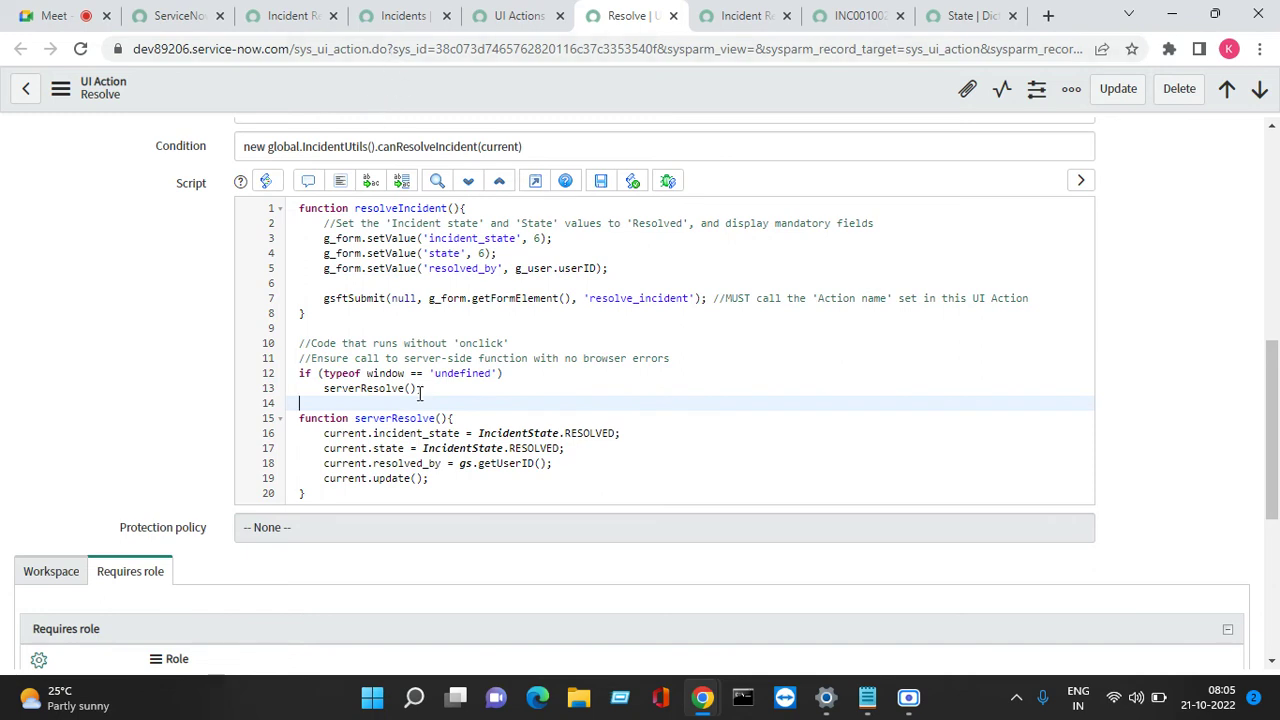
left_click_drag(424, 390, 300, 377)
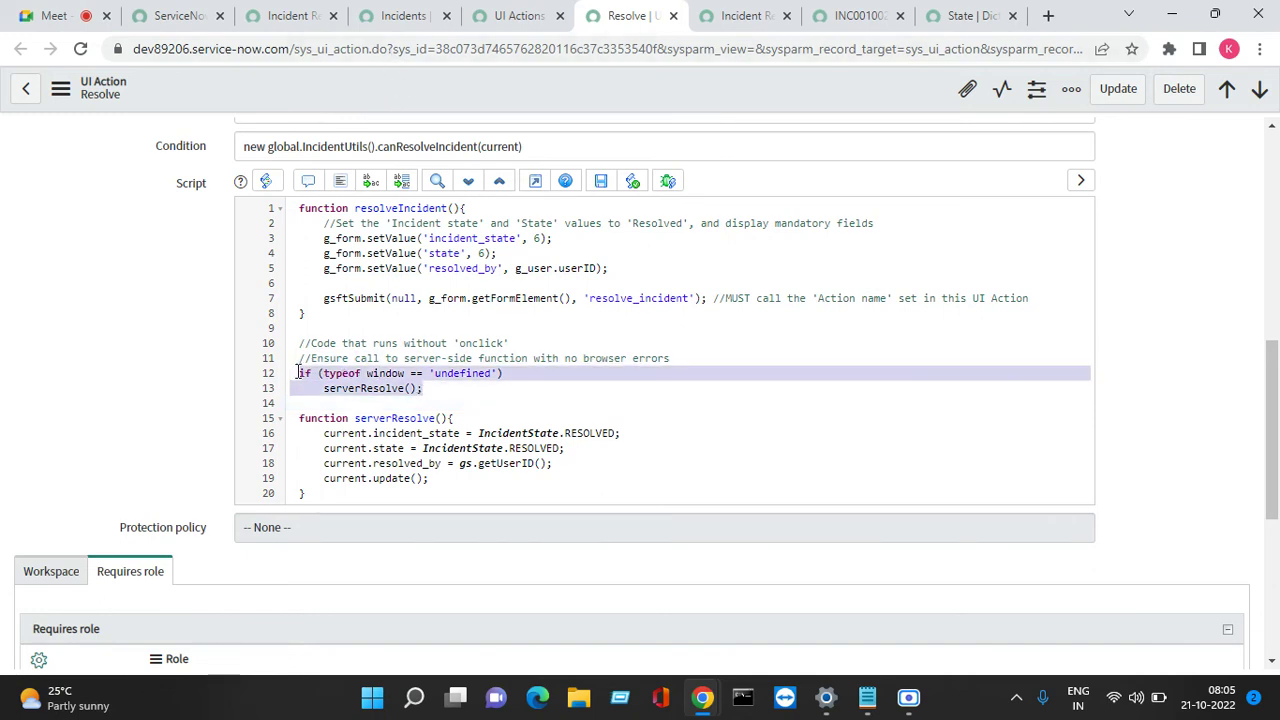
right_click(300, 378)
left_click(381, 139)
Return to the Incident Resolve UI action and add an empty line below the commented-out function
left_click(400, 17)
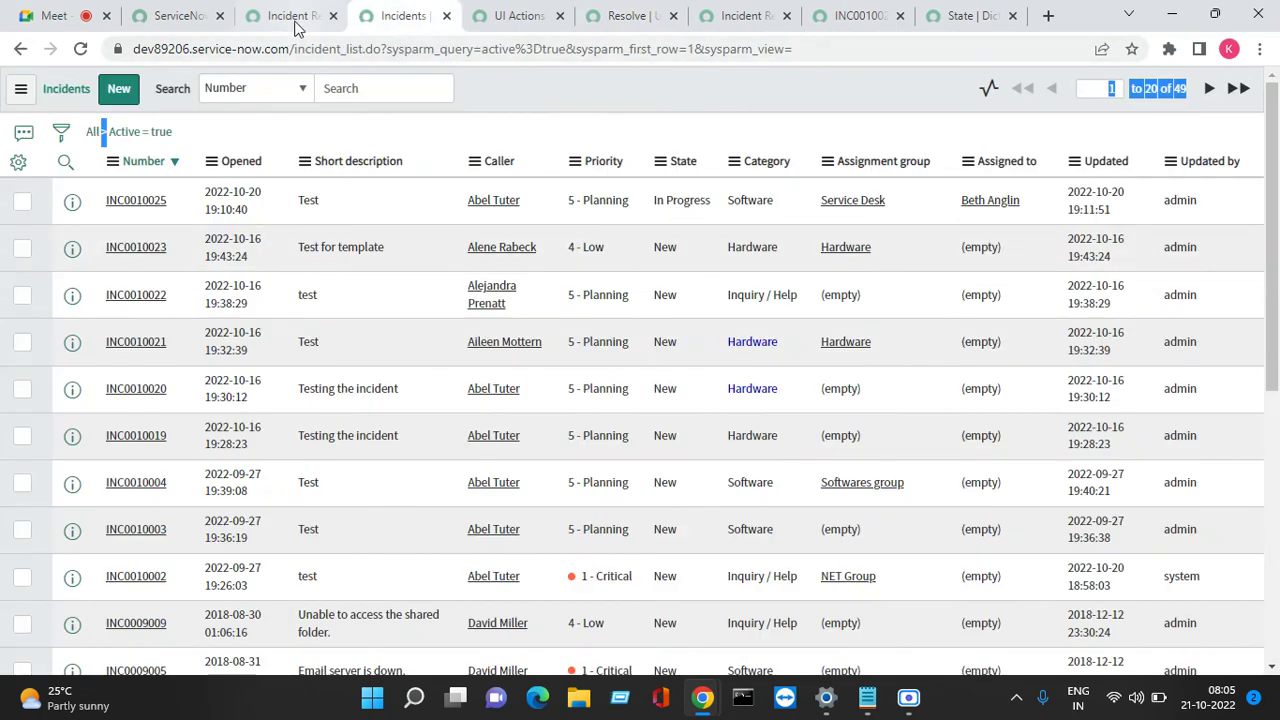
left_click(291, 17)
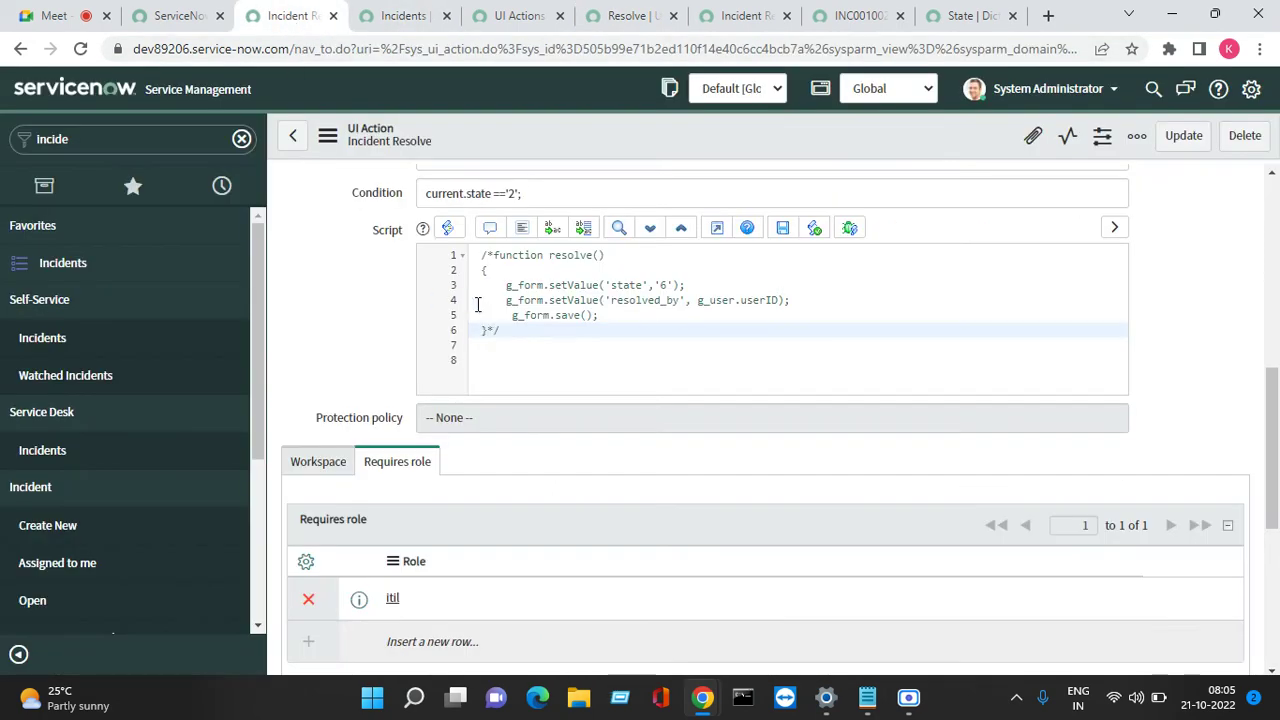
left_click(515, 347)
key("Return")
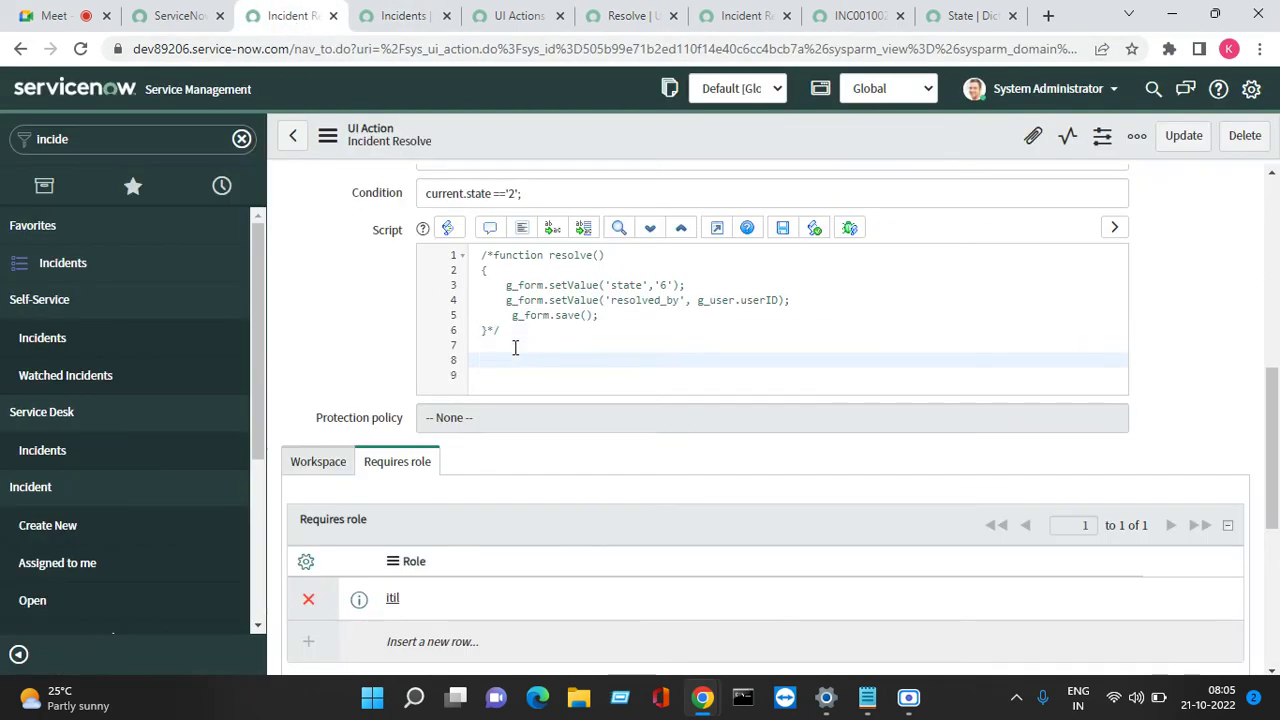
key("Up")
left_click(565, 364)
Copy the if (typeof window == 'undefined') serverResolve(); lines from the Resolve script and paste them below the commented-out function in Incident Resolve
left_click(628, 15)
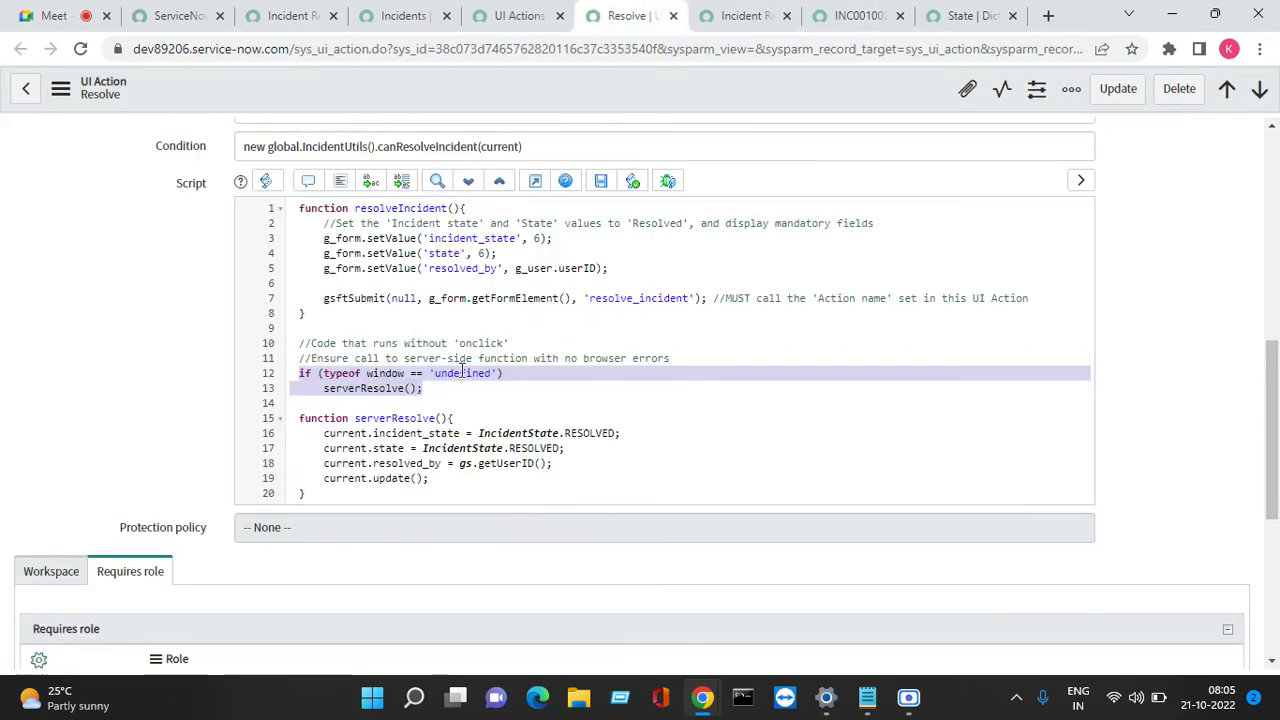
right_click(410, 388)
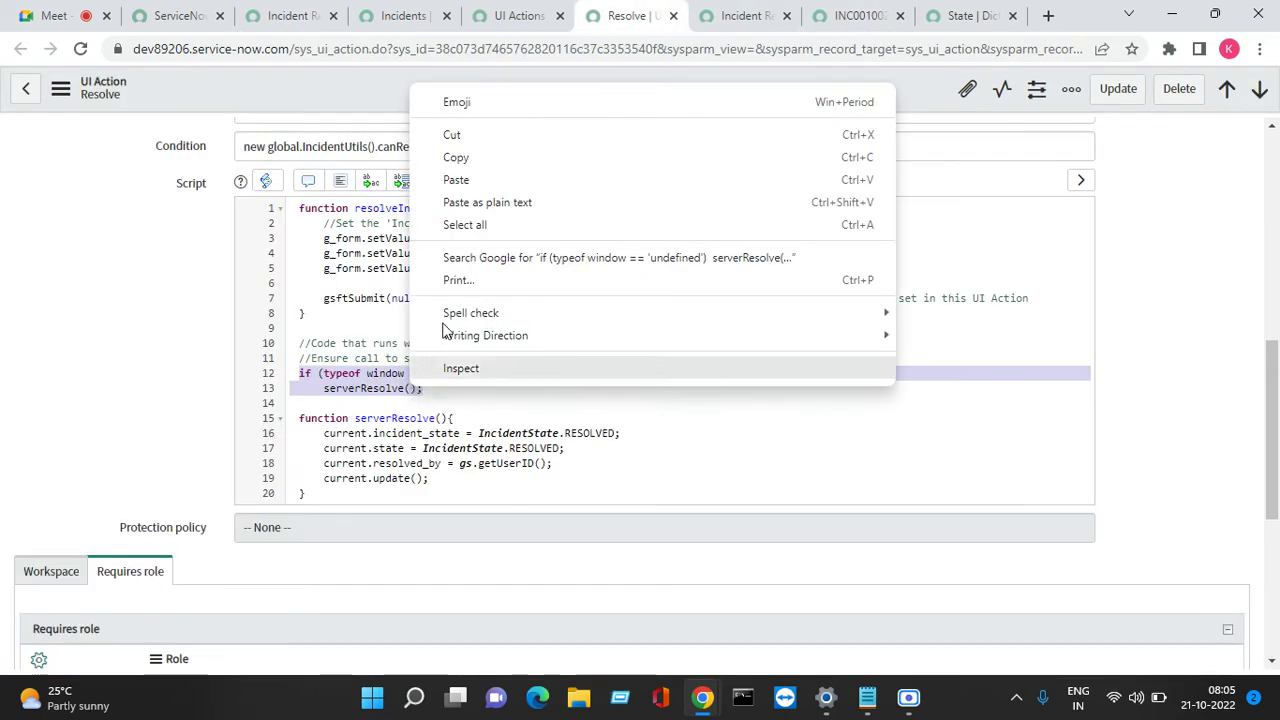
left_click(476, 161)
left_click(300, 18)
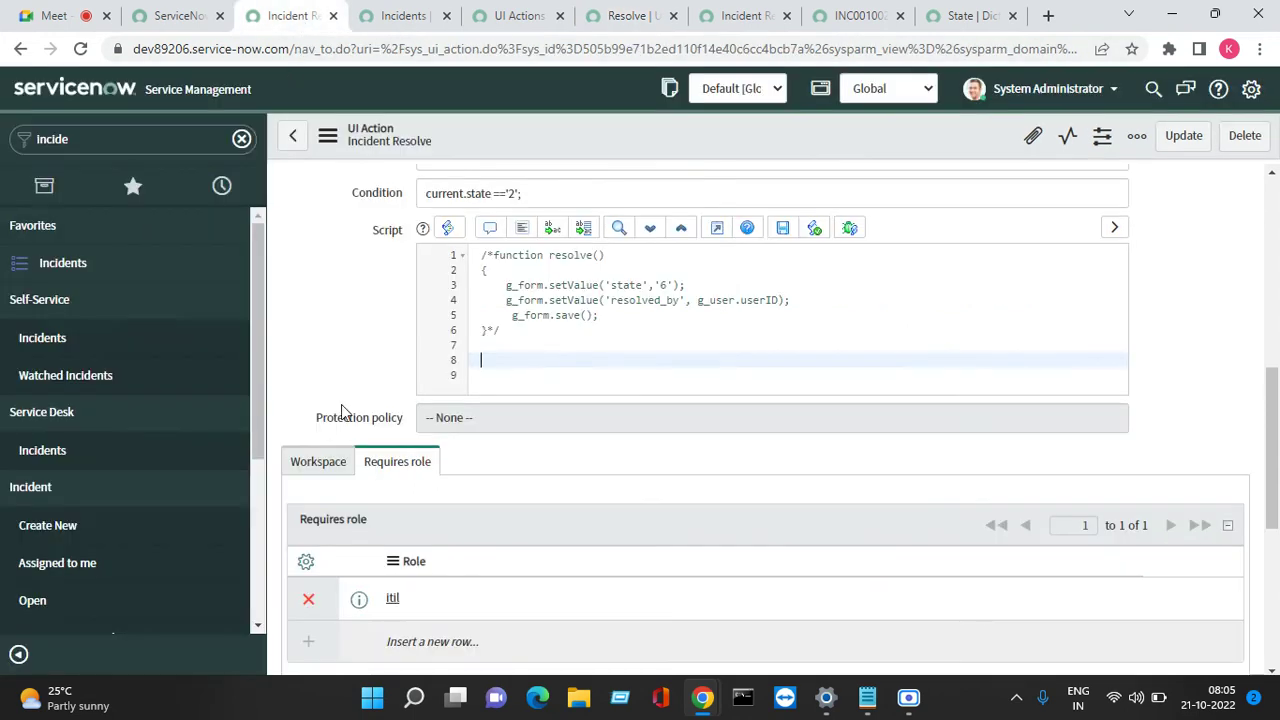
right_click(470, 376)
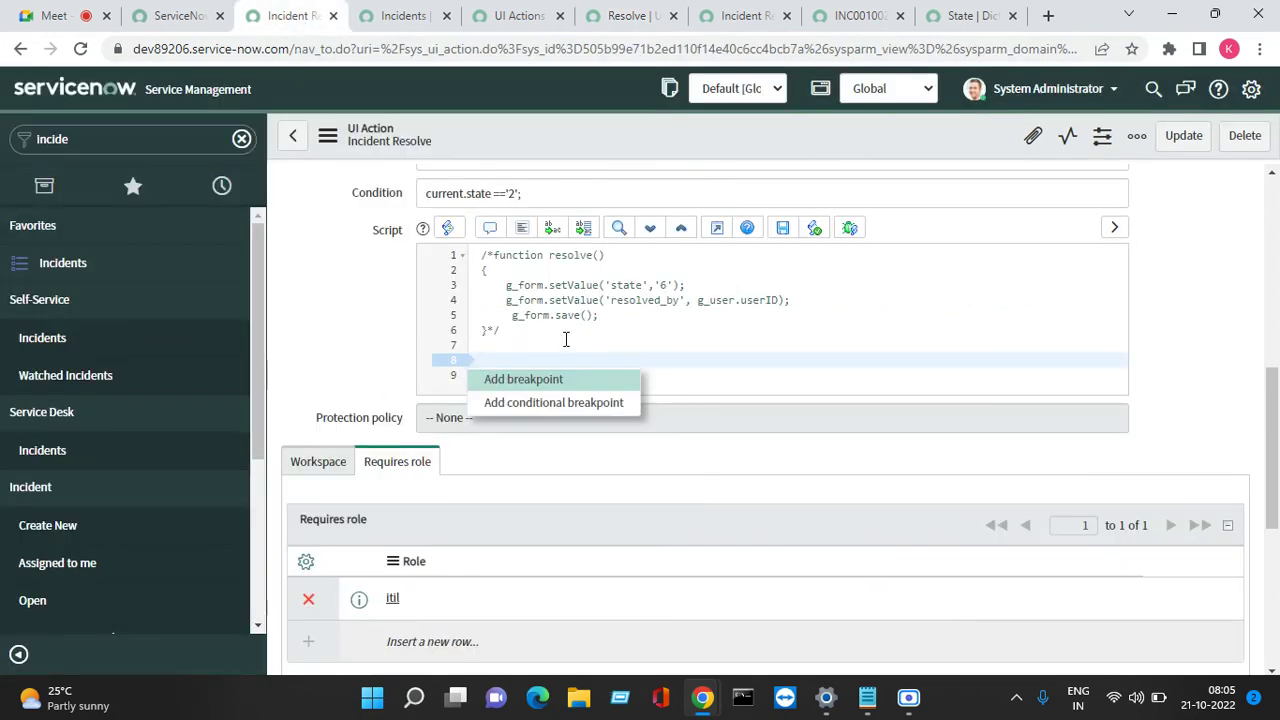
left_click(524, 347)
key("ctrl+v")
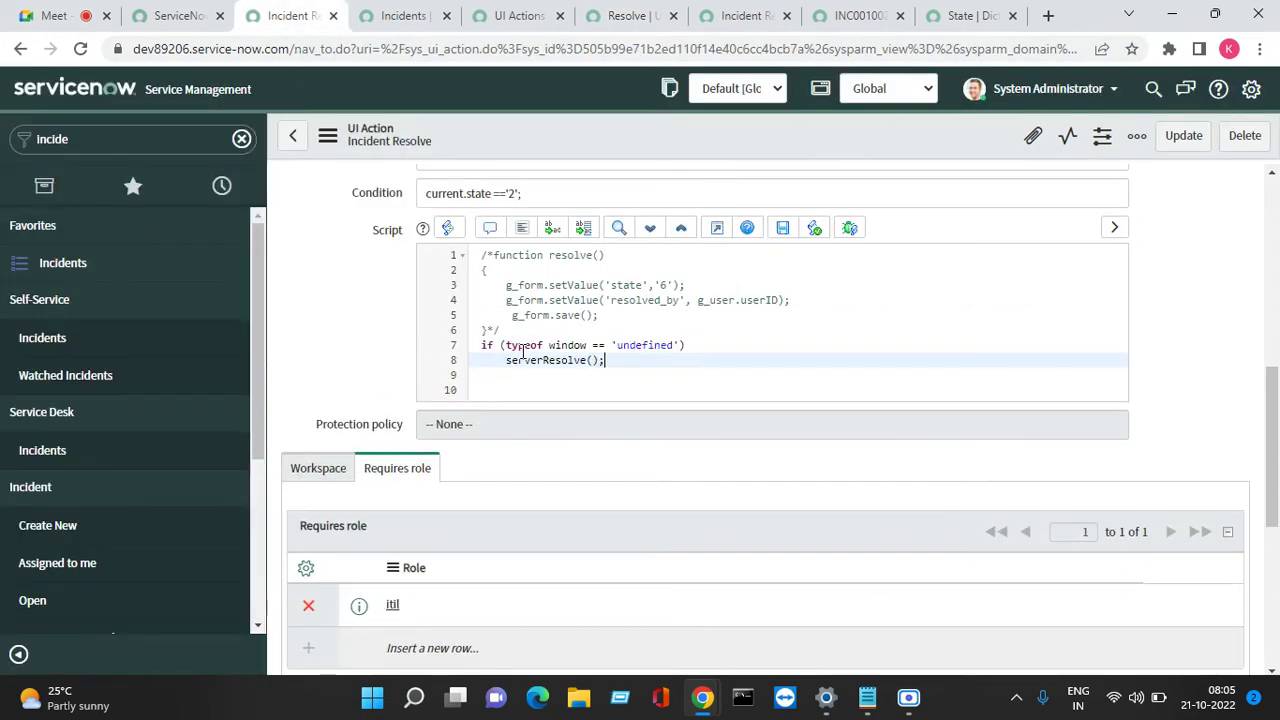
Declare function serverResolve() with an empty body in braces below the pasted typeof window check
key("Return")
key("Return")
type("fu")
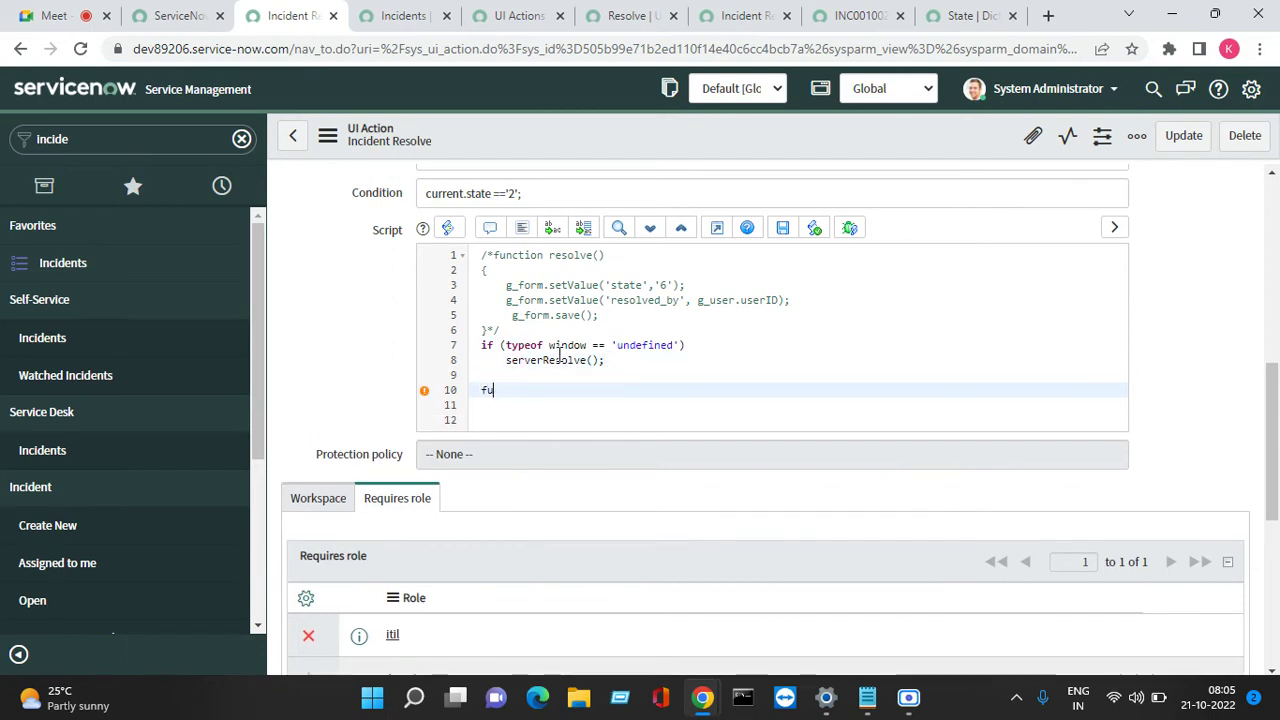
type("cnnction ser")
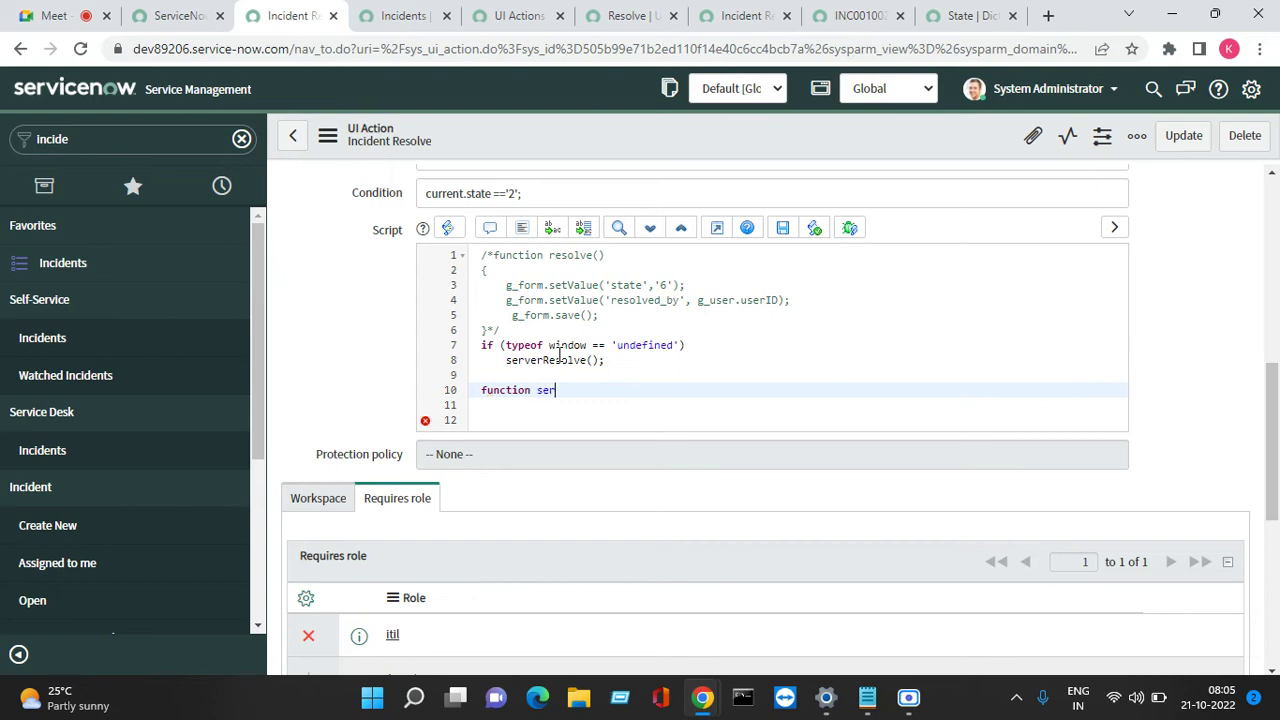
type("verResolve()")
key("Return")
type("{")
key("Return")
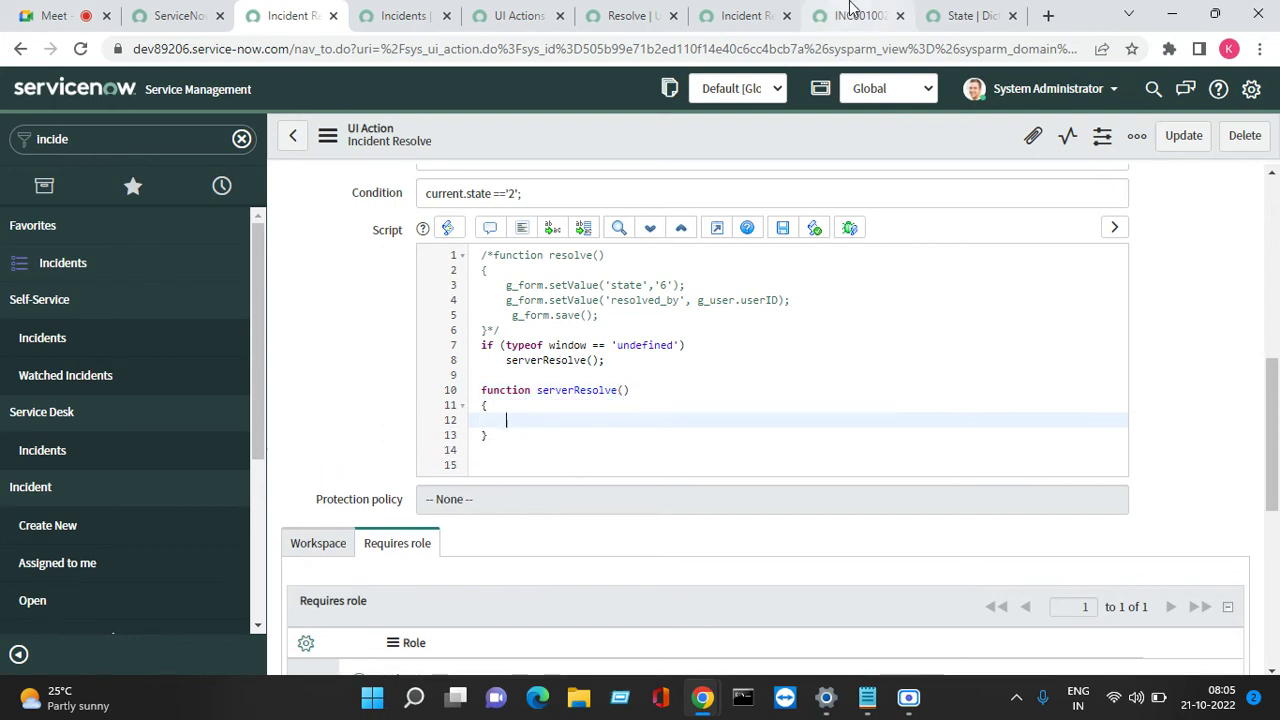
Begin a current.state == statement inside serverResolve(), consulting the Resolve UI action's script for reference
type("curre")
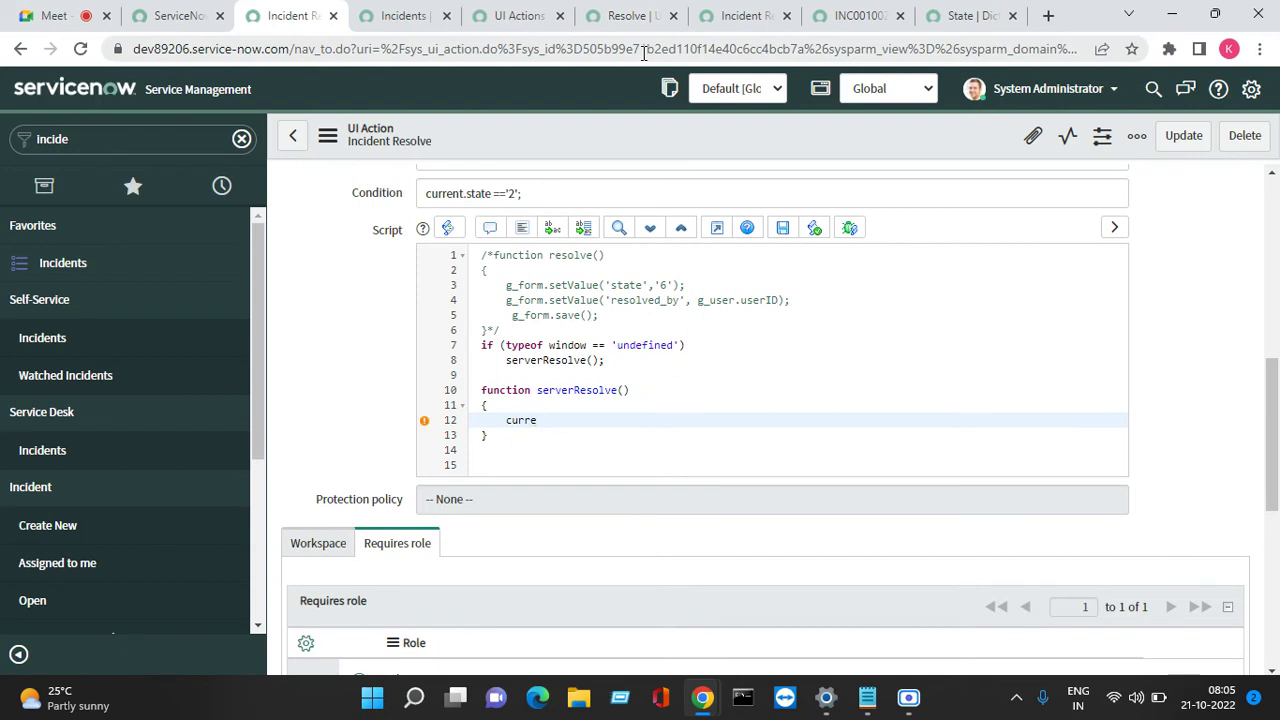
type("nt.sa")
key("BackSpace")
key("BackSpace")
key("BackSpace")
key("BackSpace")
left_click(615, 17)
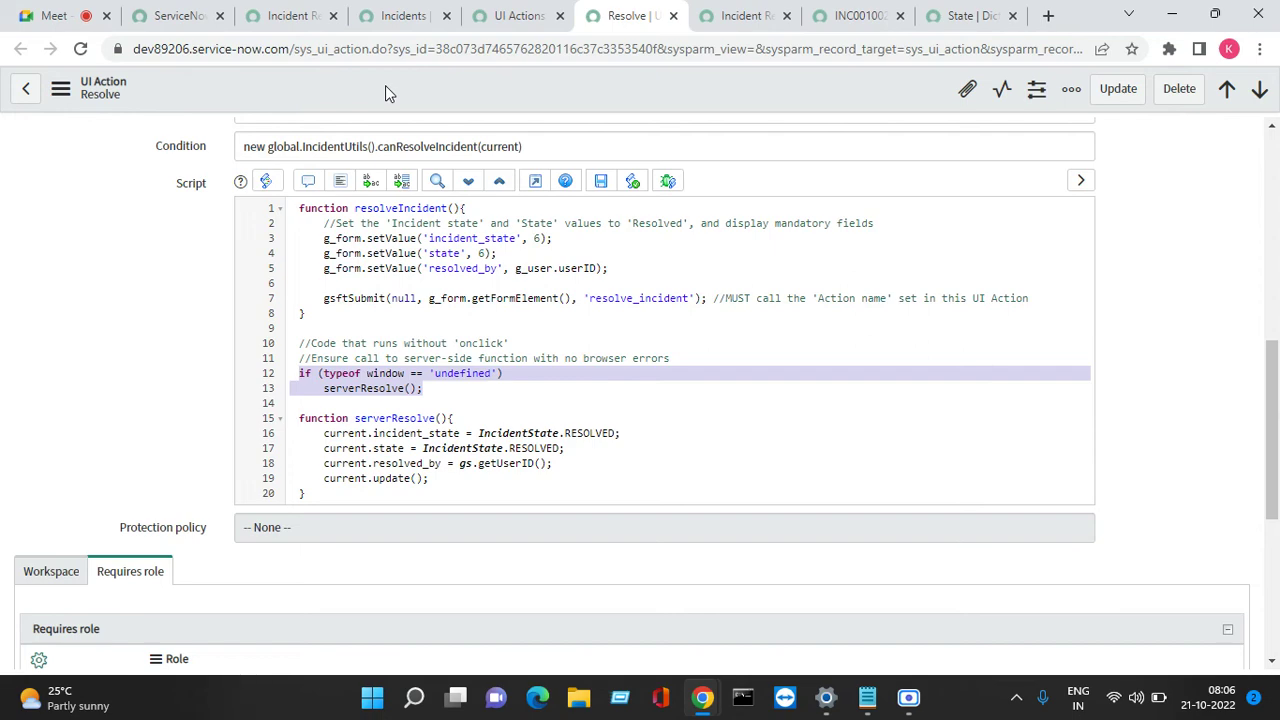
left_click(388, 18)
left_click(288, 15)
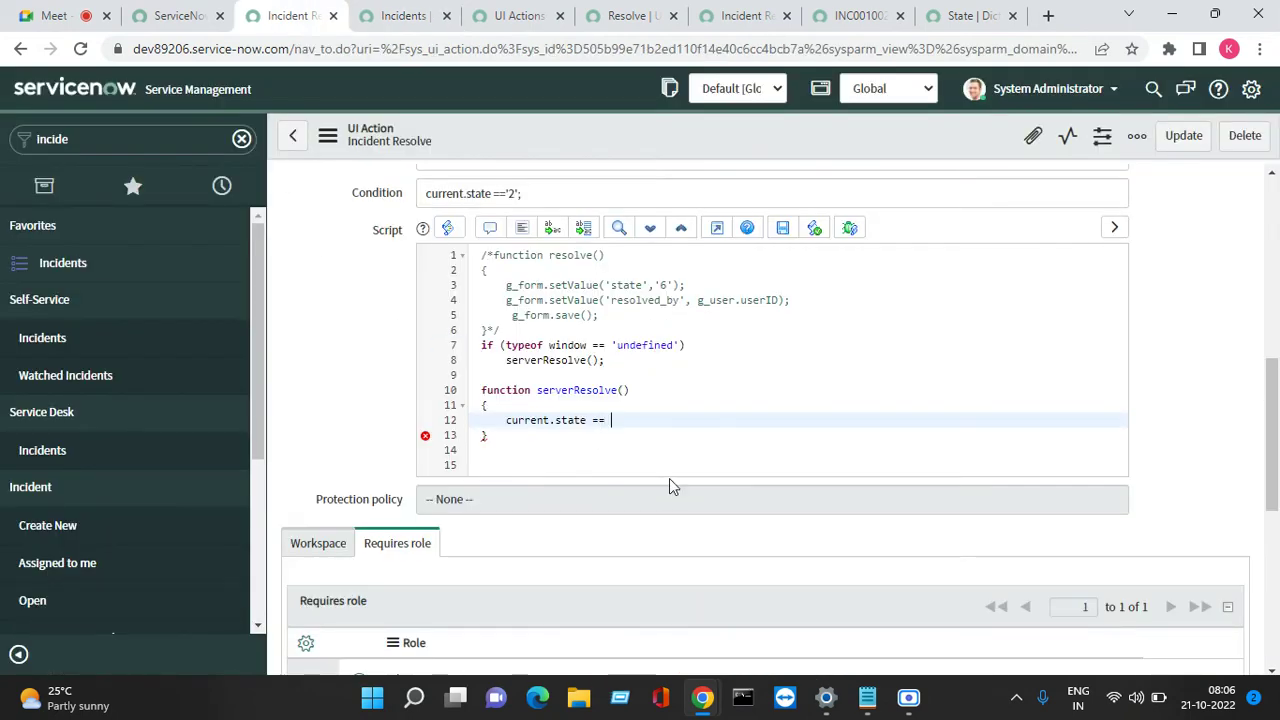
Complete the first statement in serverResolve() as current.state =='6'; with the value properly enclosed in quotes
type("6")
type("'")
key("Right")
type("';")
key("Return")
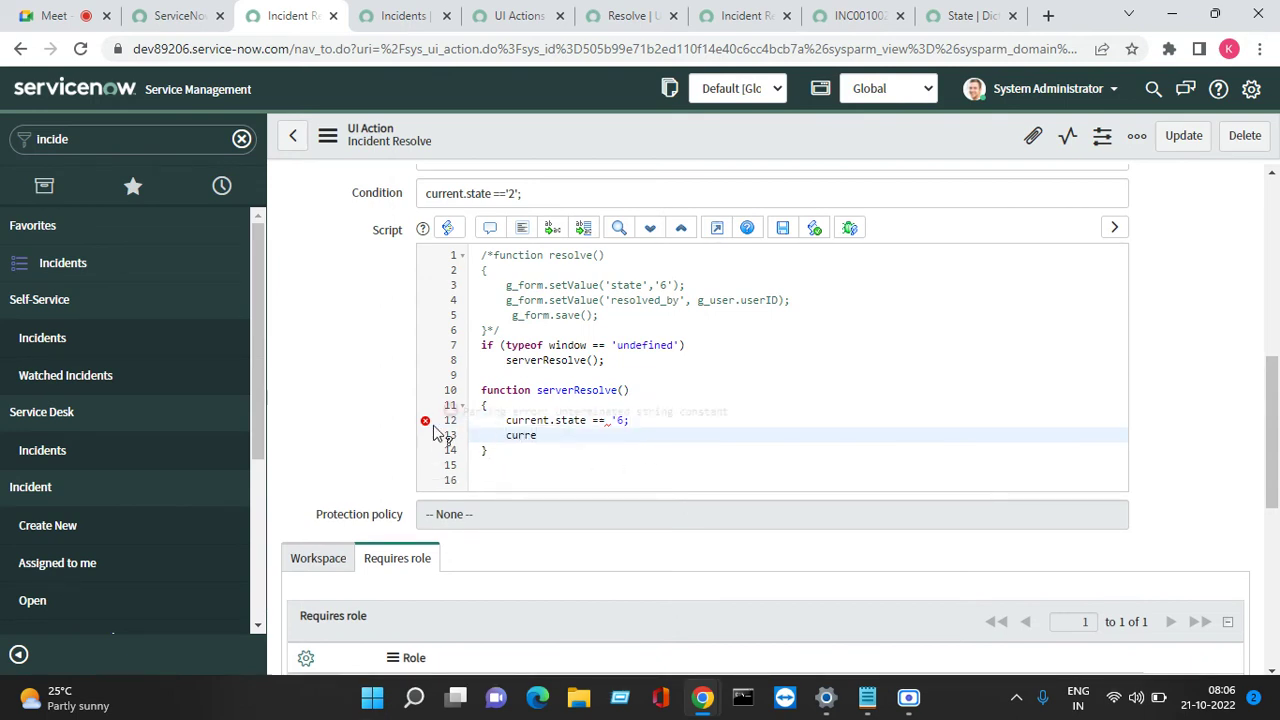
mouse_move(436, 432)
left_click(606, 420)
key("BackSpace")
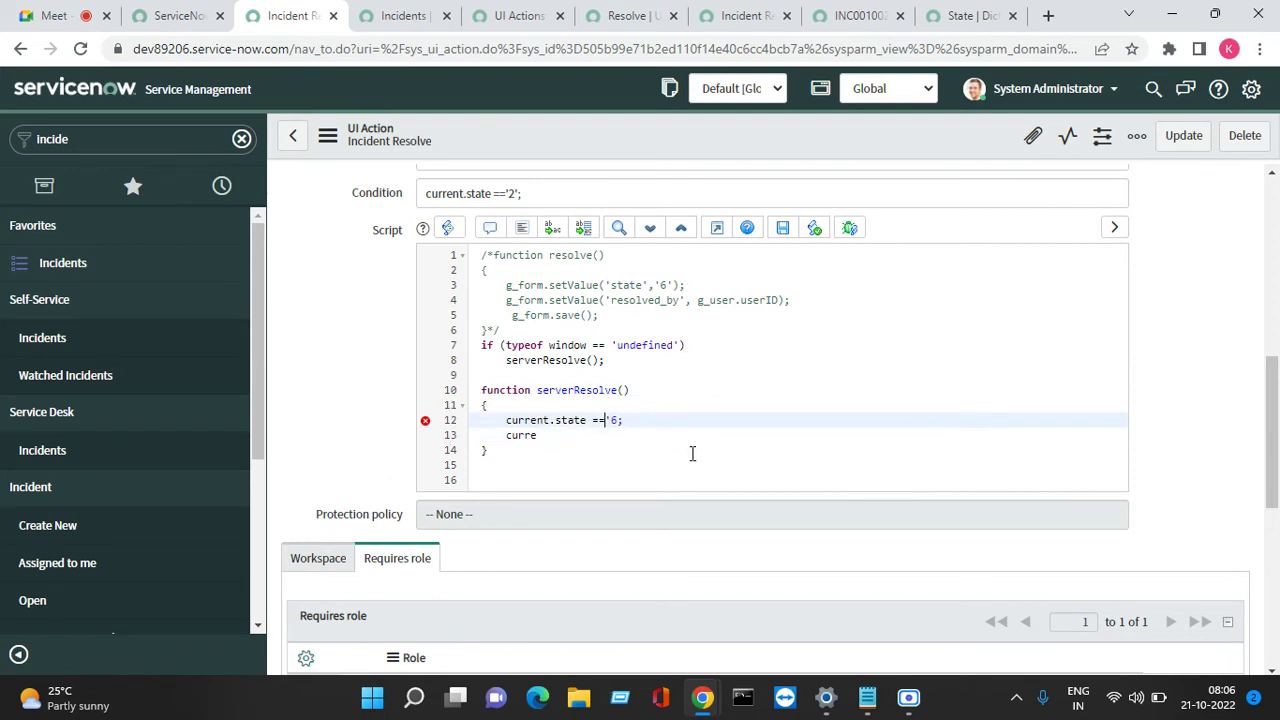
left_click(592, 435)
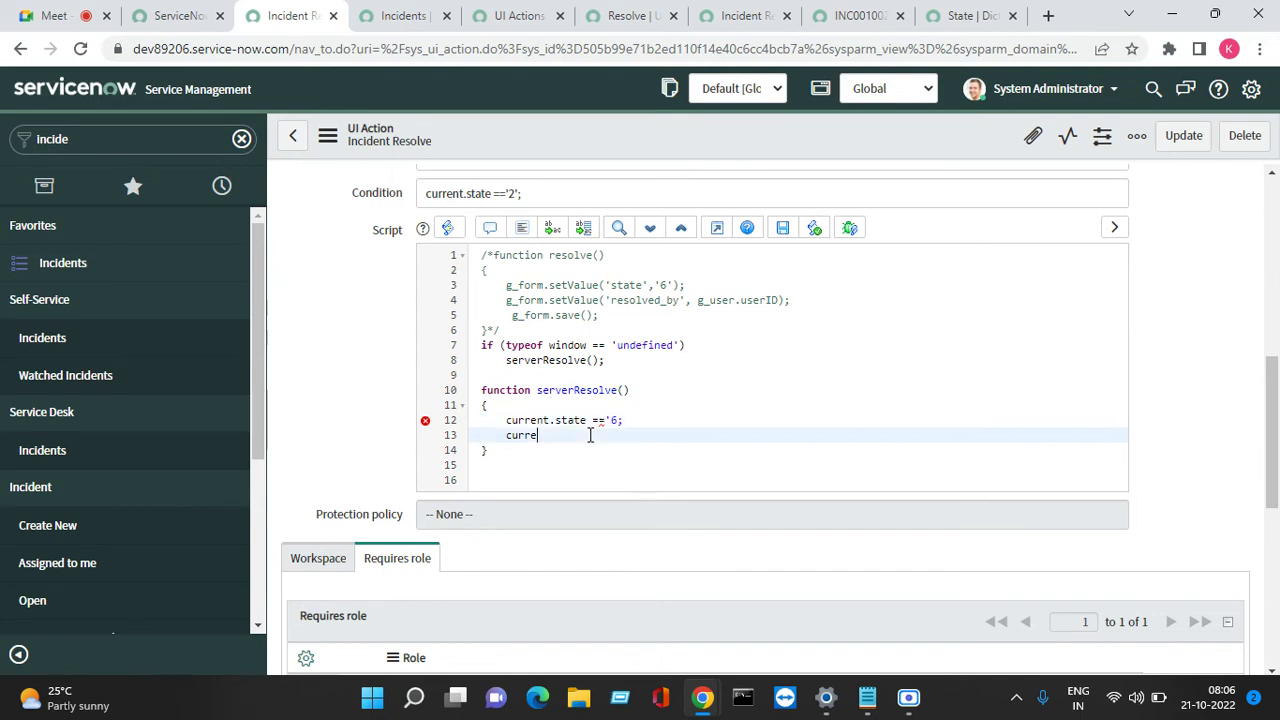
left_click(619, 421)
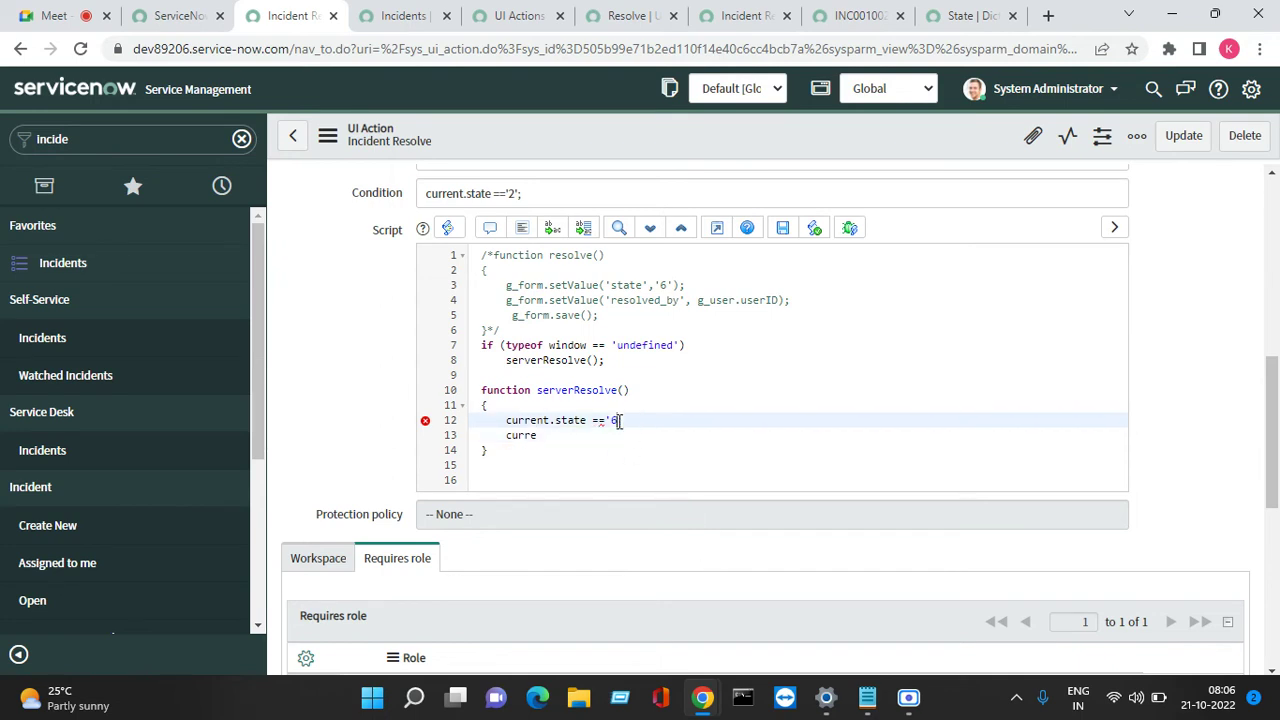
Add curreent.incident_state =='6'; as the second statement in serverResolve() and begin a third statement with current
left_click(560, 436)
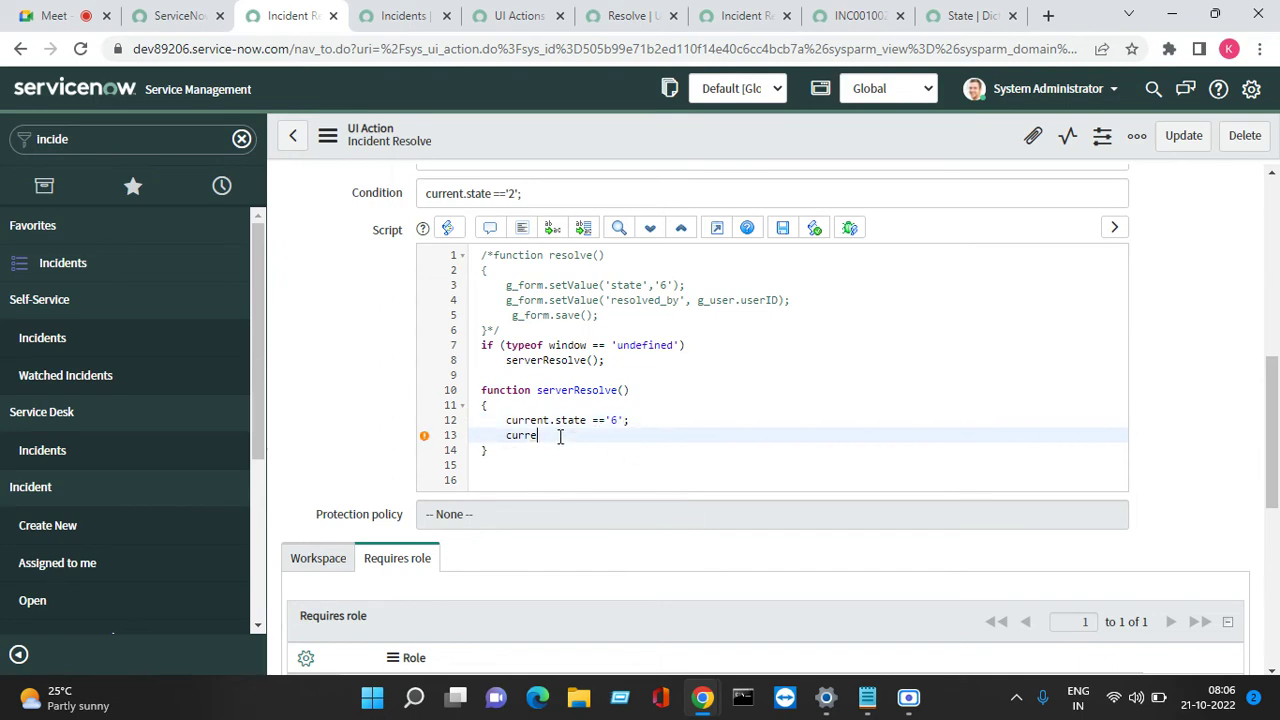
type("ent.incident_state =='6'")
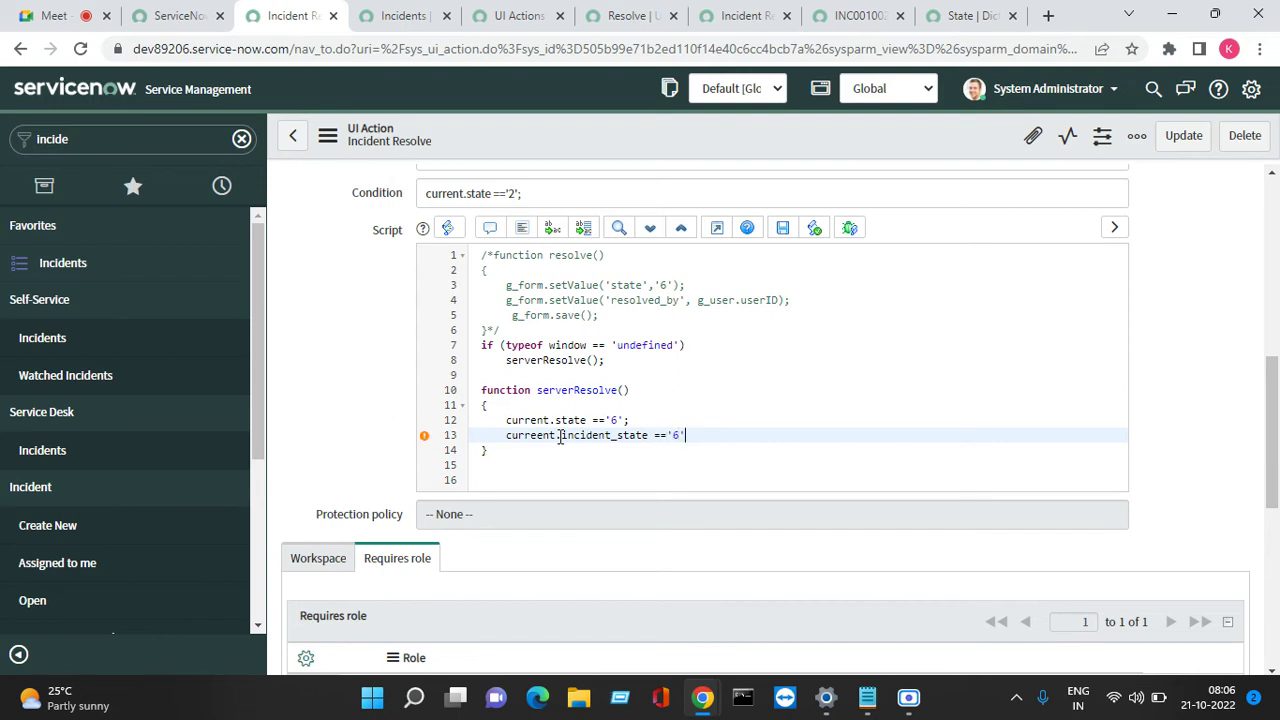
type(";")
key("Return")
type("current.")
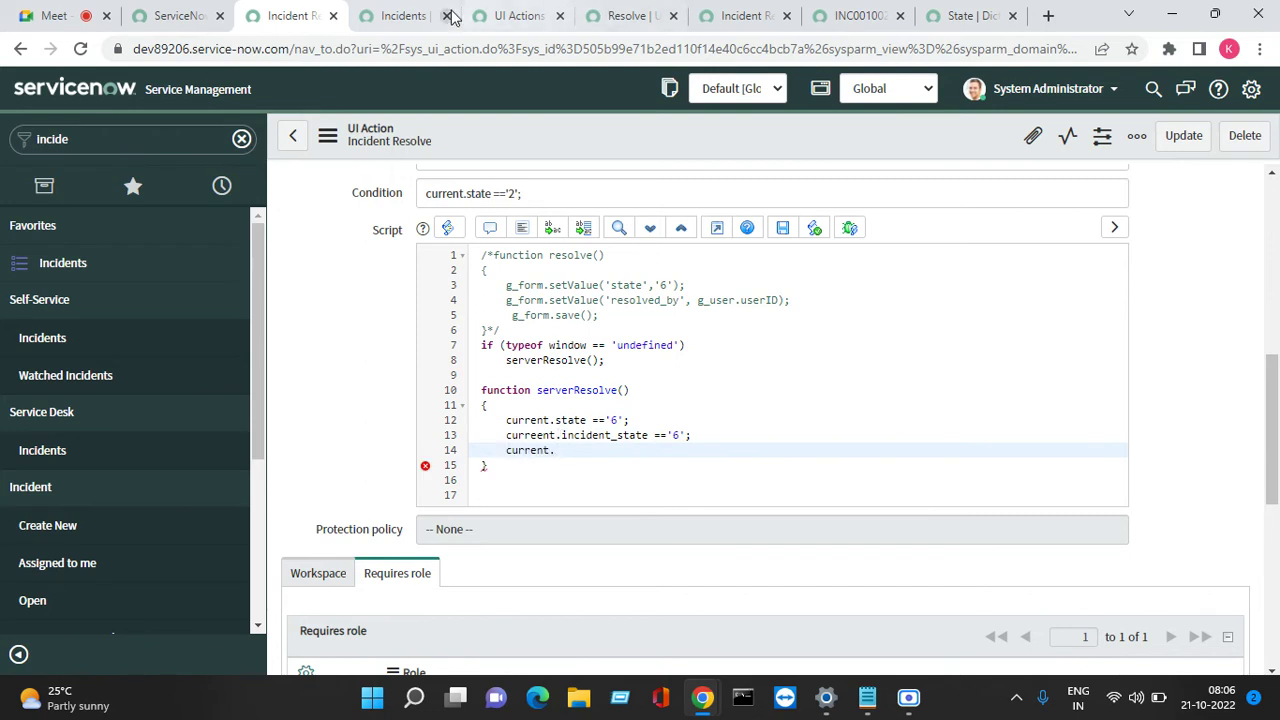
Copy the current.resolved_by = gs.getUserID(); line from serverResolve() in the Resolve UI action's script
left_click(620, 15)
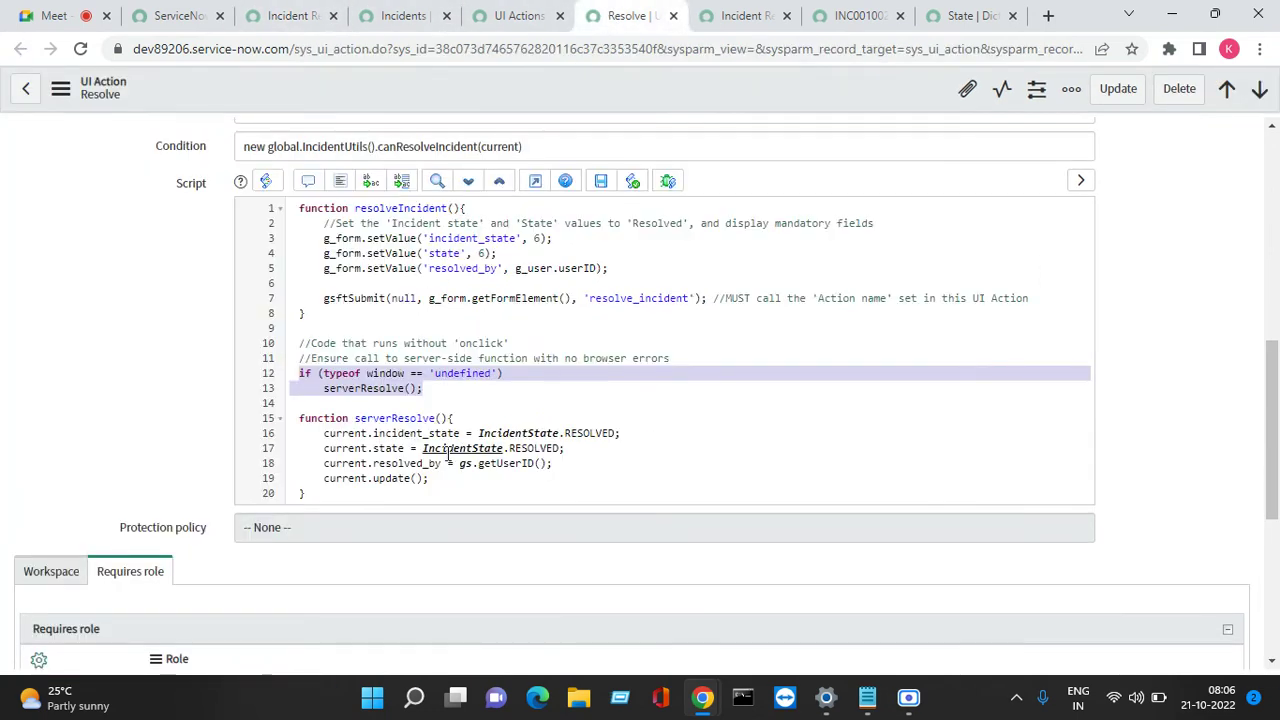
left_click_drag(442, 463, 320, 466)
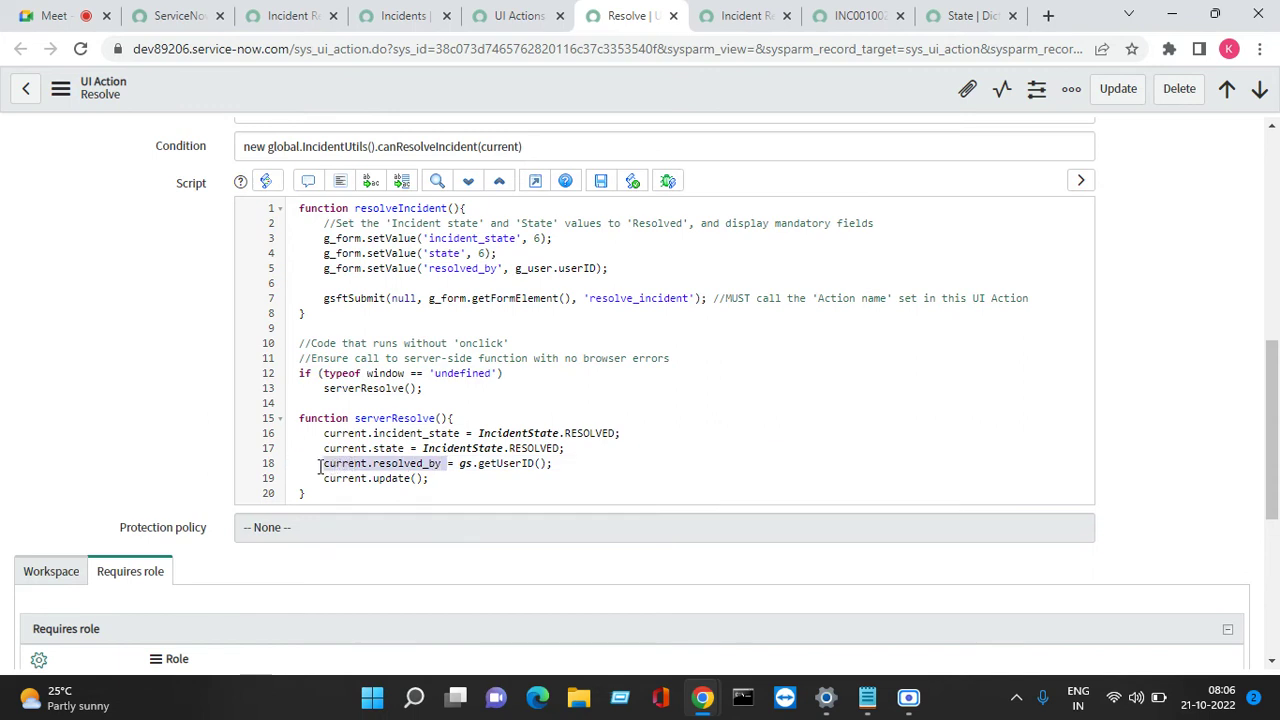
left_click(336, 466)
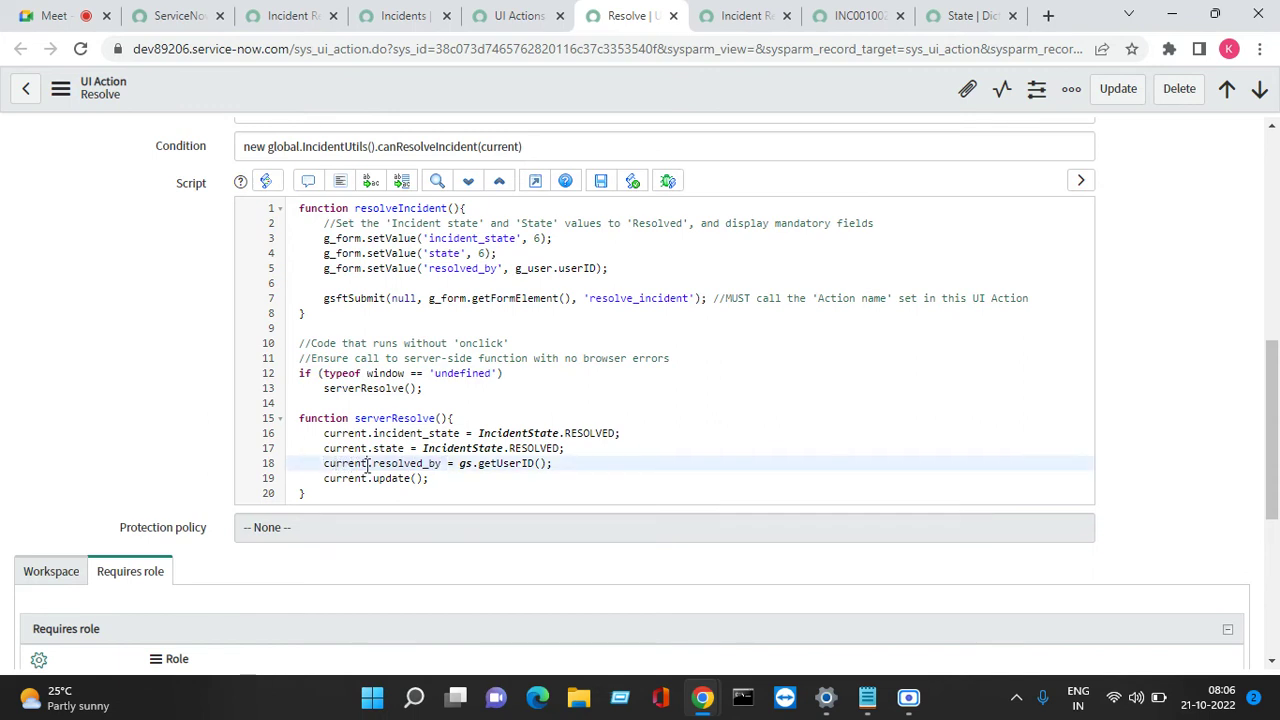
left_click_drag(441, 464, 549, 463)
left_click(562, 463)
left_click_drag(565, 464, 323, 464)
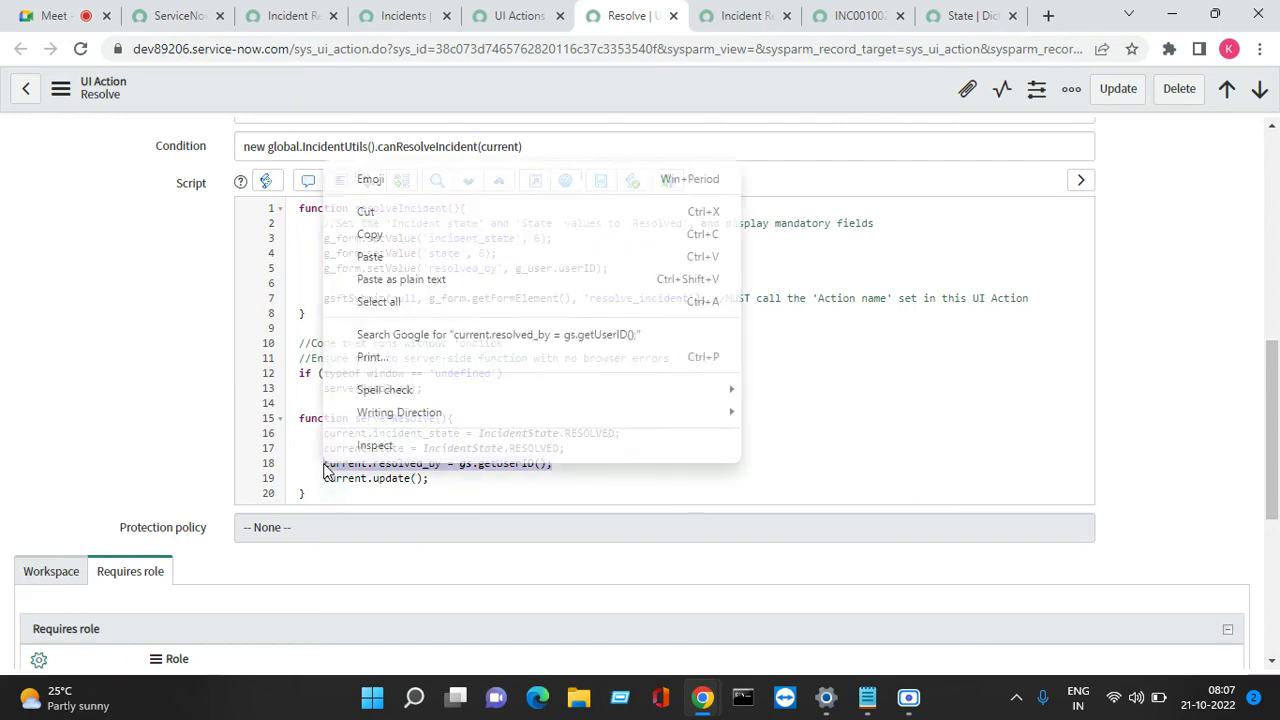
right_click(323, 463)
left_click(389, 236)
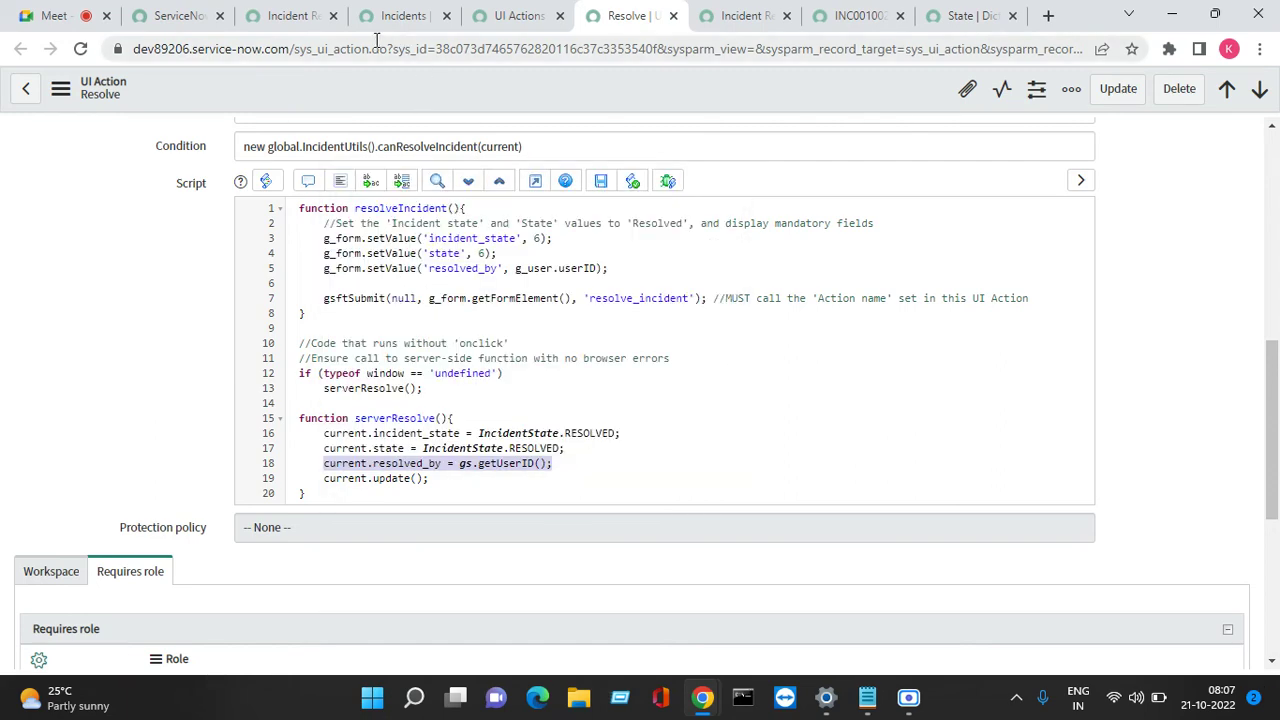
Replace the partial third statement in Incident Resolve's serverResolve() with the copied current.resolved_by = gs.getUserID(); line
left_click(283, 20)
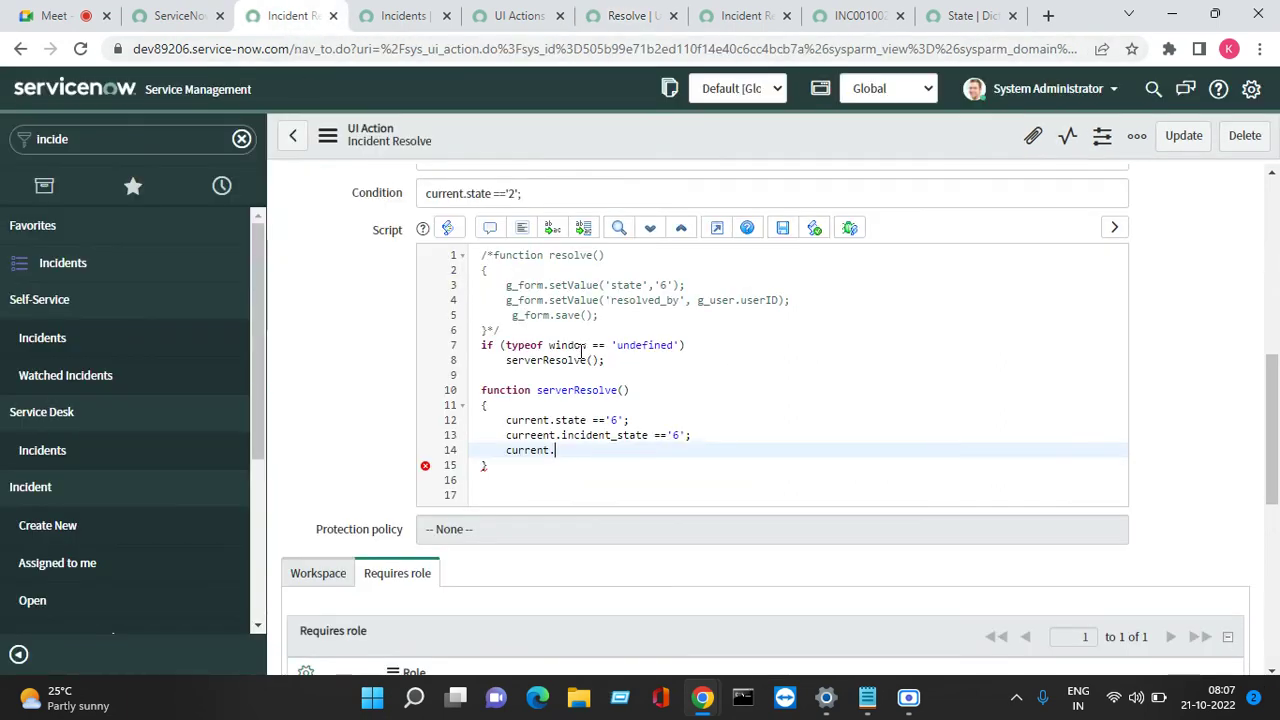
key("BackSpace")
key("BackSpace")
key("BackSpace")
key("ctrl+v")
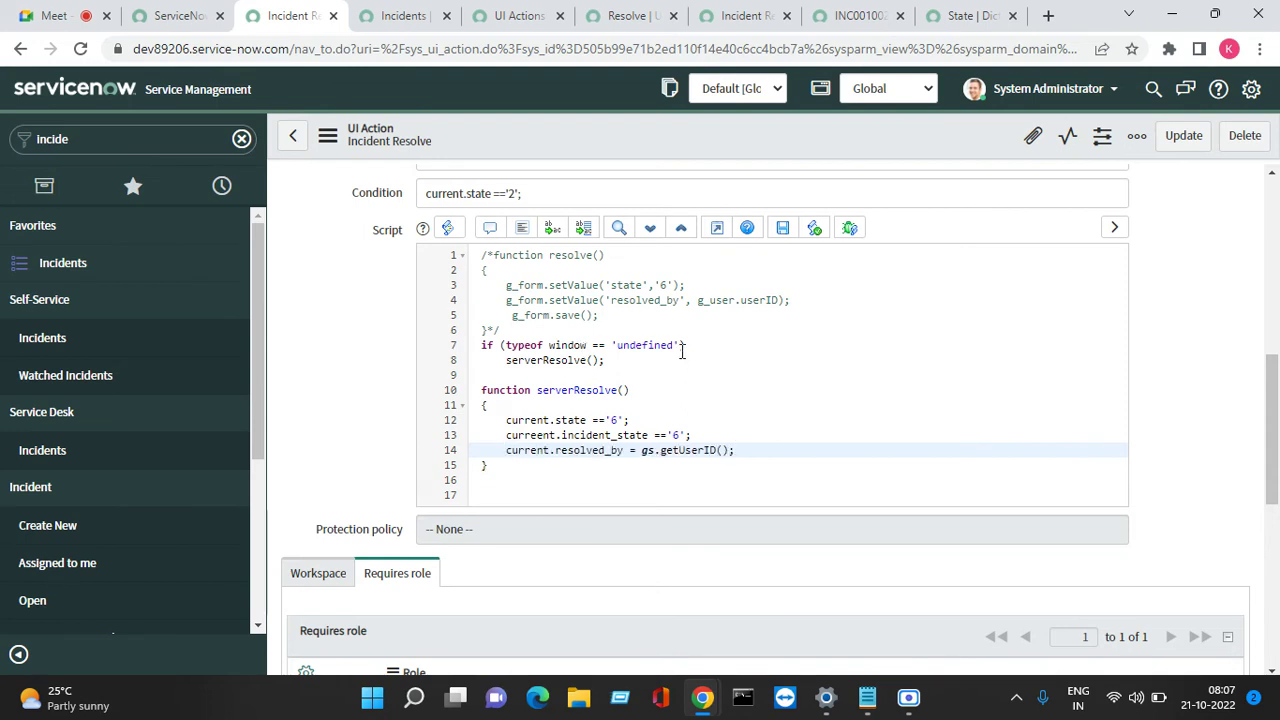
Add current.update(); as the last statement in serverResolve() and save the Incident Resolve UI action
key("Return")
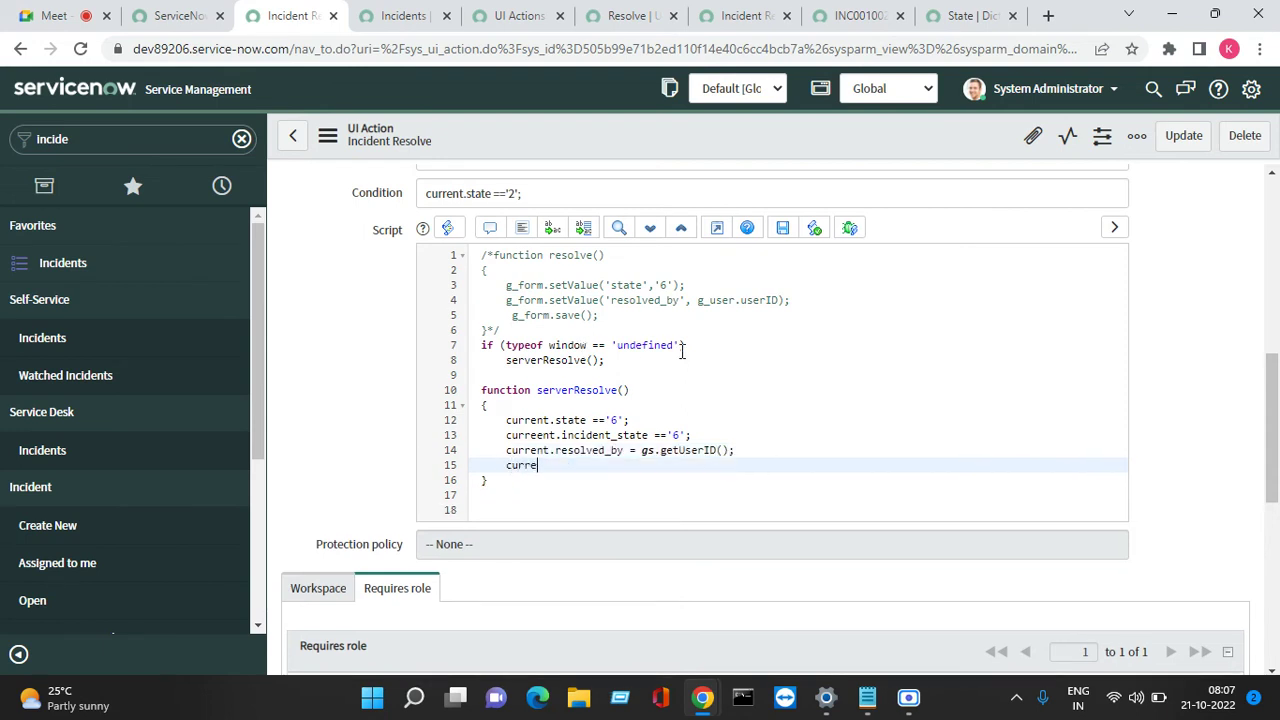
key("BackSpace")
key("BackSpace")
type("nt.update();")
right_click(576, 134)
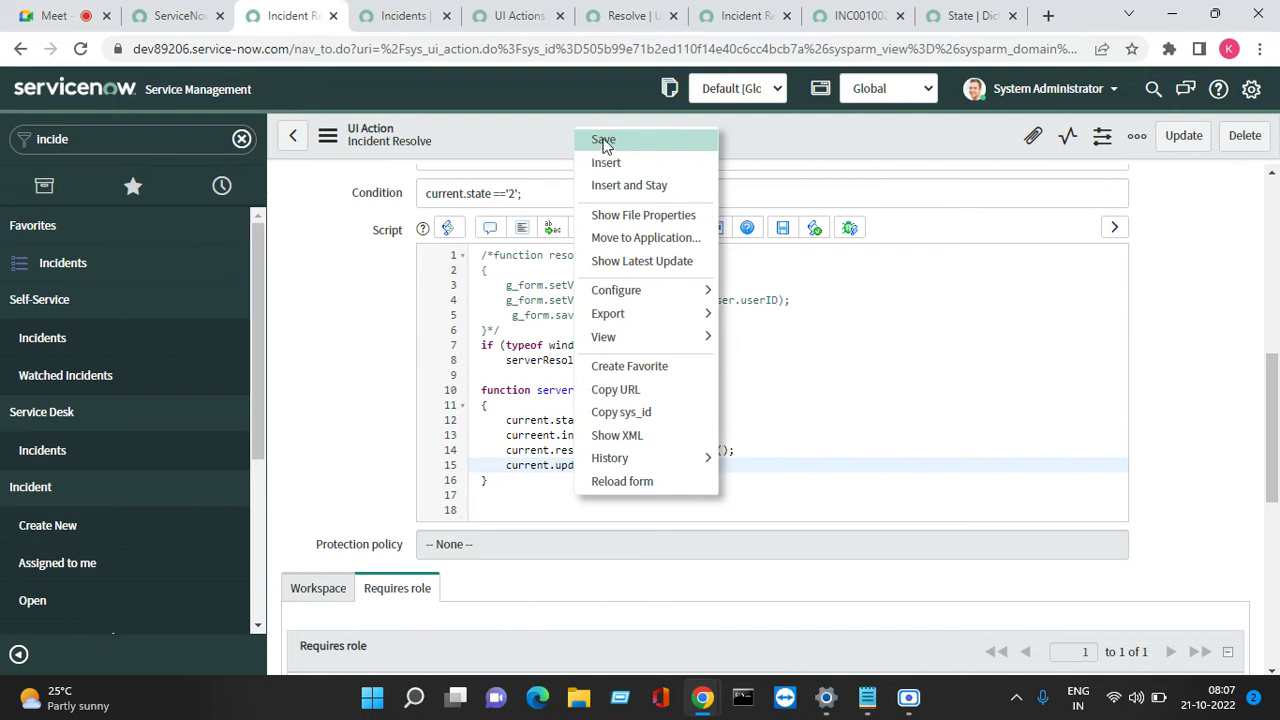
left_click(603, 141)
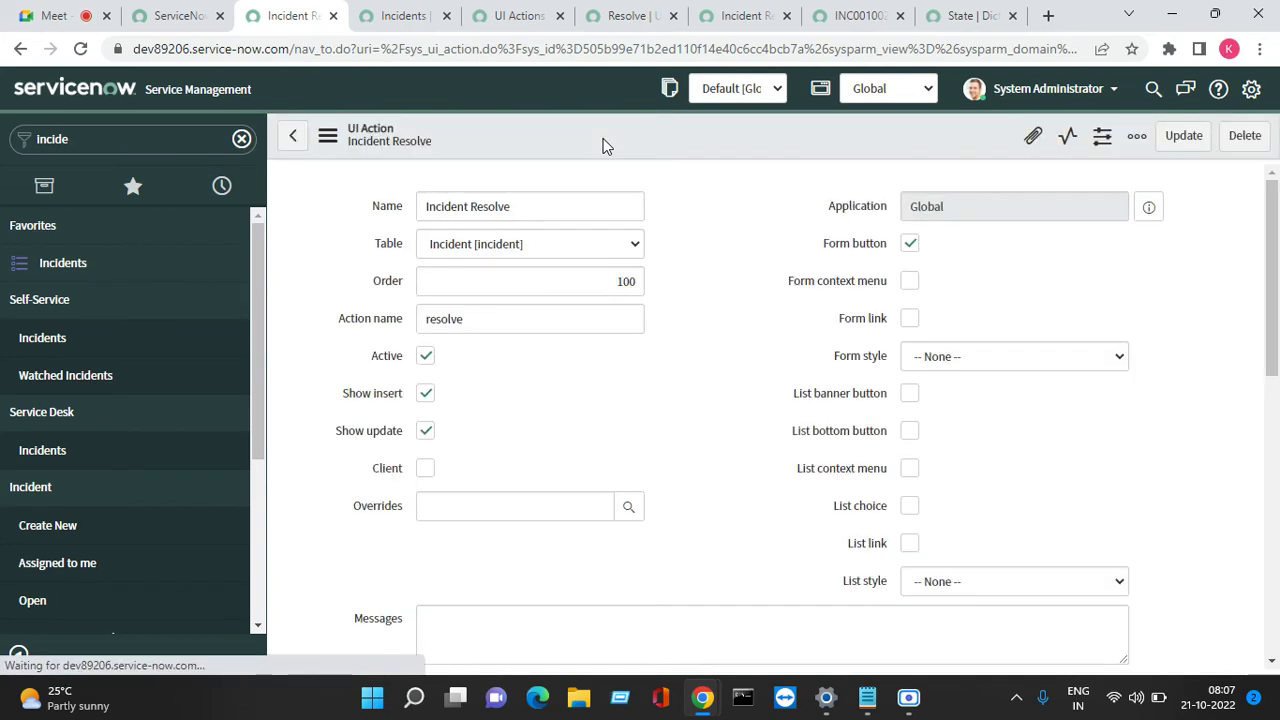
Set the State of incident INC0010023 back to In Progress and save the record
left_click(853, 20)
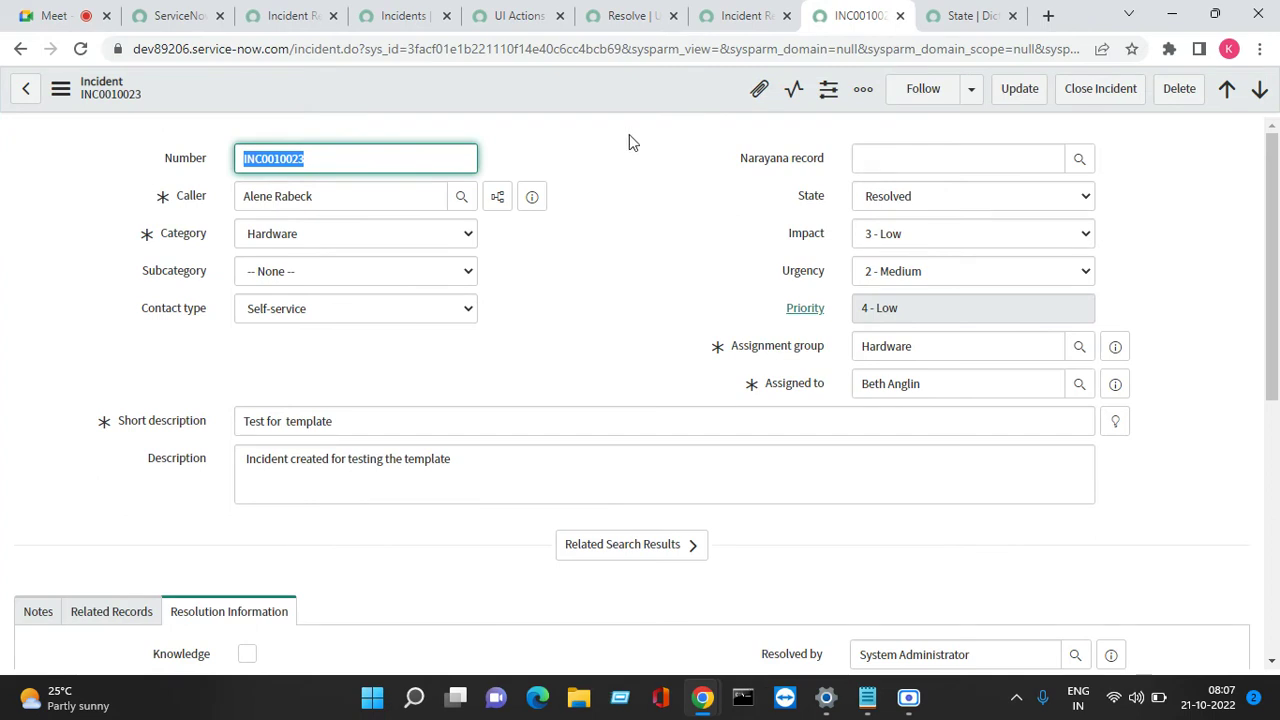
left_click(936, 196)
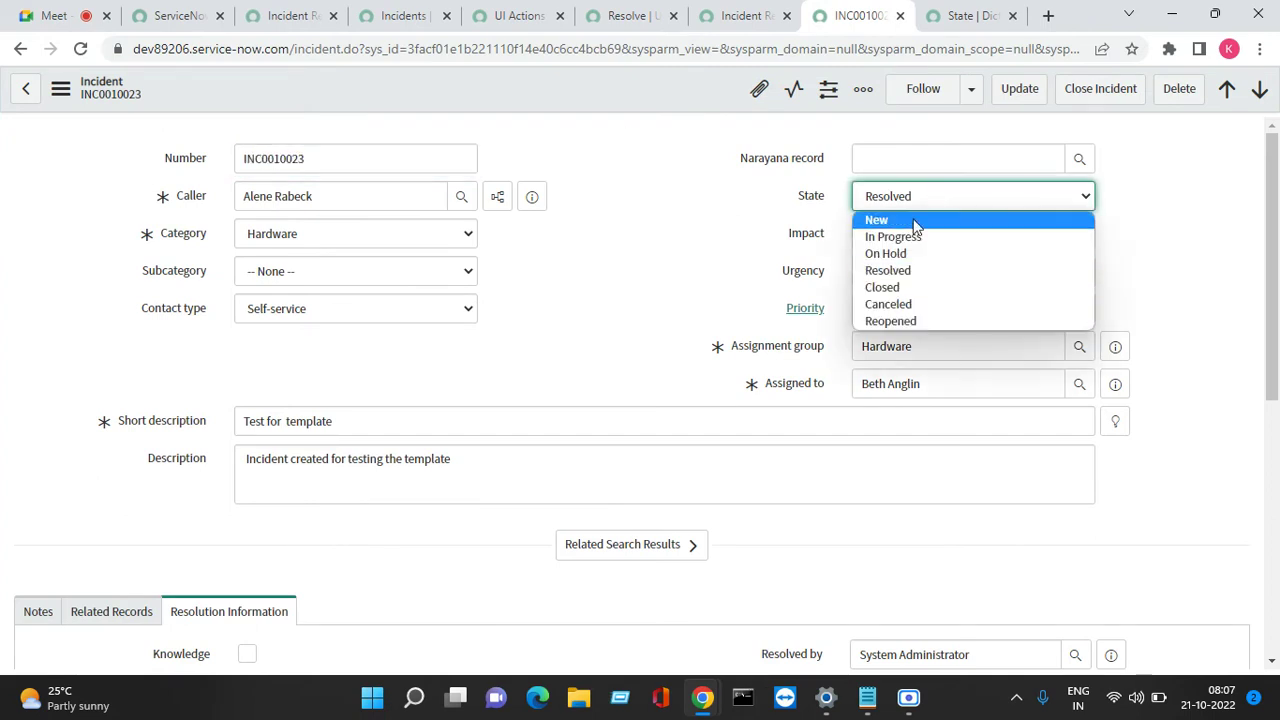
left_click(903, 237)
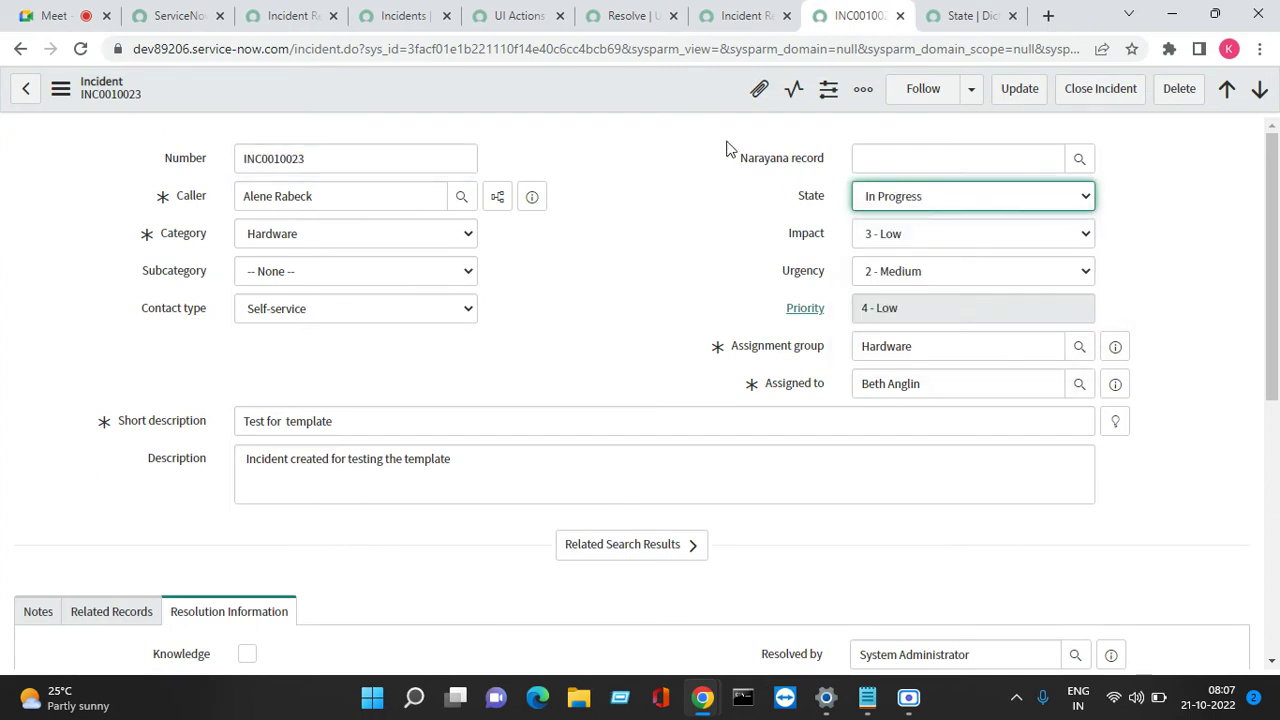
right_click(628, 93)
left_click(656, 106)
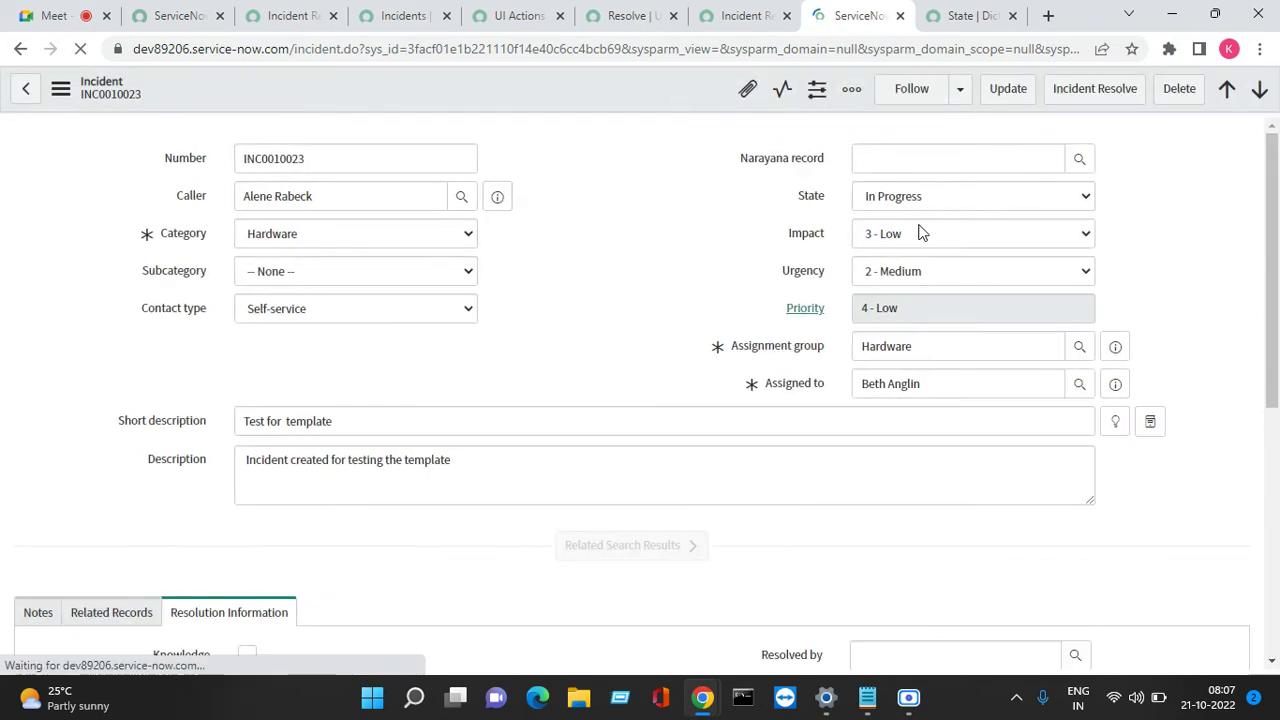
Run Incident Resolve on INC0010023, try to go back to the incident, and close one duplicate Incident Resolve tab
left_click(1080, 91)
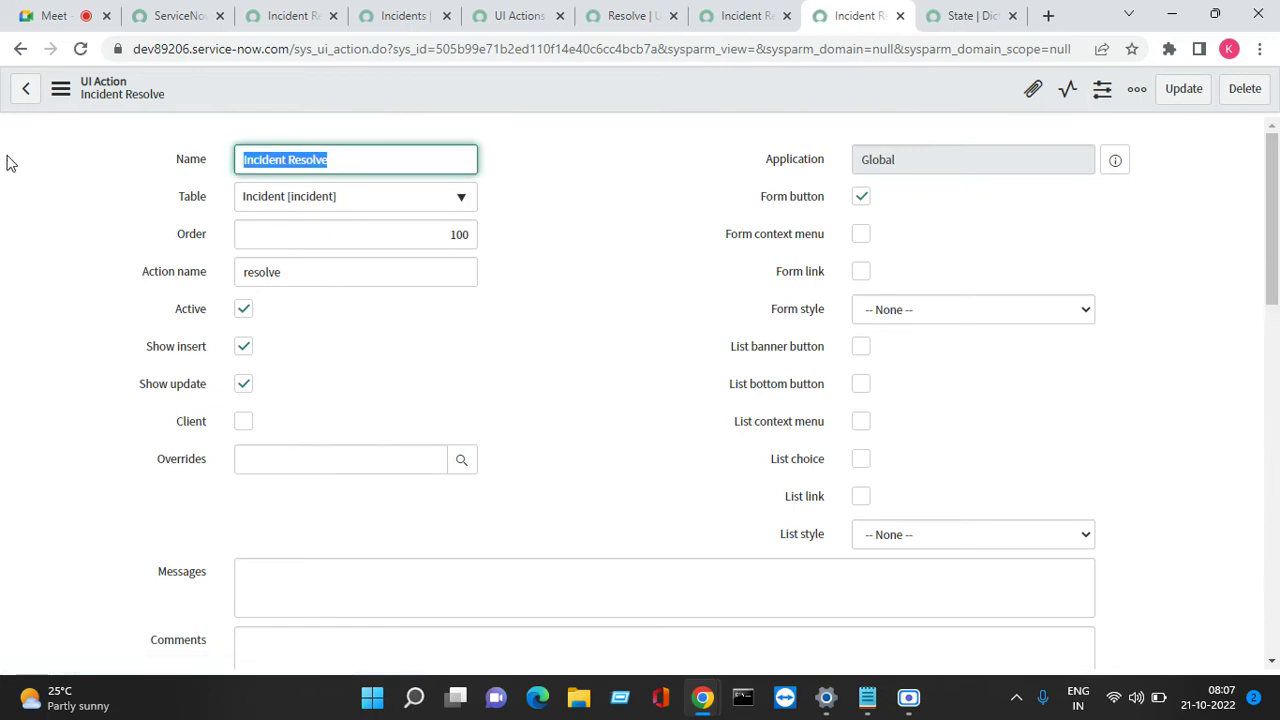
left_click(27, 91)
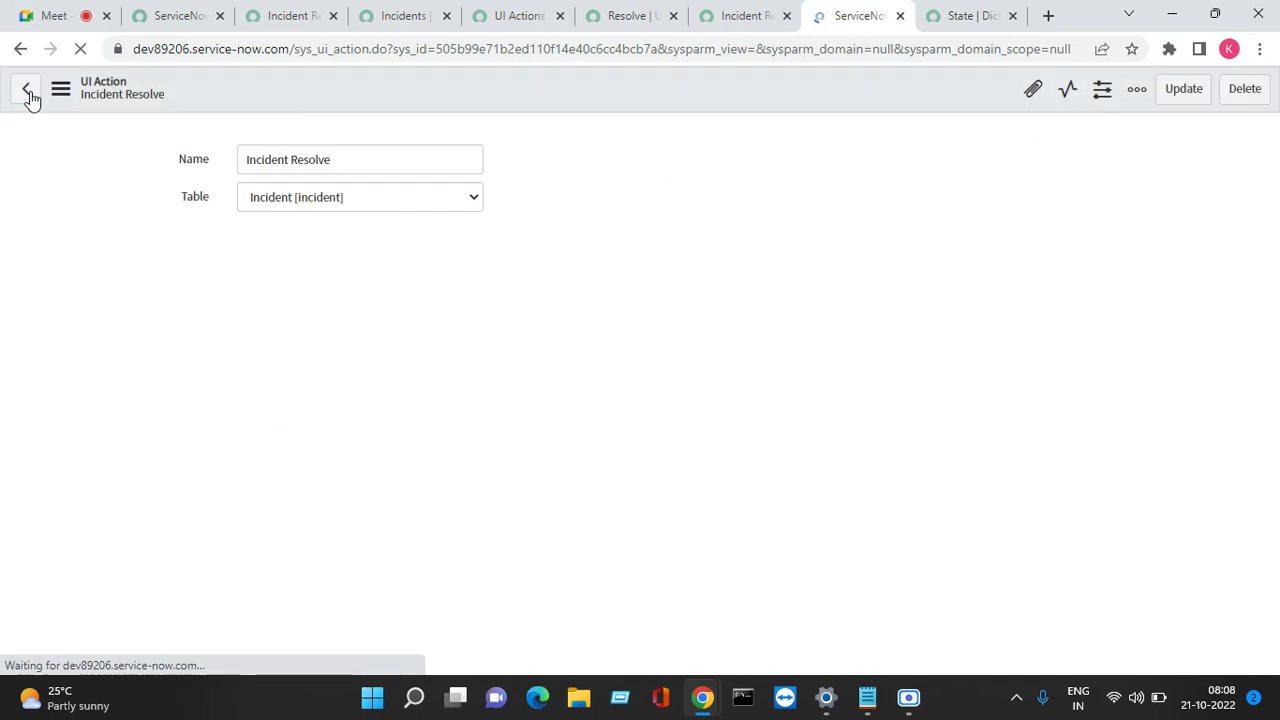
left_click(738, 16)
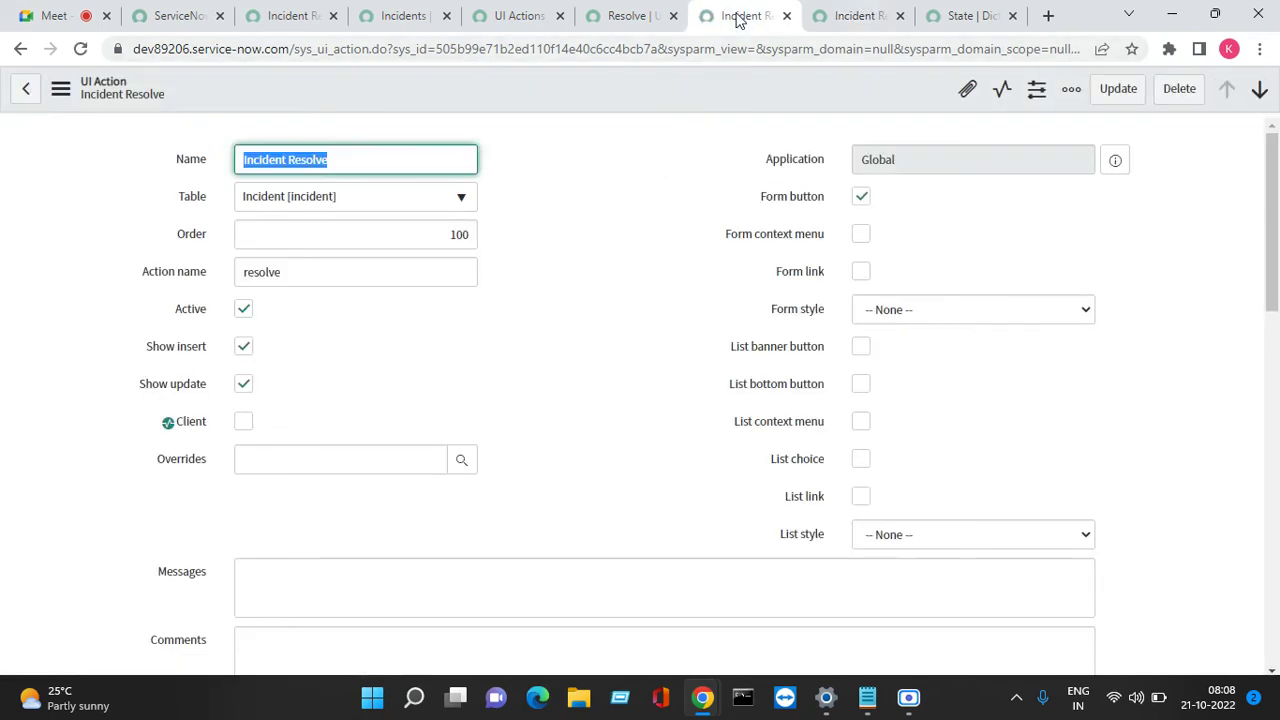
left_click(787, 16)
Open INC0010023 from the Incidents list in a new tab and run Incident Resolve on it again
left_click(410, 15)
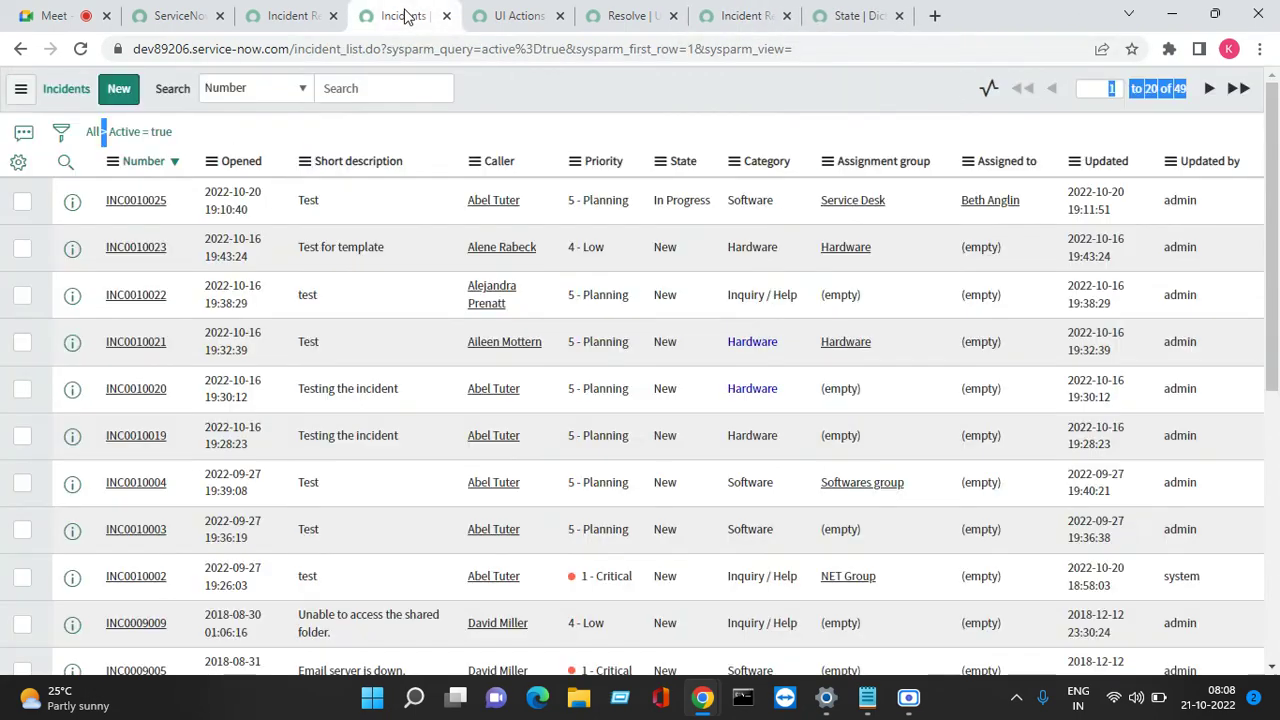
right_click(73, 252)
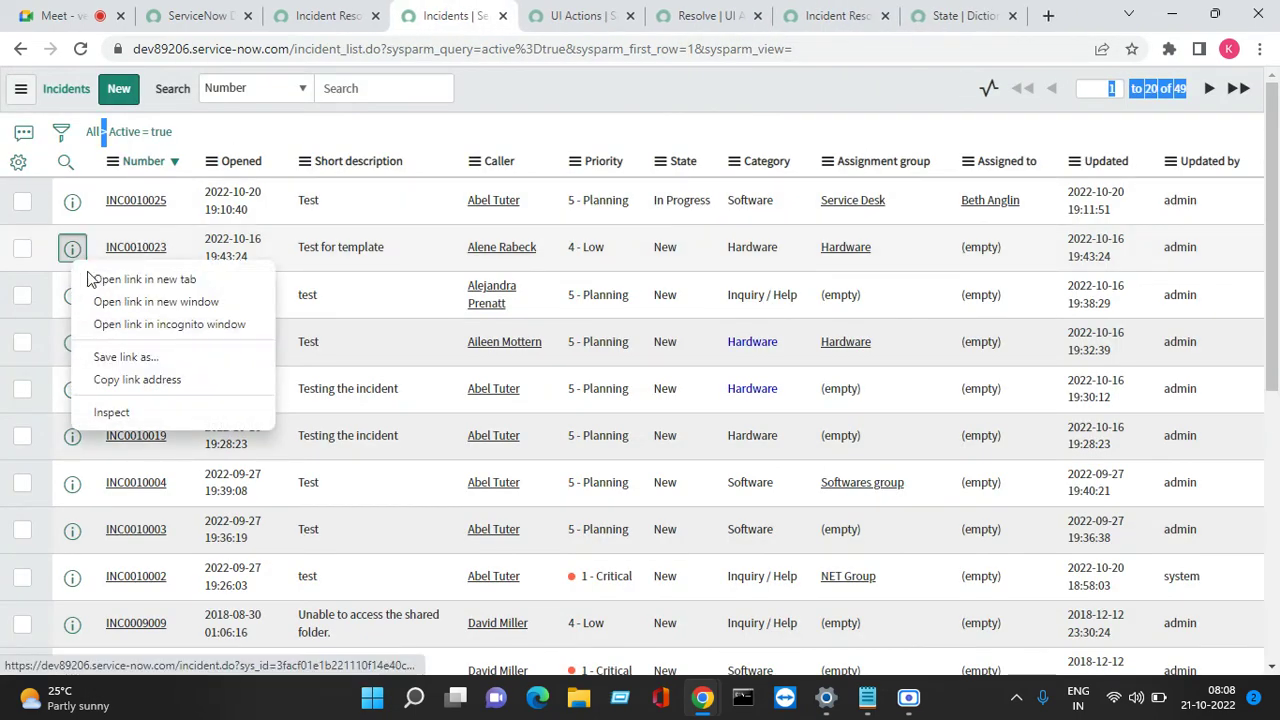
left_click(108, 288)
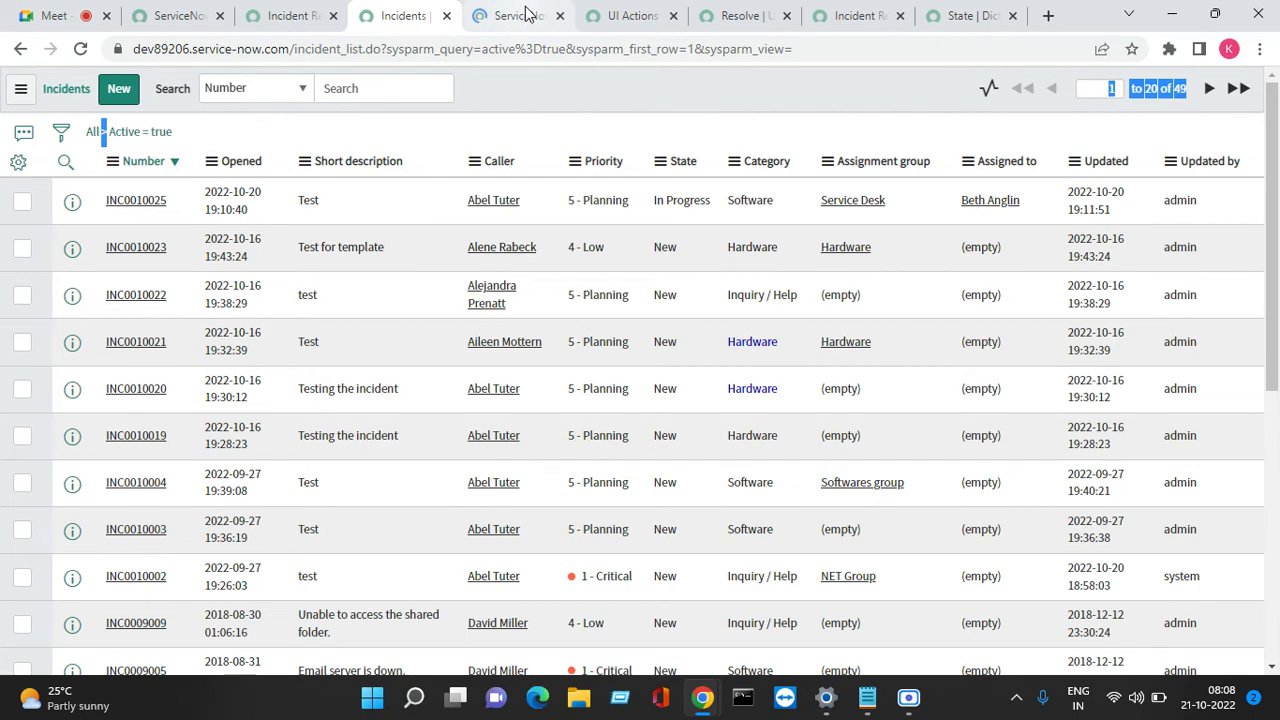
left_click(522, 15)
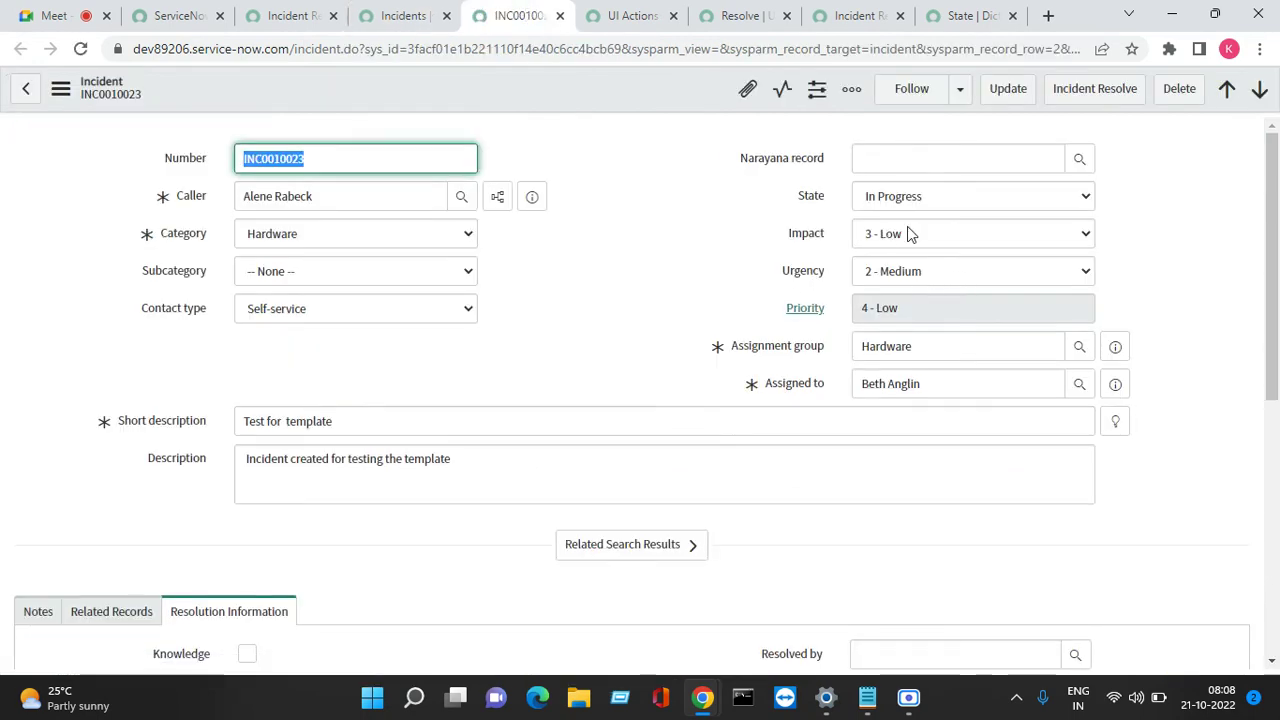
left_click(1080, 98)
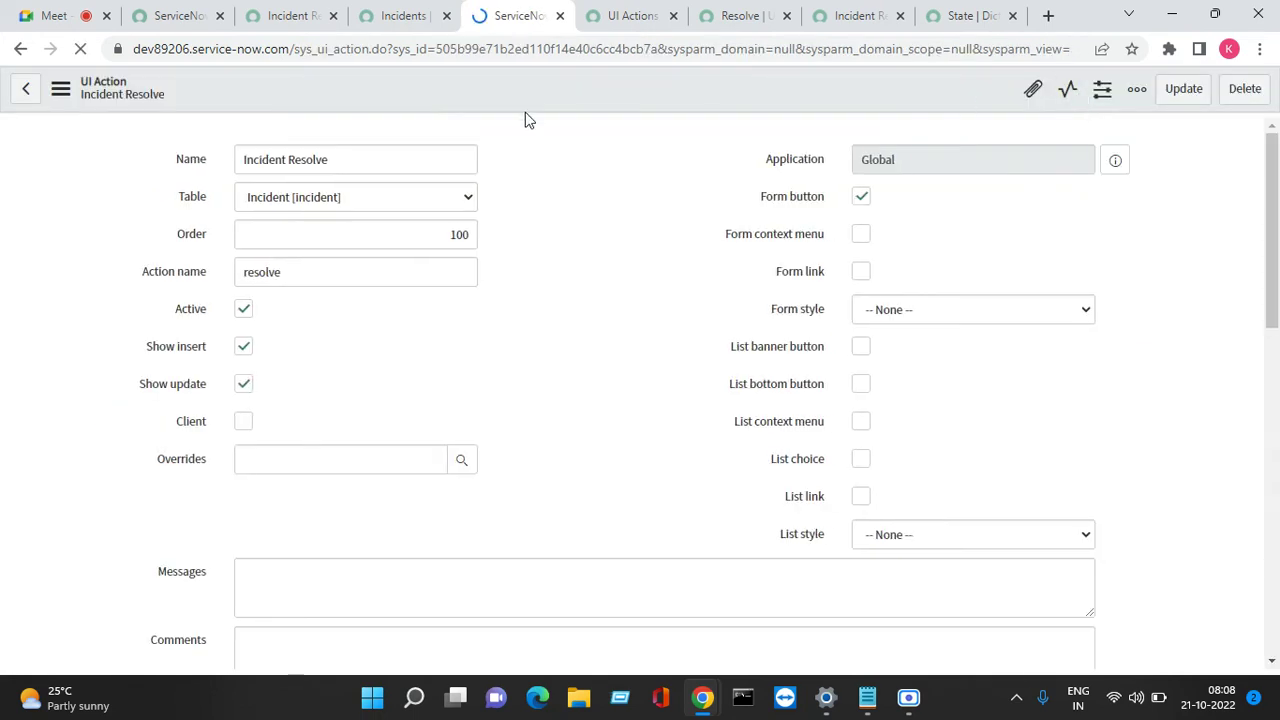
Examine the Incident Resolve script and compare its serverResolve() function with the one in the Resolve UI action
left_click(1273, 665)
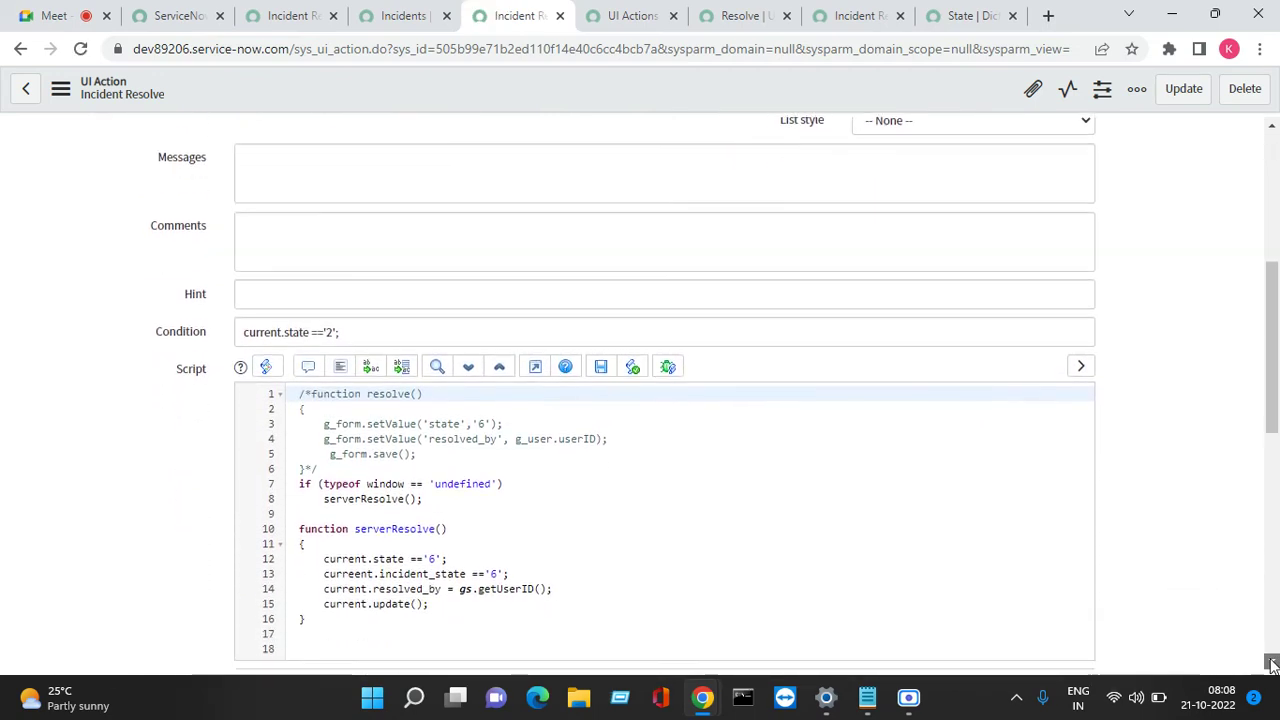
left_click(1273, 665)
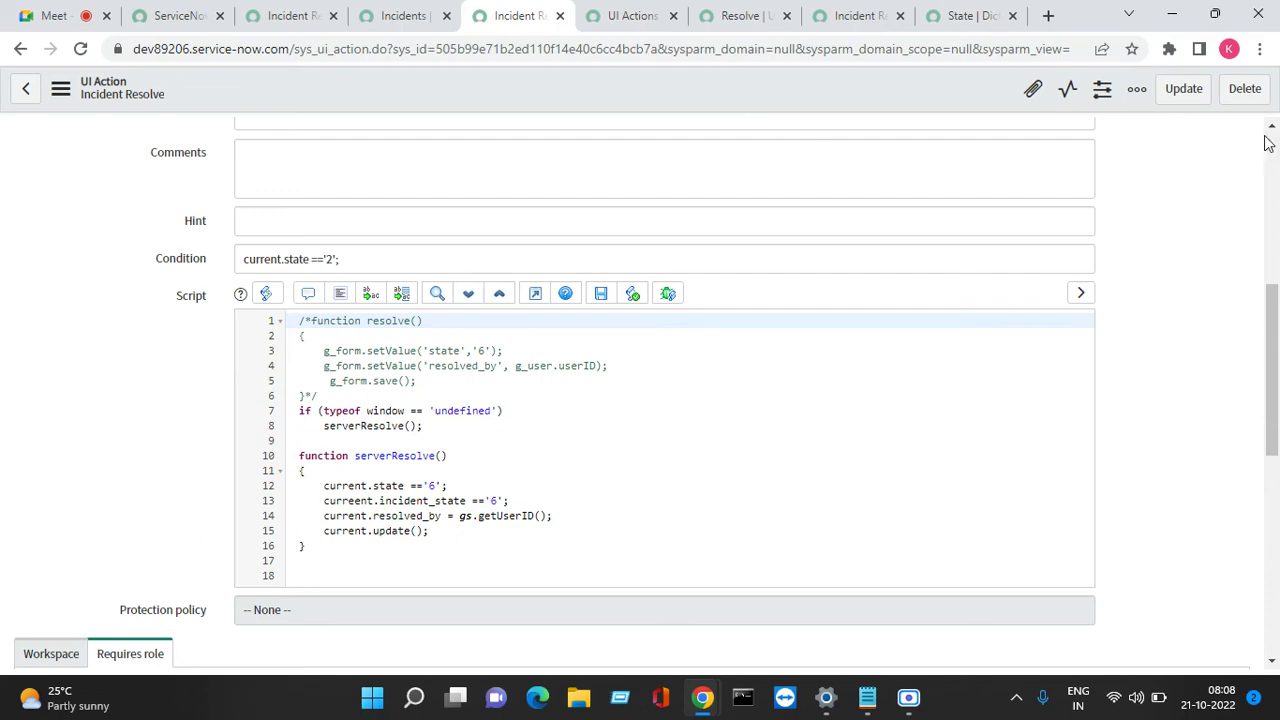
scroll(1268, 143, "up", 5)
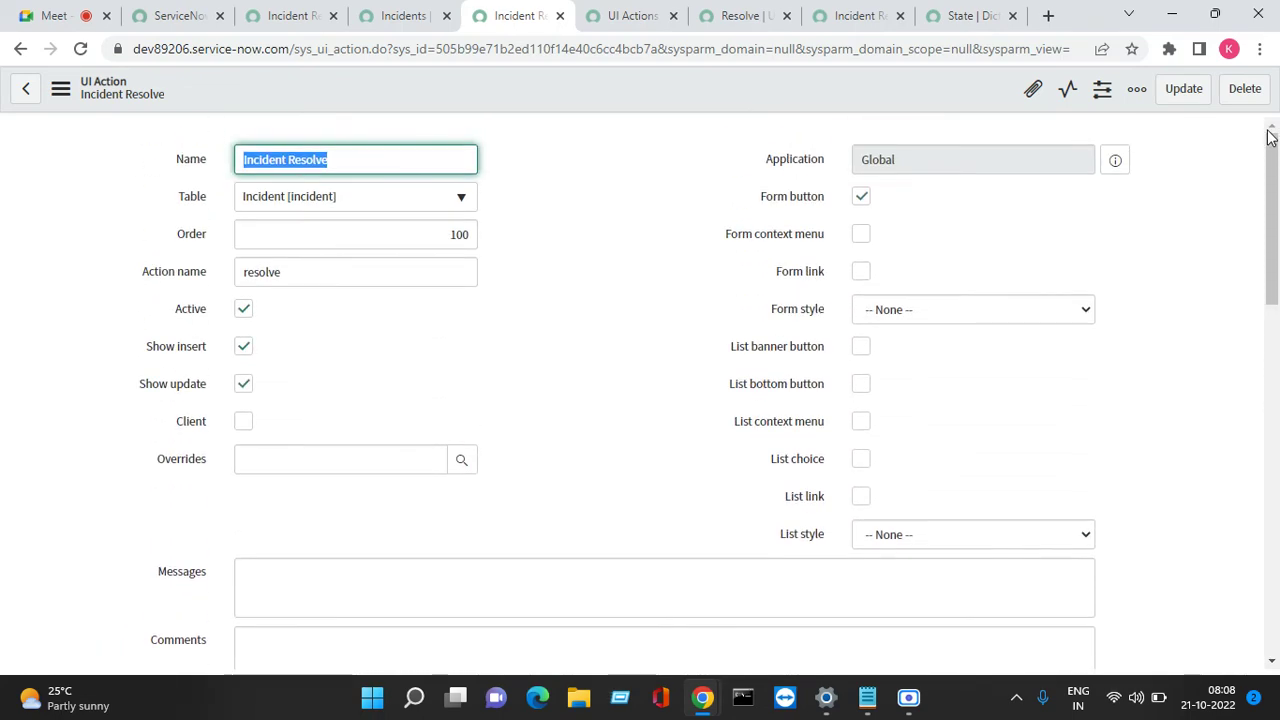
left_click(408, 18)
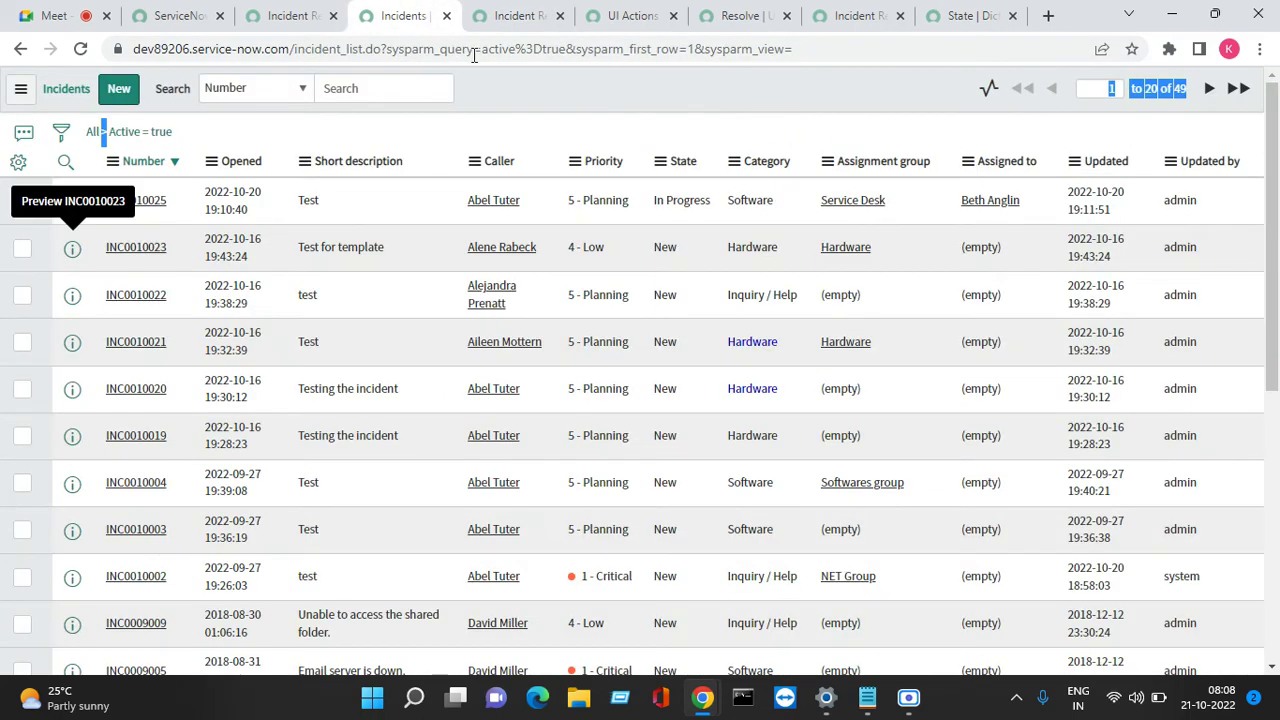
left_click(632, 16)
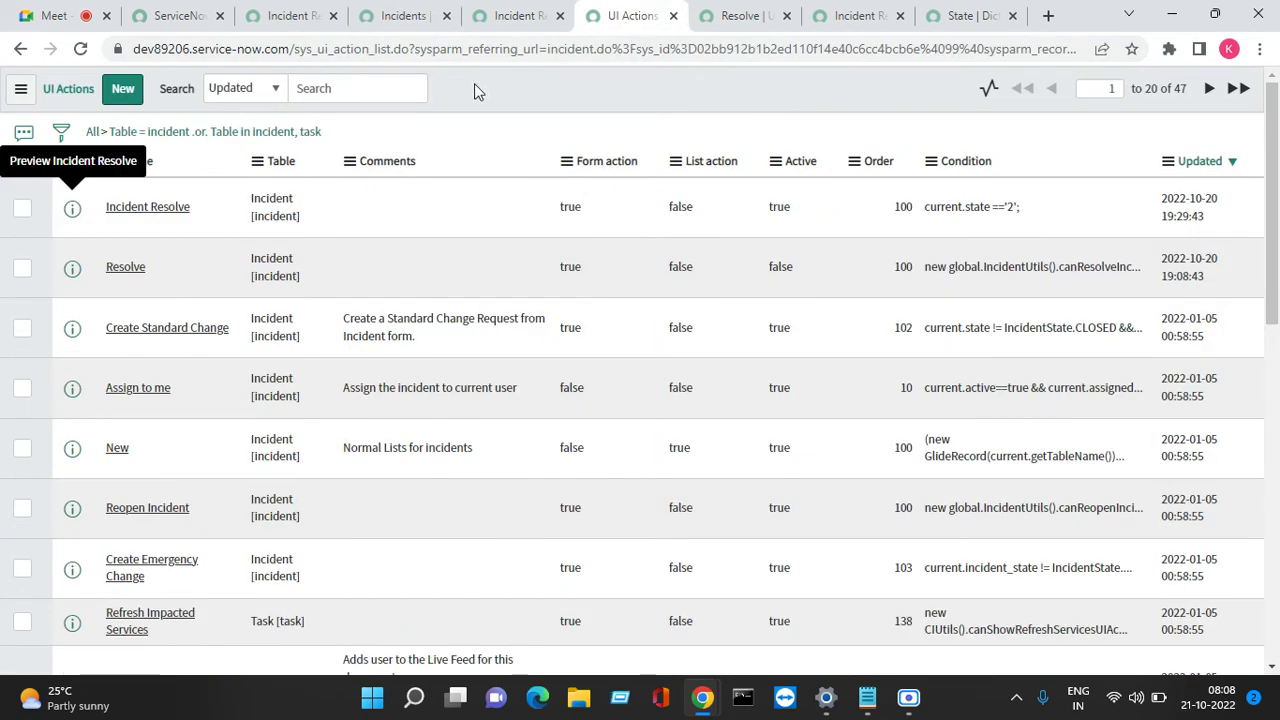
left_click(733, 16)
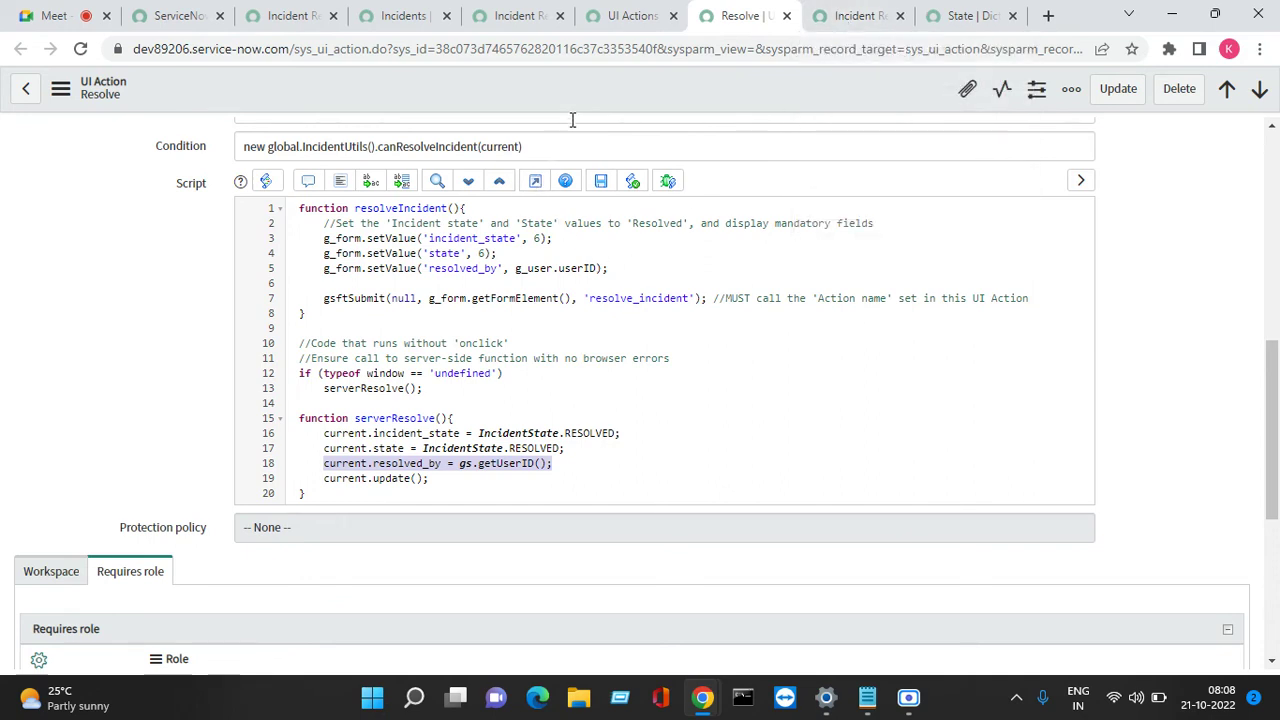
left_click(528, 17)
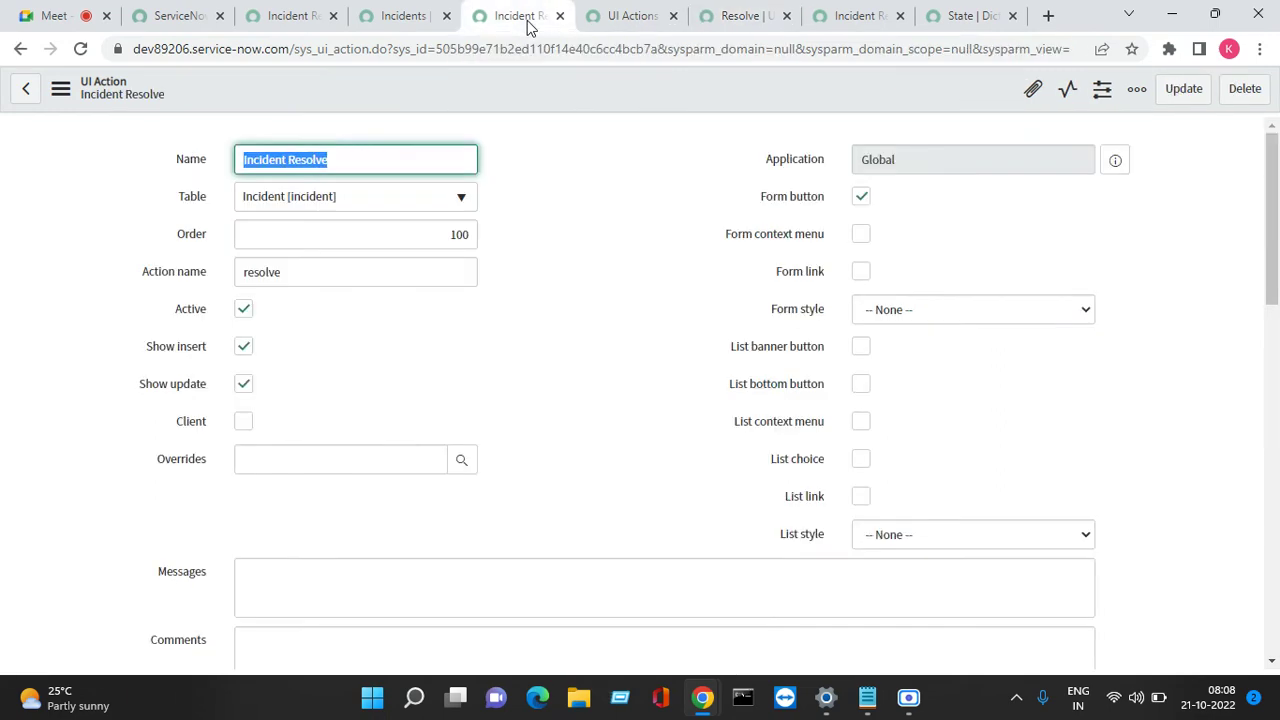
left_click(1271, 662)
left_click_drag(1271, 662, 1273, 666)
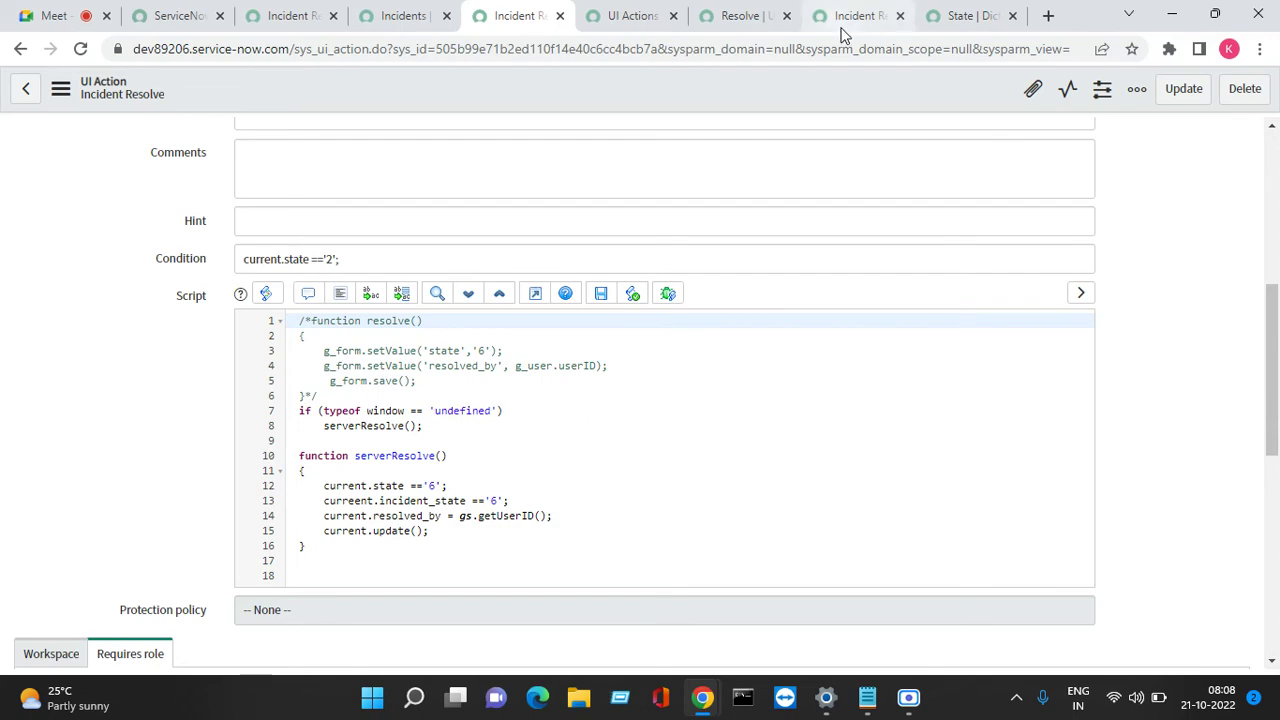
Close the leftover duplicate Incident Resolve tab beside the State dictionary entry
left_click(870, 16)
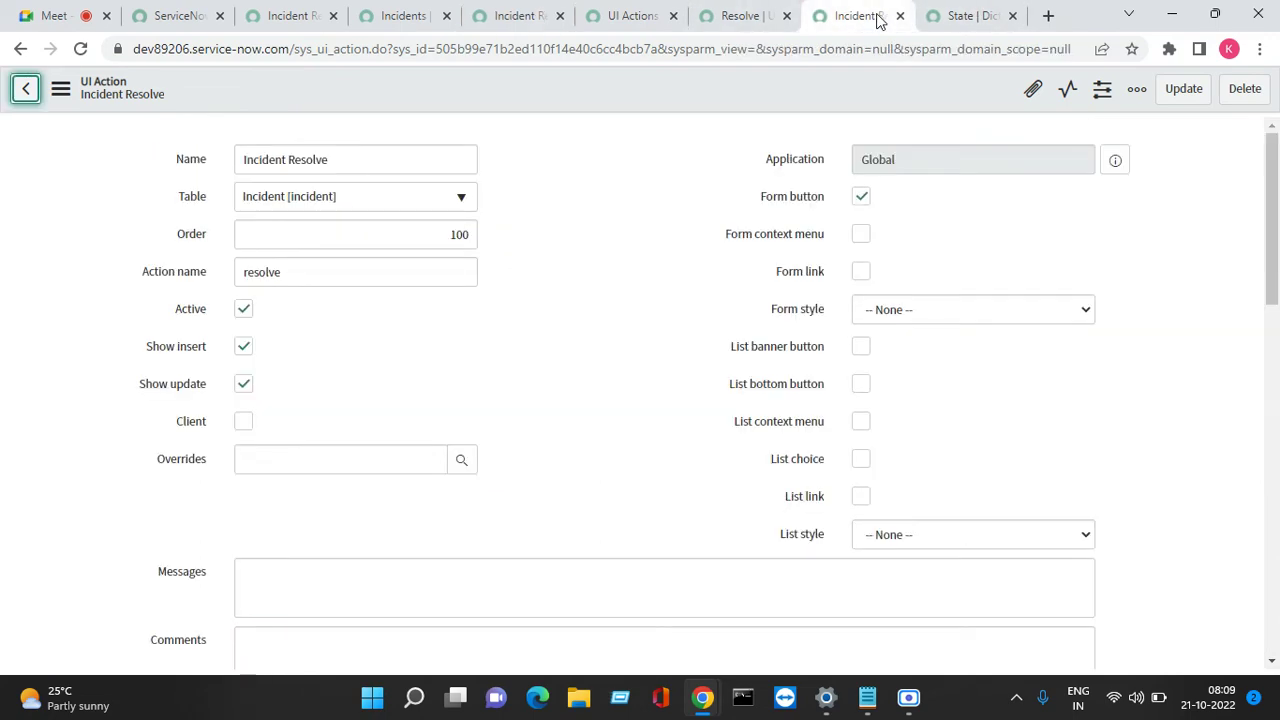
left_click(901, 16)
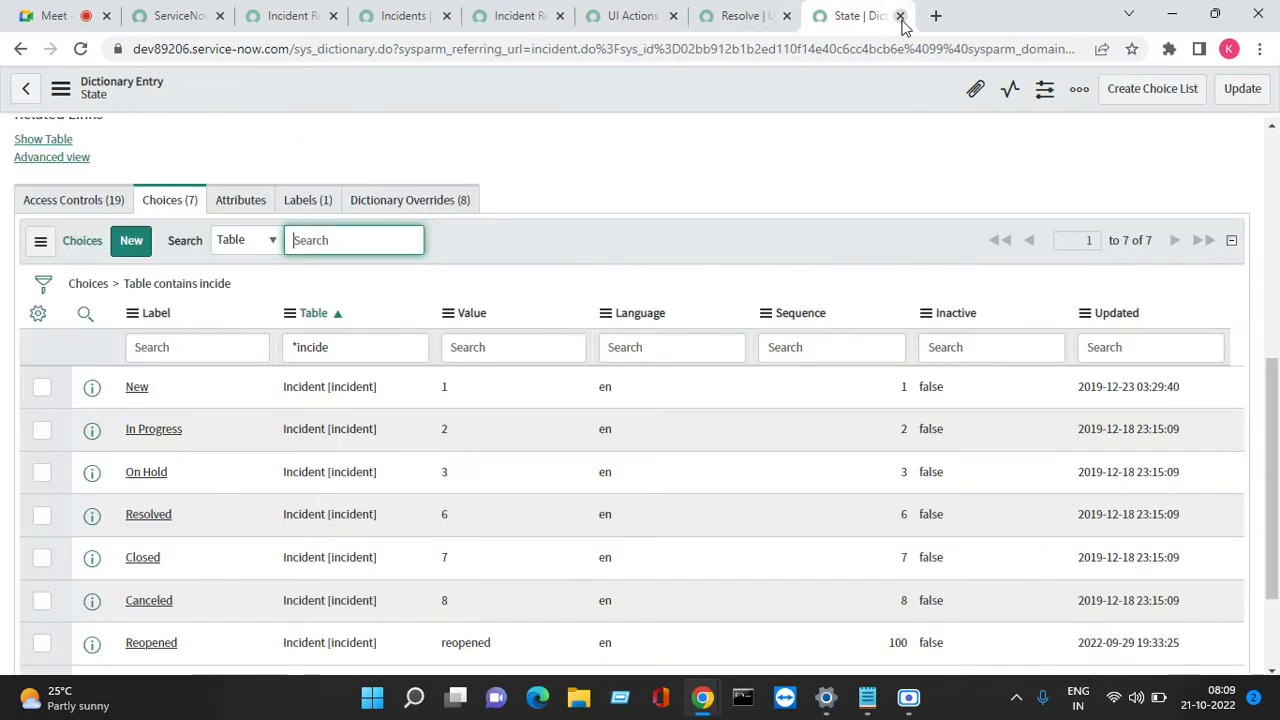
Open the IncidentState script include referenced in the Resolve UI action's serverResolve() function and examine its state constants
left_click(748, 16)
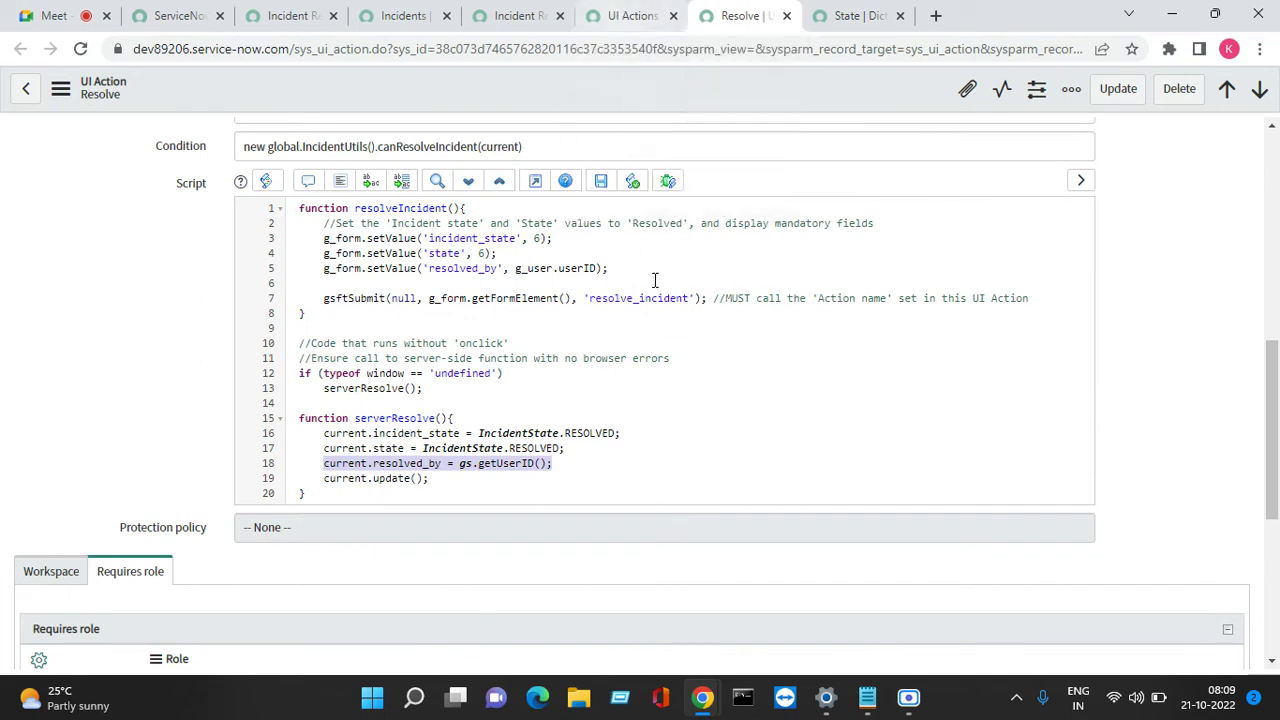
left_click(622, 432)
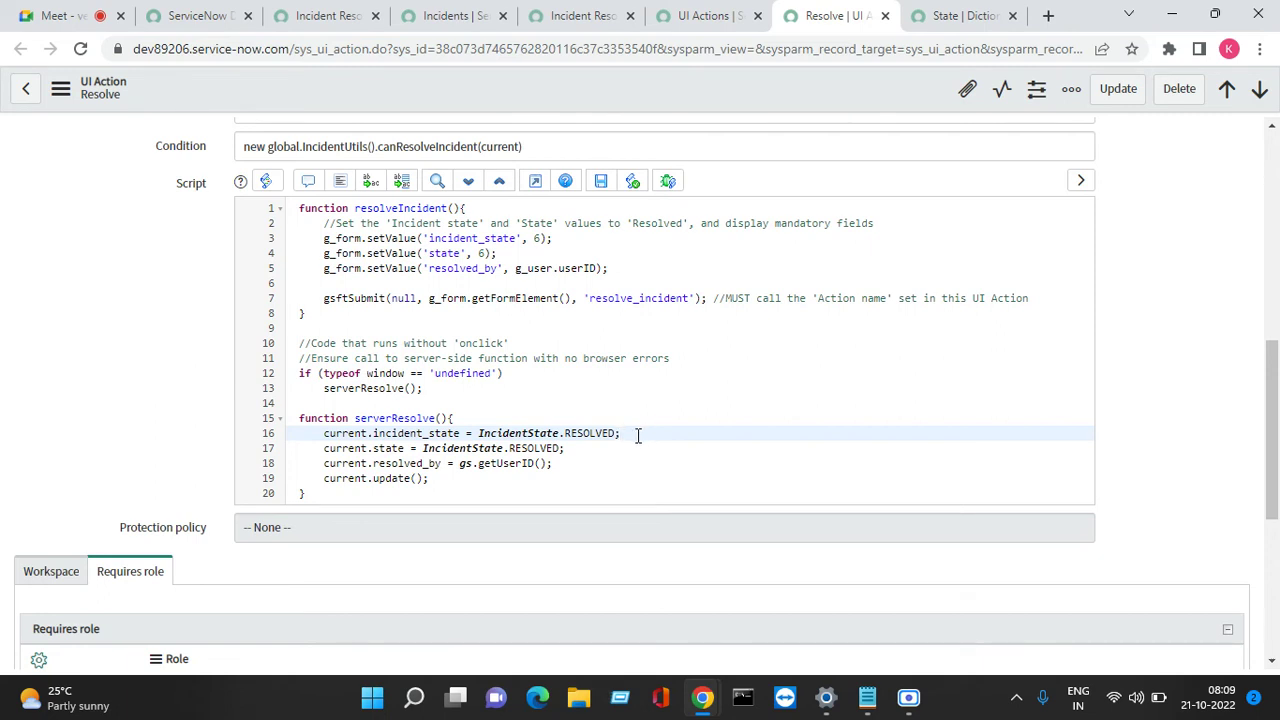
left_click_drag(638, 435, 482, 434)
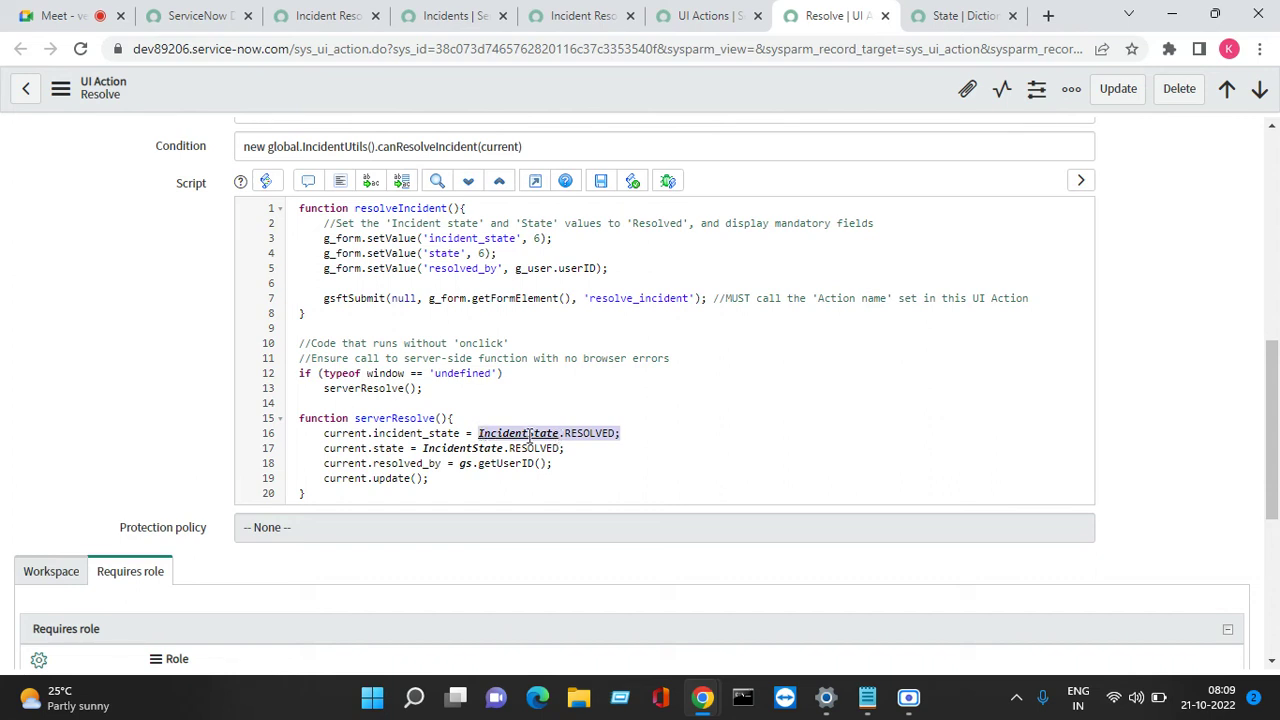
left_click(677, 460)
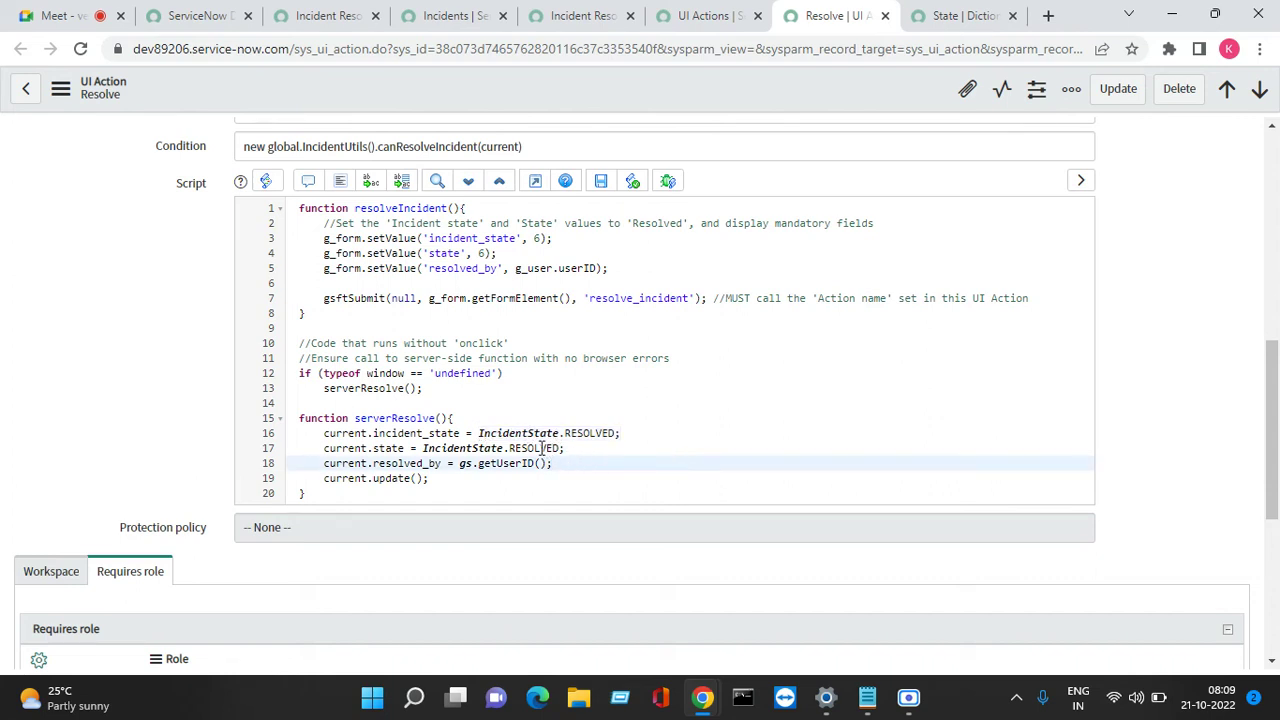
left_click(483, 433)
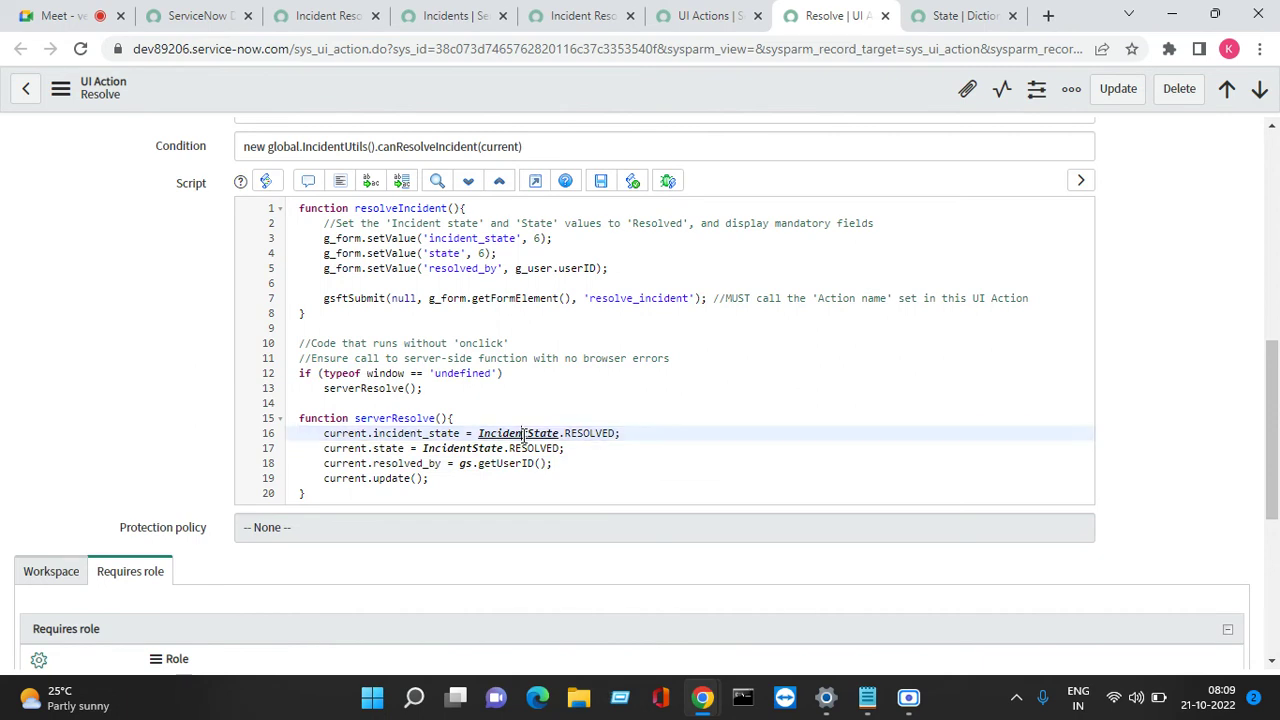
left_click(522, 433, "ctrl")
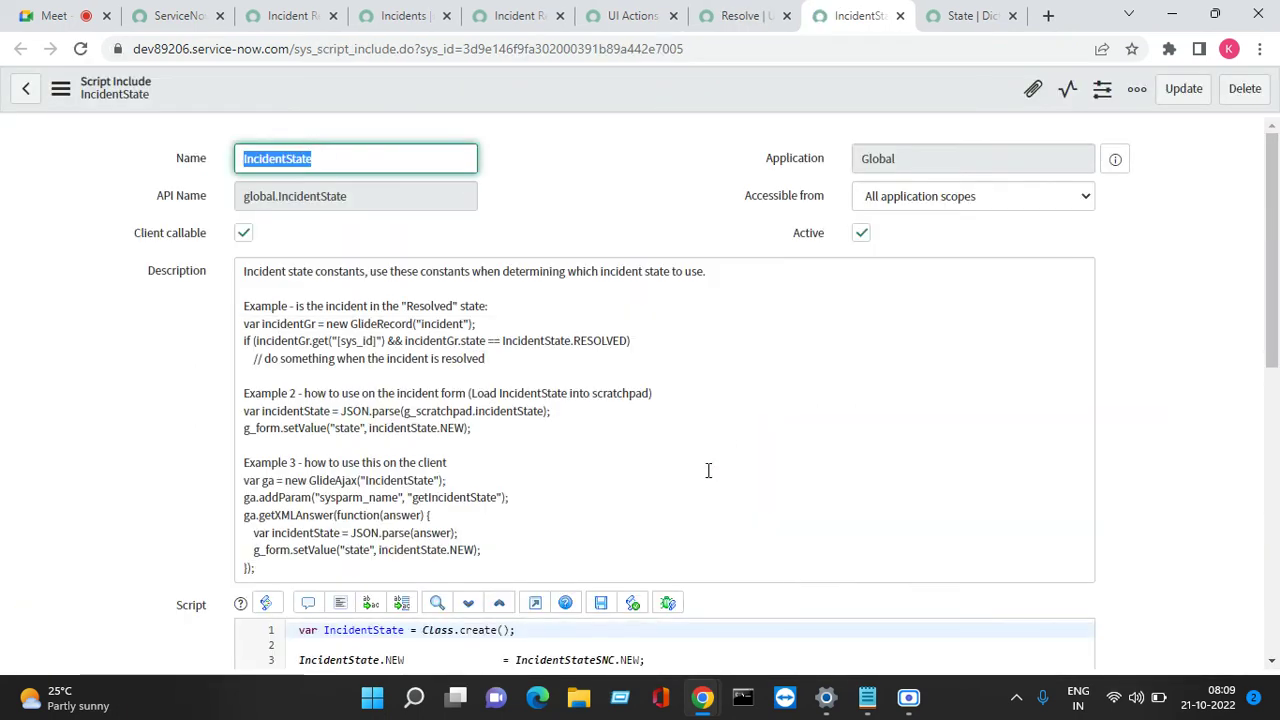
scroll(1277, 424, "down", 3)
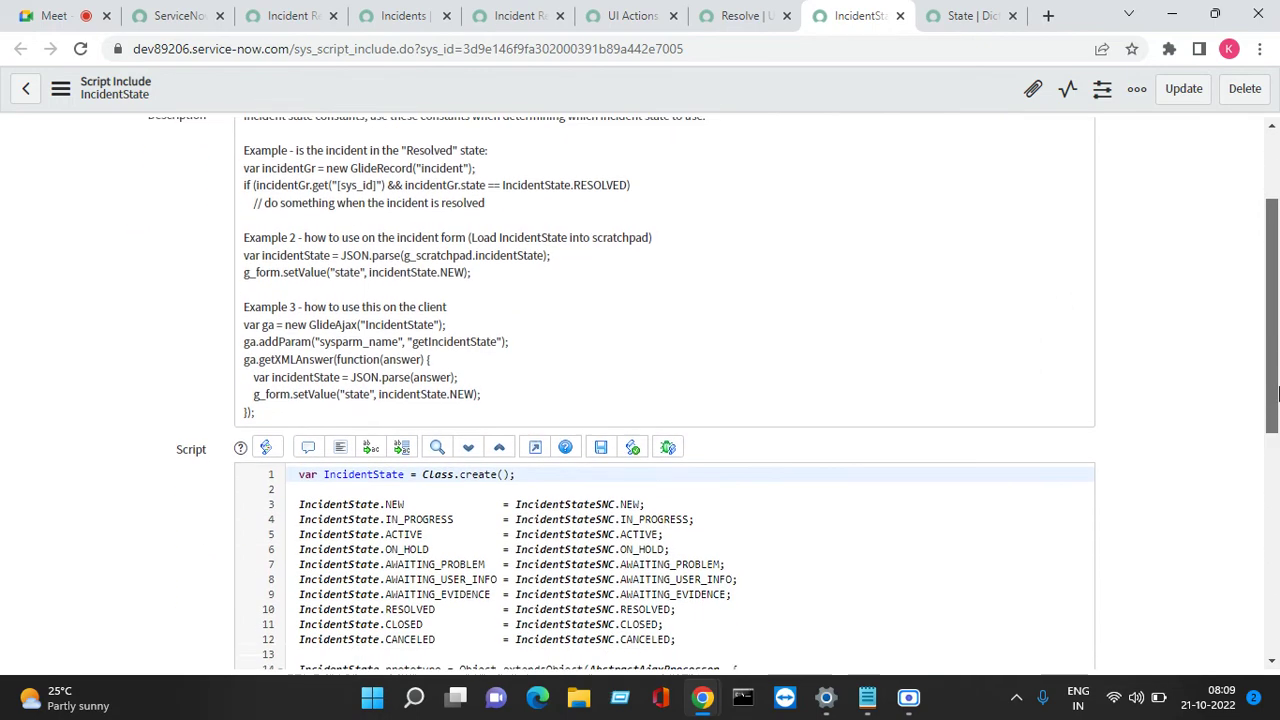
scroll(1277, 424, "down", 1)
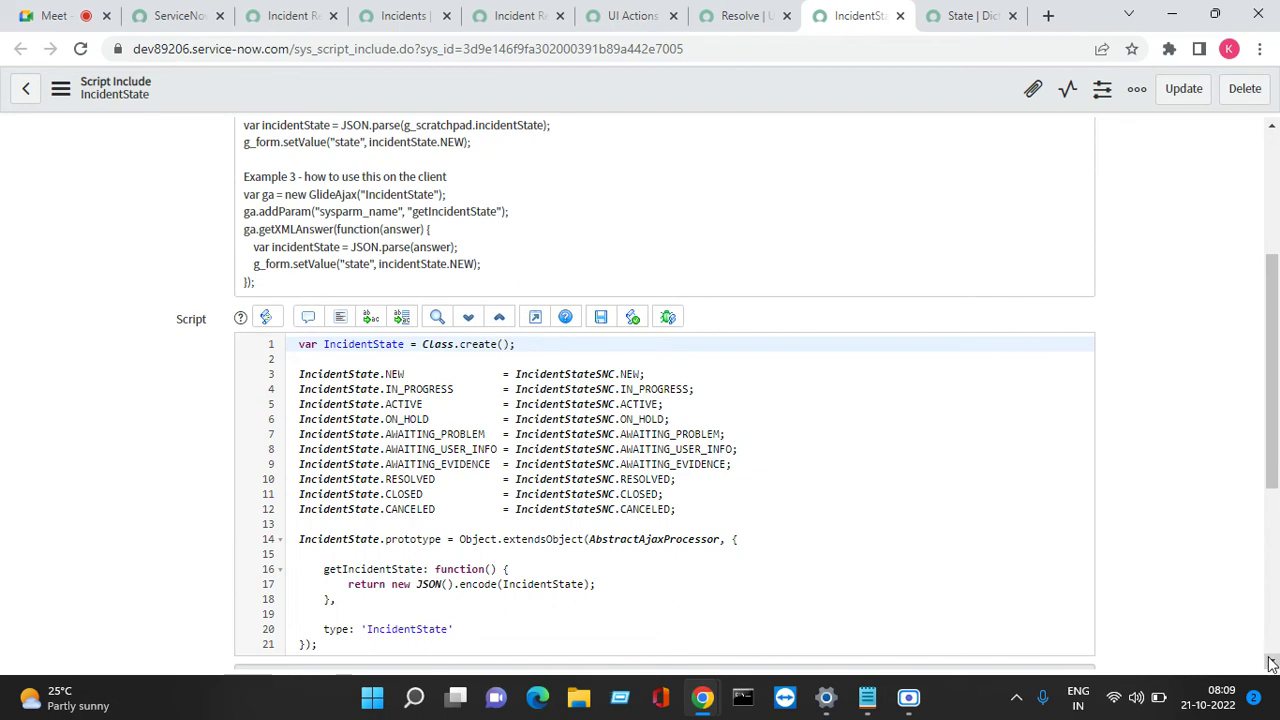
left_click(1272, 663)
left_click(1272, 663)
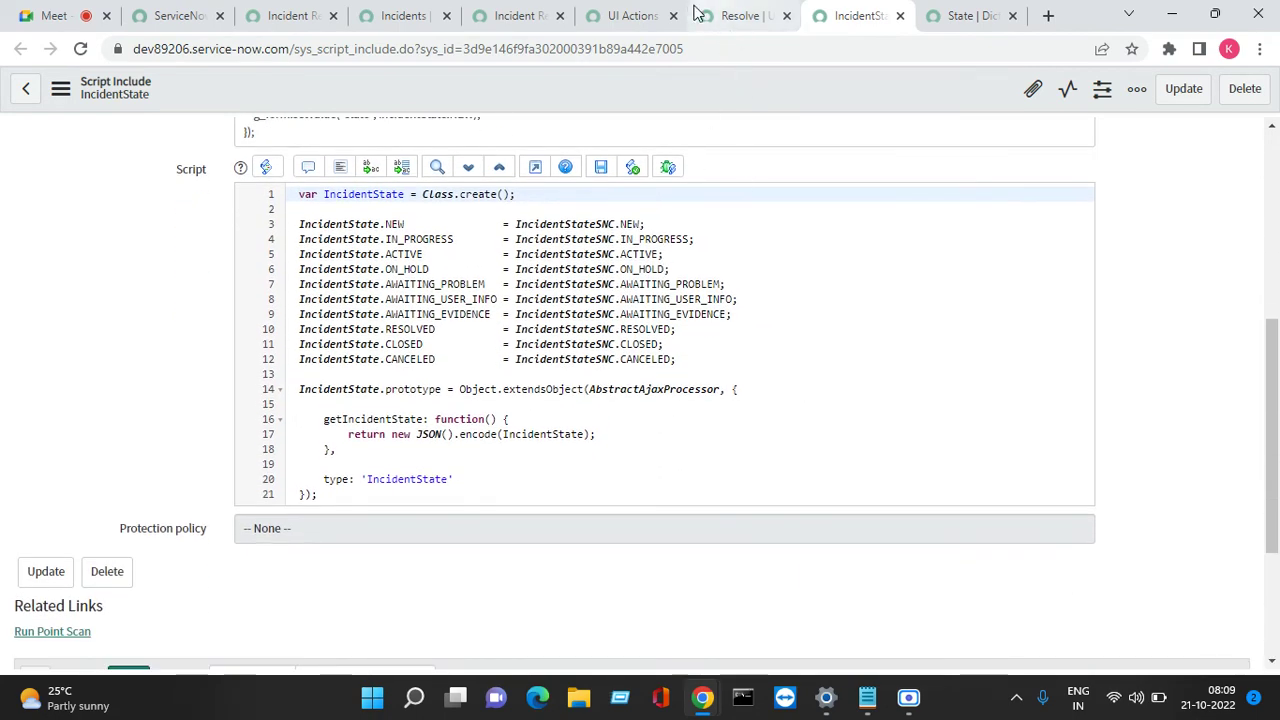
Copy the complete serverResolve() function from the script of the Resolve UI action
left_click(515, 20)
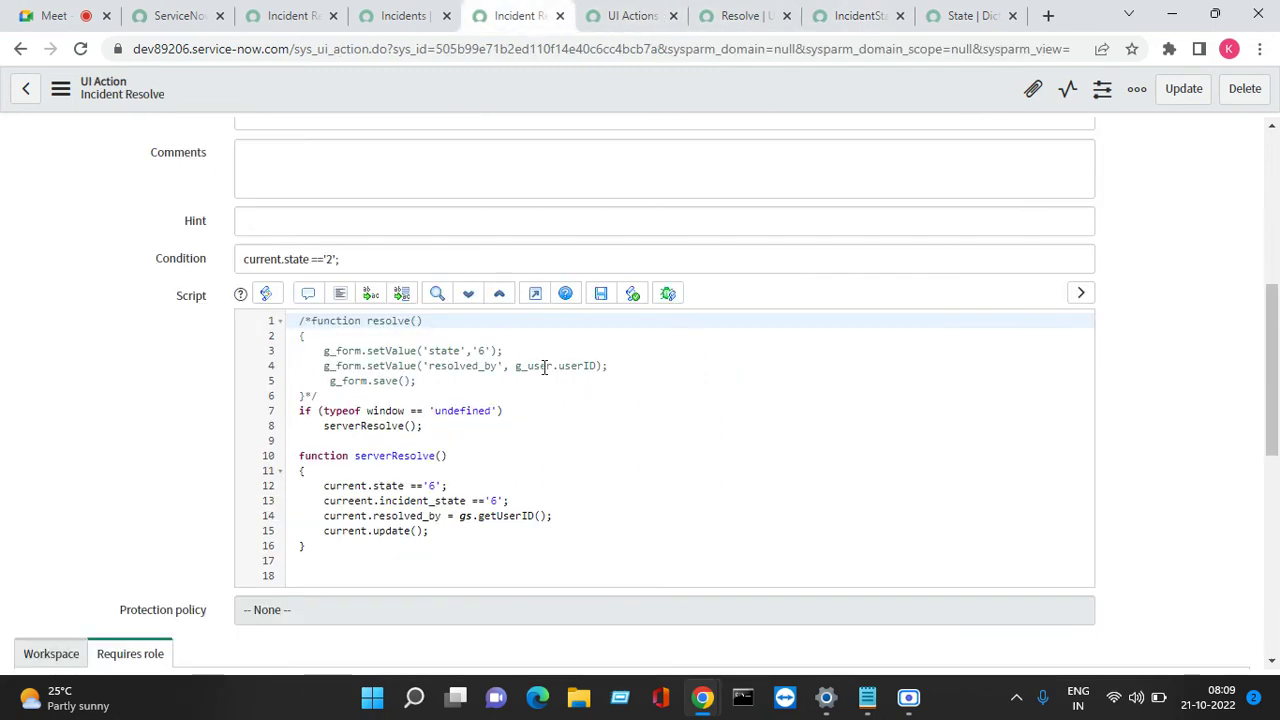
left_click(635, 14)
left_click(740, 15)
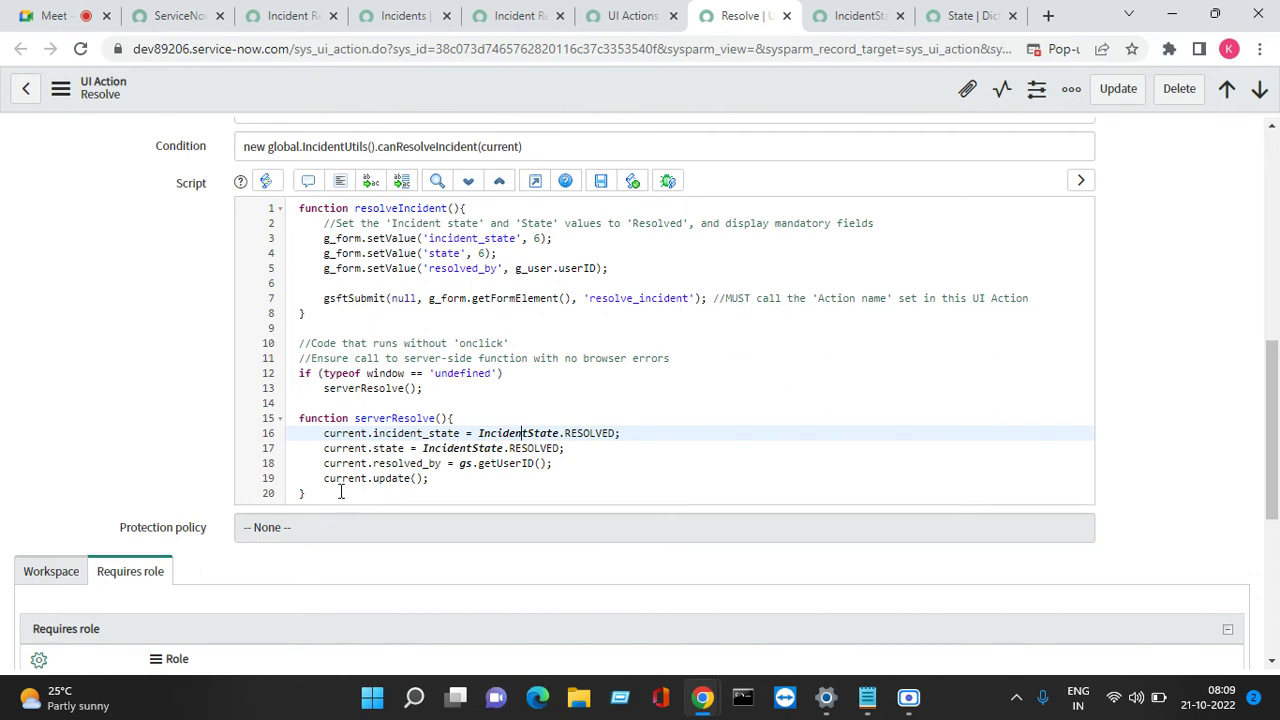
left_click_drag(340, 492, 302, 421)
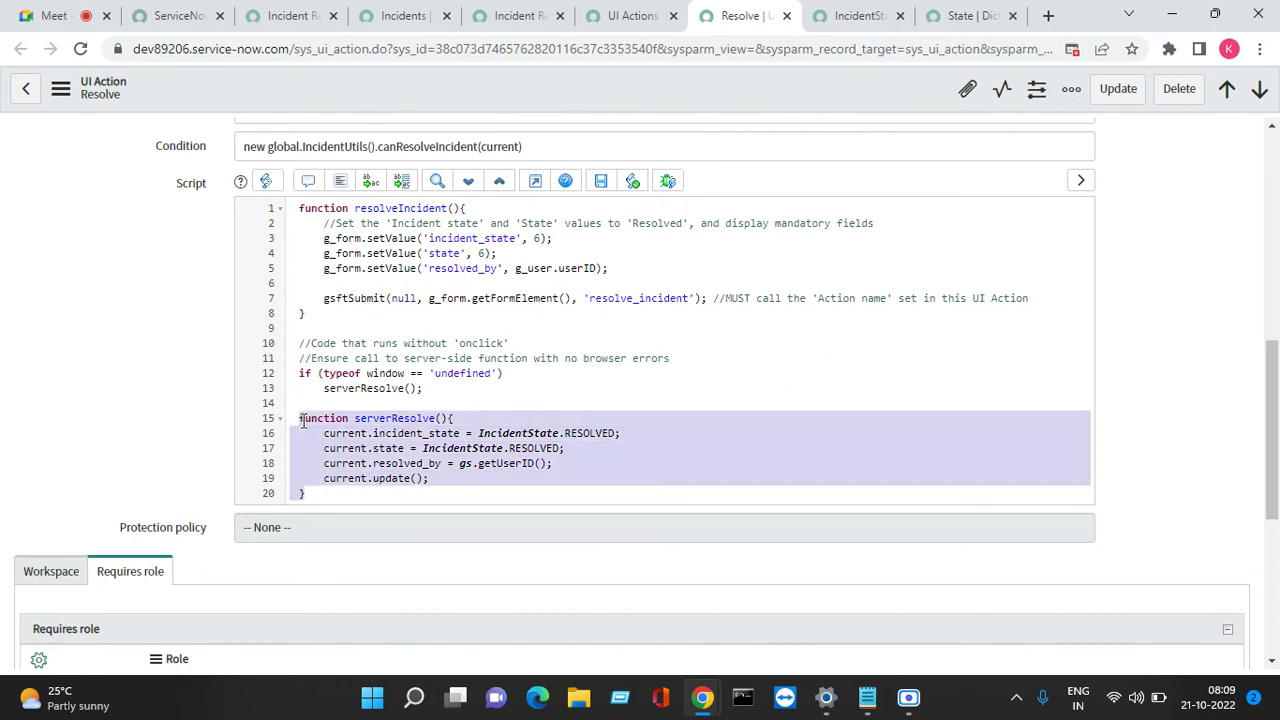
right_click(302, 421)
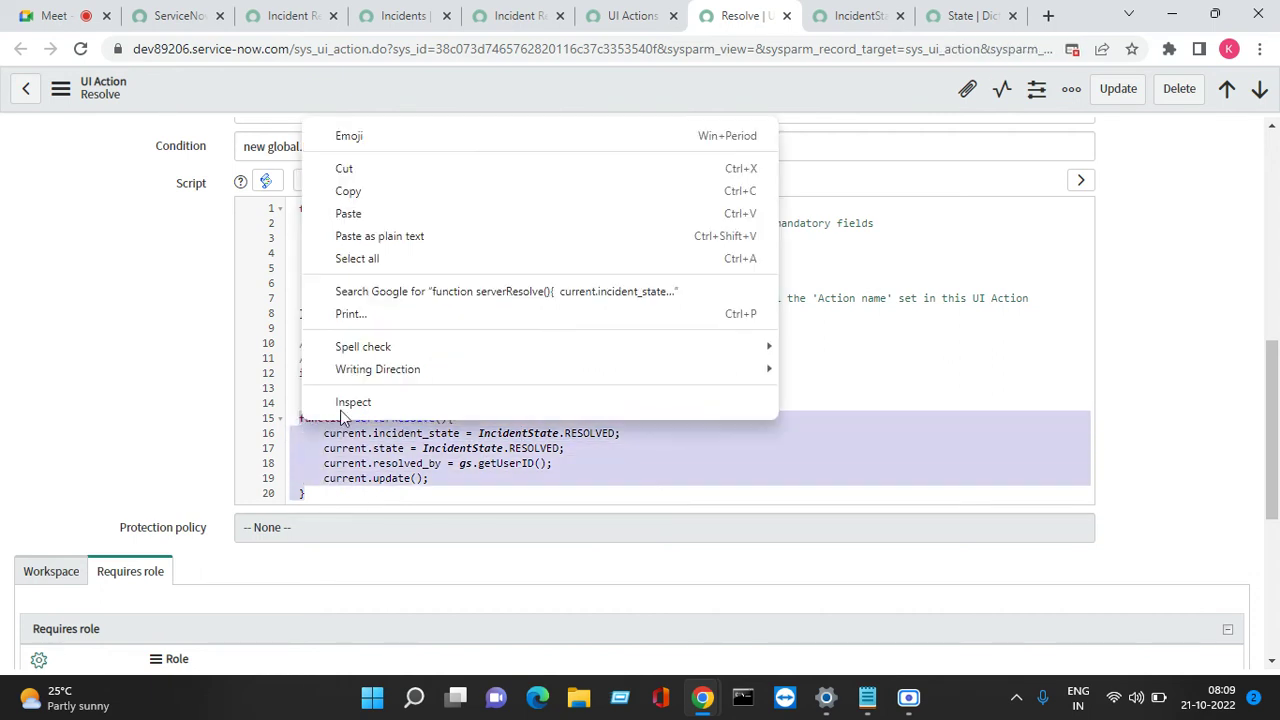
left_click(350, 191)
Replace the serverResolve() function in the Incident Resolve script with the copied one and save the UI action
left_click(516, 18)
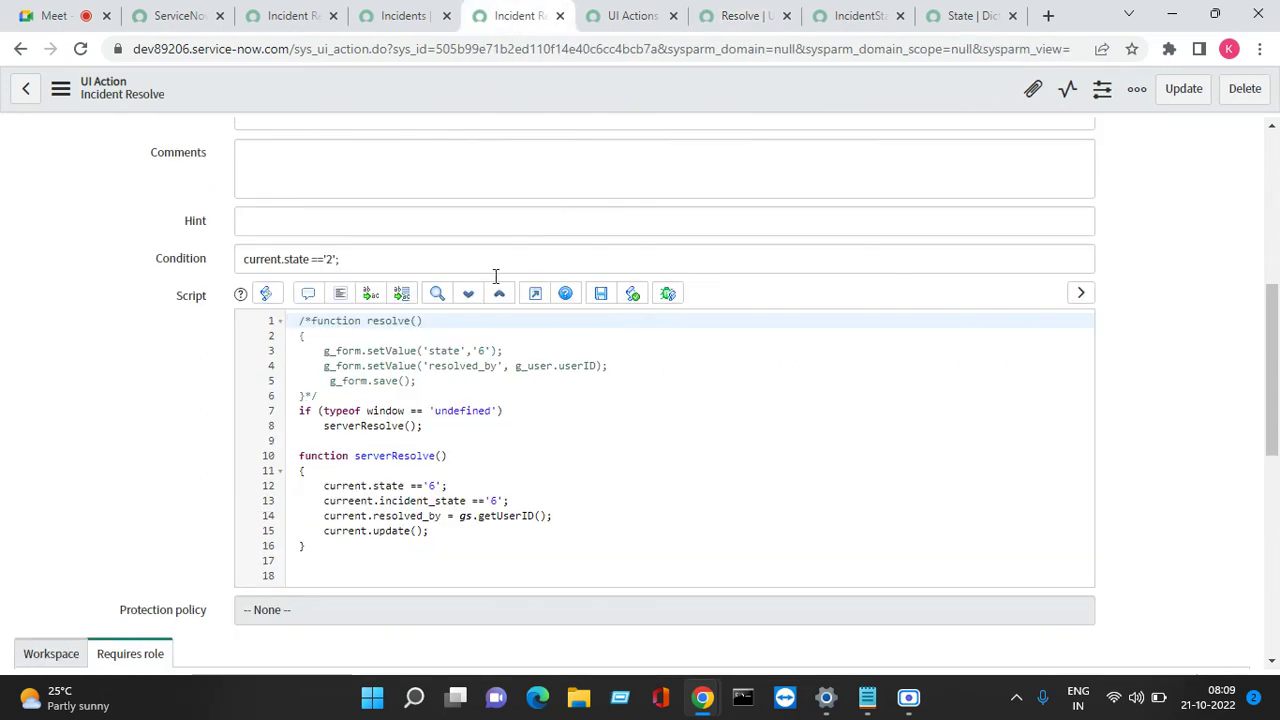
left_click_drag(323, 543, 298, 463)
key("Delete")
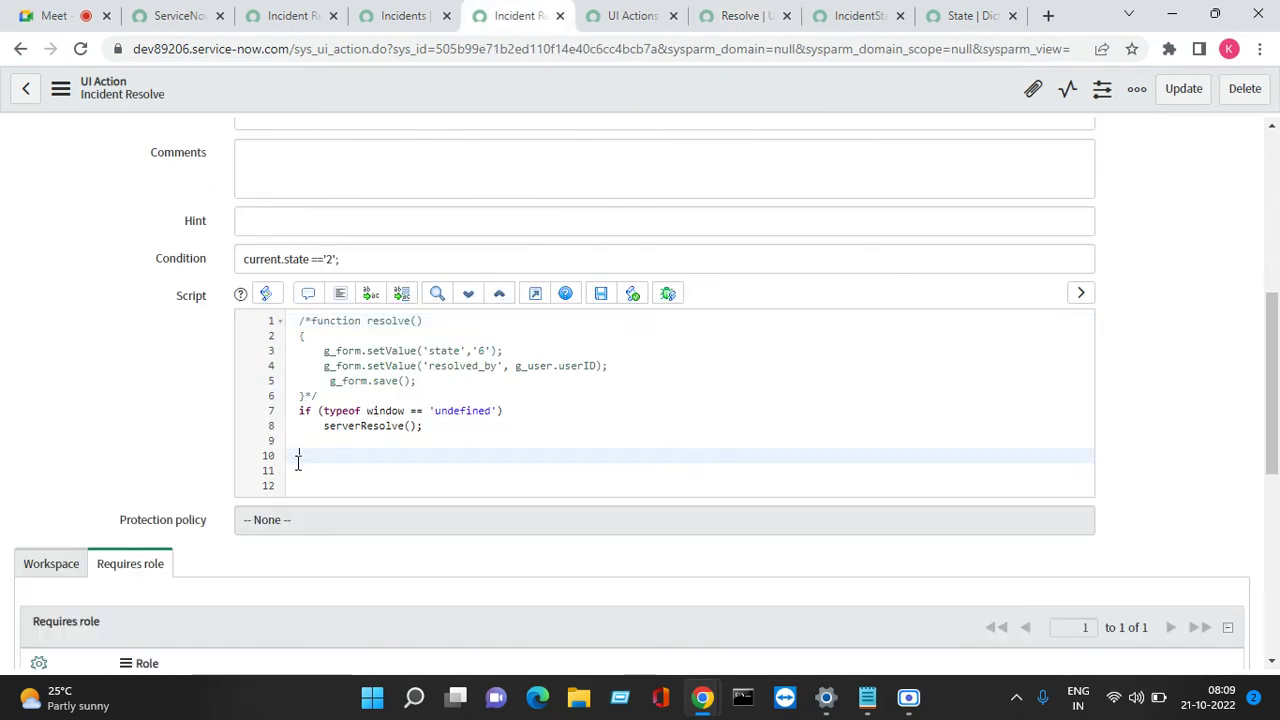
key("ctrl+v")
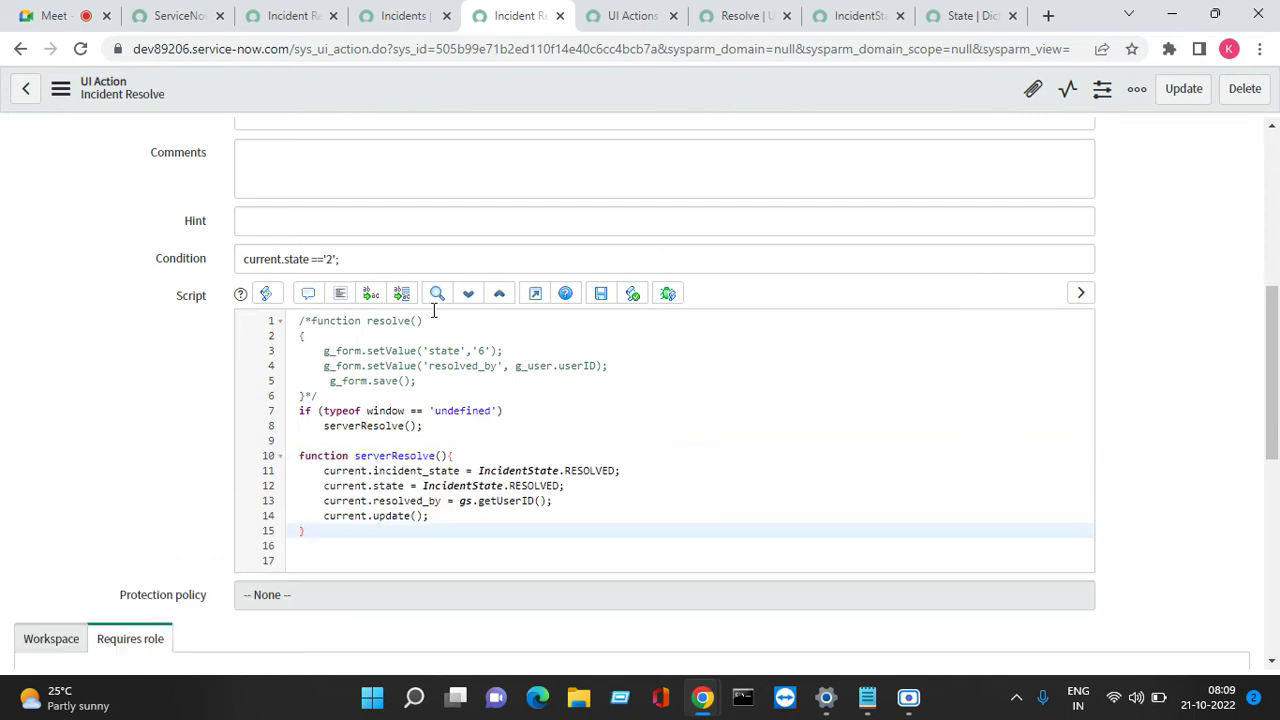
right_click(560, 83)
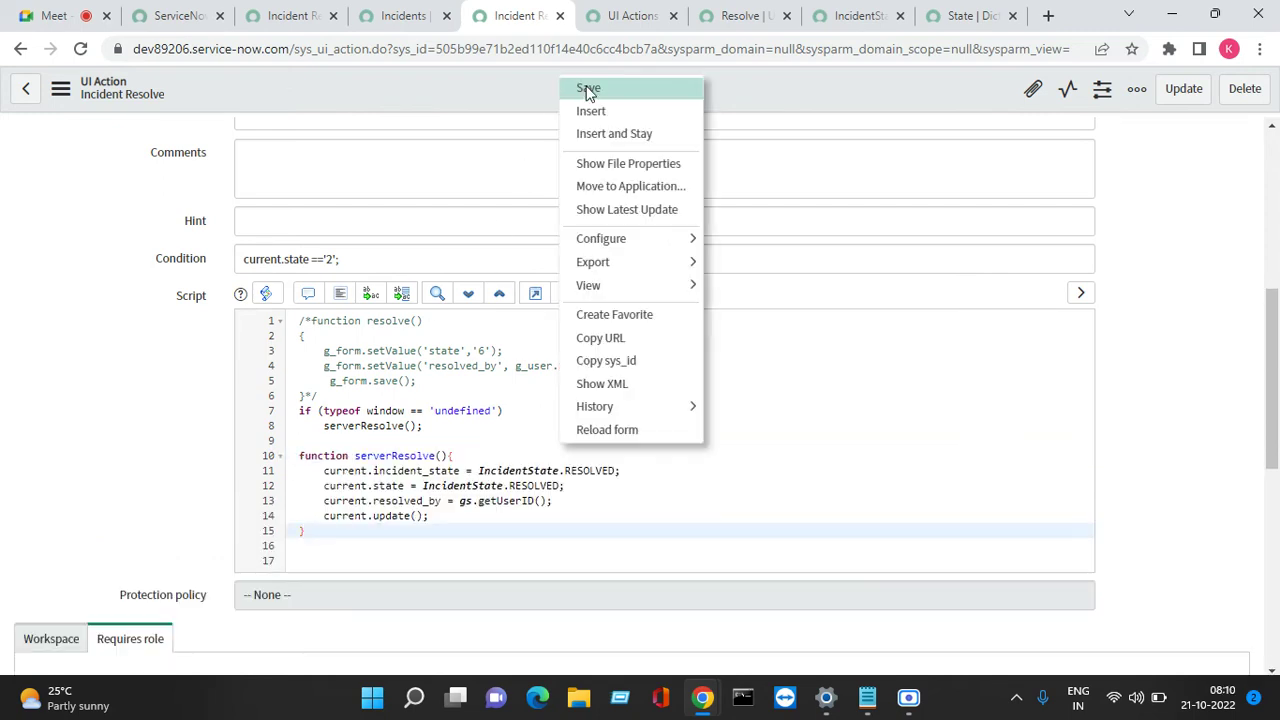
left_click(590, 89)
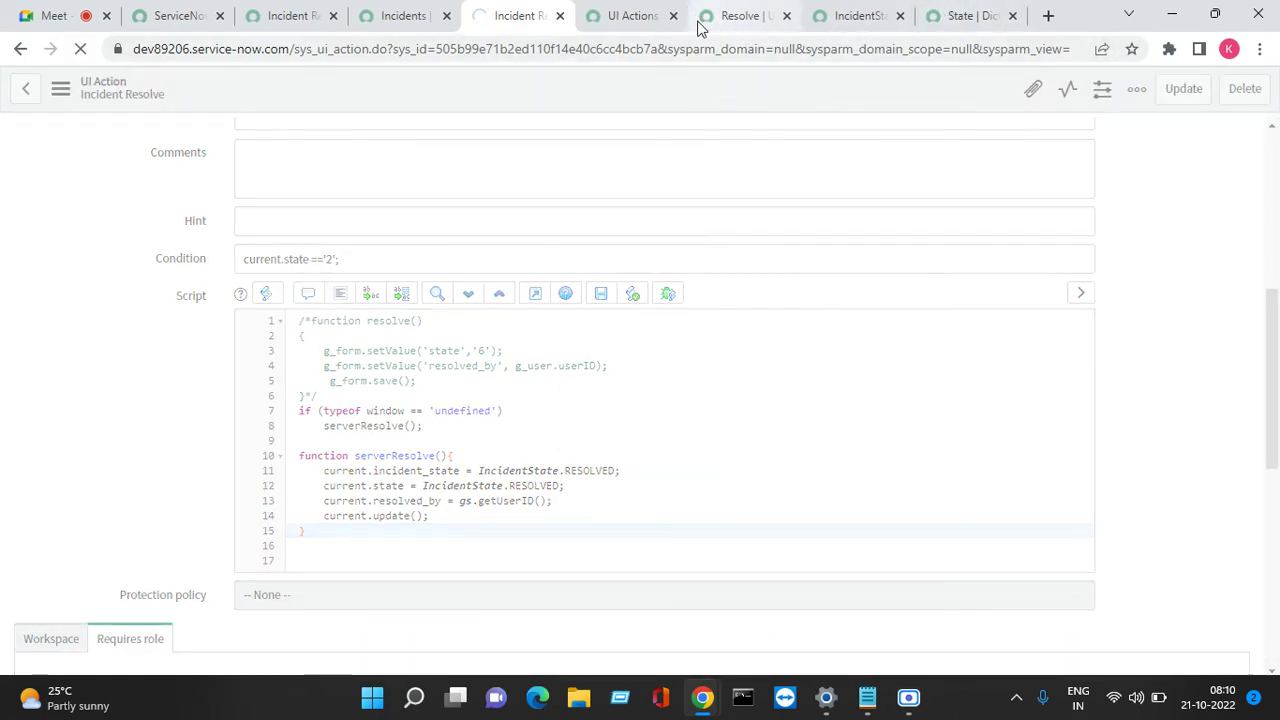
Open INC0010023 from the Incidents list in a new tab, run Incident Resolve on it and dismiss the resulting messages
left_click(400, 15)
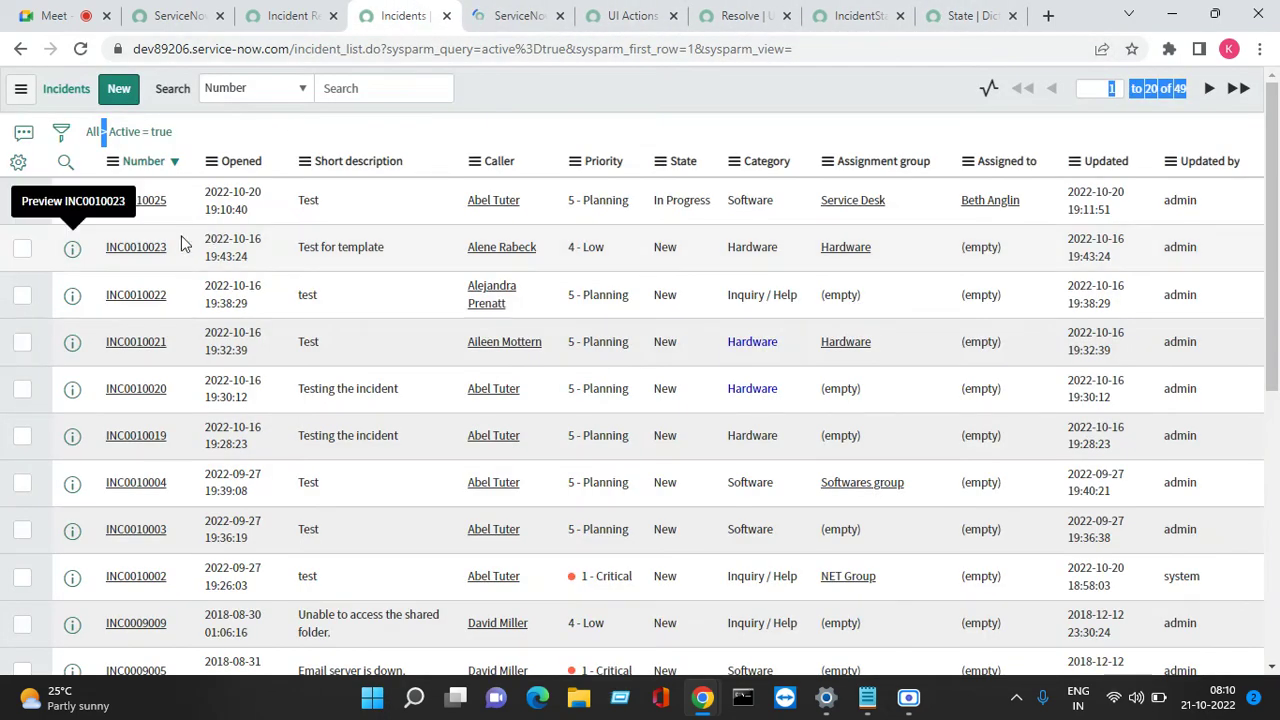
right_click(72, 258)
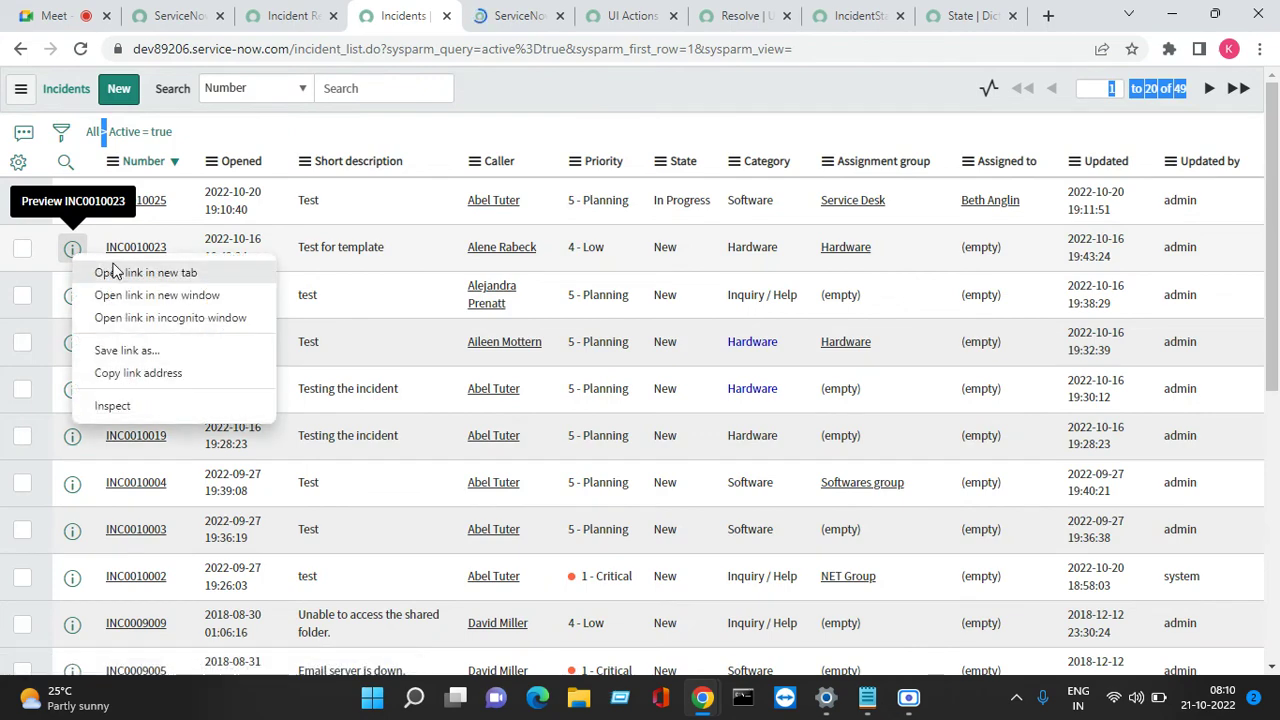
left_click(120, 270)
left_click(458, 27)
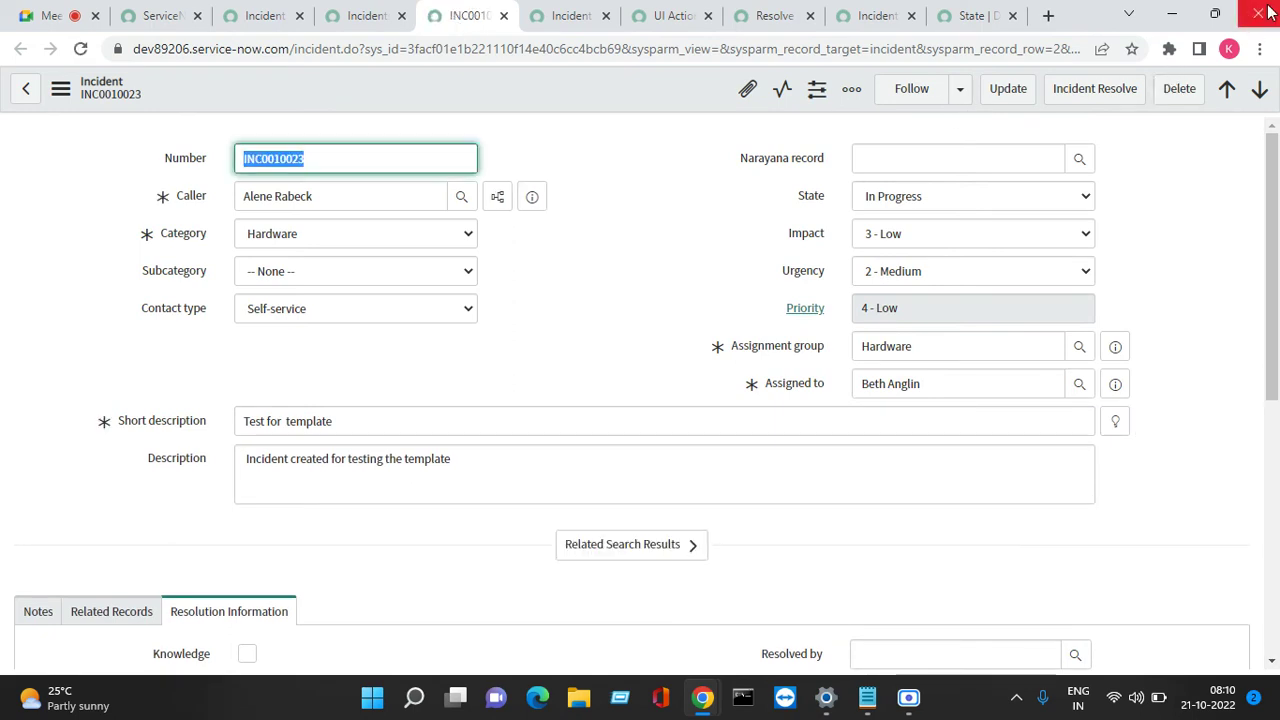
left_click(1088, 93)
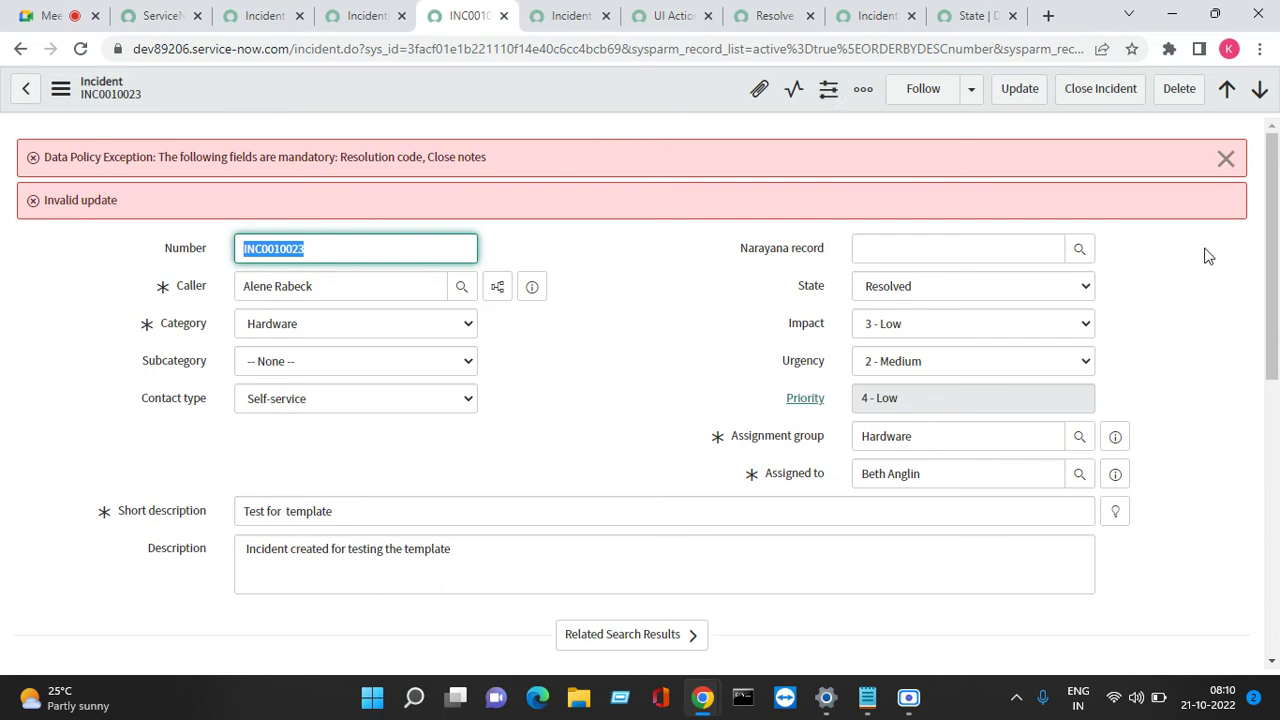
left_click(1225, 162)
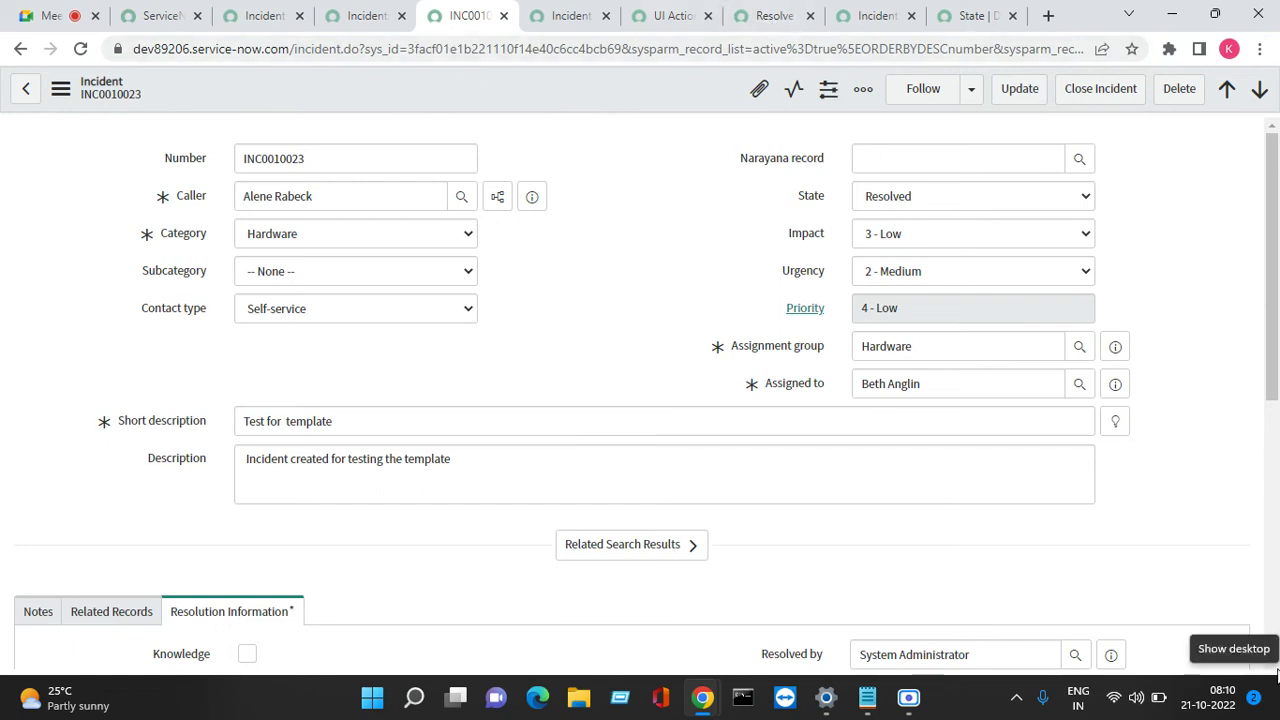
Check the Incidents list and the State choices of INC0010023, and reload the incident form
left_click(371, 15)
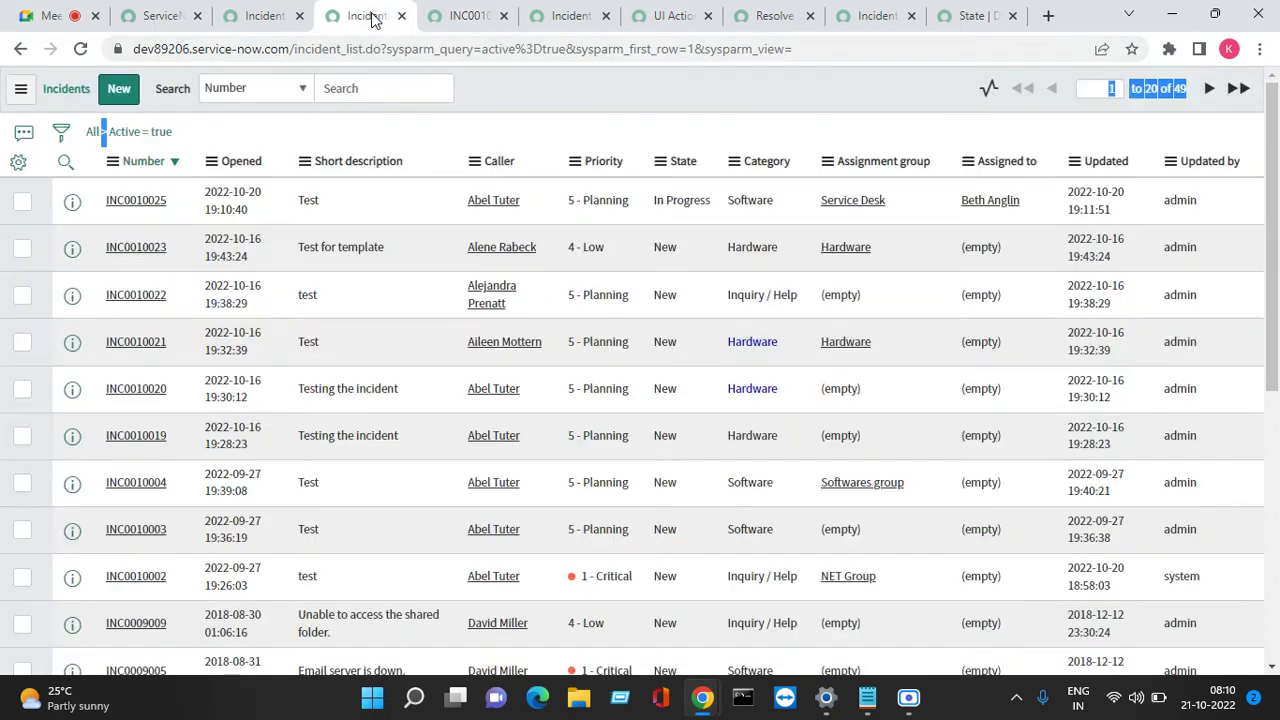
left_click(480, 13)
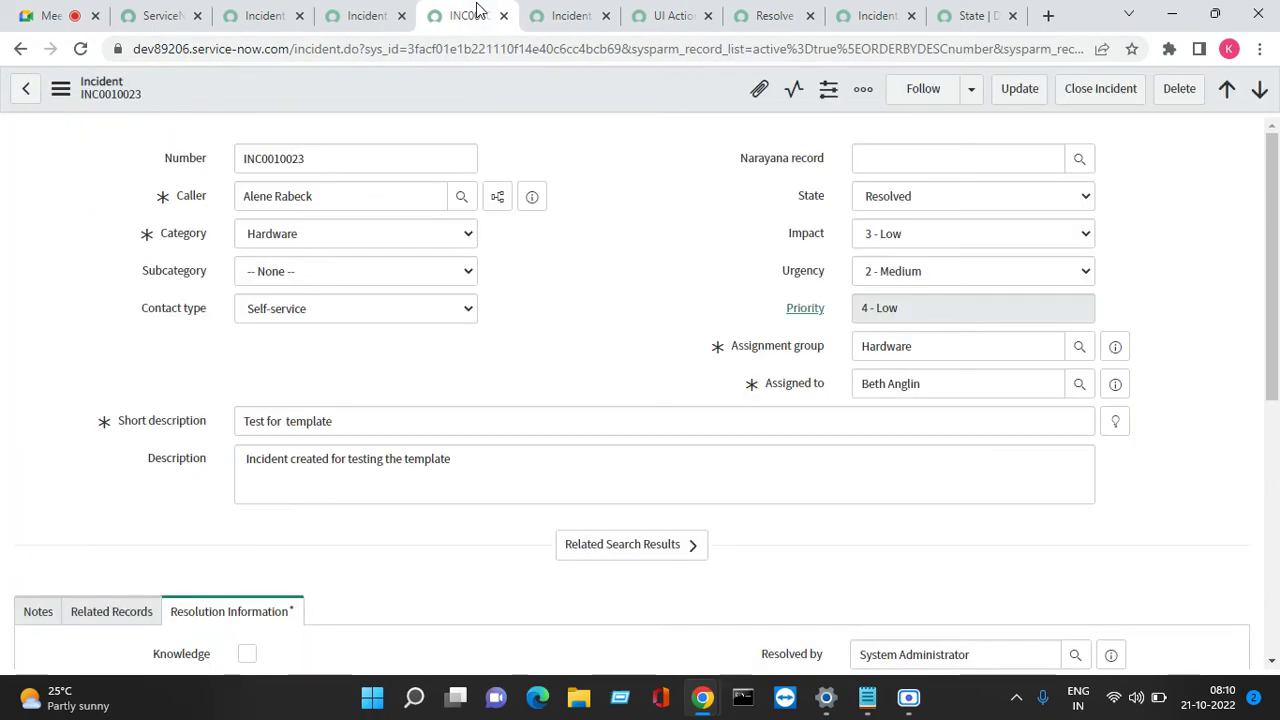
left_click(953, 198)
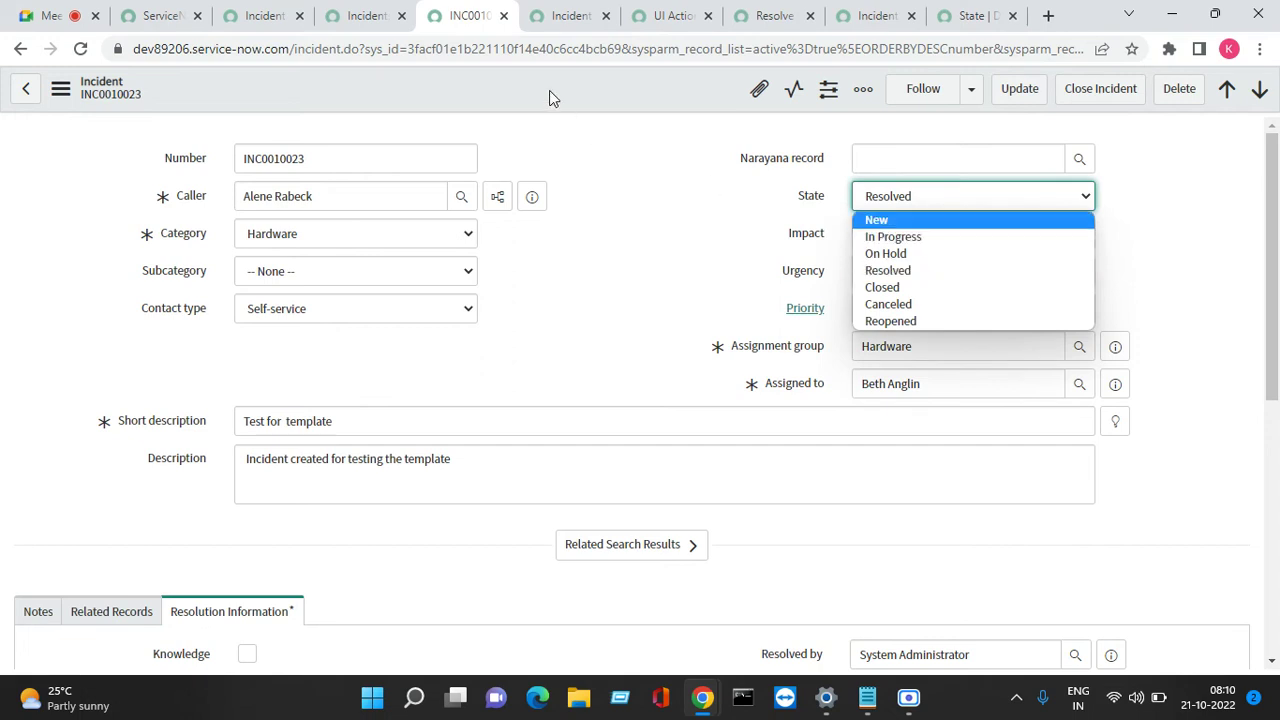
left_click(80, 48)
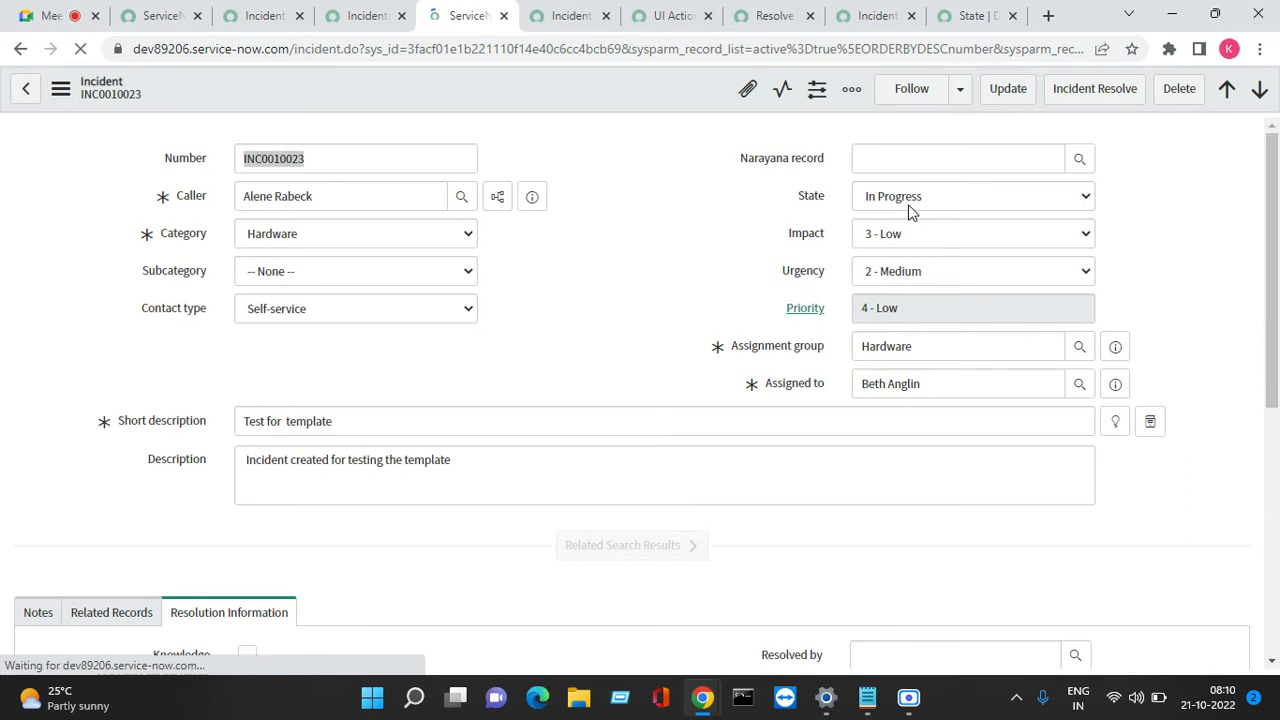
Set INC0010023 to State Resolved, Resolution code Solved (Work Around) and Resolution notes "Test", and run Incident Resolve
left_click(952, 196)
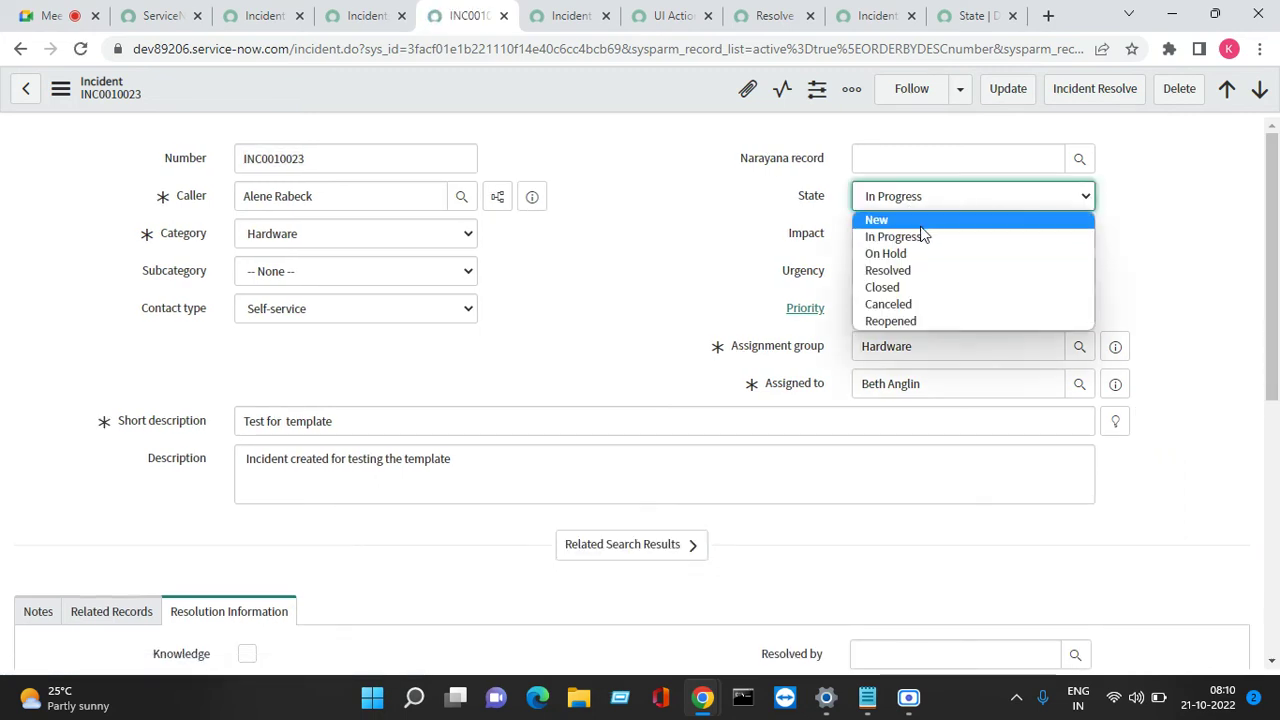
left_click(905, 271)
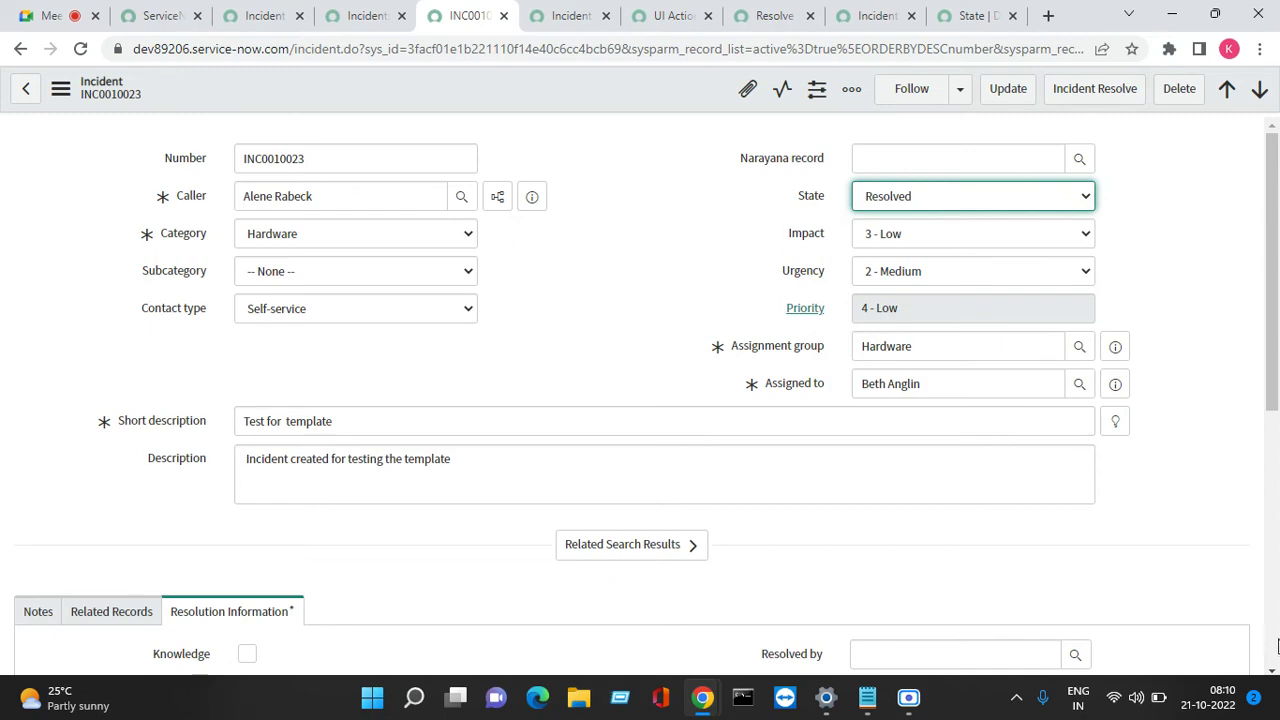
left_click_drag(1273, 667, 1275, 675)
left_click(325, 400)
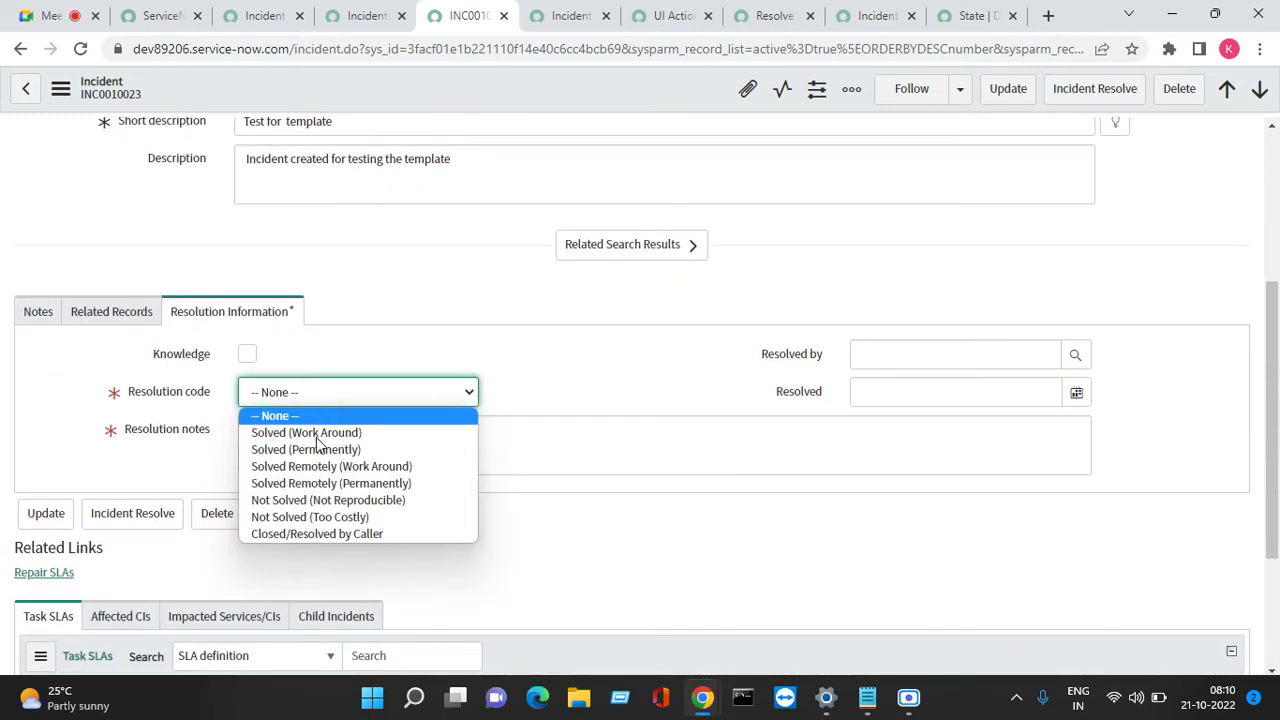
left_click(316, 438)
left_click(346, 439)
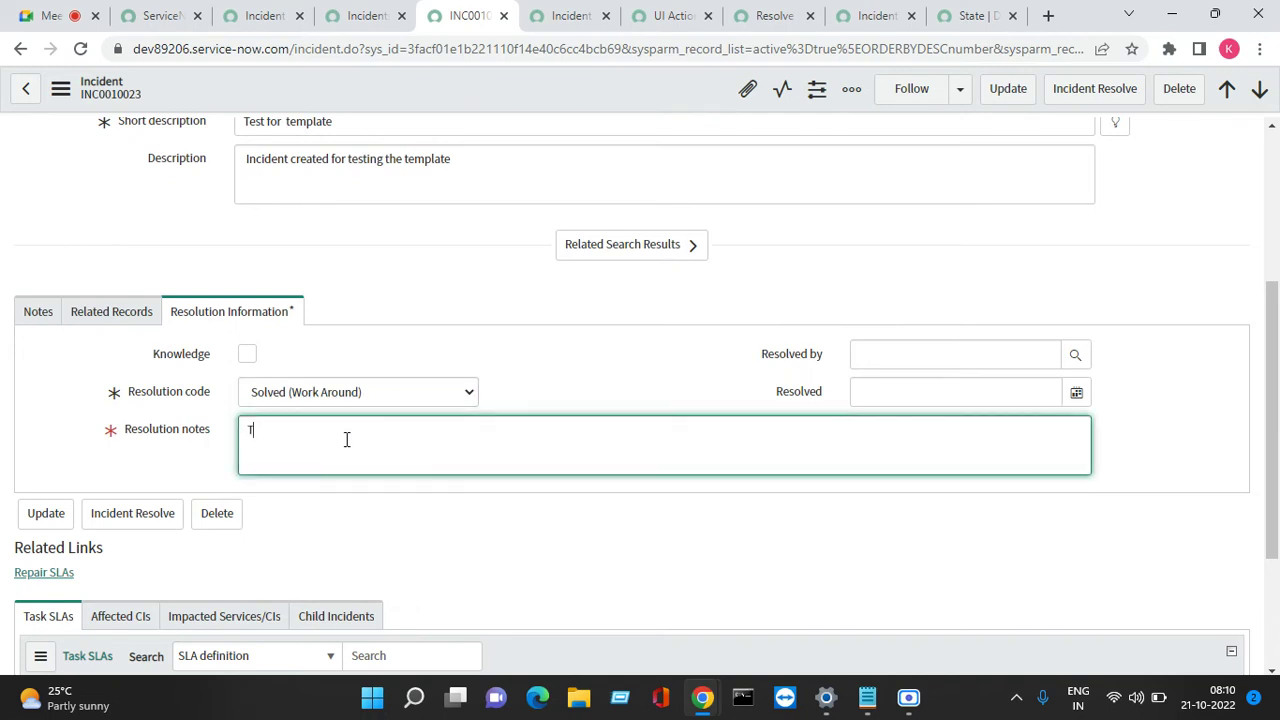
type("Test")
left_click(1095, 90)
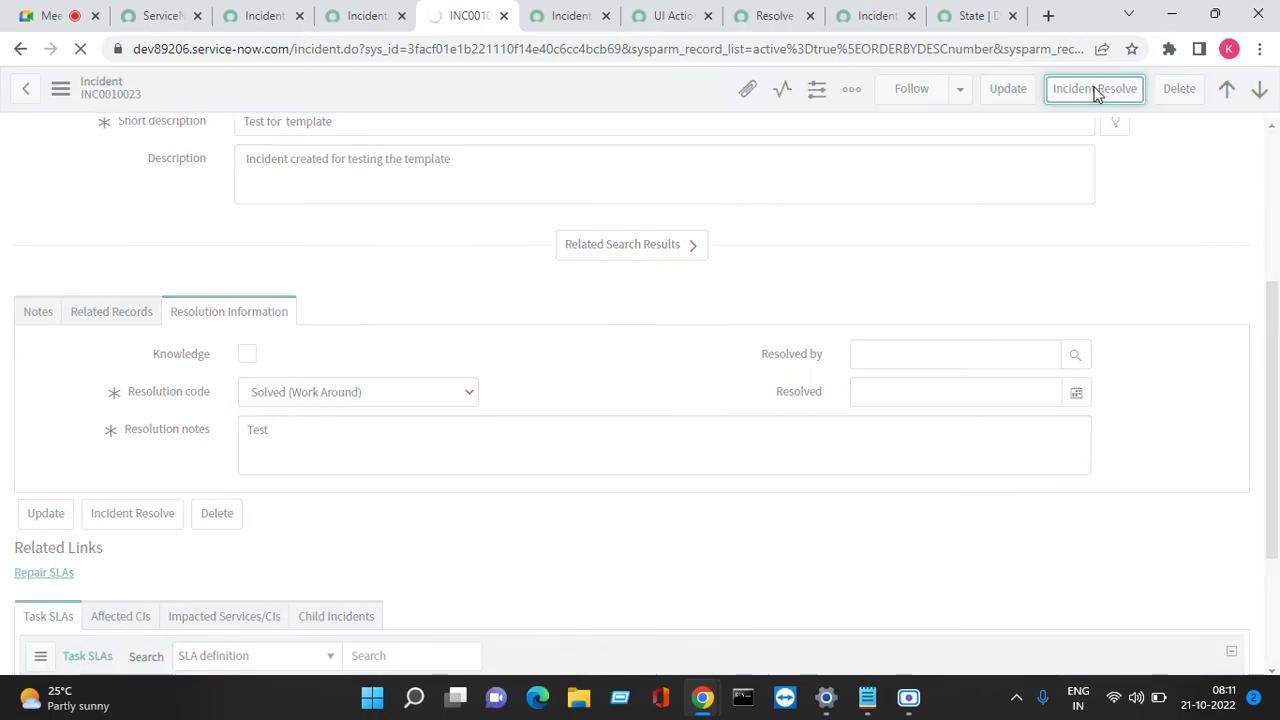
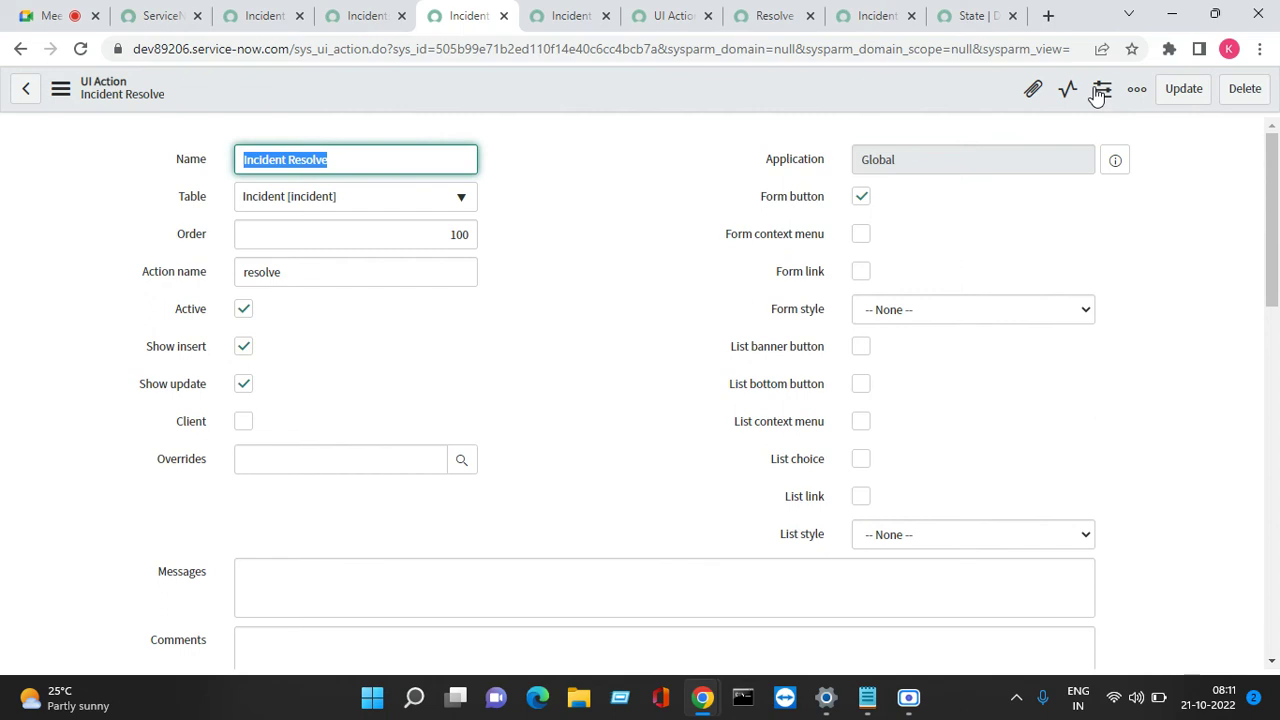
Examine the serverResolve() function in the Incident Resolve UI action's script
left_click(1237, 123)
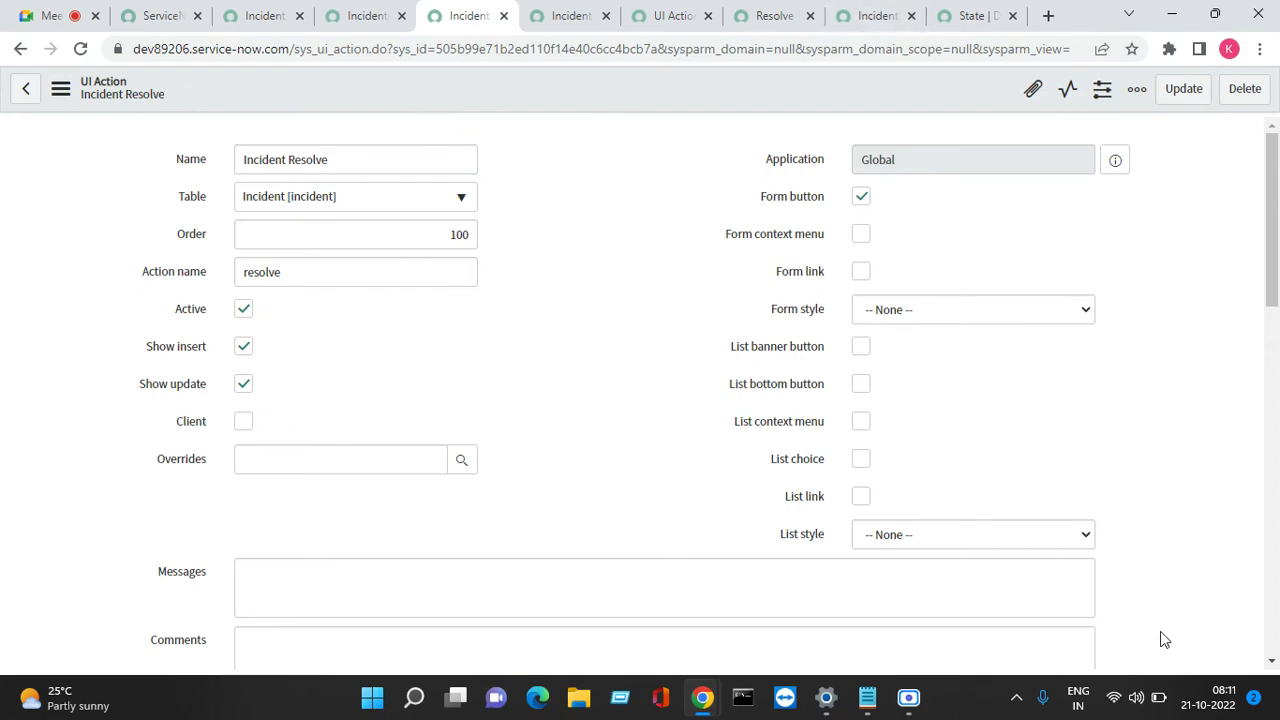
scroll(1272, 661, "down", 7)
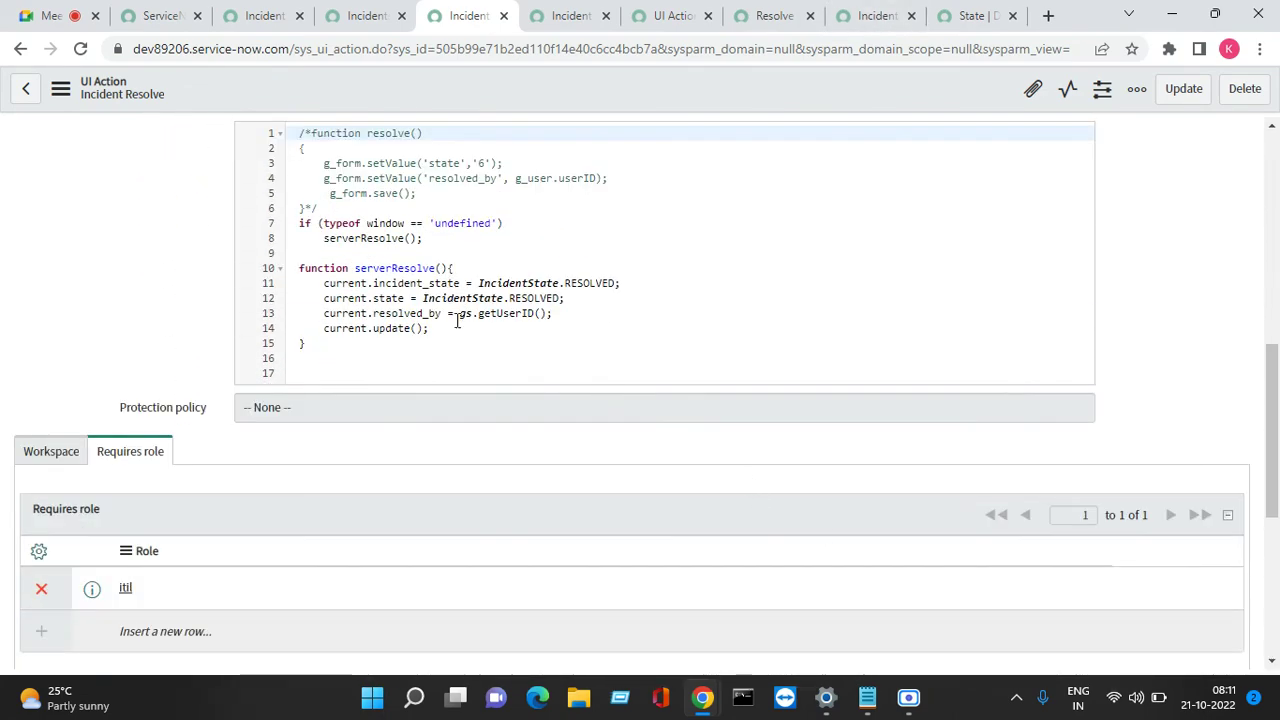
Add the line current.setRedirectURL(current); after current.update(); in the serverResolve() function and save the Incident Resolve UI action
left_click(457, 317)
left_click(437, 334)
key("Return")
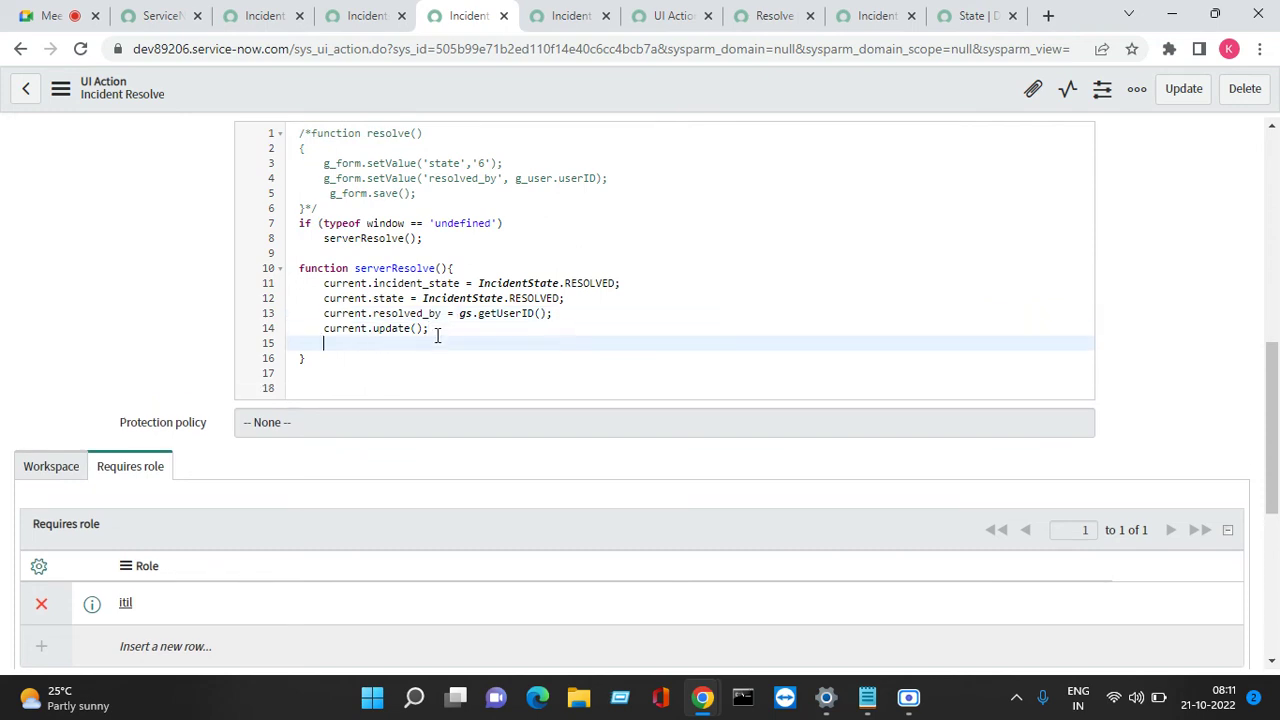
type("u")
key("BackSpace")
type("curr")
key("BackSpace")
key("BackSpace")
type("nt.setRe")
type("directURL(currebt")
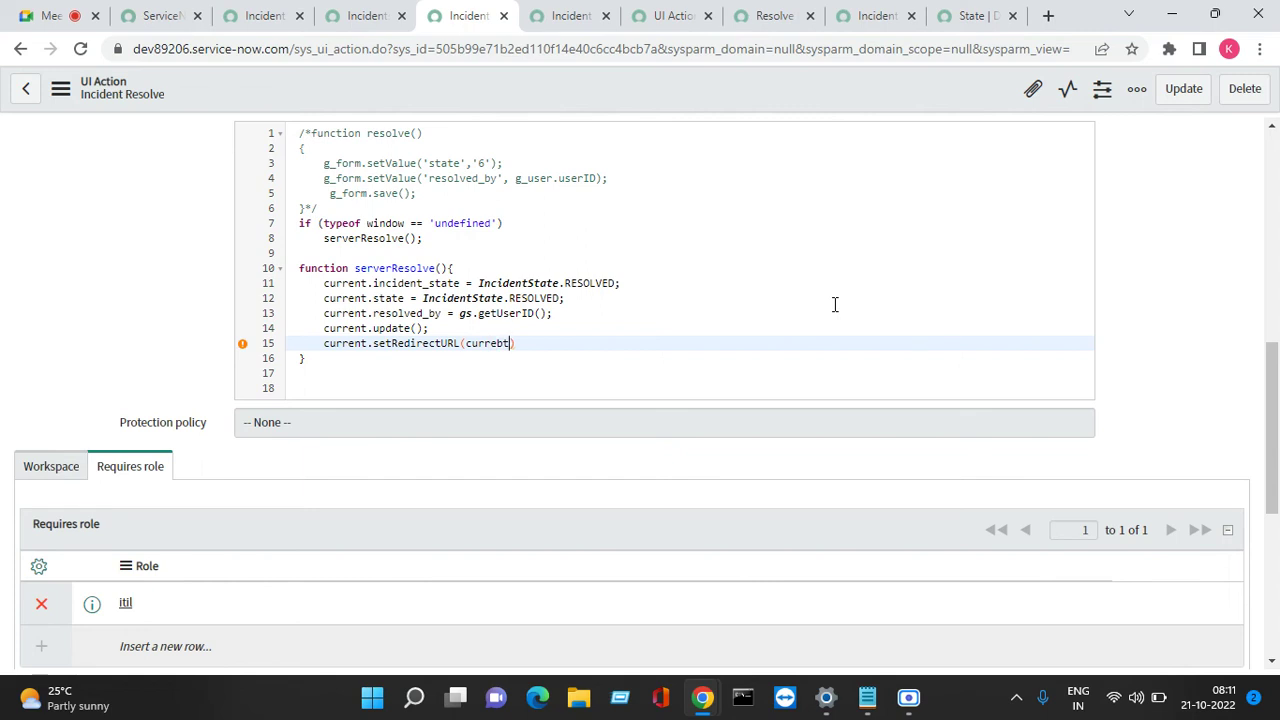
key("BackSpace")
key("BackSpace")
type("nt);")
right_click(557, 91)
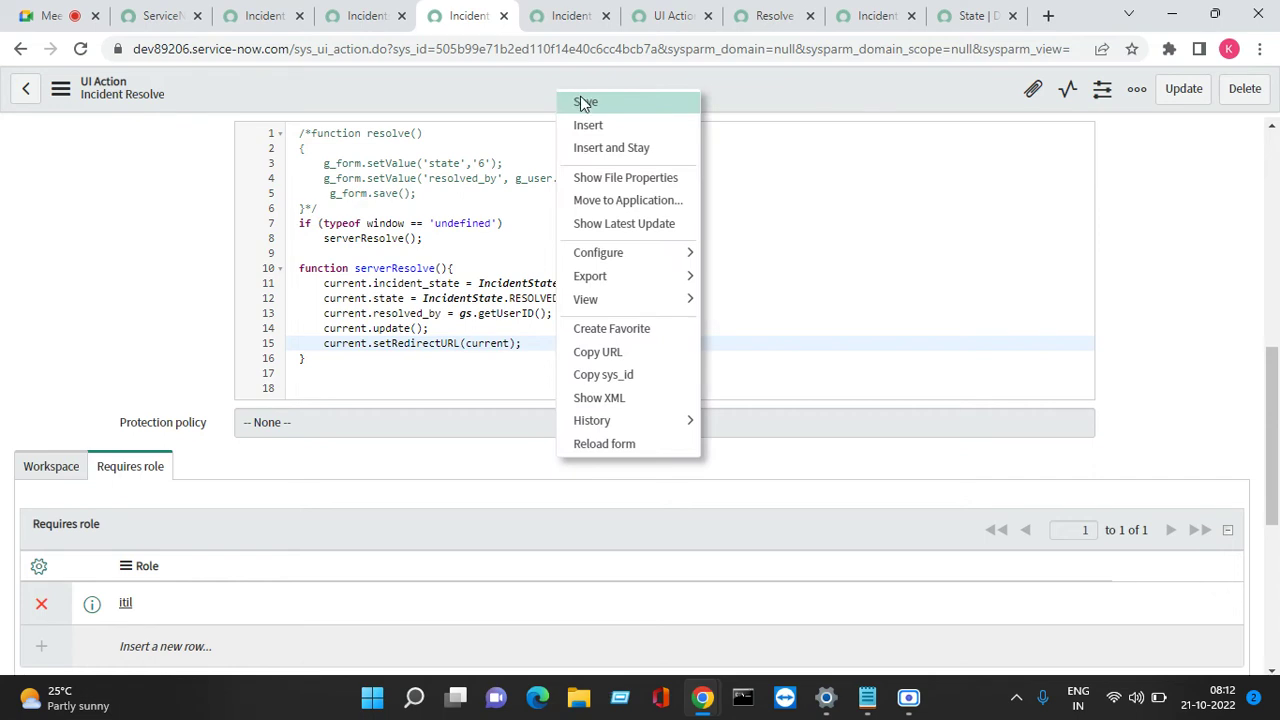
left_click(584, 103)
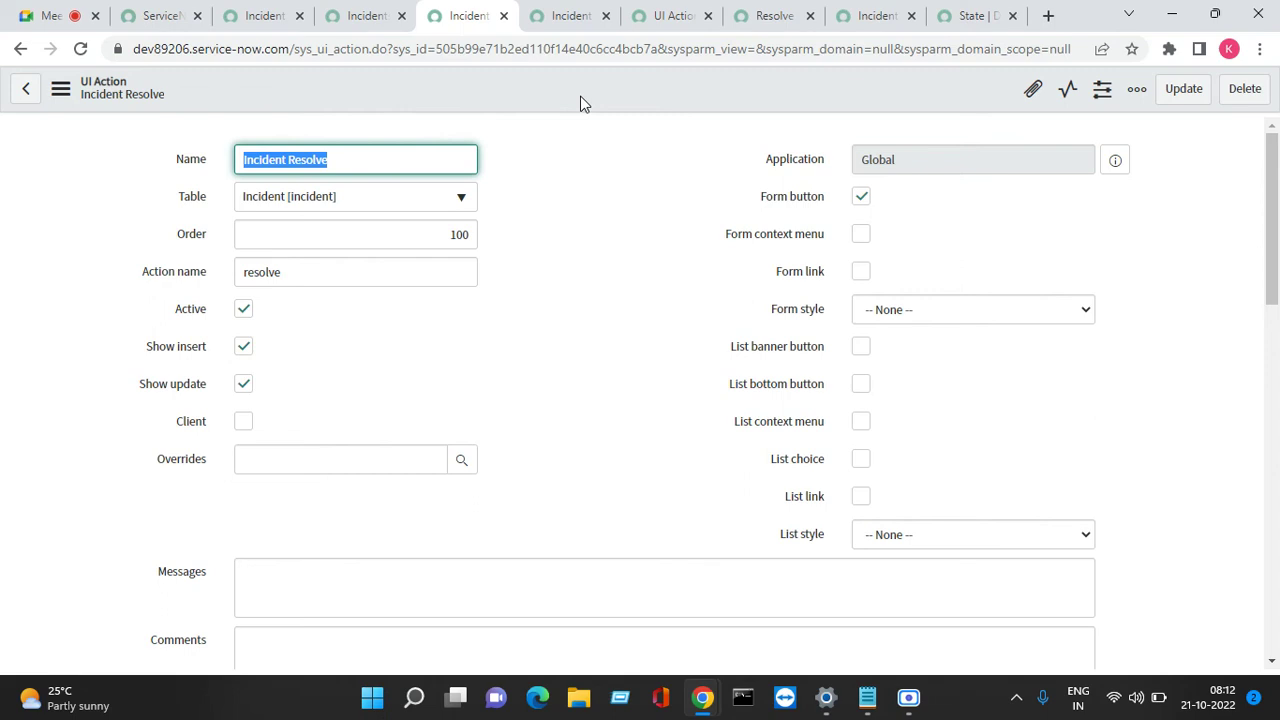
Review the script's new redirect line and save the Incident Resolve UI action again
left_click(1271, 660)
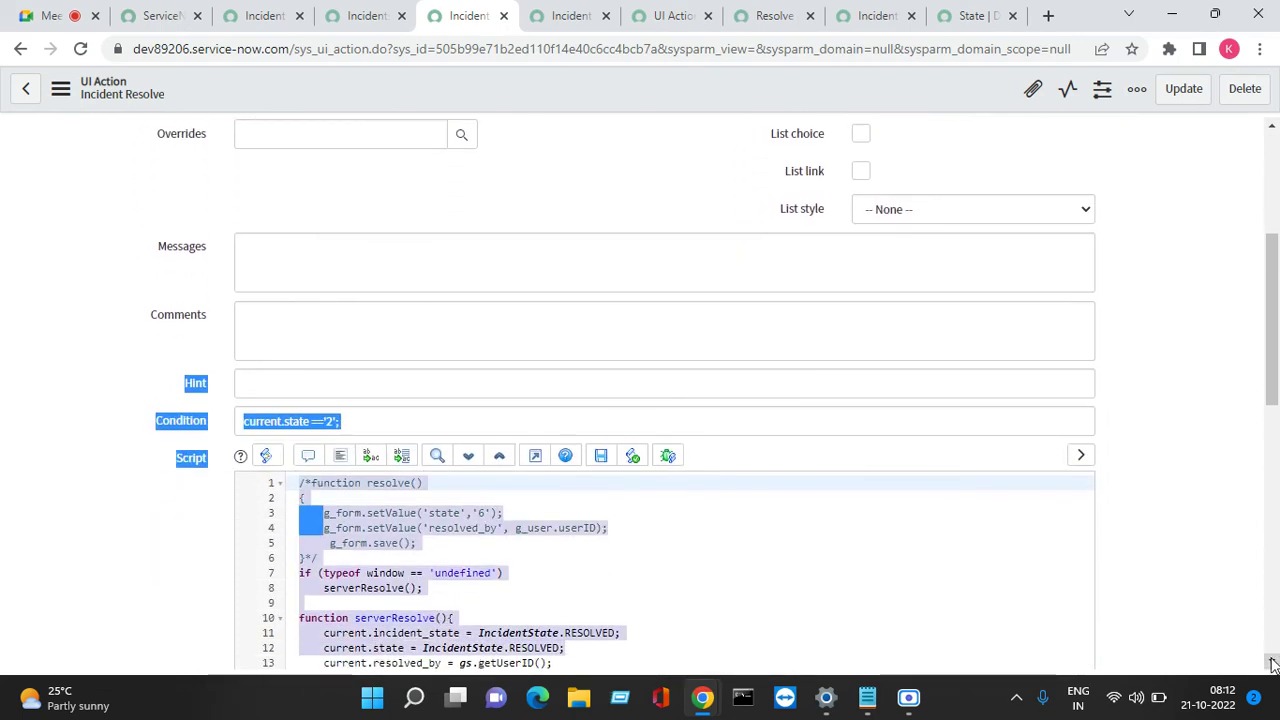
left_click(787, 592)
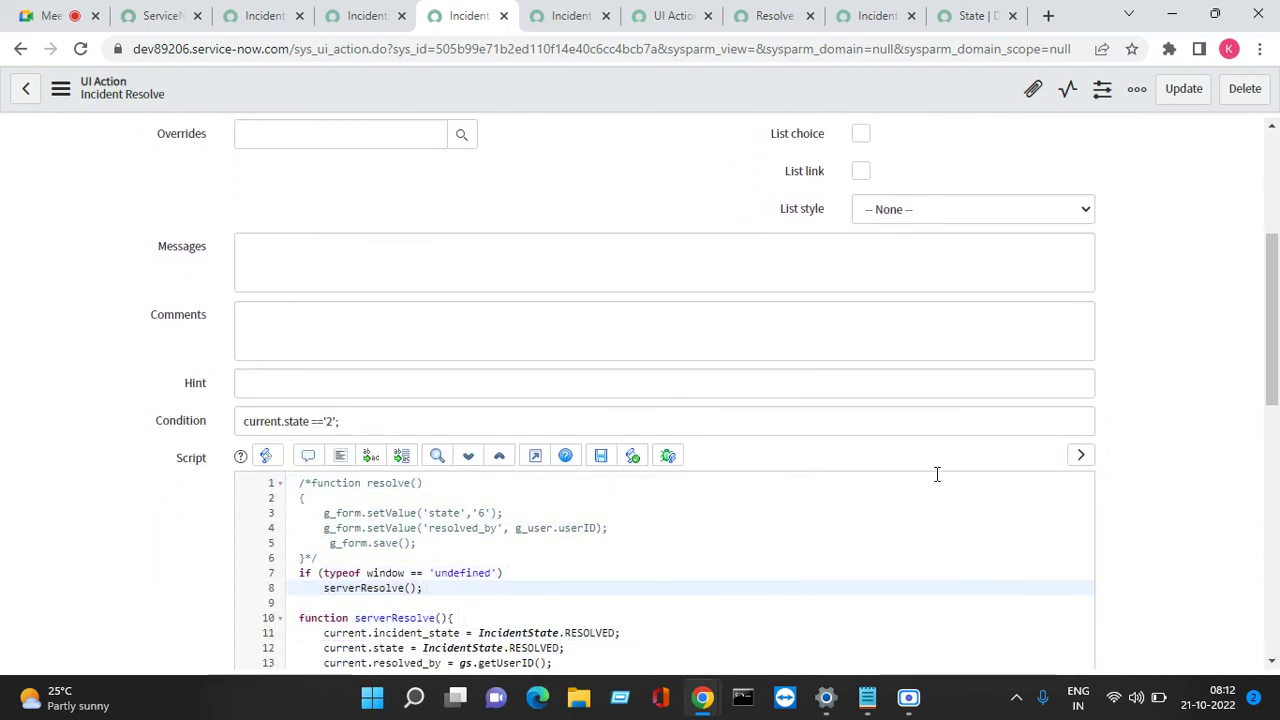
left_click(1263, 662)
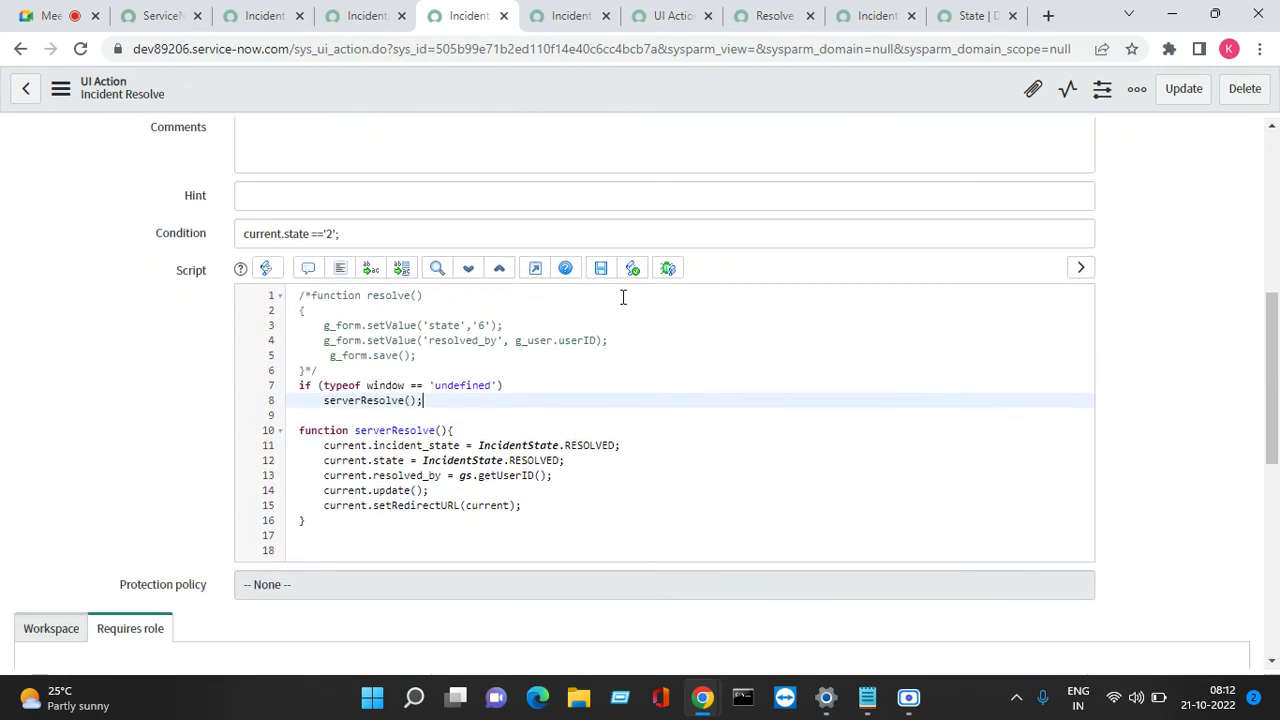
right_click(533, 87)
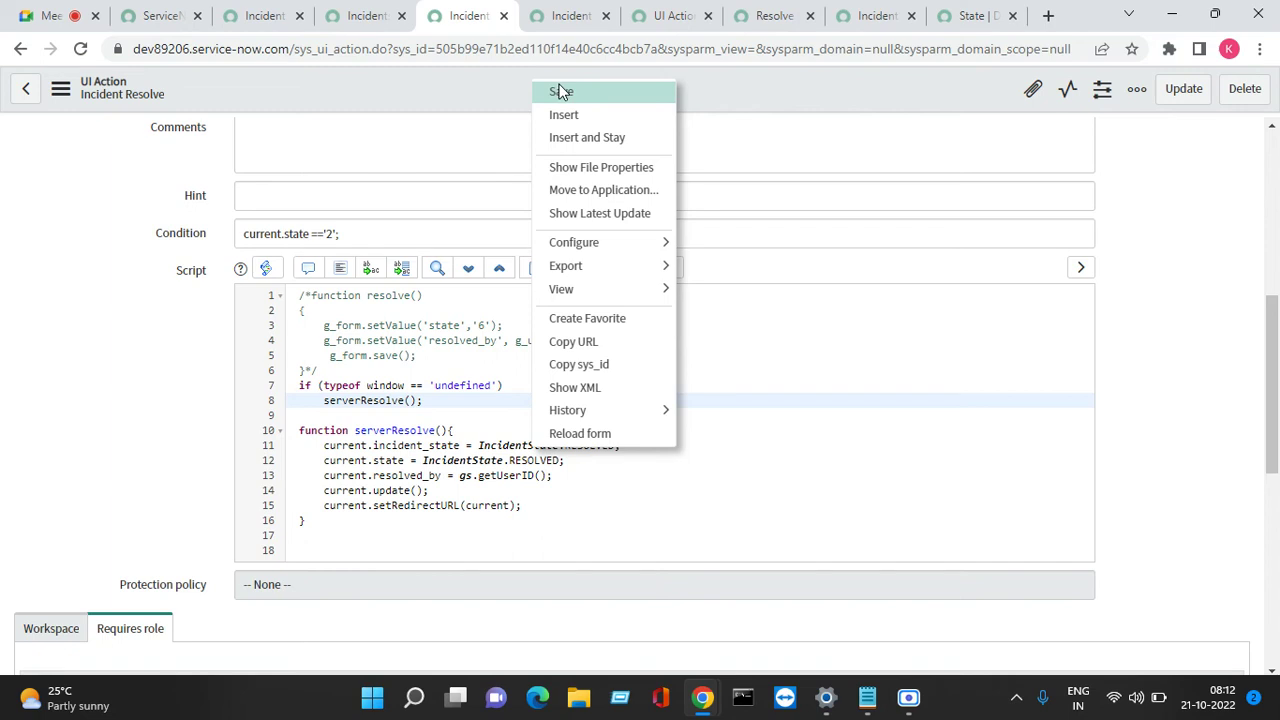
left_click(560, 92)
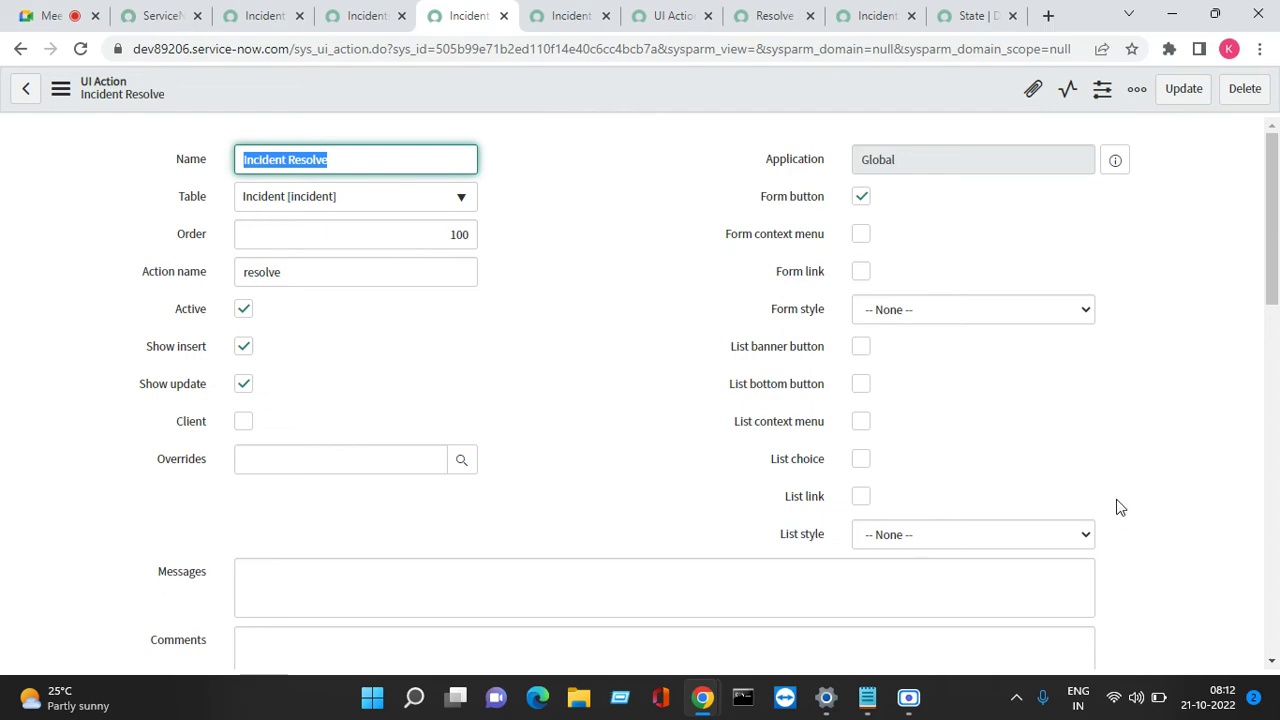
Compare the Incident Resolve script with the script of the standard Resolve UI action
left_click(1272, 661)
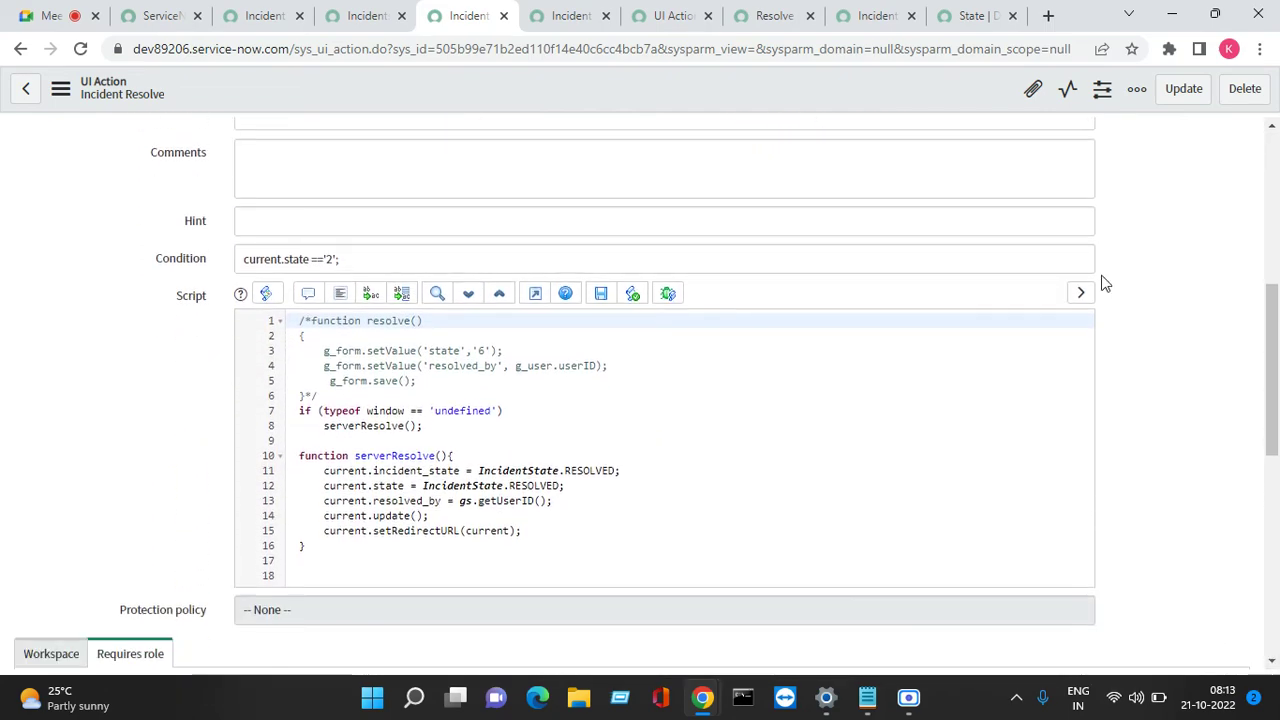
left_click(655, 16)
left_click(760, 16)
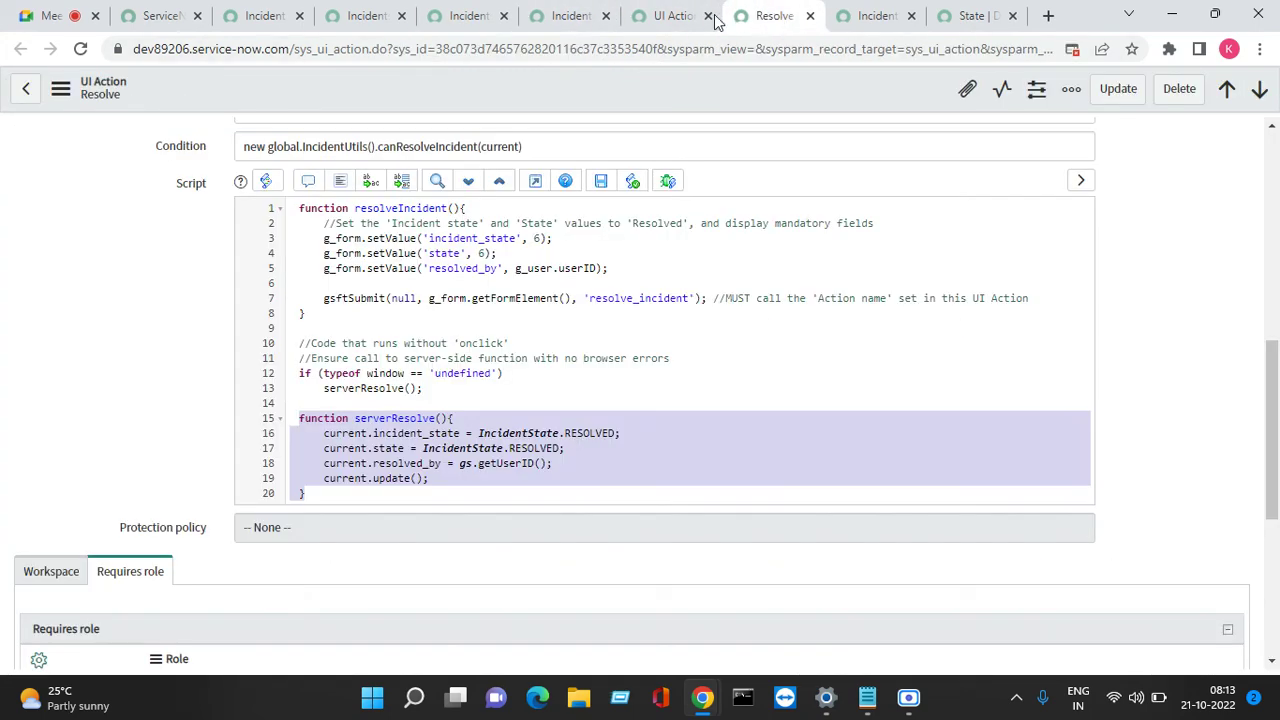
left_click(465, 17)
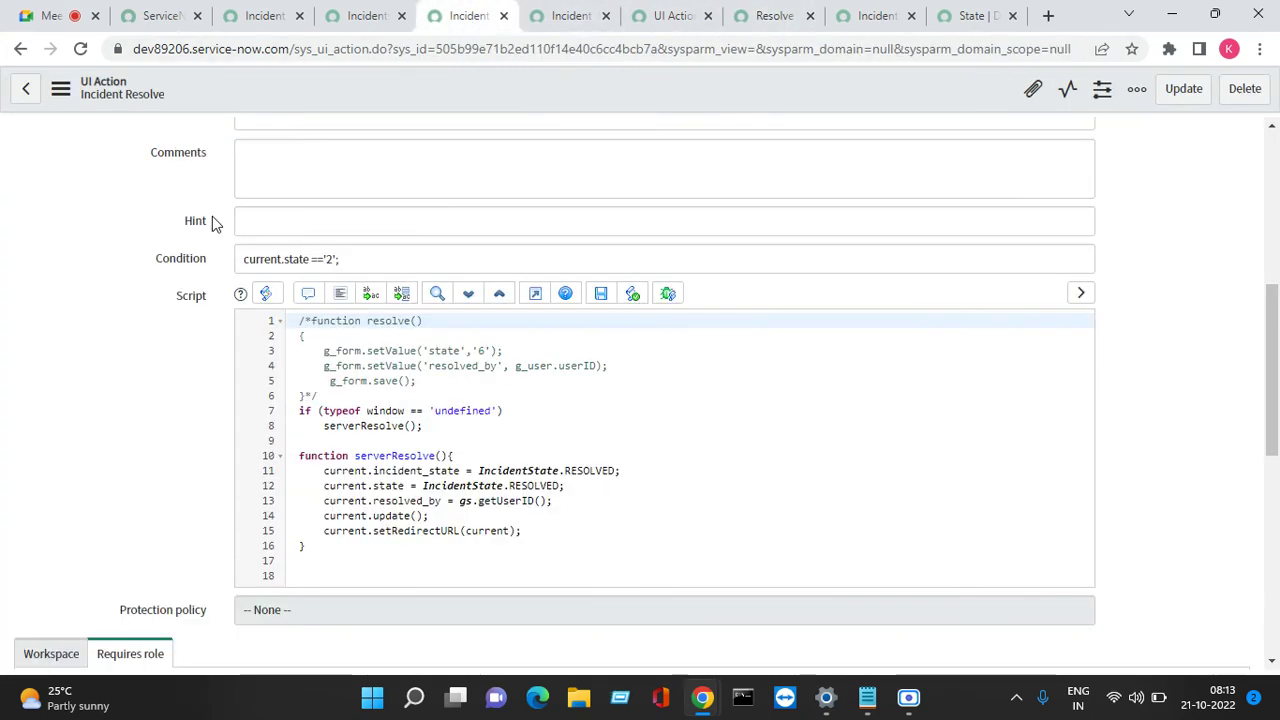
Open INC0010022 from the Incidents list in a new browser tab
left_click(343, 20)
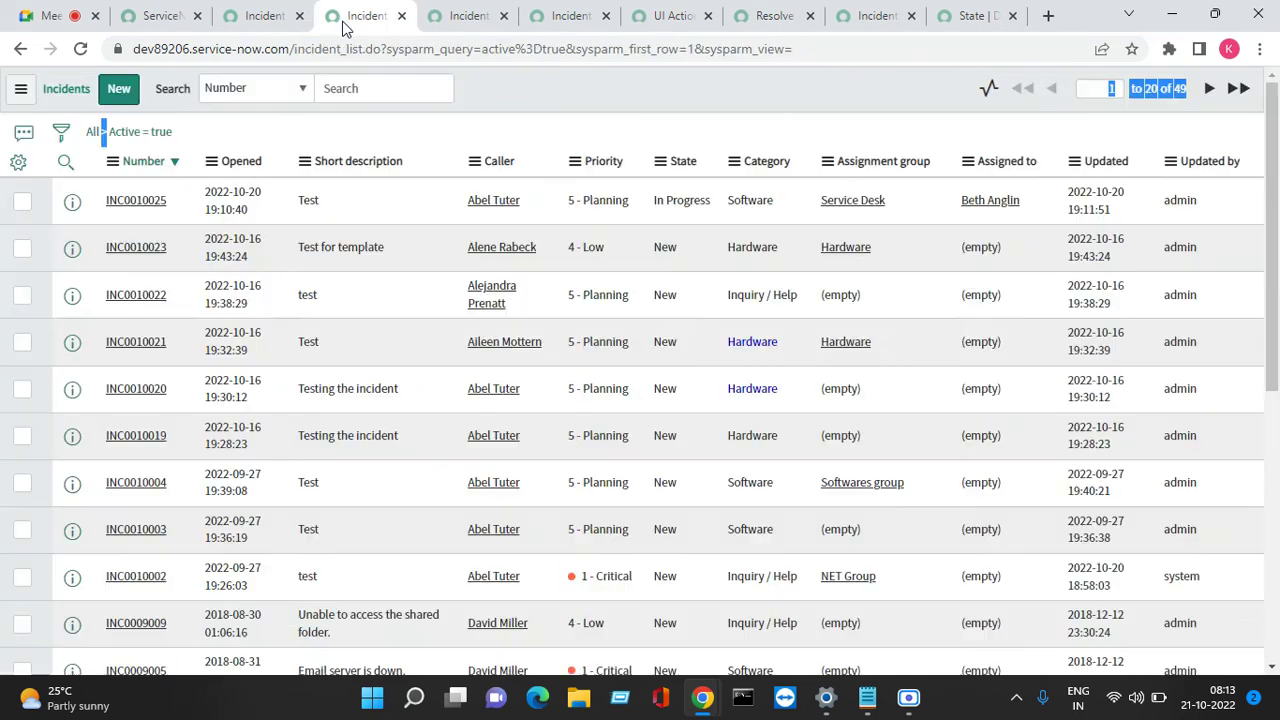
right_click(72, 295)
left_click(105, 316)
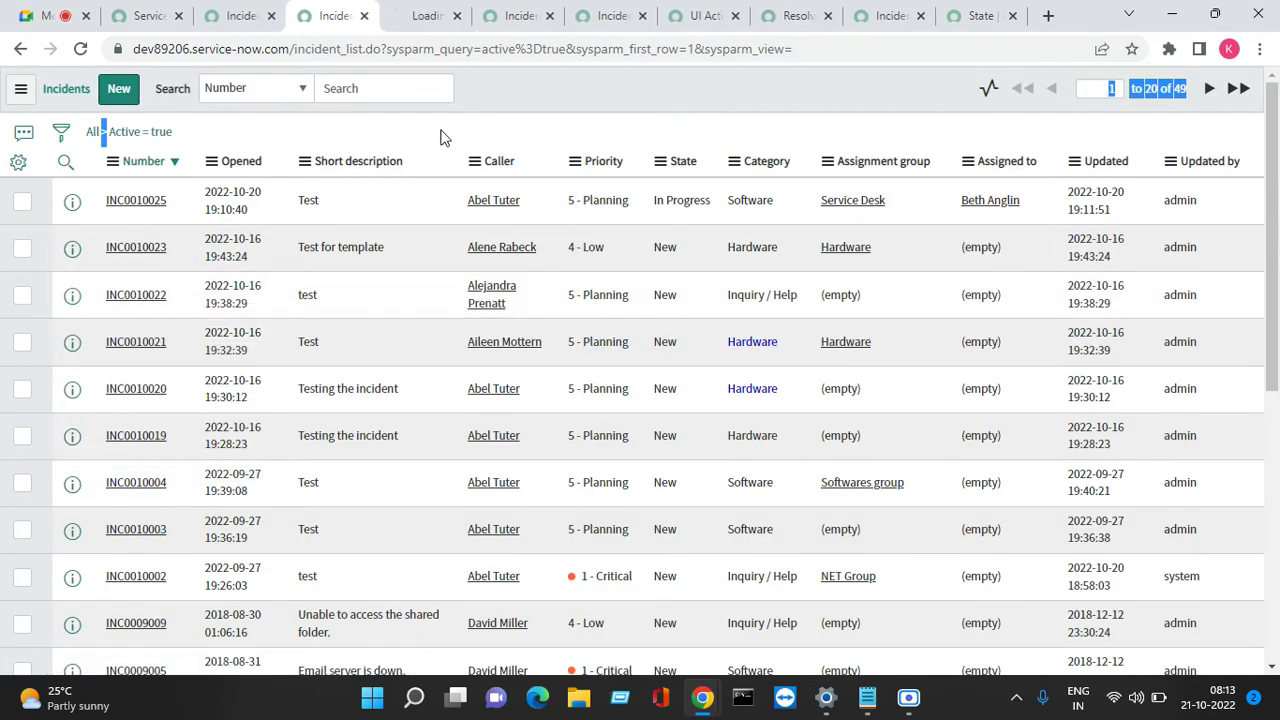
Close the unneeded browser tabs, including UI Actions, Resolve and the State dictionary entry, and show INC0010022
left_click(623, 20)
left_click(644, 18)
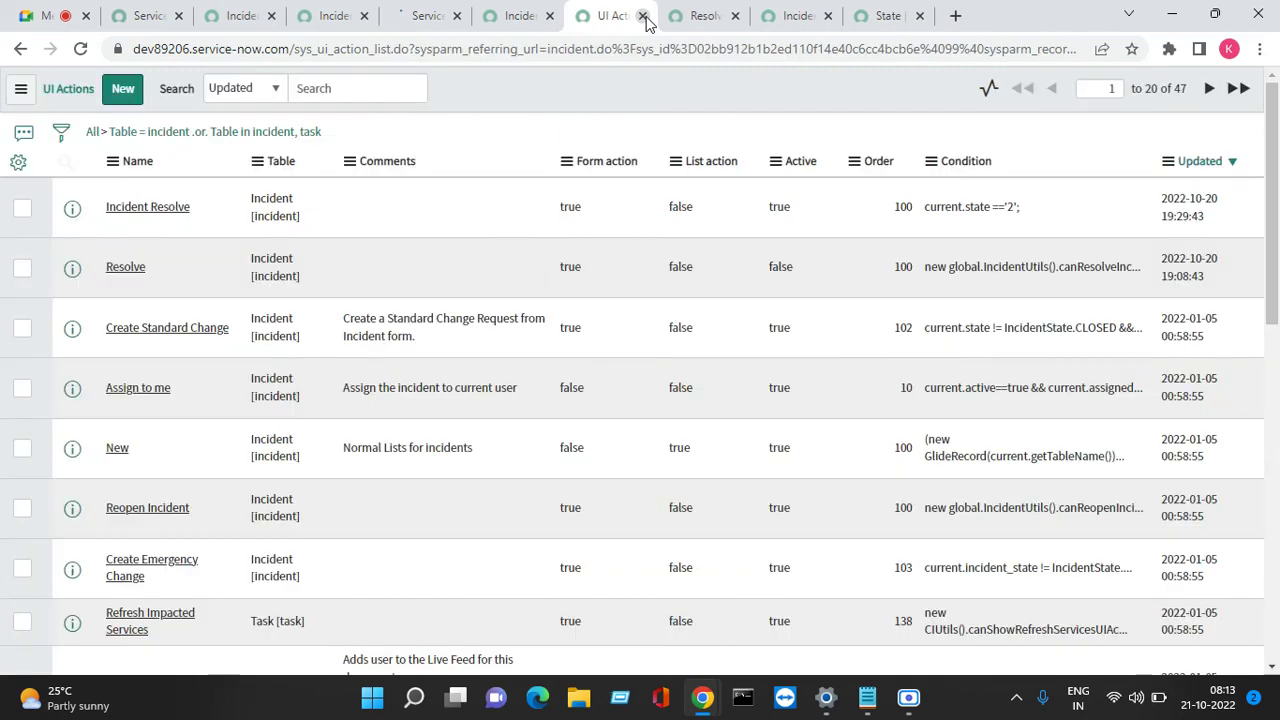
left_click(644, 18)
left_click(644, 18)
left_click(644, 18)
left_click(644, 18)
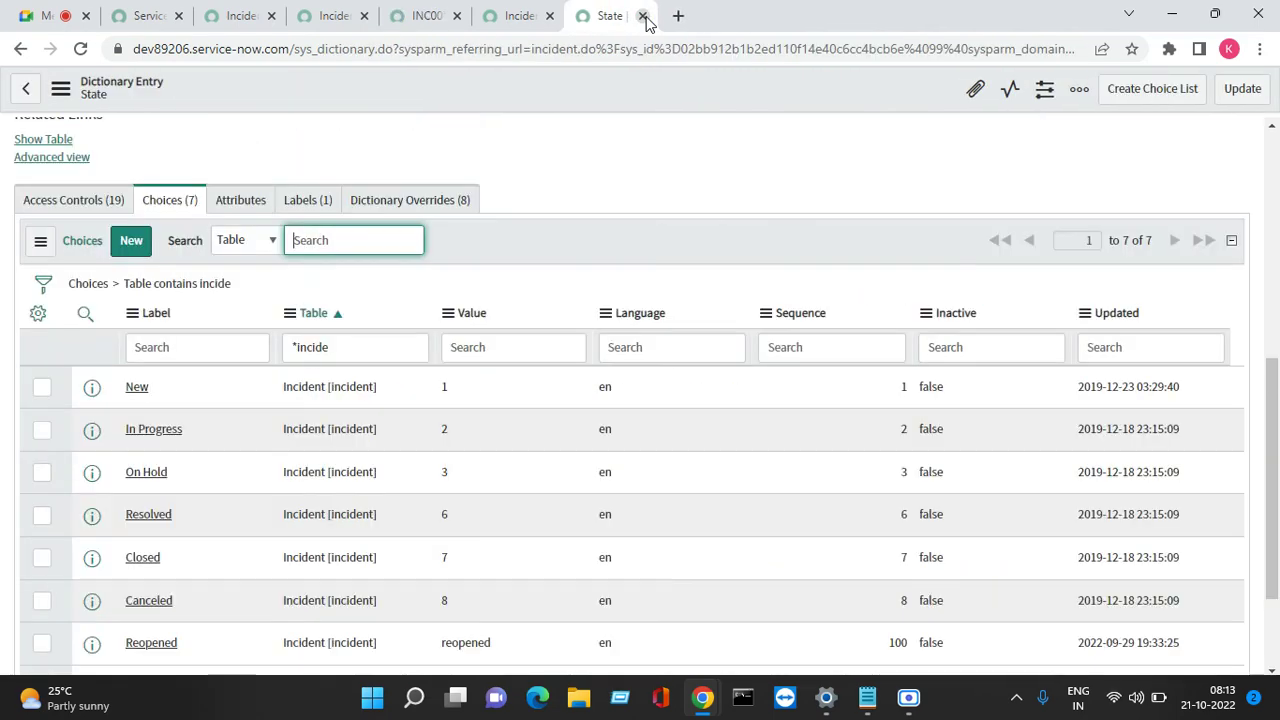
left_click(644, 18)
left_click(739, 19)
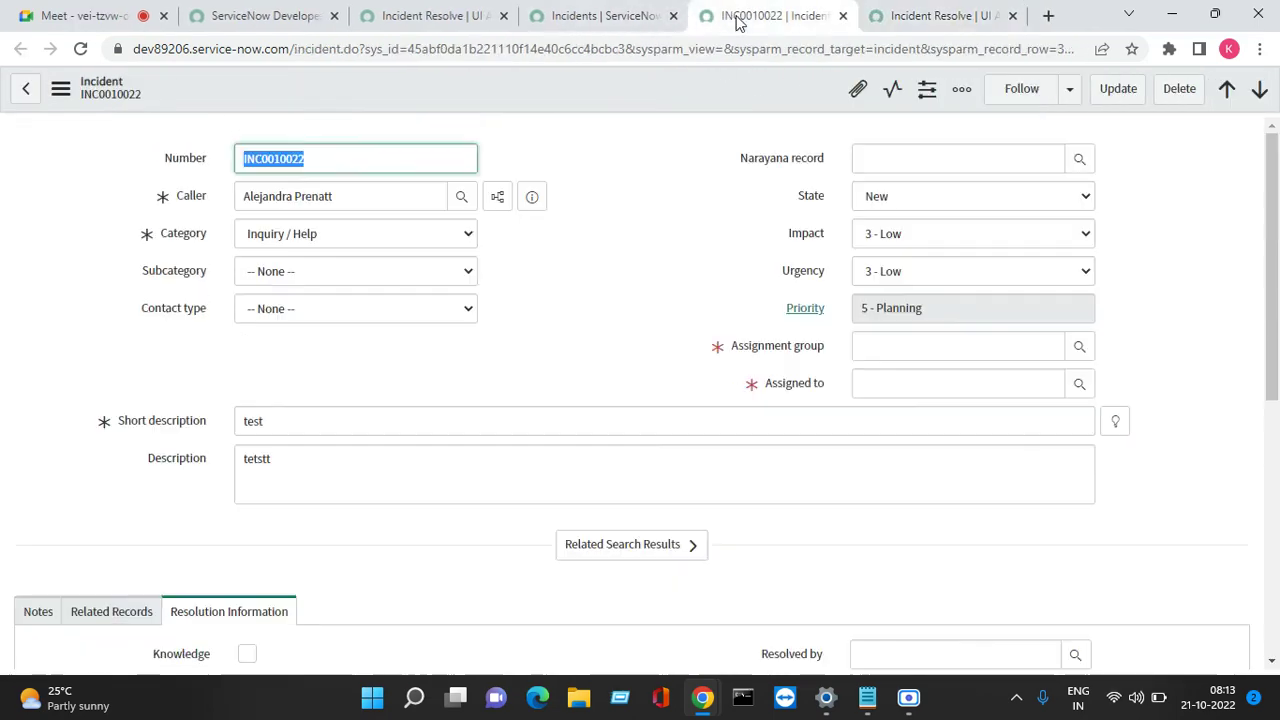
Set INC0010022 to State In Progress and Assignment group Service Desk, assign it to the first recently selected person, and save it
left_click(889, 200)
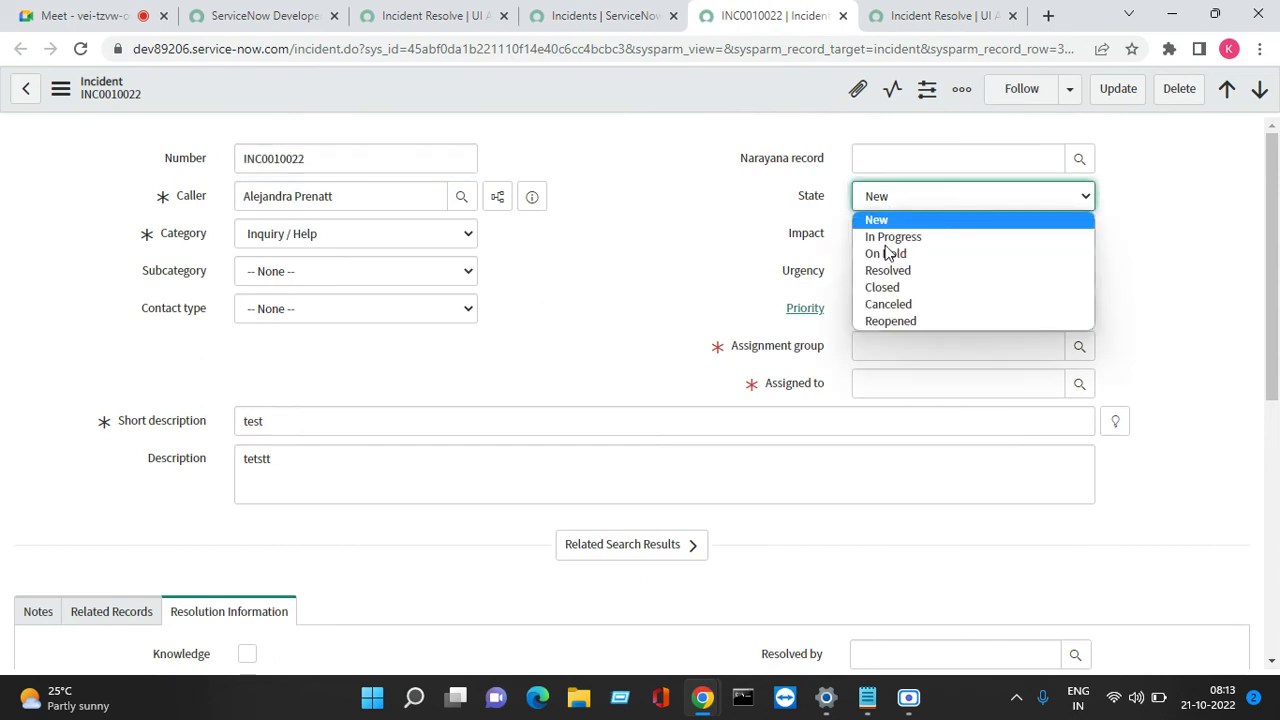
left_click(884, 238)
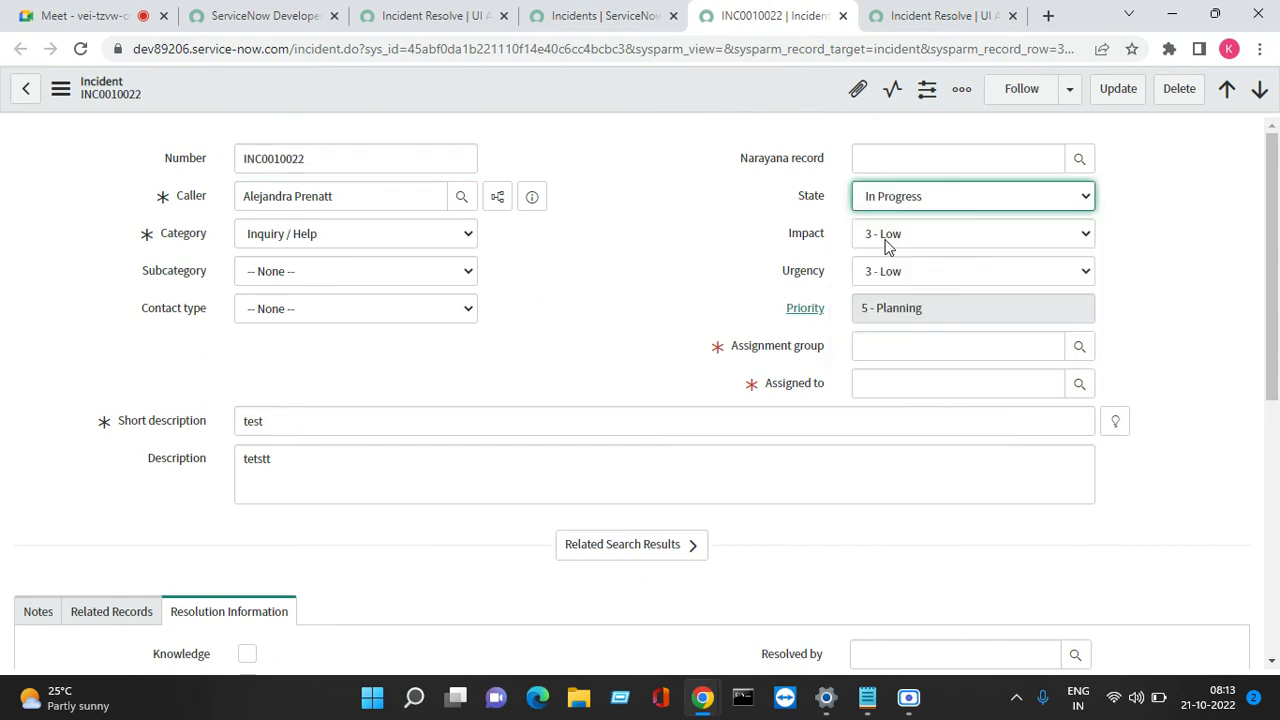
left_click(891, 341)
type("Ser")
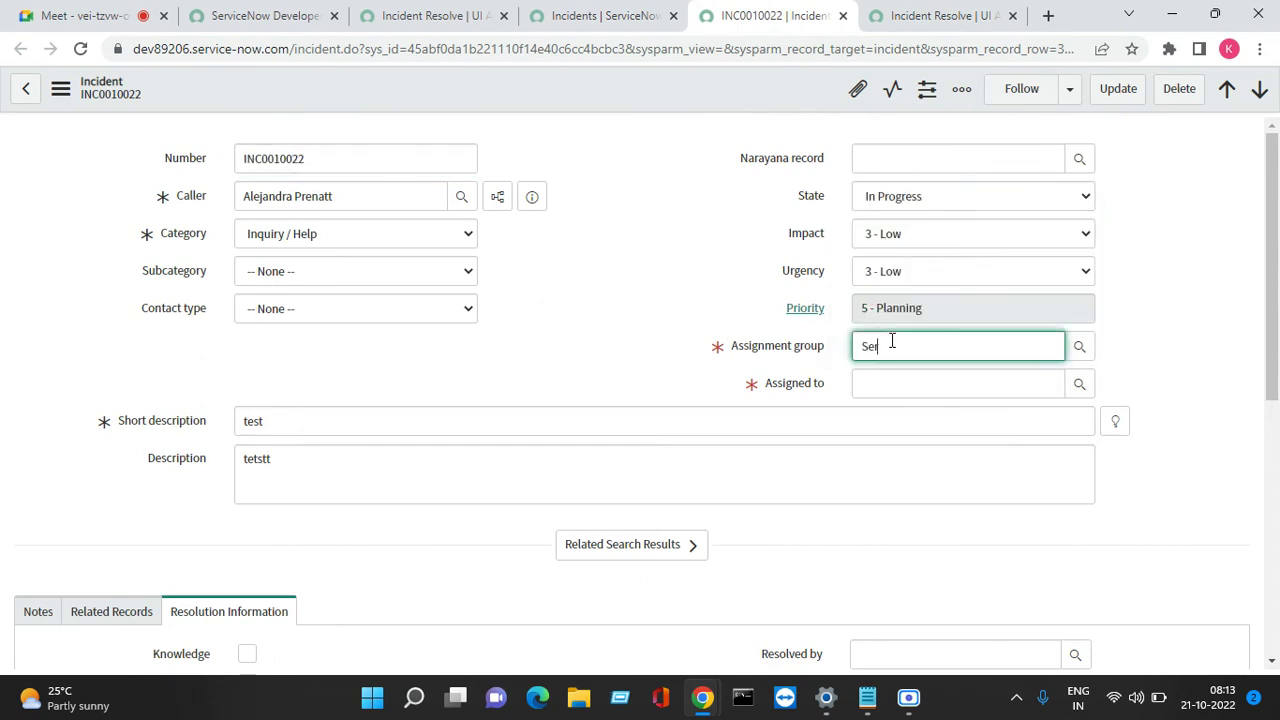
left_click(904, 387)
left_click(886, 383)
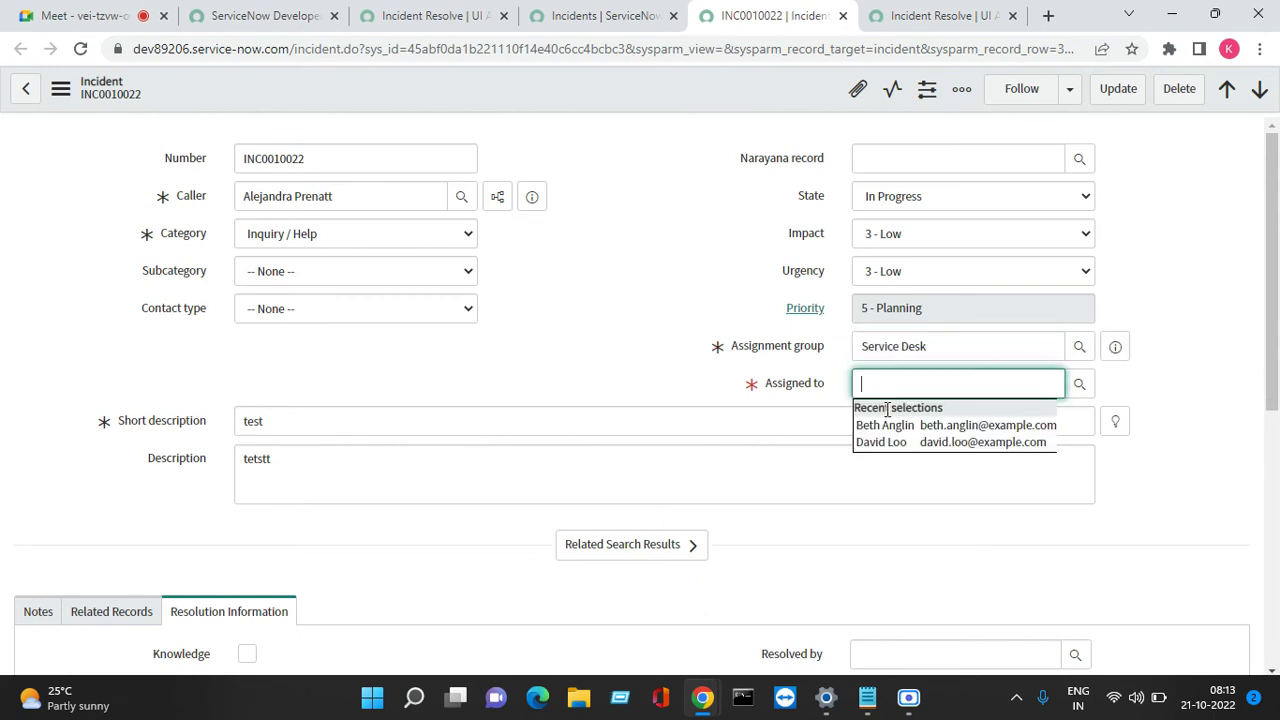
left_click(887, 424)
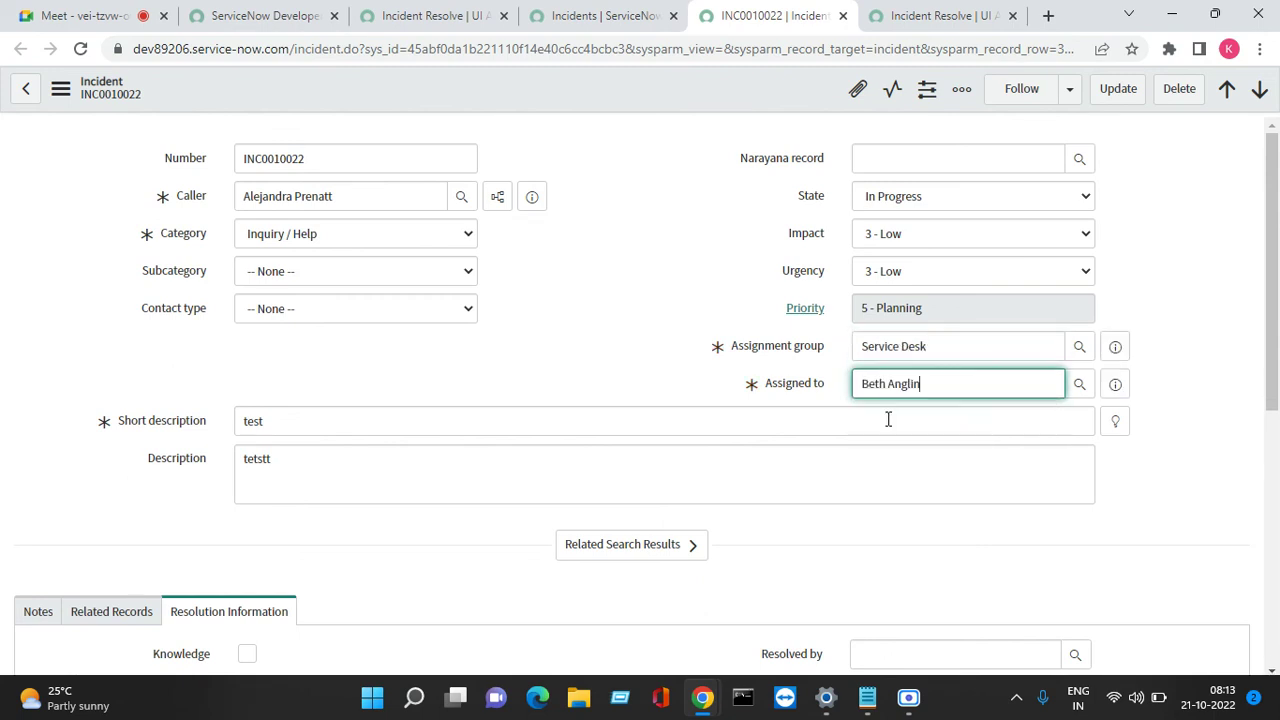
right_click(527, 75)
left_click(557, 90)
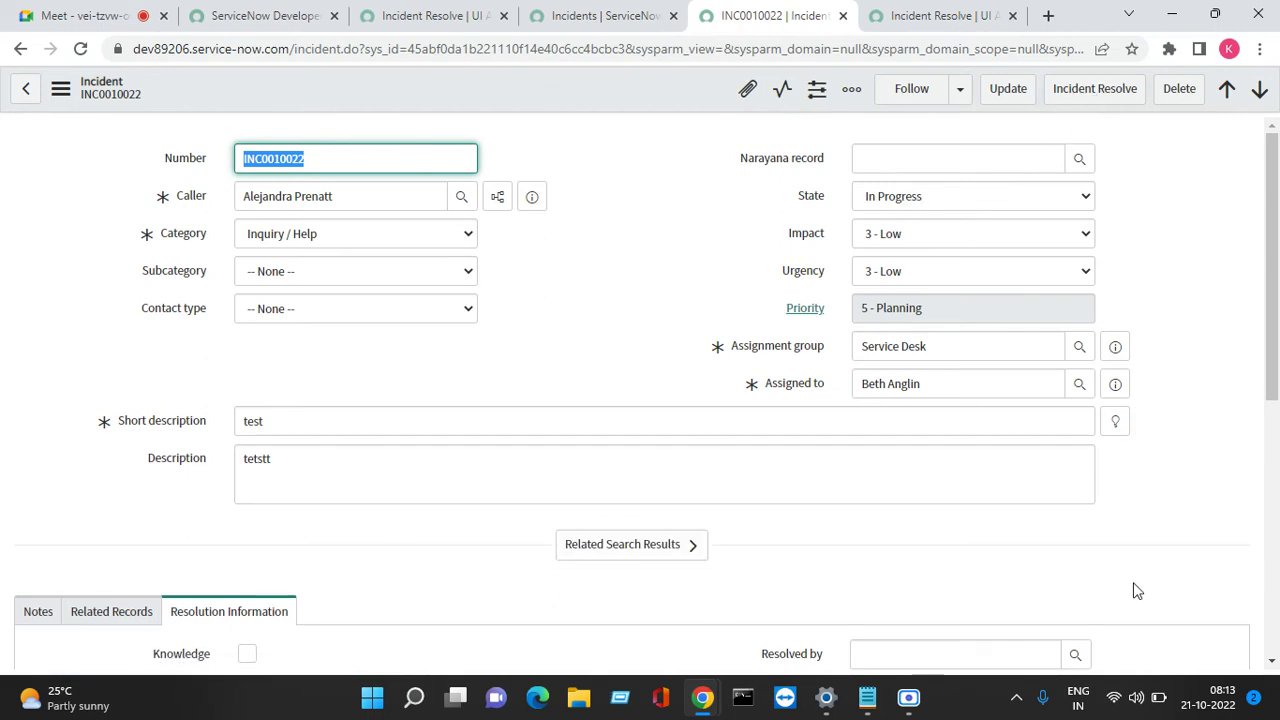
Set INC0010022's Resolution code to Solved (Work Around) and Resolution notes to "dd", and run Incident Resolve
left_click(1272, 664)
scroll(1272, 664, "down", 3)
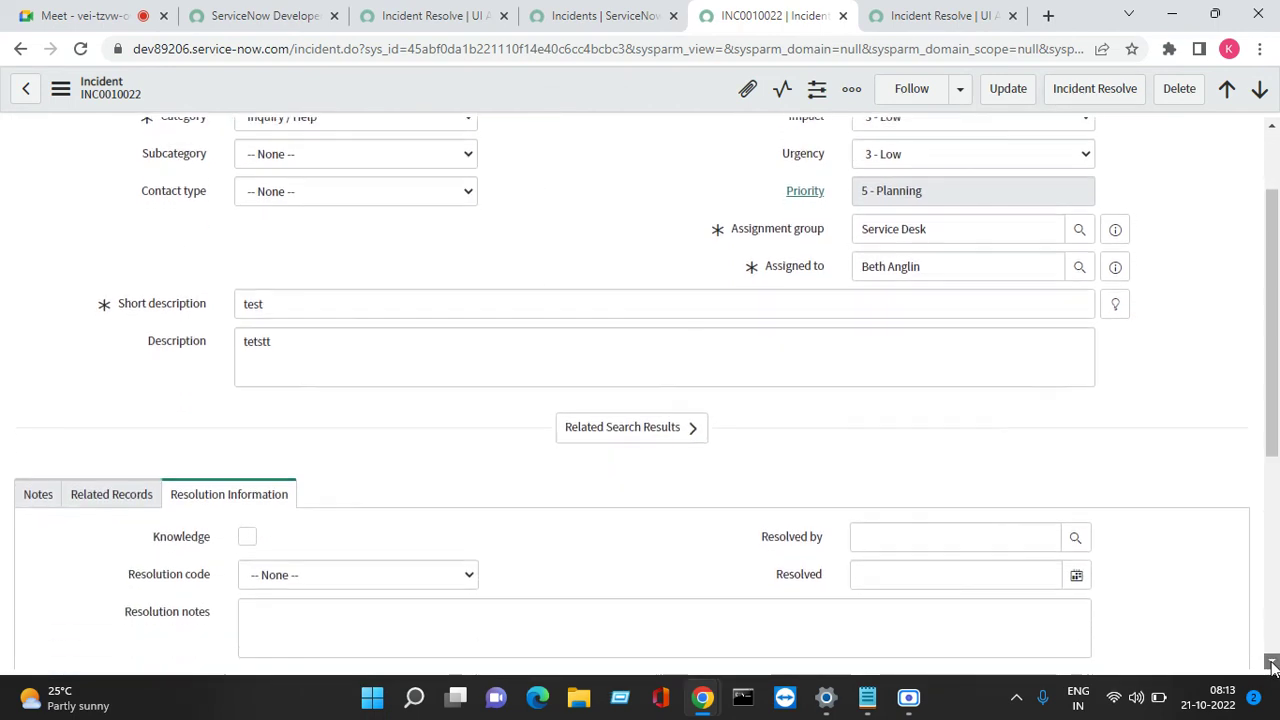
left_click(376, 470)
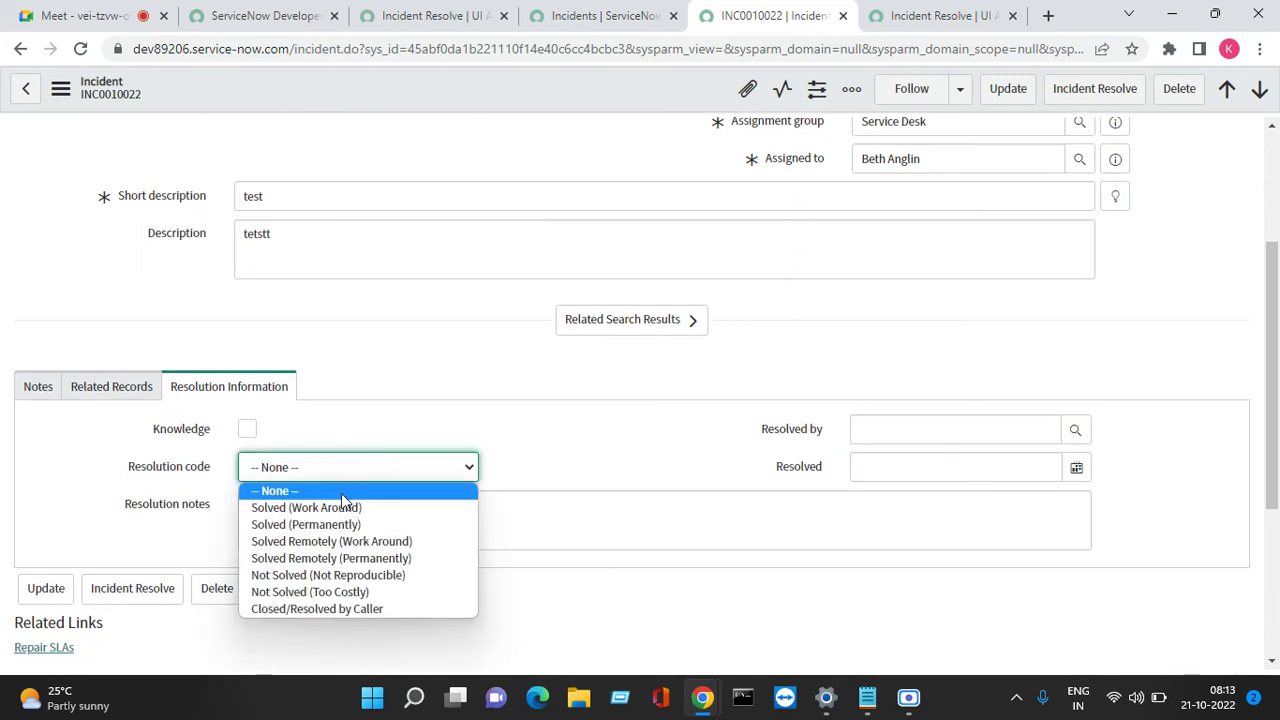
left_click(343, 506)
left_click(332, 506)
type("dd")
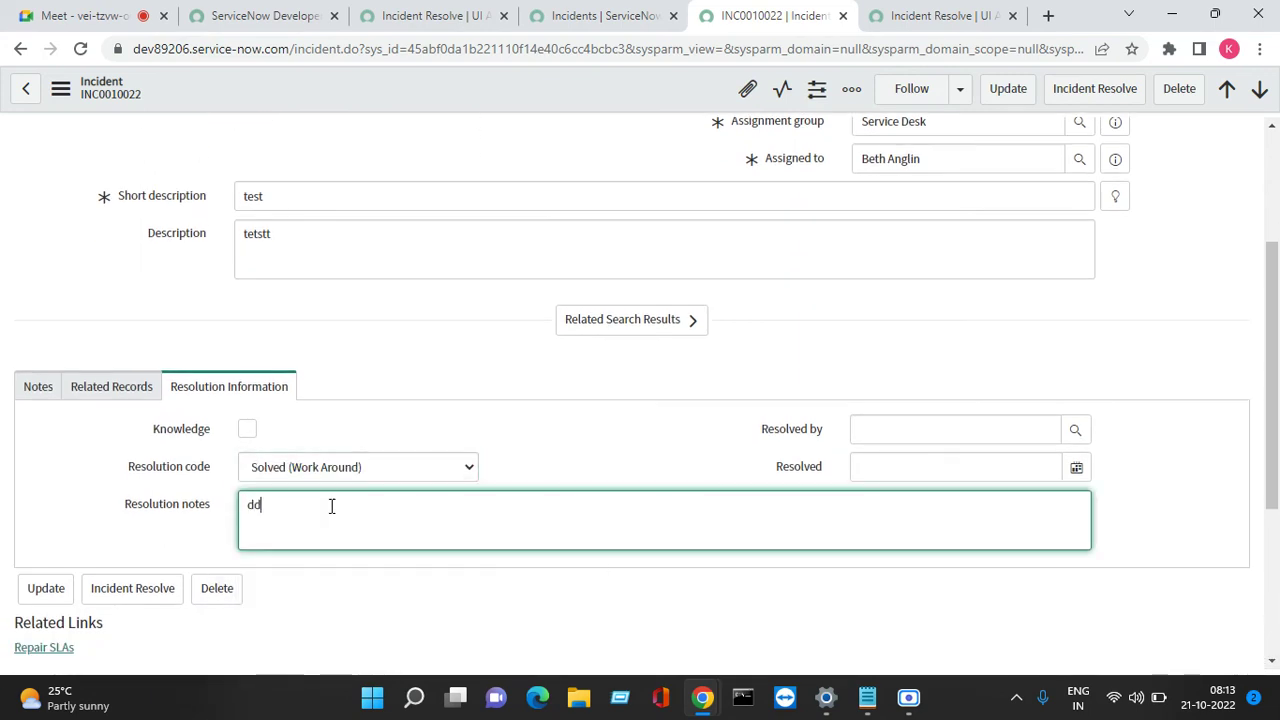
left_click(1094, 100)
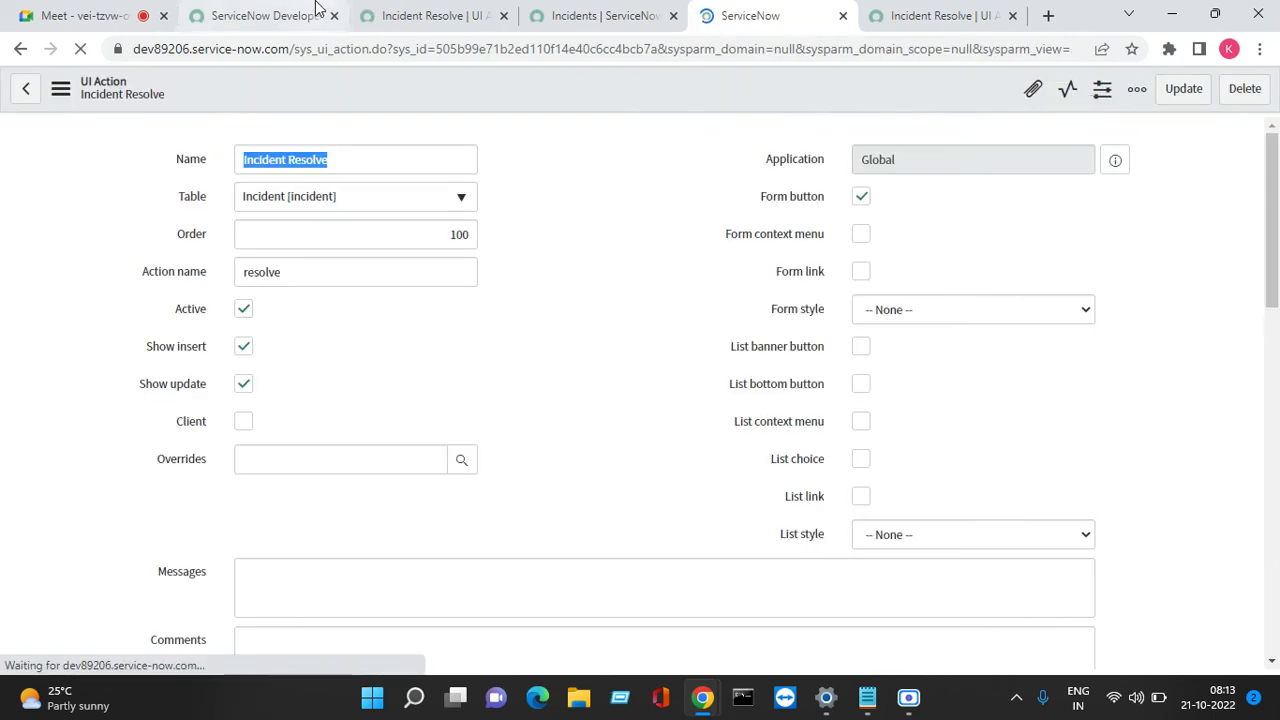
Change the redirect line in the Incident Resolve script to action.setRedirectURL(current); and save the UI action
left_click(908, 28)
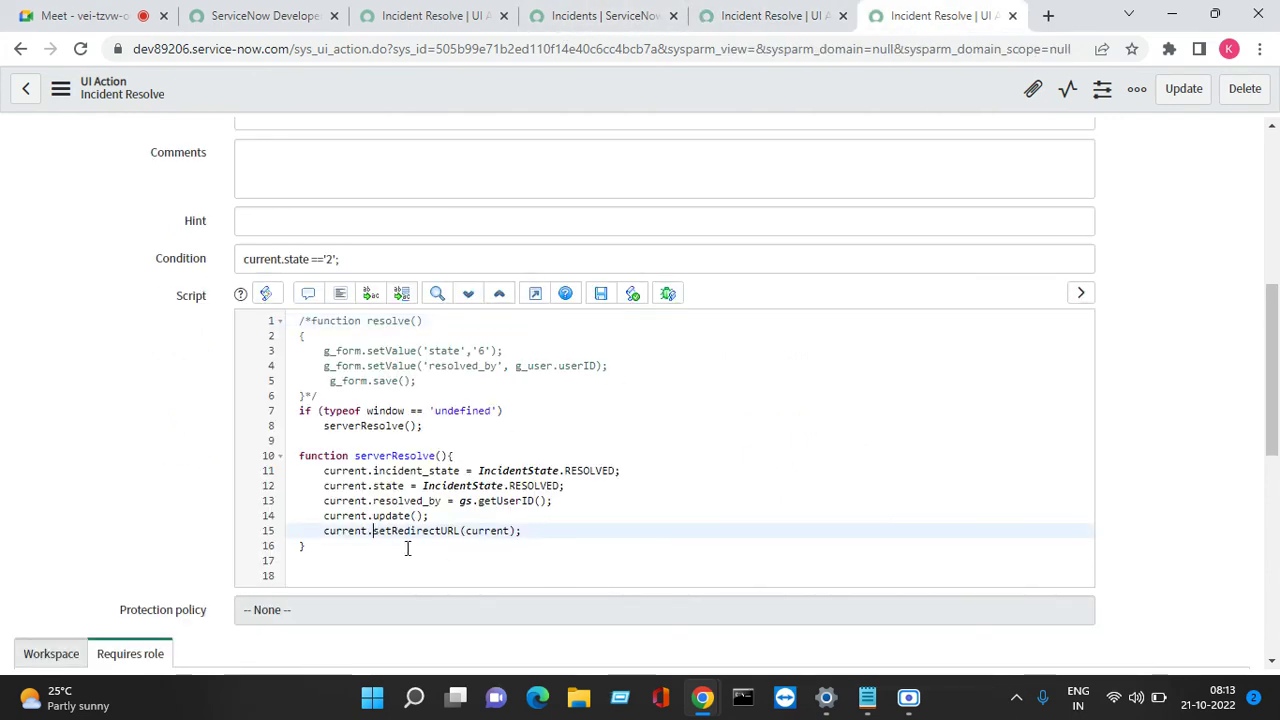
key("Left")
key("BackSpace")
key("BackSpace")
key("BackSpace")
key("BackSpace")
key("BackSpace")
key("BackSpace")
key("BackSpace")
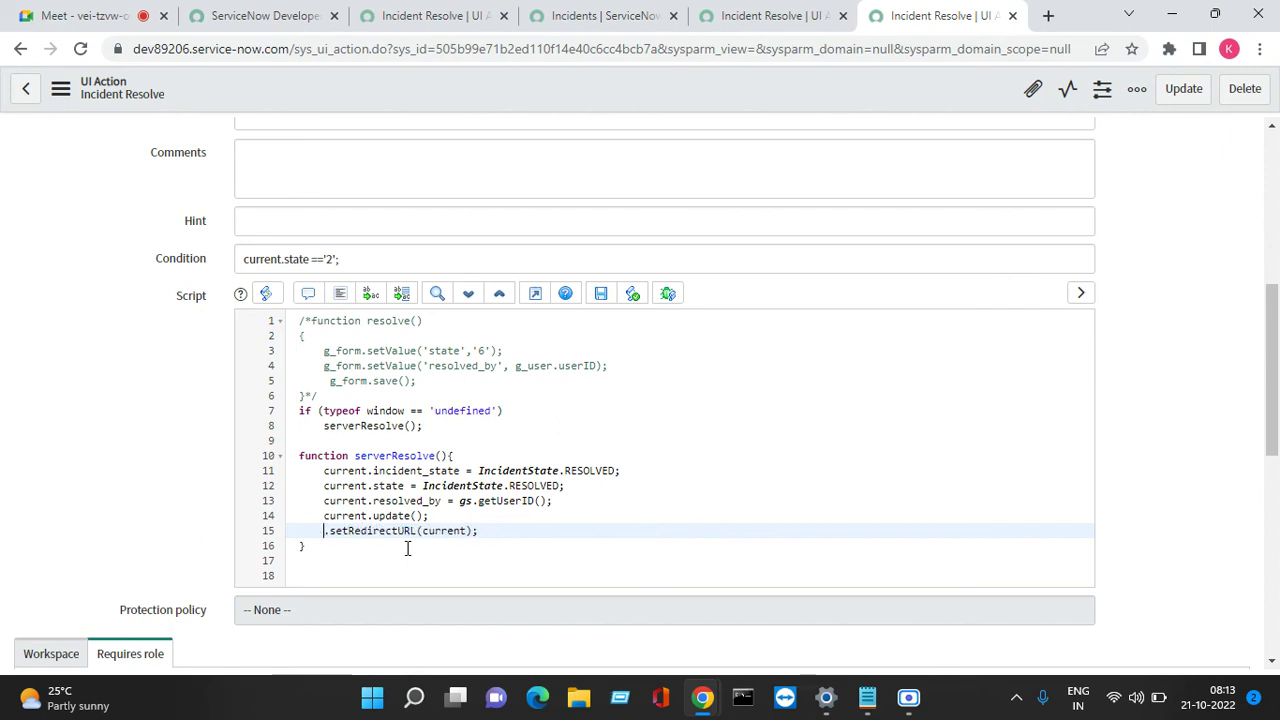
type("action")
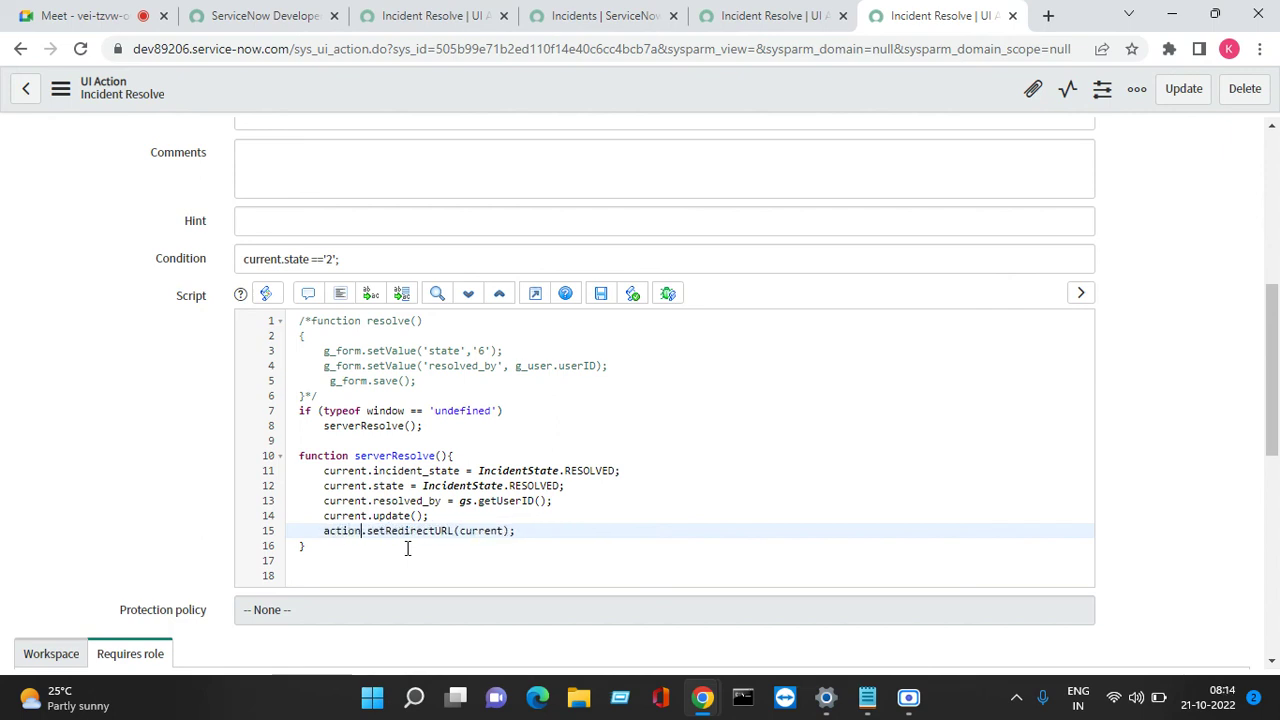
left_click(594, 526)
right_click(577, 91)
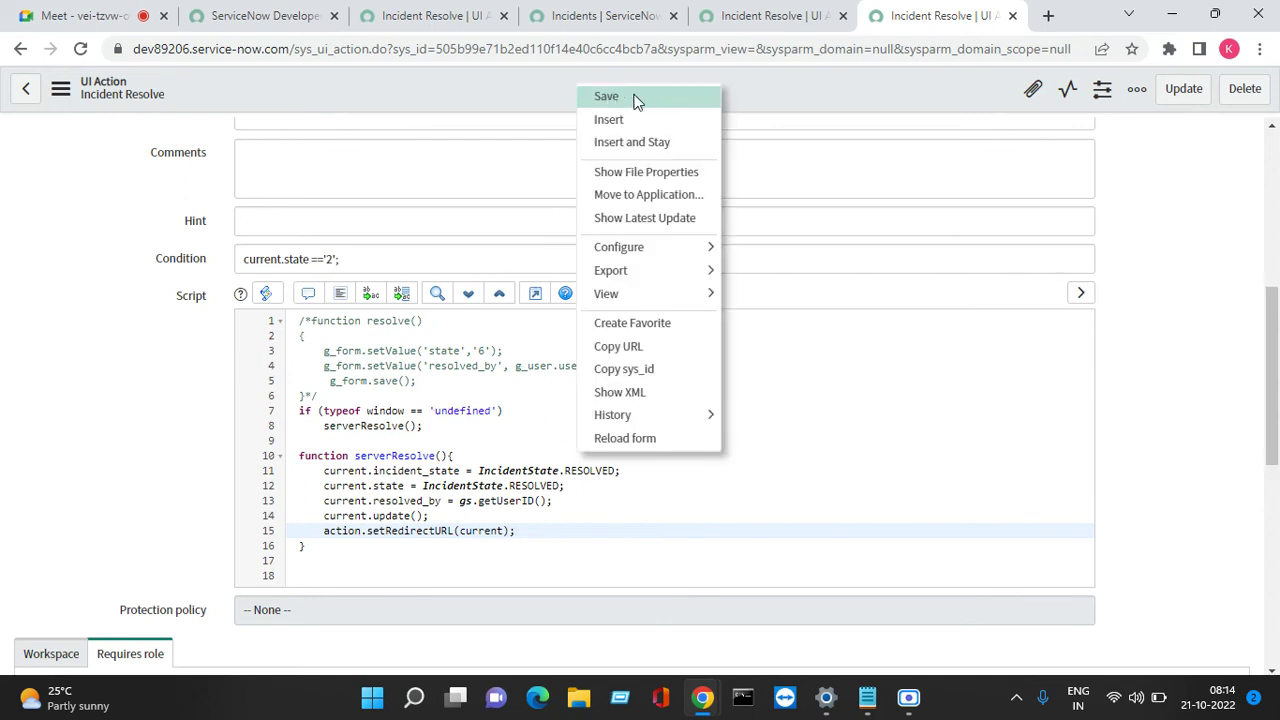
left_click(606, 97)
Open INC0010021 from the Incidents list in a new browser tab and switch to it
left_click(577, 10)
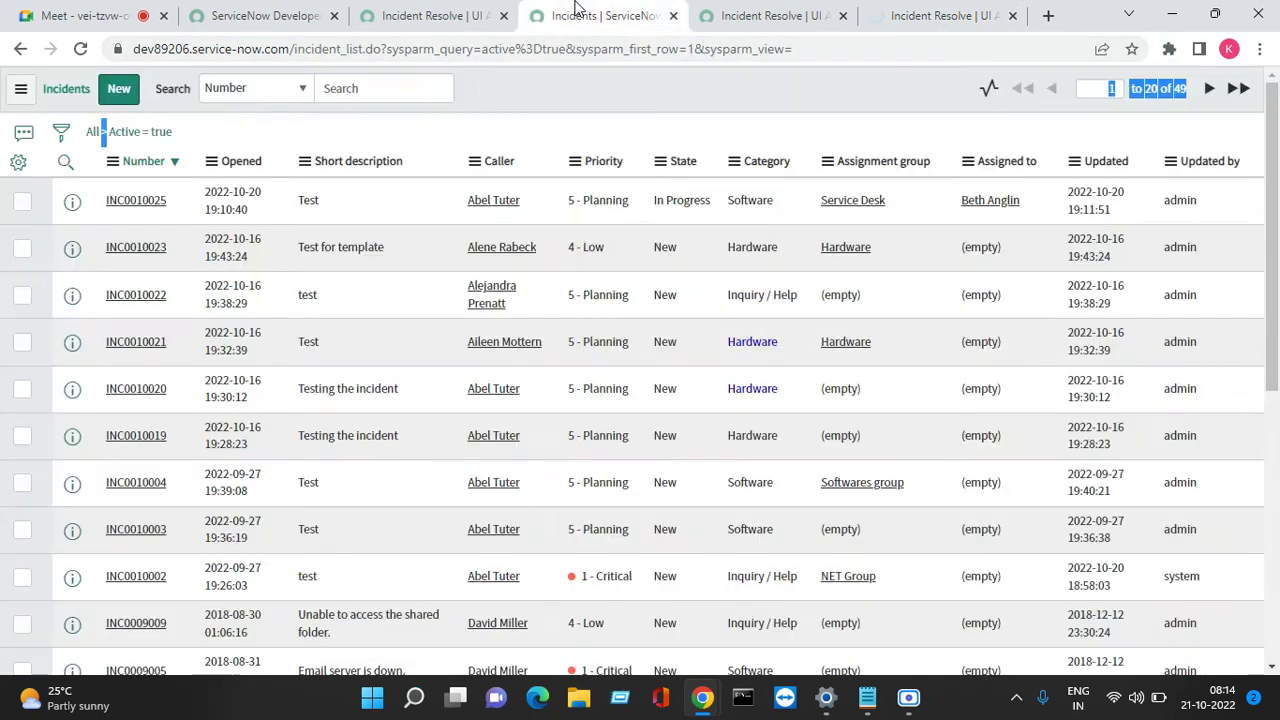
right_click(72, 345)
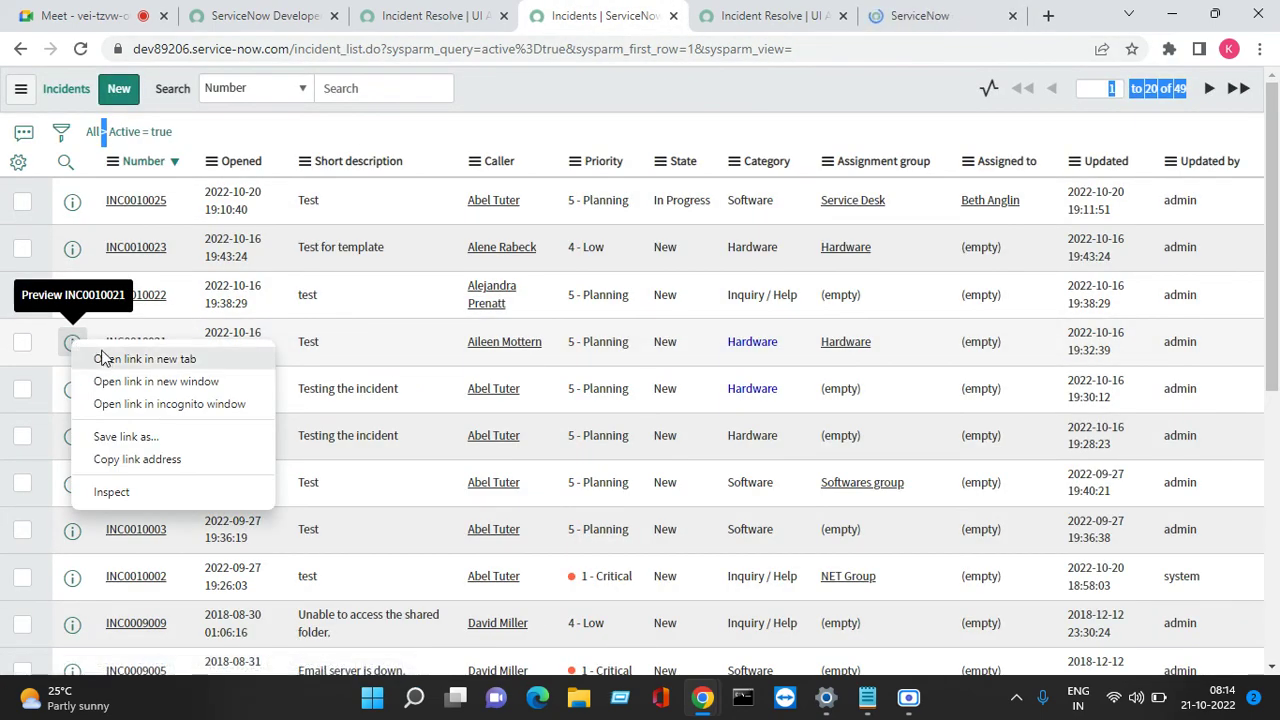
left_click(108, 359)
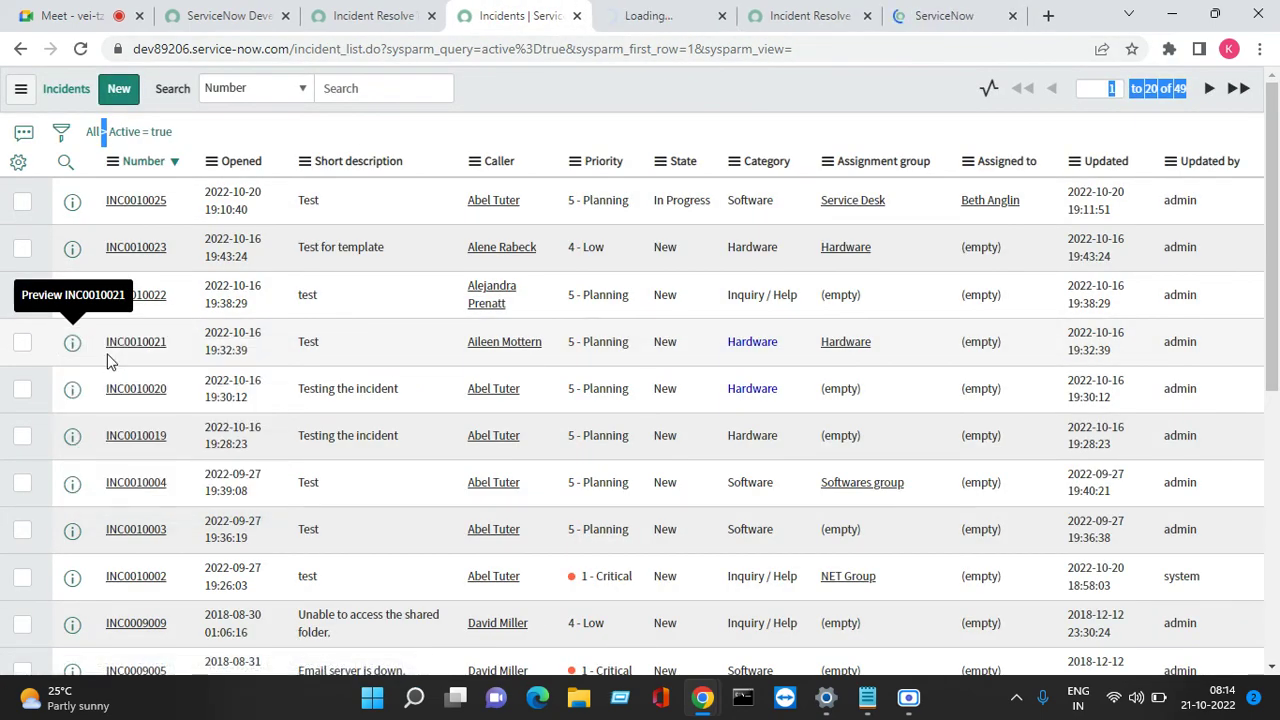
left_click(651, 16)
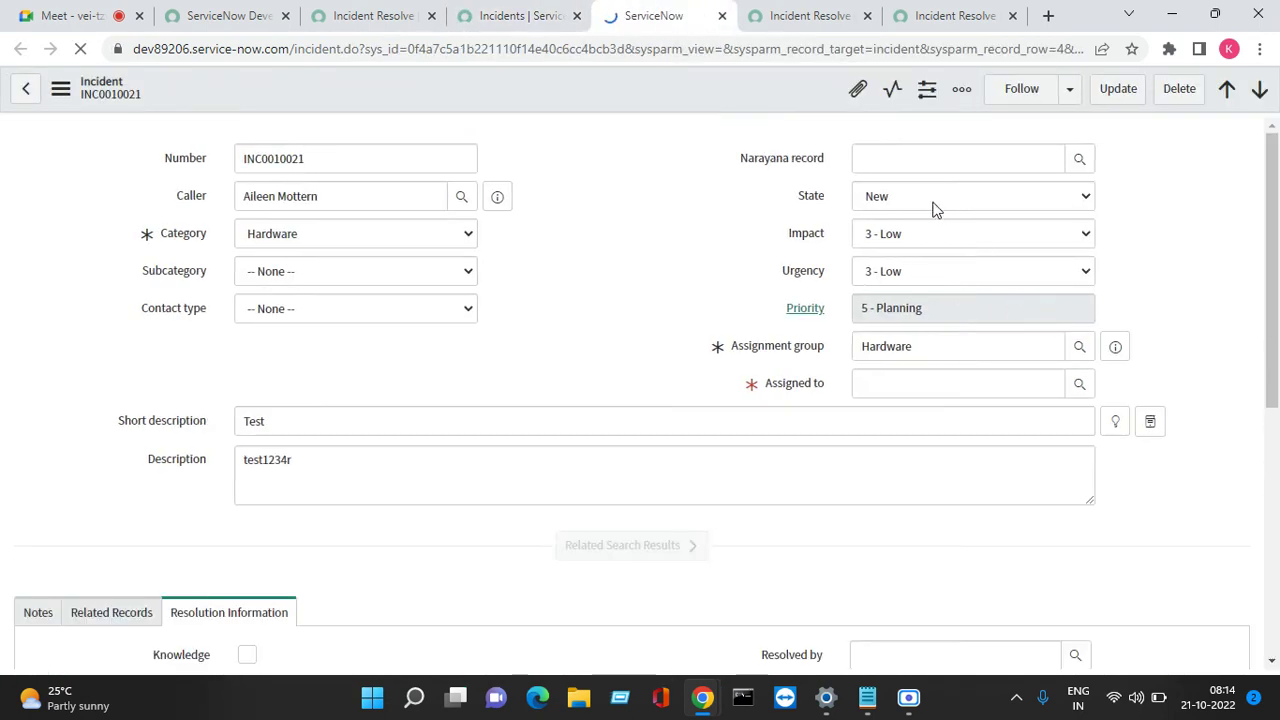
Set INC0010021 to State In Progress, assign it to the first suggested person, and save the incident
left_click(931, 203)
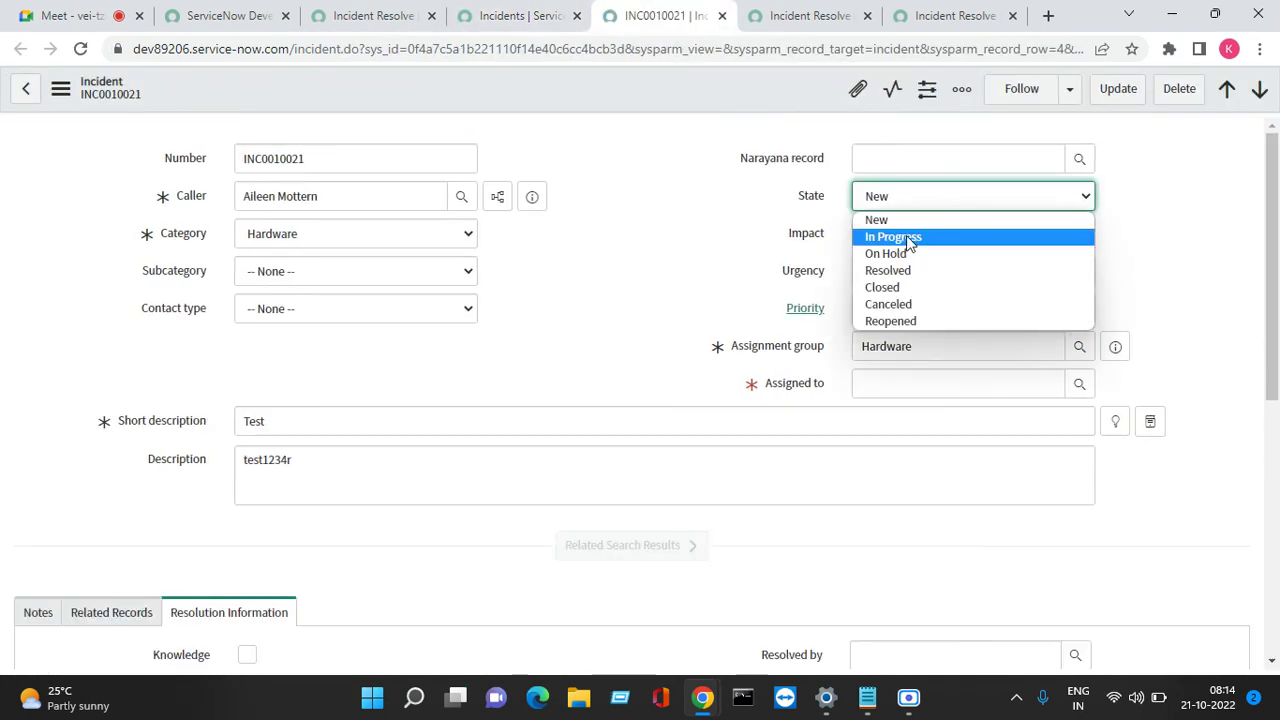
left_click(907, 237)
left_click(888, 383)
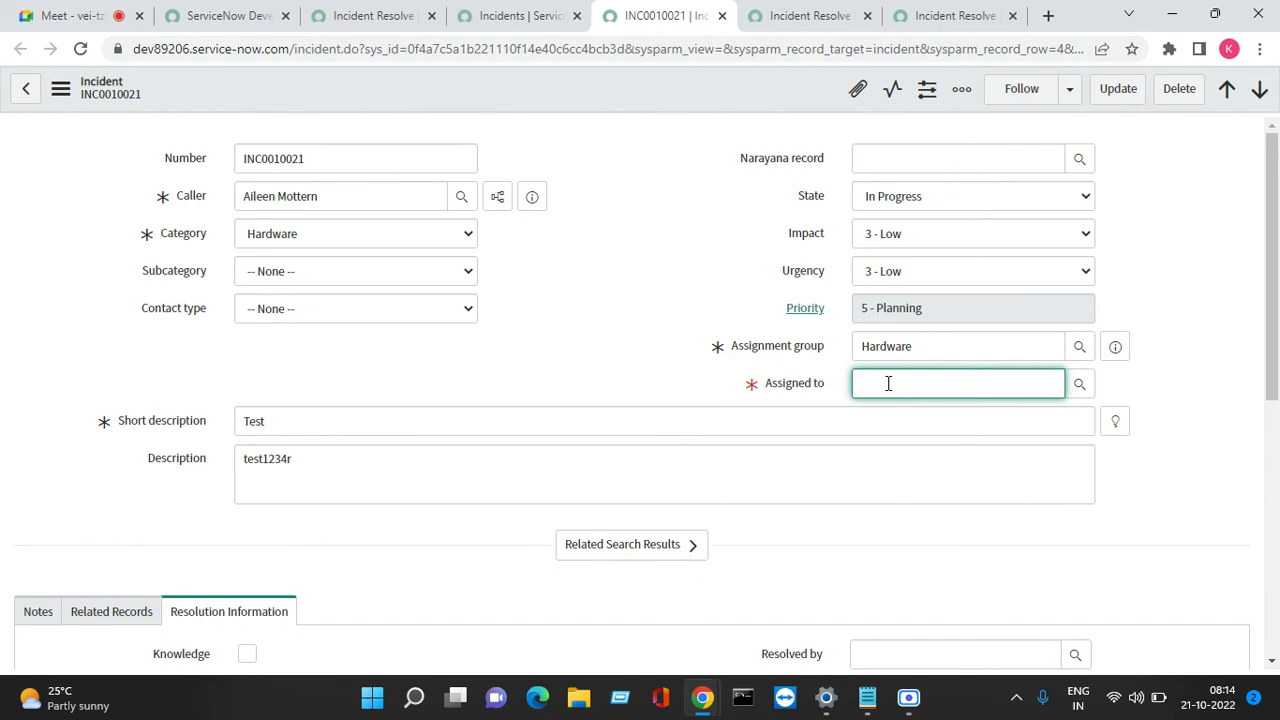
left_click(902, 422)
right_click(565, 80)
left_click(597, 92)
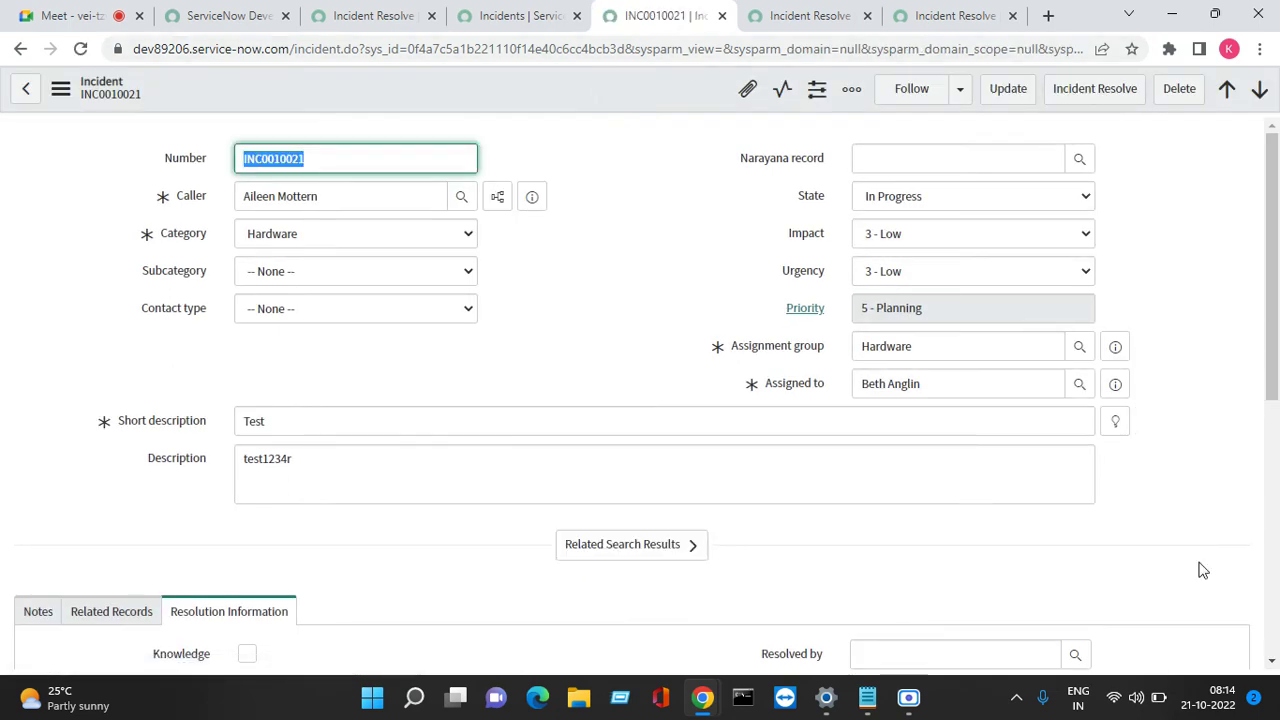
Set INC0010021's Resolution code to Solved (Work Around) and Resolution notes to "sds", and run Incident Resolve
scroll(553, 588, "down", 2)
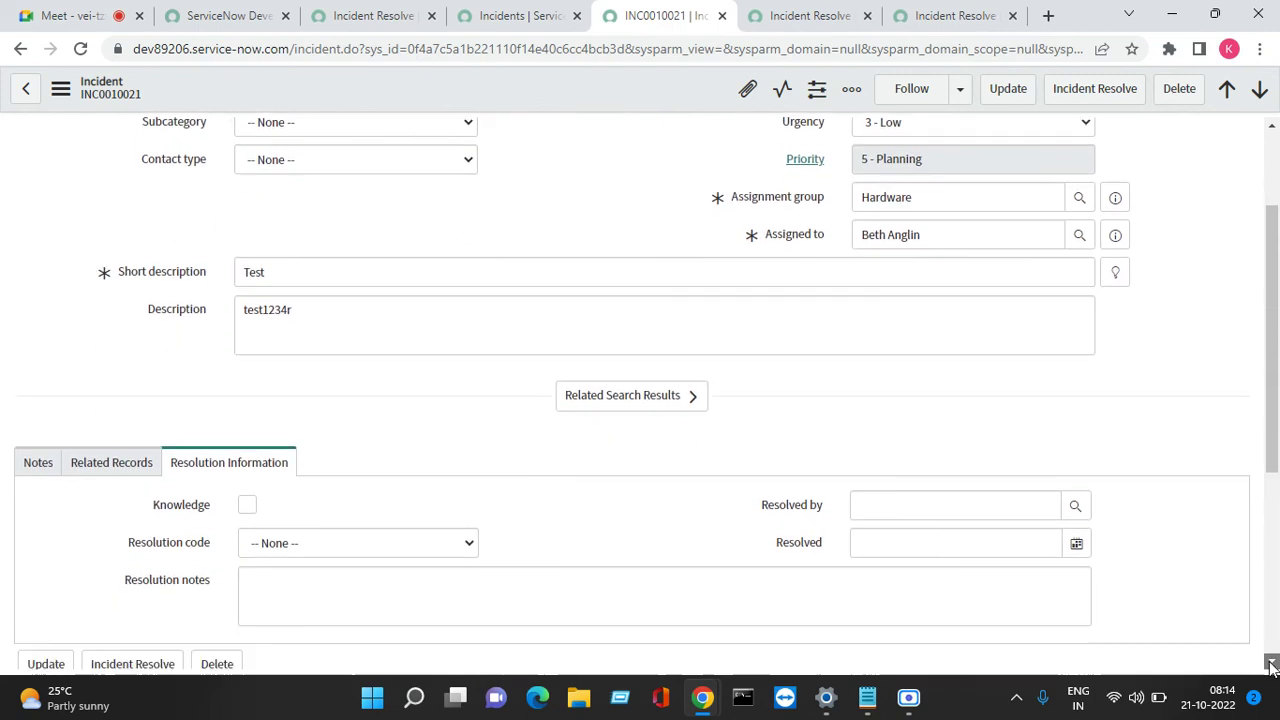
left_click(321, 504)
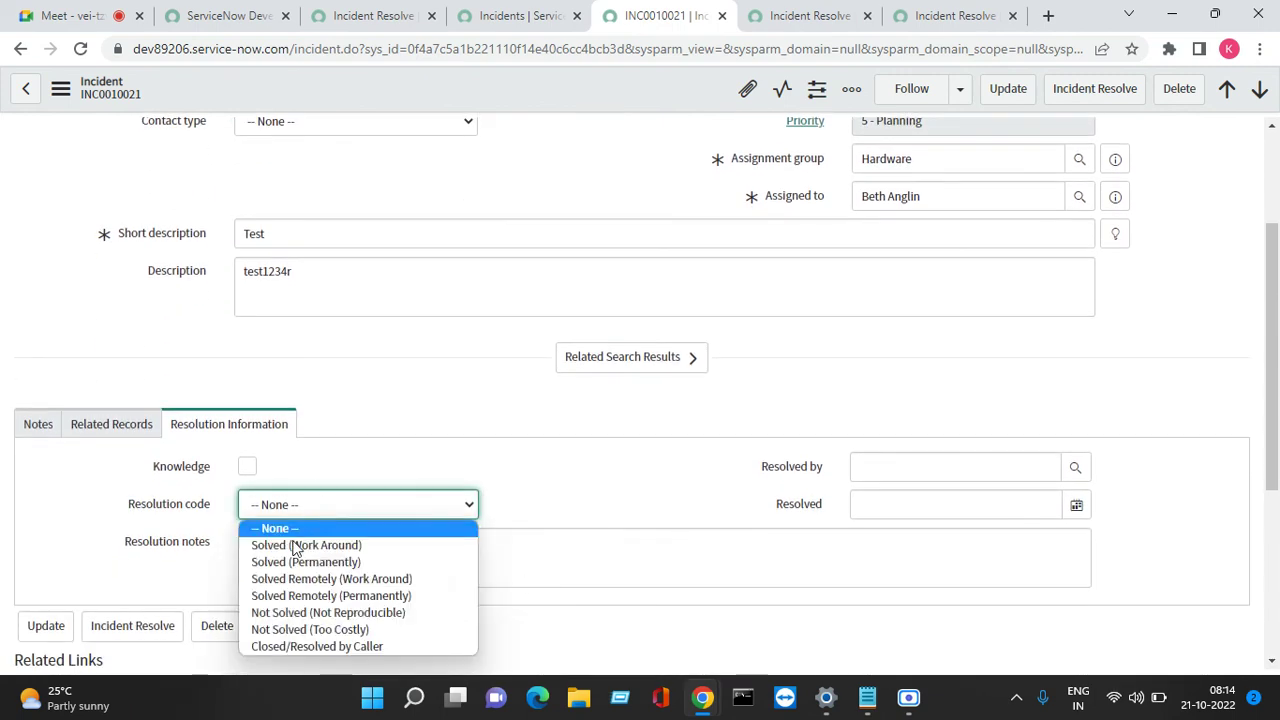
left_click(296, 545)
left_click(306, 549)
type("sds")
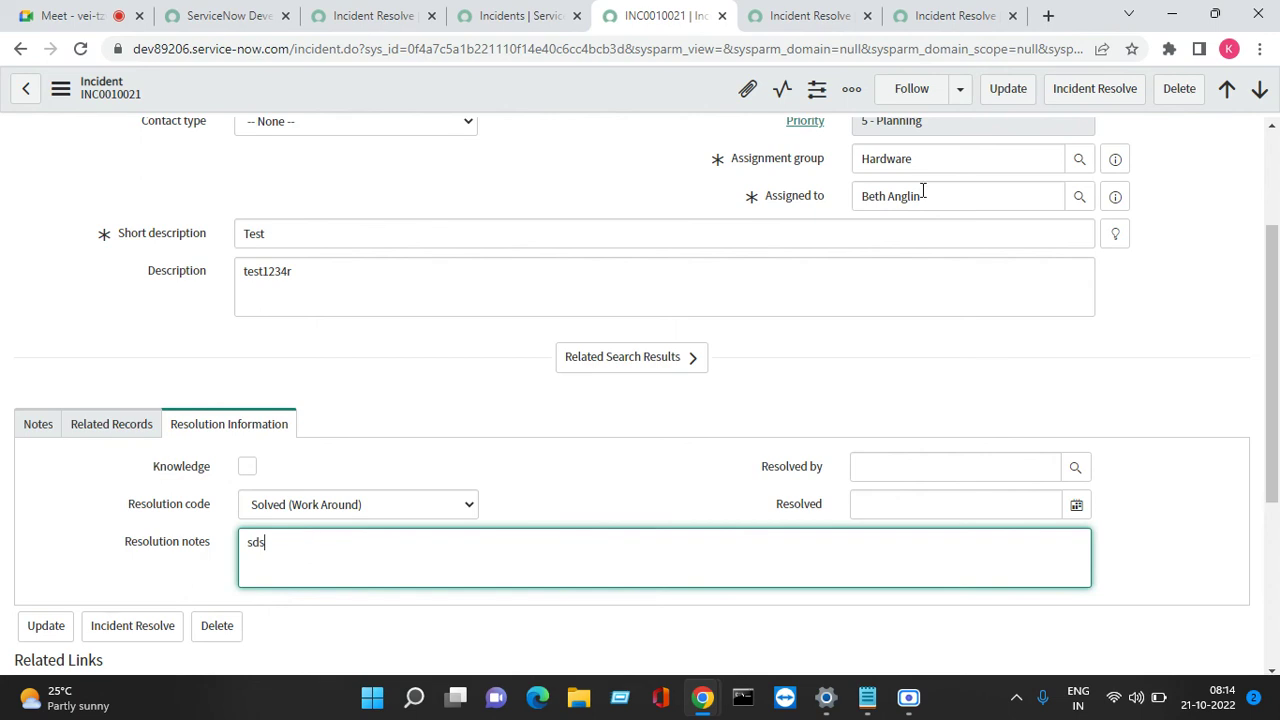
left_click(1076, 90)
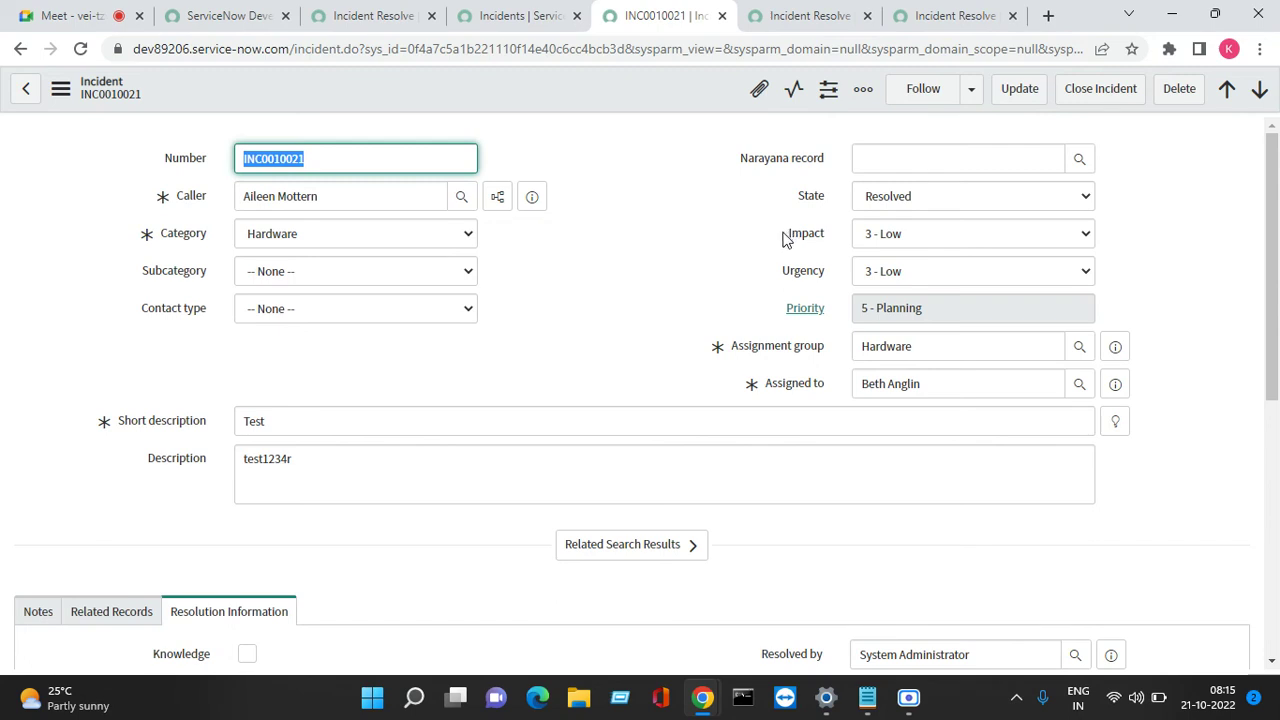
Return to the Incident Resolve UI action and enable its Client option
left_click(540, 10)
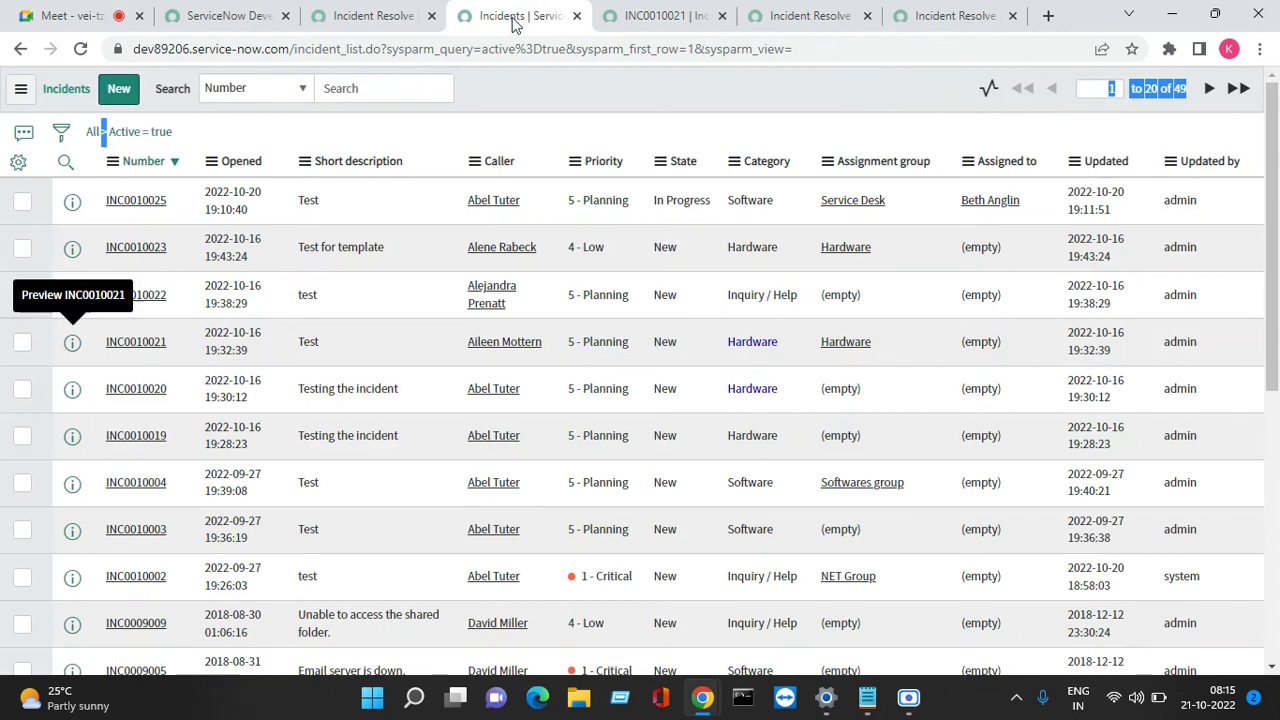
left_click(393, 27)
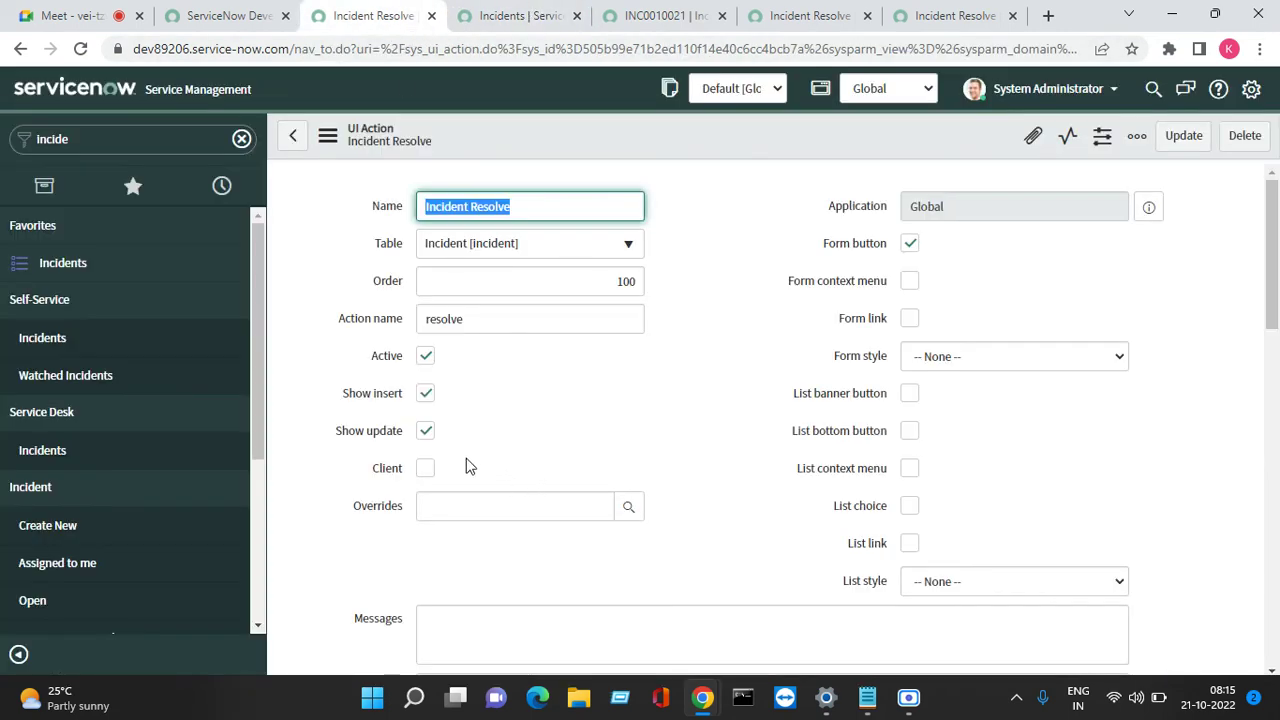
left_click(426, 468)
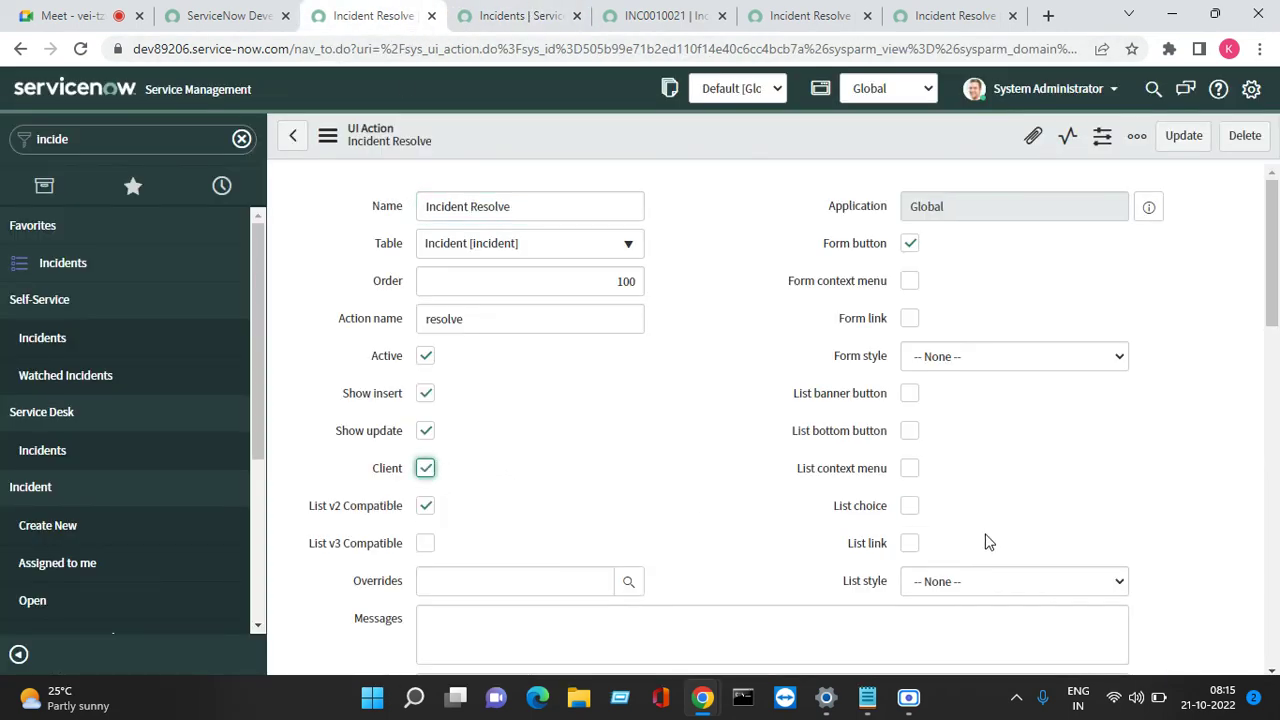
Uncomment the resolve() function in the Incident Resolve script by removing its /* and */ markers
left_click(1271, 670)
left_click_drag(1271, 673, 1271, 673)
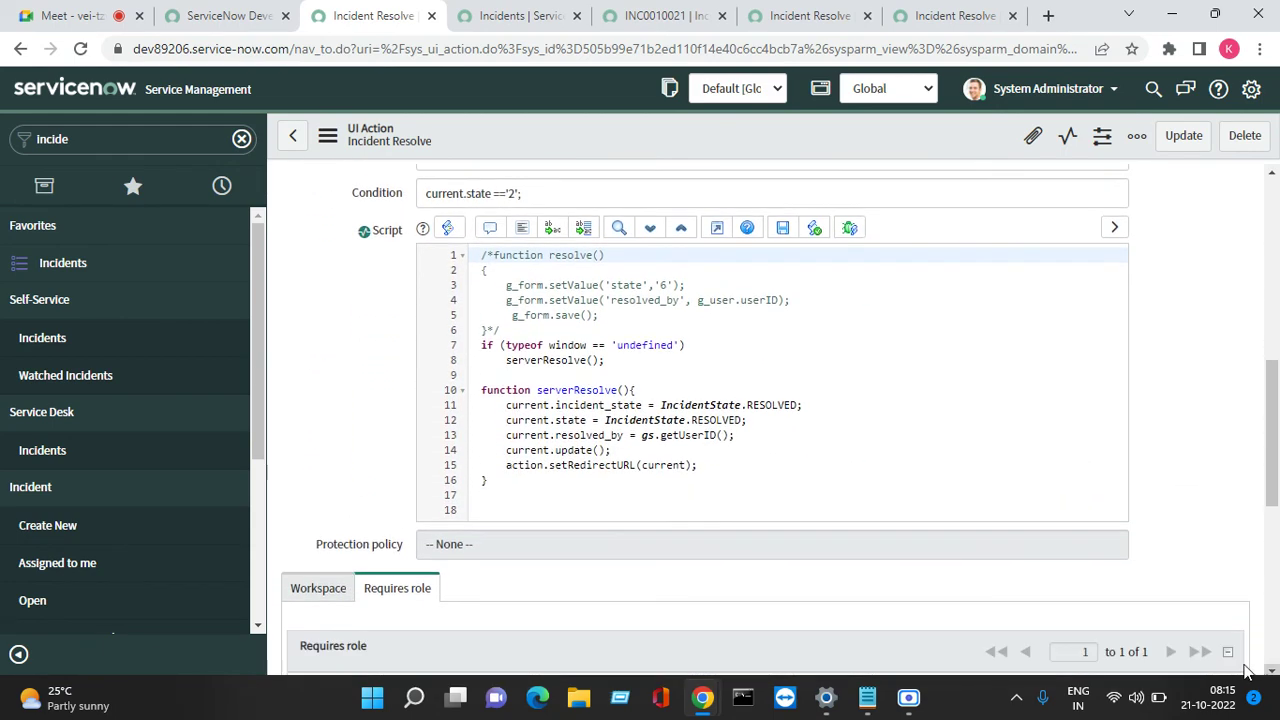
double_click(496, 255)
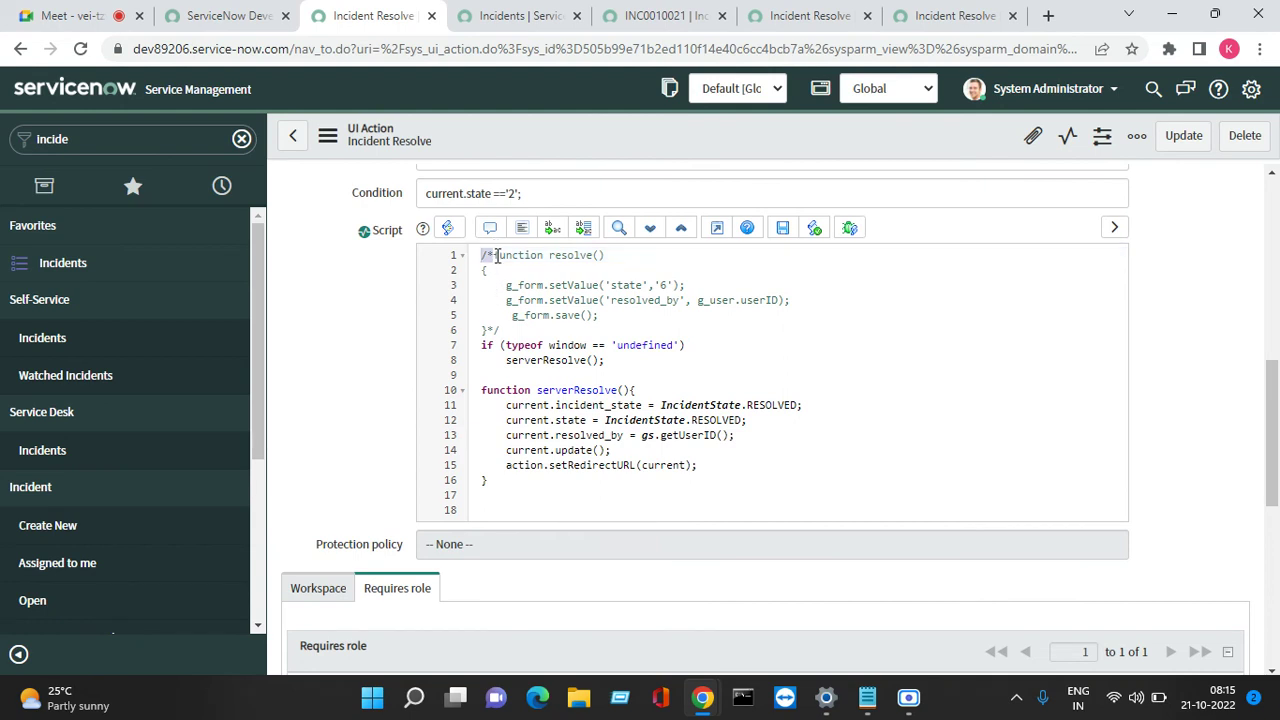
key("BackSpace")
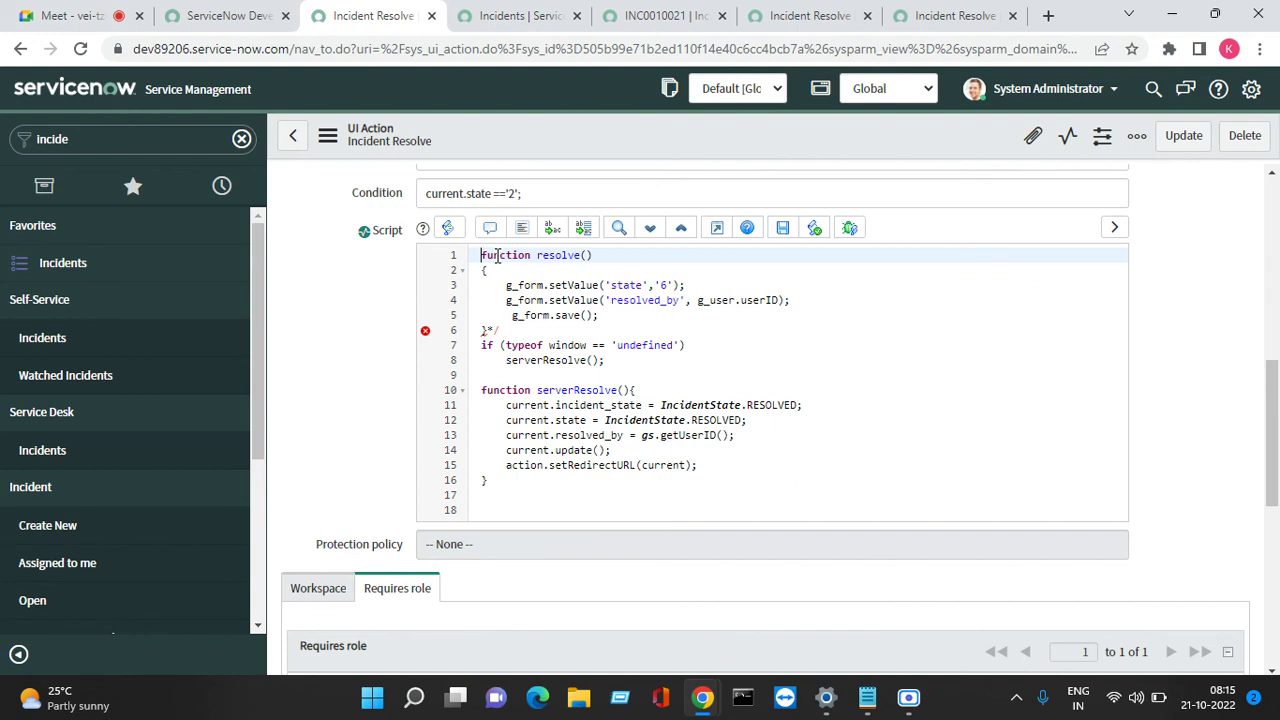
key("Down")
key("Down")
key("Down")
key("Down")
key("Down")
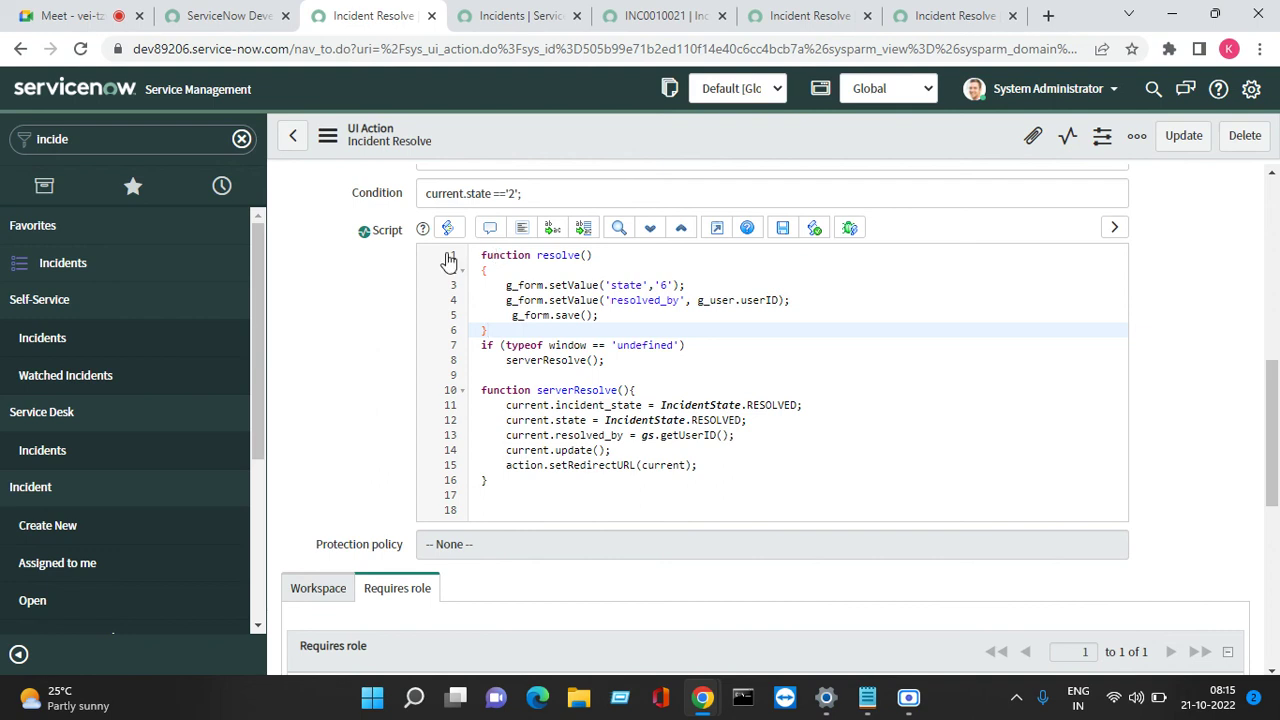
Comment out the g_form.save(); line in the resolve() function with // and save the UI action
left_click(480, 316)
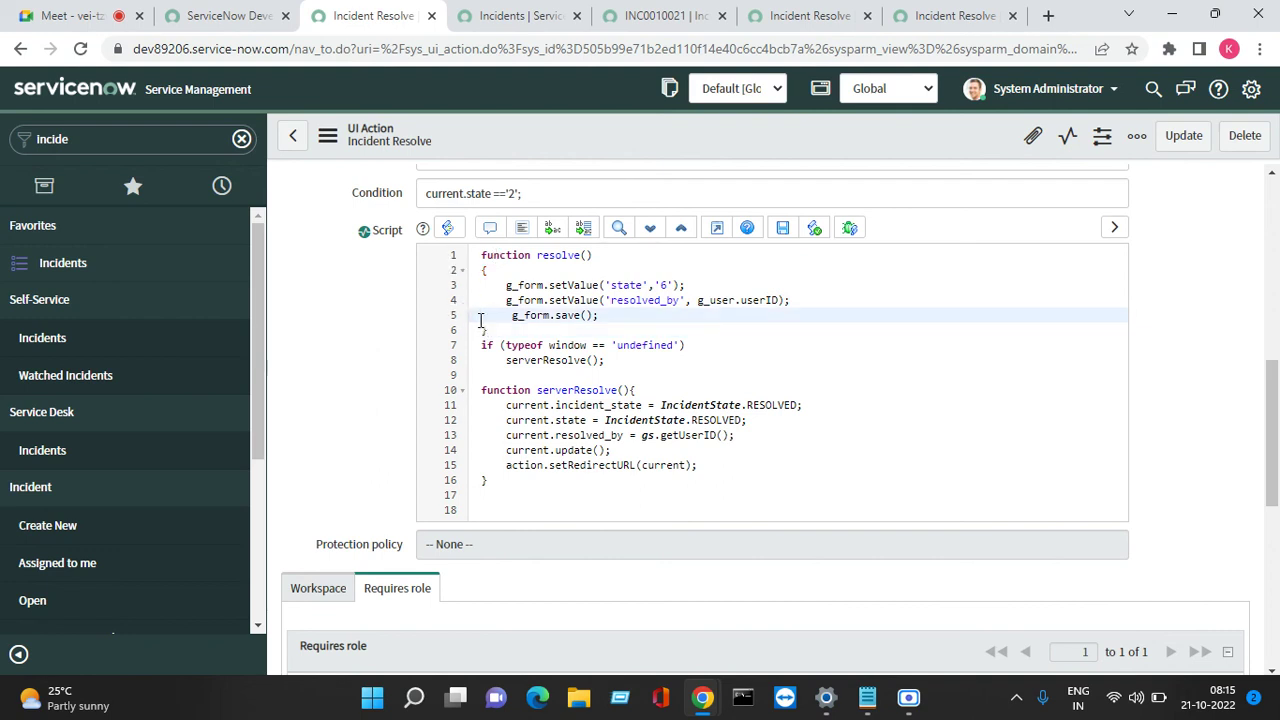
type("//")
right_click(604, 135)
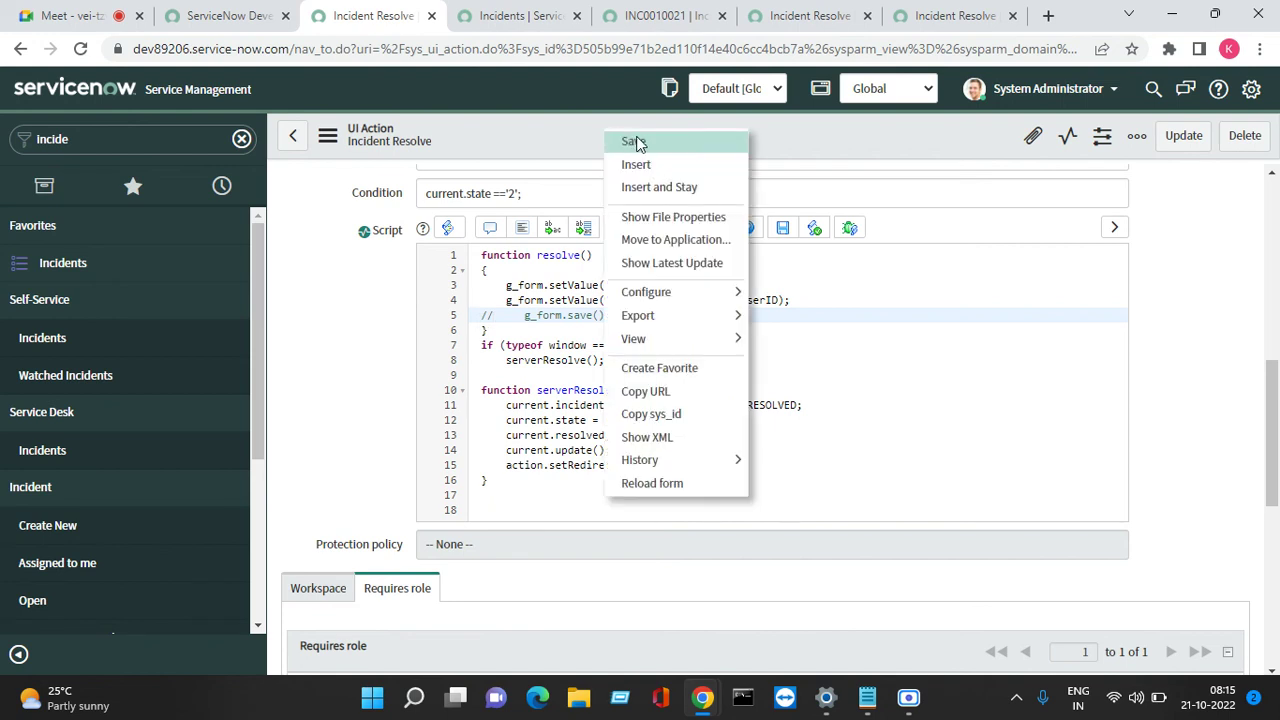
left_click(635, 141)
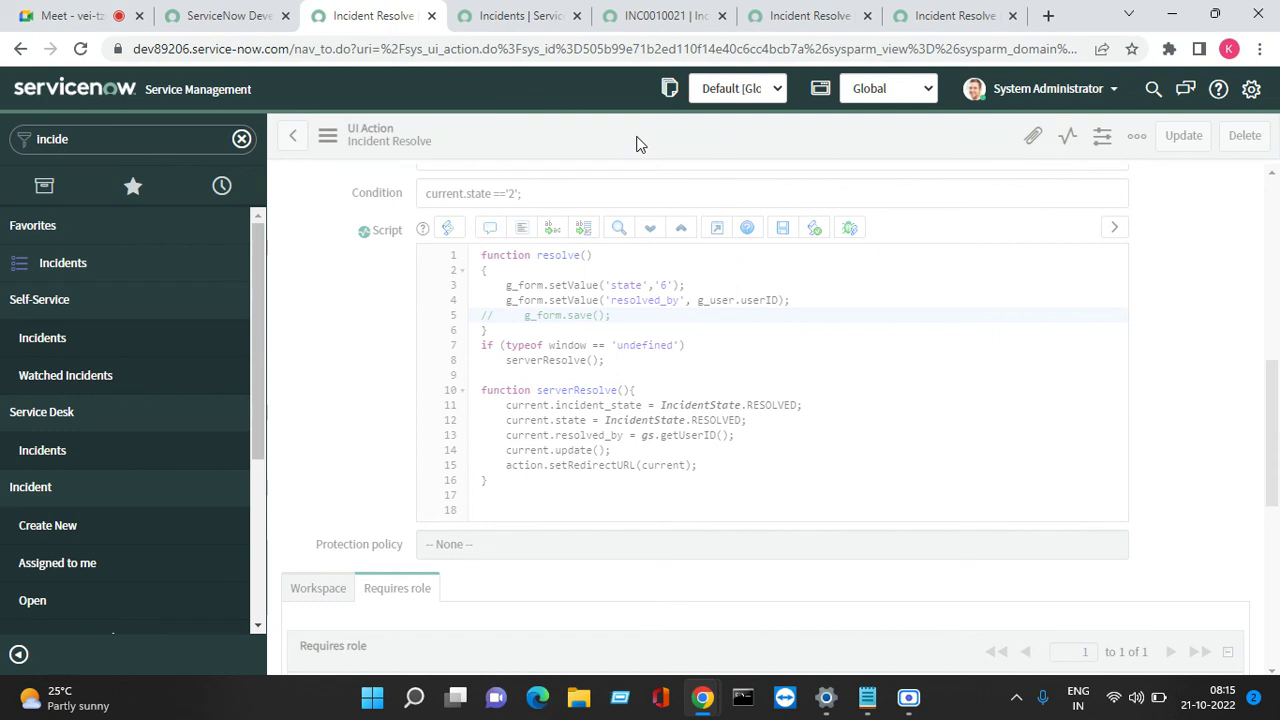
Switch back to INC0010021, set its State to In Progress, and save the incident
left_click(703, 12)
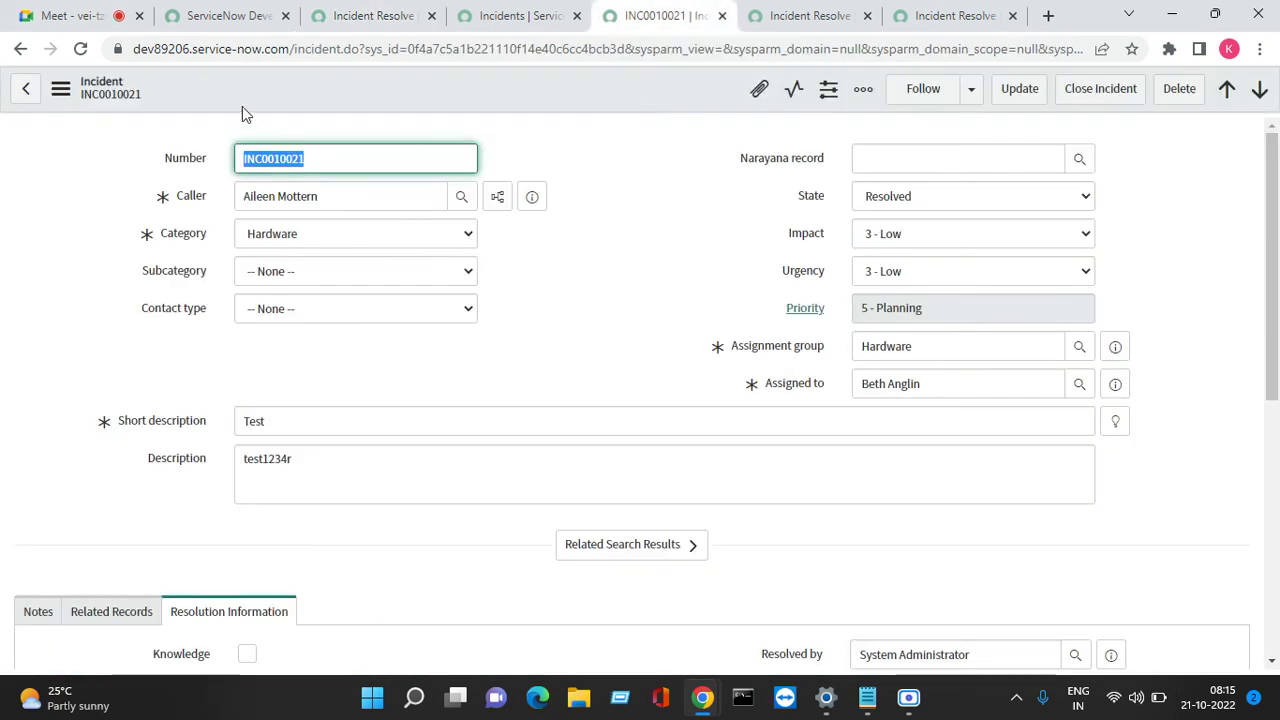
left_click(889, 202)
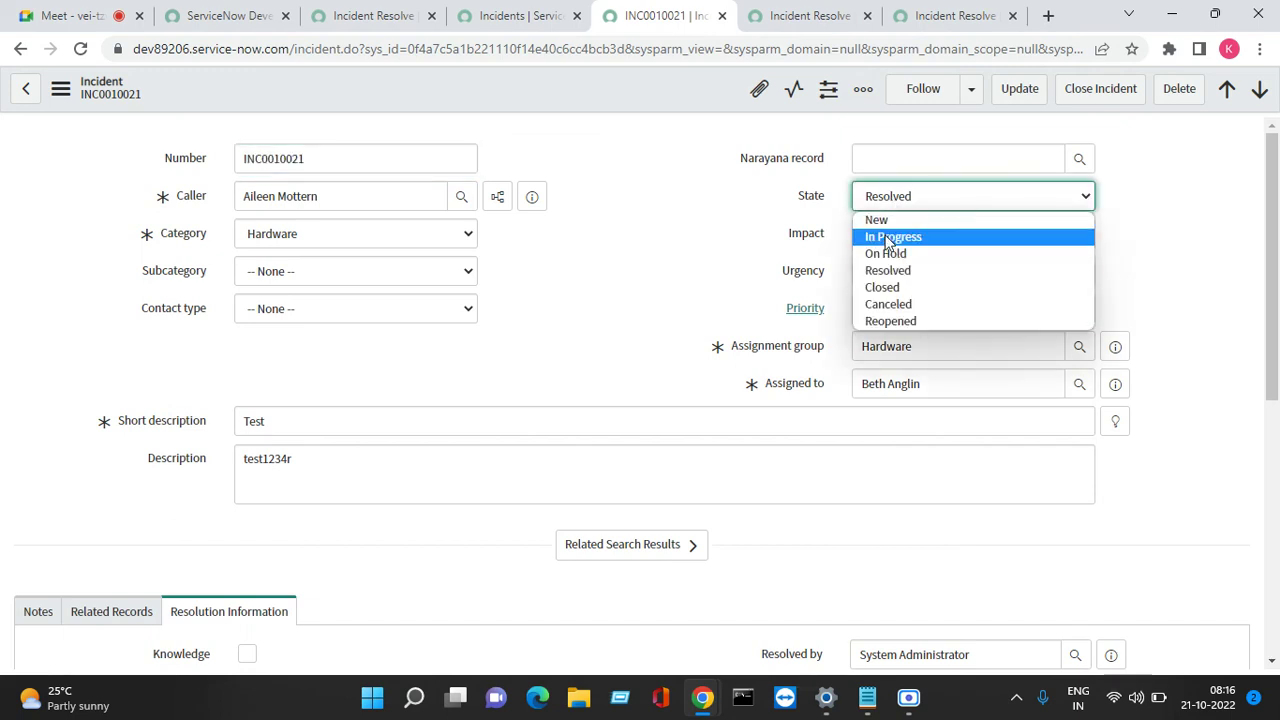
left_click(890, 238)
right_click(560, 91)
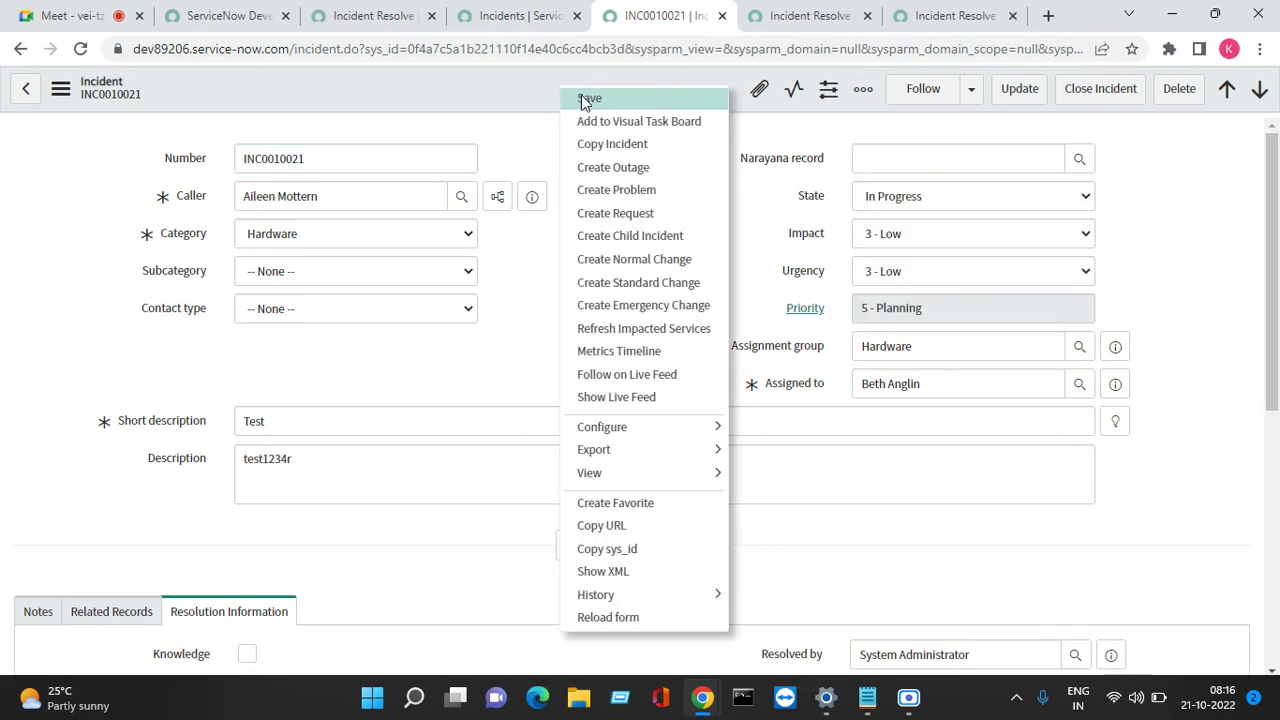
left_click(587, 100)
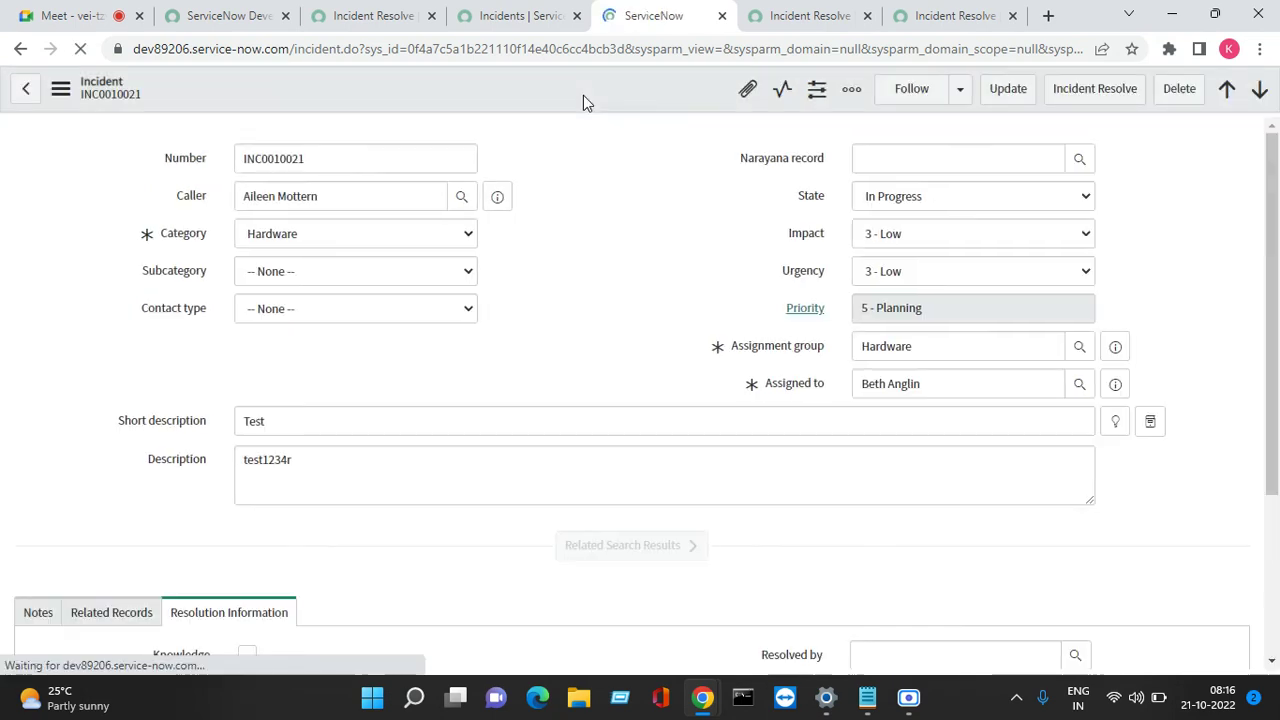
left_click(951, 201)
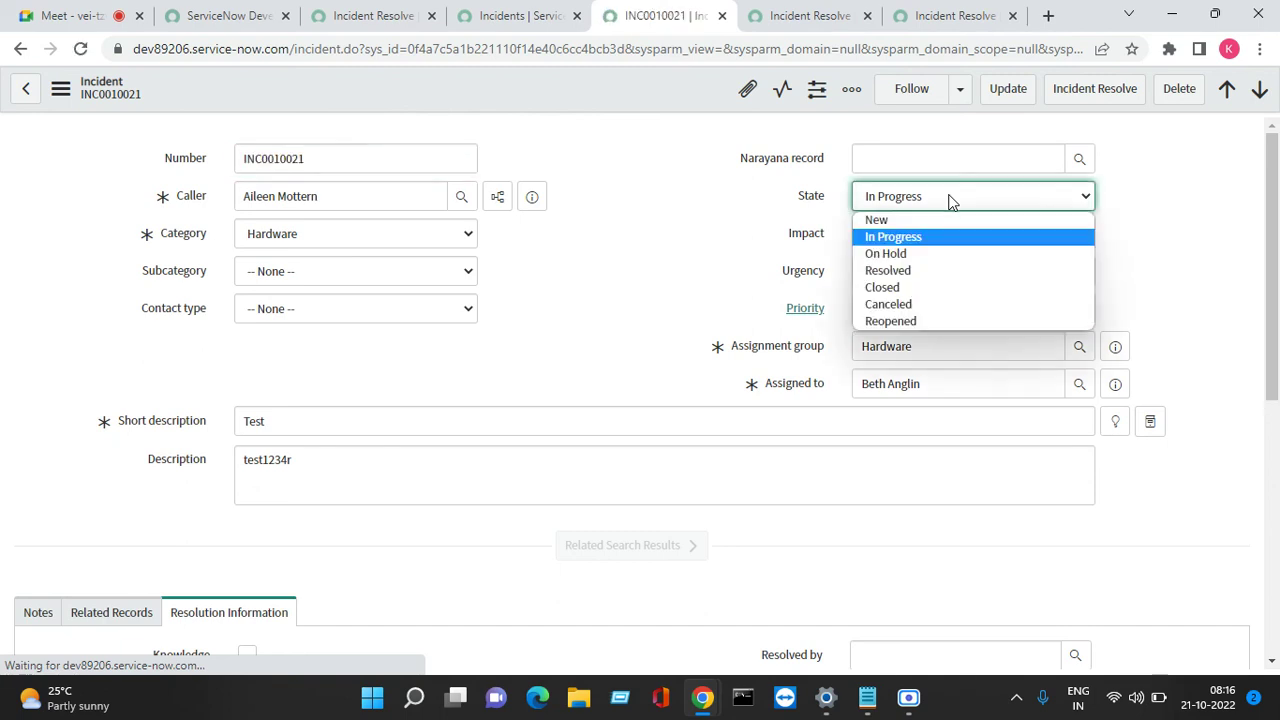
left_click_drag(722, 205, 679, 219)
left_click(651, 238)
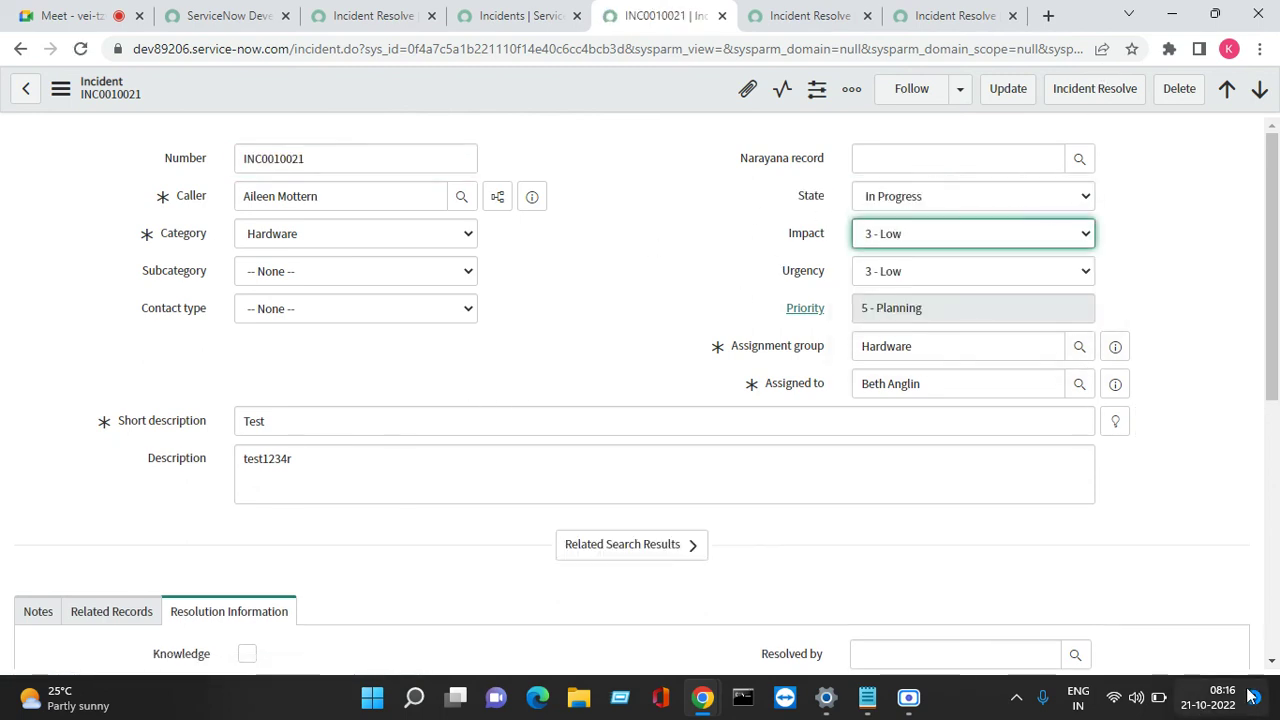
Set INC0010021's Resolution code to Solved (Work Around) and notes to "we", run Incident Resolve, and check the State and Resolved by fields
scroll(1274, 664, "down", 3)
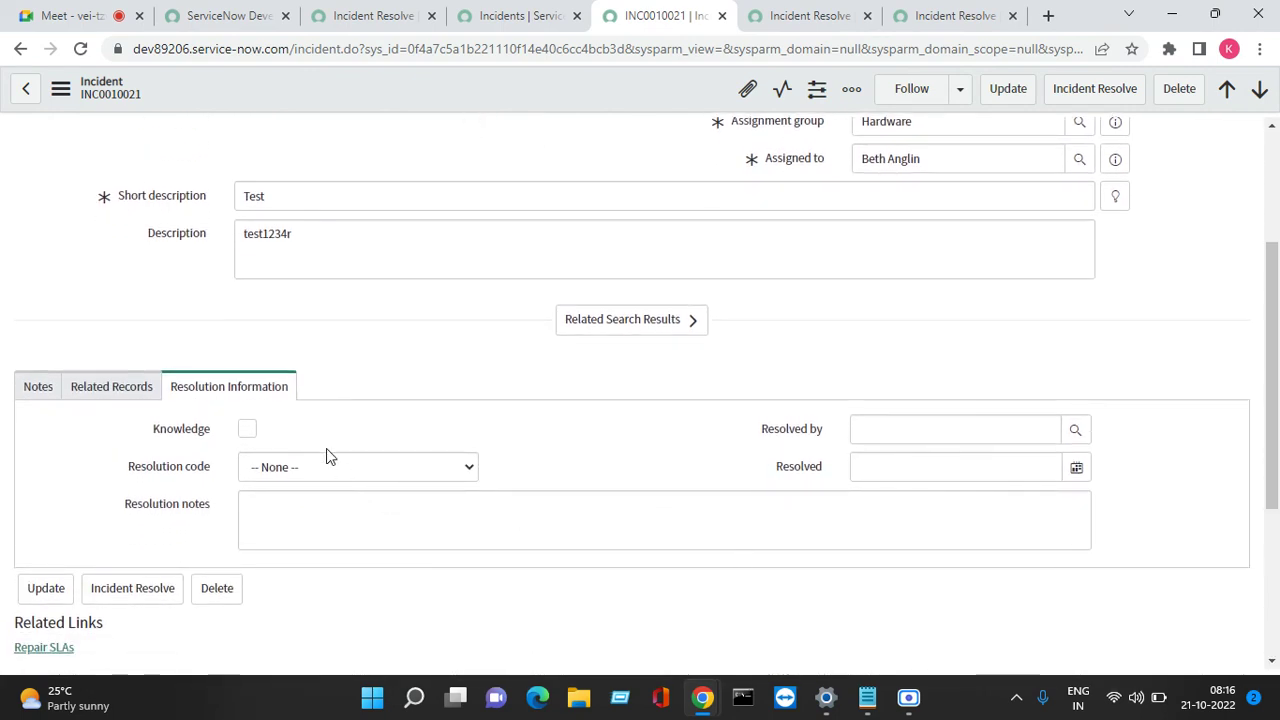
left_click(323, 472)
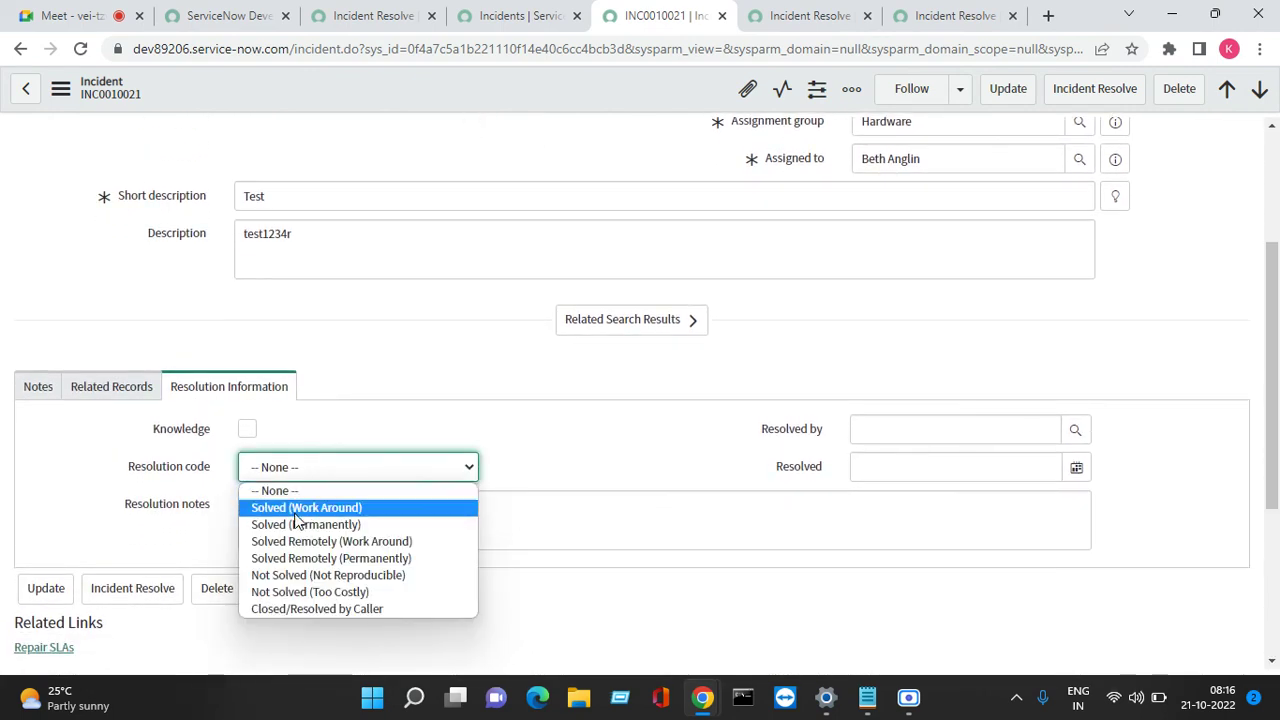
left_click(300, 508)
left_click(323, 514)
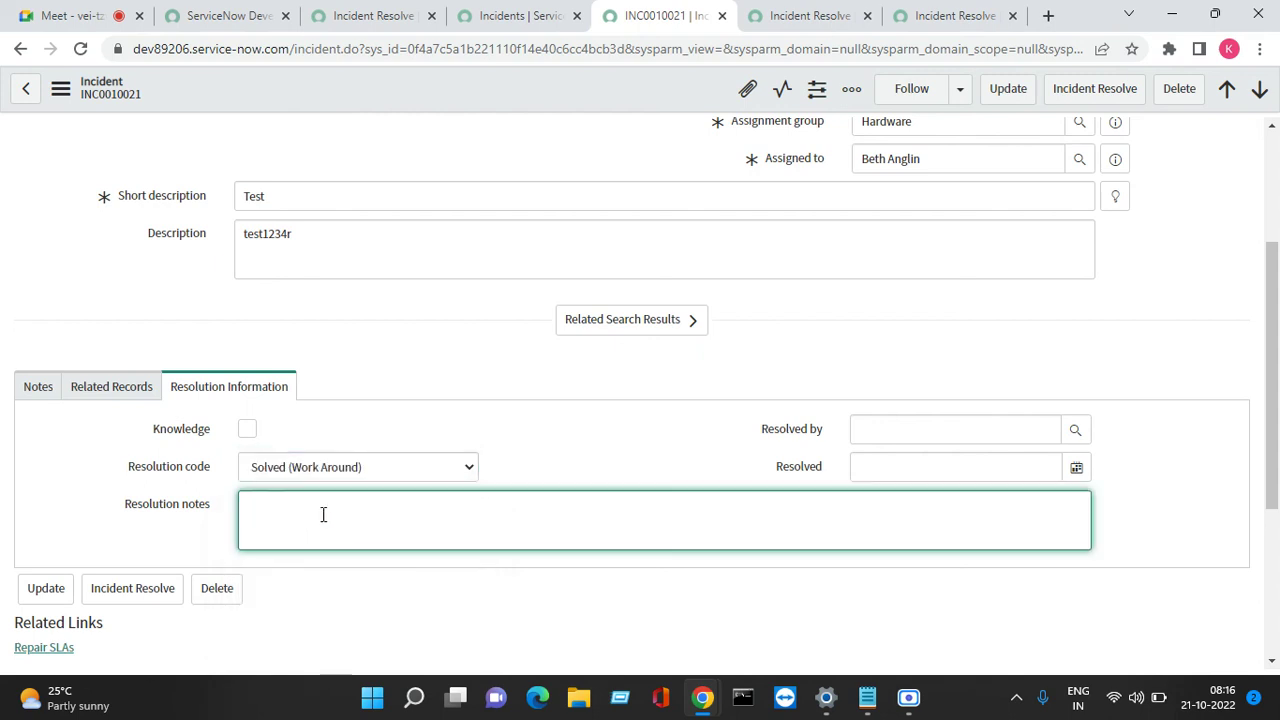
type("we")
left_click(1081, 91)
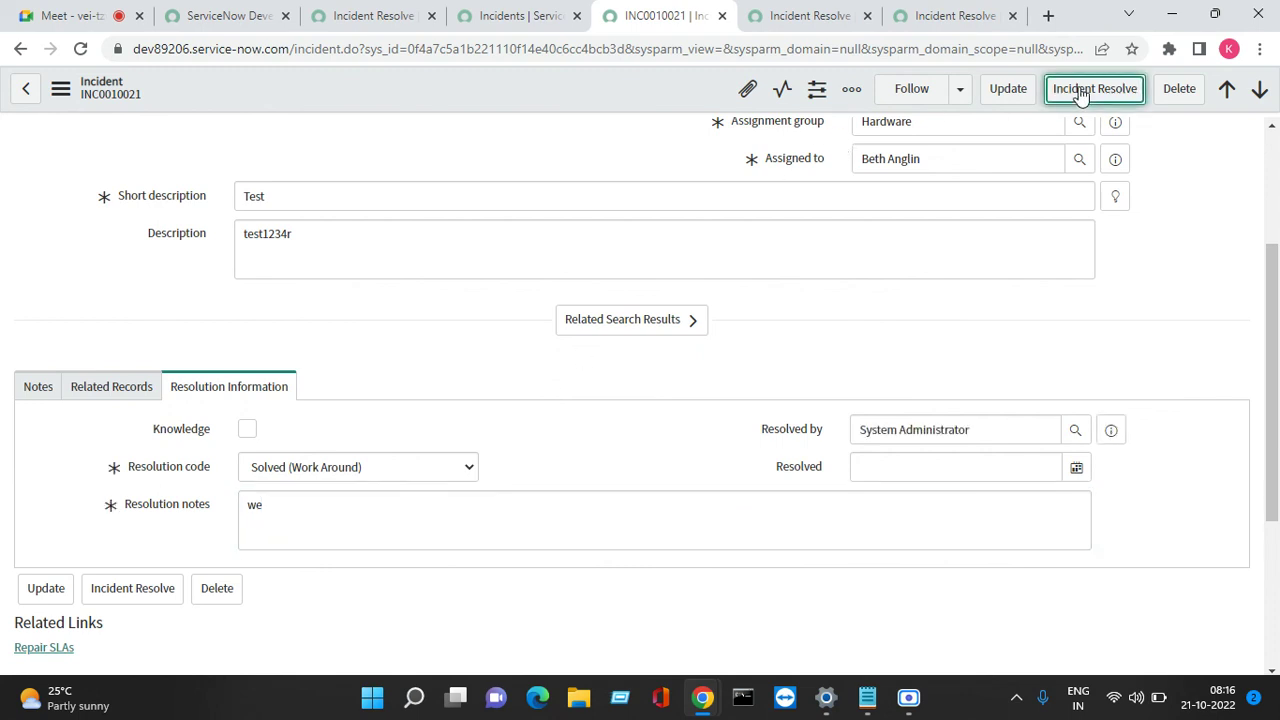
left_click(1272, 128)
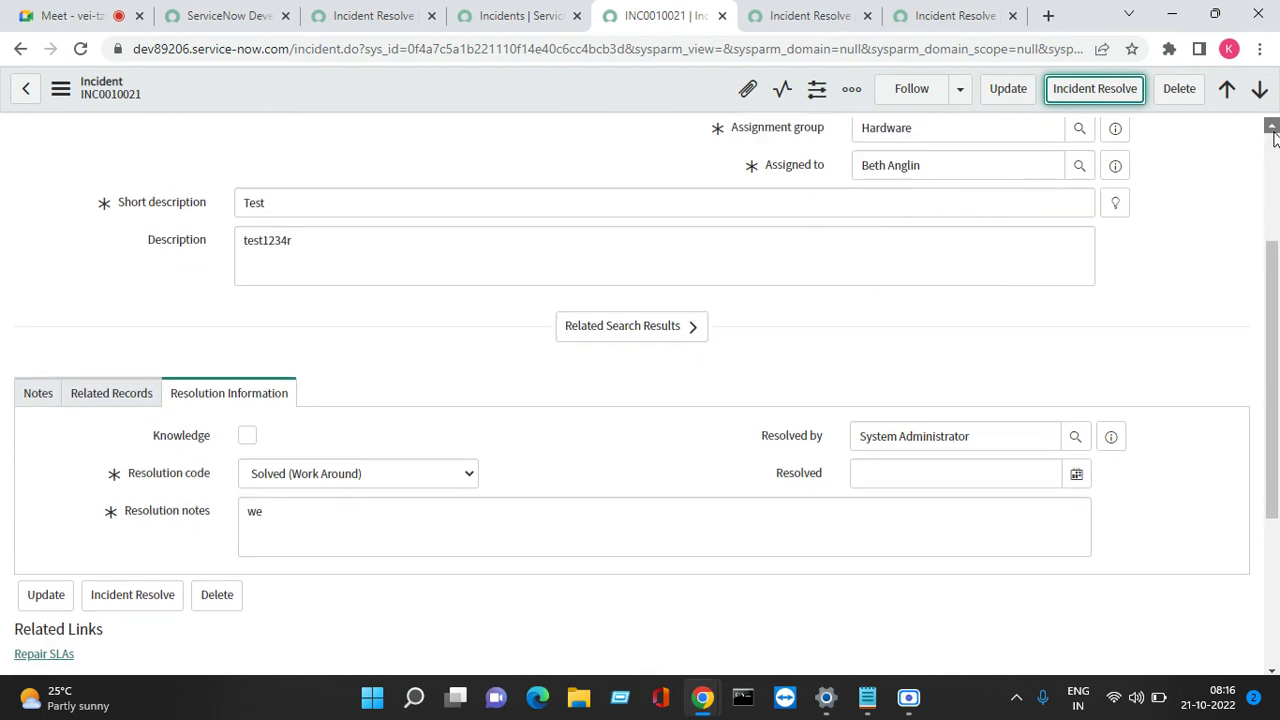
scroll(1272, 135, "up", 3)
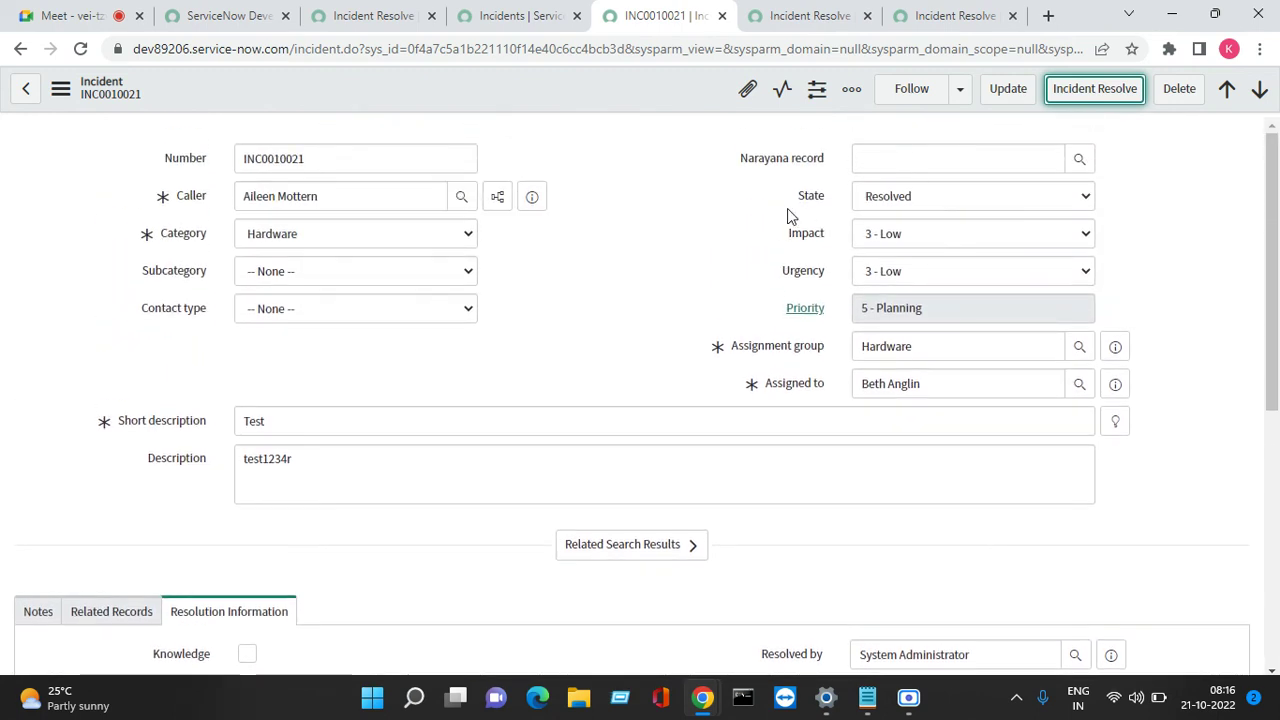
right_click(585, 76)
mouse_move(700, 438)
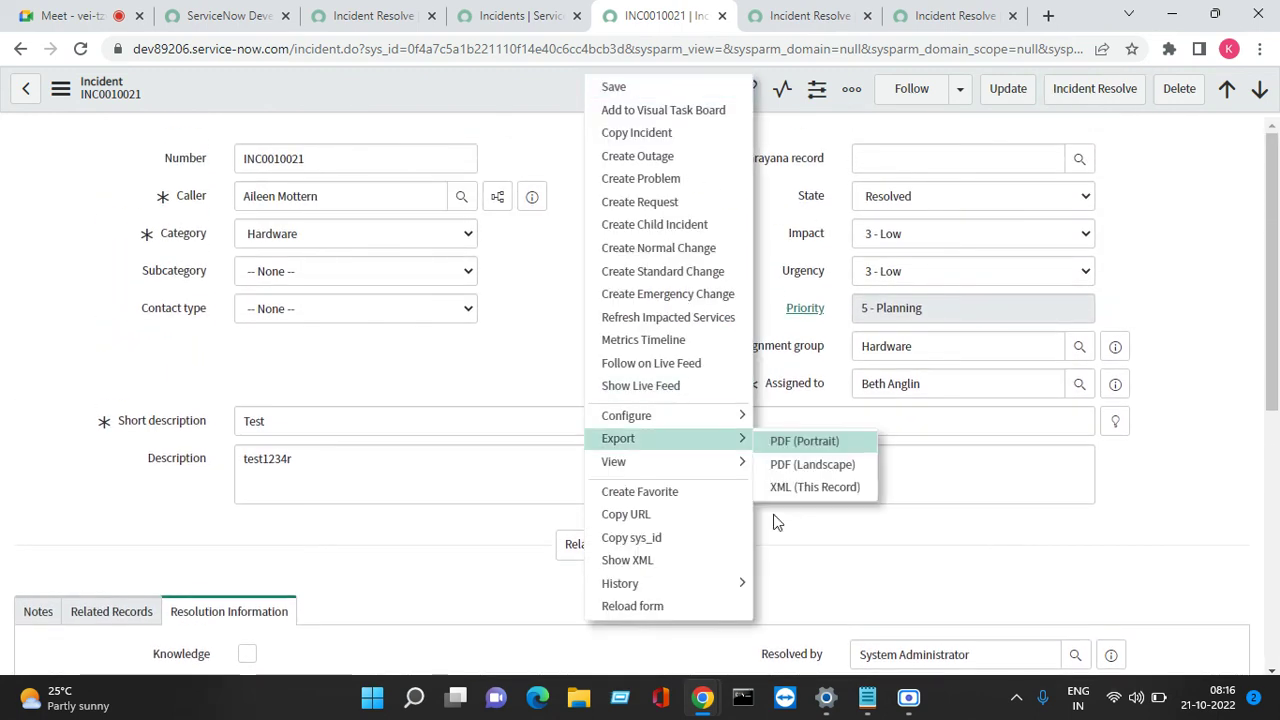
left_click(644, 606)
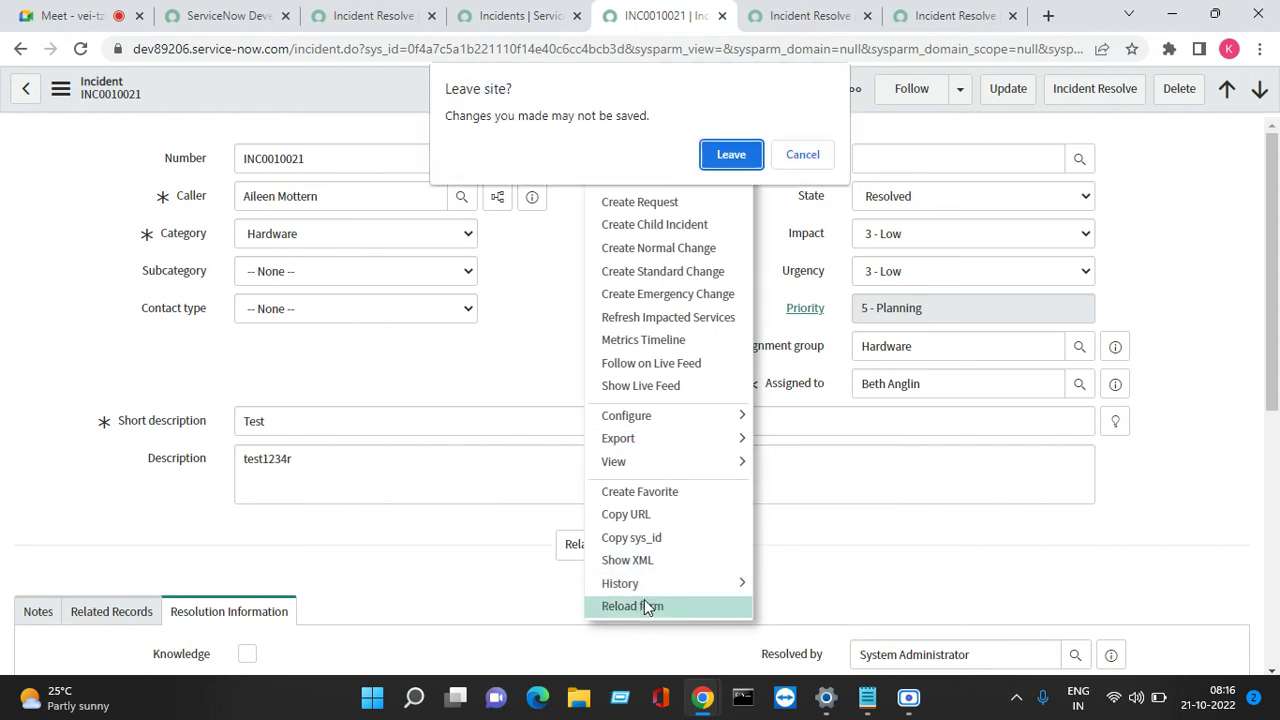
left_click(803, 155)
left_click(812, 160)
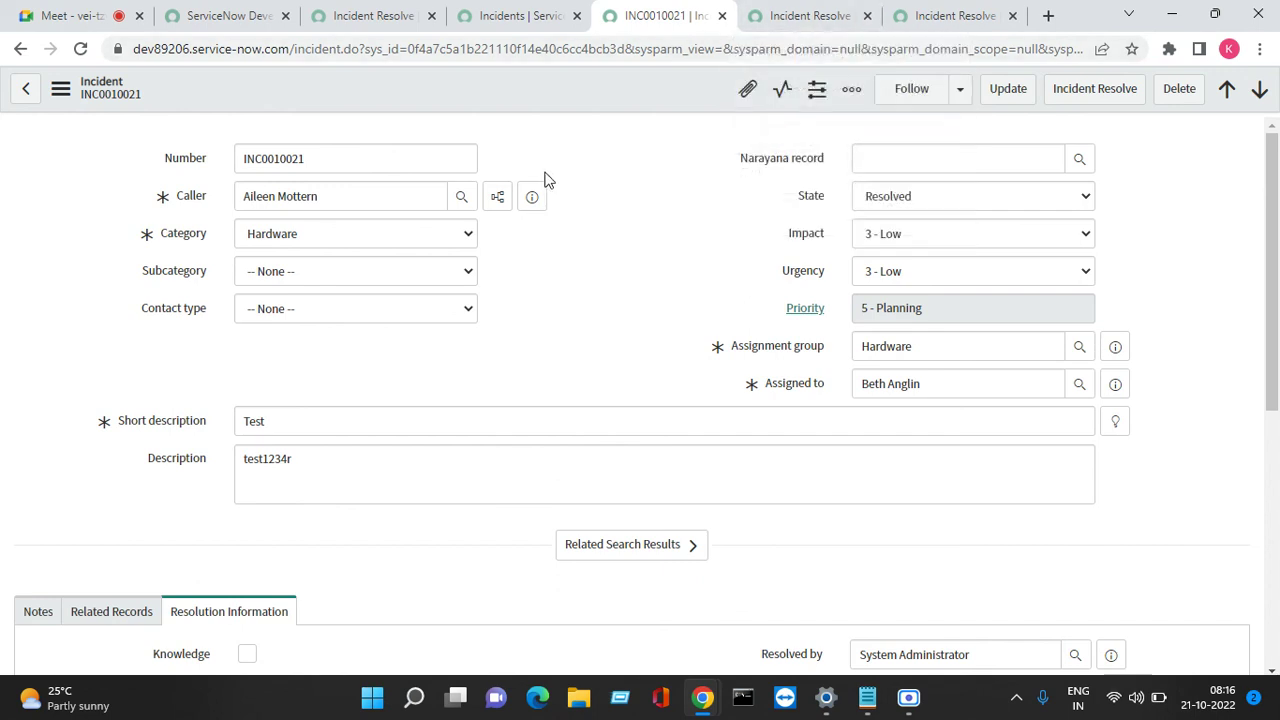
Uncomment the g_form.save(); line in the resolve() function of the Incident Resolve UI action and save the record
left_click(346, 16)
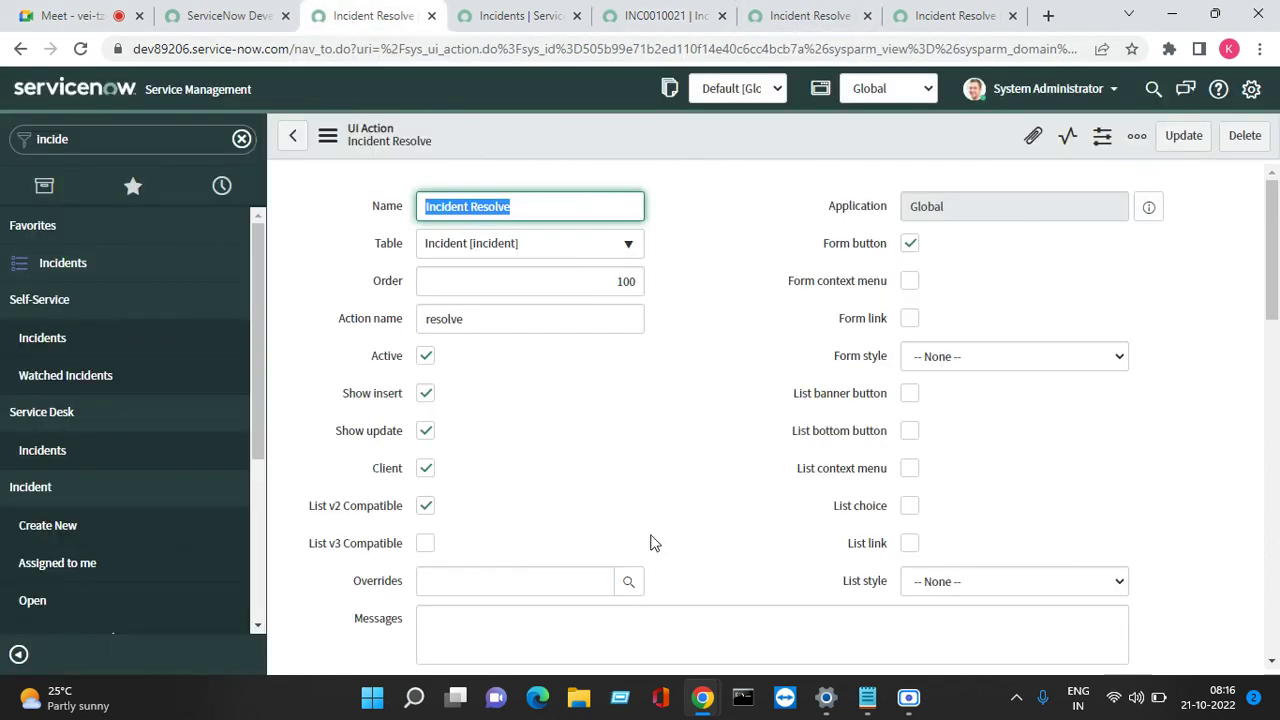
left_click(1272, 662)
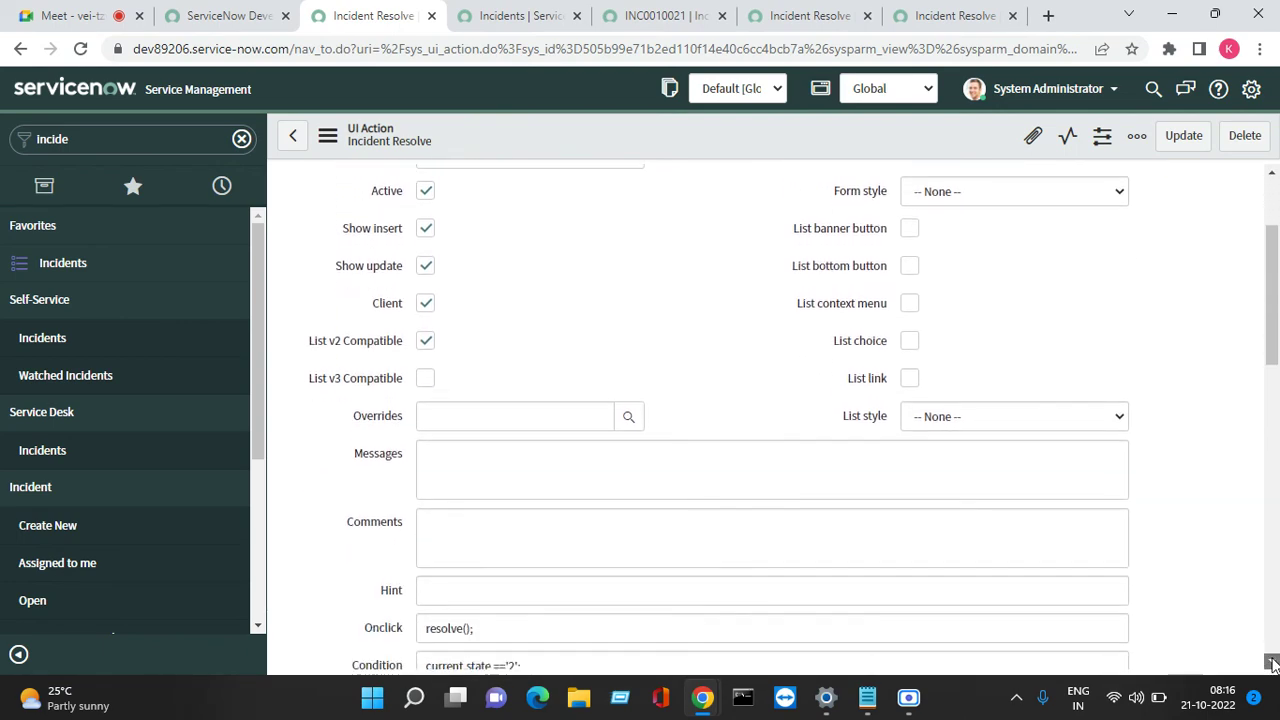
left_click(1271, 661)
left_click(1271, 661)
left_click(1271, 661)
left_click(1271, 661)
left_click(1271, 661)
left_click(1271, 661)
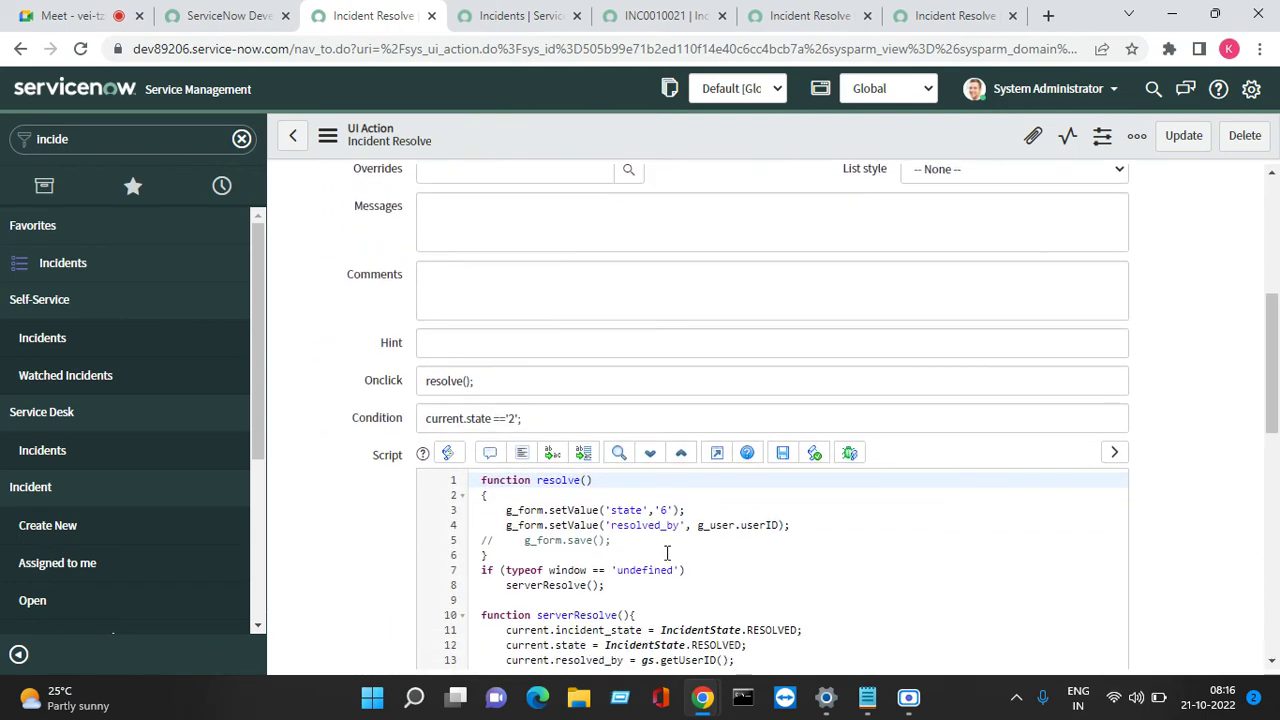
left_click(502, 540)
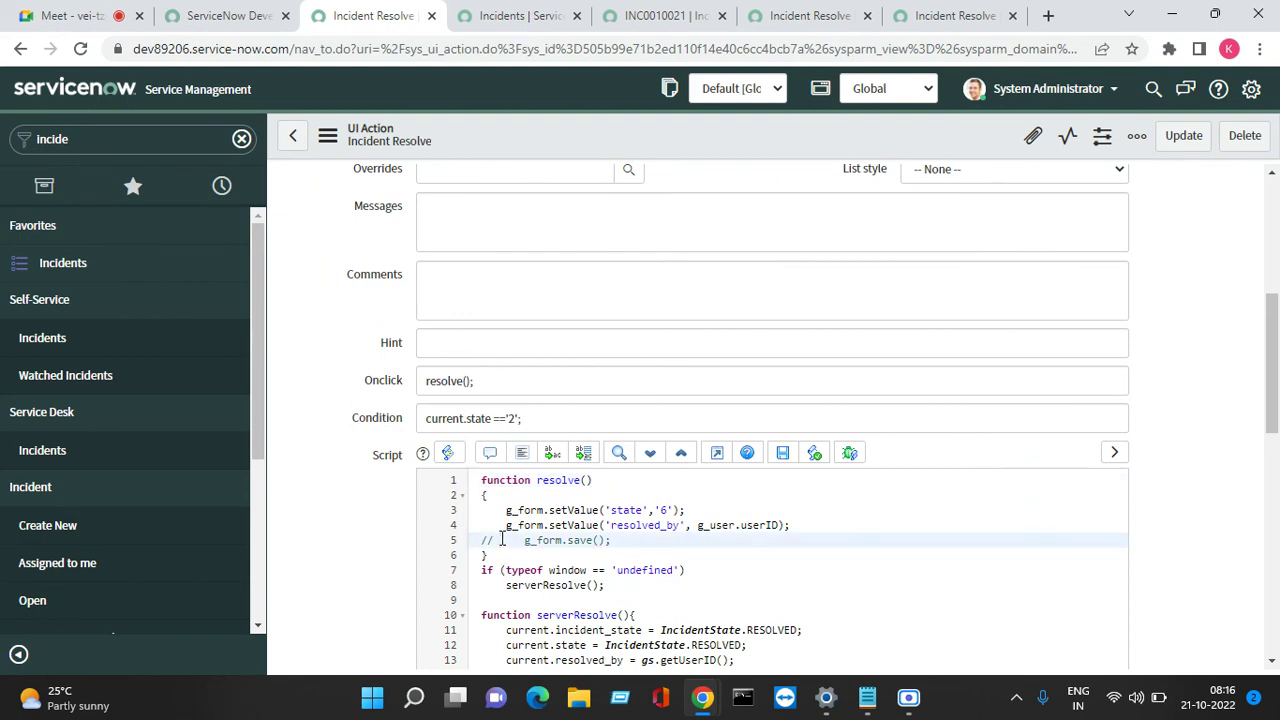
key("BackSpace")
key("BackSpace")
key("BackSpace")
right_click(534, 138)
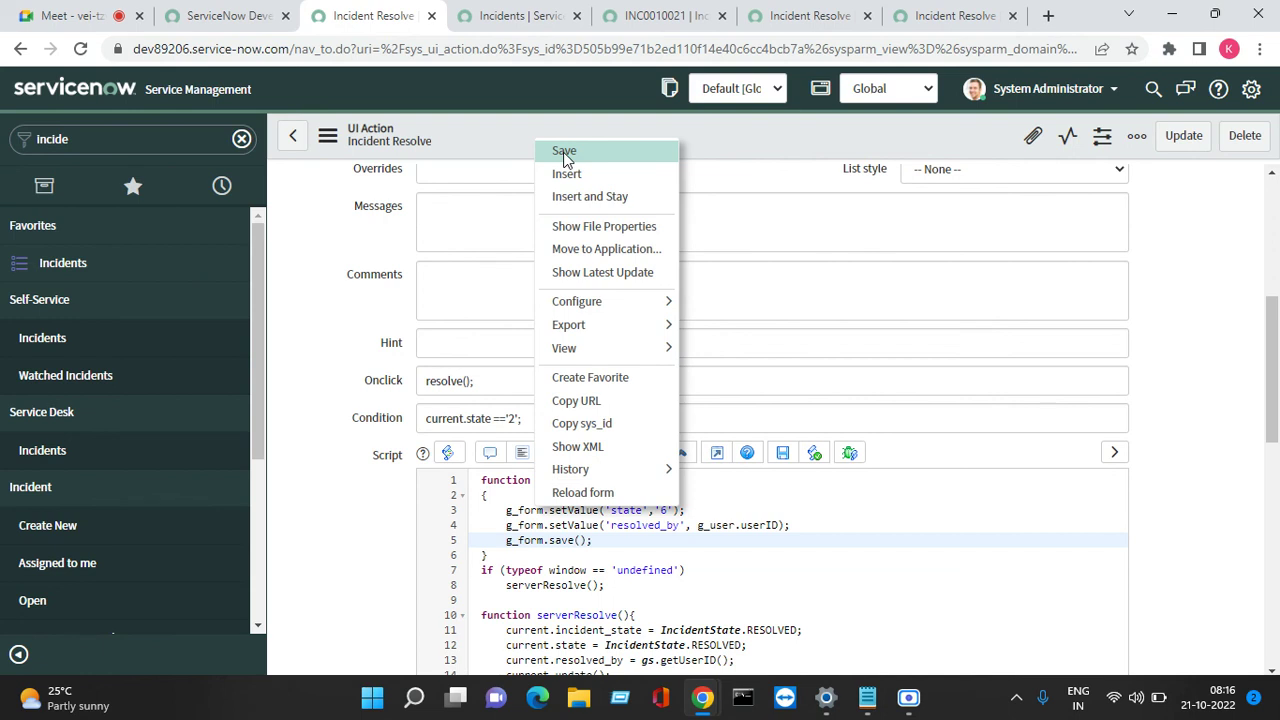
left_click(566, 152)
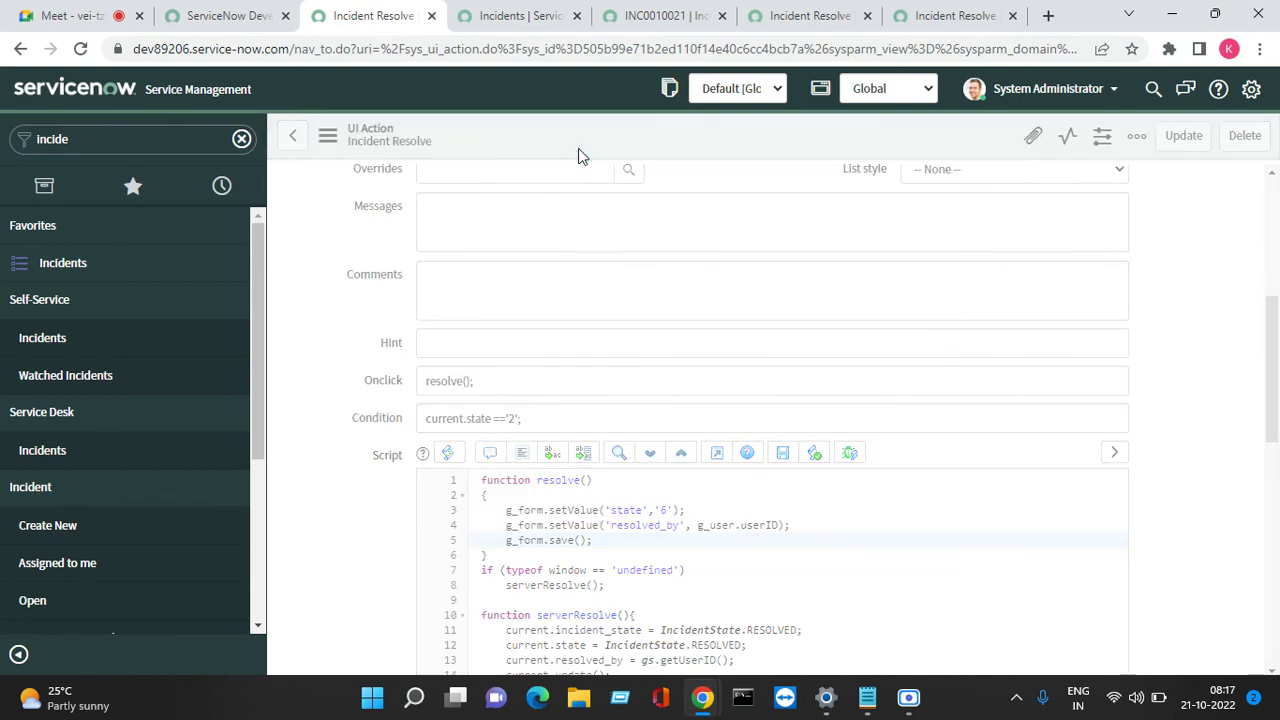
Reload incident INC0010021, discarding its unsaved changes, and run Incident Resolve on it
left_click(655, 16)
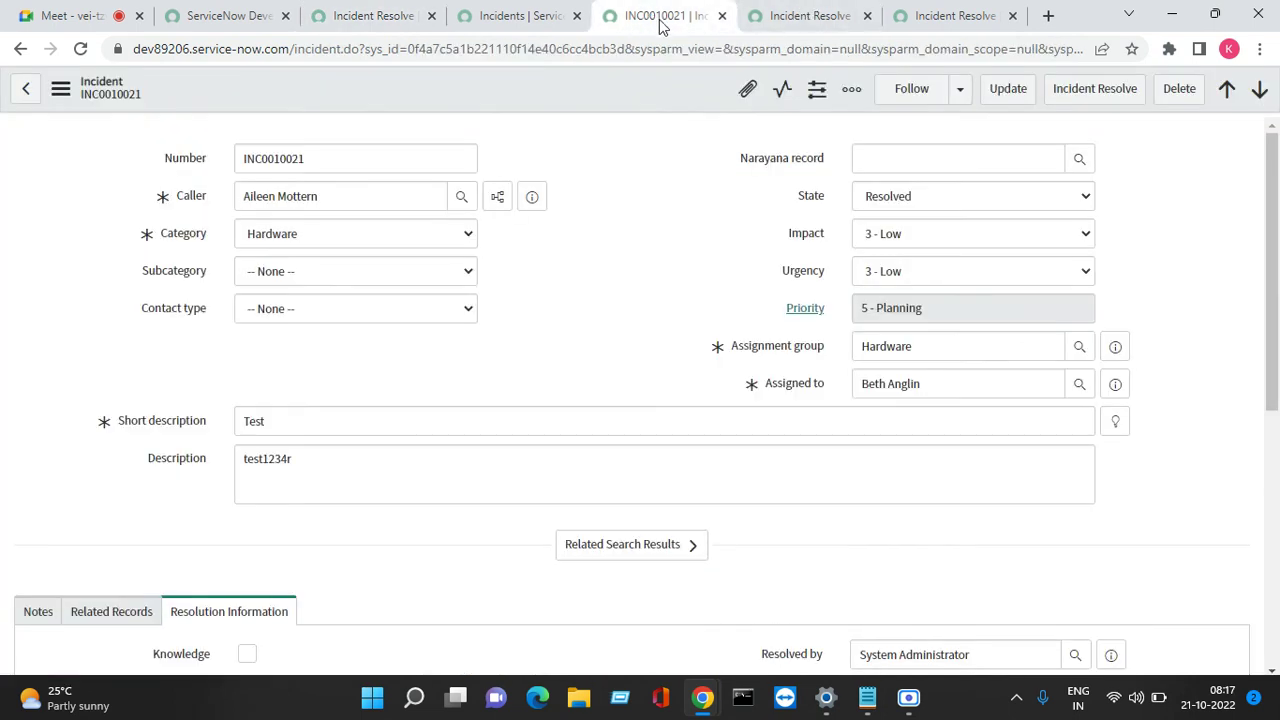
left_click(80, 48)
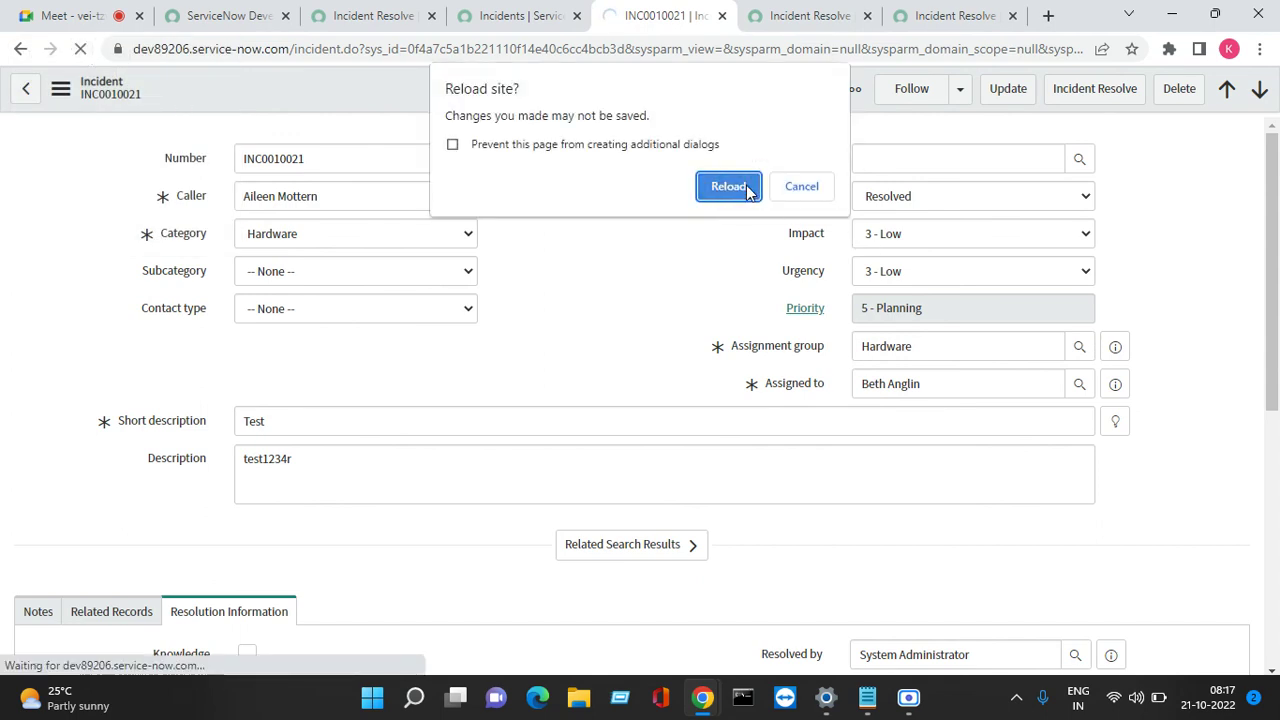
left_click(746, 186)
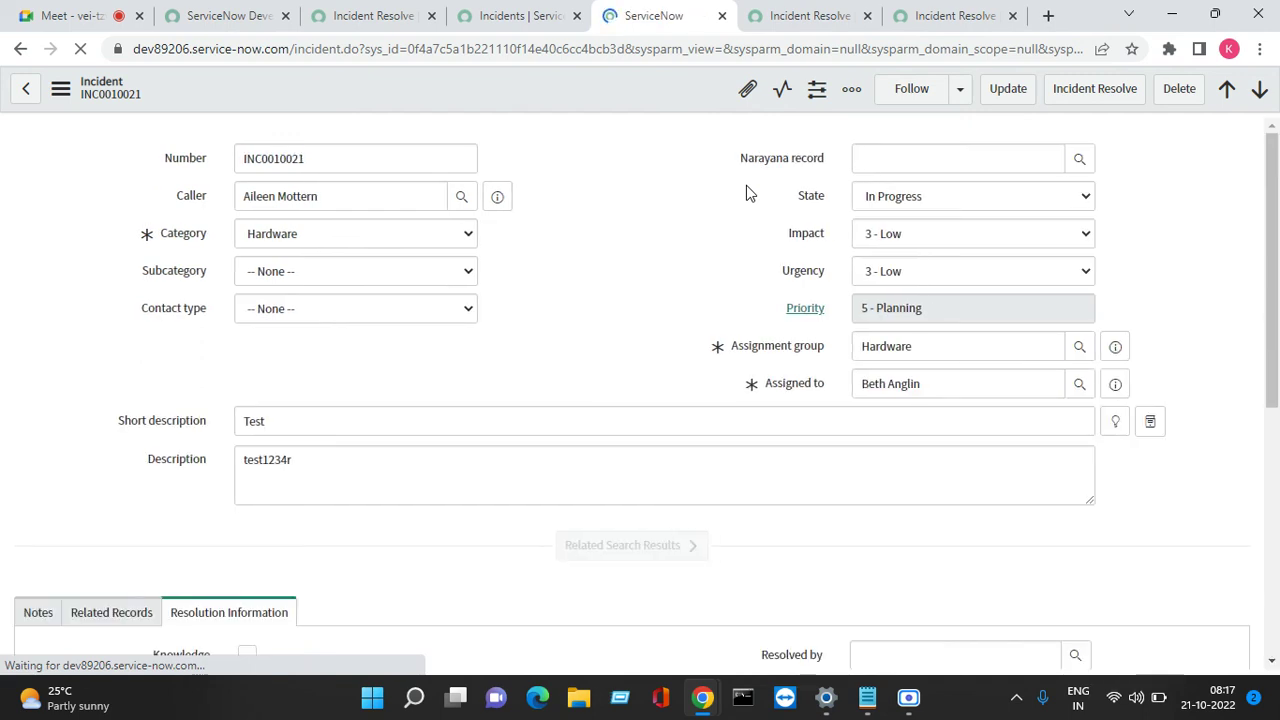
left_click(1120, 96)
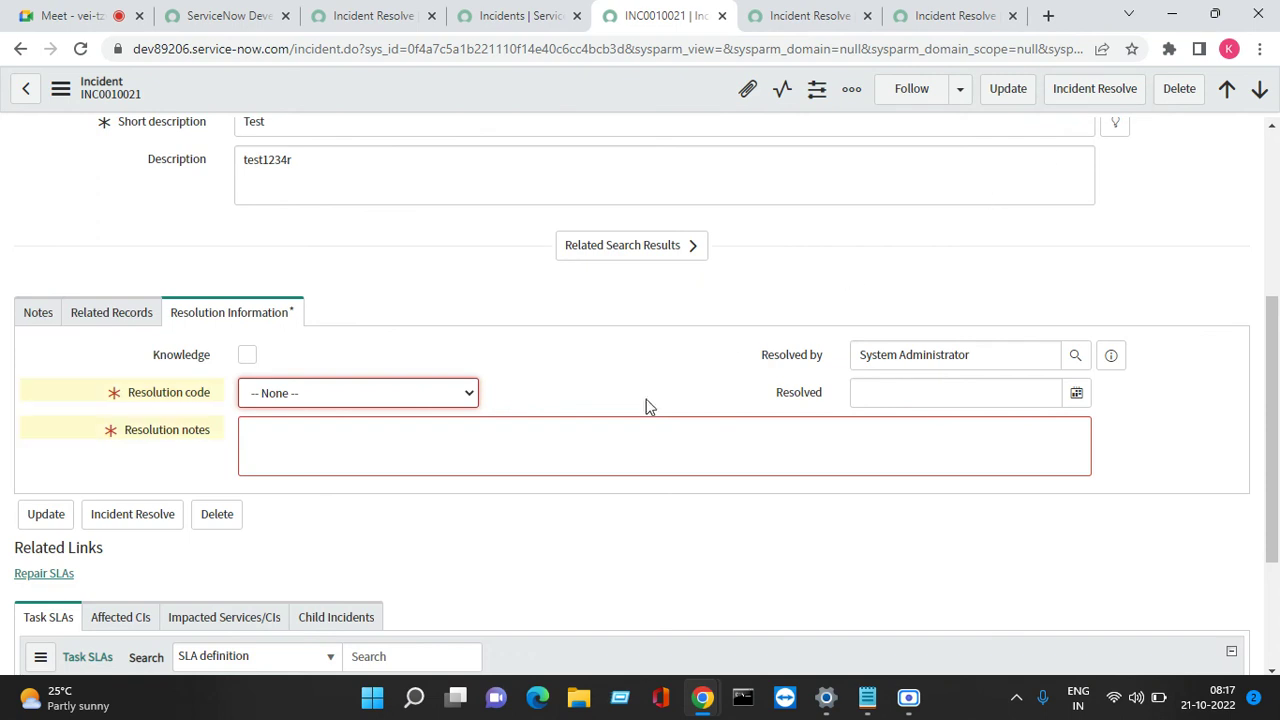
Set INC0010021's Resolution code to Solved Remotely (Work Around) and Resolution notes to "lkj", and run Incident Resolve again
left_click(465, 393)
left_click(412, 464)
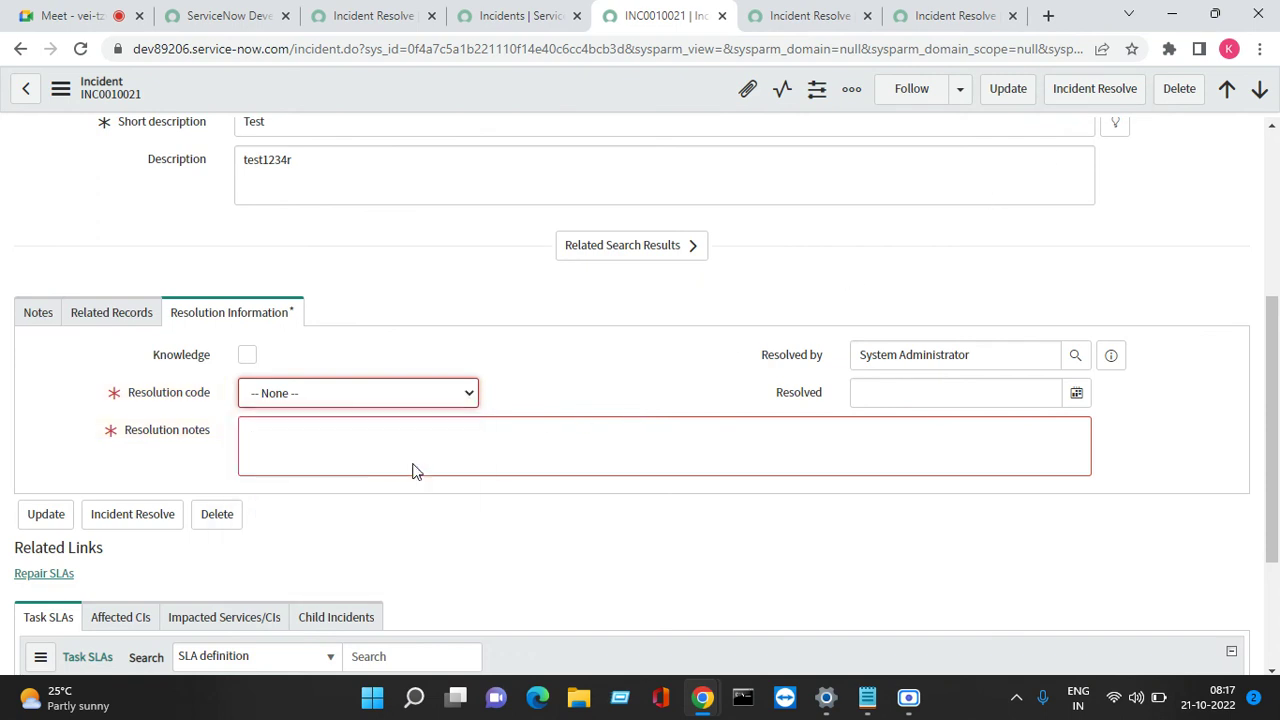
left_click(434, 455)
type("lkj")
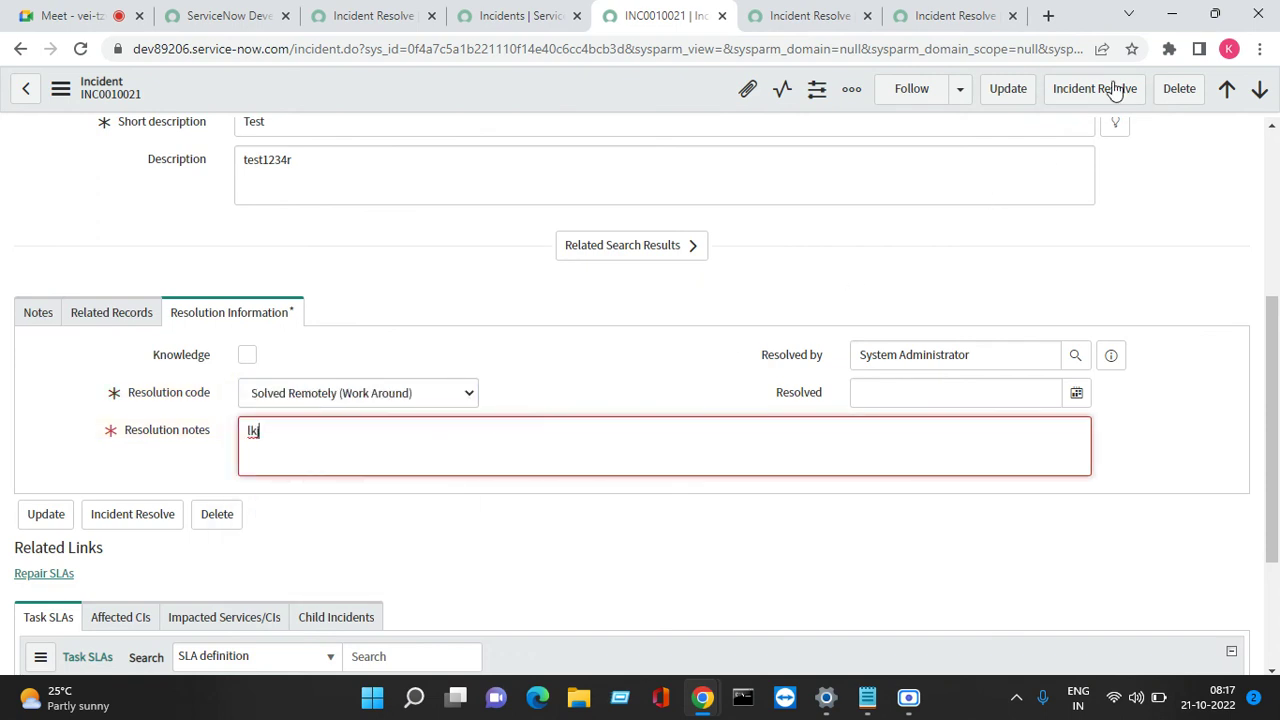
left_click(1083, 91)
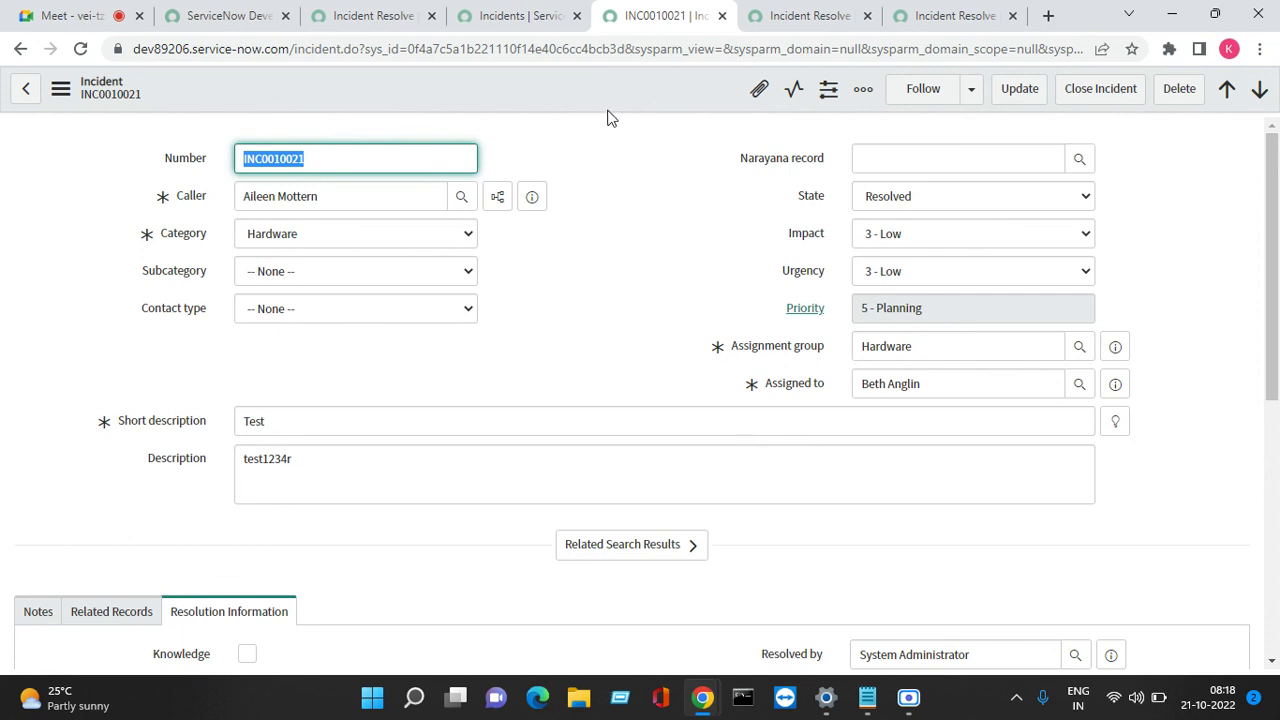
left_click(80, 16)
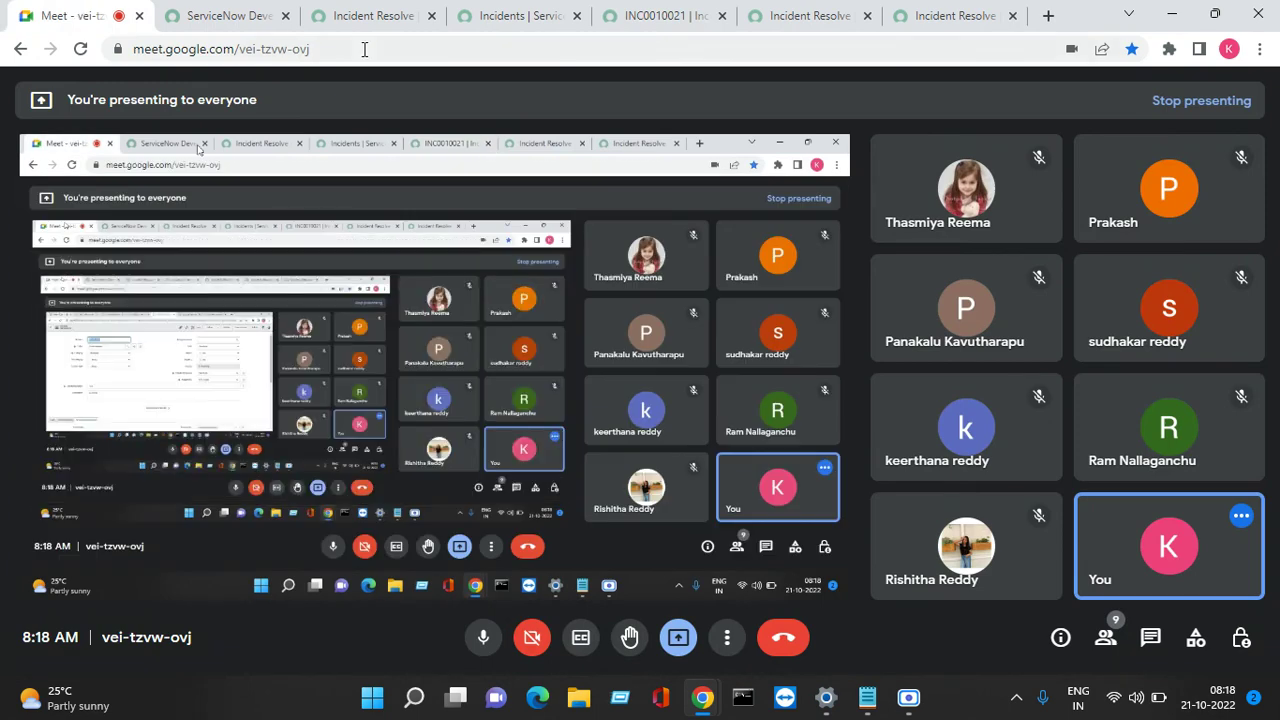
left_click(670, 20)
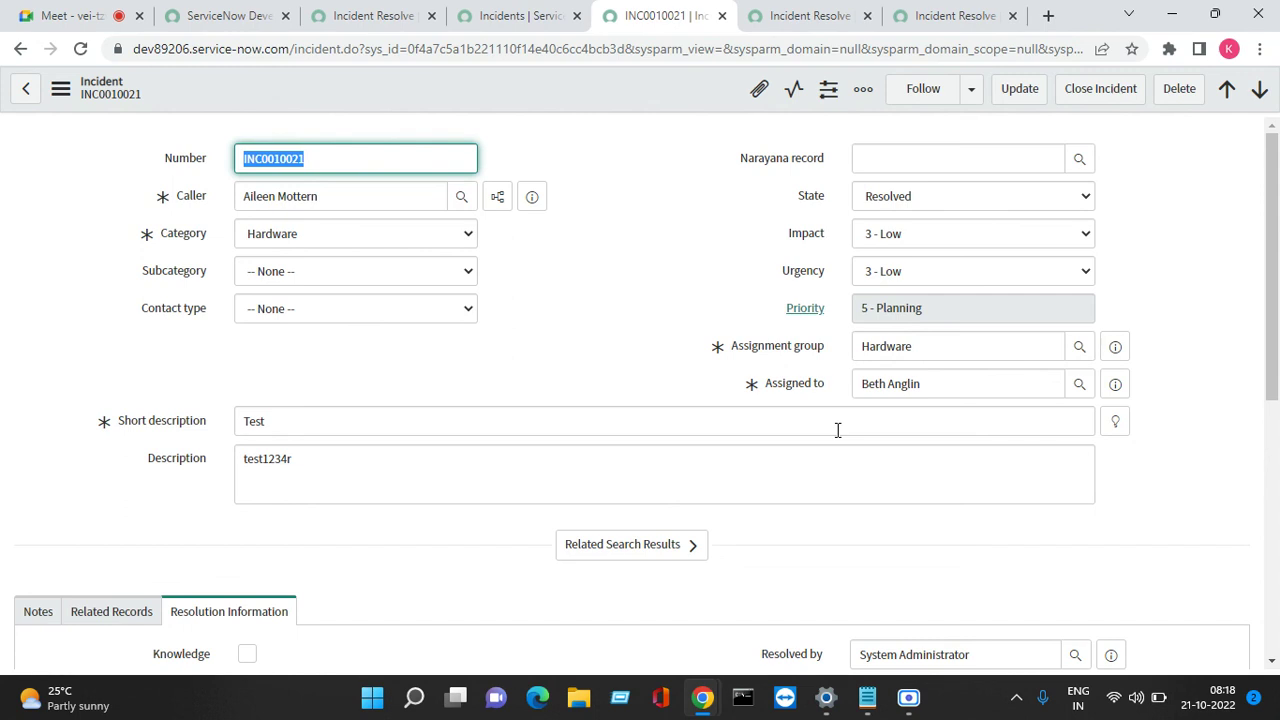
left_click(347, 14)
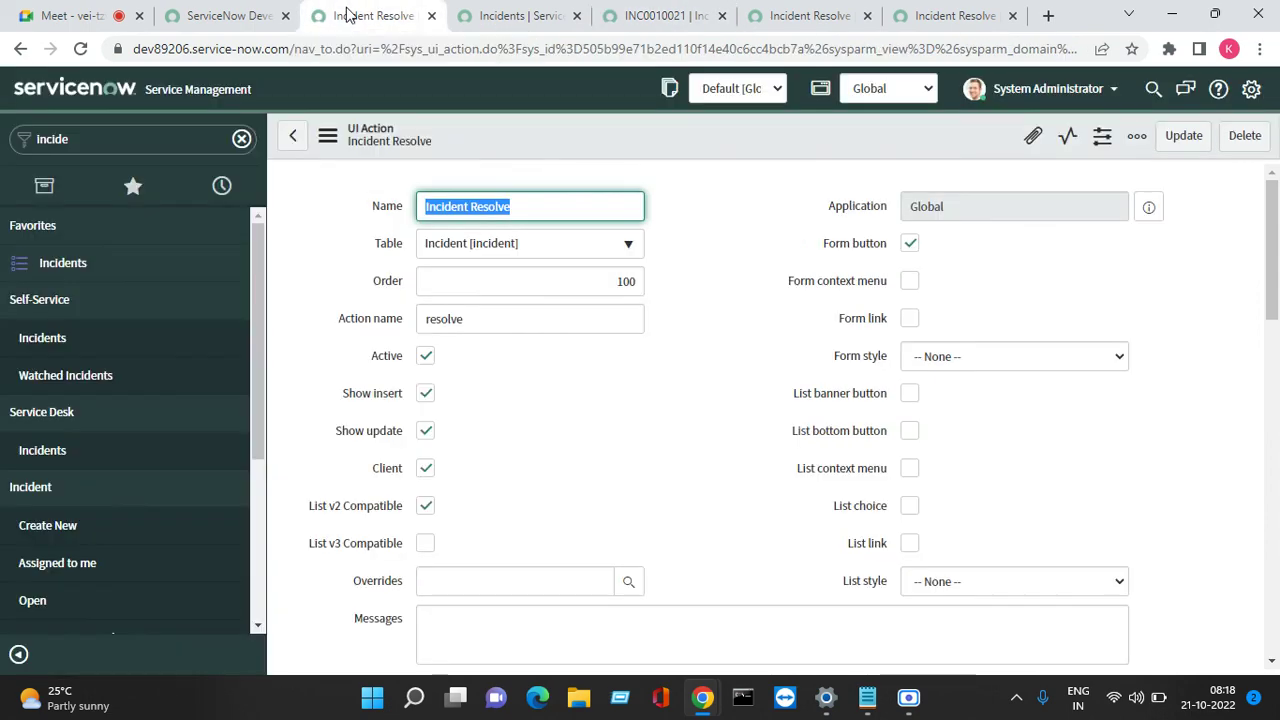
left_click(530, 15)
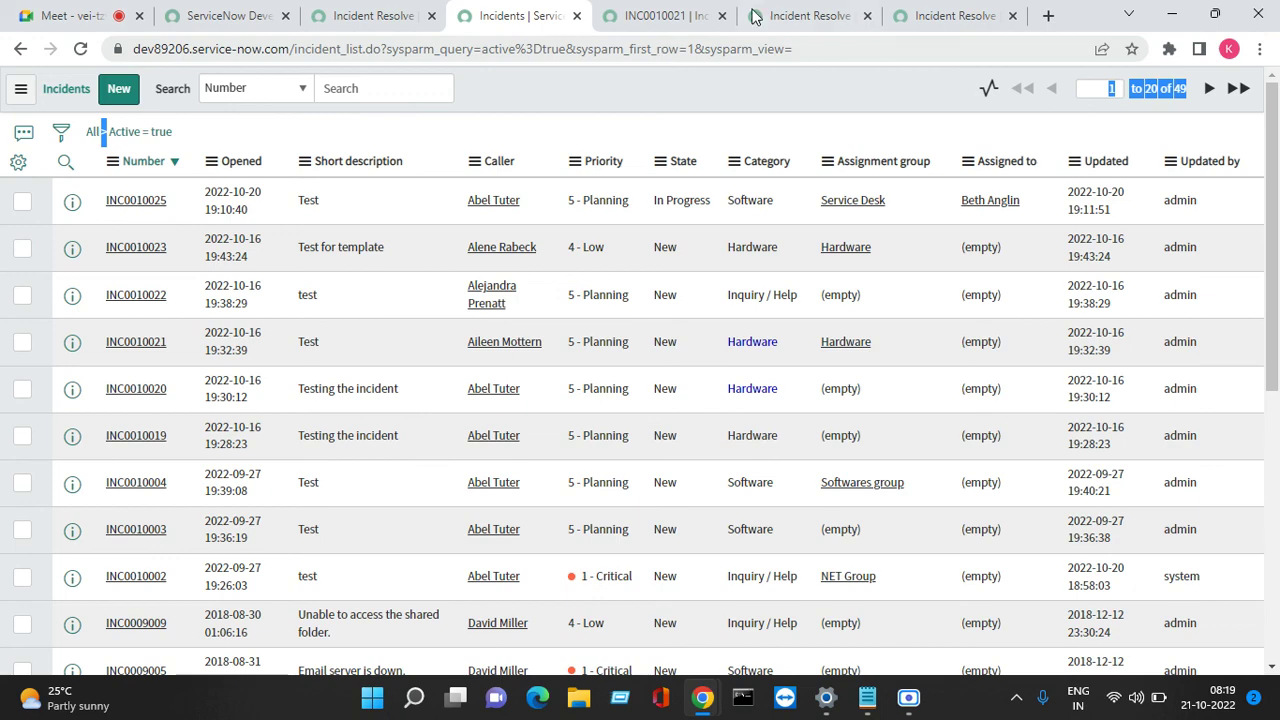
left_click(665, 16)
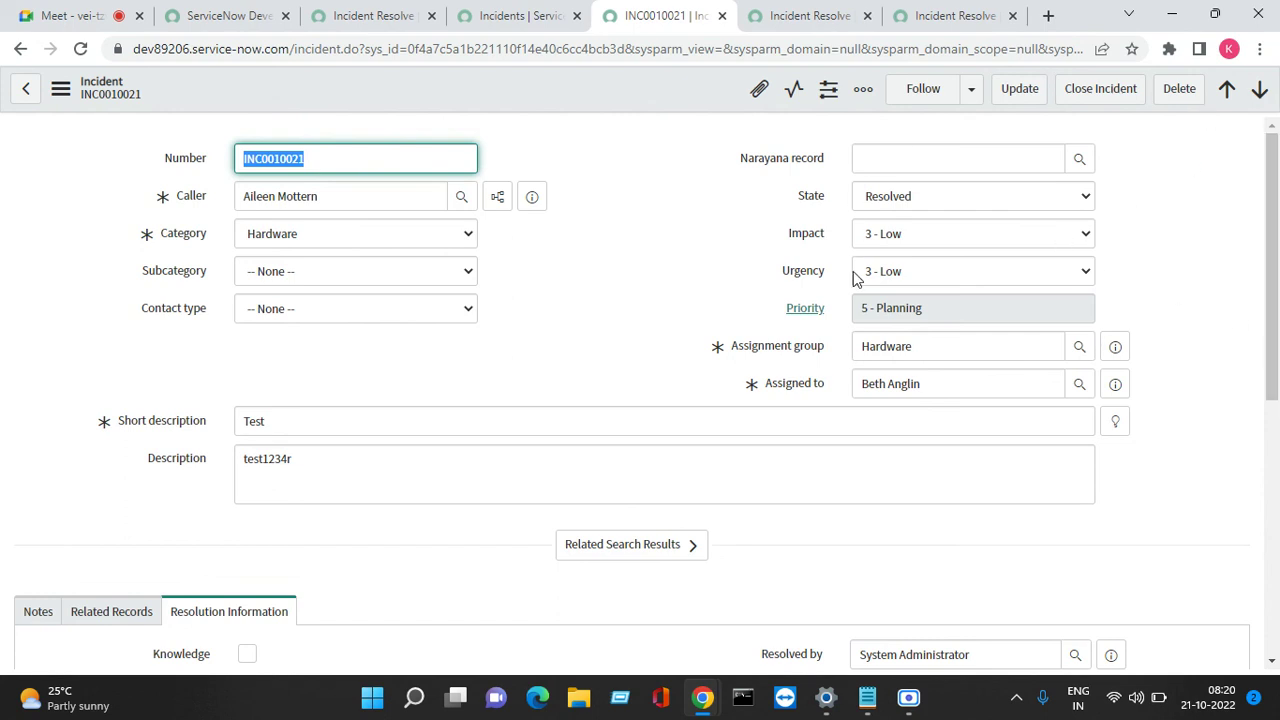
left_click(908, 697)
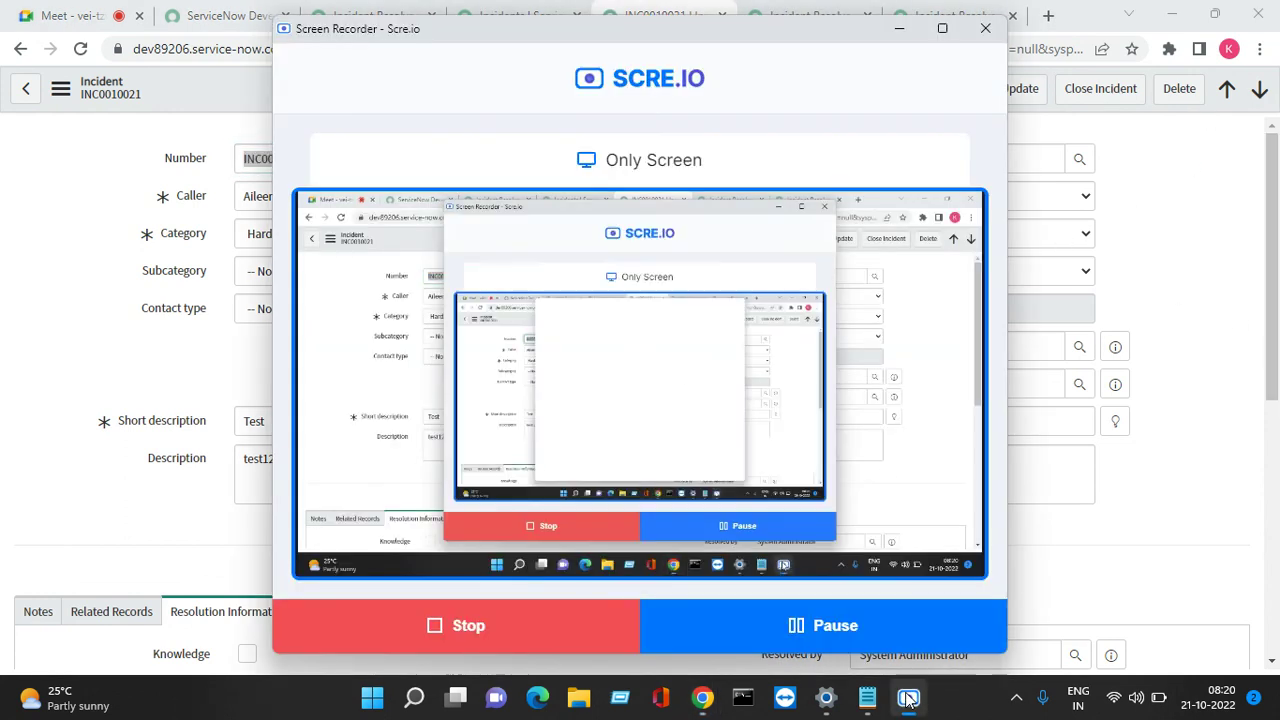